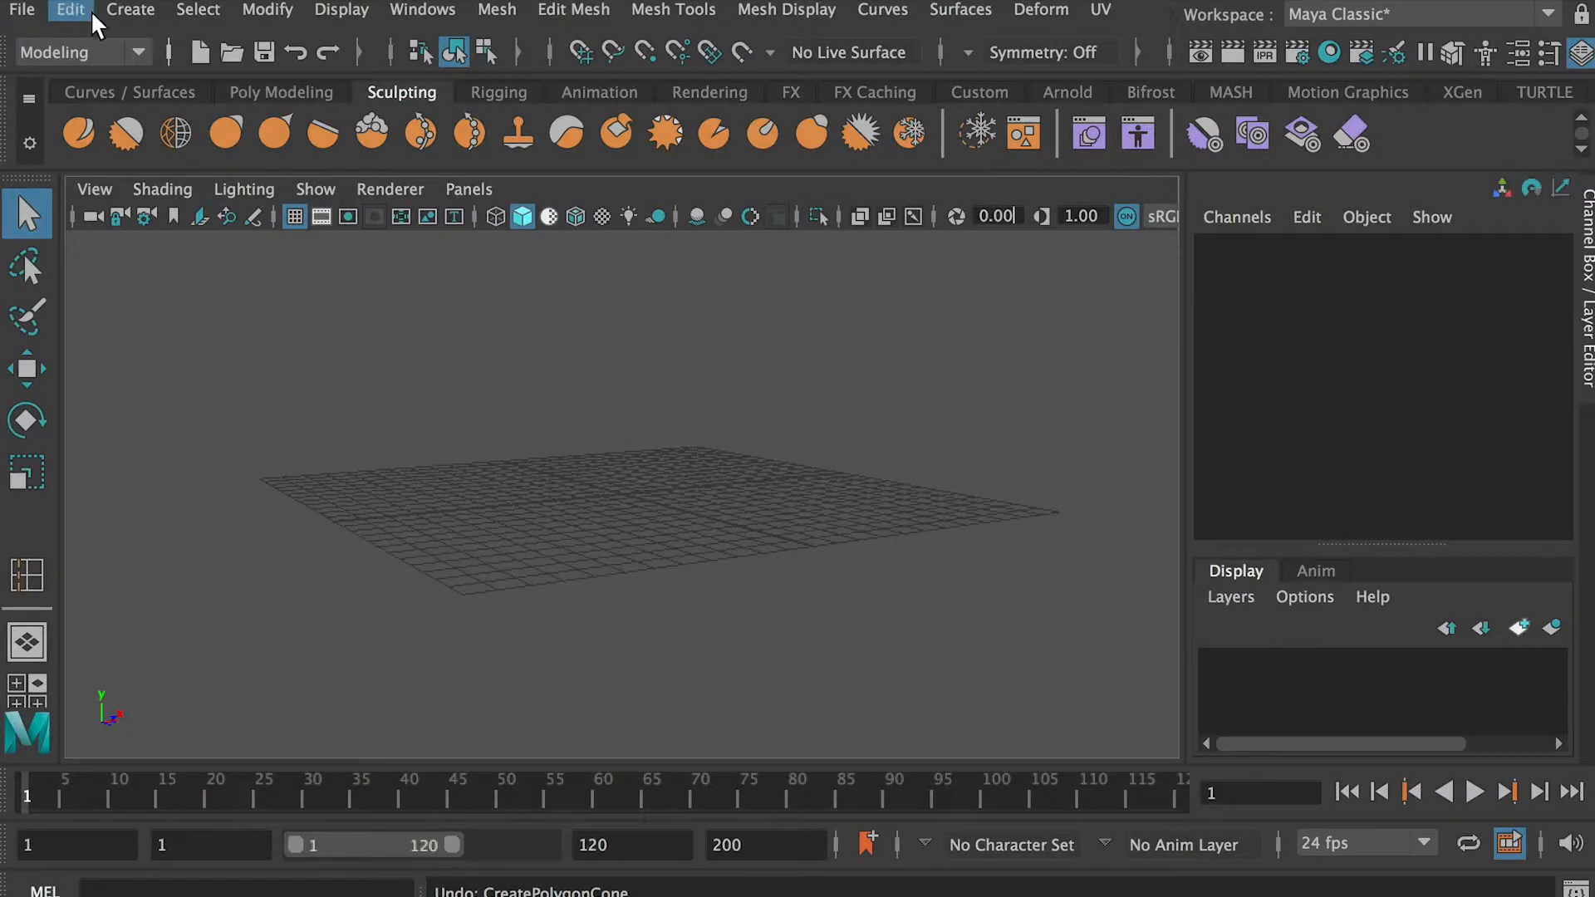
Create a polygon cube at the centre of the grid
{"action": "left_click", "coordinate": [125, 10]}
{"action": "mouse_move", "coordinate": [171, 108]}
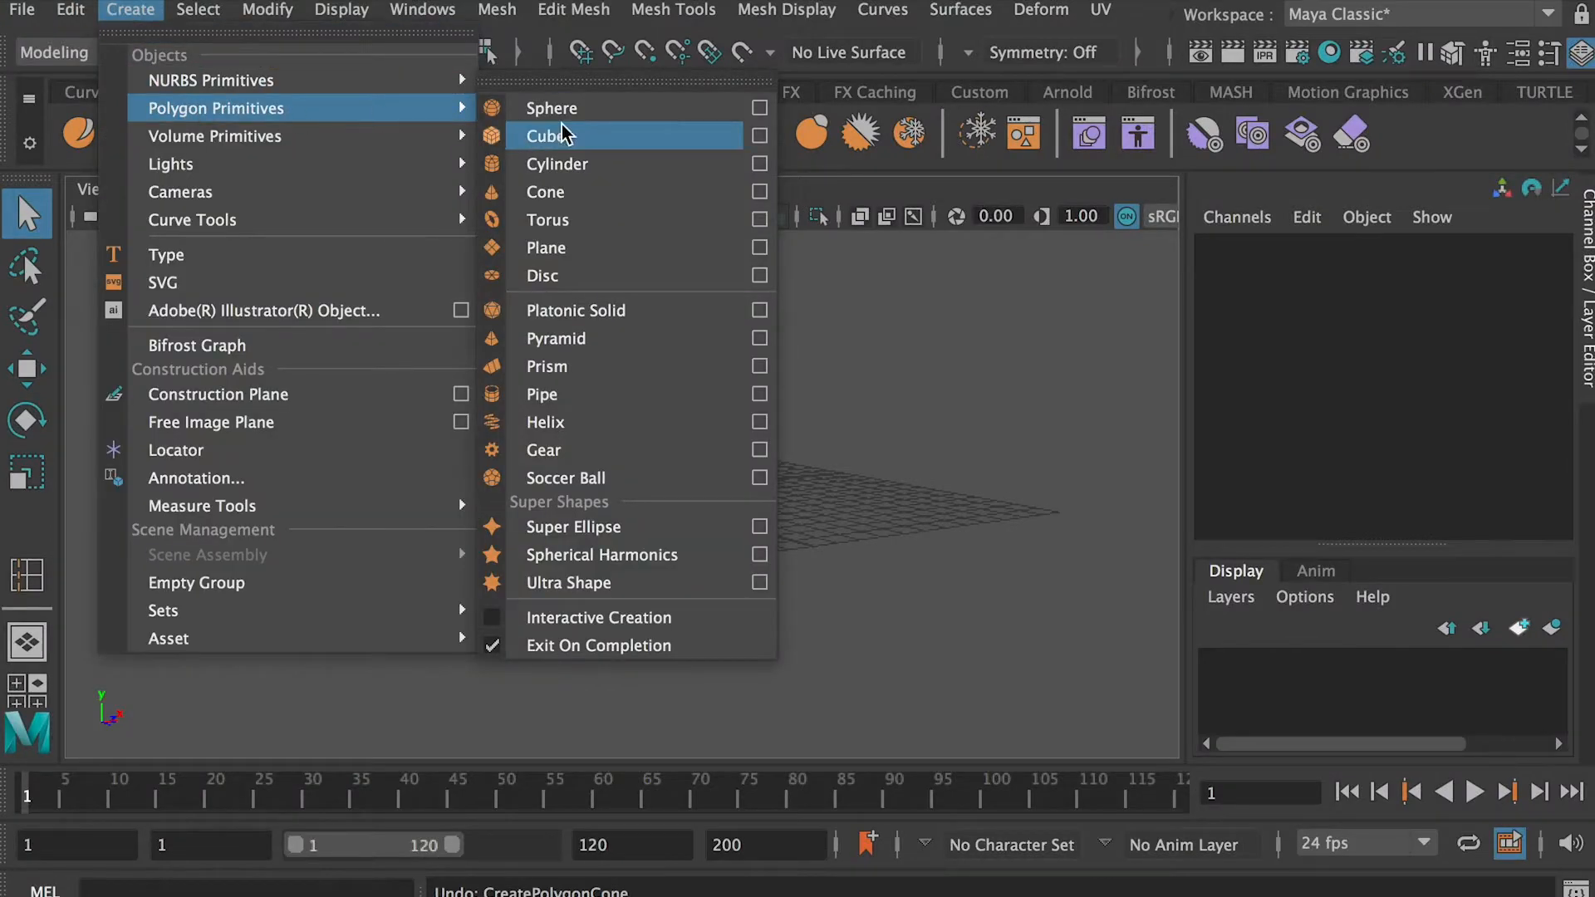
{"action": "left_click", "coordinate": [605, 138]}
Scale the cube into a tall, shallow block of about 8.678 × 10.435 × 3.713
{"action": "left_click_drag", "start_coordinate": [700, 402], "coordinate": [685, 420], "text": "alt"}
{"action": "key", "text": "r"}
{"action": "left_click_drag", "start_coordinate": [622, 494], "coordinate": [819, 465]}
{"action": "left_click_drag", "start_coordinate": [818, 465], "coordinate": [603, 505], "text": "alt"}
{"action": "left_click_drag", "start_coordinate": [605, 502], "coordinate": [735, 420], "text": "alt"}
{"action": "left_click_drag", "start_coordinate": [620, 427], "coordinate": [621, 402]}
{"action": "left_click_drag", "start_coordinate": [687, 493], "coordinate": [693, 493]}
{"action": "left_click_drag", "start_coordinate": [665, 470], "coordinate": [691, 493], "text": "alt"}
{"action": "mouse_move", "coordinate": [686, 396]}
{"action": "right_mouse_down"}
{"action": "mouse_move", "coordinate": [776, 332]}
{"action": "mouse_move", "coordinate": [694, 390]}
{"action": "right_mouse_up"}
Insert one centred vertical edge loop and one centred horizontal edge loop around the block
{"action": "right_click", "coordinate": [641, 396], "text": "shift"}
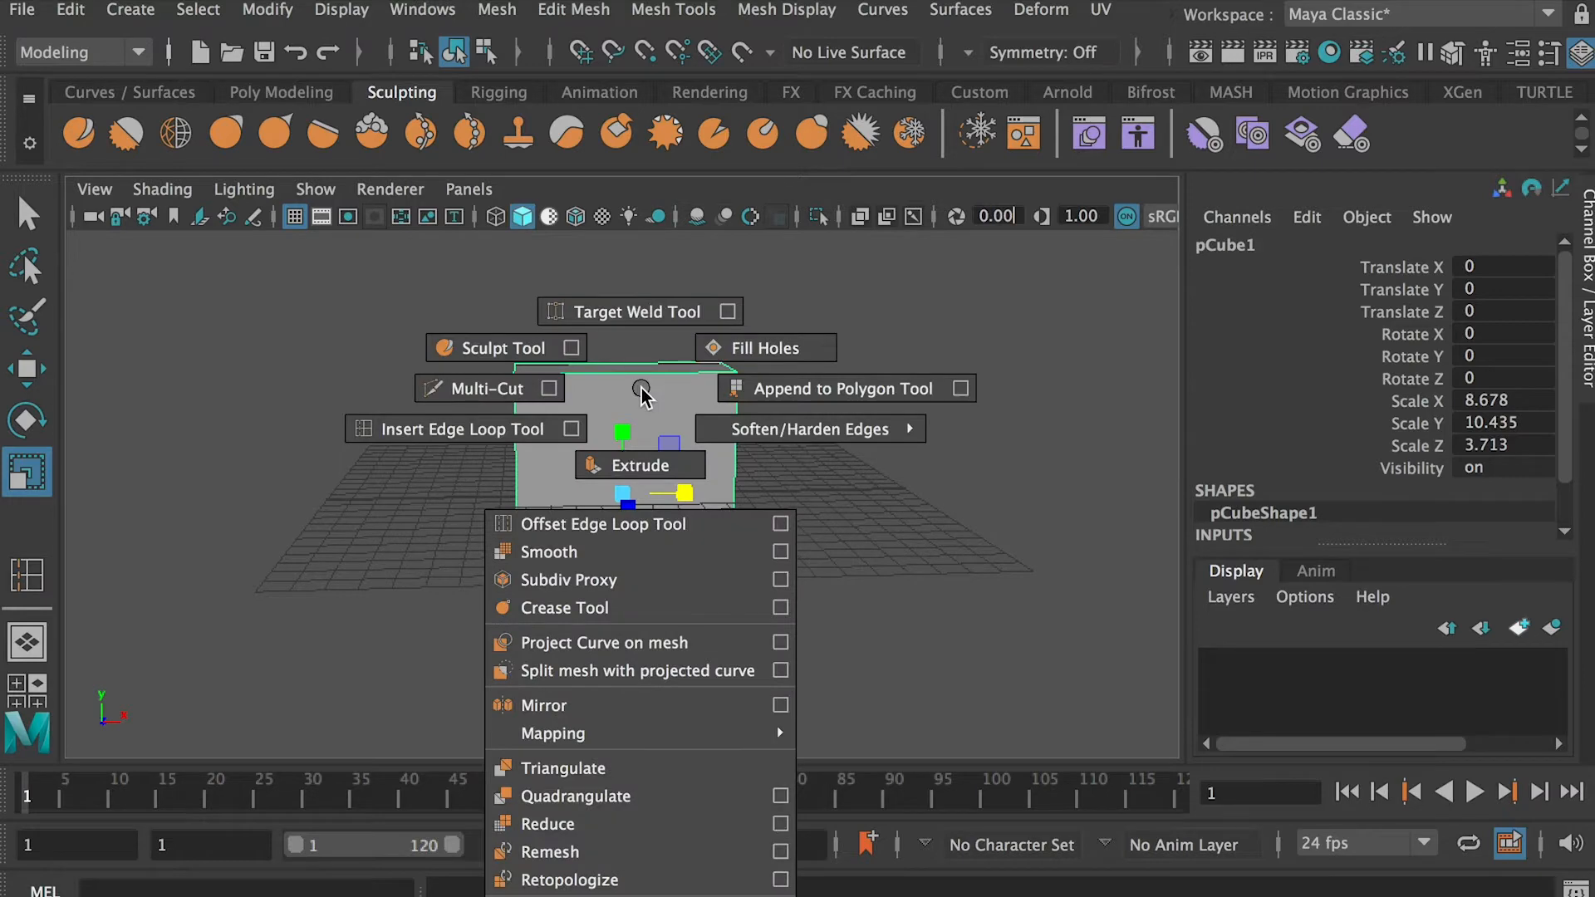
{"action": "left_click", "coordinate": [571, 429]}
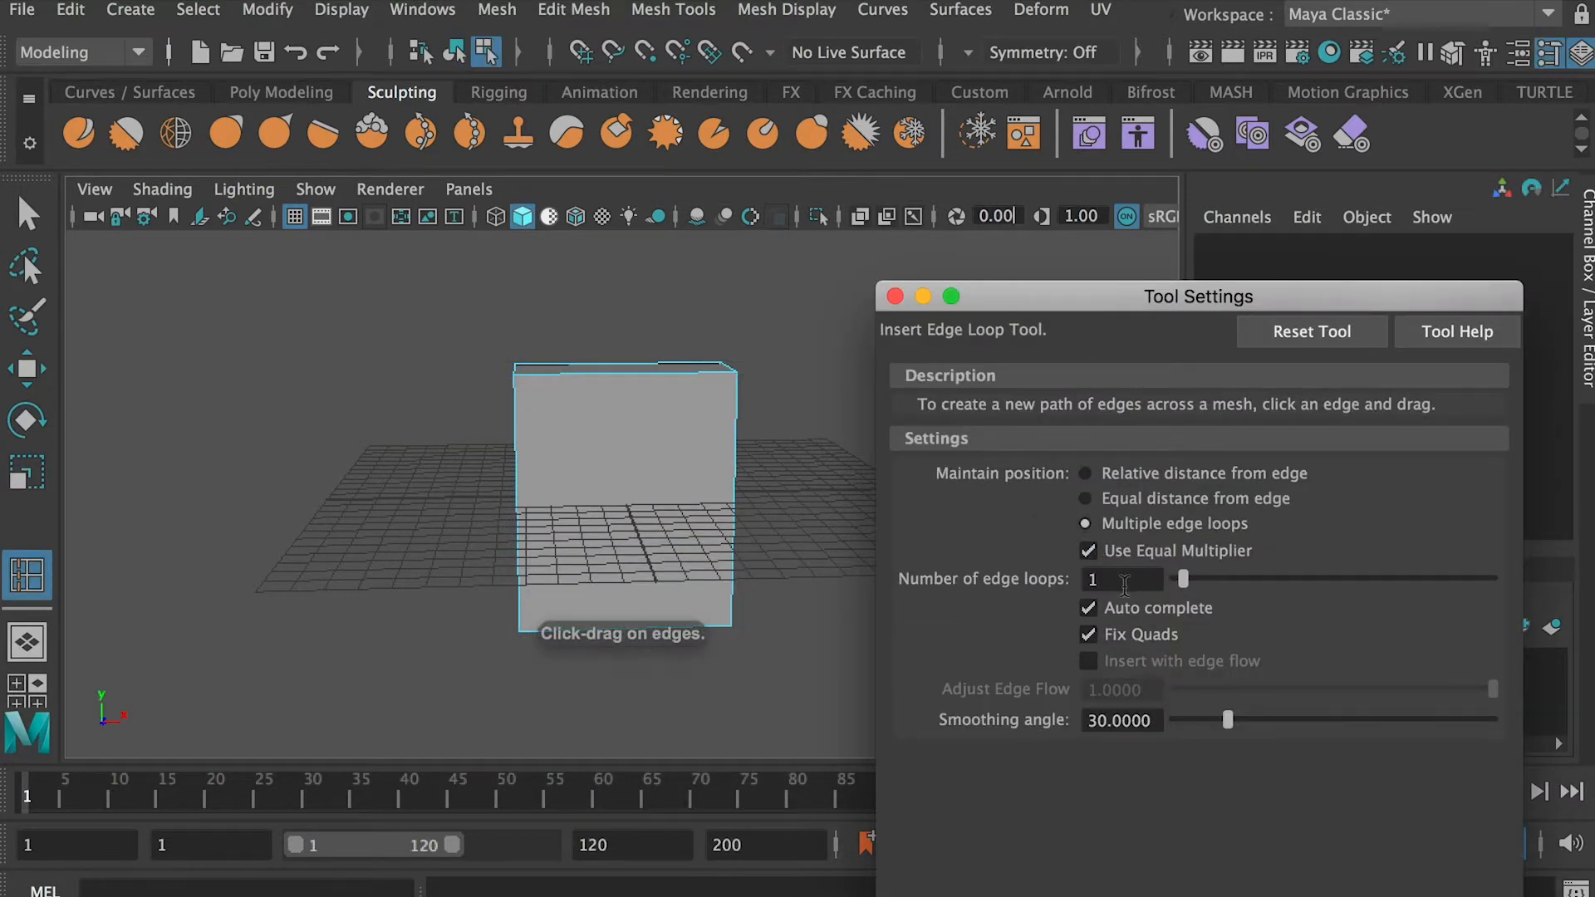
{"action": "left_click", "coordinate": [628, 370]}
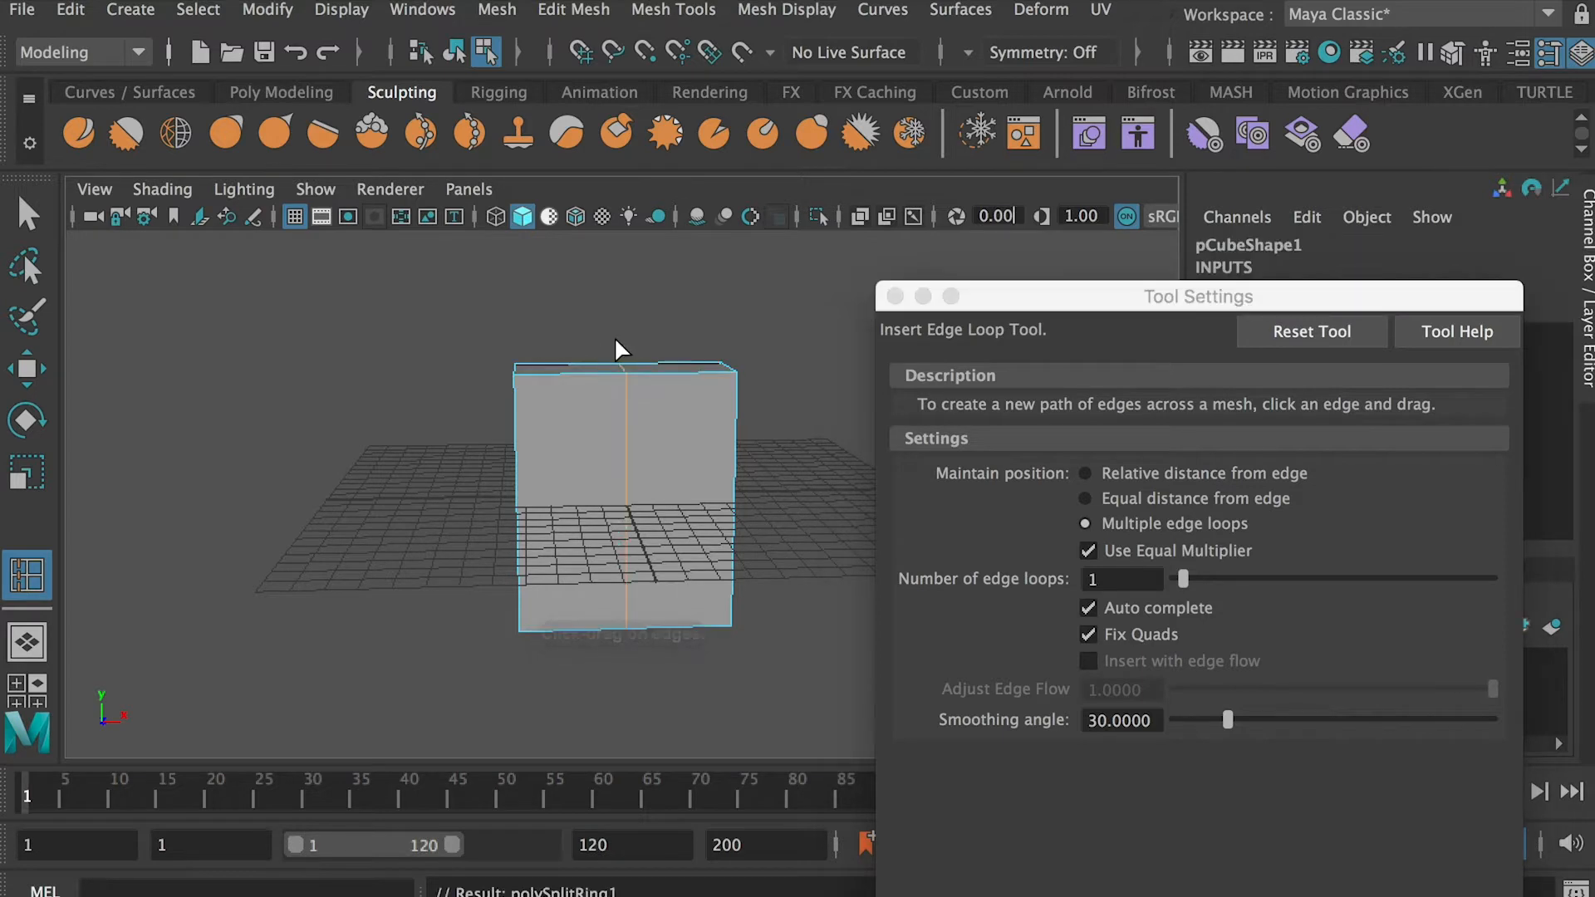
{"action": "left_click_drag", "start_coordinate": [645, 527], "coordinate": [613, 538], "text": "alt"}
{"action": "key", "text": "q"}
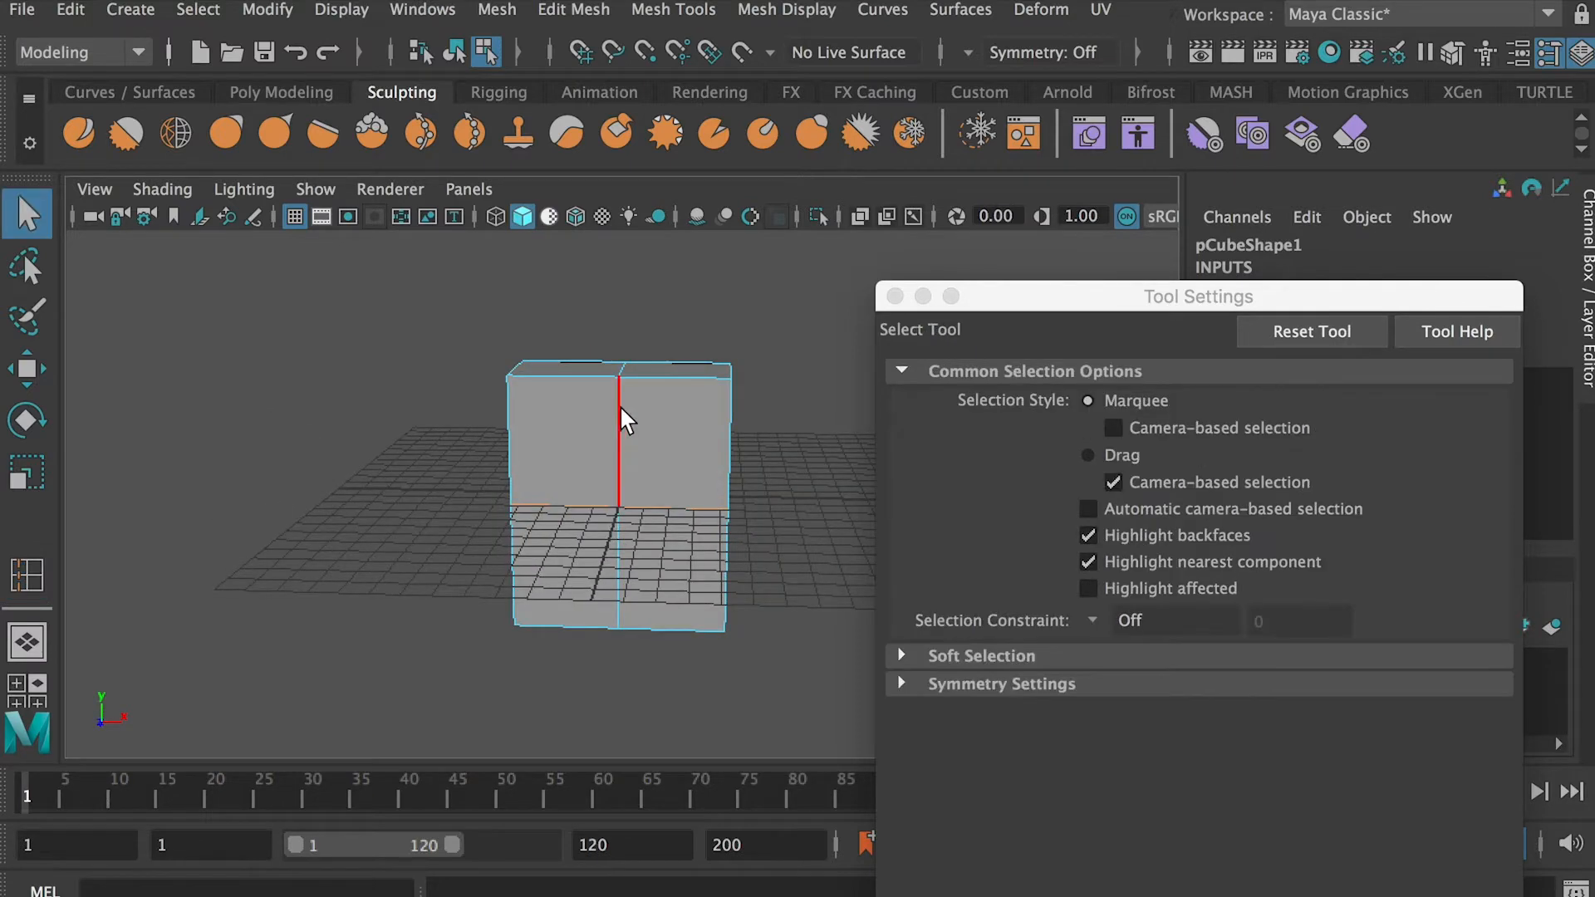
{"action": "left_click", "coordinate": [895, 295]}
Extrude the block's bottom faces with a thickness of 3.6 and an offset of -1.3, narrowing them in depth
{"action": "right_click_drag", "start_coordinate": [643, 365], "coordinate": [640, 436]}
{"action": "left_click_drag", "start_coordinate": [629, 435], "coordinate": [647, 395], "text": "alt"}
{"action": "left_click_drag", "start_coordinate": [891, 715], "coordinate": [482, 544]}
{"action": "left_click_drag", "start_coordinate": [831, 681], "coordinate": [683, 688], "text": "alt"}
{"action": "left_click_drag", "start_coordinate": [878, 593], "coordinate": [815, 462], "text": "alt"}
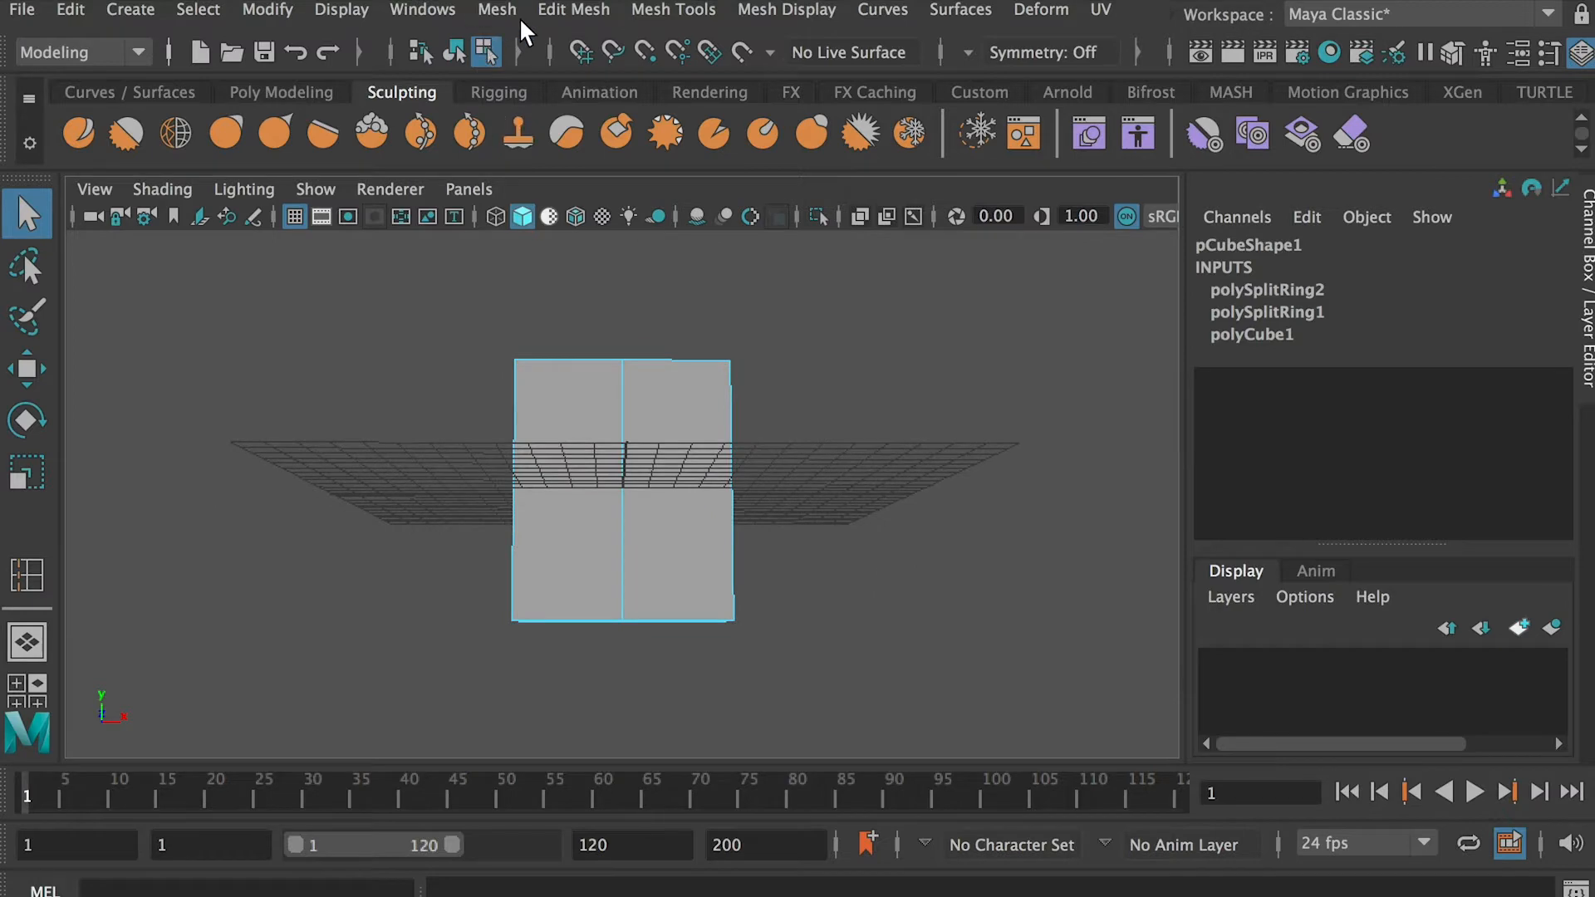
{"action": "left_click", "coordinate": [545, 10]}
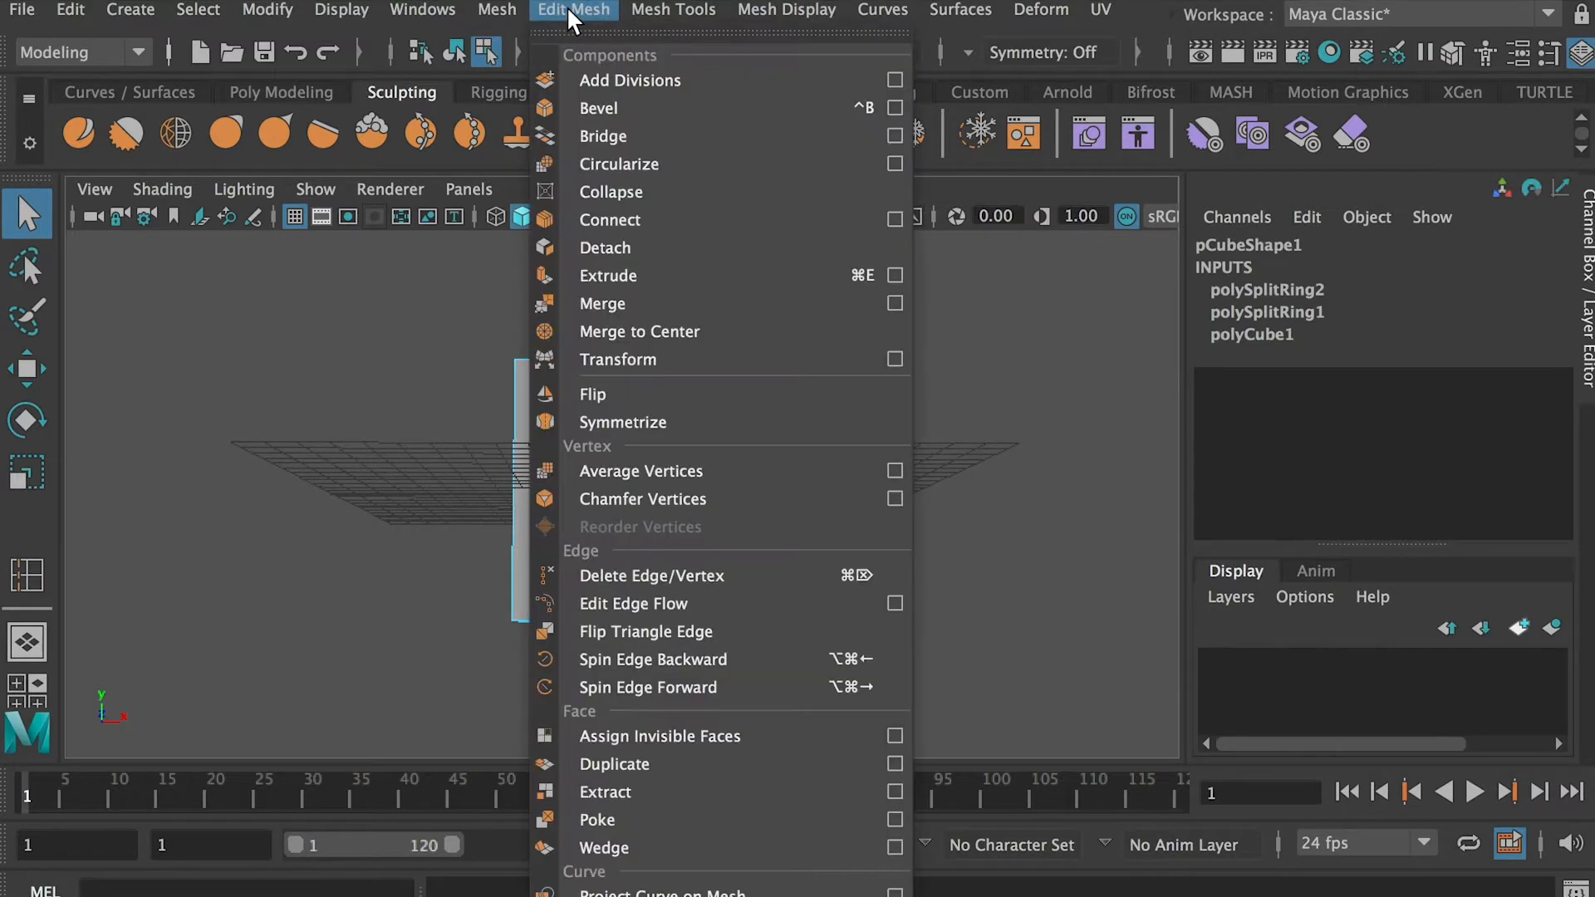
{"action": "left_click", "coordinate": [650, 266]}
{"action": "left_click_drag", "start_coordinate": [958, 529], "coordinate": [1001, 534]}
{"action": "scroll", "coordinate": [683, 534], "scroll_direction": "down", "scroll_amount": 3}
{"action": "middle_click_drag", "start_coordinate": [683, 534], "coordinate": [654, 468], "text": "alt"}
{"action": "left_click_drag", "start_coordinate": [655, 471], "coordinate": [659, 477], "text": "alt"}
{"action": "left_click_drag", "start_coordinate": [937, 529], "coordinate": [942, 530]}
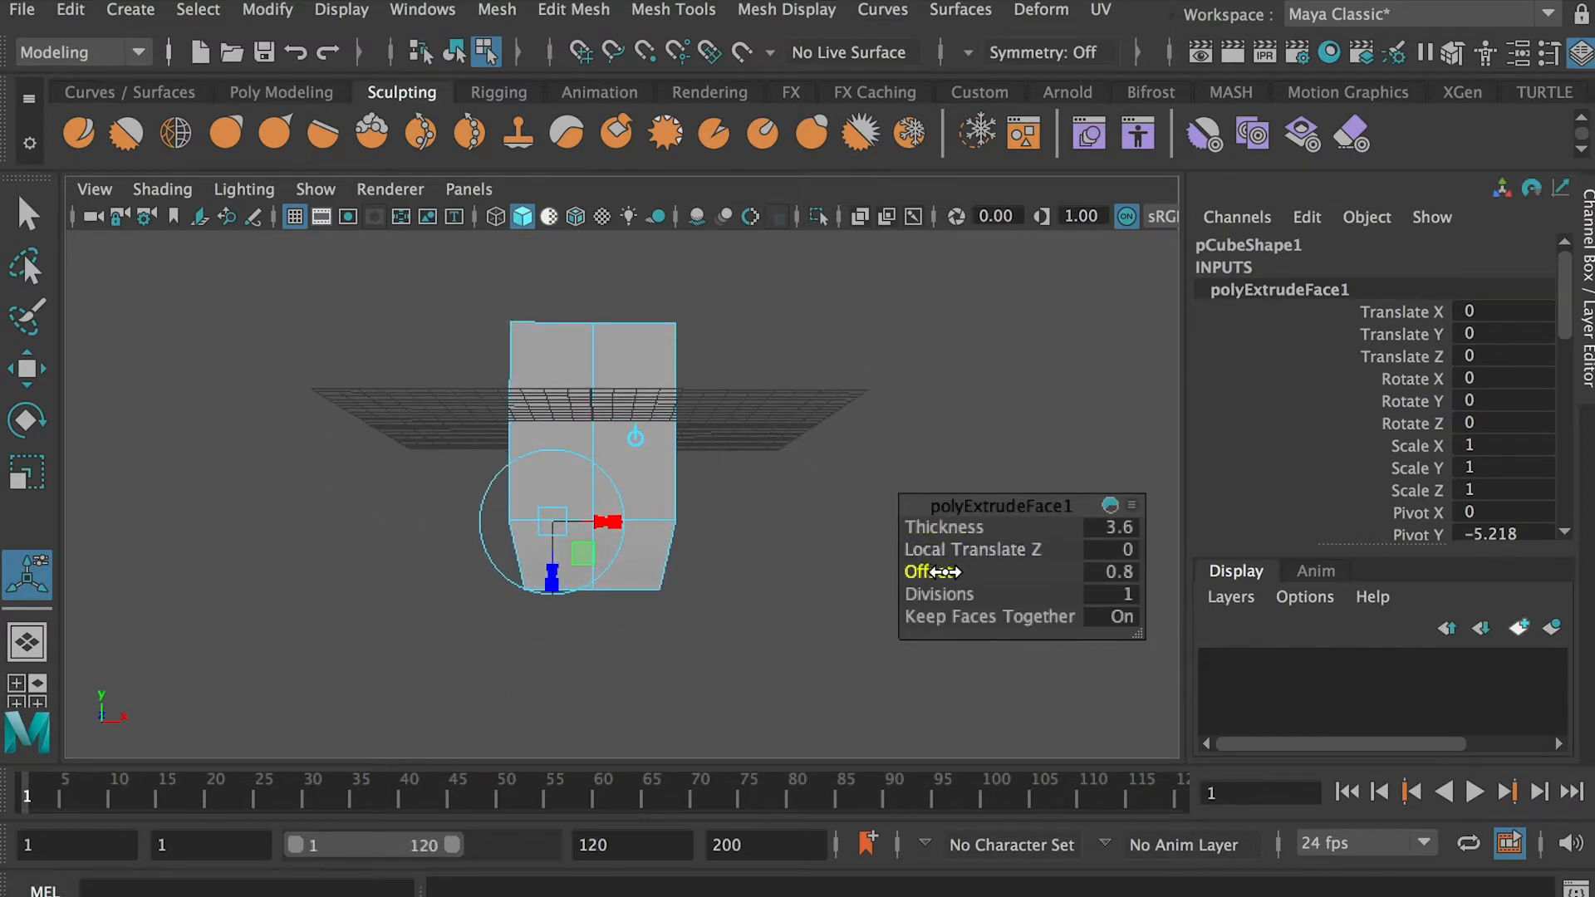
{"action": "left_click_drag", "start_coordinate": [917, 571], "coordinate": [644, 528], "text": "alt"}
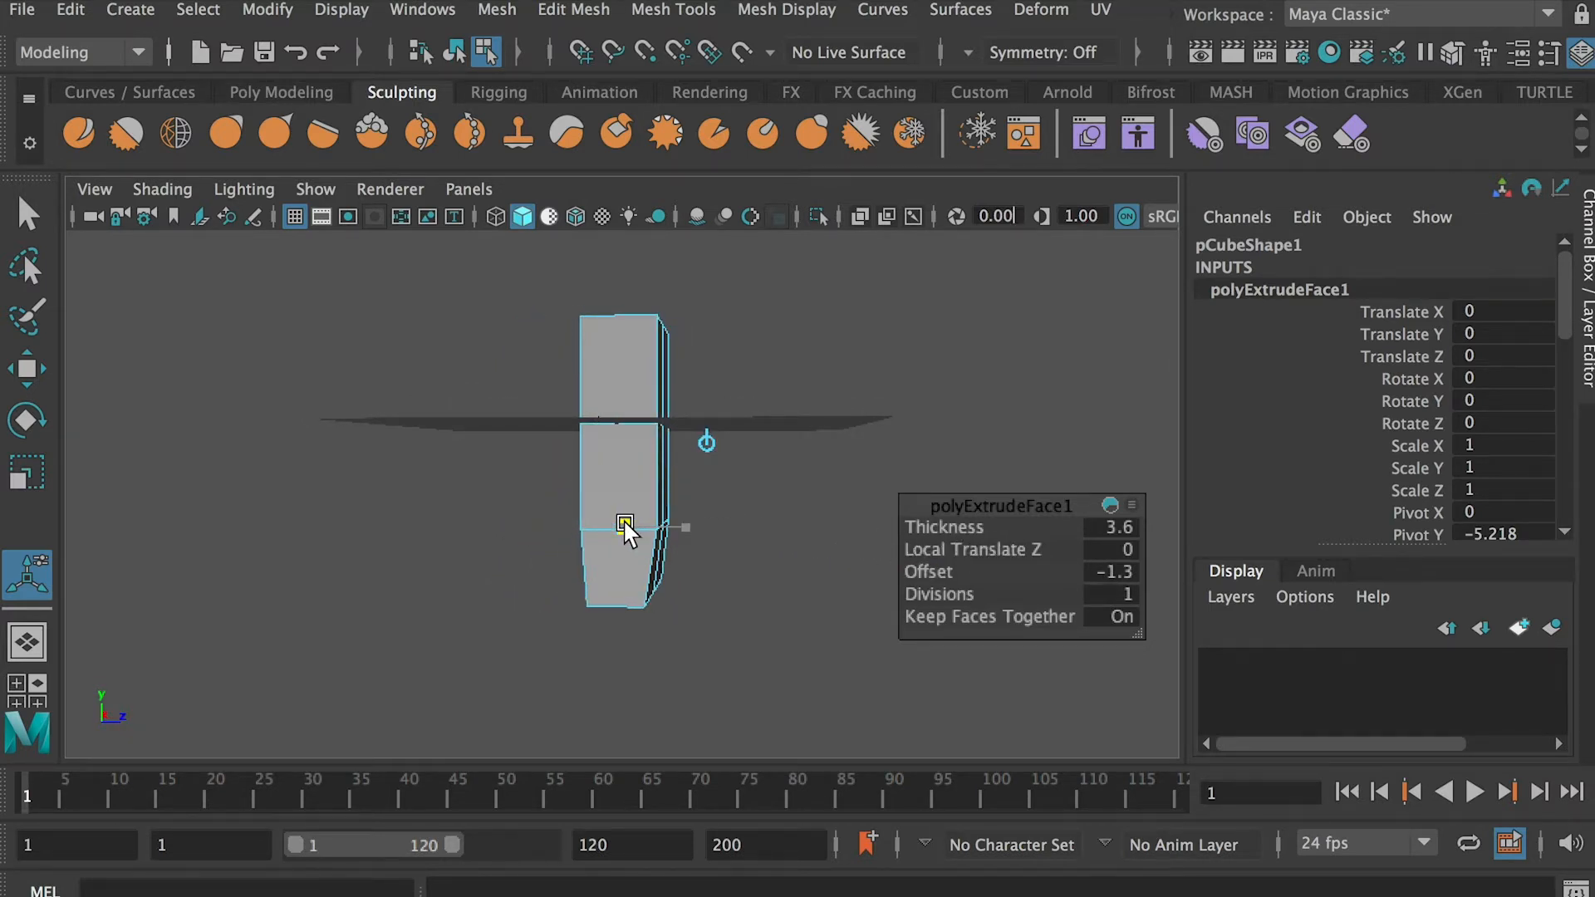
Extrude the bottom faces downward again and widen them sideways to start the flare
{"action": "left_click_drag", "start_coordinate": [741, 519], "coordinate": [398, 510], "text": "alt"}
{"action": "key", "text": "ctrl+e"}
{"action": "left_click_drag", "start_coordinate": [924, 530], "coordinate": [971, 530]}
{"action": "left_click_drag", "start_coordinate": [760, 514], "coordinate": [587, 505], "text": "alt"}
{"action": "left_click_drag", "start_coordinate": [937, 571], "coordinate": [998, 542]}
{"action": "key", "text": "ctrl+z"}
{"action": "key", "text": "ctrl+z"}
{"action": "mouse_move", "coordinate": [942, 571]}
{"action": "left_mouse_down"}
{"action": "mouse_move", "coordinate": [928, 573]}
{"action": "mouse_move", "coordinate": [946, 575]}
{"action": "left_mouse_up"}
{"action": "left_click_drag", "start_coordinate": [801, 570], "coordinate": [889, 581], "text": "alt"}
{"action": "left_click_drag", "start_coordinate": [664, 592], "coordinate": [760, 591], "text": "alt"}
Extrude the bottom faces a third time with a thickness of 3.6 and flare them far out along the width
{"action": "key", "text": "ctrl+e"}
{"action": "left_click_drag", "start_coordinate": [952, 529], "coordinate": [1003, 530]}
{"action": "left_click_drag", "start_coordinate": [795, 522], "coordinate": [796, 538], "text": "alt"}
{"action": "left_click_drag", "start_coordinate": [583, 659], "coordinate": [739, 626]}
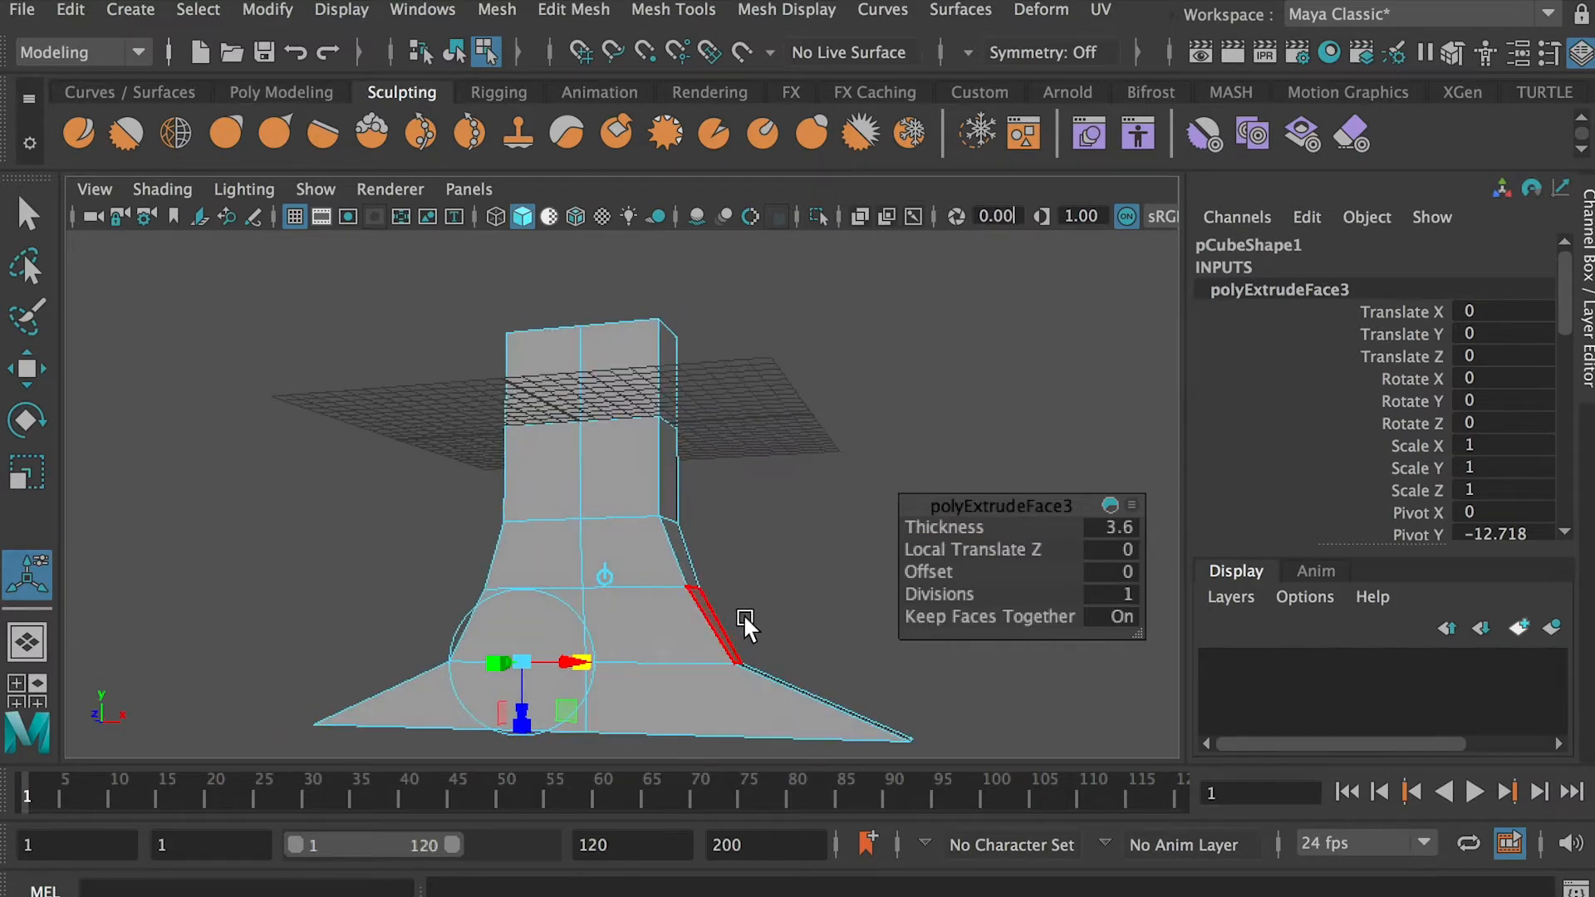
Extrude the bottom faces a fourth time and widen them slightly into the base's lowest section
{"action": "key", "text": "ctrl+e"}
{"action": "left_click_drag", "start_coordinate": [949, 529], "coordinate": [982, 530]}
{"action": "left_click", "coordinate": [578, 595]}
{"action": "left_click_drag", "start_coordinate": [686, 599], "coordinate": [405, 616], "text": "alt"}
{"action": "left_click", "coordinate": [579, 620]}
{"action": "scroll", "coordinate": [578, 622], "scroll_direction": "up", "scroll_amount": 3}
{"action": "left_click_drag", "start_coordinate": [534, 606], "coordinate": [704, 619]}
Scale the two upper horizontal edge rows of the flared base outward along the width
{"action": "key", "text": "q"}
{"action": "left_click", "coordinate": [697, 544]}
{"action": "left_click_drag", "start_coordinate": [698, 544], "coordinate": [751, 534], "text": "alt"}
{"action": "right_click_drag", "start_coordinate": [640, 421], "coordinate": [640, 347]}
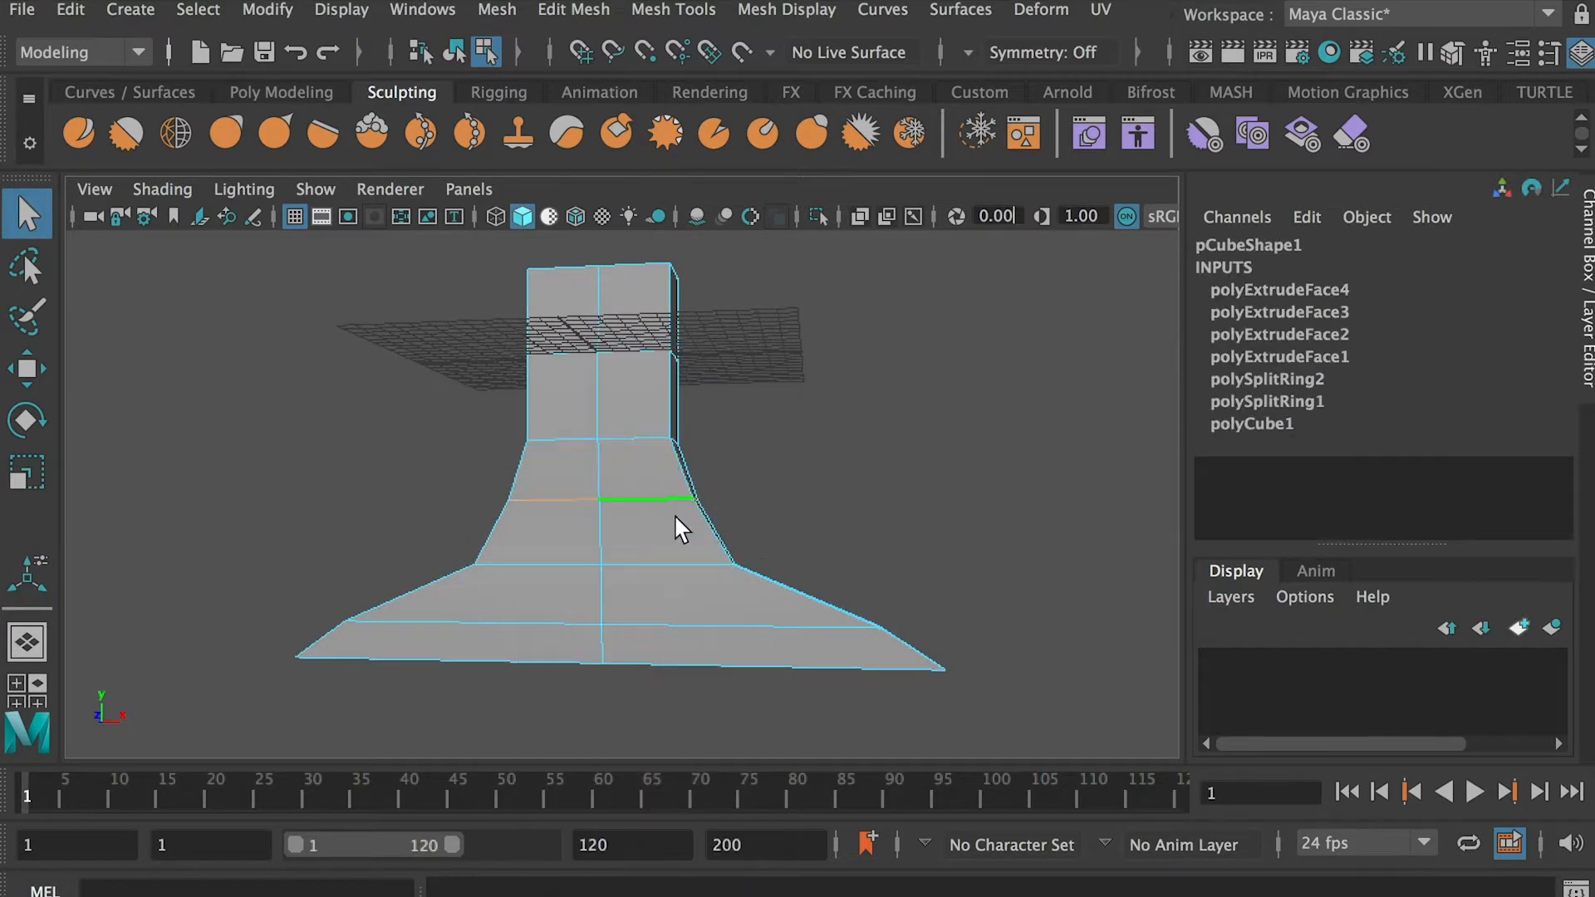
{"action": "key", "text": "r"}
{"action": "left_click_drag", "start_coordinate": [676, 501], "coordinate": [696, 502]}
{"action": "left_click_drag", "start_coordinate": [679, 560], "coordinate": [725, 558]}
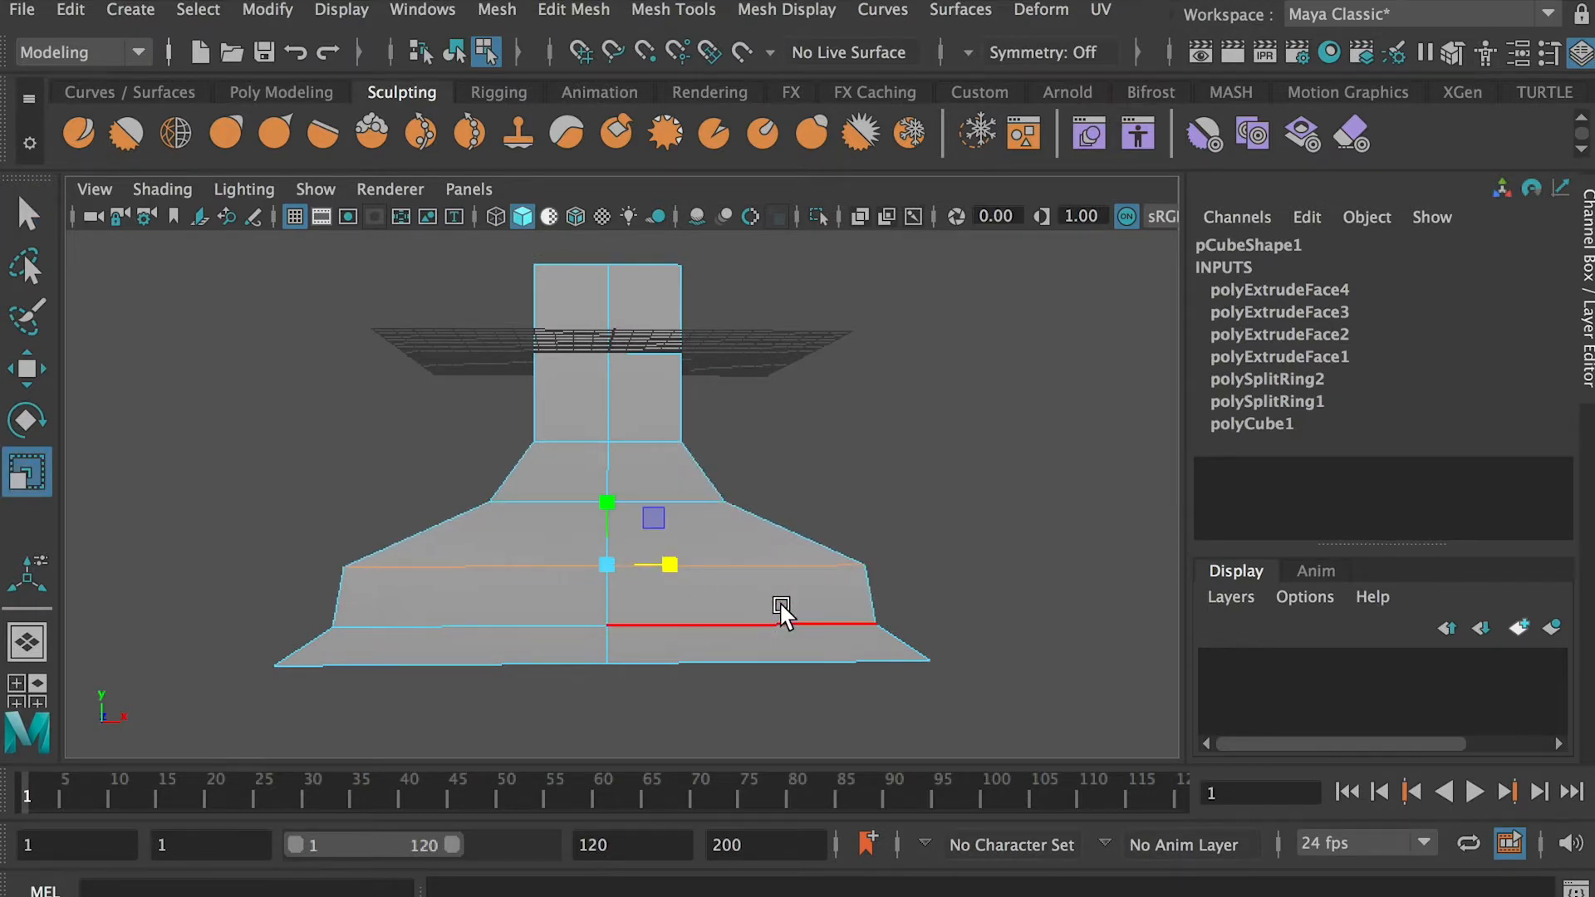
Adjust the width of the base's lower edge row and bottom rim to smooth the flare's outline
{"action": "left_click_drag", "start_coordinate": [673, 626], "coordinate": [788, 617], "text": "alt"}
{"action": "right_click_drag", "start_coordinate": [756, 535], "coordinate": [554, 532]}
{"action": "left_click_drag", "start_coordinate": [554, 532], "coordinate": [603, 536], "text": "alt"}
{"action": "left_click_drag", "start_coordinate": [232, 648], "coordinate": [997, 676]}
{"action": "left_click_drag", "start_coordinate": [997, 677], "coordinate": [960, 670], "text": "alt"}
{"action": "left_click_drag", "start_coordinate": [661, 664], "coordinate": [545, 664]}
{"action": "left_click", "coordinate": [706, 636]}
Extrude the block's two top faces upward with a thickness of 3.6 and offset 0, widening them and tapering their depth
{"action": "left_click_drag", "start_coordinate": [723, 632], "coordinate": [781, 594], "text": "alt"}
{"action": "right_click_drag", "start_coordinate": [731, 532], "coordinate": [731, 615]}
{"action": "left_click", "coordinate": [623, 457]}
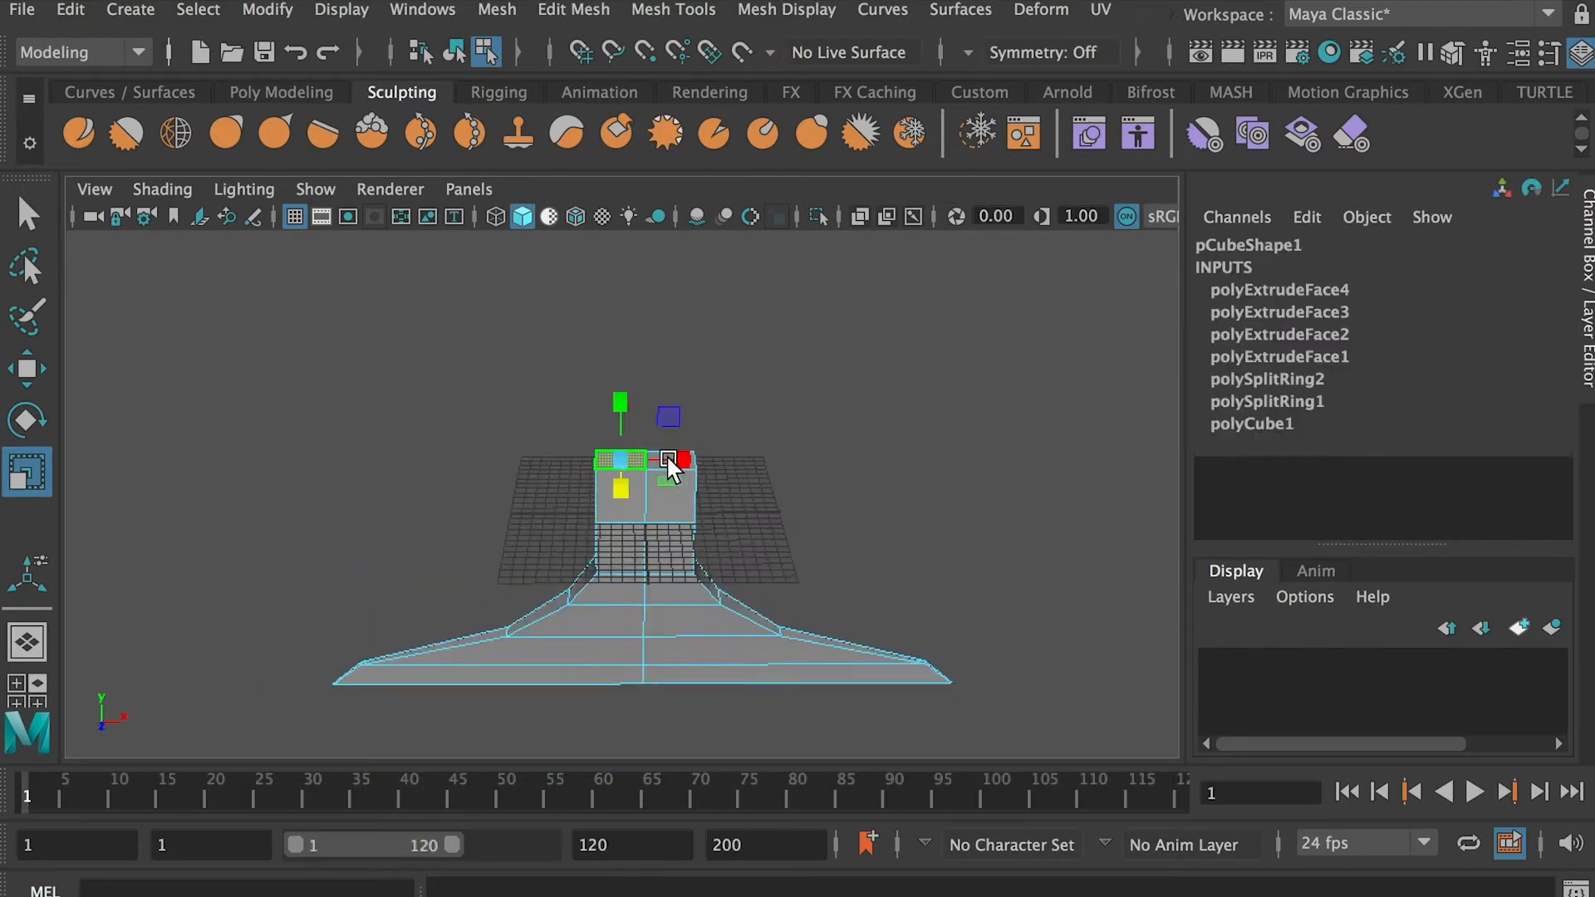
{"action": "key", "text": "q"}
{"action": "left_click", "coordinate": [665, 458], "text": "shift"}
{"action": "left_click_drag", "start_coordinate": [663, 522], "coordinate": [661, 462], "text": "alt"}
{"action": "right_click_drag", "start_coordinate": [663, 465], "coordinate": [773, 586], "text": "alt"}
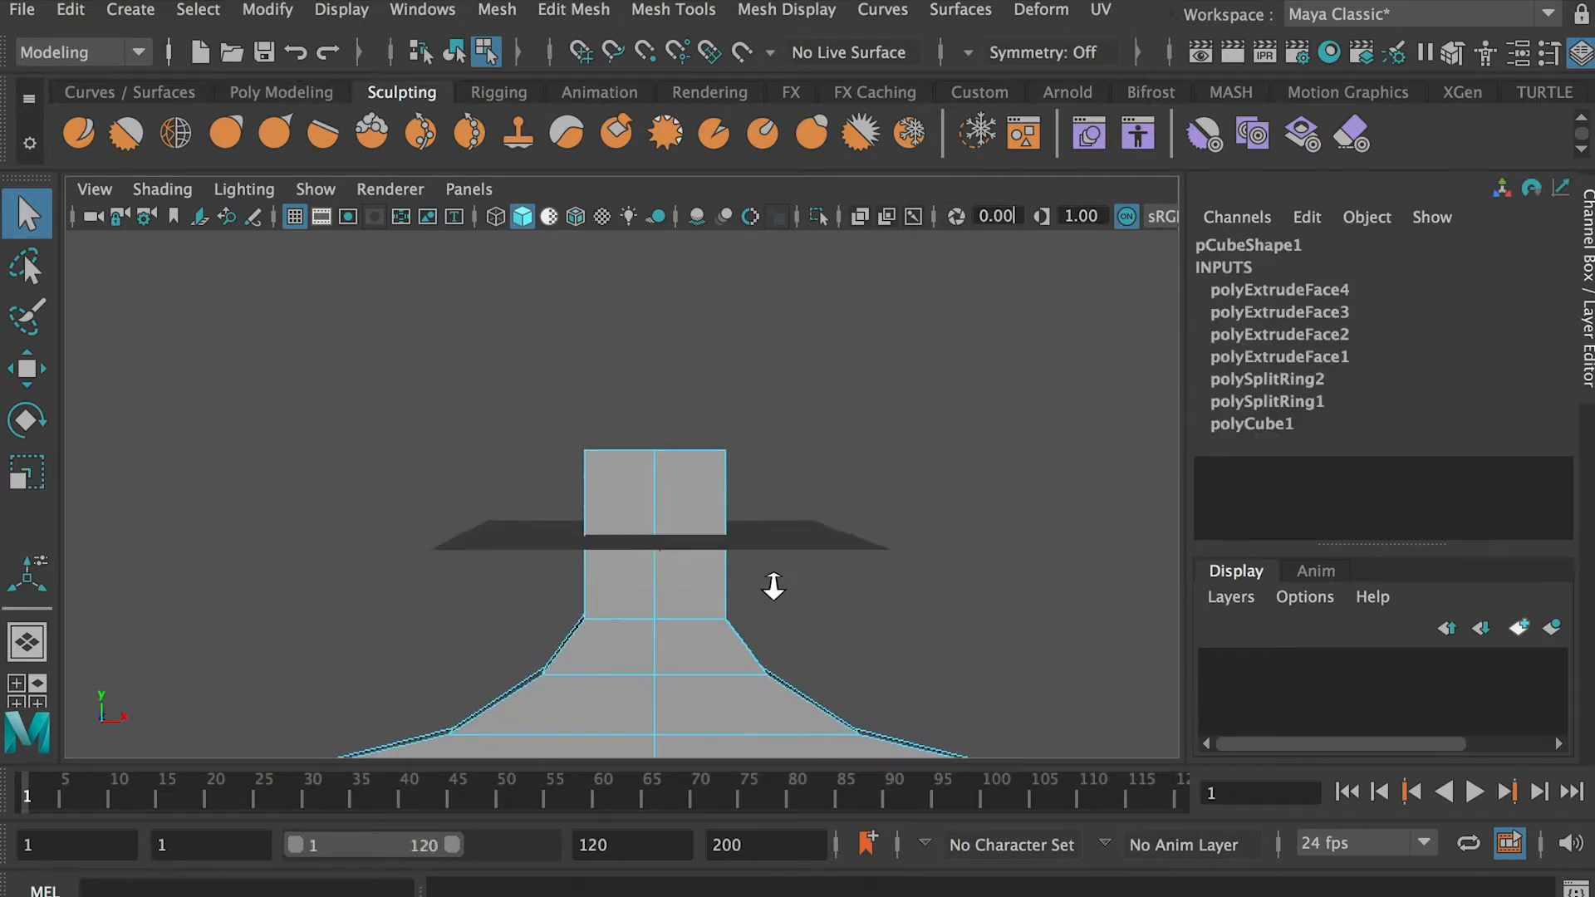
{"action": "left_click", "coordinate": [573, 9]}
{"action": "left_click", "coordinate": [665, 273]}
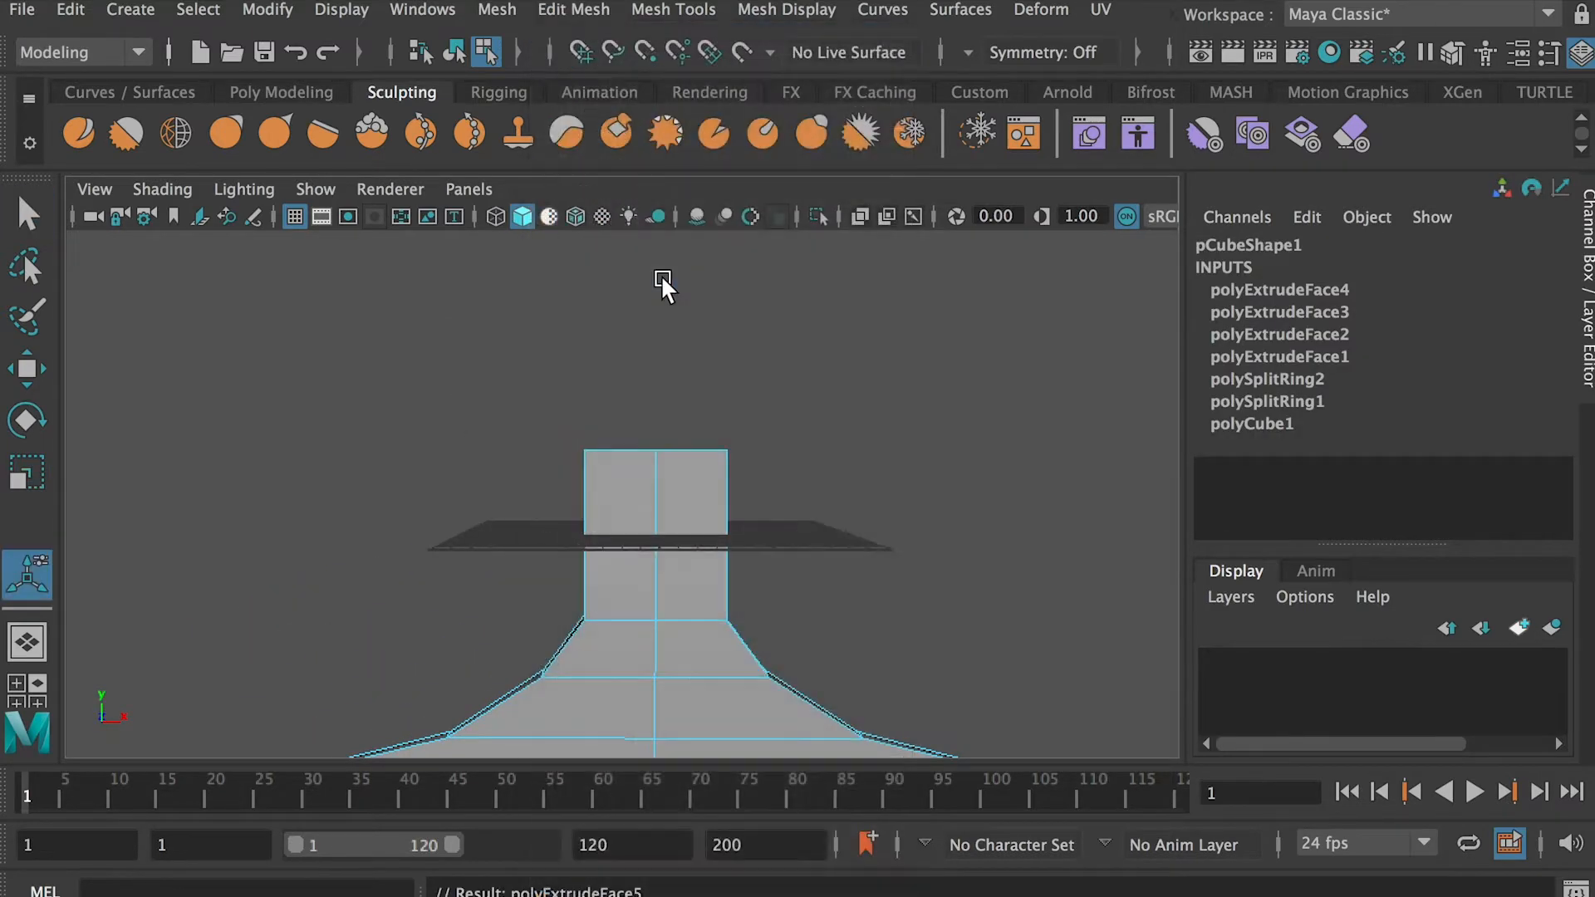
{"action": "left_click_drag", "start_coordinate": [943, 527], "coordinate": [994, 525]}
{"action": "left_click_drag", "start_coordinate": [936, 573], "coordinate": [901, 572]}
{"action": "left_click_drag", "start_coordinate": [744, 413], "coordinate": [701, 450]}
Extrude the top faces upward a second time and widen the upper flare
{"action": "key", "text": "ctrl+e"}
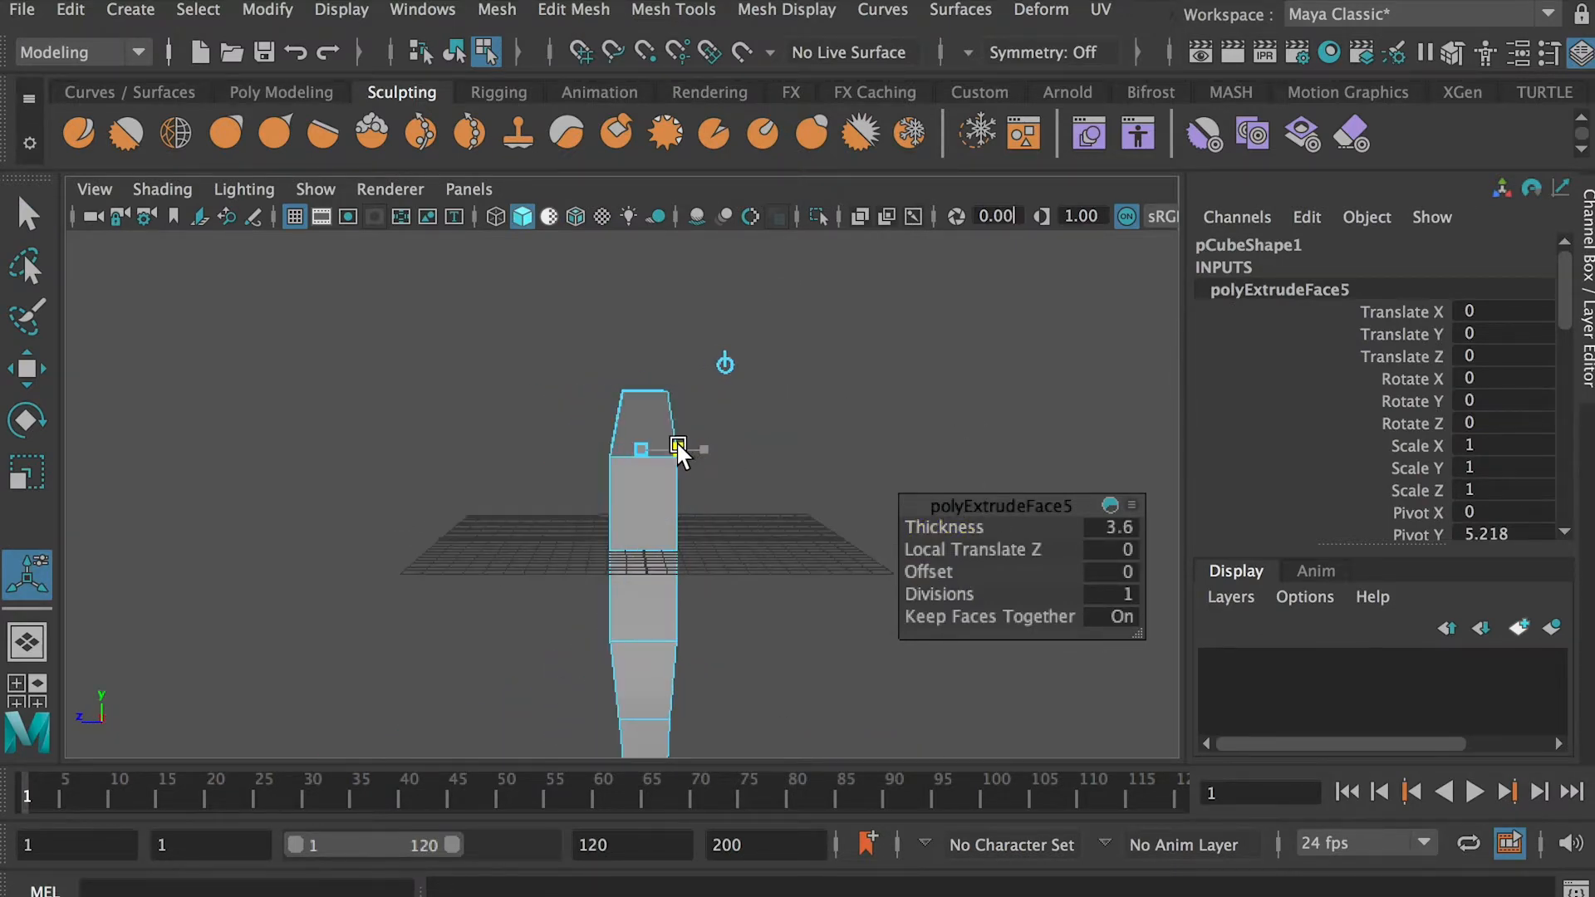
{"action": "left_click_drag", "start_coordinate": [955, 526], "coordinate": [991, 527]}
{"action": "left_click_drag", "start_coordinate": [729, 370], "coordinate": [743, 437], "text": "alt"}
Extrude the top faces once more with a thickness of 2.2 and spread them wide along the width
{"action": "key", "text": "ctrl+e"}
{"action": "left_click_drag", "start_coordinate": [676, 339], "coordinate": [927, 361]}
{"action": "left_click_drag", "start_coordinate": [612, 342], "coordinate": [692, 356]}
In the front view, lower the centre vertices of the base's rows to curve the lower flare downward
{"action": "key", "text": "space"}
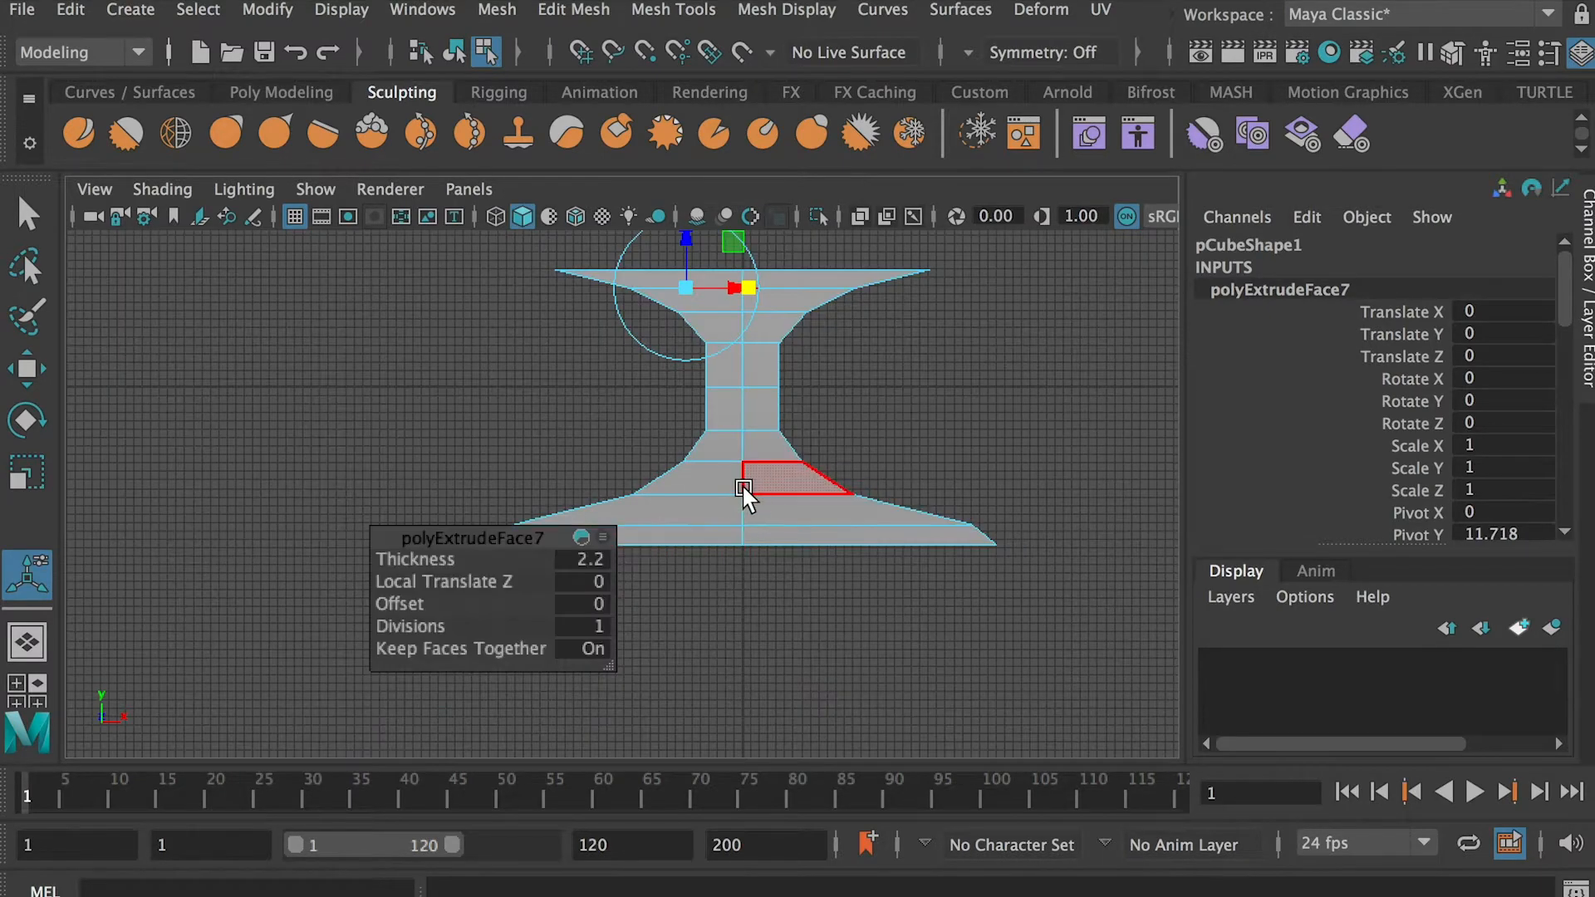
{"action": "key", "text": "q"}
{"action": "right_click_drag", "start_coordinate": [747, 425], "coordinate": [611, 400]}
{"action": "scroll", "coordinate": [726, 475], "scroll_direction": "up", "scroll_amount": 3}
{"action": "middle_click_drag", "start_coordinate": [802, 547], "coordinate": [786, 597], "text": "alt"}
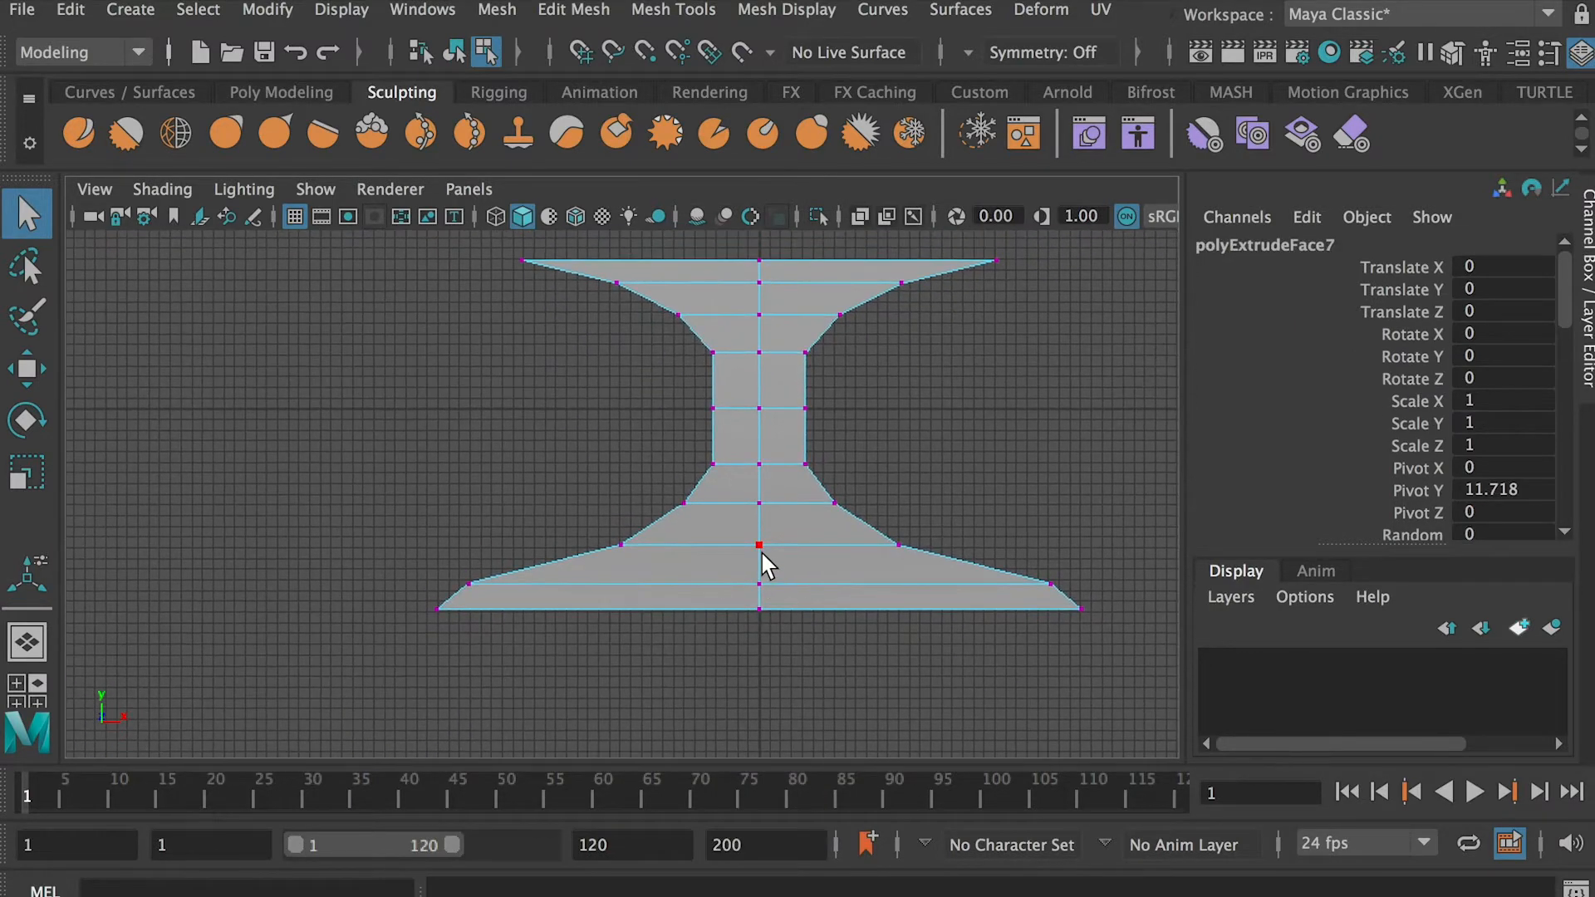
{"action": "left_click_drag", "start_coordinate": [733, 457], "coordinate": [779, 502]}
{"action": "key", "text": "w"}
{"action": "left_click_drag", "start_coordinate": [759, 512], "coordinate": [760, 518]}
{"action": "left_click_drag", "start_coordinate": [719, 568], "coordinate": [780, 548], "text": "ctrl"}
{"action": "left_click_drag", "start_coordinate": [758, 531], "coordinate": [755, 545]}
{"action": "left_click", "coordinate": [858, 687]}
{"action": "left_click_drag", "start_coordinate": [924, 626], "coordinate": [941, 538], "text": "alt"}
Raise the centre vertices of the upper flare's rows to curve it upward
{"action": "left_click_drag", "start_coordinate": [807, 425], "coordinate": [848, 643]}
{"action": "left_click_drag", "start_coordinate": [818, 446], "coordinate": [815, 522]}
{"action": "middle_click_drag", "start_coordinate": [815, 523], "coordinate": [798, 644], "text": "alt"}
{"action": "scroll", "coordinate": [801, 581], "scroll_direction": "up", "scroll_amount": 2}
{"action": "left_click_drag", "start_coordinate": [805, 315], "coordinate": [831, 257]}
{"action": "left_click", "coordinate": [820, 404], "text": "ctrl"}
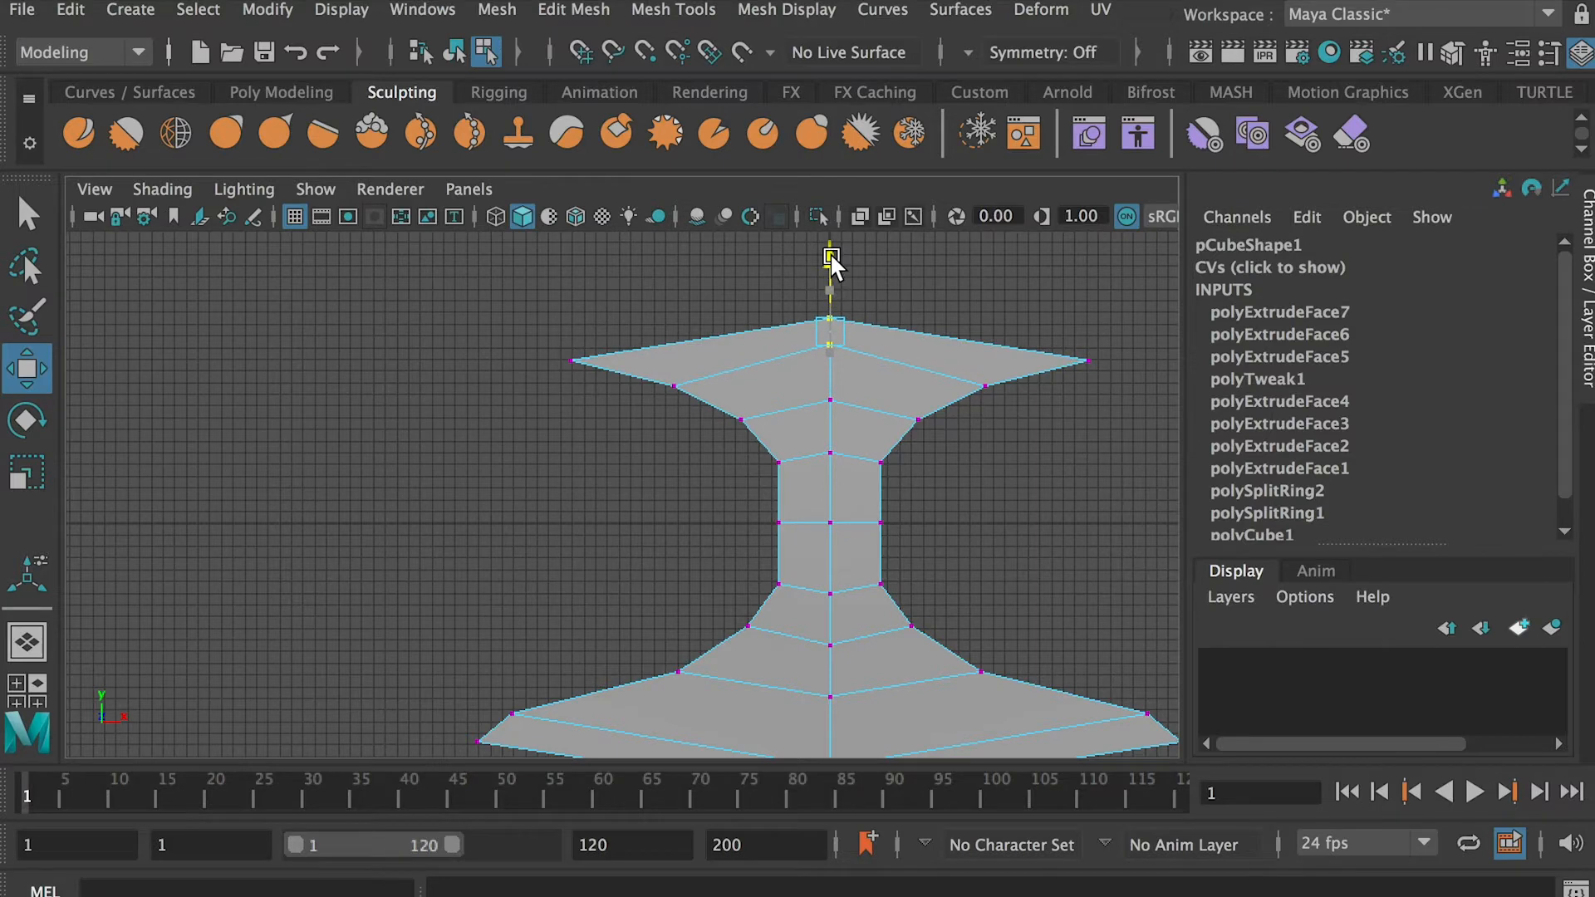
{"action": "right_click_drag", "start_coordinate": [795, 360], "coordinate": [884, 320]}
Insert one vertical edge loop midway through each half of the mesh
{"action": "middle_click_drag", "start_coordinate": [868, 581], "coordinate": [811, 485], "text": "alt"}
{"action": "right_click_drag", "start_coordinate": [806, 418], "coordinate": [736, 459], "text": "shift"}
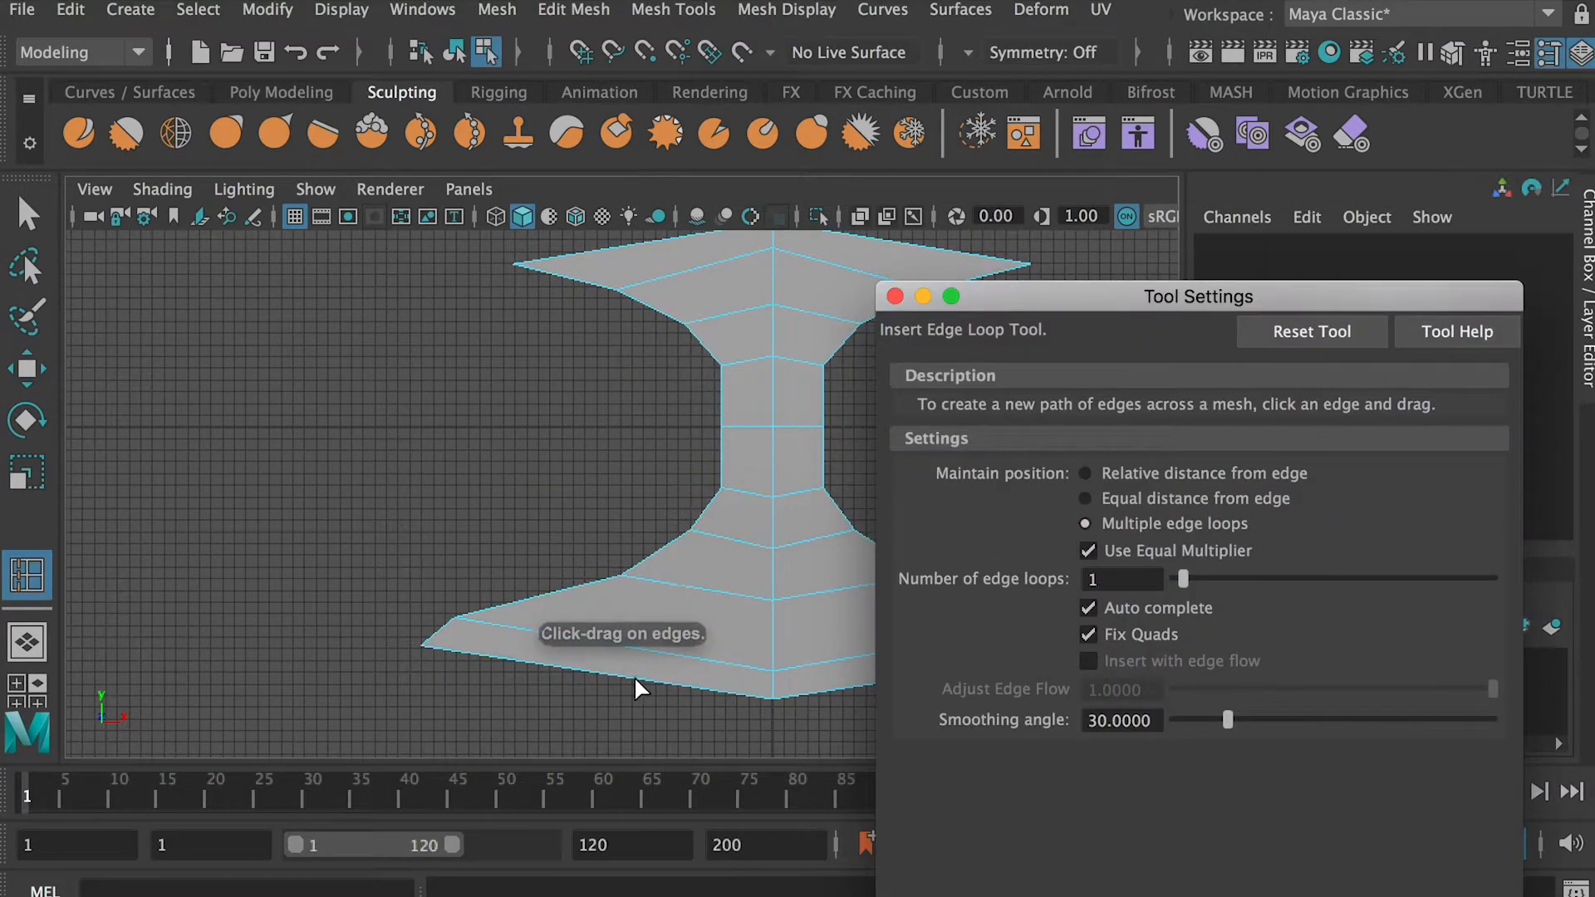
{"action": "left_click_drag", "start_coordinate": [750, 491], "coordinate": [754, 492]}
{"action": "left_click_drag", "start_coordinate": [844, 679], "coordinate": [844, 679]}
{"action": "left_click_drag", "start_coordinate": [896, 297], "coordinate": [1008, 304]}
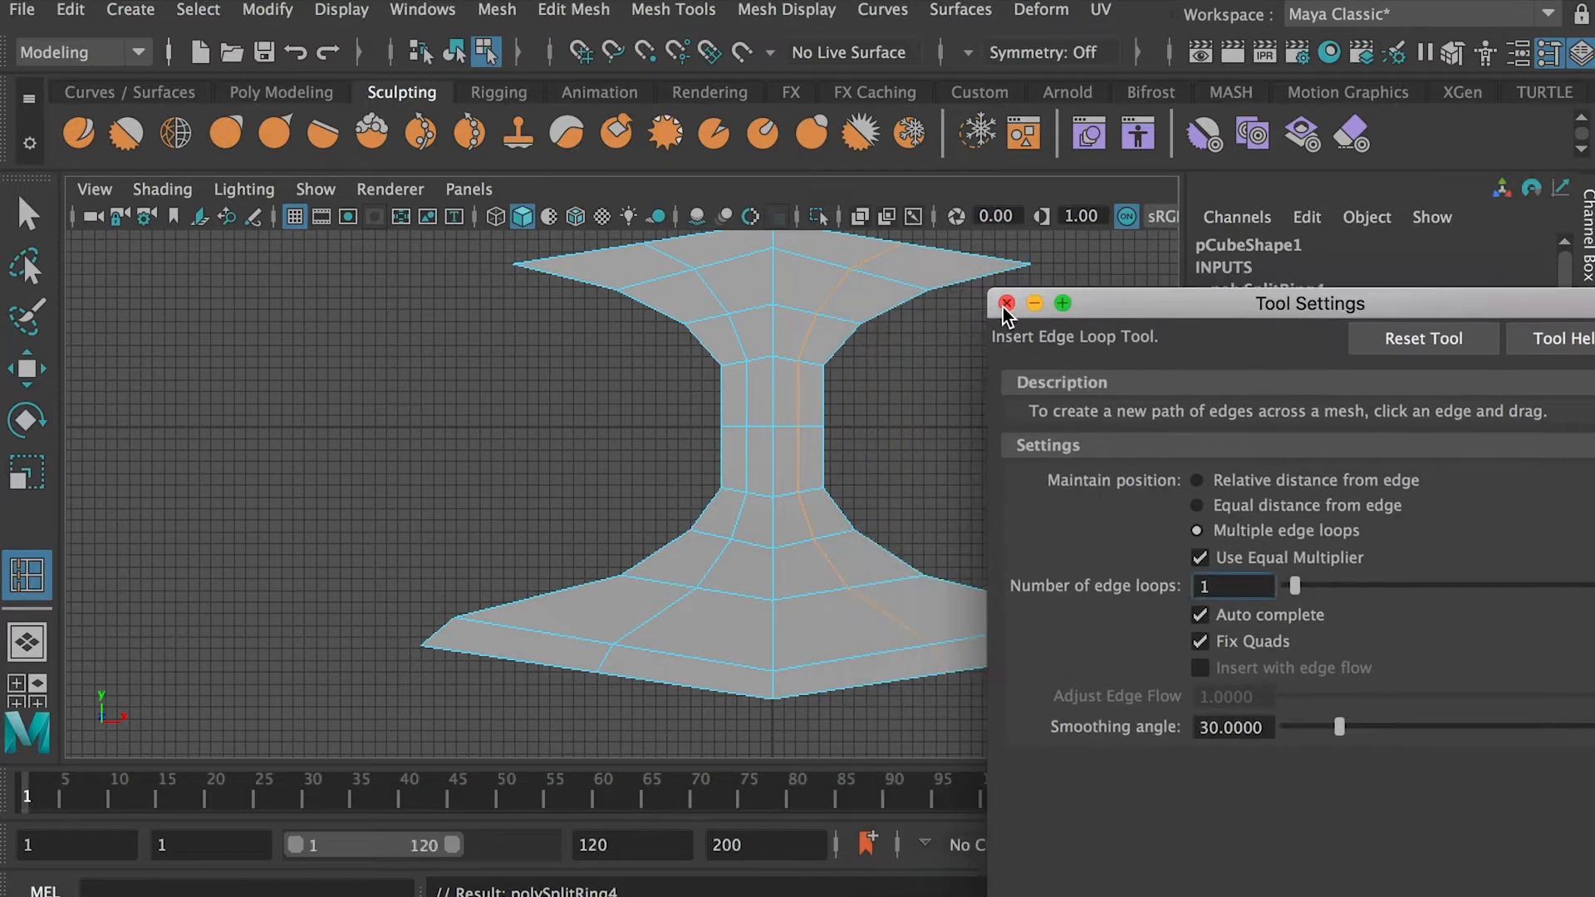
{"action": "left_click", "coordinate": [1006, 304]}
Lower the new loops' vertices on the base's two bottom rows and spread them slightly apart
{"action": "key", "text": "q"}
{"action": "right_click_drag", "start_coordinate": [765, 428], "coordinate": [687, 434]}
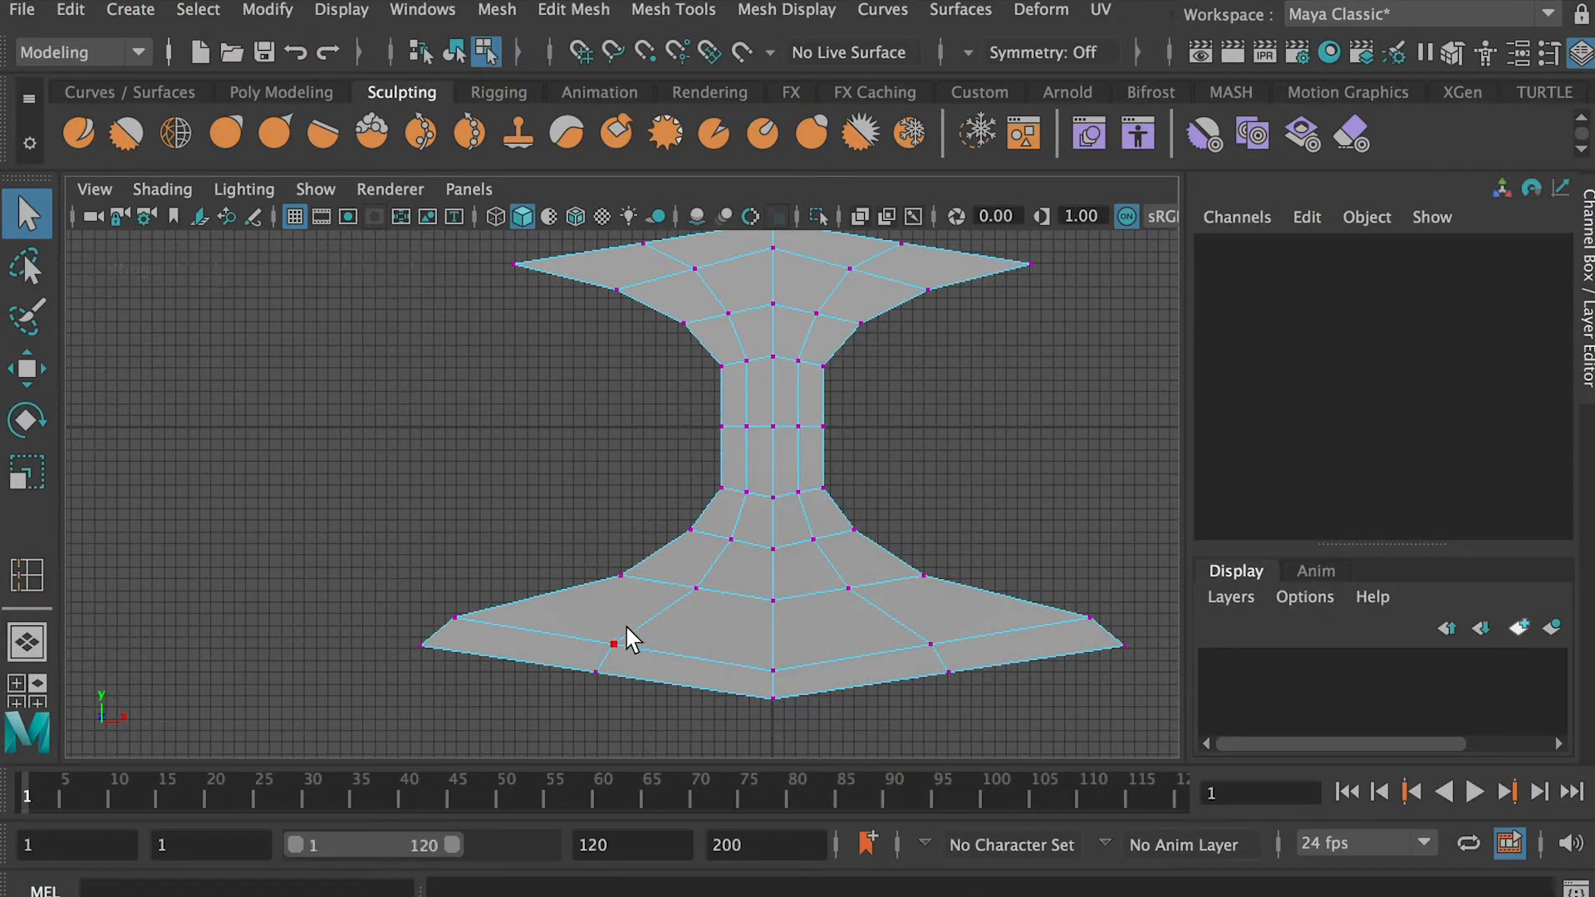
{"action": "left_click_drag", "start_coordinate": [586, 610], "coordinate": [624, 683]}
{"action": "left_click_drag", "start_coordinate": [894, 619], "coordinate": [973, 711], "text": "shift"}
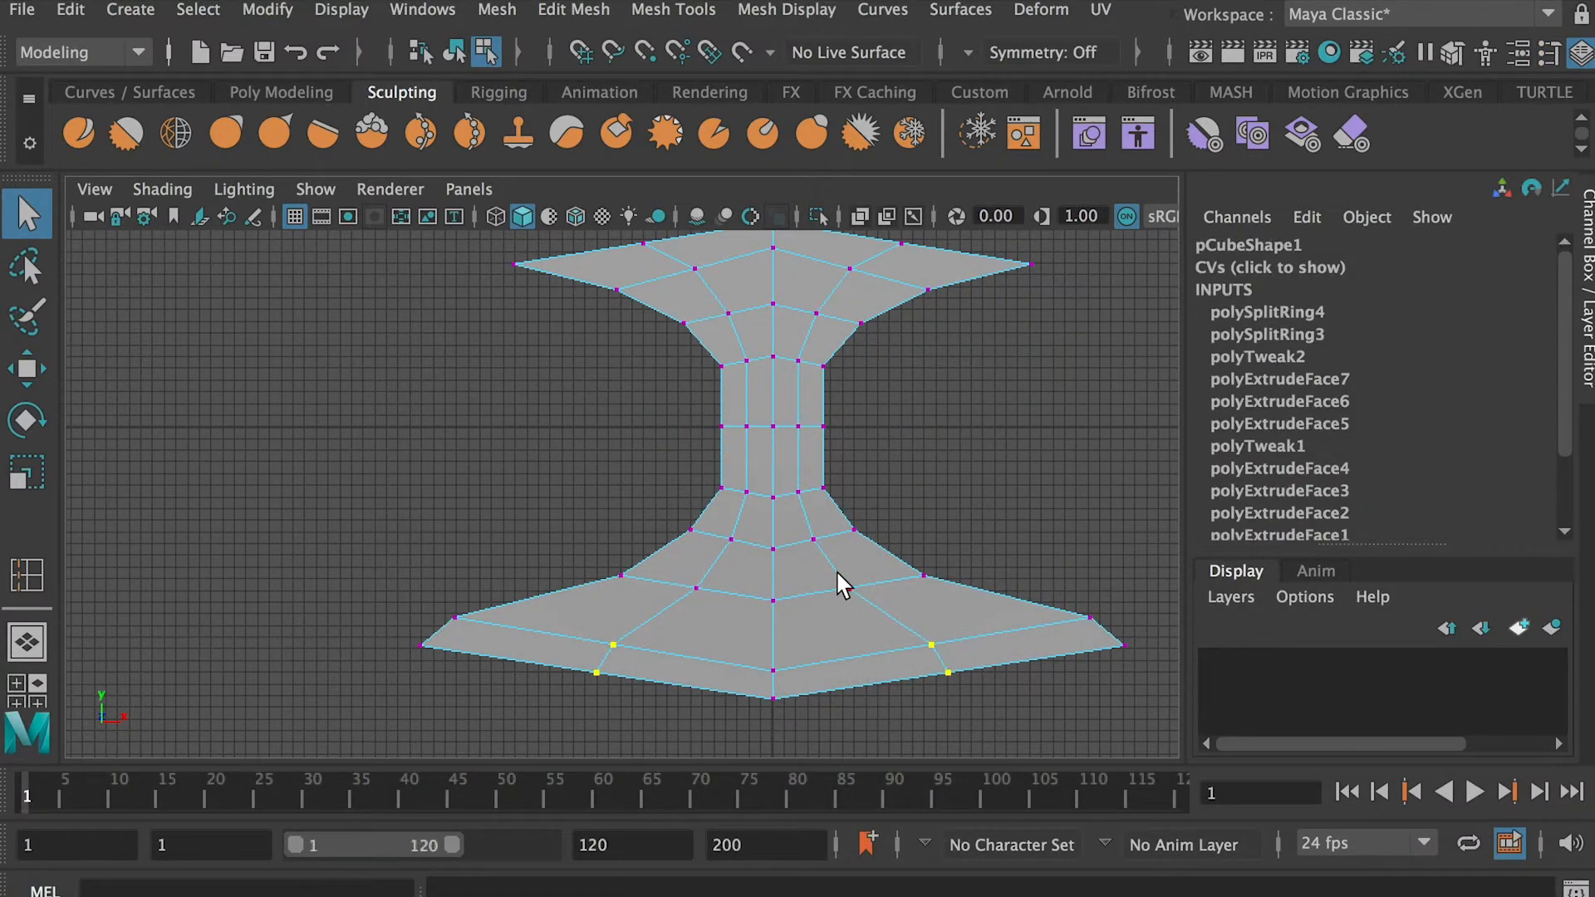
{"action": "key", "text": "w"}
{"action": "left_click_drag", "start_coordinate": [773, 581], "coordinate": [773, 592]}
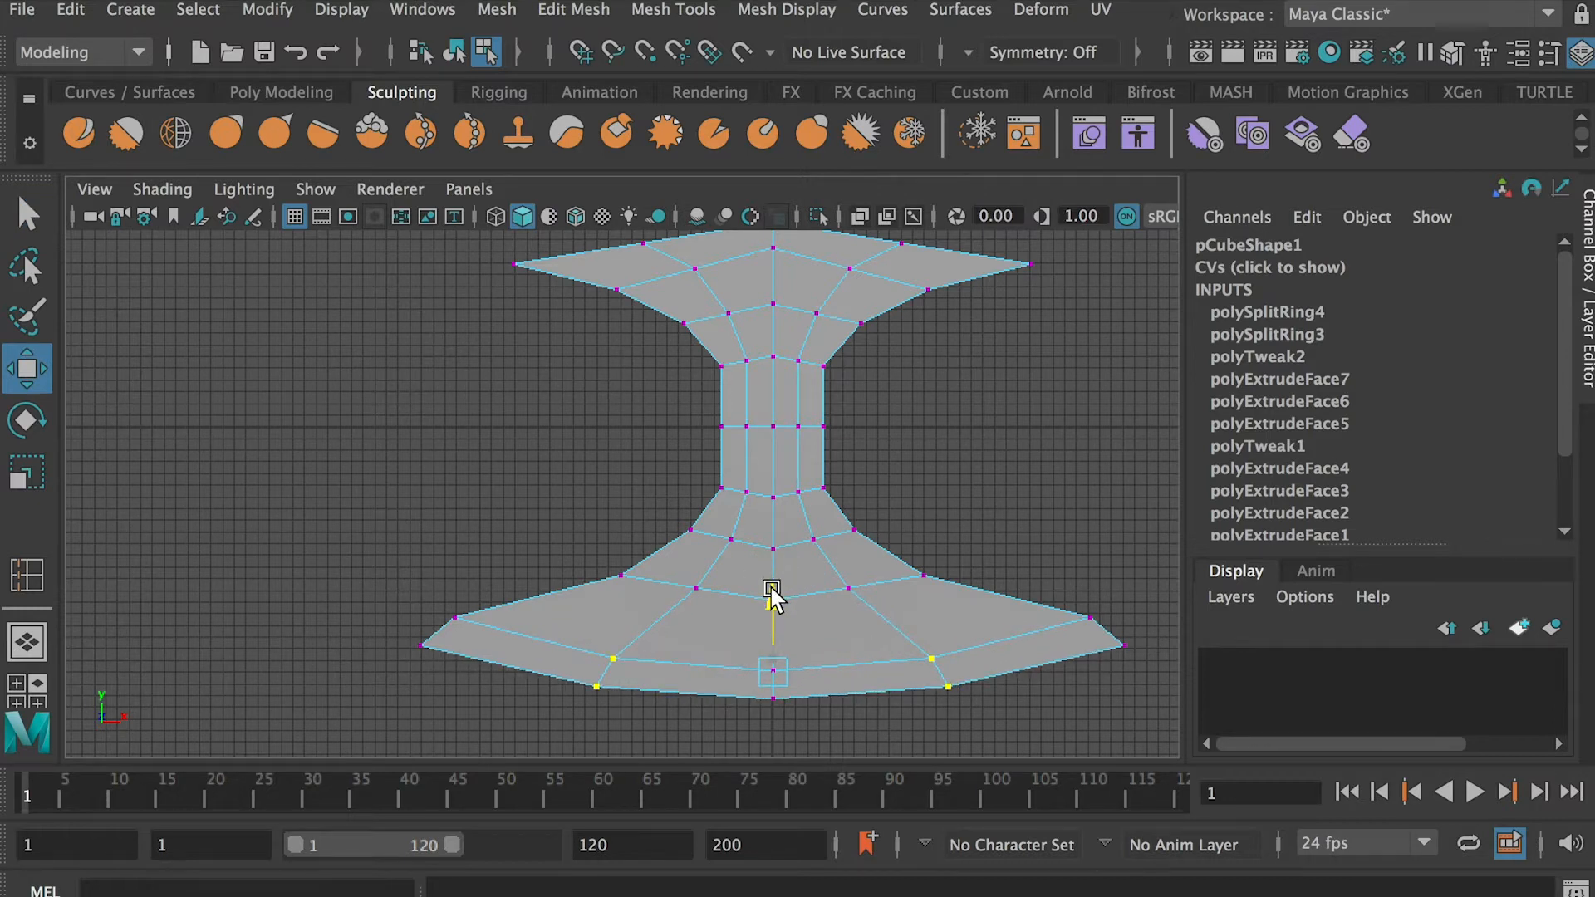
{"action": "key", "text": "r"}
{"action": "left_click_drag", "start_coordinate": [851, 674], "coordinate": [843, 672]}
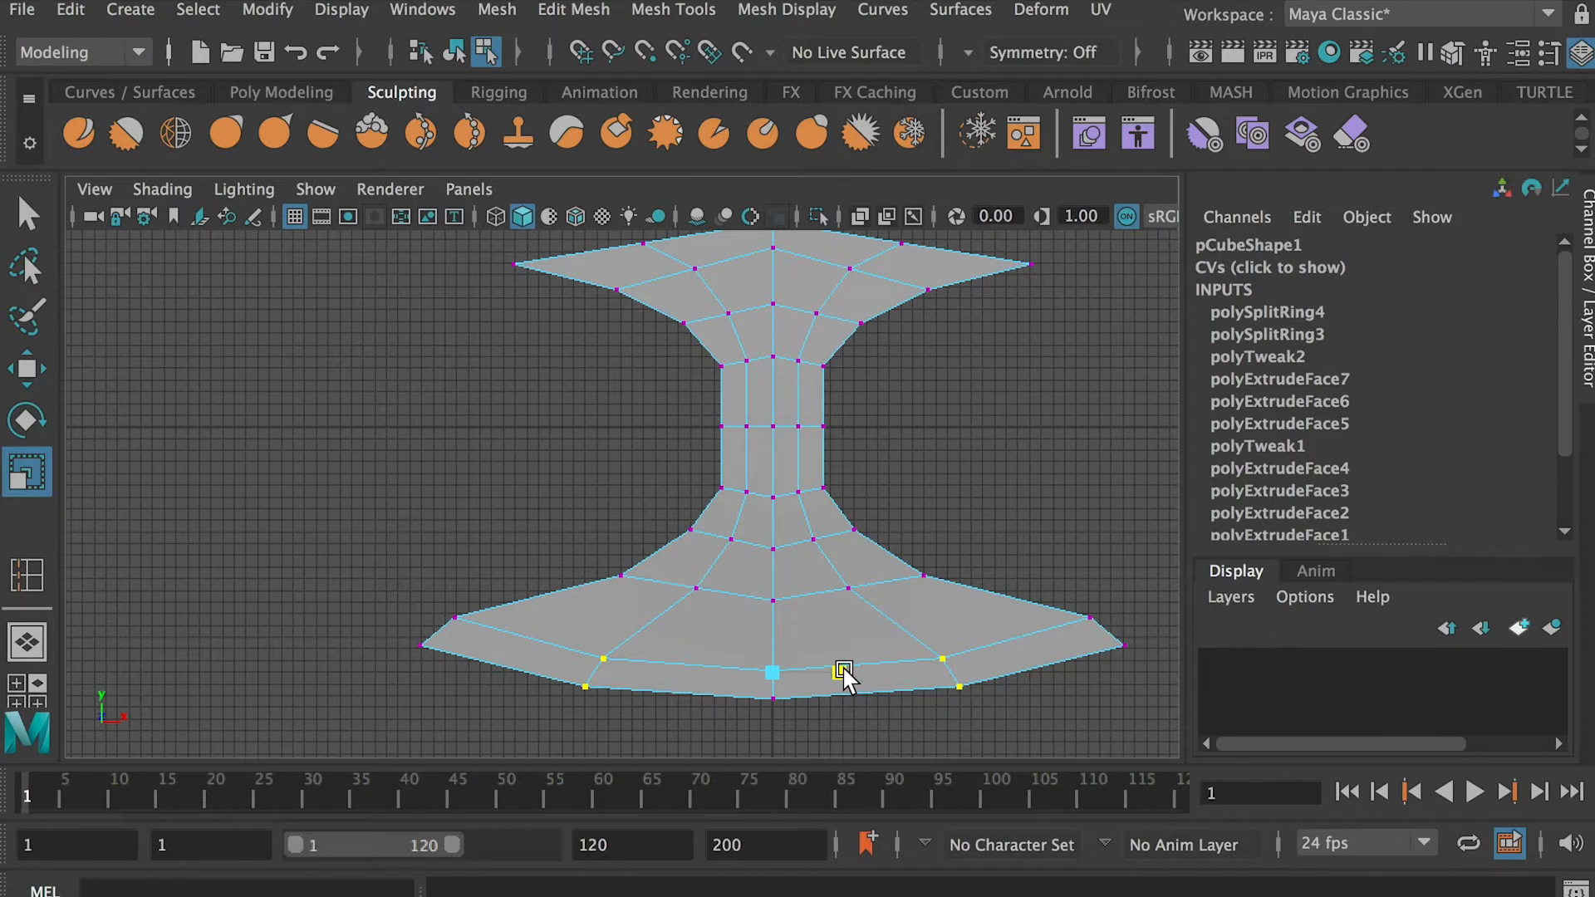
Lower the new loops' vertices on the base's third row from the bottom and spread them sideways
{"action": "left_click_drag", "start_coordinate": [674, 568], "coordinate": [855, 594]}
{"action": "key", "text": "w"}
{"action": "left_click_drag", "start_coordinate": [774, 527], "coordinate": [774, 535]}
{"action": "key", "text": "r"}
{"action": "left_click_drag", "start_coordinate": [836, 595], "coordinate": [847, 595]}
Lower the new loops' vertices on the base row just below the neck and spread them slightly
{"action": "key", "text": "q"}
{"action": "left_click_drag", "start_coordinate": [742, 569], "coordinate": [778, 638]}
{"action": "key", "text": "w"}
{"action": "left_click", "coordinate": [731, 540]}
{"action": "scroll", "coordinate": [830, 537], "scroll_direction": "up", "scroll_amount": 3}
{"action": "left_click_drag", "start_coordinate": [872, 534], "coordinate": [839, 556], "text": "shift"}
{"action": "left_click_drag", "start_coordinate": [813, 479], "coordinate": [815, 483]}
{"action": "key", "text": "r"}
{"action": "left_click_drag", "start_coordinate": [872, 555], "coordinate": [878, 553]}
Scale the new loops' vertices at both ends of the neck slightly outward in height and width
{"action": "middle_click_drag", "start_coordinate": [975, 476], "coordinate": [970, 531], "text": "alt"}
{"action": "left_click_drag", "start_coordinate": [759, 370], "coordinate": [785, 395]}
{"action": "left_click_drag", "start_coordinate": [850, 358], "coordinate": [814, 422]}
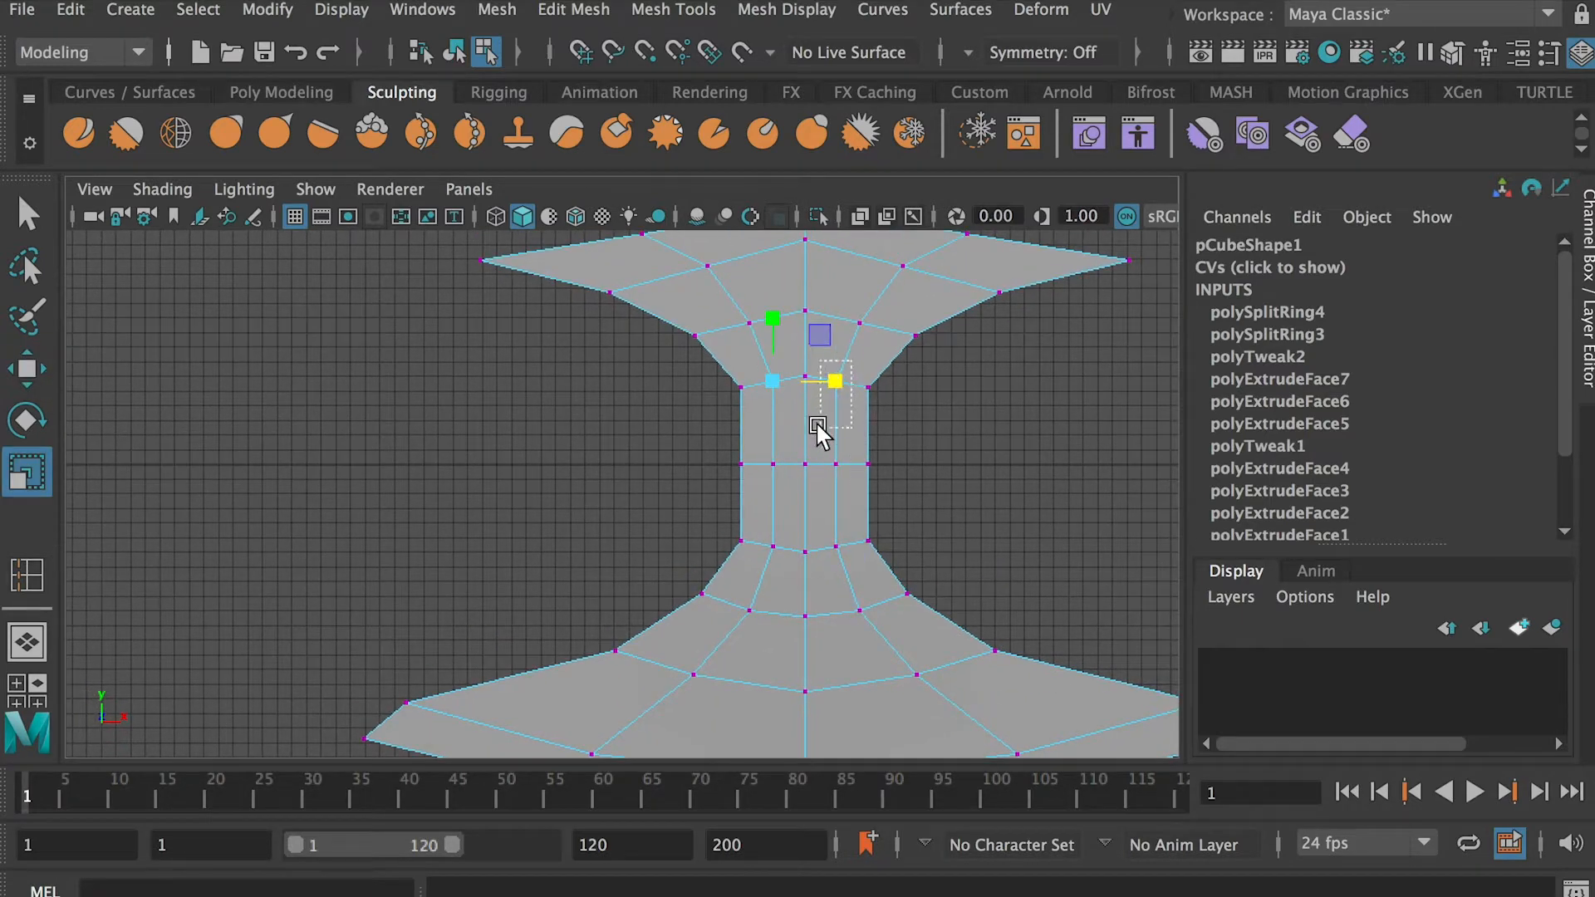
{"action": "key", "text": "q"}
{"action": "left_click_drag", "start_coordinate": [852, 532], "coordinate": [822, 560], "text": "shift"}
{"action": "left_click_drag", "start_coordinate": [760, 523], "coordinate": [764, 529], "text": "shift"}
{"action": "key", "text": "r"}
{"action": "left_click_drag", "start_coordinate": [806, 402], "coordinate": [806, 397]}
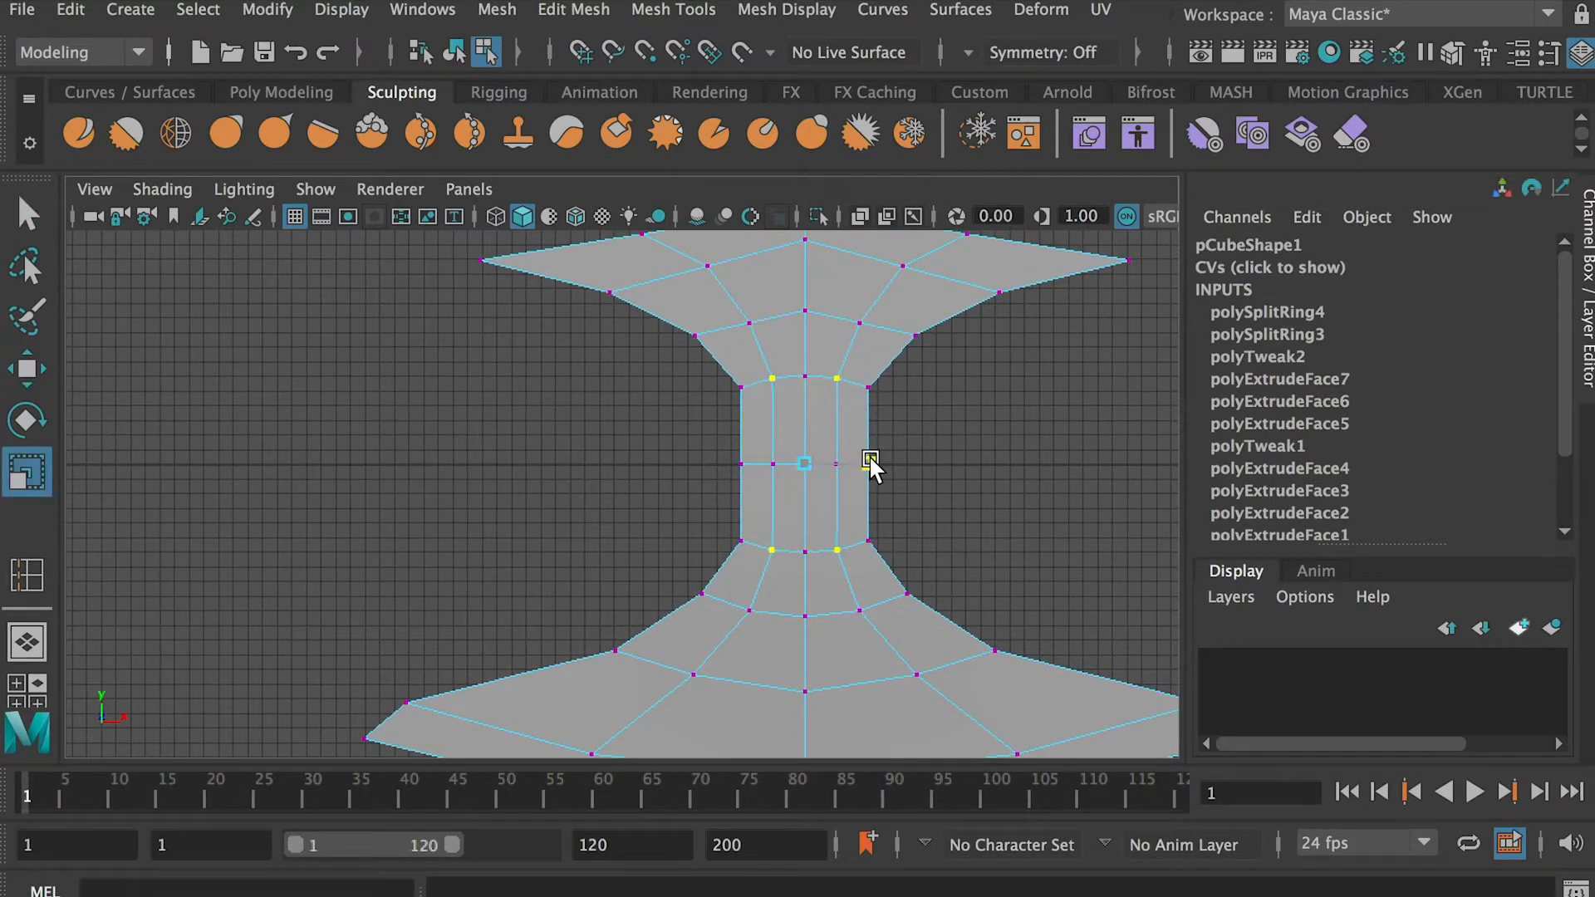
{"action": "left_click_drag", "start_coordinate": [870, 458], "coordinate": [871, 459]}
{"action": "left_click", "coordinate": [1013, 427]}
Raise the new loops' vertices on the upper flare's two inner rows, spreading the second row outward
{"action": "middle_click_drag", "start_coordinate": [684, 240], "coordinate": [681, 383], "text": "alt"}
{"action": "left_click", "coordinate": [870, 450]}
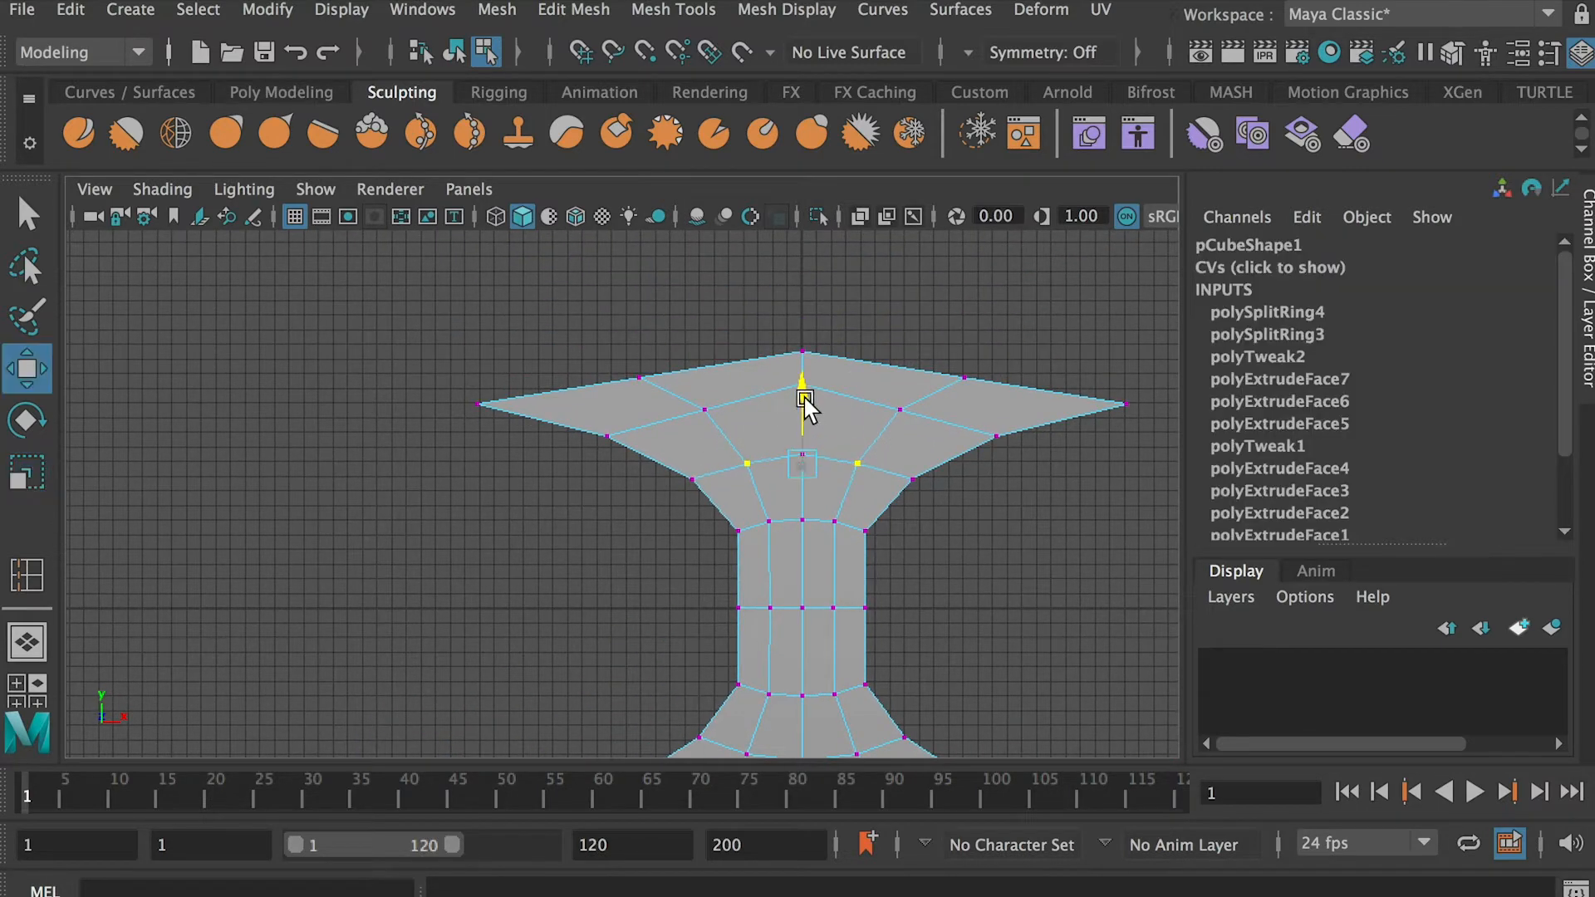
{"action": "left_click_drag", "start_coordinate": [722, 427], "coordinate": [722, 428], "text": "shift"}
{"action": "key", "text": "w"}
{"action": "left_click_drag", "start_coordinate": [803, 349], "coordinate": [803, 335]}
{"action": "key", "text": "r"}
{"action": "left_click_drag", "start_coordinate": [870, 397], "coordinate": [877, 397]}
Raise the new loops' vertices on the top rim and spread them outward to round the edge
{"action": "key", "text": "w"}
{"action": "left_click_drag", "start_coordinate": [802, 313], "coordinate": [803, 302]}
{"action": "key", "text": "r"}
{"action": "left_click_drag", "start_coordinate": [865, 368], "coordinate": [883, 368]}
Raise the topmost centre vertex to complete the upper rim's curve
{"action": "key", "text": "q"}
{"action": "left_click_drag", "start_coordinate": [835, 314], "coordinate": [801, 285]}
{"action": "key", "text": "w"}
{"action": "scroll", "coordinate": [775, 457], "scroll_direction": "down", "scroll_amount": 2}
{"action": "scroll", "coordinate": [776, 457], "scroll_direction": "down", "scroll_amount": 1}
{"action": "middle_click_drag", "start_coordinate": [914, 544], "coordinate": [867, 434], "text": "alt"}
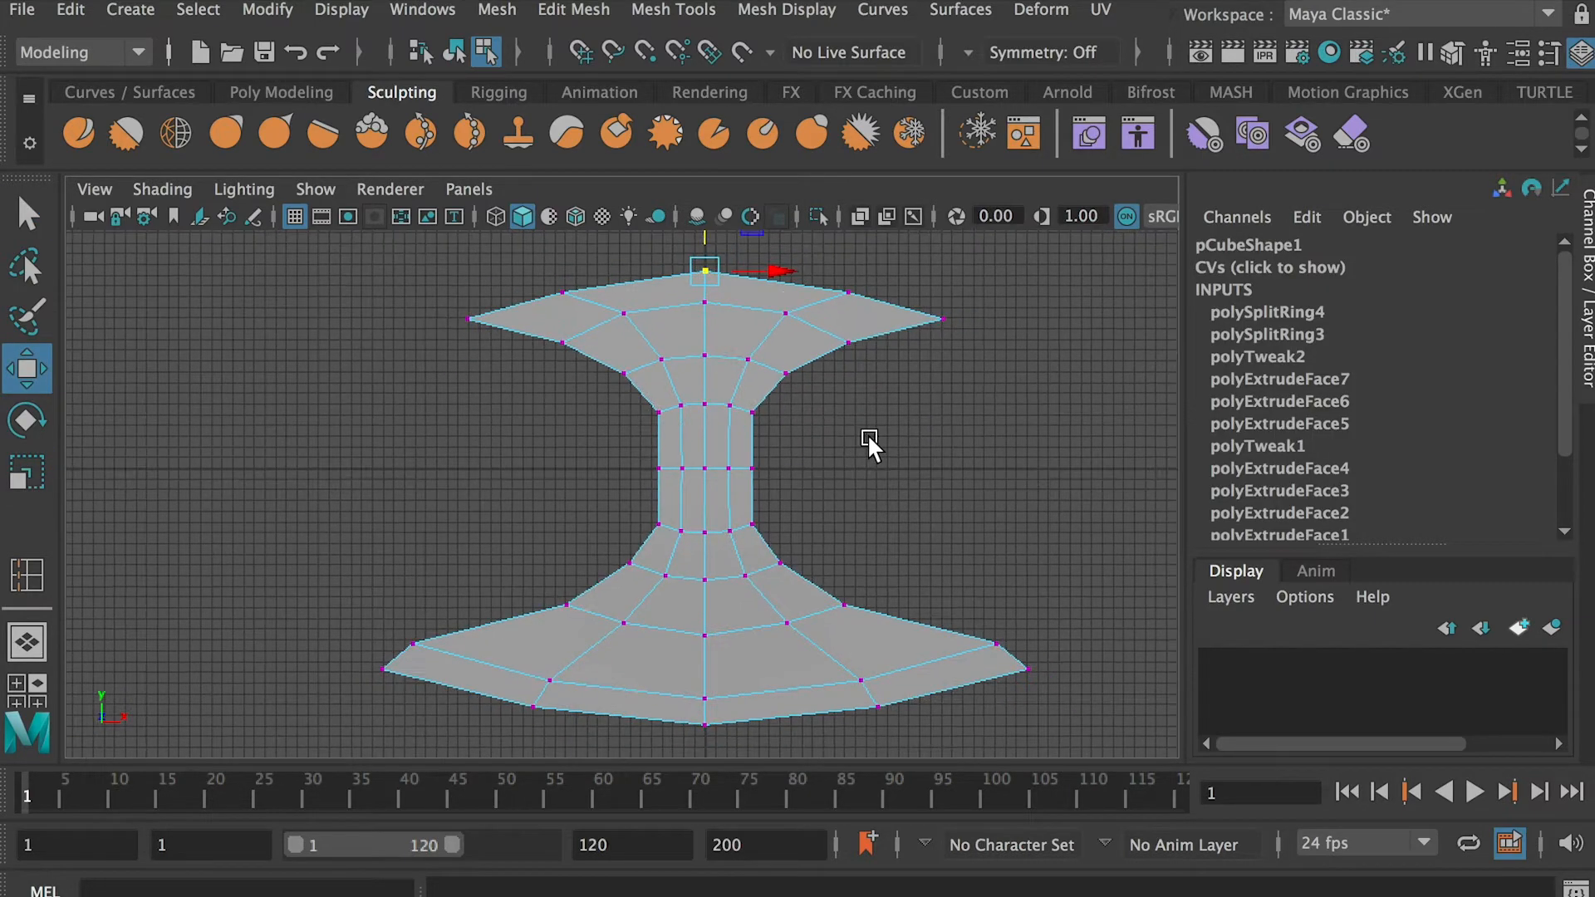
Scale the middle row of neck vertices slightly outward in width so the neck bulges at its centre
{"action": "scroll", "coordinate": [867, 434], "scroll_direction": "up", "scroll_amount": 4}
{"action": "left_click_drag", "start_coordinate": [856, 505], "coordinate": [652, 417]}
{"action": "key", "text": "r"}
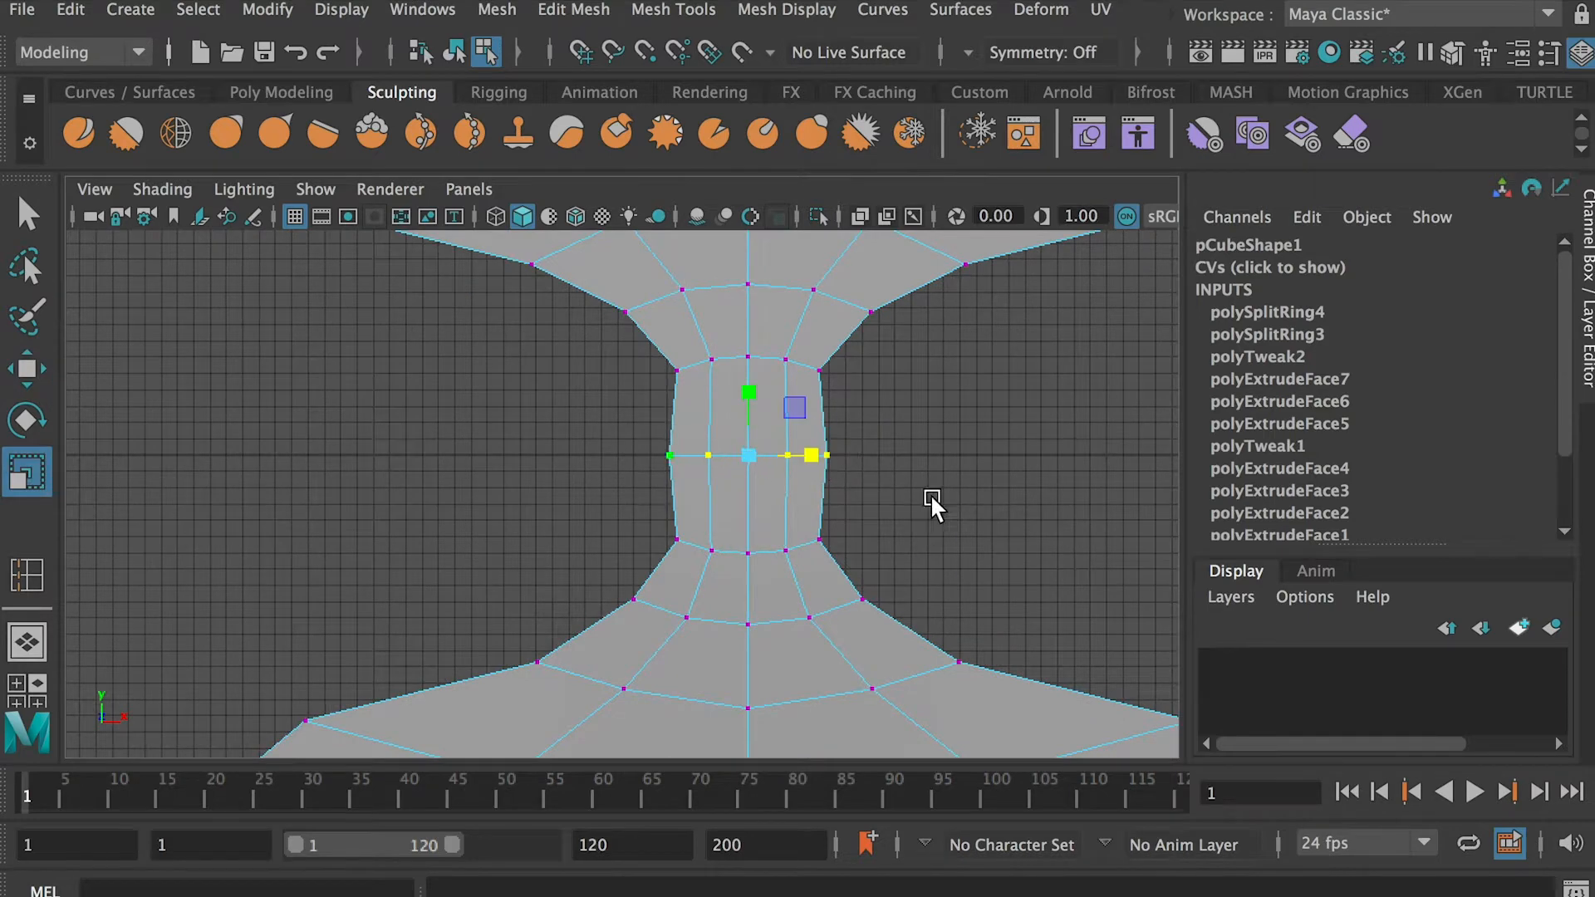
{"action": "left_click", "coordinate": [930, 494]}
{"action": "scroll", "coordinate": [620, 493], "scroll_direction": "down", "scroll_amount": 2}
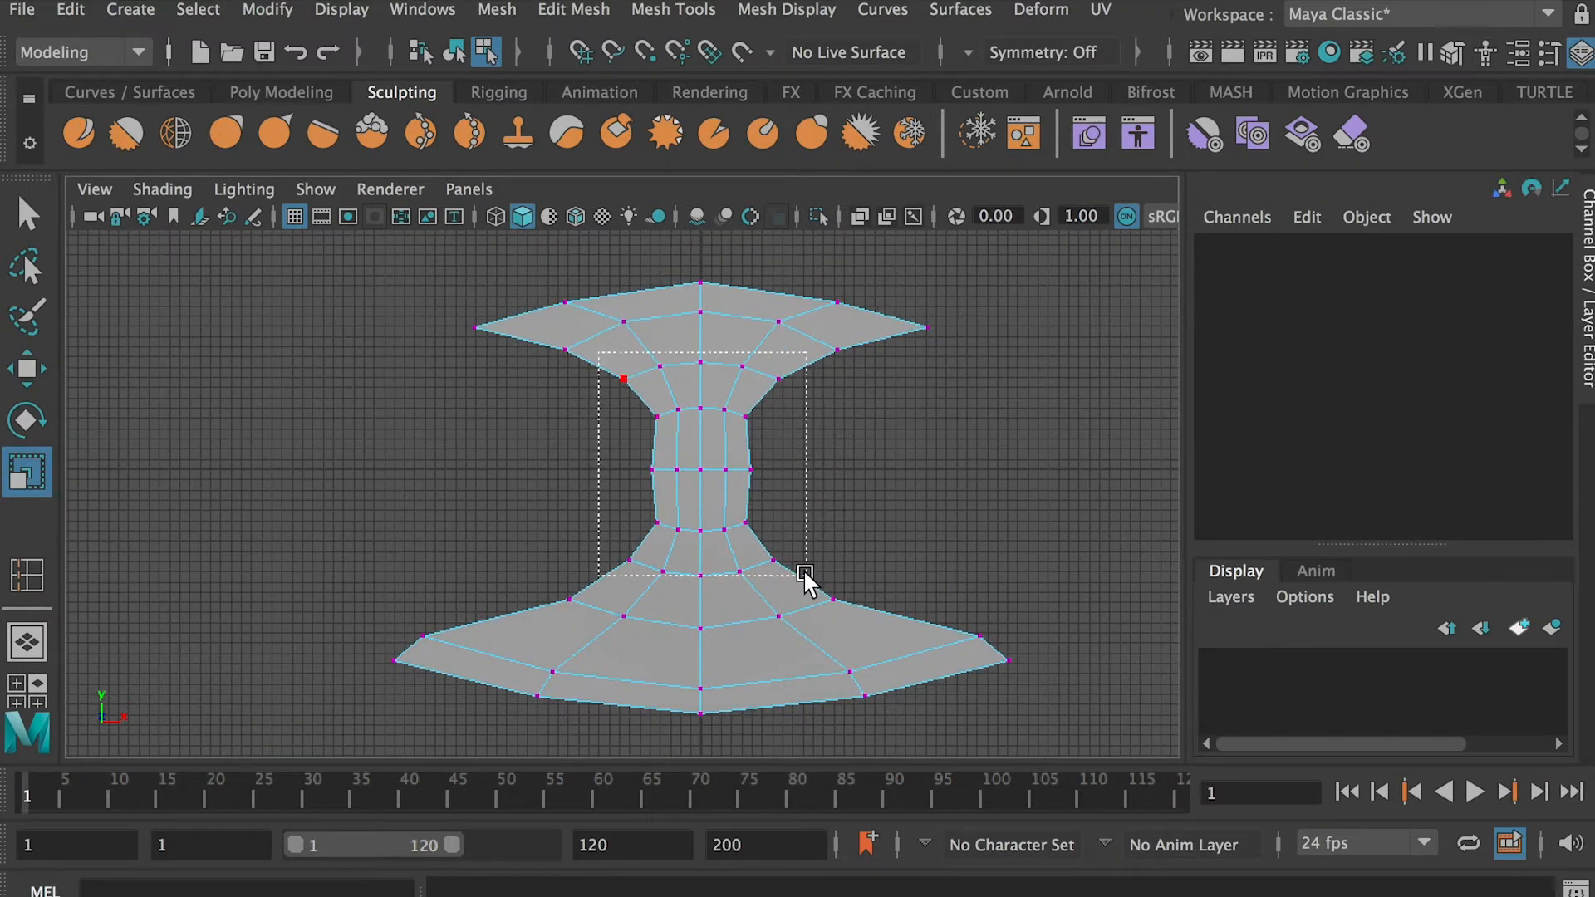
Widen the whole neck by scaling its vertices and the adjoining inner flare rows outward along X
{"action": "left_click_drag", "start_coordinate": [801, 572], "coordinate": [801, 571]}
{"action": "left_click_drag", "start_coordinate": [772, 461], "coordinate": [783, 464]}
{"action": "left_click", "coordinate": [883, 468]}
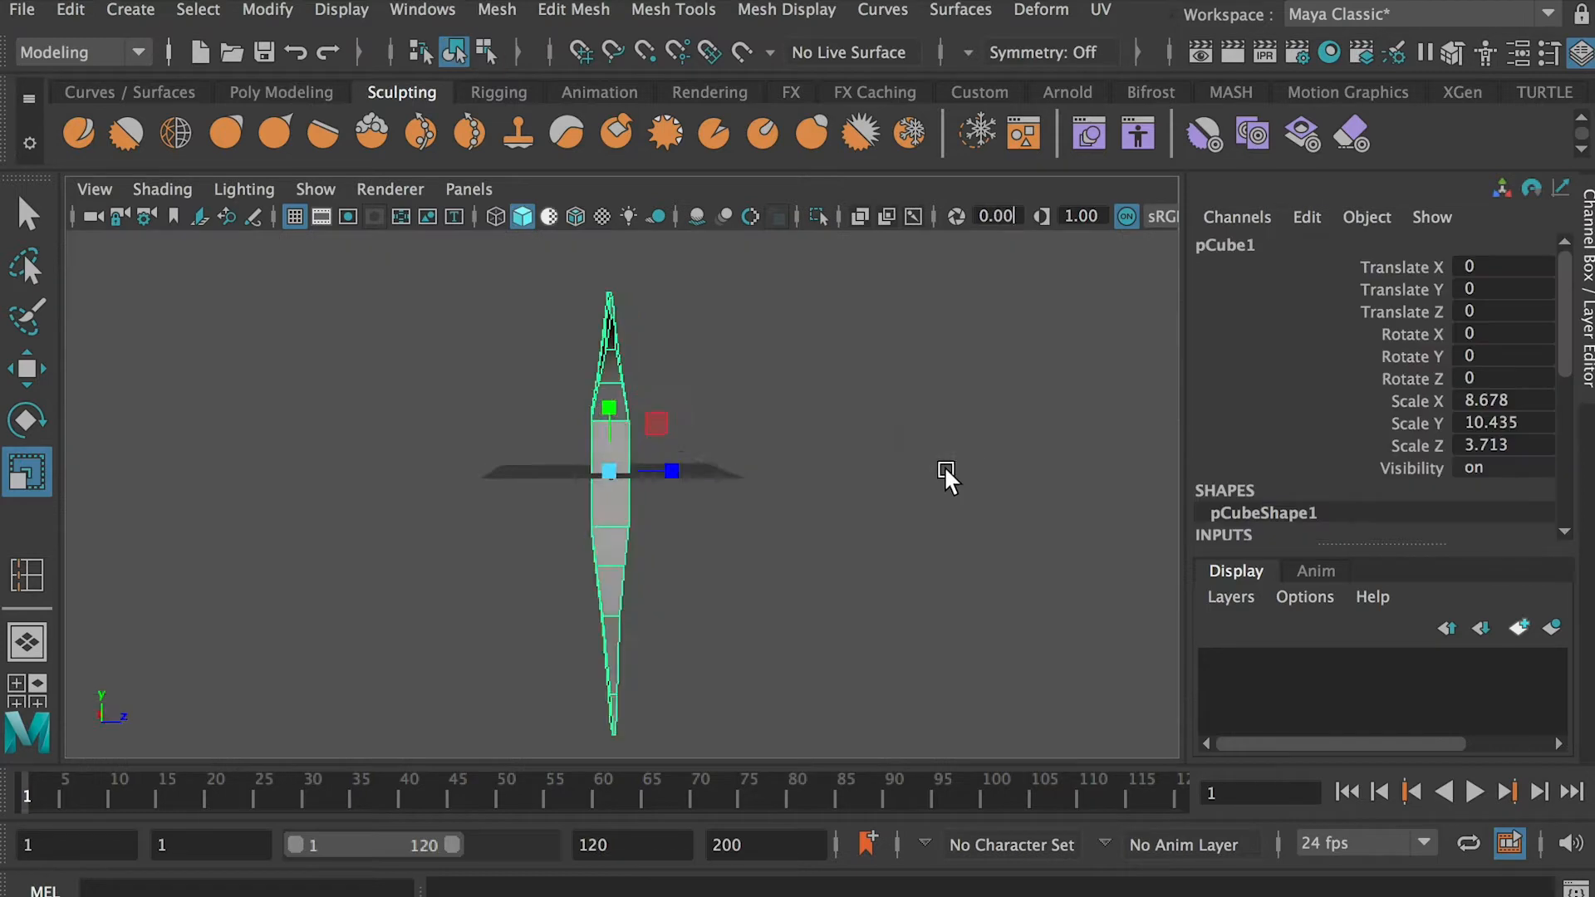
Thicken the middle of the neck by scaling its centre loop outward along Z in the side view
{"action": "left_click_drag", "start_coordinate": [944, 465], "coordinate": [959, 452], "text": "alt"}
{"action": "scroll", "coordinate": [755, 548], "scroll_direction": "up", "scroll_amount": 4}
{"action": "right_click_drag", "start_coordinate": [600, 425], "coordinate": [480, 409]}
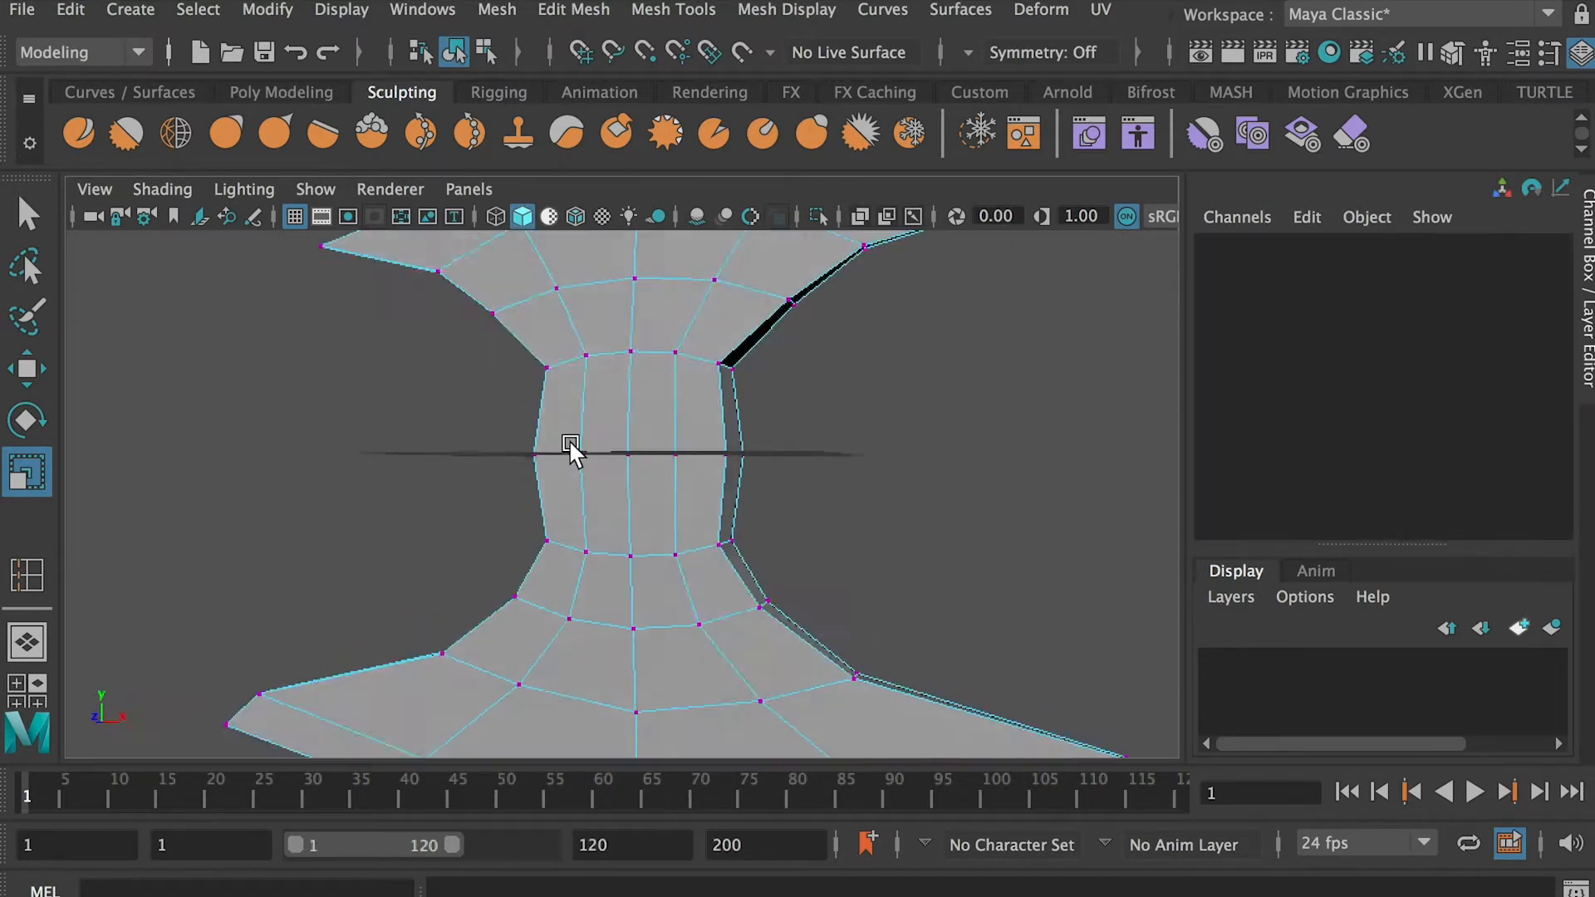
Cut the lower blade with Multi-Cut from one inner-row corner vertex down across the rim to the opposite face
{"action": "right_click_drag", "start_coordinate": [826, 423], "coordinate": [838, 590]}
{"action": "scroll", "coordinate": [853, 583], "scroll_direction": "up", "scroll_amount": 5}
{"action": "left_click_drag", "start_coordinate": [889, 648], "coordinate": [788, 493], "text": "alt"}
{"action": "scroll", "coordinate": [787, 494], "scroll_direction": "up", "scroll_amount": 5}
{"action": "right_click_drag", "start_coordinate": [952, 419], "coordinate": [831, 424], "text": "shift"}
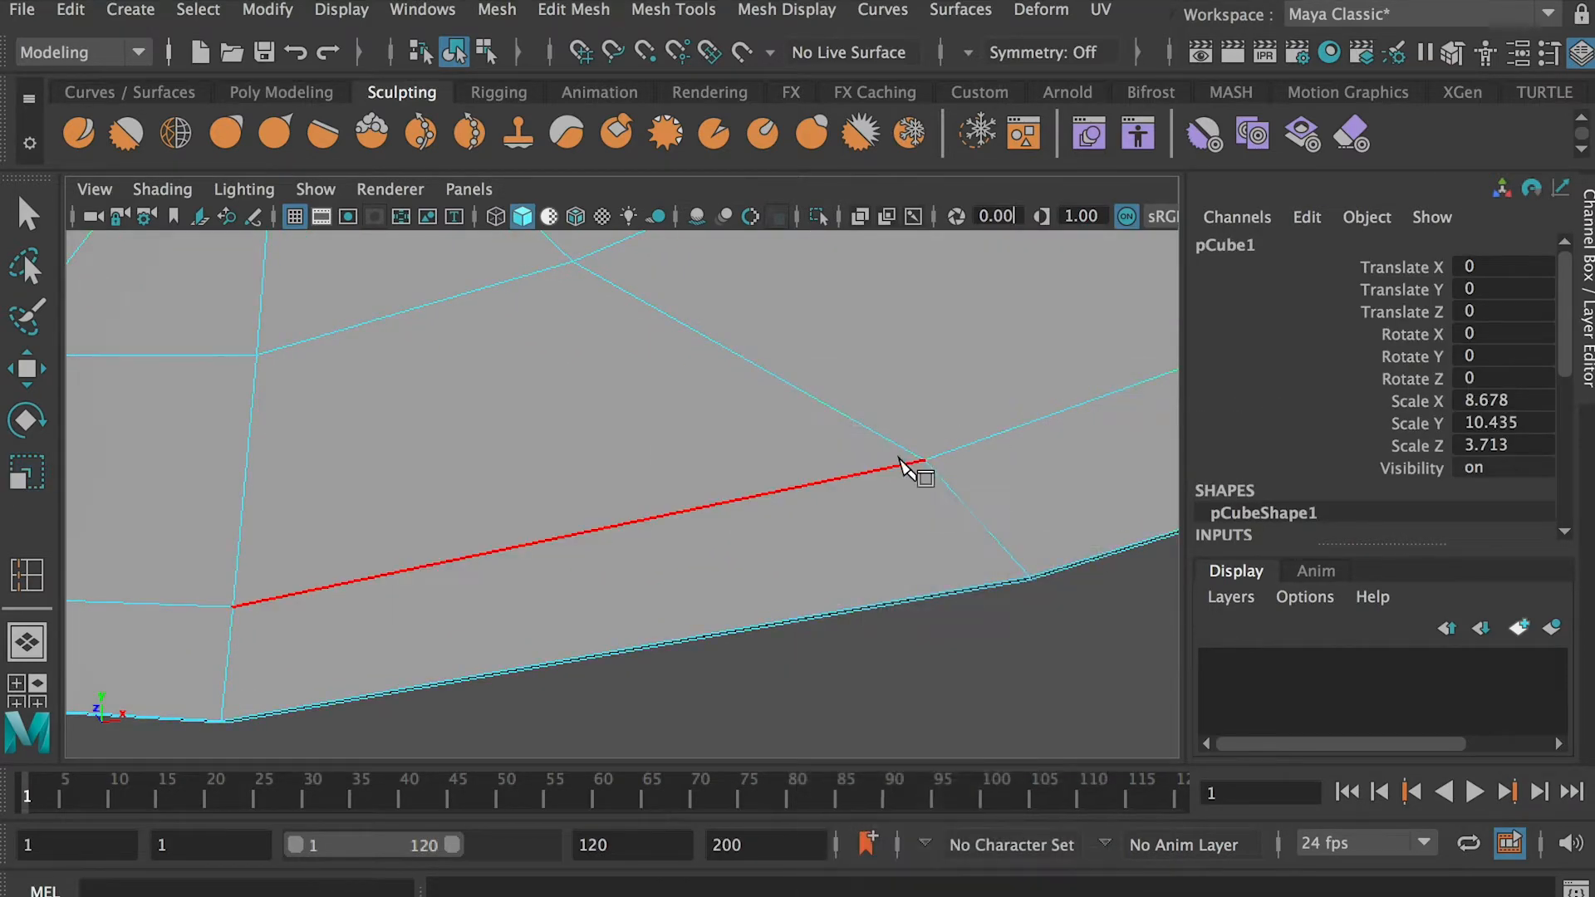
{"action": "left_click_drag", "start_coordinate": [956, 550], "coordinate": [911, 470], "text": "alt"}
{"action": "left_click_drag", "start_coordinate": [1002, 530], "coordinate": [917, 609], "text": "alt"}
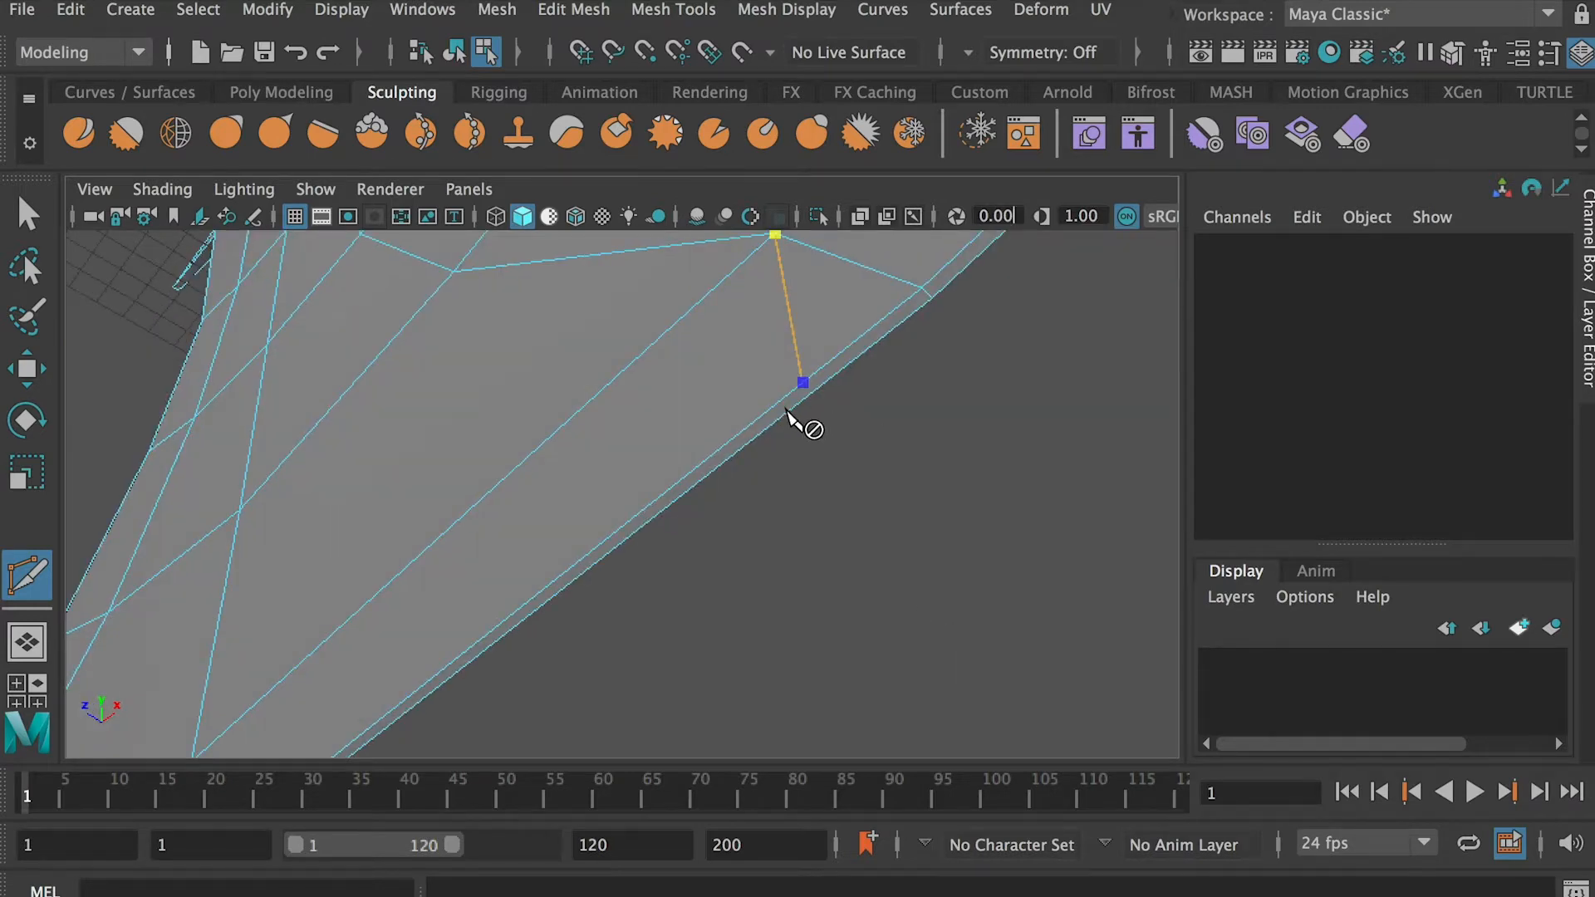
{"action": "left_click_drag", "start_coordinate": [811, 410], "coordinate": [665, 432], "text": "alt"}
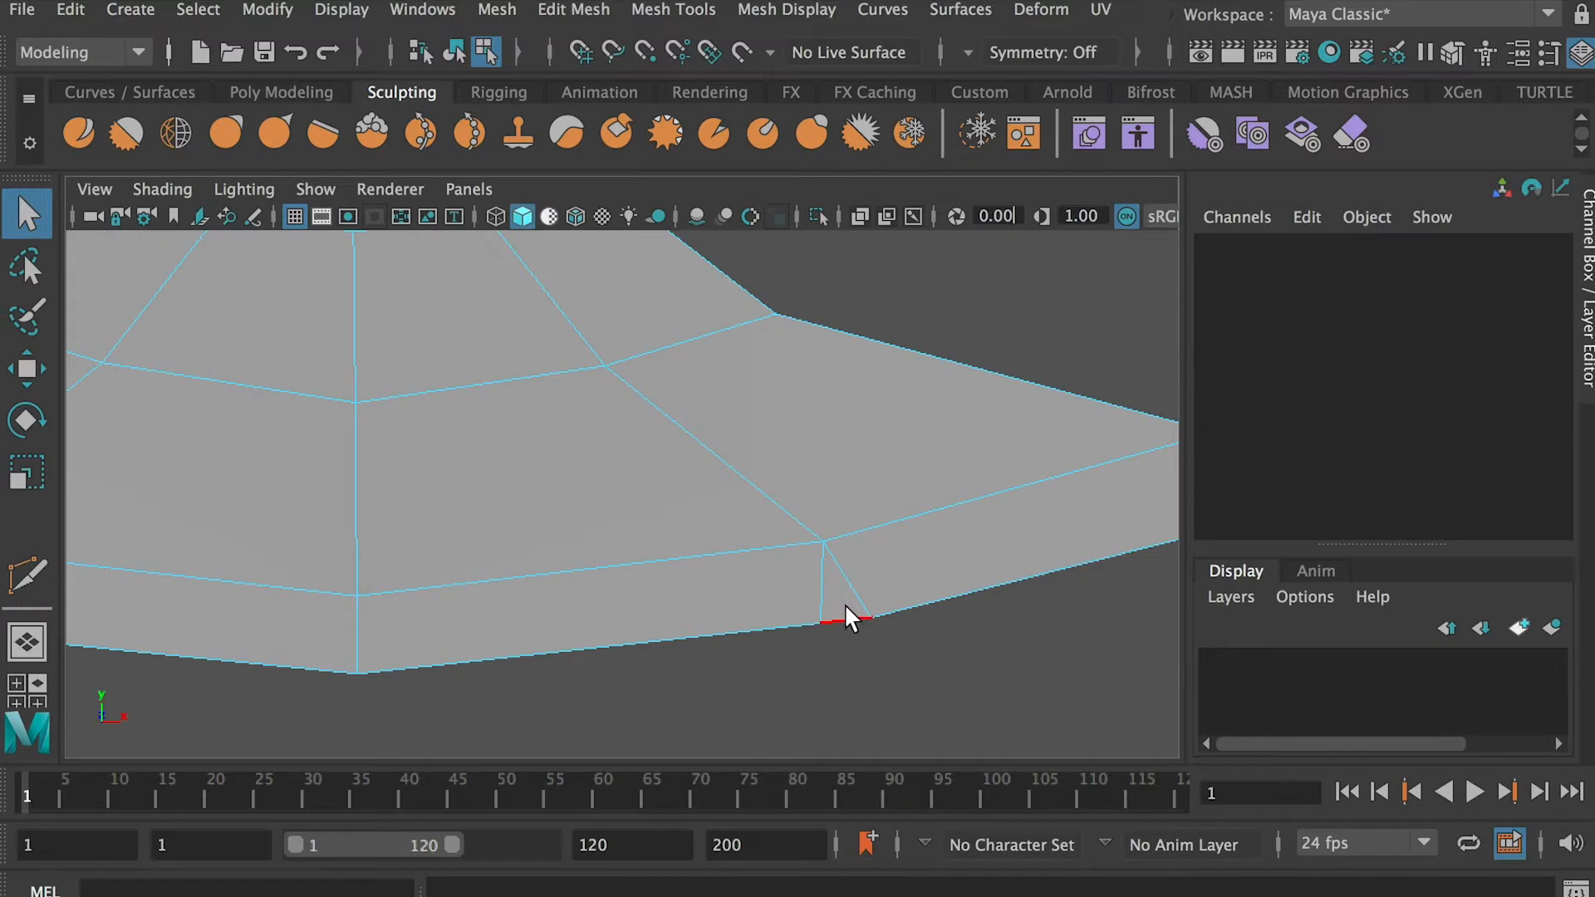
Delete the wedge faces between the new cut and the rim corner to open a notch in the blade
{"action": "right_click_drag", "start_coordinate": [846, 606], "coordinate": [840, 561]}
{"action": "left_click", "coordinate": [830, 607]}
{"action": "key", "text": "Delete"}
Cut from the inner-row centre vertex across the lower rim on one side of the blade's centre line
{"action": "left_click_drag", "start_coordinate": [826, 615], "coordinate": [604, 653], "text": "alt"}
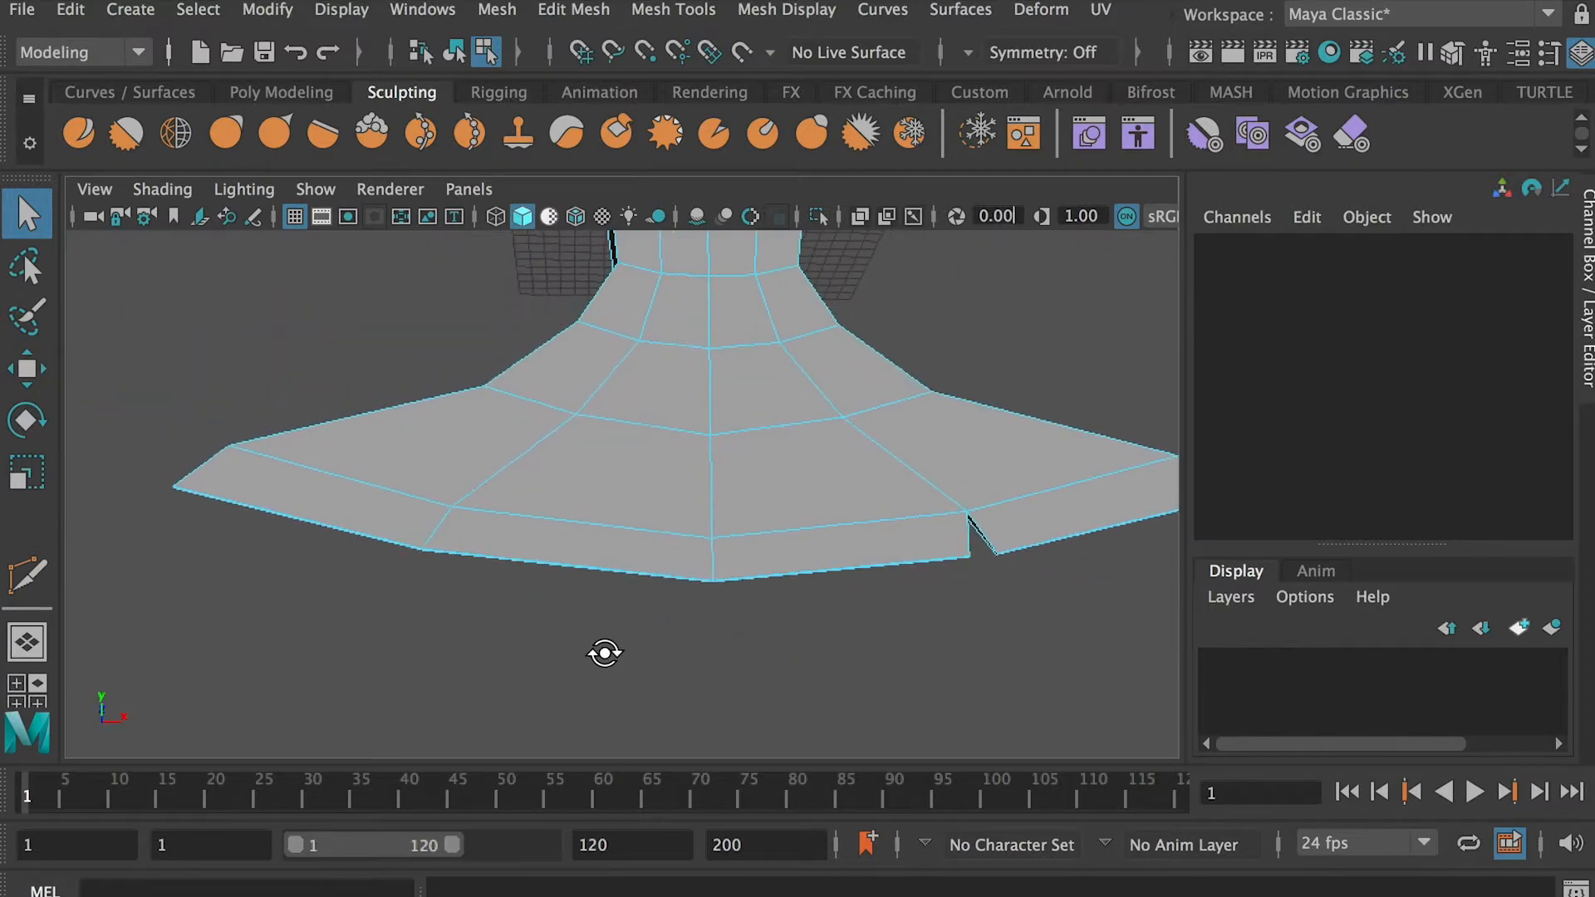
{"action": "left_click_drag", "start_coordinate": [749, 585], "coordinate": [764, 570], "text": "alt"}
{"action": "right_click_drag", "start_coordinate": [765, 569], "coordinate": [628, 462], "text": "shift"}
{"action": "scroll", "coordinate": [801, 563], "scroll_direction": "up", "scroll_amount": 3}
{"action": "left_click_drag", "start_coordinate": [800, 562], "coordinate": [626, 416], "text": "alt"}
{"action": "left_click_drag", "start_coordinate": [721, 447], "coordinate": [724, 499], "text": "alt"}
{"action": "key", "text": "Return"}
Cut the matching edge from the inner centre vertex across the rim on the other side of the centre line
{"action": "right_click_drag", "start_coordinate": [725, 498], "coordinate": [392, 482], "text": "alt"}
{"action": "left_click_drag", "start_coordinate": [392, 482], "coordinate": [510, 505], "text": "alt"}
{"action": "right_click_drag", "start_coordinate": [668, 568], "coordinate": [843, 656], "text": "alt"}
{"action": "middle_click_drag", "start_coordinate": [843, 656], "coordinate": [833, 600], "text": "alt"}
{"action": "right_click_drag", "start_coordinate": [833, 599], "coordinate": [905, 619], "text": "alt"}
{"action": "left_click", "coordinate": [677, 586]}
{"action": "mouse_move", "coordinate": [694, 690]}
{"action": "left_mouse_down", "text": "alt"}
{"action": "mouse_move", "coordinate": [730, 634]}
{"action": "mouse_move", "coordinate": [733, 532]}
{"action": "mouse_move", "coordinate": [789, 504]}
{"action": "mouse_move", "coordinate": [435, 552]}
{"action": "mouse_move", "coordinate": [562, 601]}
{"action": "mouse_move", "coordinate": [854, 625]}
{"action": "mouse_move", "coordinate": [848, 603]}
{"action": "left_mouse_up", "text": "alt"}
{"action": "left_click", "coordinate": [733, 532]}
Delete the wedge faces between the two centre cuts to open a narrow notch in the lower rim
{"action": "key", "text": "q"}
{"action": "right_click_drag", "start_coordinate": [634, 634], "coordinate": [605, 627]}
{"action": "left_click_drag", "start_coordinate": [662, 688], "coordinate": [498, 640], "text": "alt"}
{"action": "right_click_drag", "start_coordinate": [576, 427], "coordinate": [456, 427]}
{"action": "left_click_drag", "start_coordinate": [573, 575], "coordinate": [654, 596]}
Select the centre notch's lower corner vertices and scale them apart along X to widen the notch
{"action": "right_click_drag", "start_coordinate": [654, 598], "coordinate": [576, 596], "text": "alt"}
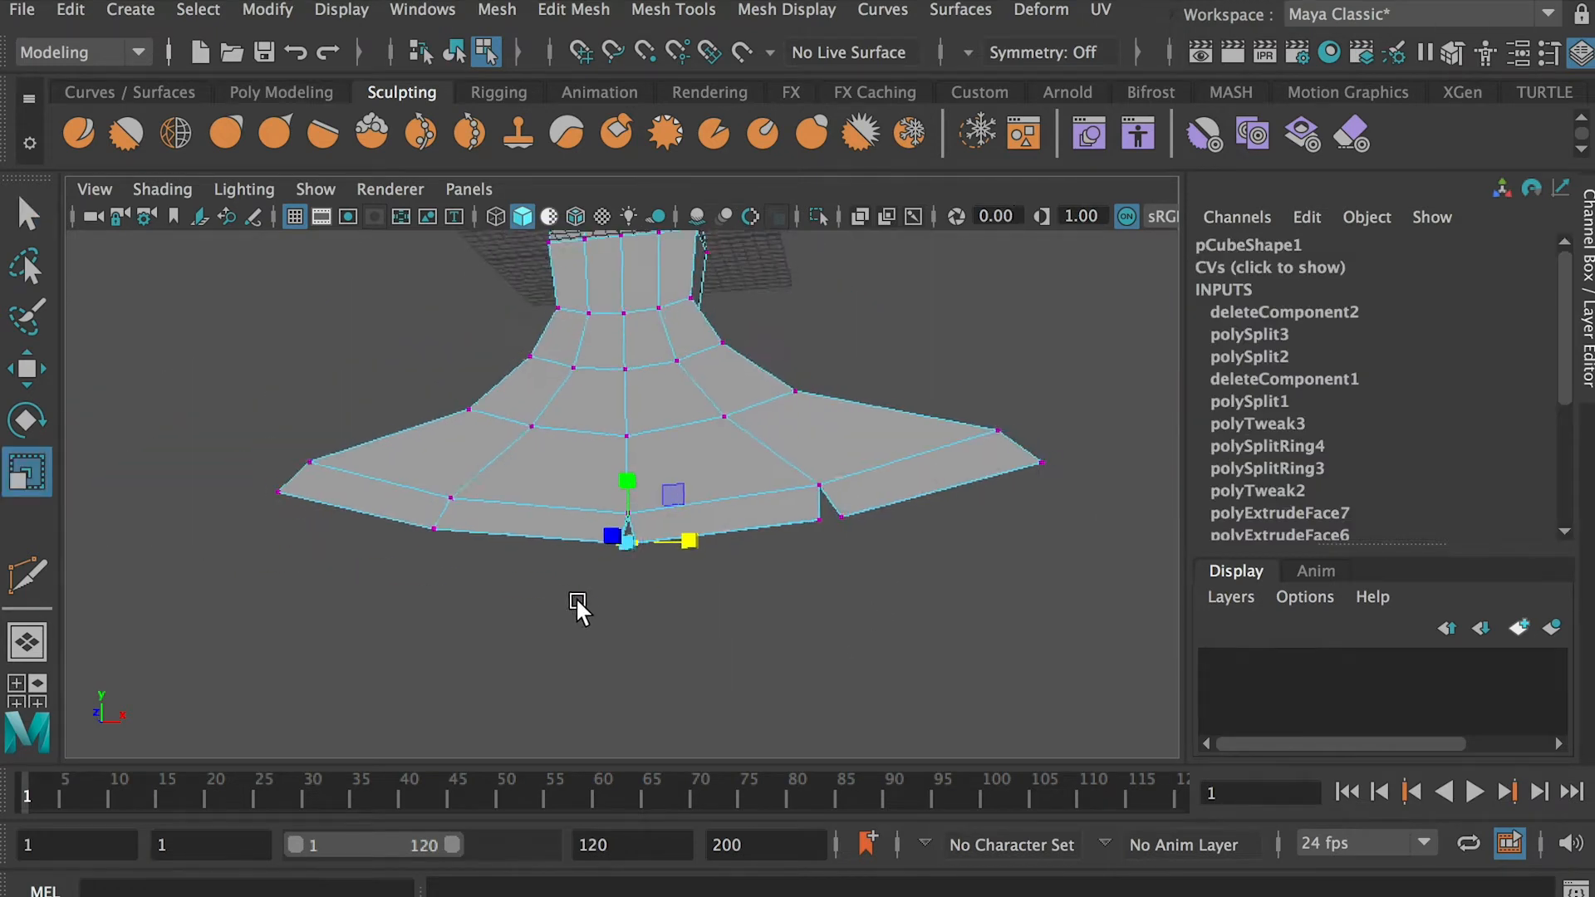
{"action": "left_click", "coordinate": [695, 626]}
{"action": "right_click_drag", "start_coordinate": [696, 627], "coordinate": [551, 578], "text": "alt"}
{"action": "right_click_drag", "start_coordinate": [628, 467], "coordinate": [713, 422]}
{"action": "left_click", "coordinate": [804, 611]}
{"action": "right_click_drag", "start_coordinate": [760, 609], "coordinate": [830, 715], "text": "alt"}
{"action": "middle_click_drag", "start_coordinate": [611, 649], "coordinate": [649, 743], "text": "alt"}
{"action": "left_click", "coordinate": [631, 598]}
{"action": "right_click_drag", "start_coordinate": [623, 581], "coordinate": [424, 507], "text": "alt"}
{"action": "left_click", "coordinate": [550, 618]}
Cut from the remaining inner-row corner vertex across the lower rim to the opposite face, just inside the rim corner
{"action": "left_click", "coordinate": [556, 533]}
{"action": "right_click_drag", "start_coordinate": [544, 560], "coordinate": [573, 661], "text": "alt"}
{"action": "right_click_drag", "start_coordinate": [416, 616], "coordinate": [474, 616], "text": "alt"}
{"action": "middle_click_drag", "start_coordinate": [474, 616], "coordinate": [648, 547], "text": "alt"}
{"action": "right_click_drag", "start_coordinate": [649, 547], "coordinate": [458, 463], "text": "alt"}
{"action": "left_click_drag", "start_coordinate": [532, 573], "coordinate": [548, 507], "text": "alt"}
{"action": "left_click", "coordinate": [599, 532]}
{"action": "right_click_drag", "start_coordinate": [590, 607], "coordinate": [599, 644], "text": "alt"}
{"action": "left_click_drag", "start_coordinate": [599, 680], "coordinate": [642, 501], "text": "alt"}
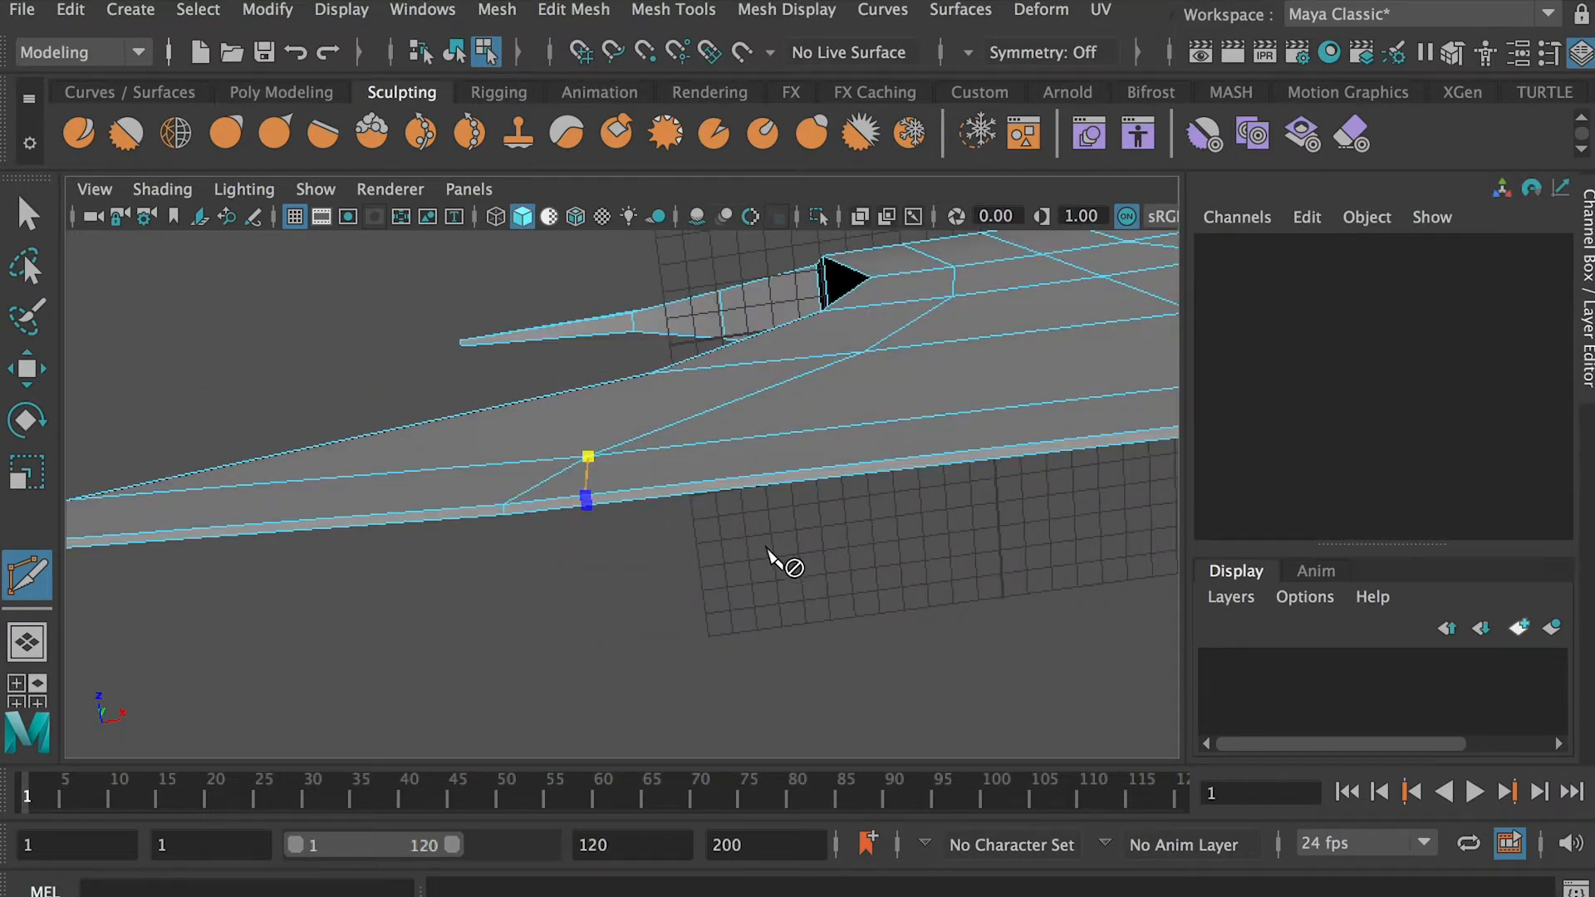
{"action": "left_click_drag", "start_coordinate": [779, 561], "coordinate": [613, 610], "text": "alt"}
{"action": "left_click_drag", "start_coordinate": [773, 615], "coordinate": [456, 603], "text": "alt"}
{"action": "scroll", "coordinate": [659, 467], "scroll_direction": "up", "scroll_amount": 5}
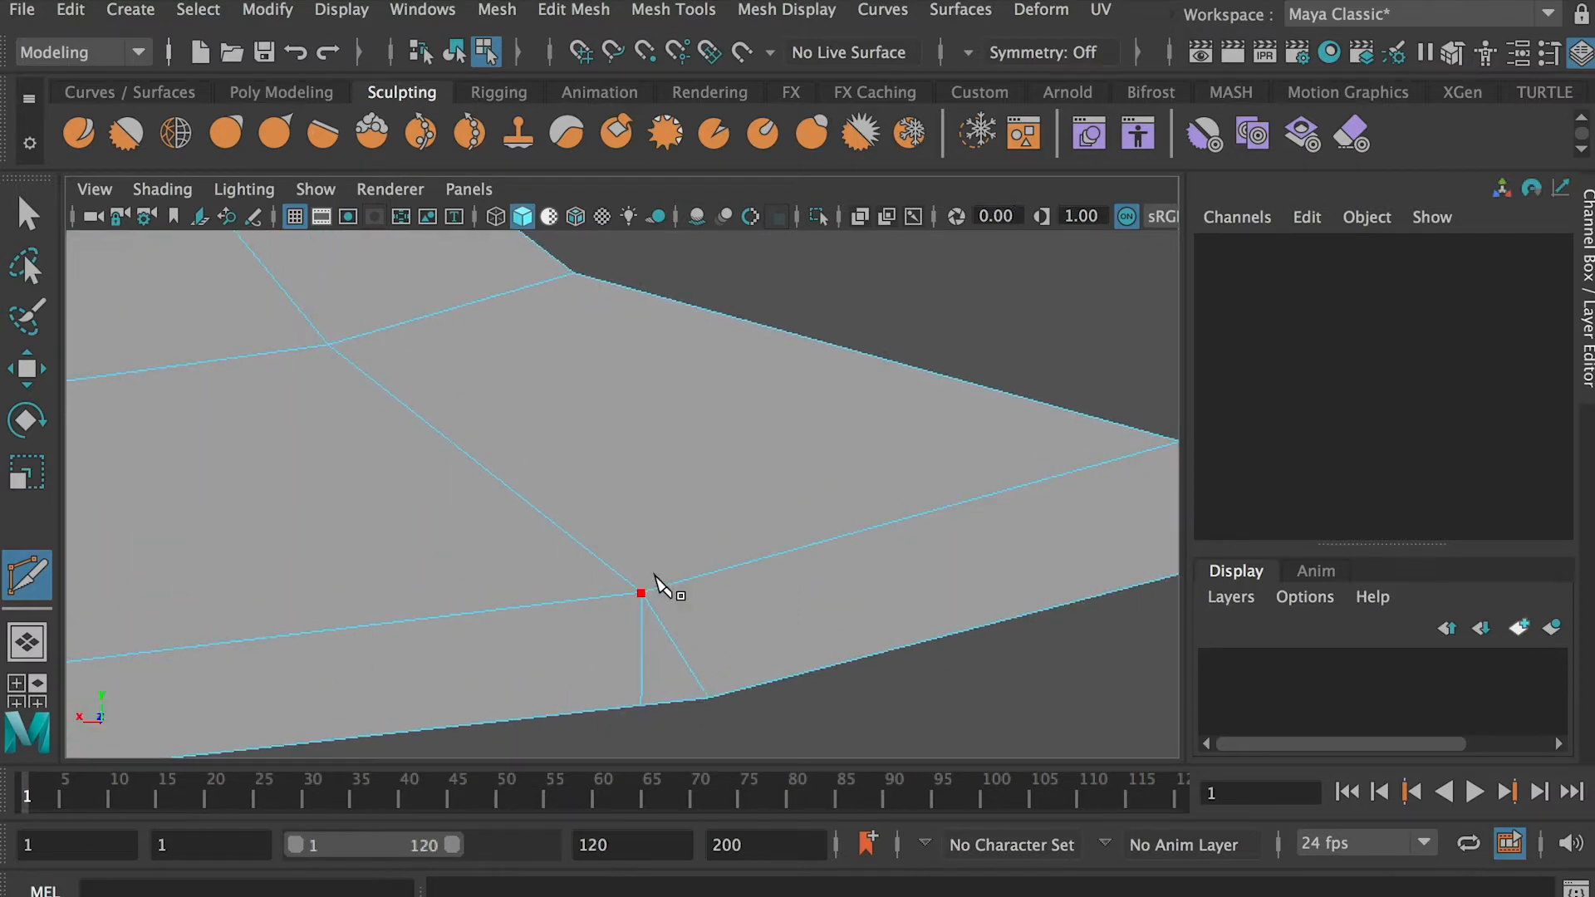
Cut a second edge from the same inner vertex across the rim on the outer side of the rim corner
{"action": "left_click", "coordinate": [641, 593]}
{"action": "left_click_drag", "start_coordinate": [812, 704], "coordinate": [808, 512], "text": "alt"}
{"action": "left_click_drag", "start_coordinate": [922, 397], "coordinate": [846, 413], "text": "alt"}
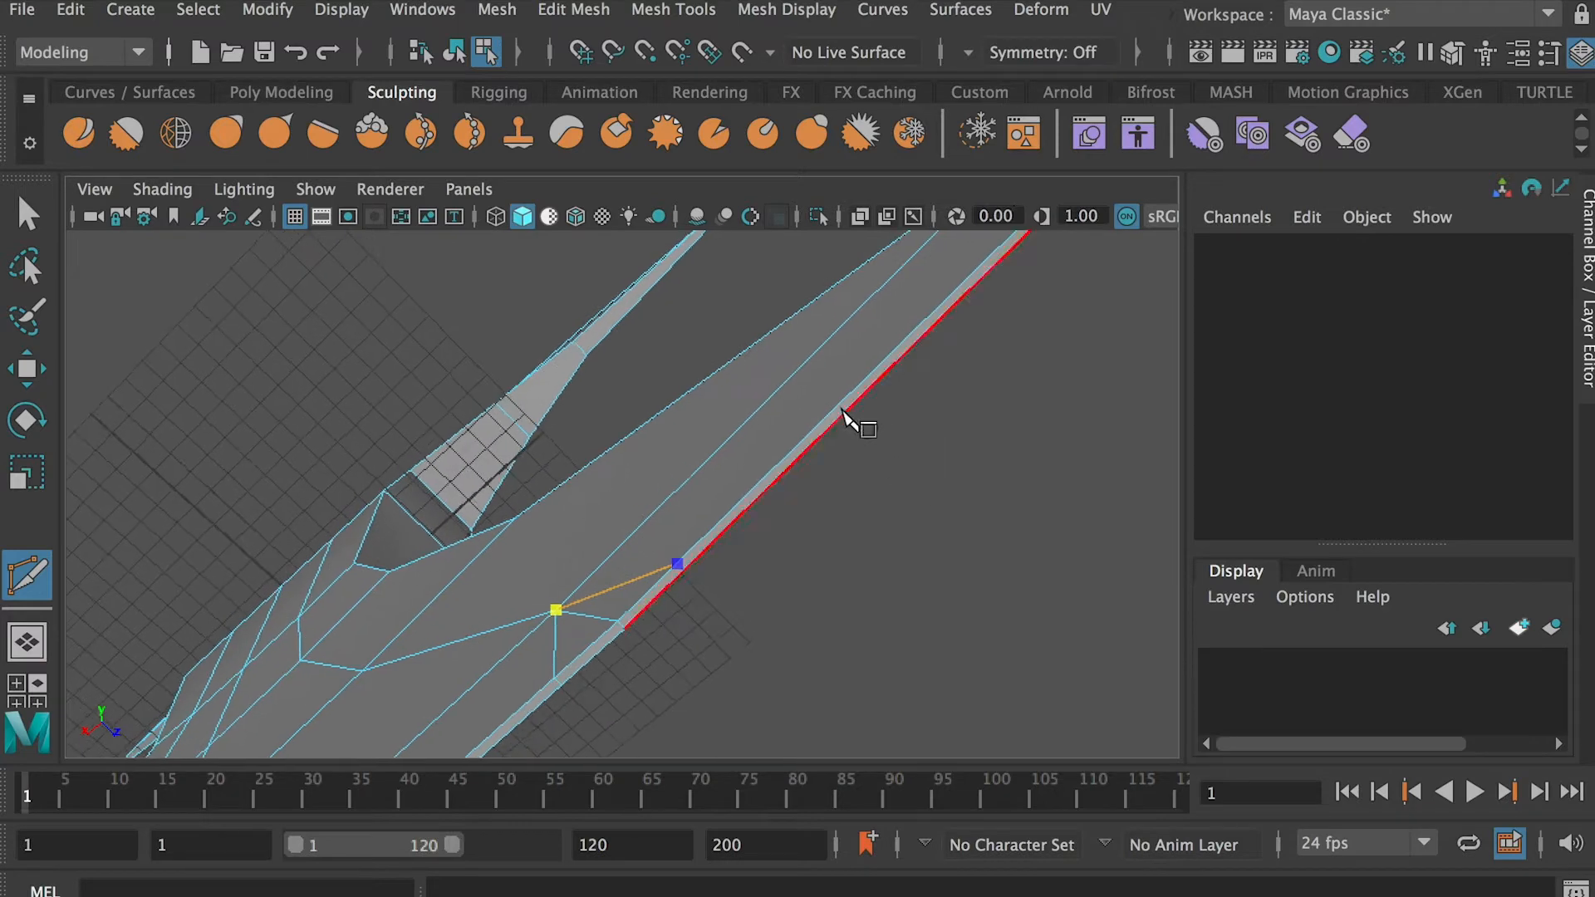
{"action": "mouse_move", "coordinate": [665, 586]}
{"action": "left_mouse_down", "text": "alt"}
{"action": "mouse_move", "coordinate": [687, 662]}
{"action": "mouse_move", "coordinate": [706, 640]}
{"action": "mouse_move", "coordinate": [579, 548]}
{"action": "mouse_move", "coordinate": [642, 547]}
{"action": "mouse_move", "coordinate": [641, 600]}
{"action": "mouse_move", "coordinate": [658, 623]}
{"action": "mouse_move", "coordinate": [642, 488]}
{"action": "mouse_move", "coordinate": [771, 627]}
{"action": "mouse_move", "coordinate": [680, 583]}
{"action": "left_mouse_up", "text": "alt"}
{"action": "scroll", "coordinate": [592, 542], "scroll_direction": "up", "scroll_amount": 8}
Add two cuts from the same vertex, snapped halfway between the rim corner and each existing cut
{"action": "left_click", "coordinate": [604, 530]}
{"action": "left_click", "coordinate": [642, 608]}
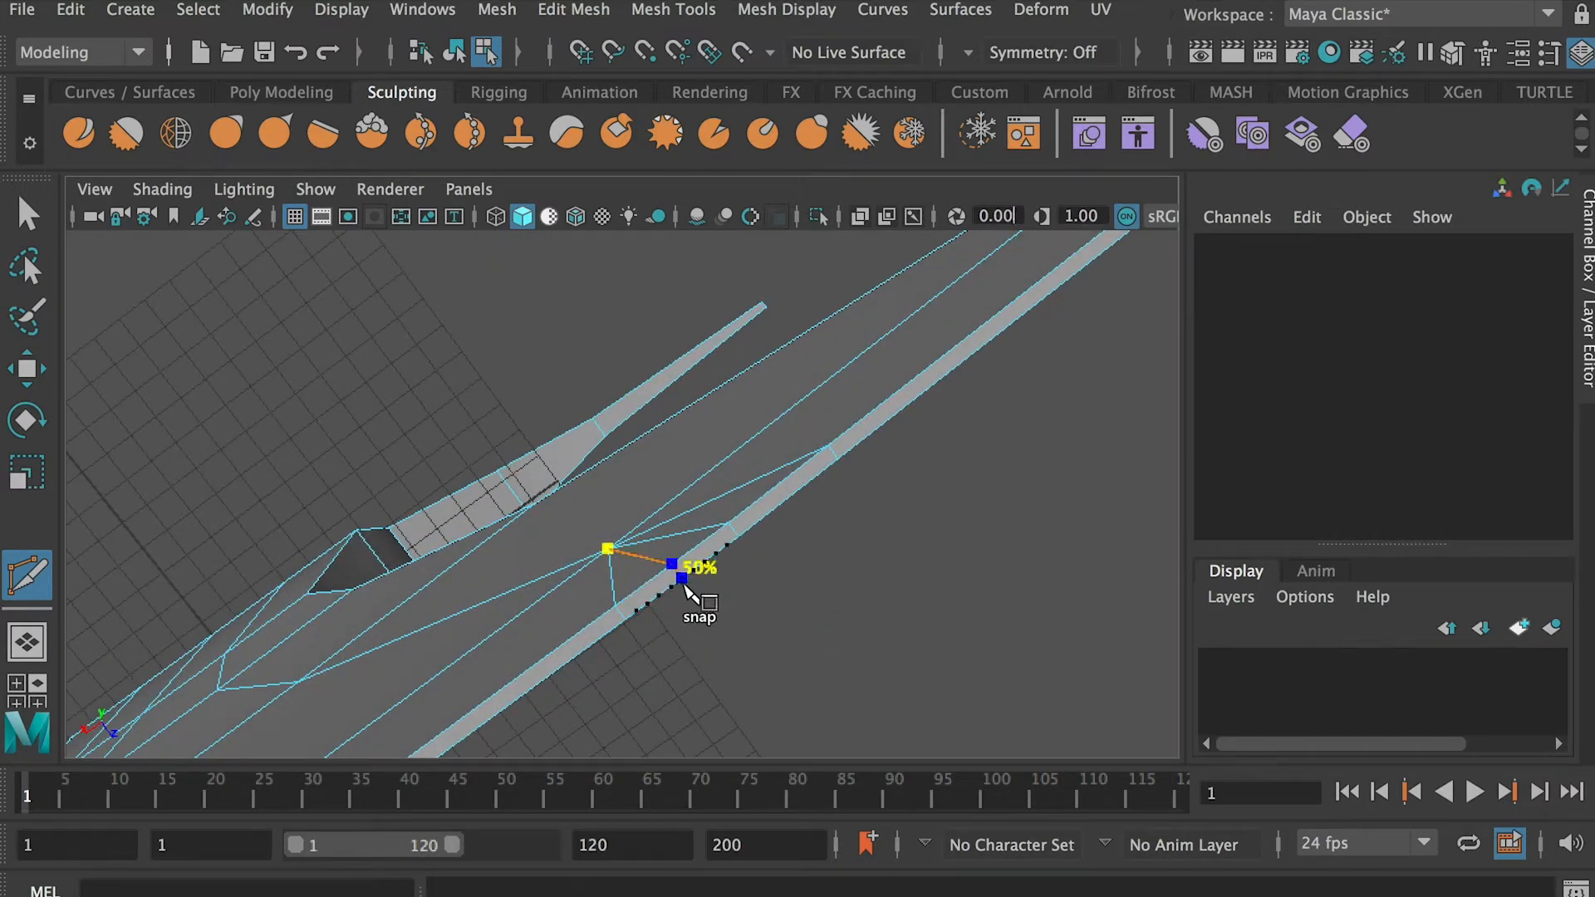
{"action": "left_click_drag", "start_coordinate": [823, 553], "coordinate": [572, 634], "text": "alt"}
{"action": "left_click", "coordinate": [703, 529]}
{"action": "key", "text": "Return"}
{"action": "left_click", "coordinate": [702, 517]}
{"action": "key", "text": "q"}
Delete the wedge faces around the rim corner between the two inner cuts to open the third notch
{"action": "scroll", "coordinate": [727, 685], "scroll_direction": "up", "scroll_amount": 5}
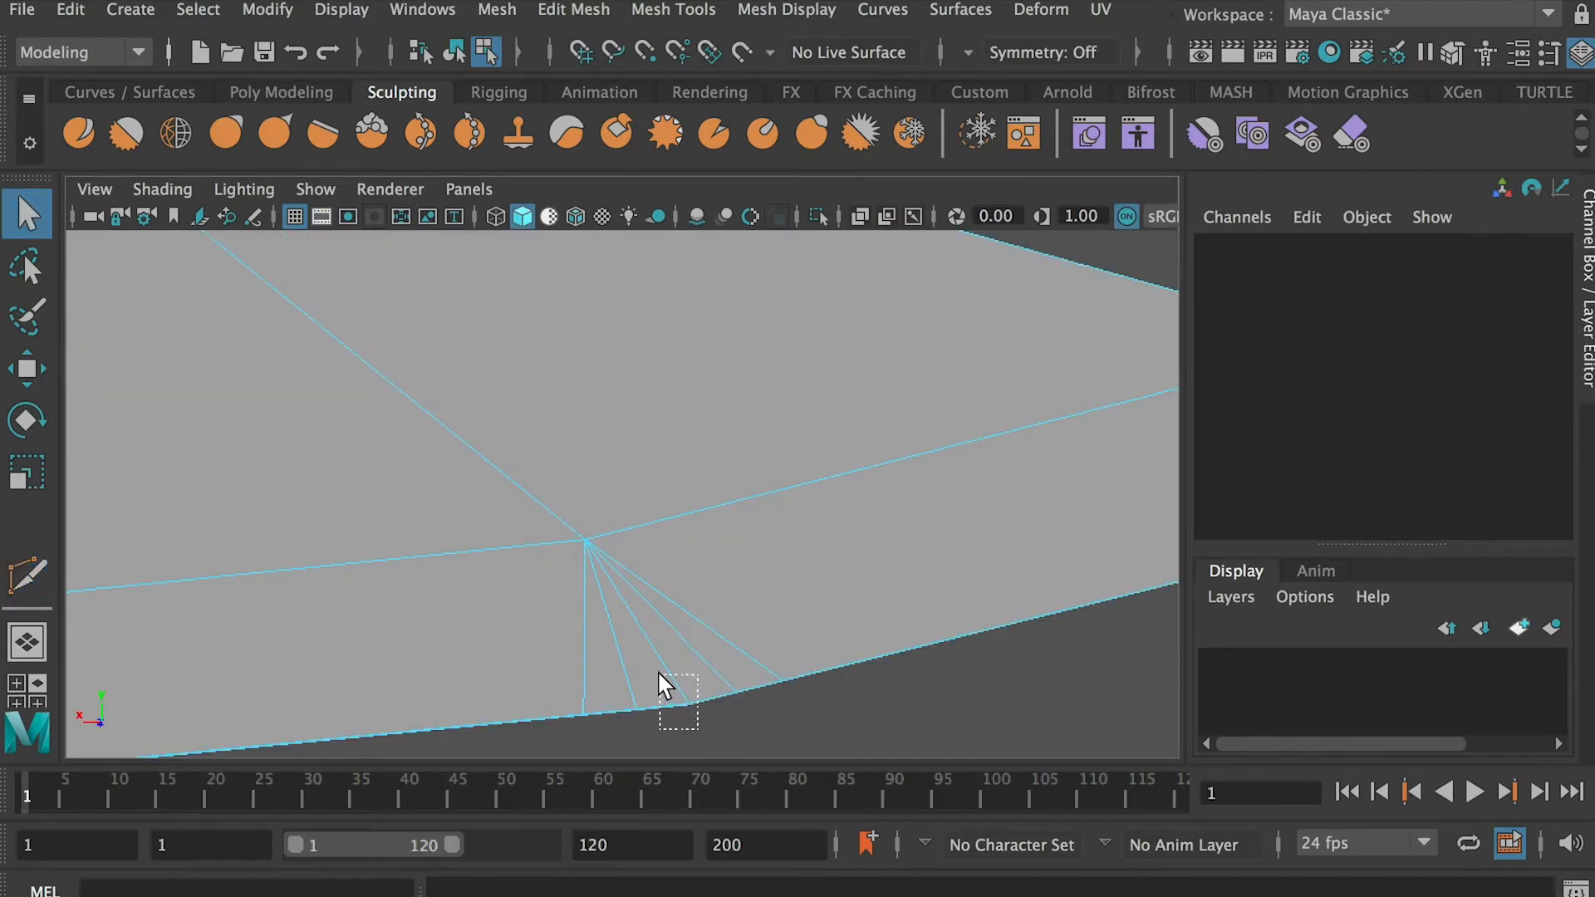
{"action": "left_click_drag", "start_coordinate": [660, 675], "coordinate": [687, 678]}
{"action": "key", "text": "Delete"}
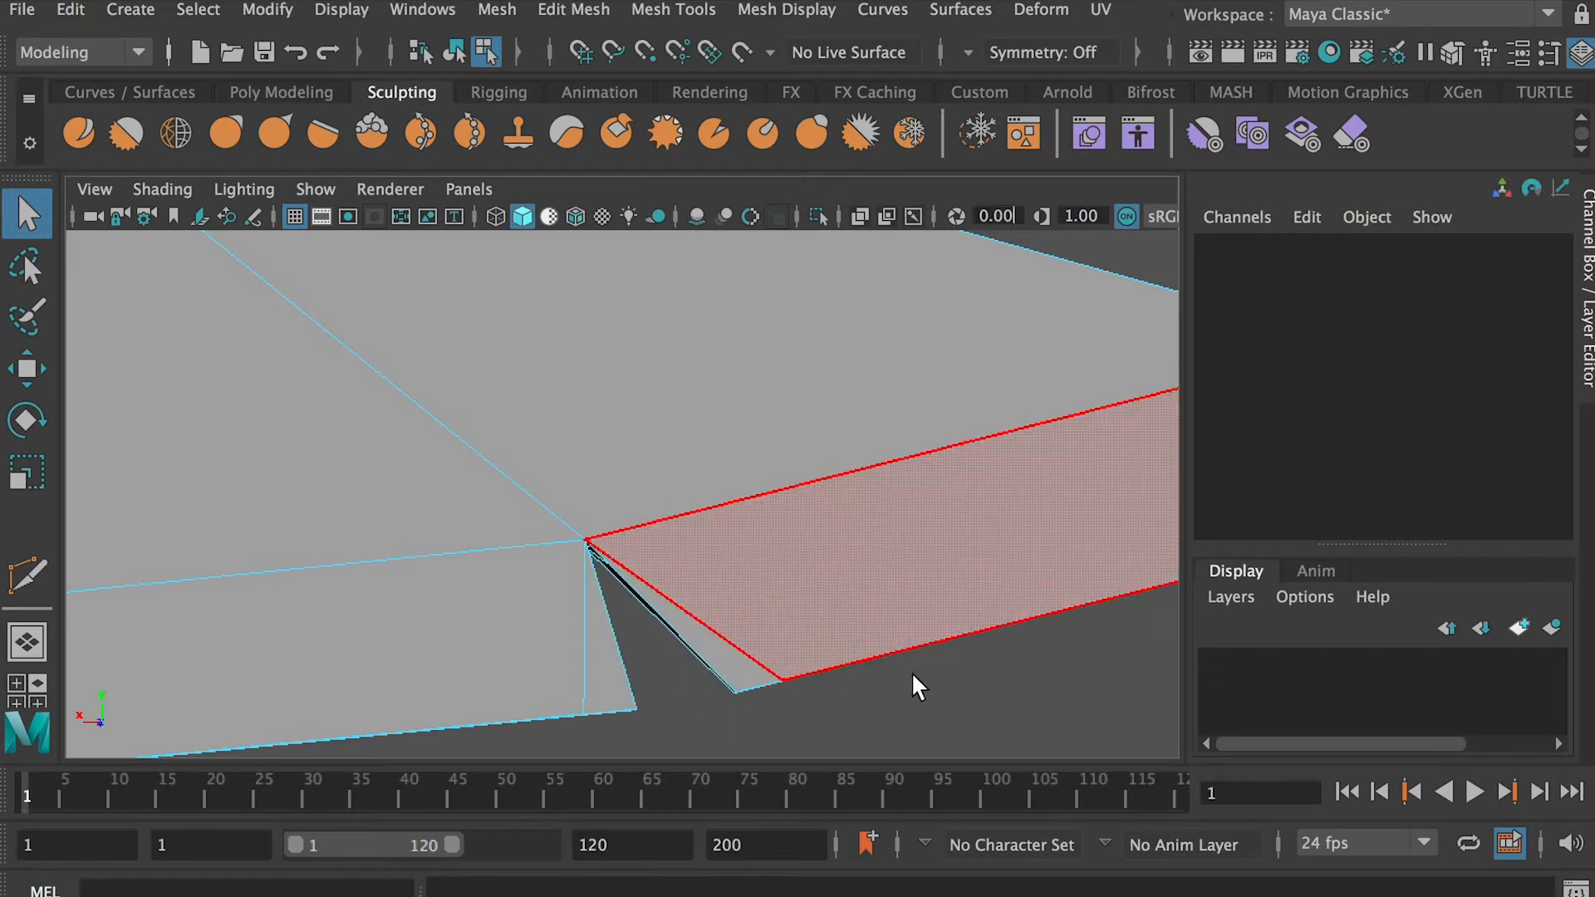
{"action": "scroll", "coordinate": [594, 586], "scroll_direction": "down", "scroll_amount": 6}
{"action": "scroll", "coordinate": [630, 523], "scroll_direction": "down", "scroll_amount": 2}
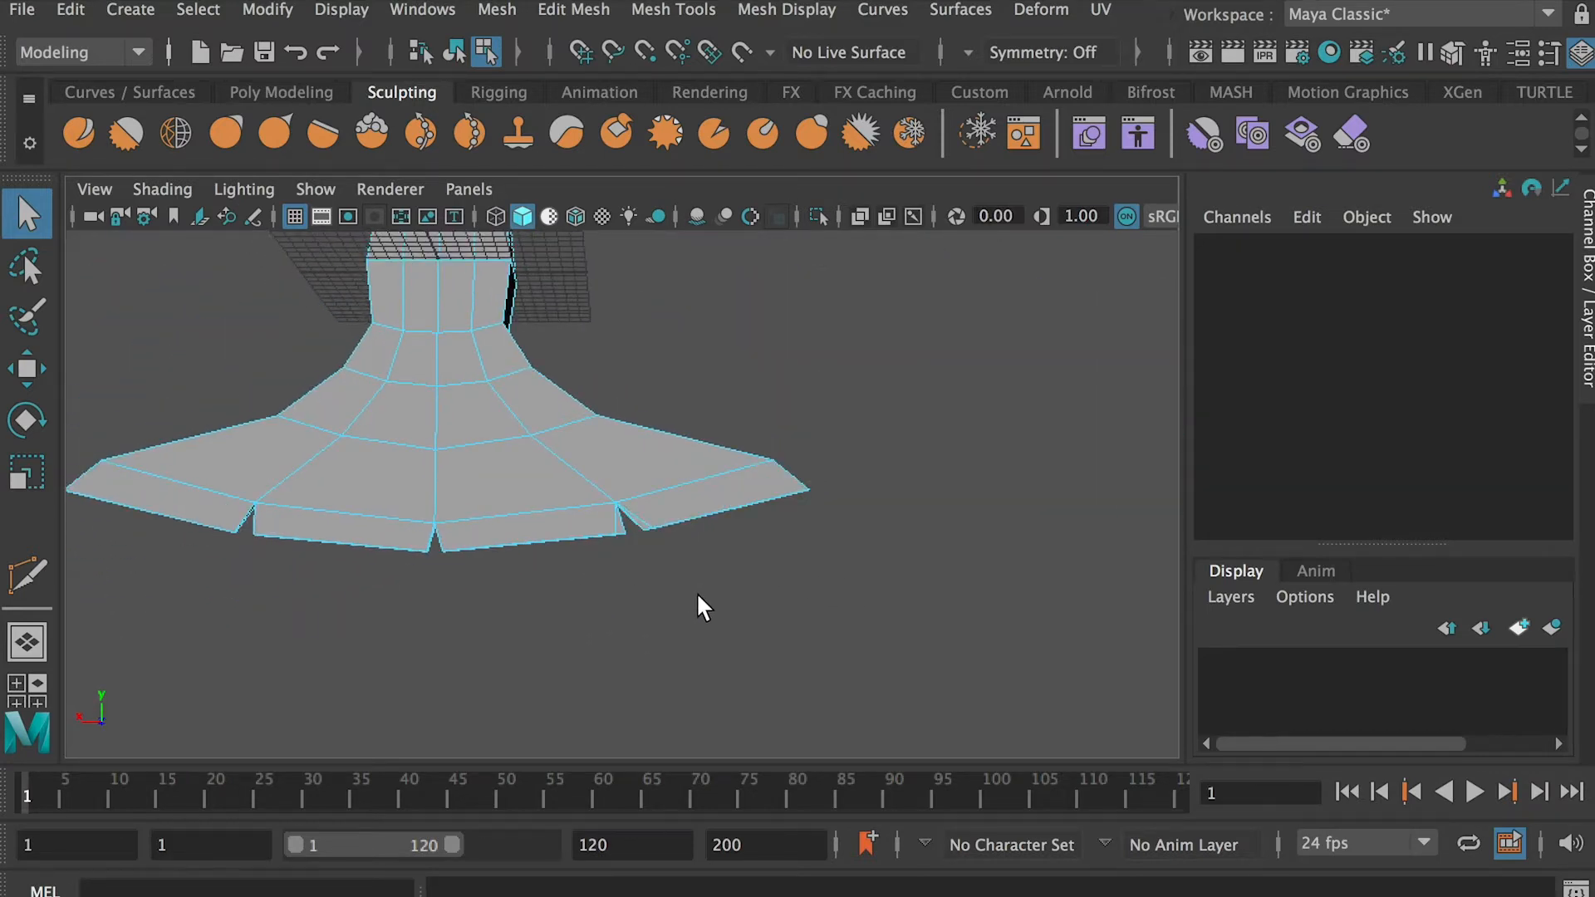
Delete the leftover cut edge beside the third notch together with its rim vertices
{"action": "right_click_drag", "start_coordinate": [733, 587], "coordinate": [912, 709], "text": "alt"}
{"action": "right_click_drag", "start_coordinate": [684, 611], "coordinate": [682, 531]}
{"action": "left_click", "coordinate": [709, 614]}
{"action": "left_click_drag", "start_coordinate": [839, 585], "coordinate": [621, 605], "text": "alt"}
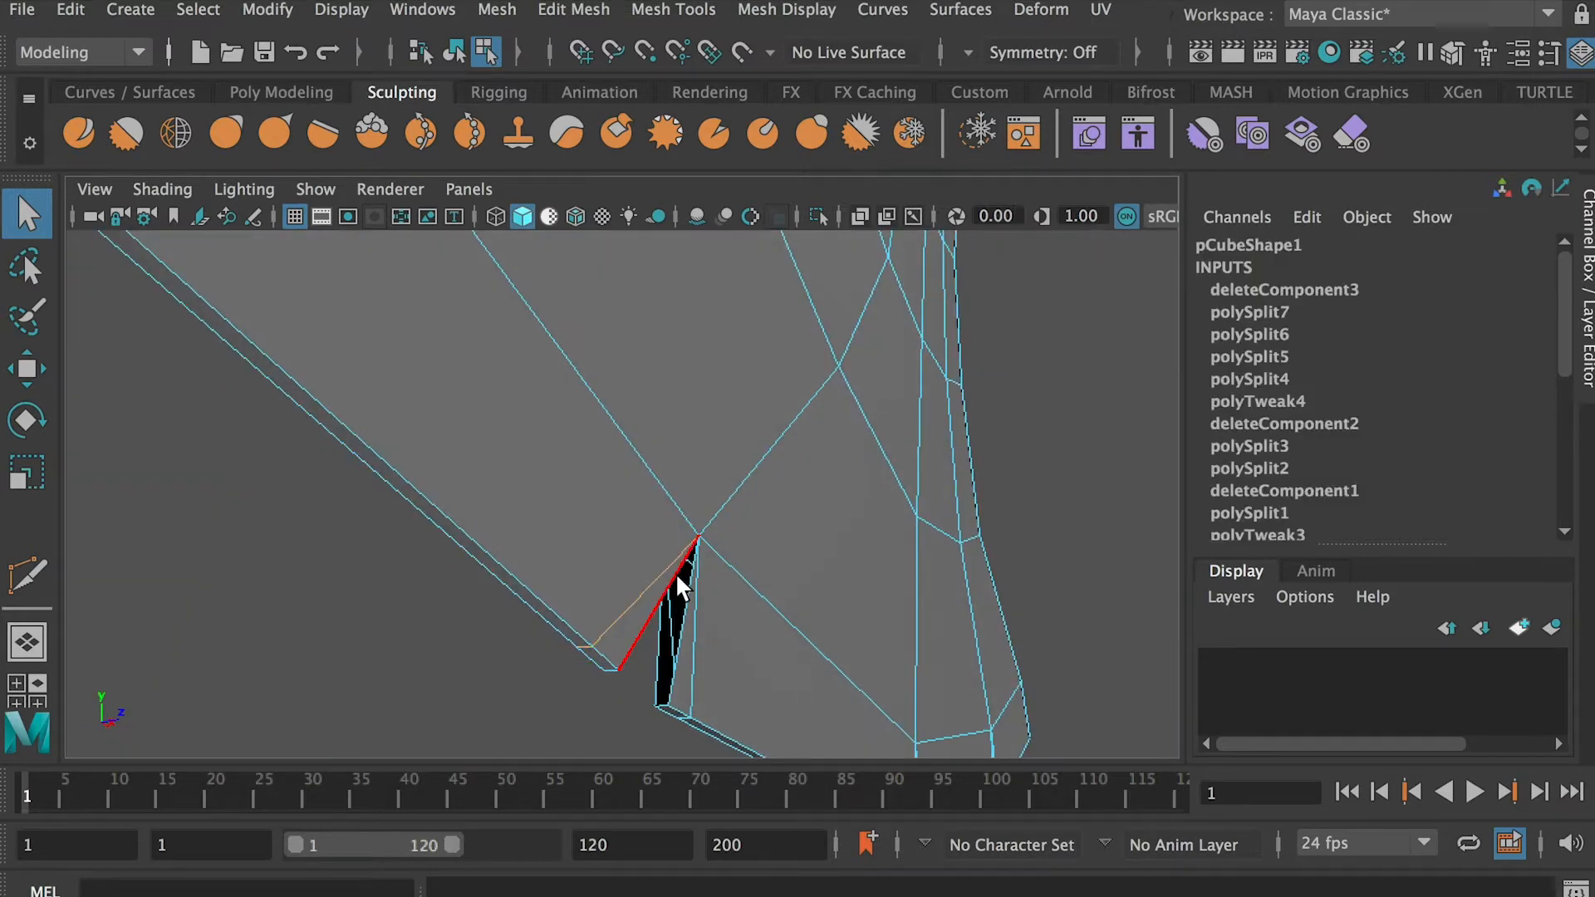
{"action": "key", "text": "ctrl+Delete"}
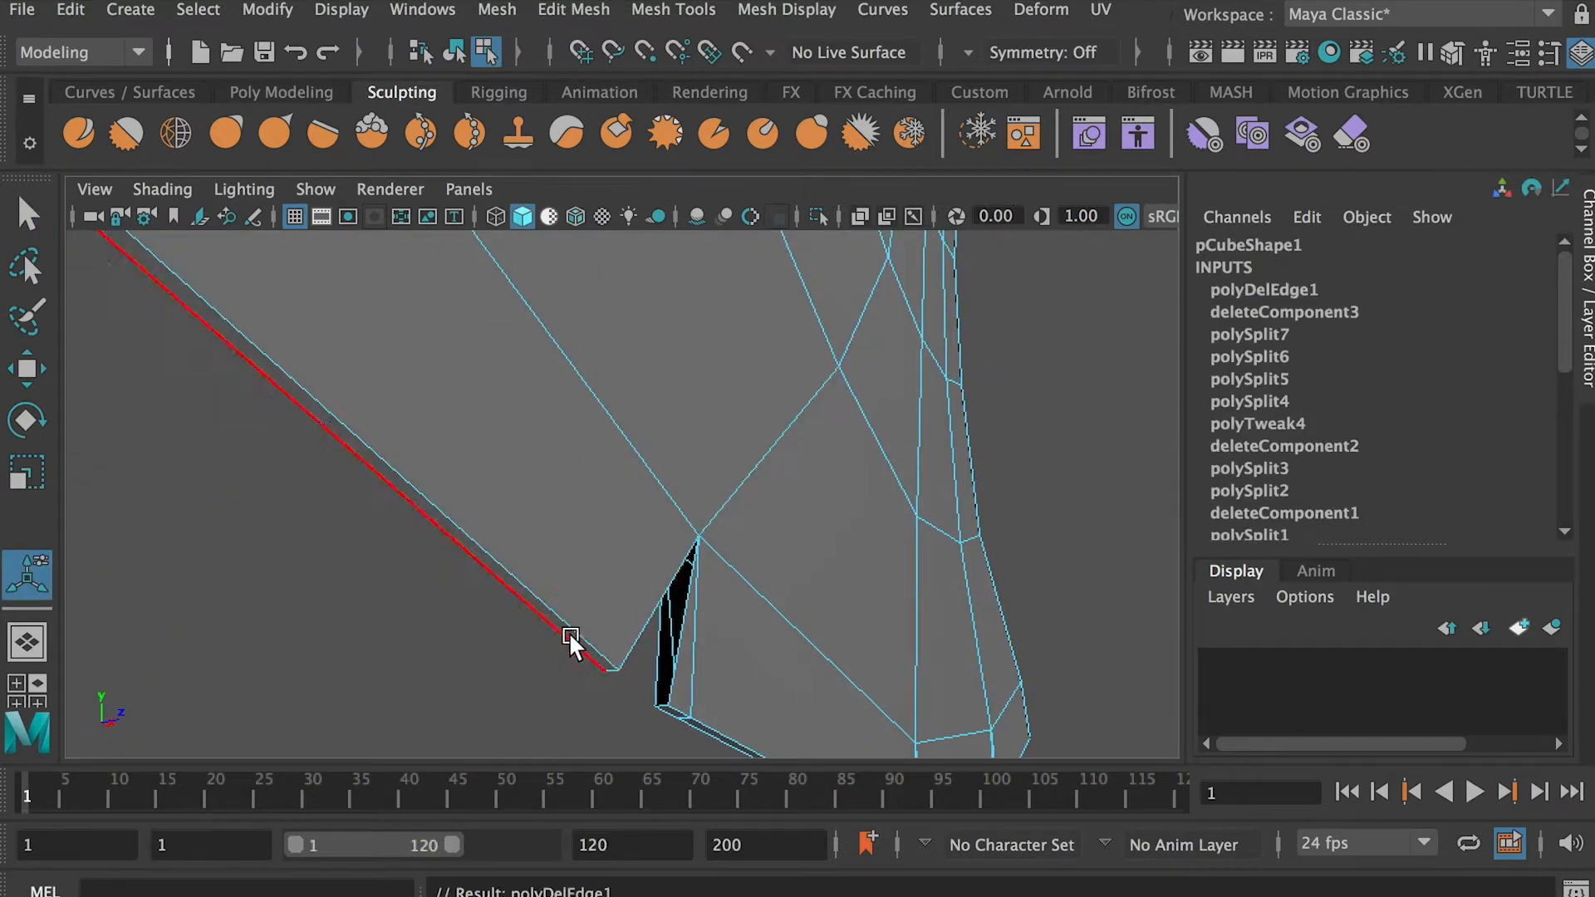
{"action": "key", "text": "ctrl+z"}
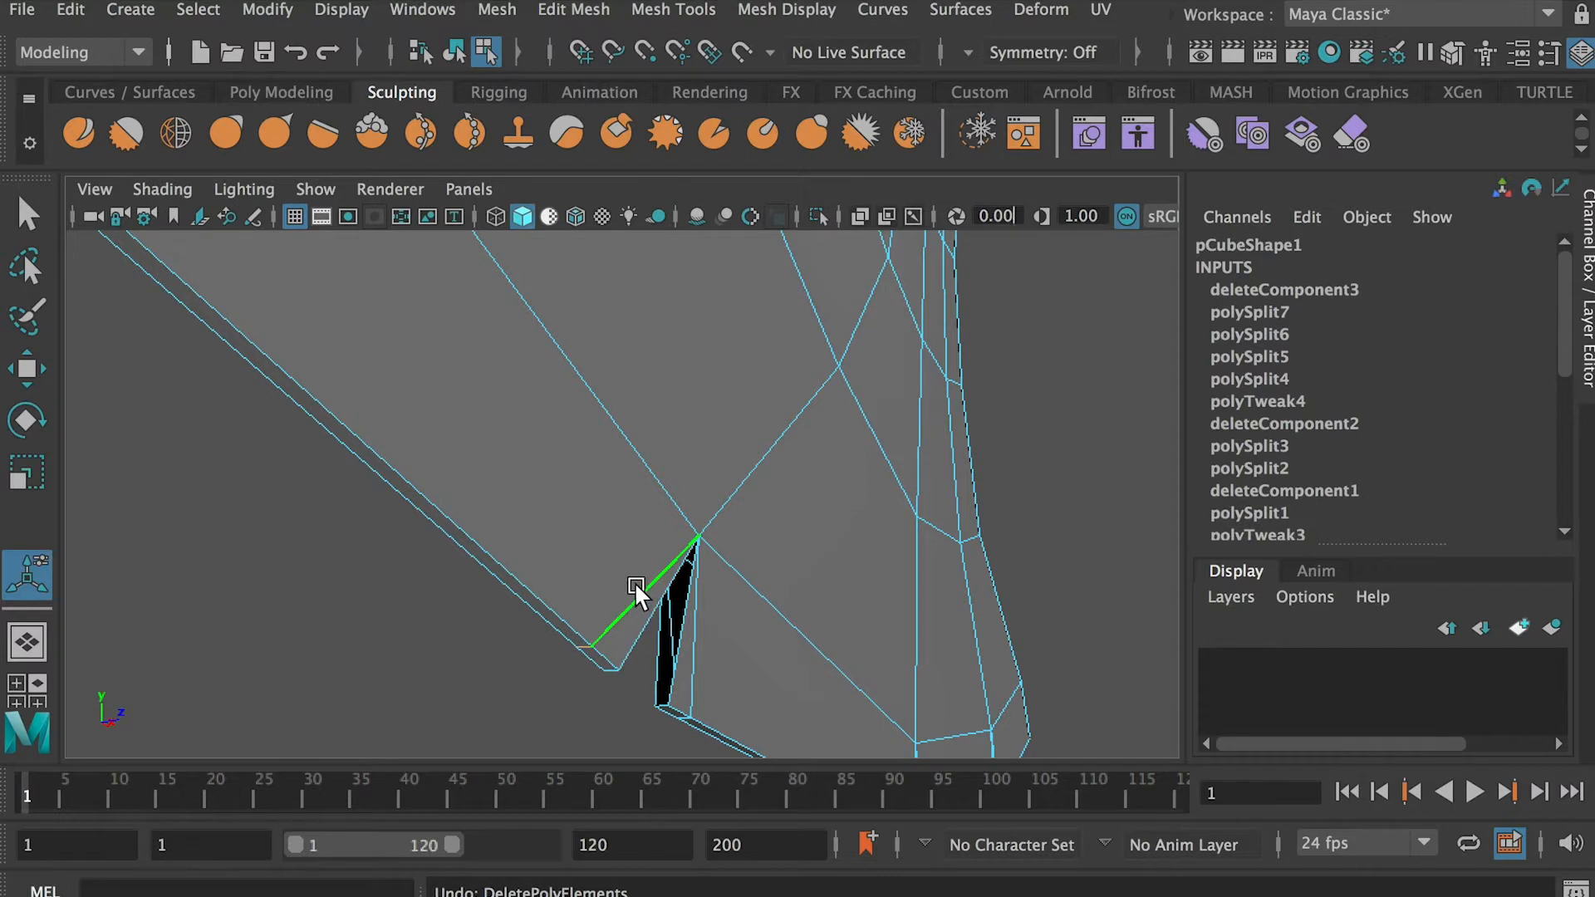
{"action": "key", "text": "Delete"}
{"action": "right_click_drag", "start_coordinate": [607, 624], "coordinate": [470, 422]}
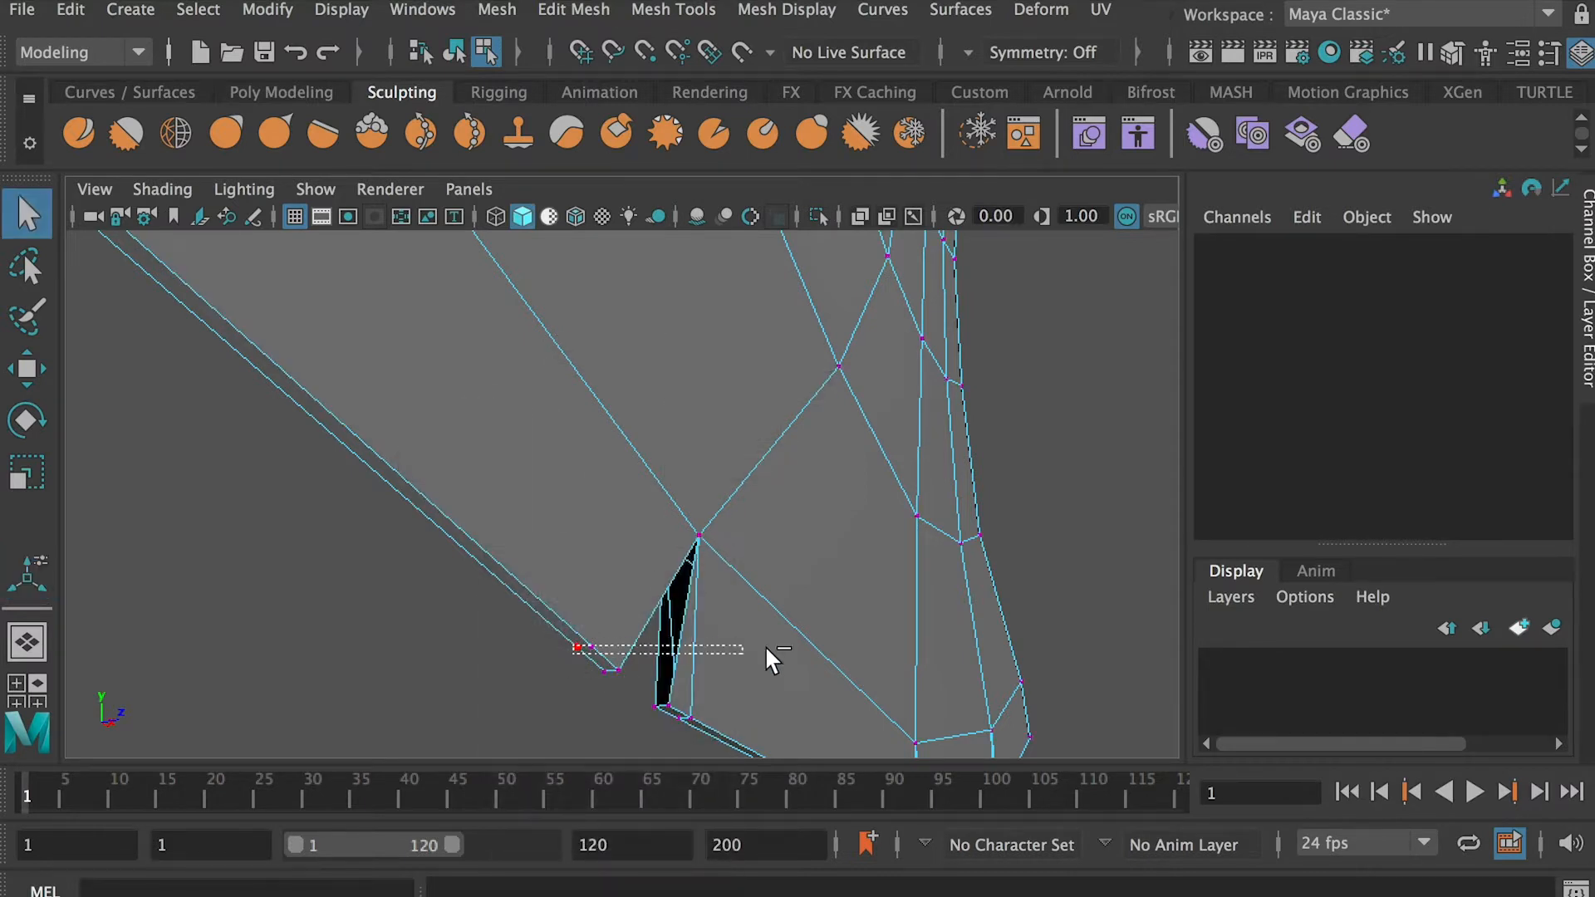
{"action": "key", "text": "ctrl+z"}
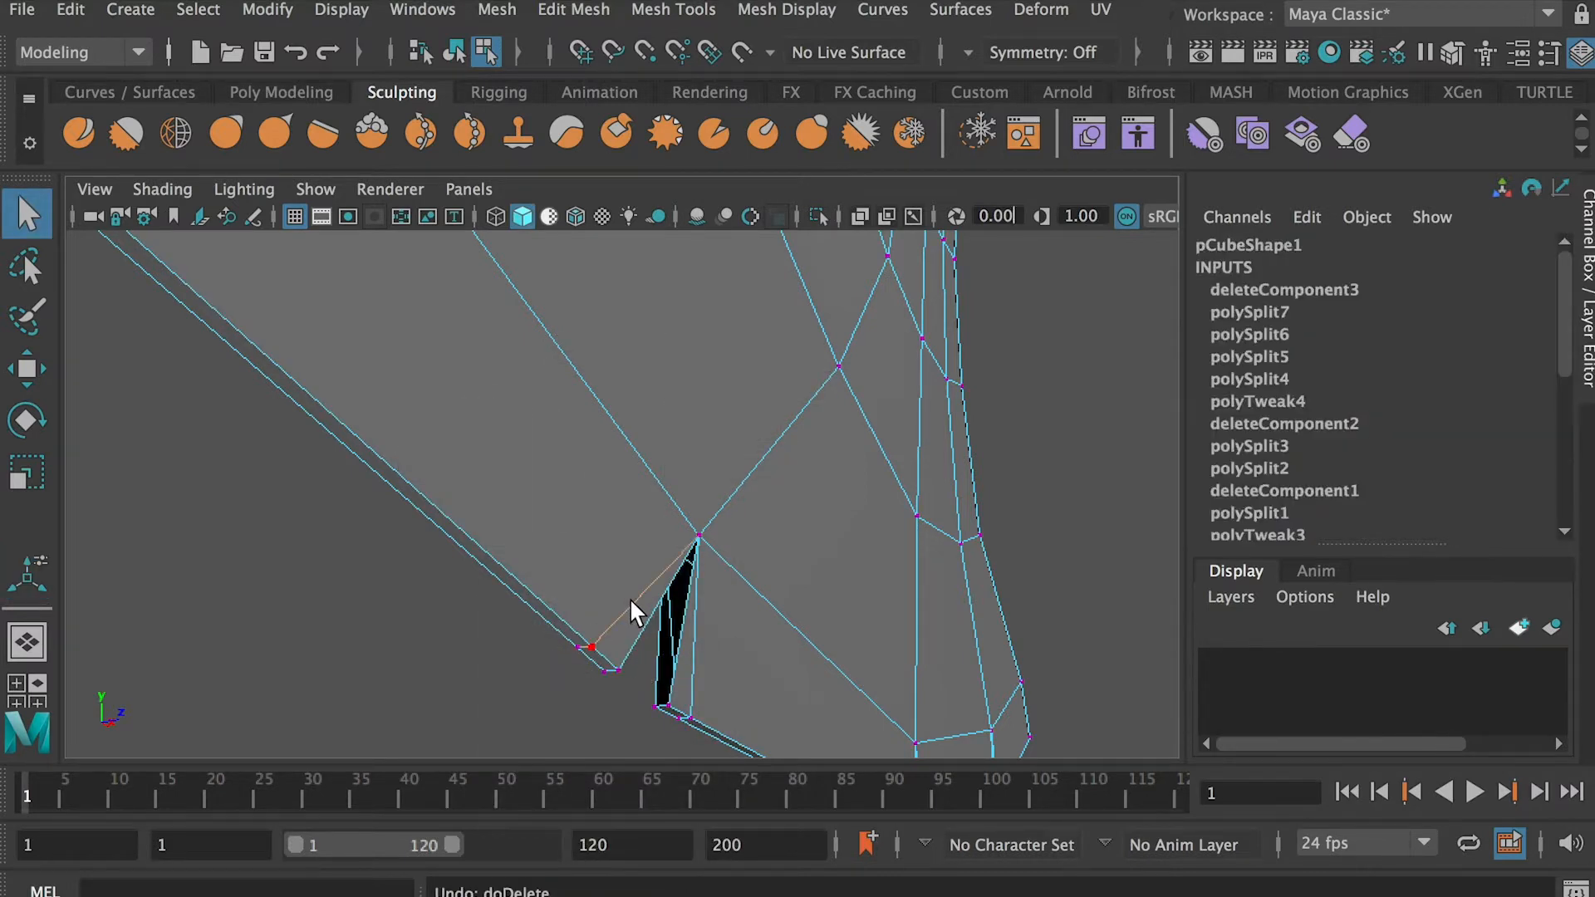
{"action": "key", "text": "ctrl+Delete"}
Delete the leftover cut edge on the other side of the third notch with its vertices
{"action": "left_click_drag", "start_coordinate": [757, 640], "coordinate": [619, 536], "text": "alt"}
{"action": "double_click", "coordinate": [586, 533]}
{"action": "right_click_drag", "start_coordinate": [587, 536], "coordinate": [586, 491]}
{"action": "left_click", "coordinate": [584, 492]}
{"action": "key", "text": "ctrl+Delete"}
{"action": "left_click_drag", "start_coordinate": [584, 492], "coordinate": [606, 527], "text": "alt"}
Close the open side walls of the third notch by bridging their border edges
{"action": "left_click", "coordinate": [573, 9]}
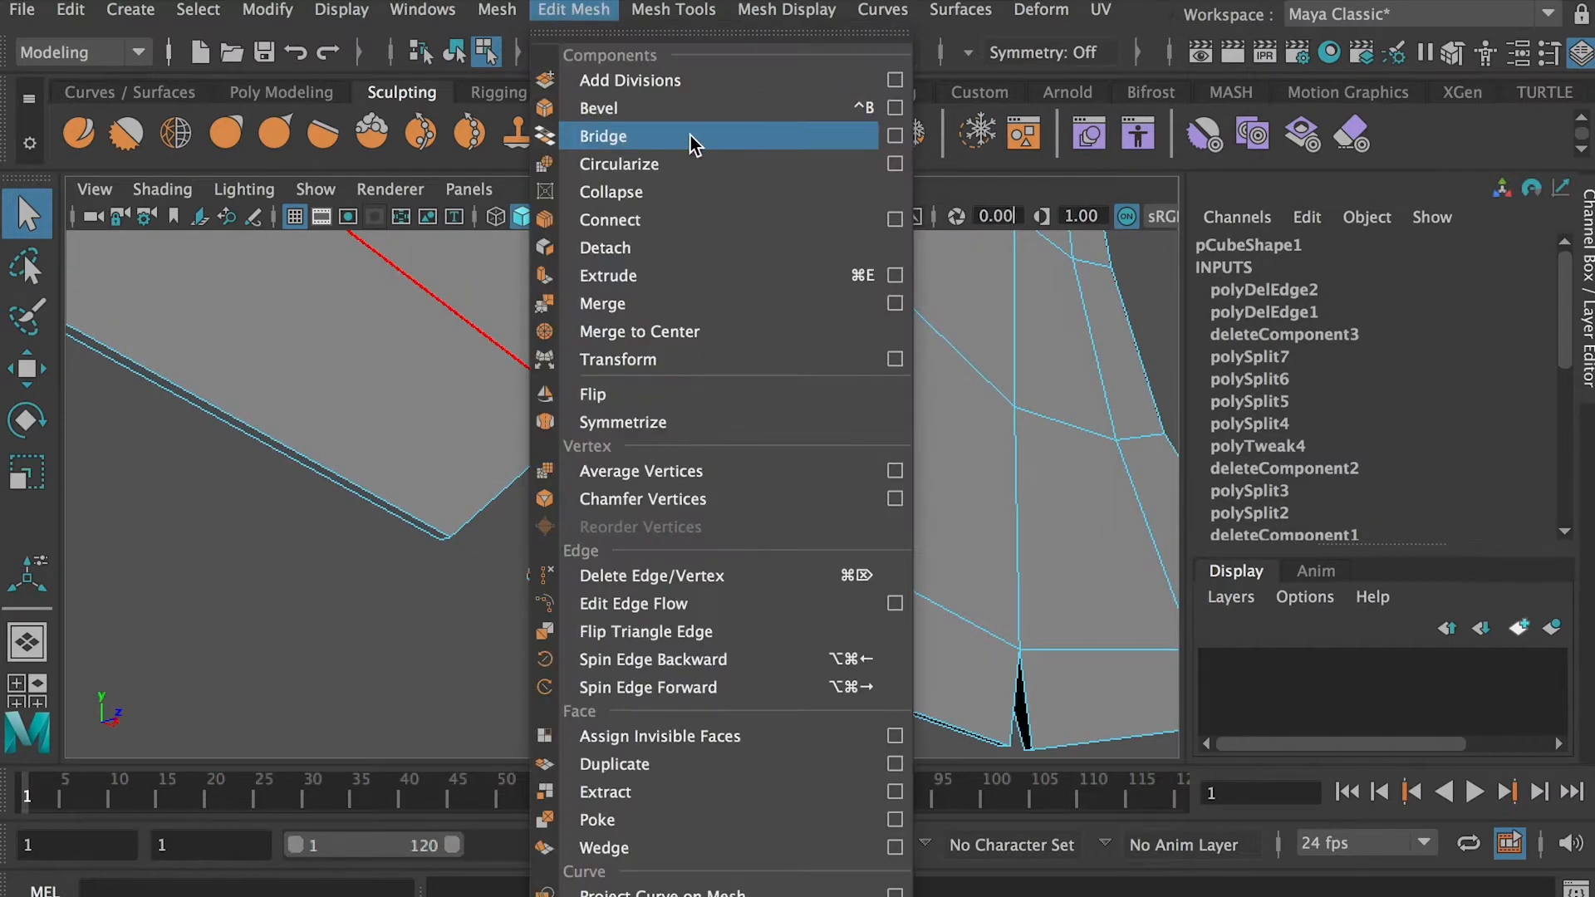
{"action": "left_click", "coordinate": [887, 136]}
{"action": "left_click", "coordinate": [684, 887]}
{"action": "left_click_drag", "start_coordinate": [517, 453], "coordinate": [597, 506], "text": "alt"}
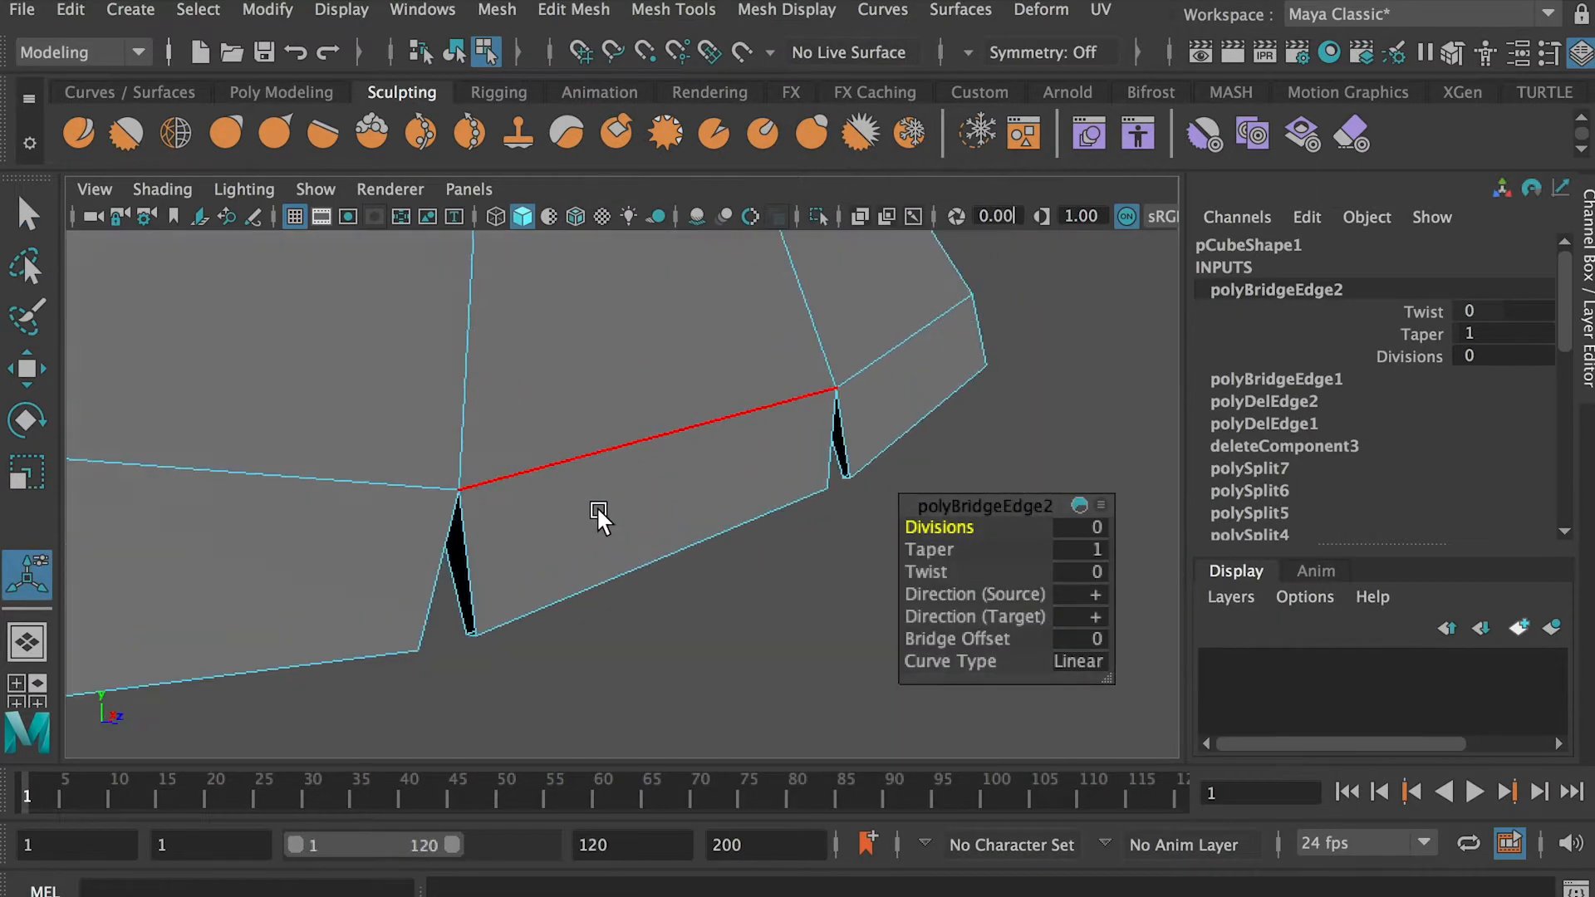
{"action": "scroll", "coordinate": [438, 576], "scroll_direction": "down", "scroll_amount": 10}
{"action": "scroll", "coordinate": [439, 576], "scroll_direction": "up", "scroll_amount": 10}
Bridge the open border edges of the centre notch and the first notch, and return to object mode
{"action": "left_click_drag", "start_coordinate": [512, 575], "coordinate": [454, 589]}
{"action": "scroll", "coordinate": [667, 572], "scroll_direction": "up", "scroll_amount": 4}
{"action": "left_click_drag", "start_coordinate": [465, 587], "coordinate": [573, 532], "text": "alt"}
{"action": "key", "text": "g"}
{"action": "key", "text": "g"}
{"action": "left_click_drag", "start_coordinate": [683, 545], "coordinate": [484, 541], "text": "alt"}
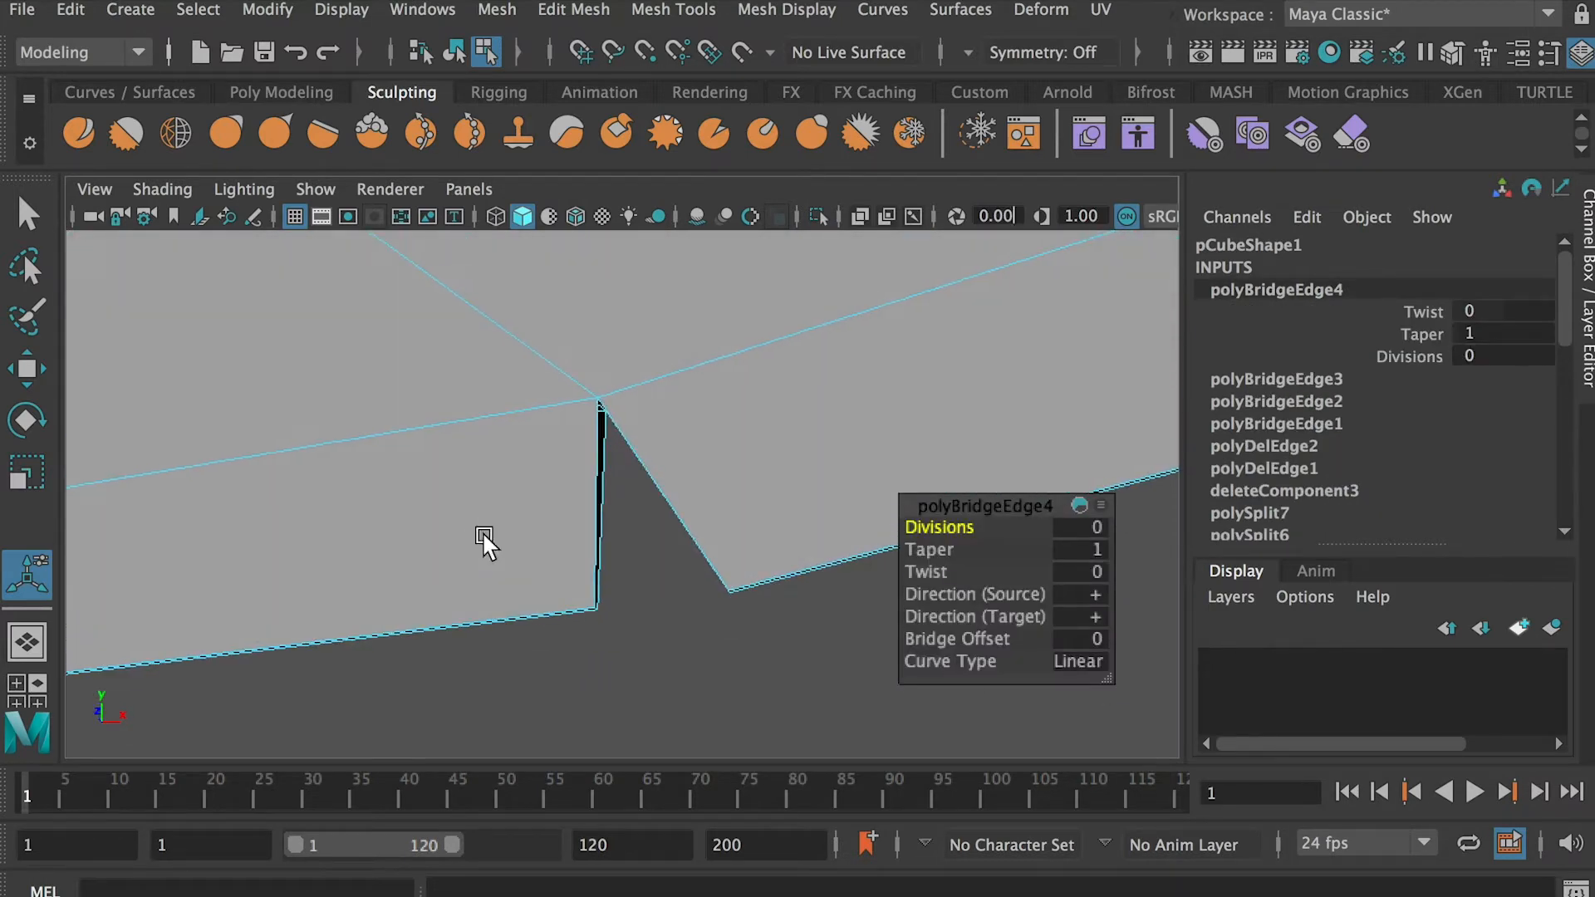
{"action": "left_click_drag", "start_coordinate": [691, 492], "coordinate": [633, 532]}
{"action": "key", "text": "g"}
{"action": "scroll", "coordinate": [541, 555], "scroll_direction": "down", "scroll_amount": 10}
{"action": "left_click_drag", "start_coordinate": [541, 555], "coordinate": [415, 353], "text": "alt"}
{"action": "right_click_drag", "start_coordinate": [421, 343], "coordinate": [532, 309]}
Create a polygon cylinder and move it along X to the side of the axe head's neck
{"action": "scroll", "coordinate": [747, 332], "scroll_direction": "down", "scroll_amount": 3}
{"action": "scroll", "coordinate": [754, 382], "scroll_direction": "up", "scroll_amount": 8}
{"action": "left_click", "coordinate": [131, 10]}
{"action": "mouse_move", "coordinate": [235, 107]}
{"action": "left_click", "coordinate": [587, 157]}
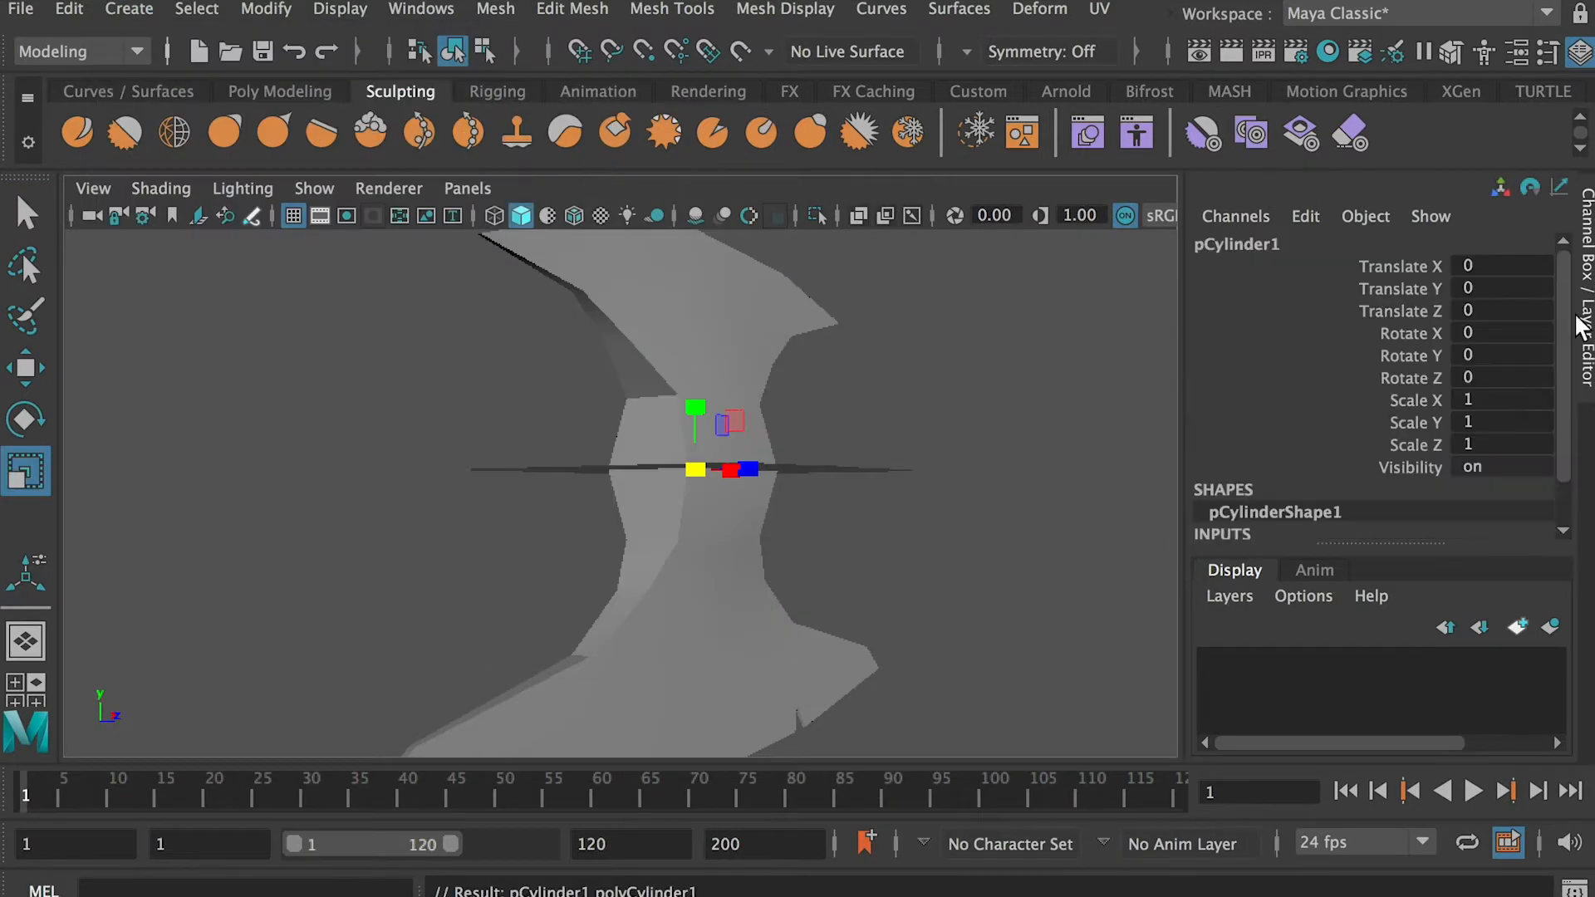
{"action": "key", "text": "w"}
{"action": "left_click_drag", "start_coordinate": [826, 470], "coordinate": [789, 476], "text": "alt"}
{"action": "left_click_drag", "start_coordinate": [777, 466], "coordinate": [635, 474]}
Set the cylinder's Subdivisions Axis to 10
{"action": "left_click_drag", "start_coordinate": [1561, 378], "coordinate": [1563, 448]}
{"action": "left_click", "coordinate": [1246, 503]}
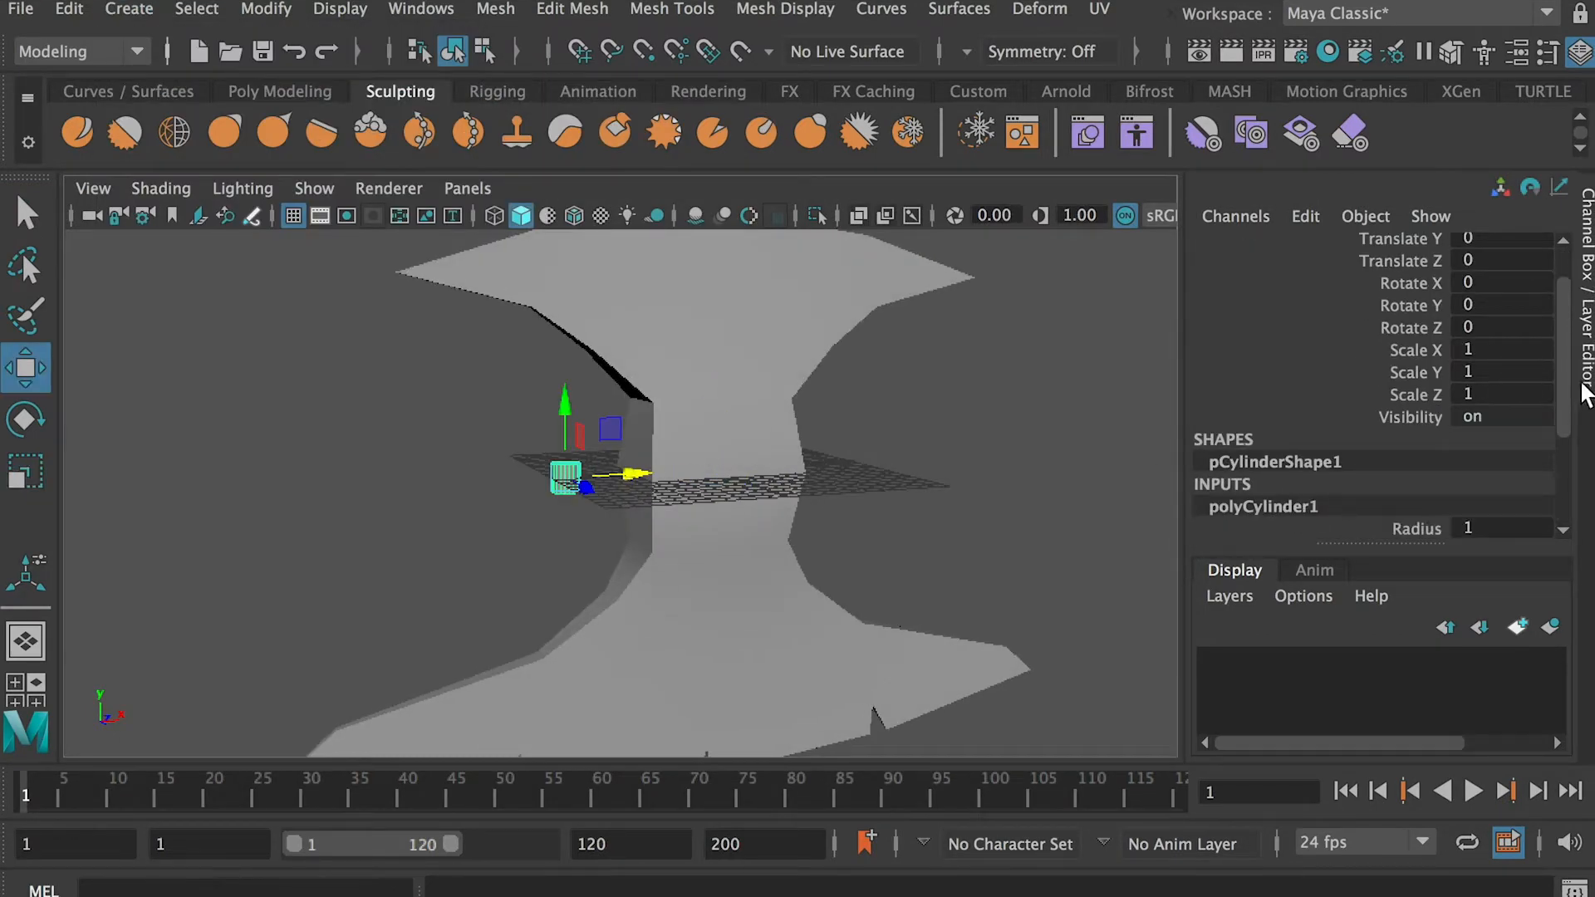
{"action": "left_click_drag", "start_coordinate": [1567, 389], "coordinate": [1574, 513]}
{"action": "left_click", "coordinate": [1498, 422]}
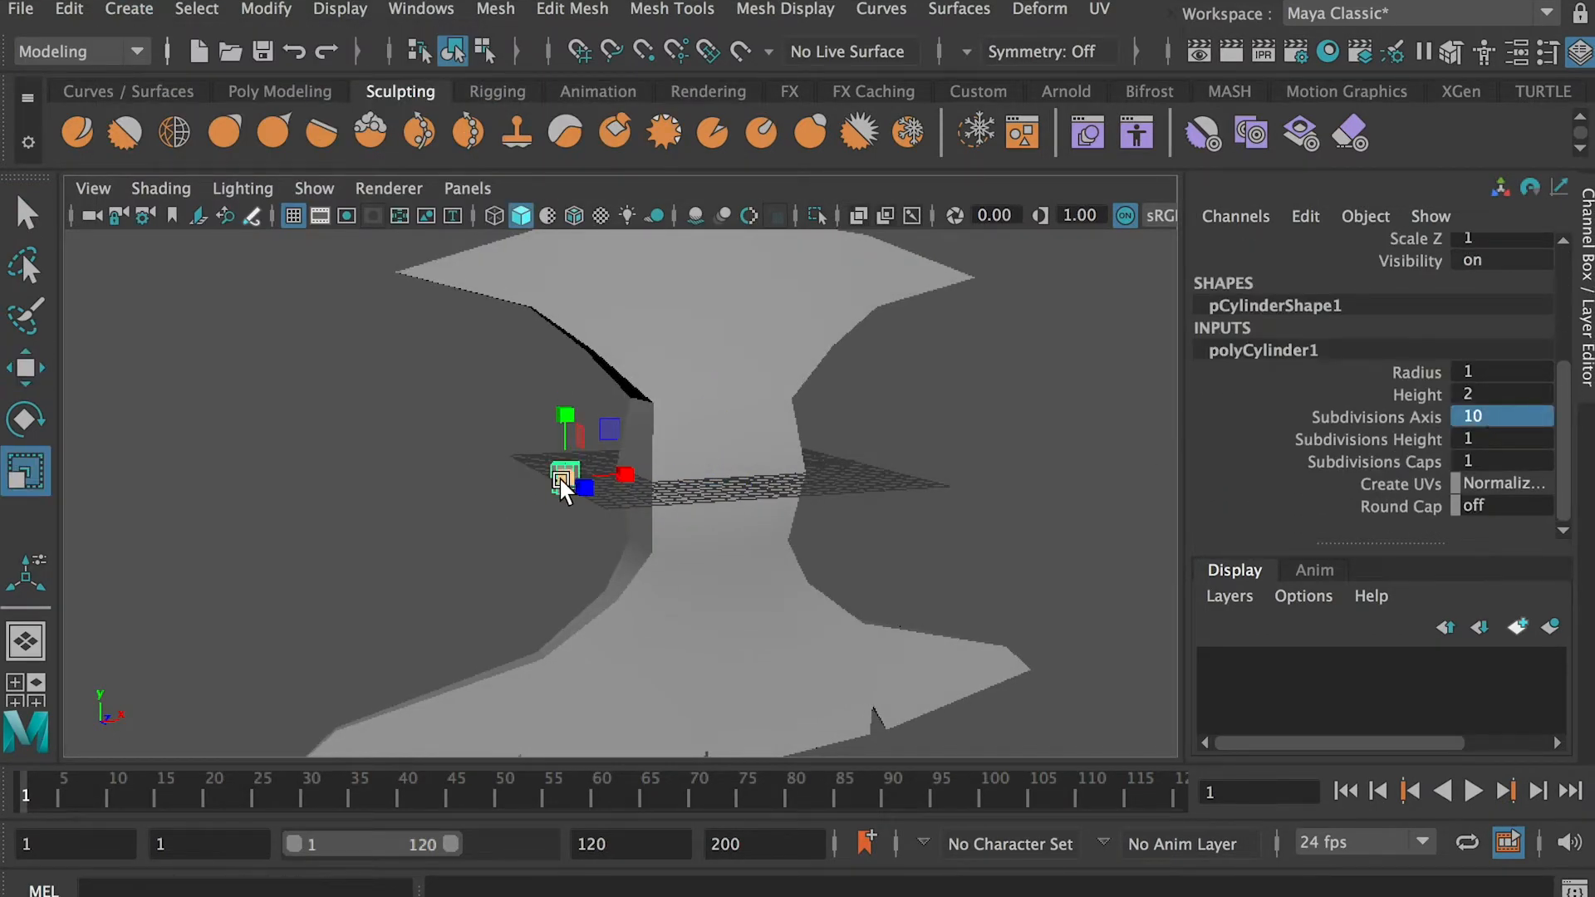
Rotate the cylinder to 90 degrees about Z so it lies horizontally
{"action": "key", "text": "e"}
{"action": "left_click_drag", "start_coordinate": [528, 435], "coordinate": [533, 441], "text": "alt"}
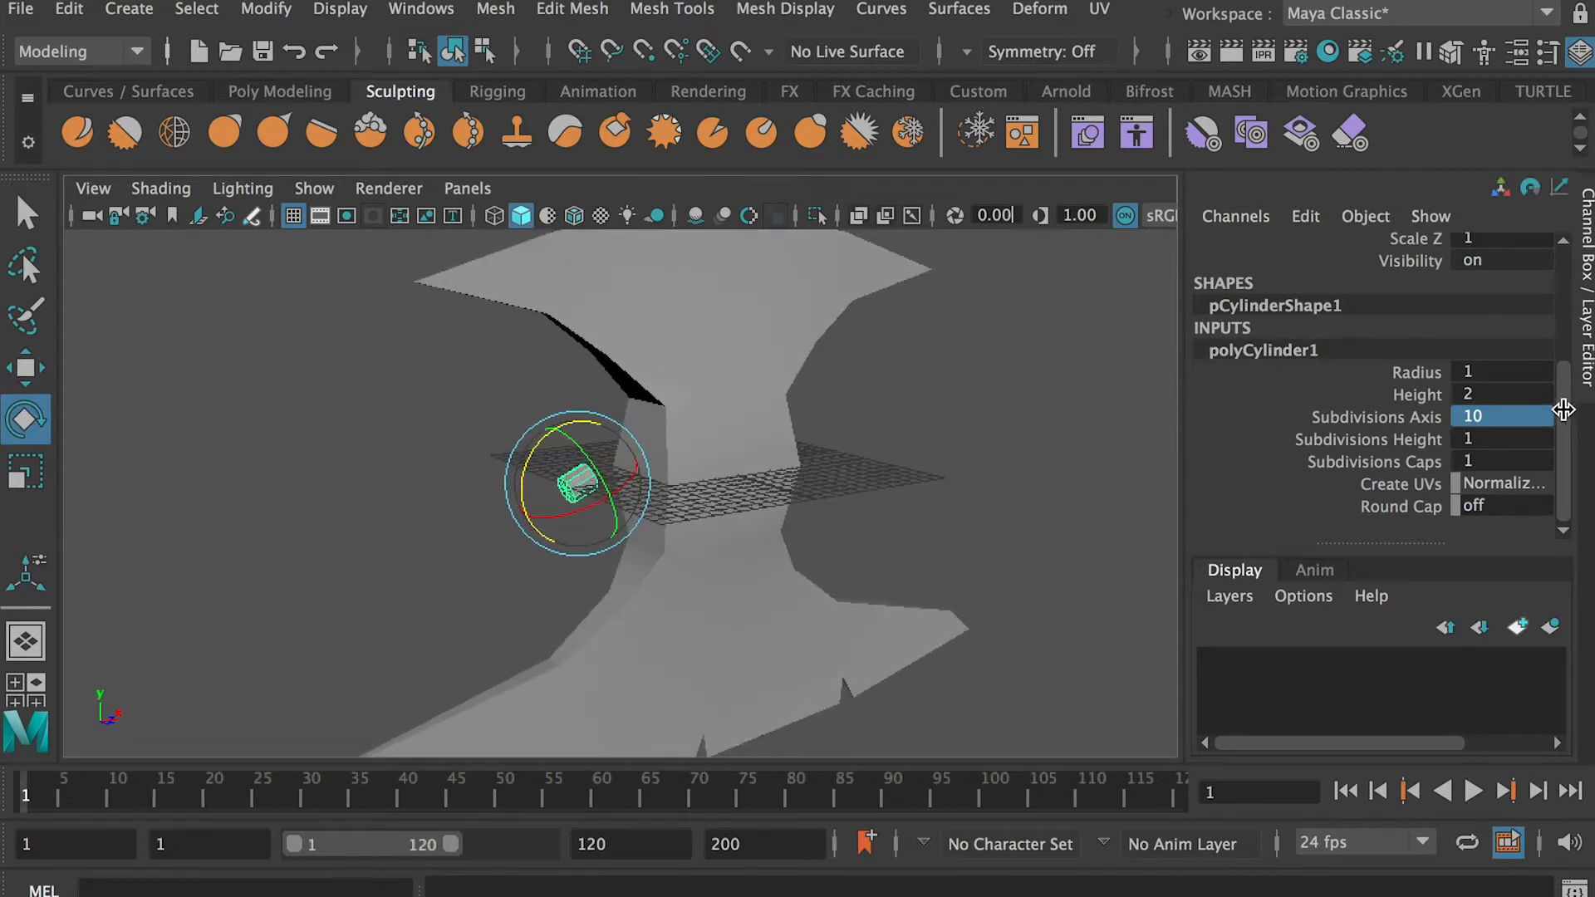
{"action": "left_click_drag", "start_coordinate": [1564, 409], "coordinate": [1564, 297]}
{"action": "double_click", "coordinate": [1503, 365]}
Scale the cylinder uniformly to about 3.04 and position it against the side of the neck
{"action": "left_click", "coordinate": [596, 488]}
{"action": "left_click", "coordinate": [587, 483]}
{"action": "key", "text": "w"}
{"action": "left_click_drag", "start_coordinate": [645, 475], "coordinate": [677, 508]}
{"action": "key", "text": "r"}
{"action": "key", "text": "f"}
{"action": "scroll", "coordinate": [691, 495], "scroll_direction": "down", "scroll_amount": 8}
{"action": "left_click_drag", "start_coordinate": [619, 493], "coordinate": [631, 493]}
{"action": "left_click_drag", "start_coordinate": [631, 493], "coordinate": [387, 396], "text": "alt"}
Lengthen the cylinder by moving its outer end vertices away from the neck along X, and return to object mode
{"action": "scroll", "coordinate": [387, 395], "scroll_direction": "up", "scroll_amount": 4}
{"action": "right_click_drag", "start_coordinate": [596, 425], "coordinate": [465, 426]}
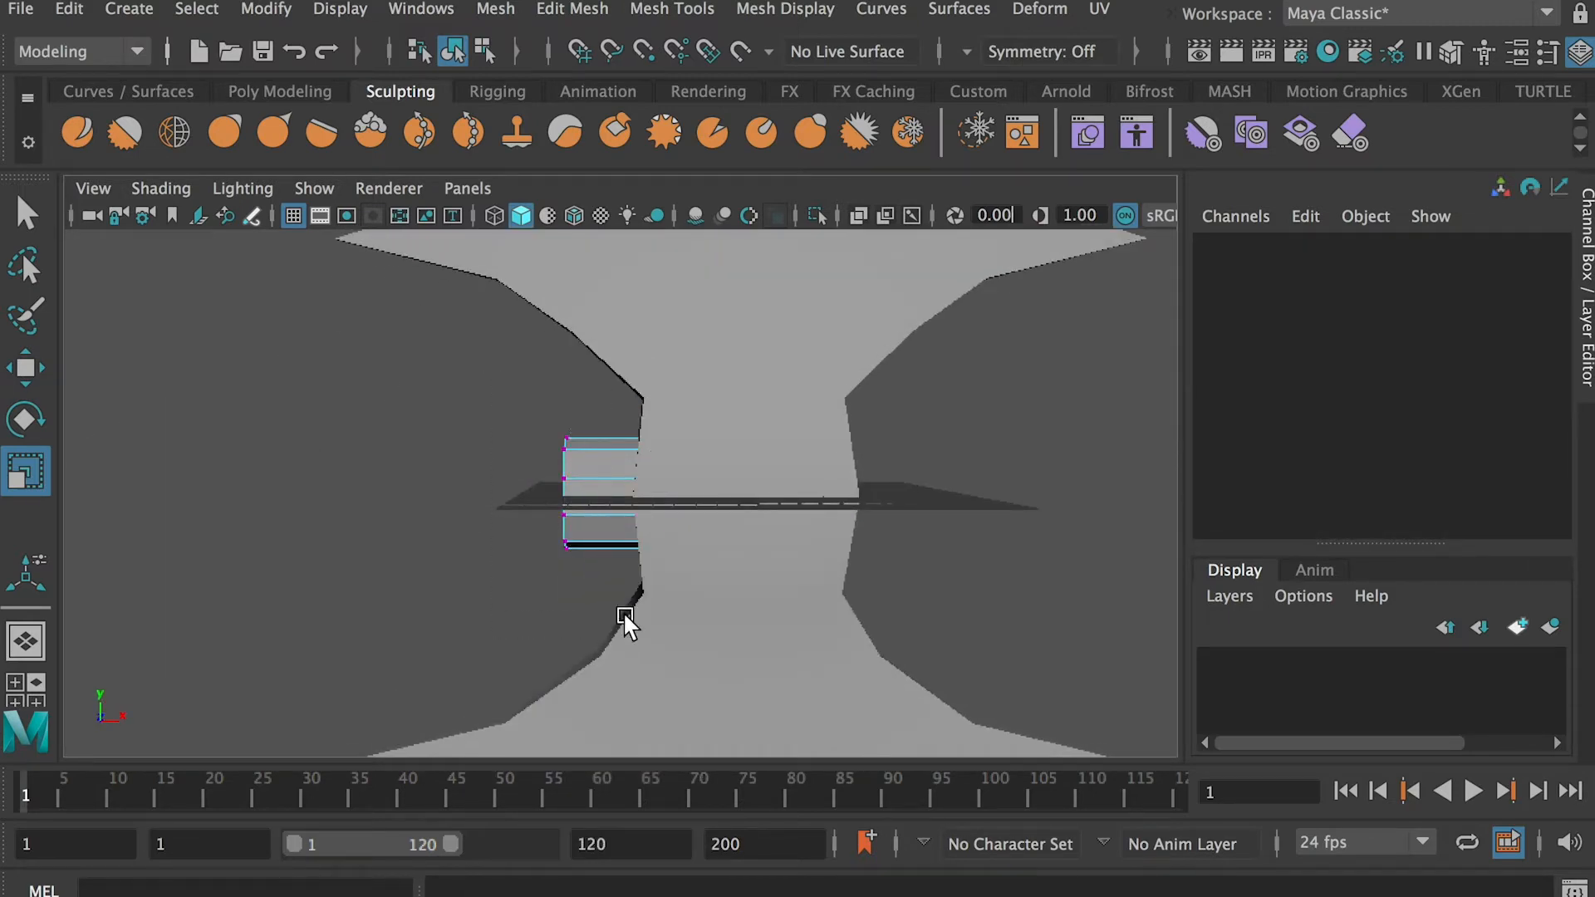
{"action": "left_click_drag", "start_coordinate": [605, 627], "coordinate": [514, 393]}
{"action": "key", "text": "w"}
{"action": "scroll", "coordinate": [528, 499], "scroll_direction": "down", "scroll_amount": 5}
{"action": "left_click_drag", "start_coordinate": [667, 497], "coordinate": [465, 525]}
{"action": "right_click_drag", "start_coordinate": [484, 520], "coordinate": [652, 381]}
{"action": "key", "text": "ctrl+d"}
{"action": "left_click_drag", "start_coordinate": [611, 500], "coordinate": [921, 499]}
{"action": "key", "text": "ctrl+z"}
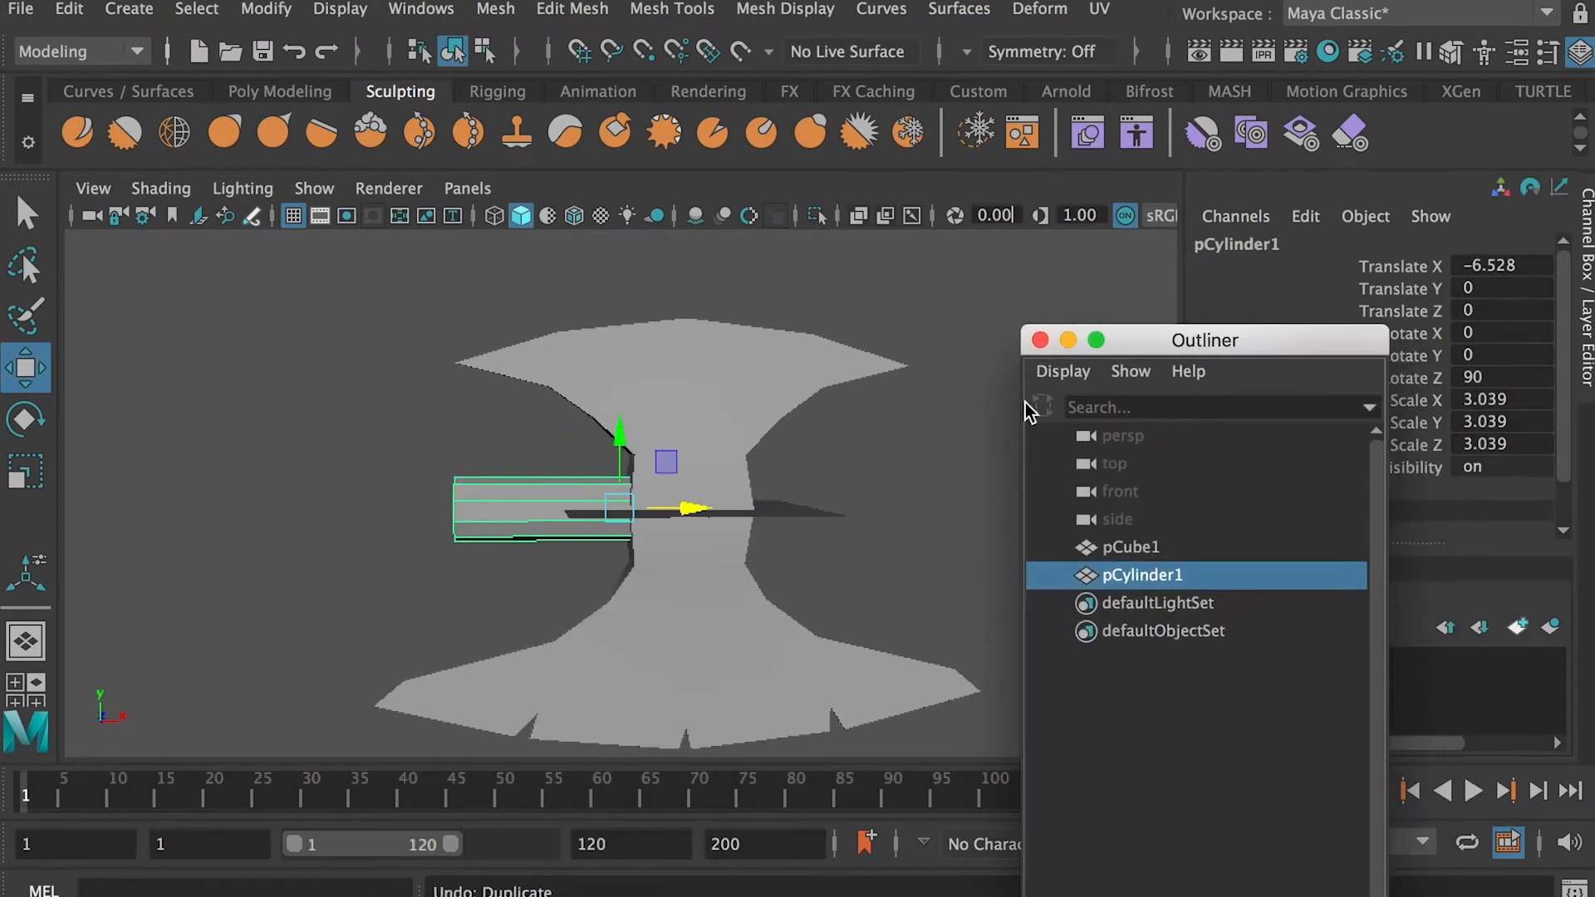
Duplicate the cylinder and move the copy along X to the opposite side of the neck, at about 20.78
{"action": "key", "text": "ctrl+d"}
{"action": "left_click_drag", "start_coordinate": [688, 507], "coordinate": [929, 504]}
{"action": "middle_click_drag", "start_coordinate": [923, 503], "coordinate": [723, 503], "text": "alt"}
{"action": "left_click_drag", "start_coordinate": [769, 501], "coordinate": [761, 505]}
{"action": "right_click_drag", "start_coordinate": [760, 505], "coordinate": [719, 466], "text": "alt"}
Extrude the outer end faces of the copied shaft cylinder by a thickness of 18
{"action": "left_click_drag", "start_coordinate": [719, 466], "coordinate": [673, 499], "text": "alt"}
{"action": "right_click_drag", "start_coordinate": [673, 498], "coordinate": [794, 545], "text": "alt"}
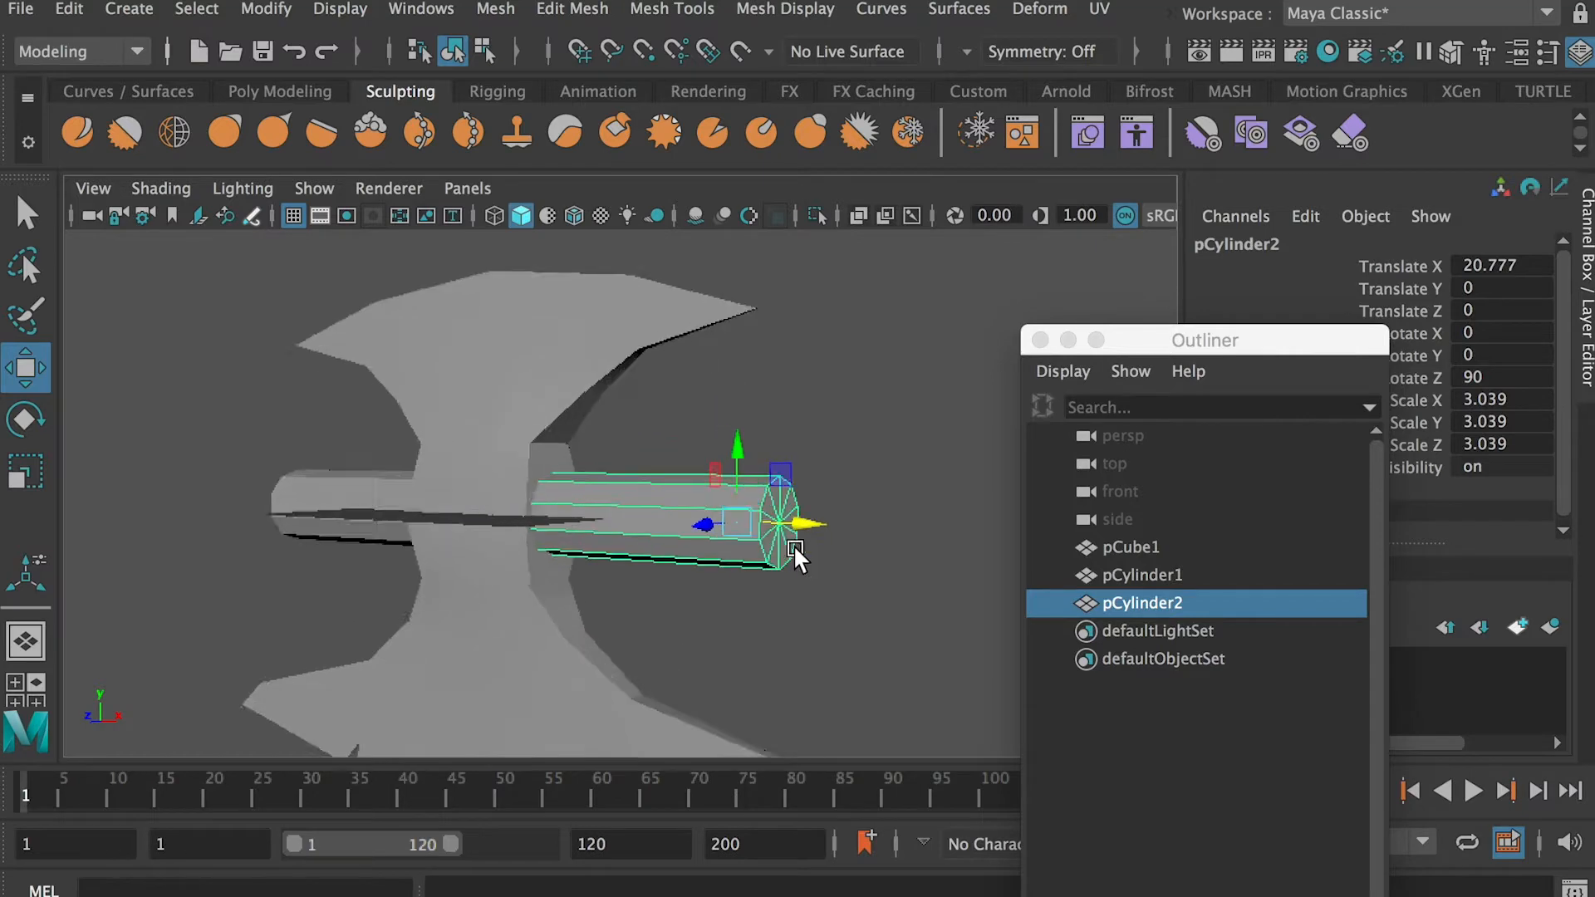
{"action": "middle_click_drag", "start_coordinate": [794, 545], "coordinate": [600, 515], "text": "alt"}
{"action": "right_click_drag", "start_coordinate": [565, 500], "coordinate": [565, 555]}
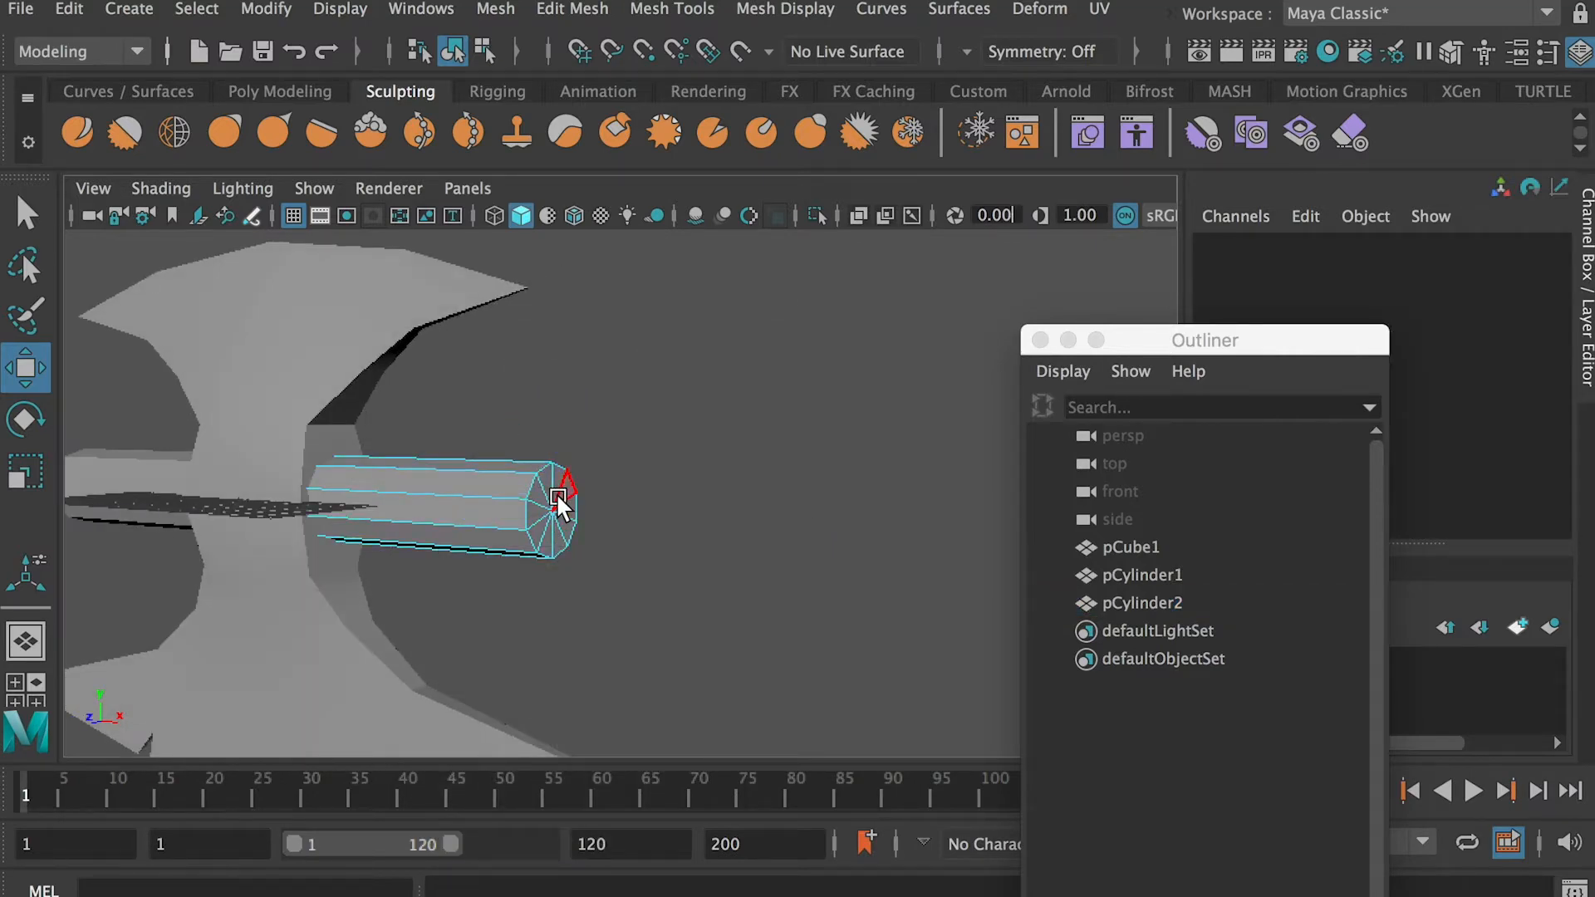
{"action": "left_click_drag", "start_coordinate": [558, 498], "coordinate": [626, 500], "text": "alt"}
{"action": "double_click", "coordinate": [600, 497]}
{"action": "left_click_drag", "start_coordinate": [516, 363], "coordinate": [478, 611], "text": "ctrl"}
{"action": "left_click", "coordinate": [572, 10]}
{"action": "left_click", "coordinate": [662, 270]}
{"action": "left_click_drag", "start_coordinate": [1130, 349], "coordinate": [1321, 352]}
{"action": "left_click_drag", "start_coordinate": [929, 522], "coordinate": [1010, 517]}
{"action": "middle_click_drag", "start_coordinate": [847, 511], "coordinate": [662, 522], "text": "alt"}
{"action": "right_click_drag", "start_coordinate": [662, 522], "coordinate": [619, 515], "text": "alt"}
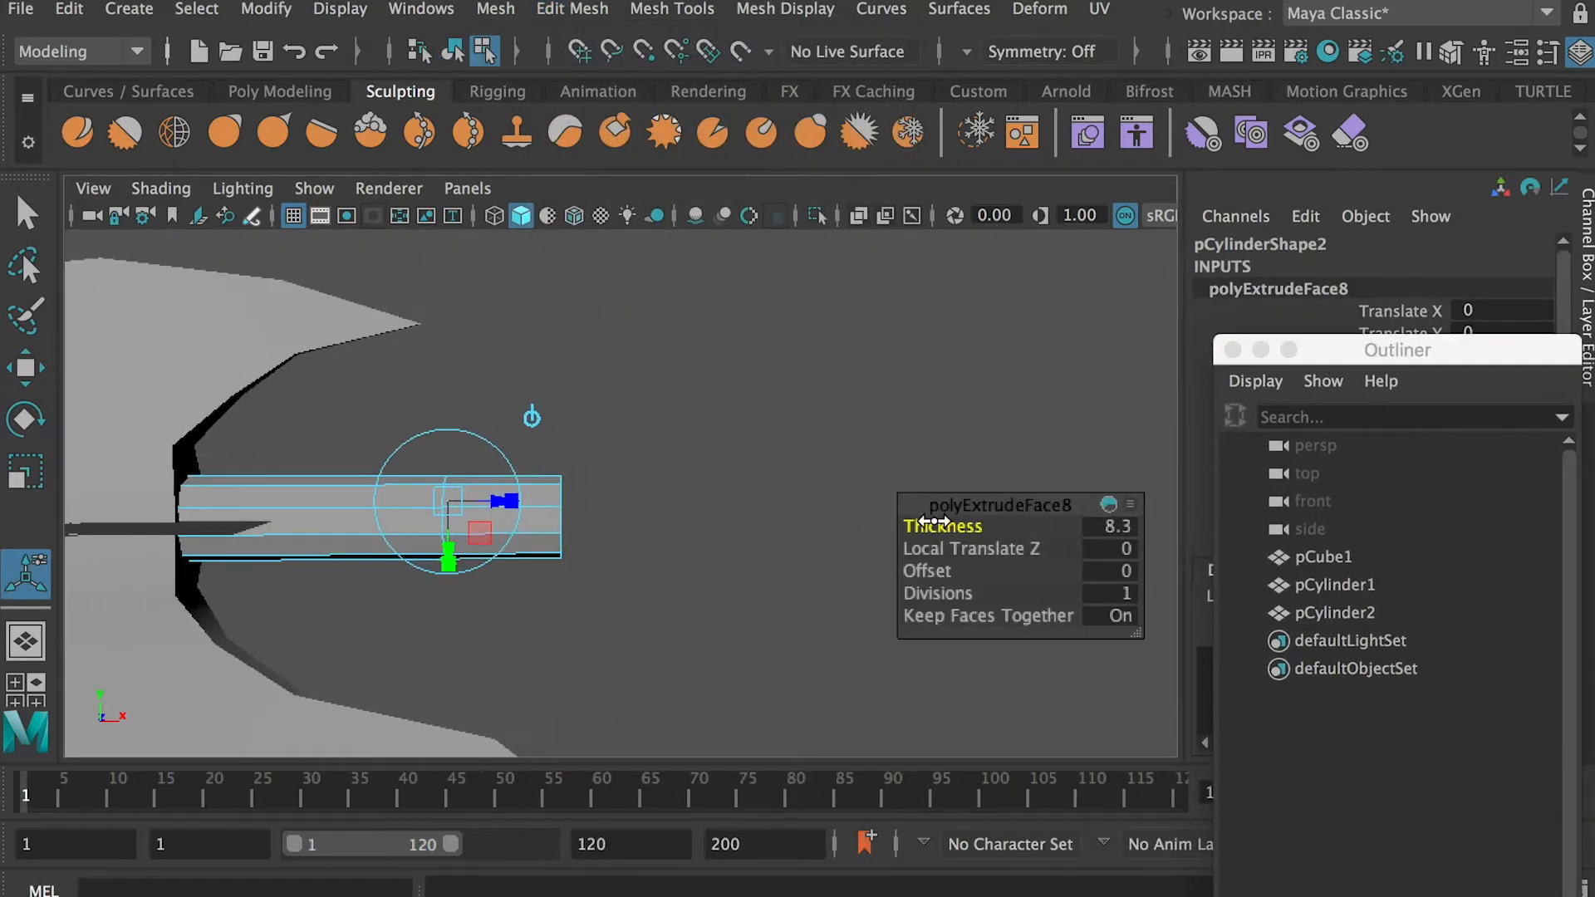
{"action": "right_click_drag", "start_coordinate": [787, 475], "coordinate": [471, 457], "text": "alt"}
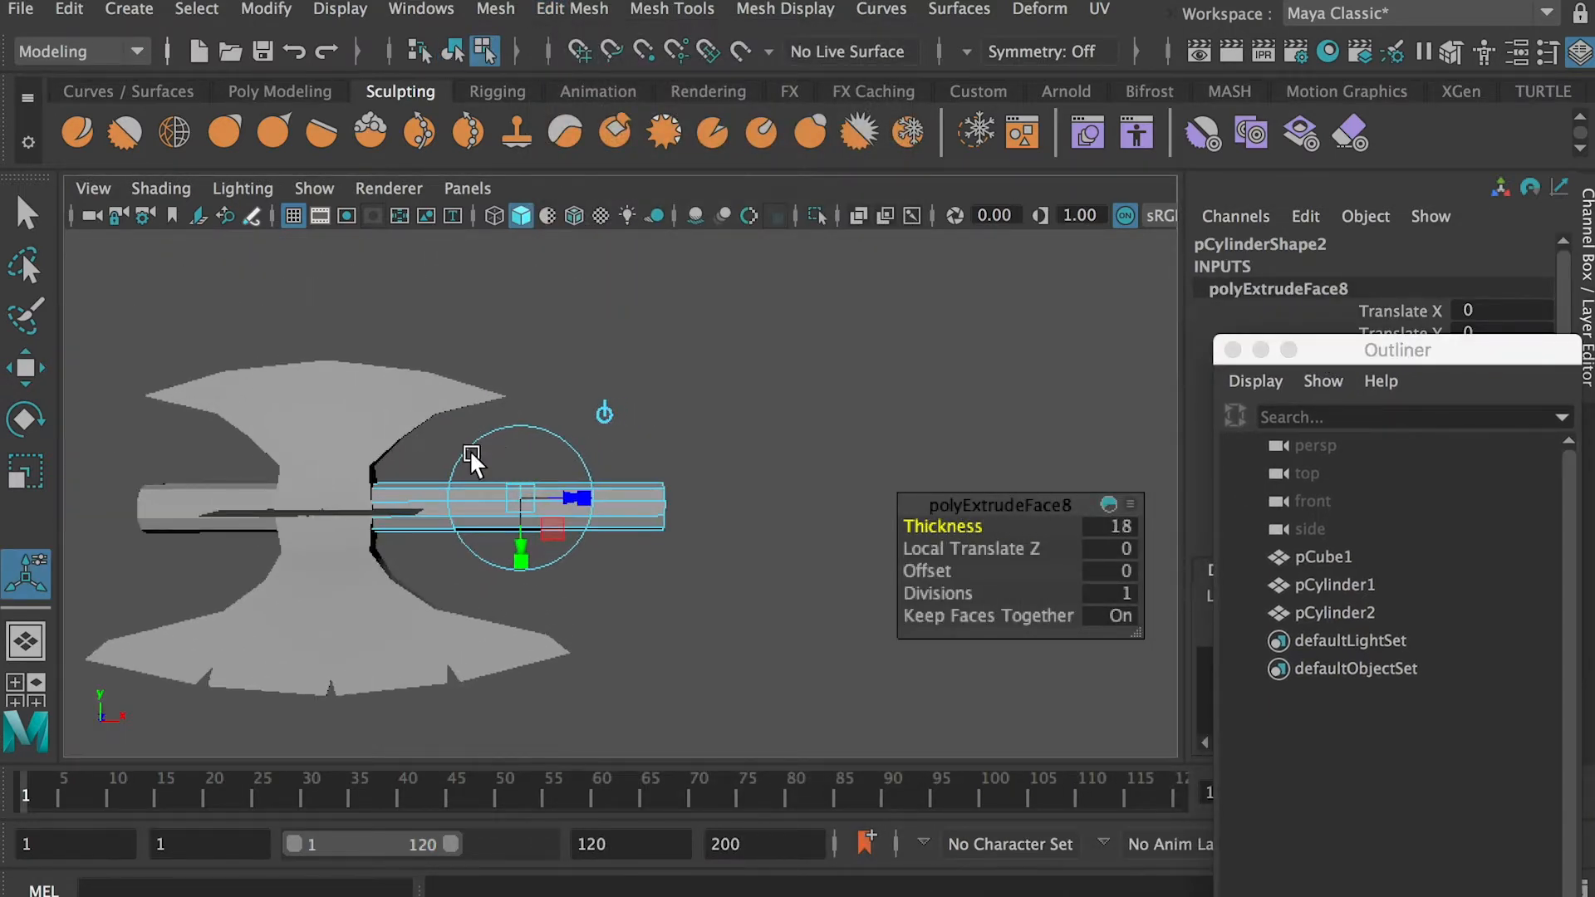
{"action": "middle_click_drag", "start_coordinate": [470, 457], "coordinate": [675, 455], "text": "alt"}
{"action": "left_click", "coordinate": [676, 474]}
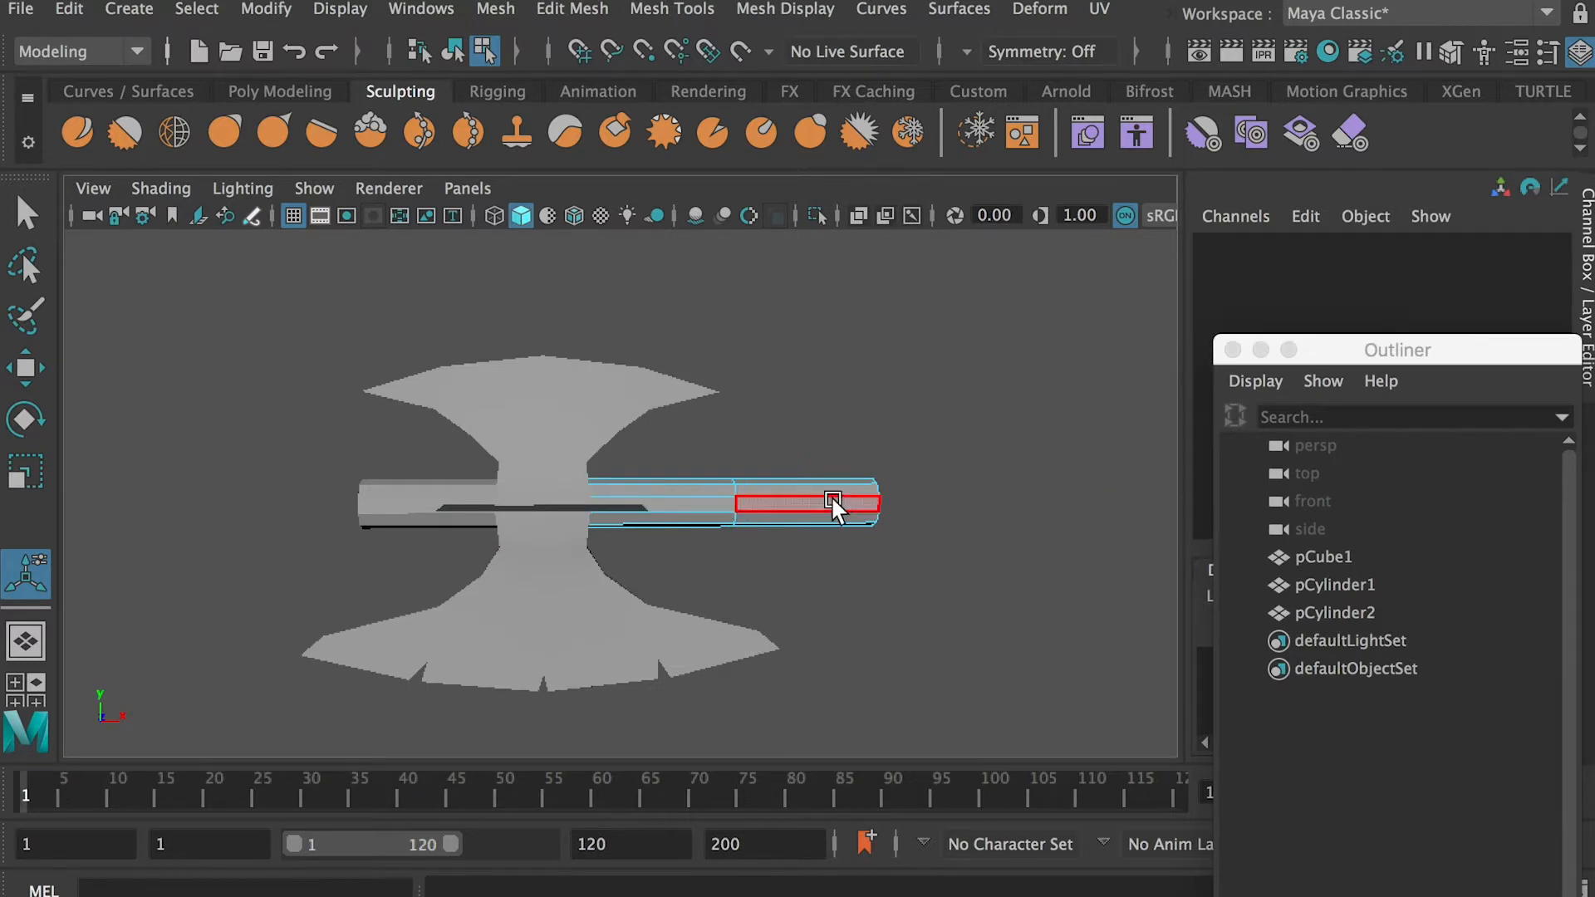
Create a polygon cylinder, move it along X to about 23.89 on the extended shaft, and rotate it to 90 degrees about Z
{"action": "left_click", "coordinate": [129, 8]}
{"action": "mouse_move", "coordinate": [214, 107]}
{"action": "left_click", "coordinate": [595, 163]}
{"action": "key", "text": "w"}
{"action": "left_click_drag", "start_coordinate": [604, 507], "coordinate": [798, 511]}
{"action": "key", "text": "r"}
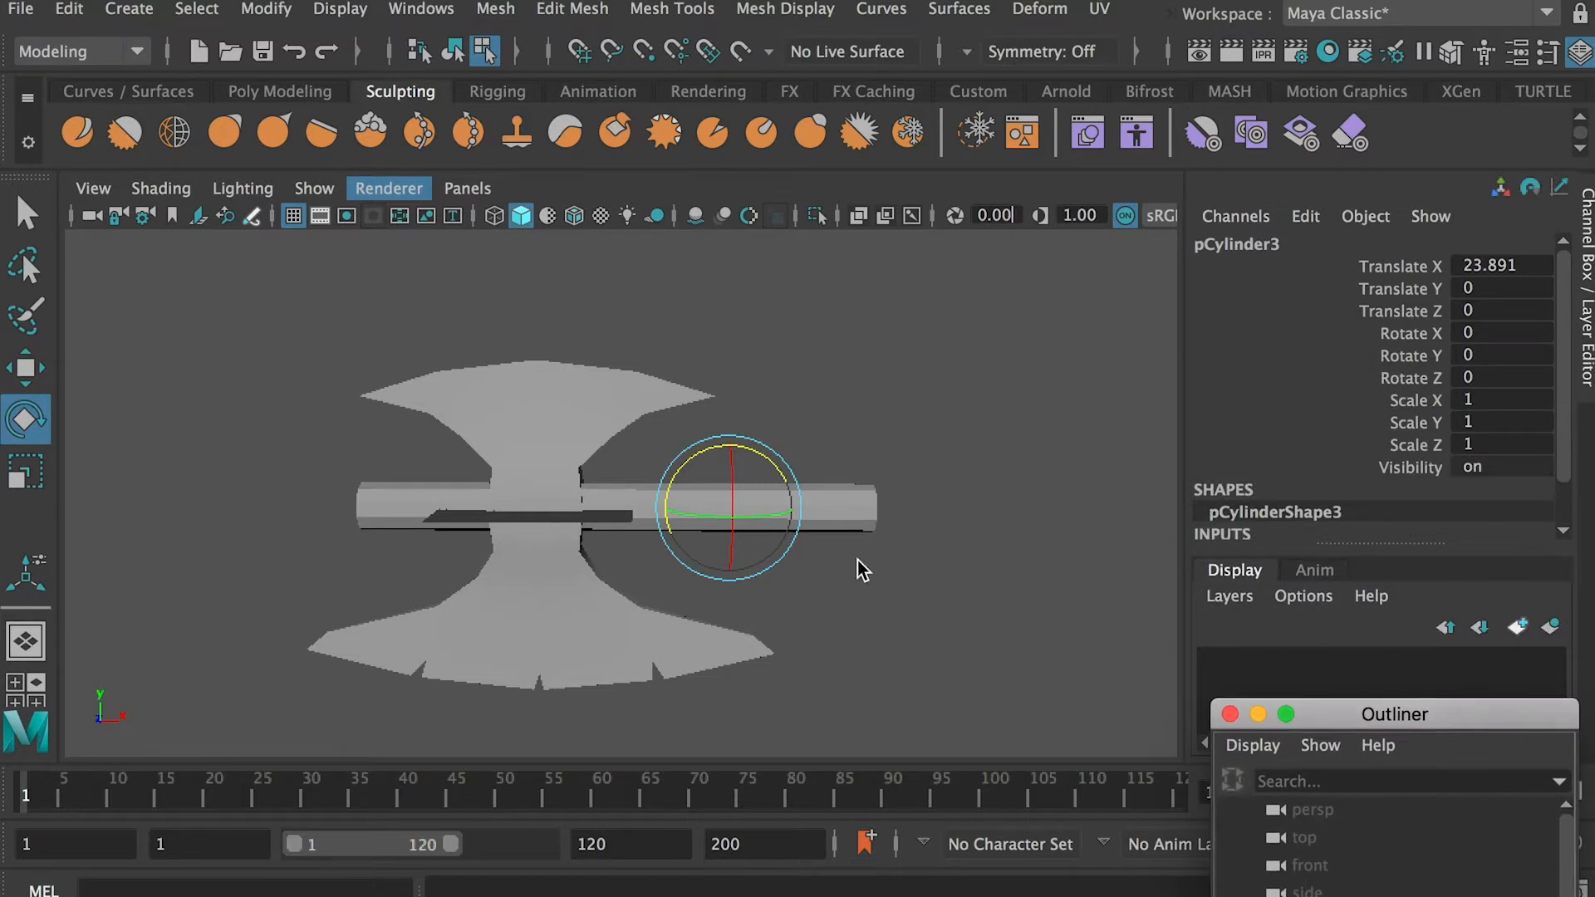
{"action": "left_click", "coordinate": [1494, 377]}
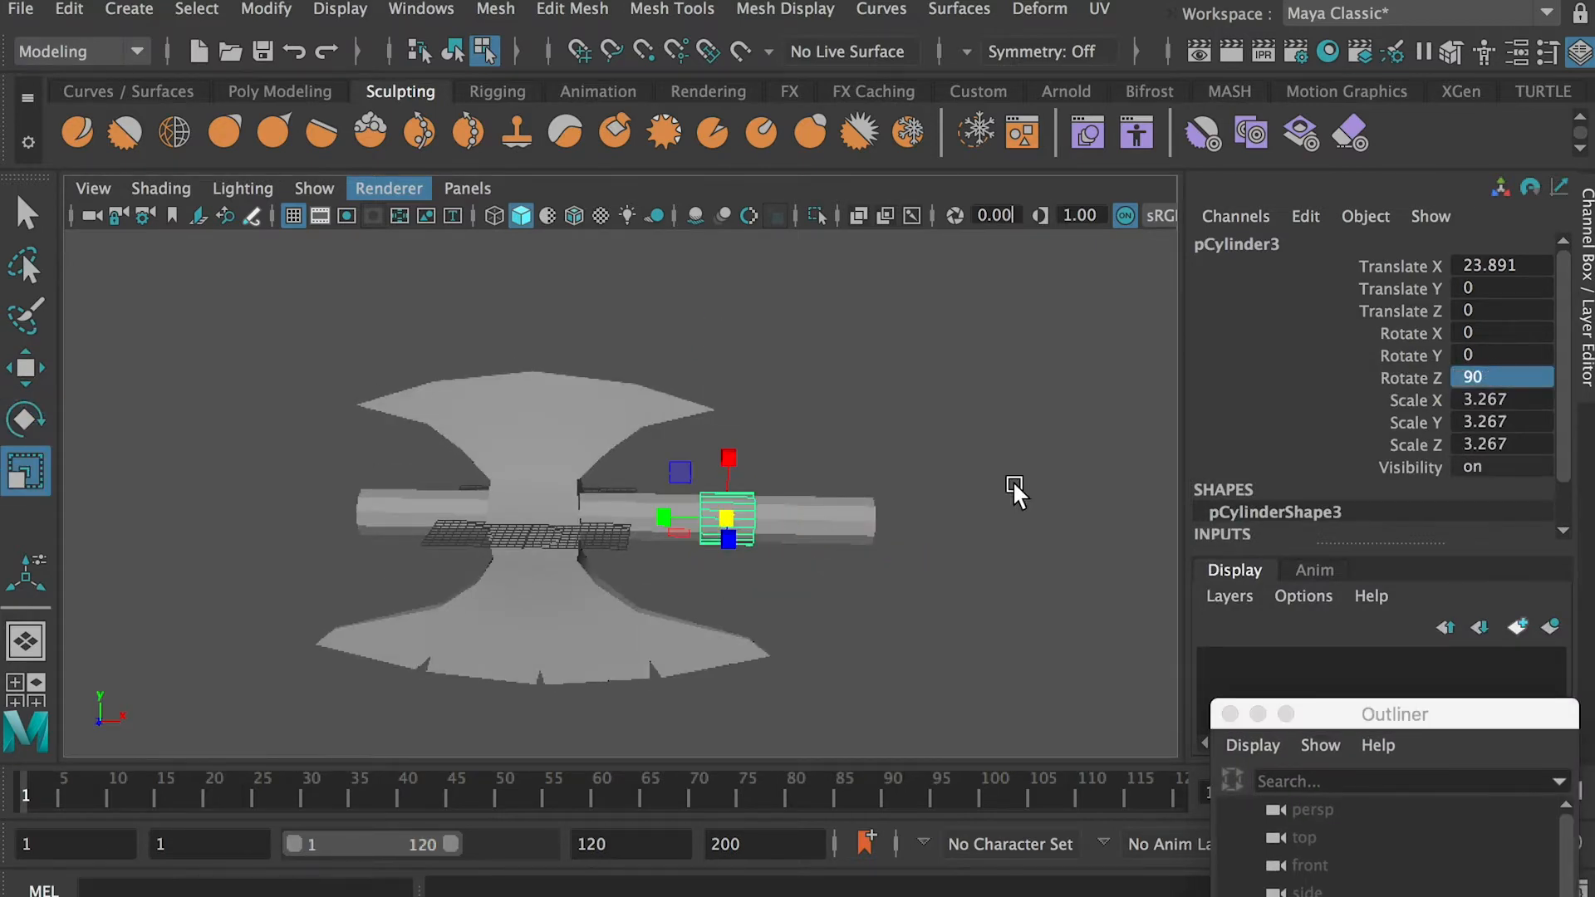
Scale the new cylinder to about 4.85 in X and Z and 1.69 in Y, forming a thin collar around the shaft
{"action": "left_click_drag", "start_coordinate": [1131, 435], "coordinate": [939, 515], "text": "alt"}
{"action": "left_click_drag", "start_coordinate": [676, 624], "coordinate": [716, 625]}
{"action": "key", "text": "super+z"}
{"action": "left_click_drag", "start_coordinate": [626, 589], "coordinate": [789, 596]}
{"action": "left_click_drag", "start_coordinate": [720, 584], "coordinate": [766, 591]}
{"action": "mouse_move", "coordinate": [765, 590]}
{"action": "left_mouse_down", "text": "alt"}
{"action": "mouse_move", "coordinate": [653, 574]}
{"action": "mouse_move", "coordinate": [752, 582]}
{"action": "left_mouse_up", "text": "alt"}
{"action": "left_click_drag", "start_coordinate": [726, 574], "coordinate": [695, 570]}
{"action": "left_click_drag", "start_coordinate": [697, 572], "coordinate": [727, 533], "text": "alt"}
{"action": "scroll", "coordinate": [665, 536], "scroll_direction": "up", "scroll_amount": 3}
{"action": "left_click", "coordinate": [602, 536], "text": "shift"}
{"action": "right_click_drag", "start_coordinate": [915, 544], "coordinate": [1015, 391]}
{"action": "scroll", "coordinate": [909, 532], "scroll_direction": "down", "scroll_amount": 3}
Insert two edge loops around the extended shaft between the collar and its outer end
{"action": "middle_click_drag", "start_coordinate": [707, 542], "coordinate": [880, 555], "text": "alt"}
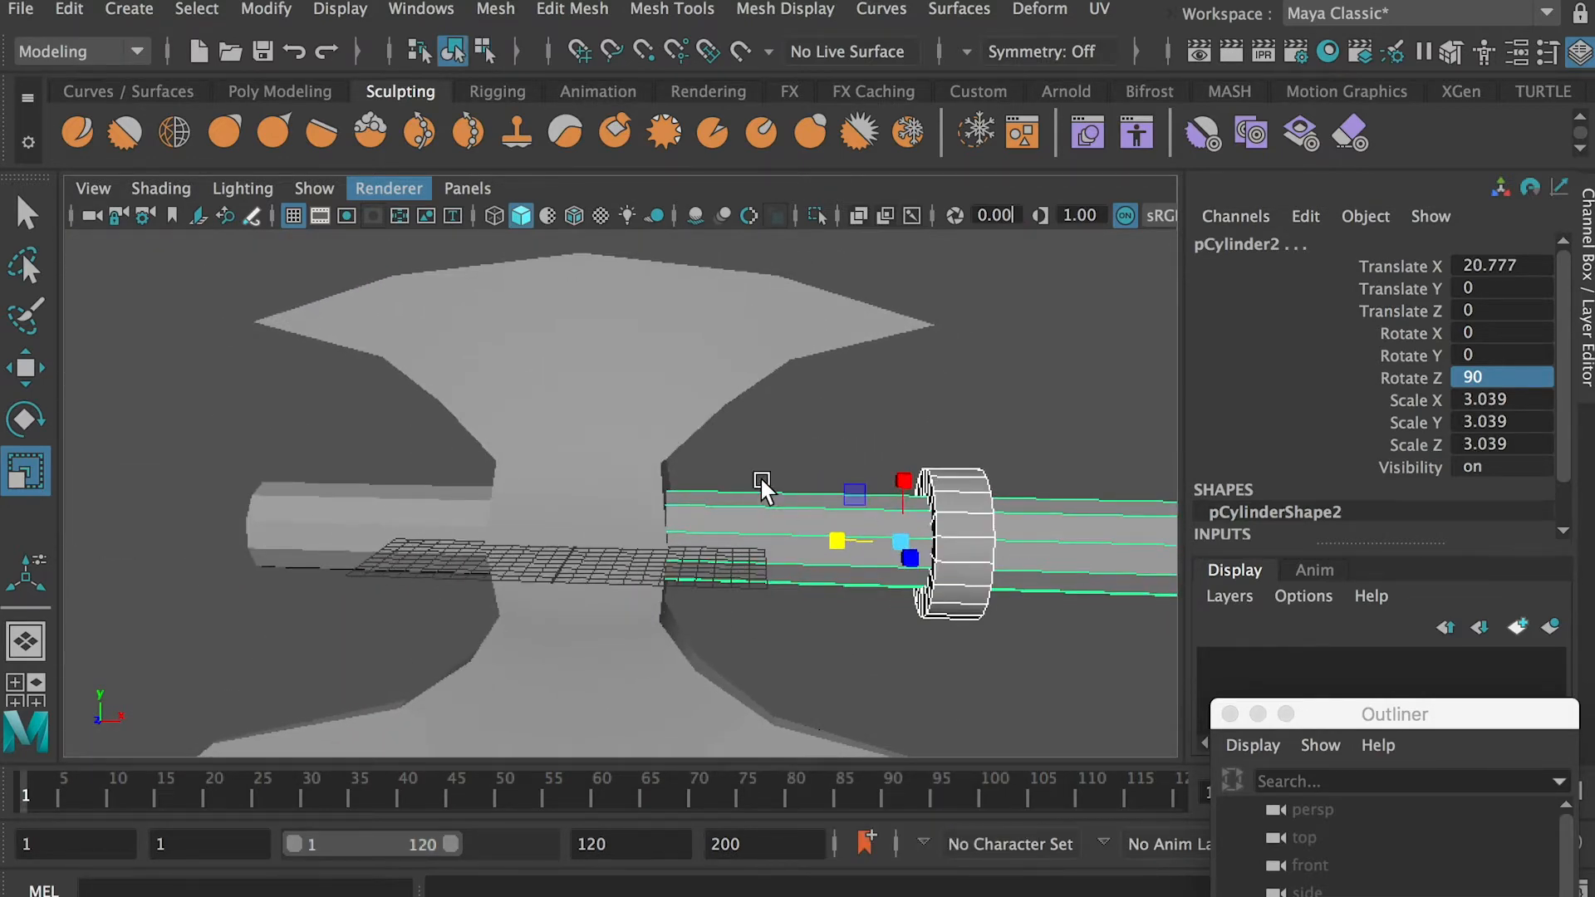
{"action": "middle_click_drag", "start_coordinate": [1005, 540], "coordinate": [681, 520], "text": "alt"}
{"action": "right_click_drag", "start_coordinate": [775, 418], "coordinate": [705, 459], "text": "shift"}
{"action": "left_click", "coordinate": [1298, 482]}
{"action": "left_click", "coordinate": [1002, 304]}
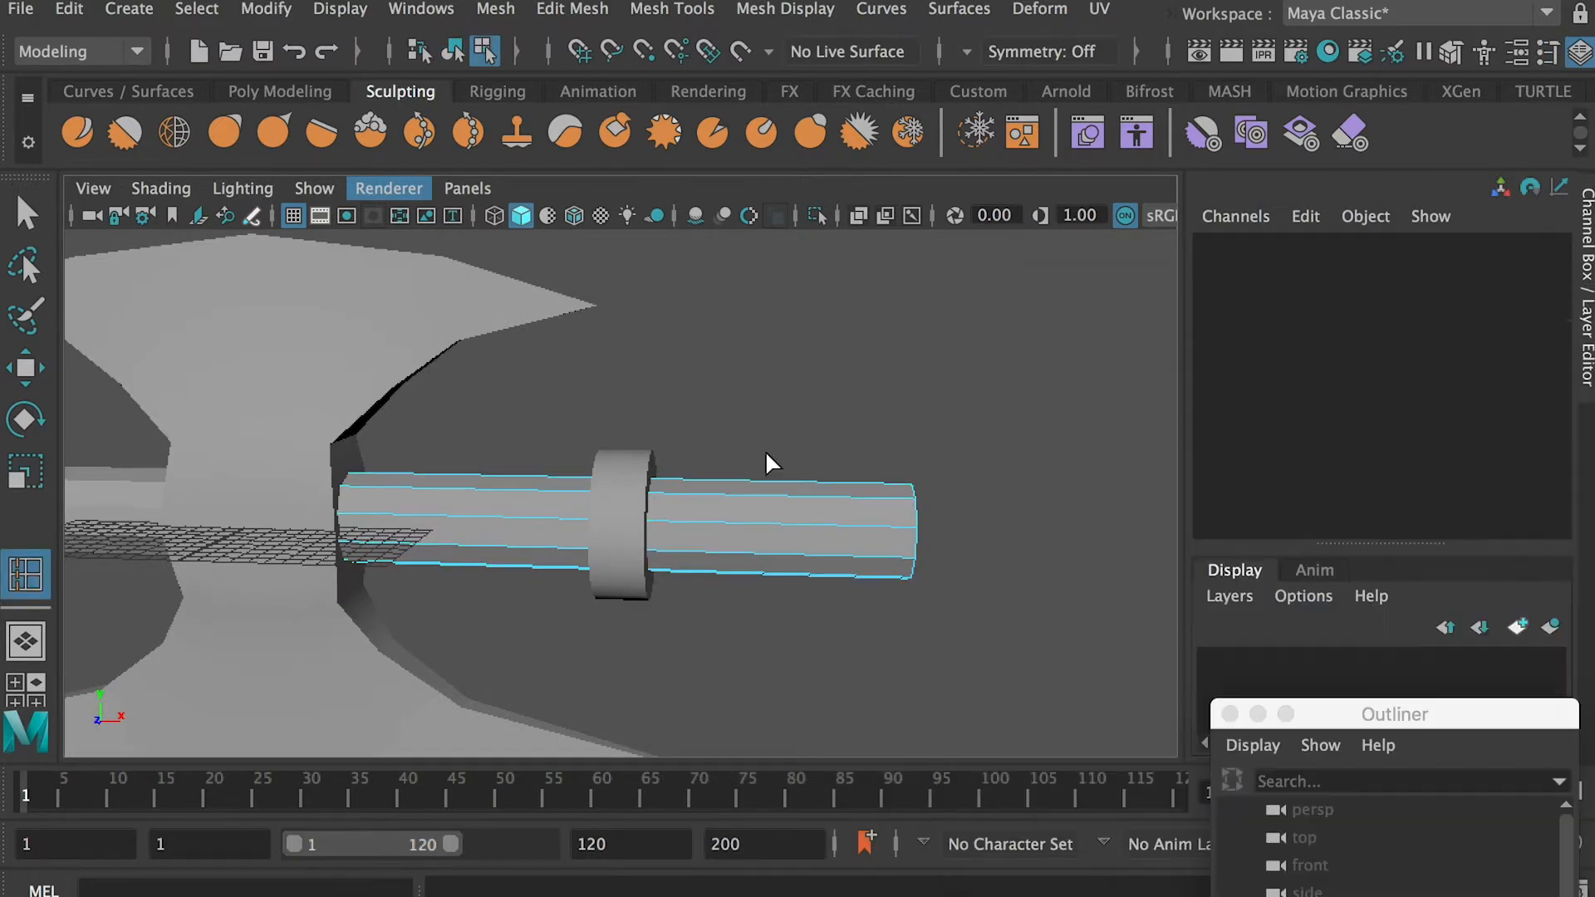
{"action": "left_click", "coordinate": [743, 496]}
{"action": "left_click", "coordinate": [844, 496]}
Scale up the edge loops at the shaft's outer end to flare it into a pommel, and return to object mode
{"action": "key", "text": "q"}
{"action": "left_click_drag", "start_coordinate": [869, 499], "coordinate": [781, 562], "text": "alt"}
{"action": "key", "text": "e"}
{"action": "key", "text": "r"}
{"action": "left_click_drag", "start_coordinate": [780, 562], "coordinate": [831, 544], "text": "alt"}
{"action": "double_click", "coordinate": [733, 540]}
{"action": "left_click_drag", "start_coordinate": [734, 540], "coordinate": [721, 554], "text": "alt"}
{"action": "left_click_drag", "start_coordinate": [721, 554], "coordinate": [859, 534]}
{"action": "right_click_drag", "start_coordinate": [872, 459], "coordinate": [810, 458]}
{"action": "left_click_drag", "start_coordinate": [984, 407], "coordinate": [873, 617]}
{"action": "left_click_drag", "start_coordinate": [947, 613], "coordinate": [881, 627], "text": "alt"}
{"action": "left_click_drag", "start_coordinate": [789, 596], "coordinate": [568, 478], "text": "ctrl"}
{"action": "key", "text": "w"}
{"action": "scroll", "coordinate": [943, 613], "scroll_direction": "down", "scroll_amount": 5}
{"action": "left_click", "coordinate": [748, 641]}
{"action": "right_click_drag", "start_coordinate": [567, 479], "coordinate": [800, 371]}
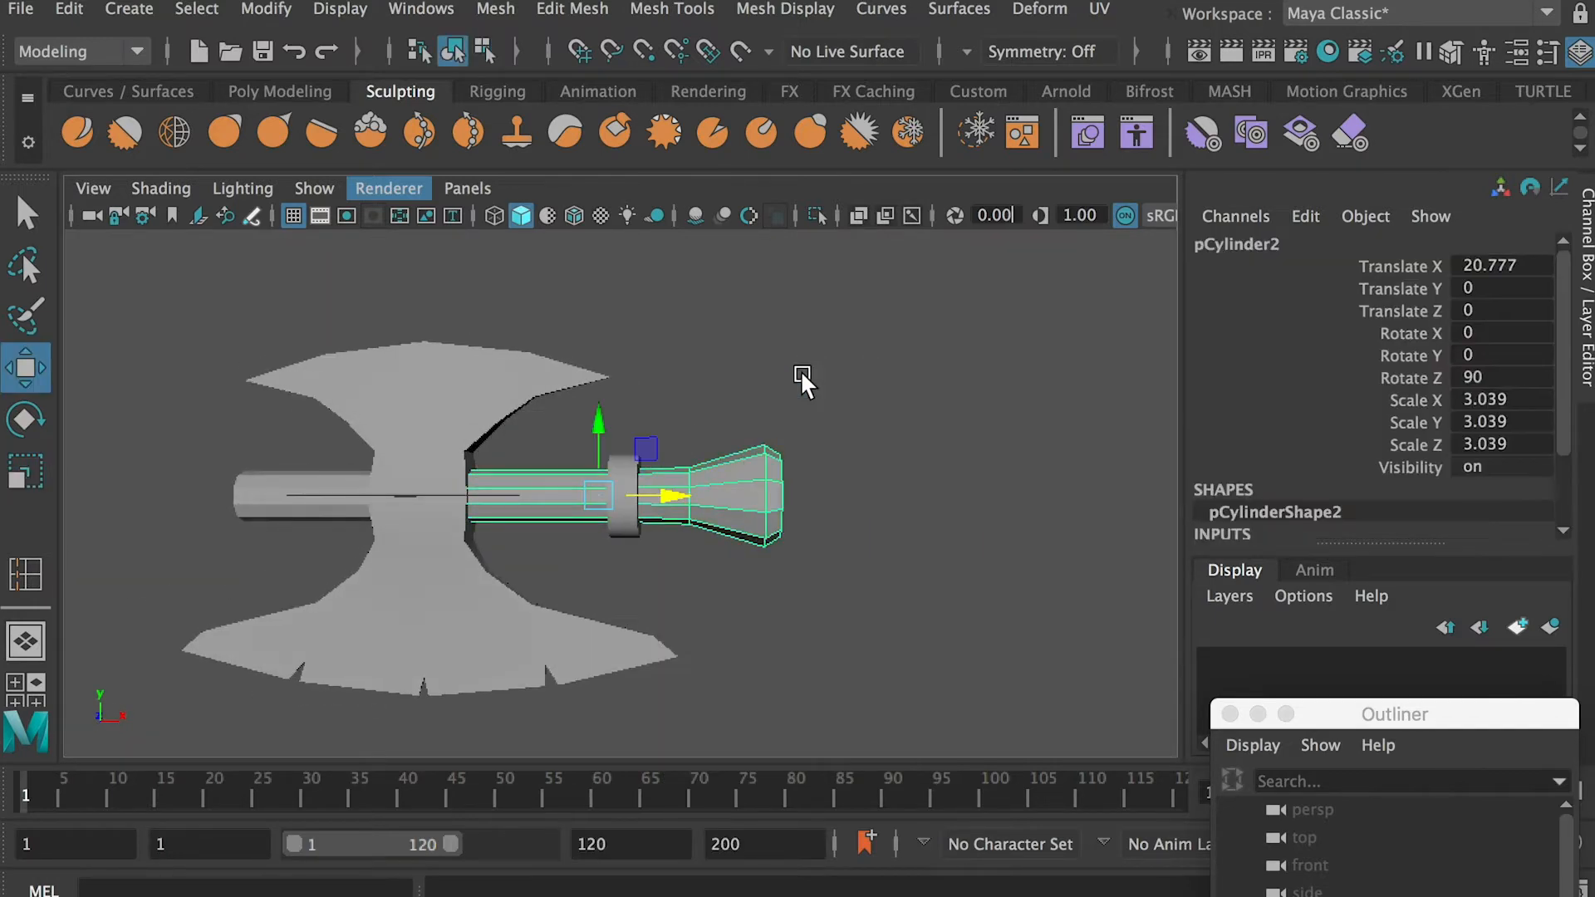
Insert another edge loop around the shaft between the collar and the start of the flared end
{"action": "left_click_drag", "start_coordinate": [800, 371], "coordinate": [854, 495], "text": "alt"}
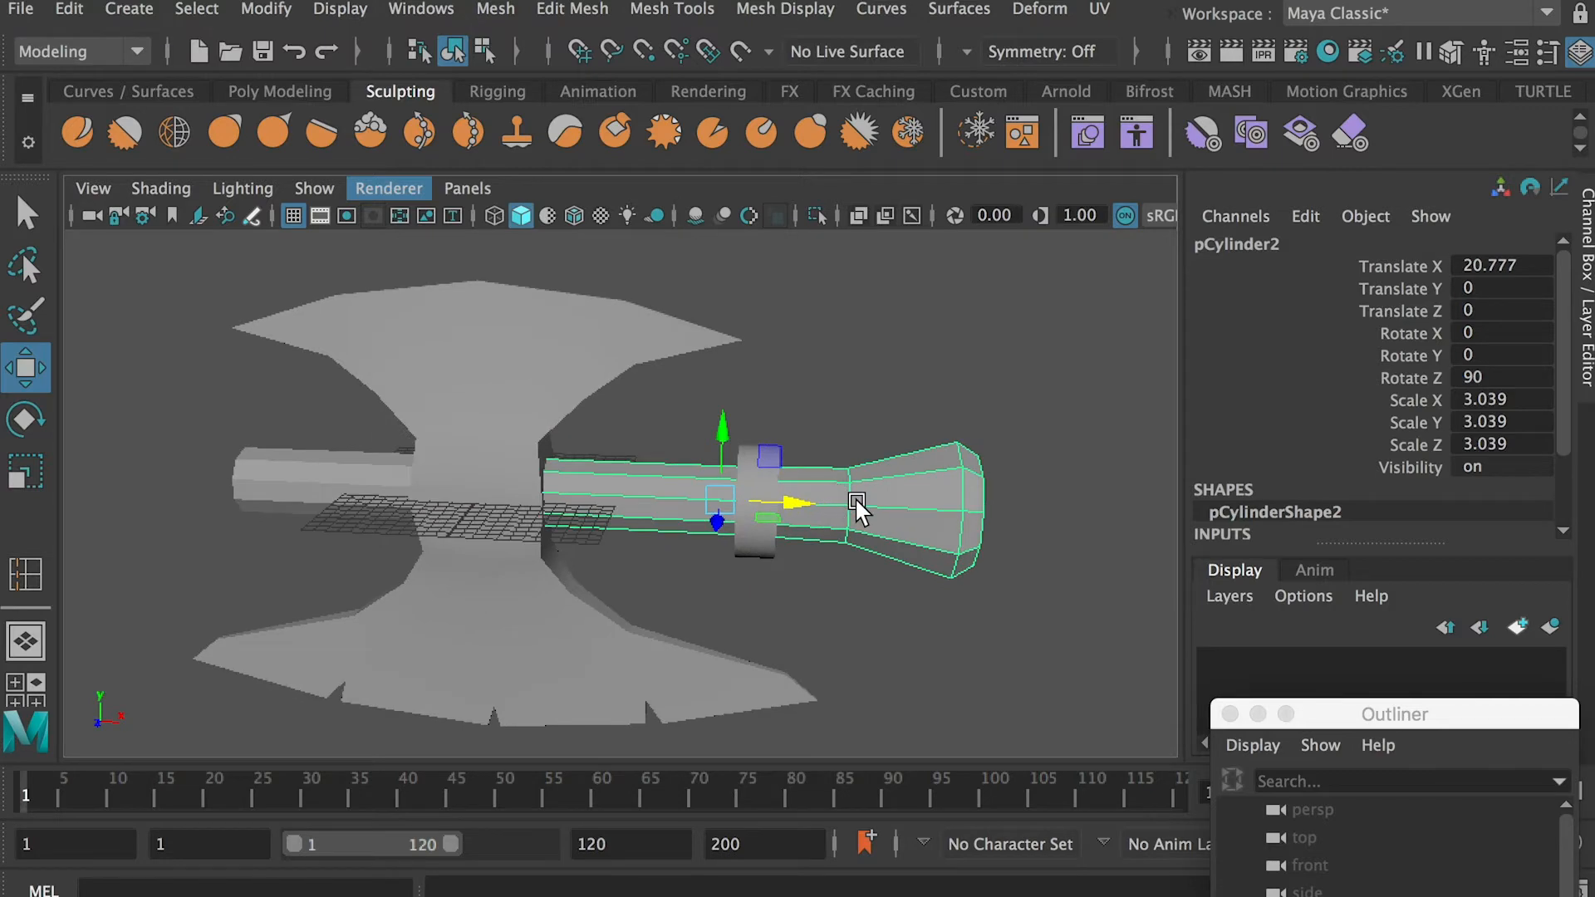
{"action": "scroll", "coordinate": [811, 455], "scroll_direction": "up", "scroll_amount": 5}
{"action": "left_click_drag", "start_coordinate": [926, 544], "coordinate": [820, 486], "text": "alt"}
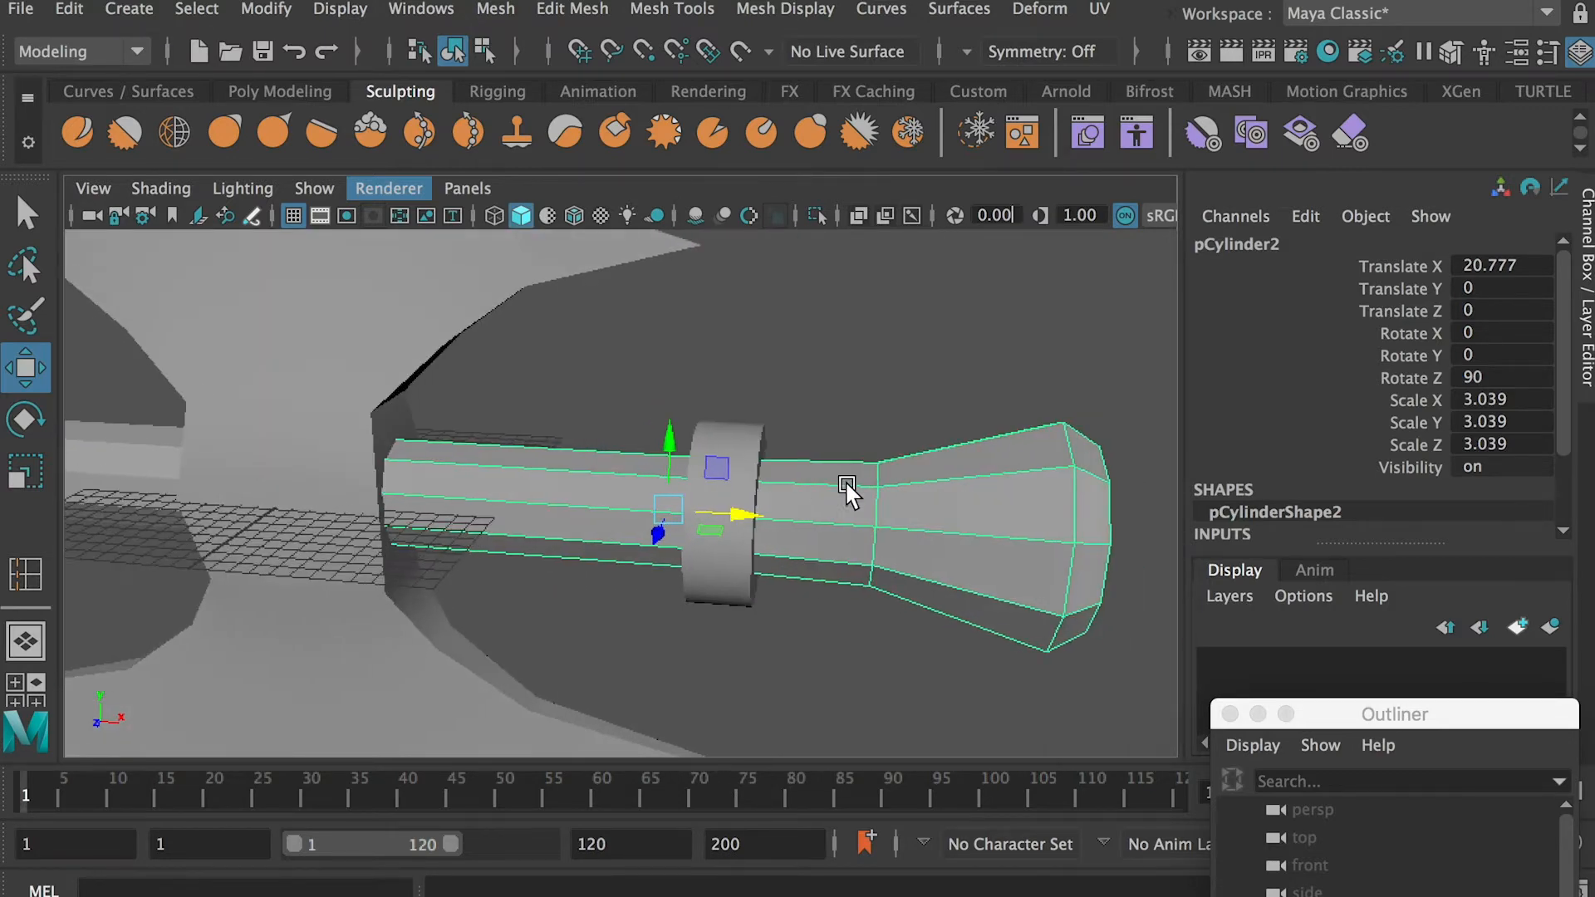
{"action": "right_click_drag", "start_coordinate": [820, 486], "coordinate": [805, 480], "text": "shift"}
{"action": "left_click_drag", "start_coordinate": [785, 485], "coordinate": [761, 491]}
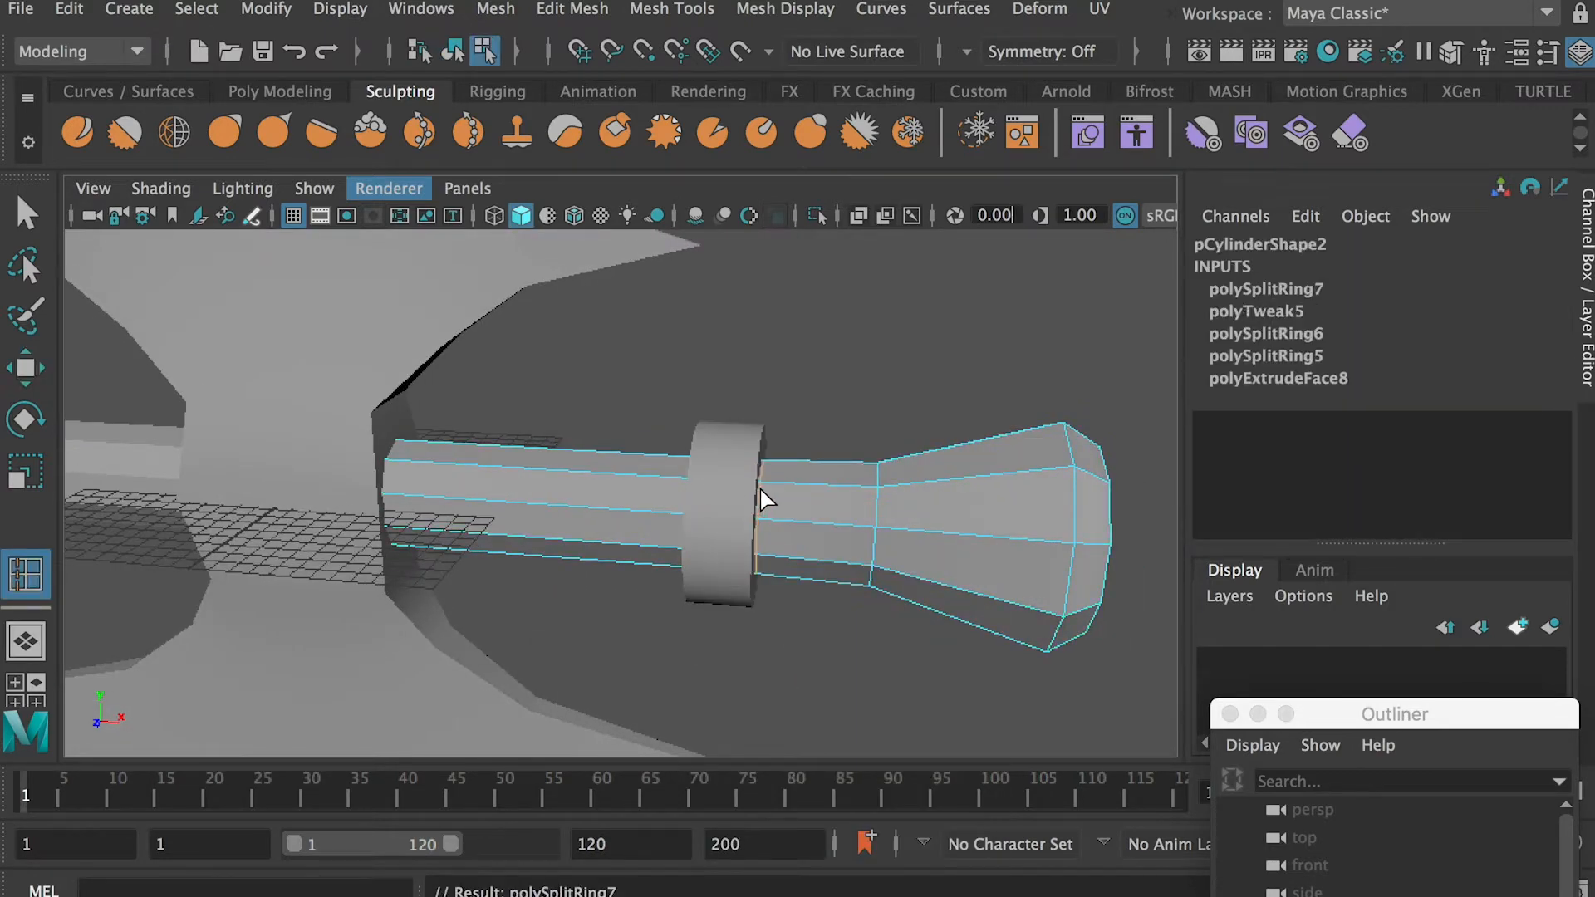
{"action": "key", "text": "ctrl+z"}
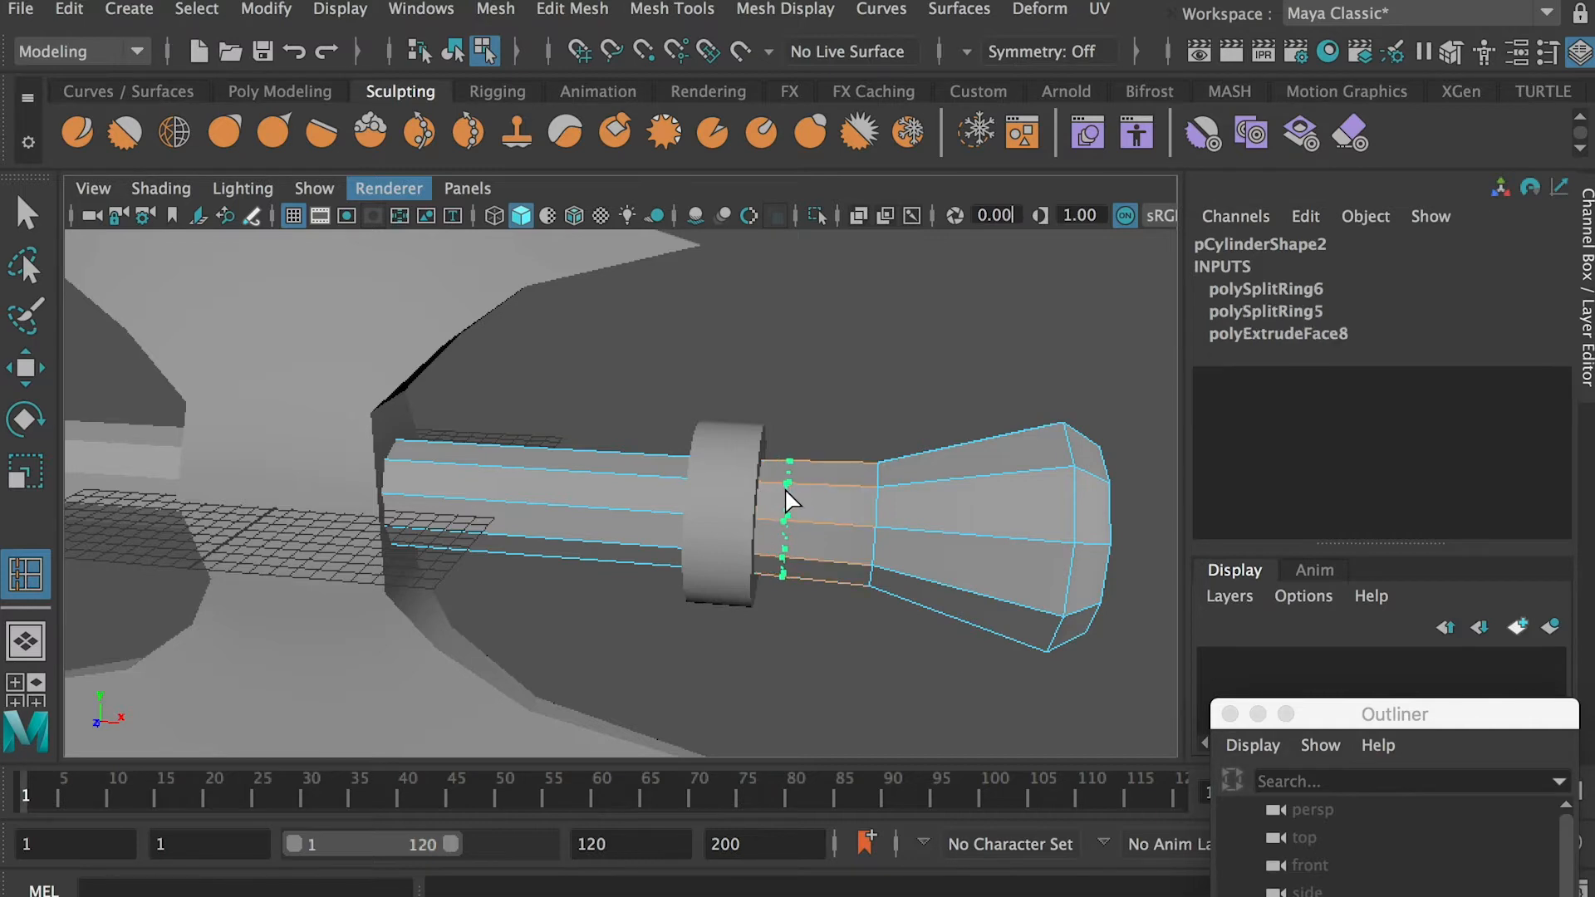
{"action": "left_click_drag", "start_coordinate": [785, 490], "coordinate": [785, 490]}
Scale an edge loop near the collar to refine the taper into the flared end, and return to object mode
{"action": "key", "text": "q"}
{"action": "left_click_drag", "start_coordinate": [910, 522], "coordinate": [835, 556], "text": "alt"}
{"action": "double_click", "coordinate": [810, 583]}
{"action": "key", "text": "r"}
{"action": "left_click_drag", "start_coordinate": [822, 594], "coordinate": [960, 616]}
{"action": "key", "text": "w"}
{"action": "left_click", "coordinate": [962, 626]}
{"action": "right_click_drag", "start_coordinate": [962, 626], "coordinate": [742, 565], "text": "alt"}
Duplicate the collar and move the copy along X to about -22.63, at the end of the opposite shaft piece
{"action": "middle_click_drag", "start_coordinate": [425, 475], "coordinate": [766, 450], "text": "alt"}
{"action": "right_click_drag", "start_coordinate": [766, 450], "coordinate": [749, 457], "text": "alt"}
{"action": "left_click", "coordinate": [1074, 430]}
{"action": "right_click_drag", "start_coordinate": [1017, 406], "coordinate": [1101, 357]}
{"action": "left_click", "coordinate": [1073, 476]}
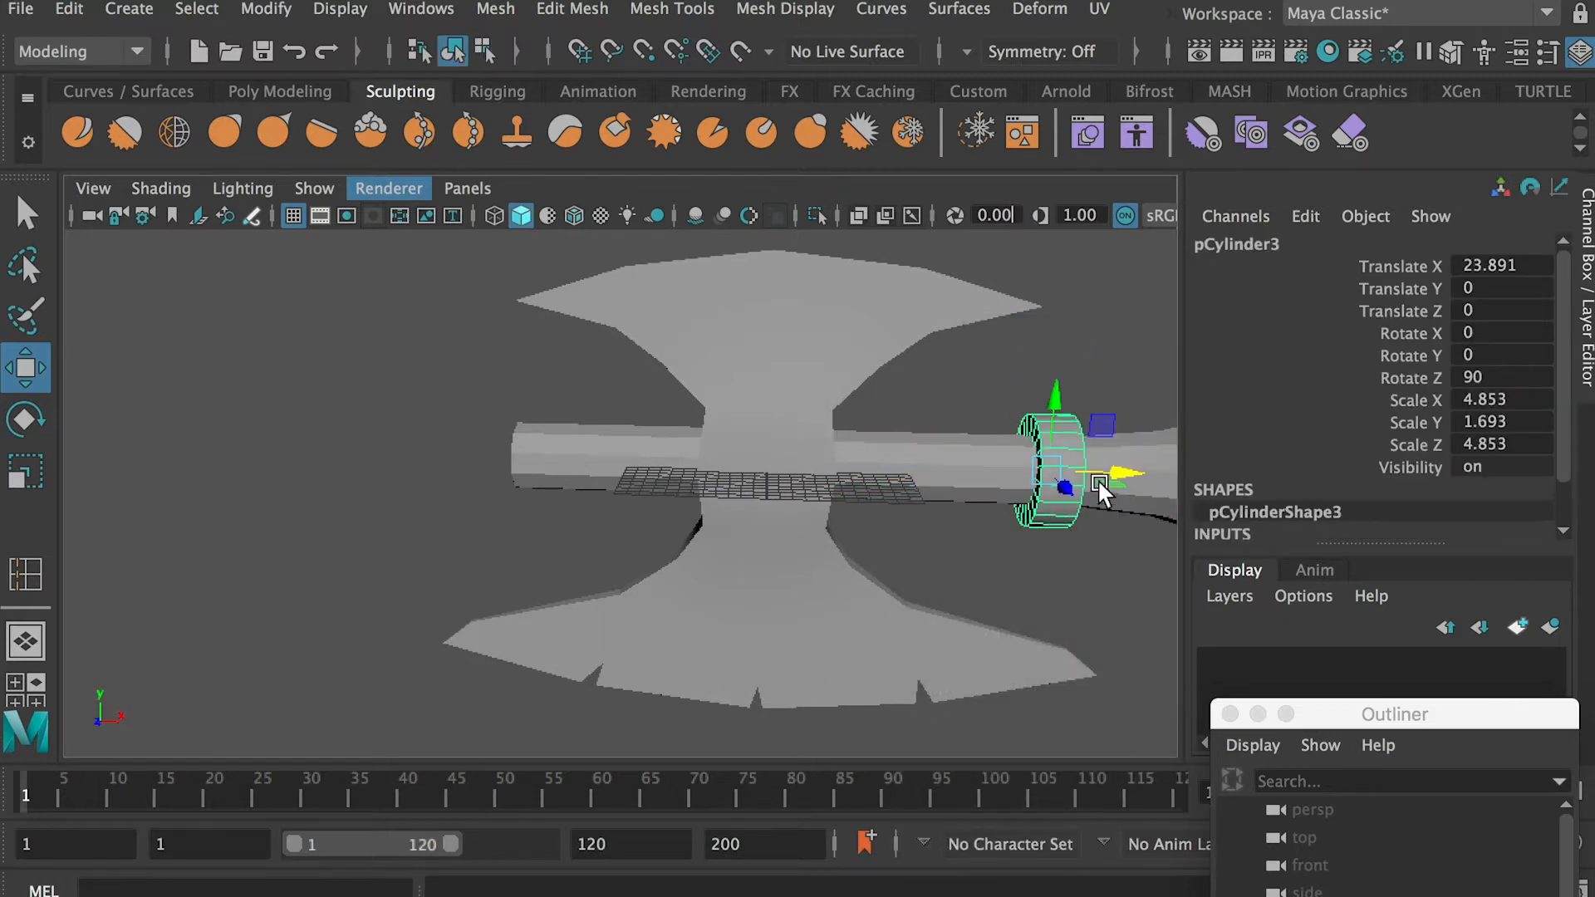
{"action": "left_click_drag", "start_coordinate": [1350, 713], "coordinate": [1355, 369]}
{"action": "left_click_drag", "start_coordinate": [1063, 489], "coordinate": [581, 460]}
{"action": "left_click_drag", "start_coordinate": [581, 460], "coordinate": [493, 422], "text": "alt"}
{"action": "scroll", "coordinate": [494, 422], "scroll_direction": "down", "scroll_amount": 5}
{"action": "scroll", "coordinate": [656, 472], "scroll_direction": "up", "scroll_amount": 5}
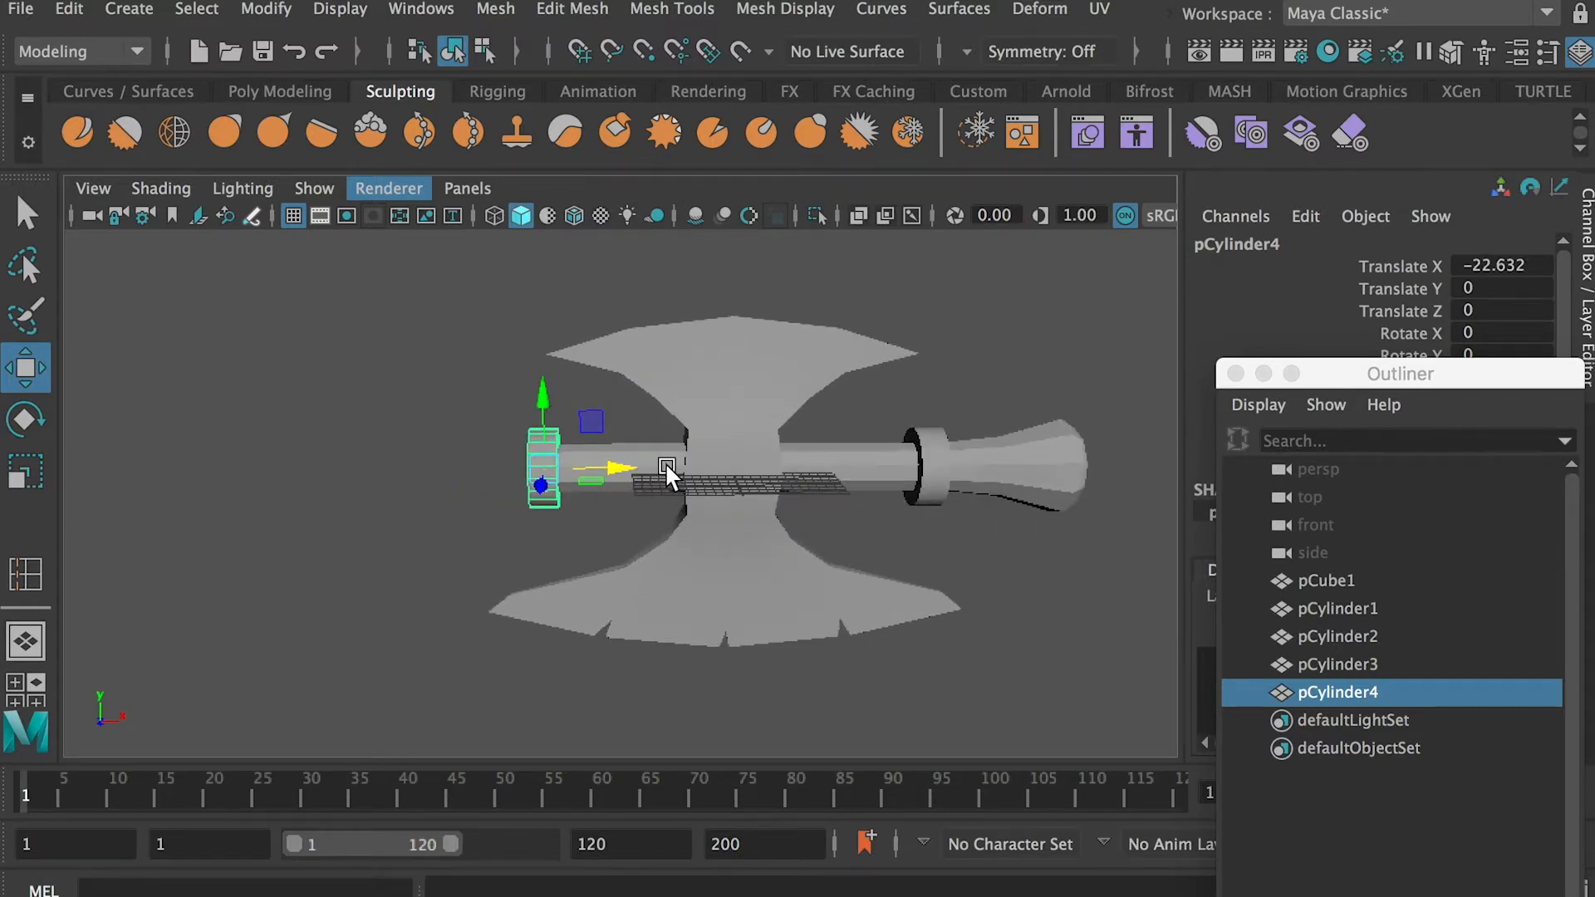
Extrude the outer end faces of the opposite shaft piece past its collar by a thickness of about 30.5
{"action": "left_click", "coordinate": [665, 465]}
{"action": "scroll", "coordinate": [668, 499], "scroll_direction": "up", "scroll_amount": 4}
{"action": "right_click_drag", "start_coordinate": [584, 424], "coordinate": [553, 492]}
{"action": "left_click_drag", "start_coordinate": [620, 319], "coordinate": [268, 652]}
{"action": "left_click_drag", "start_coordinate": [662, 338], "coordinate": [597, 579], "text": "ctrl"}
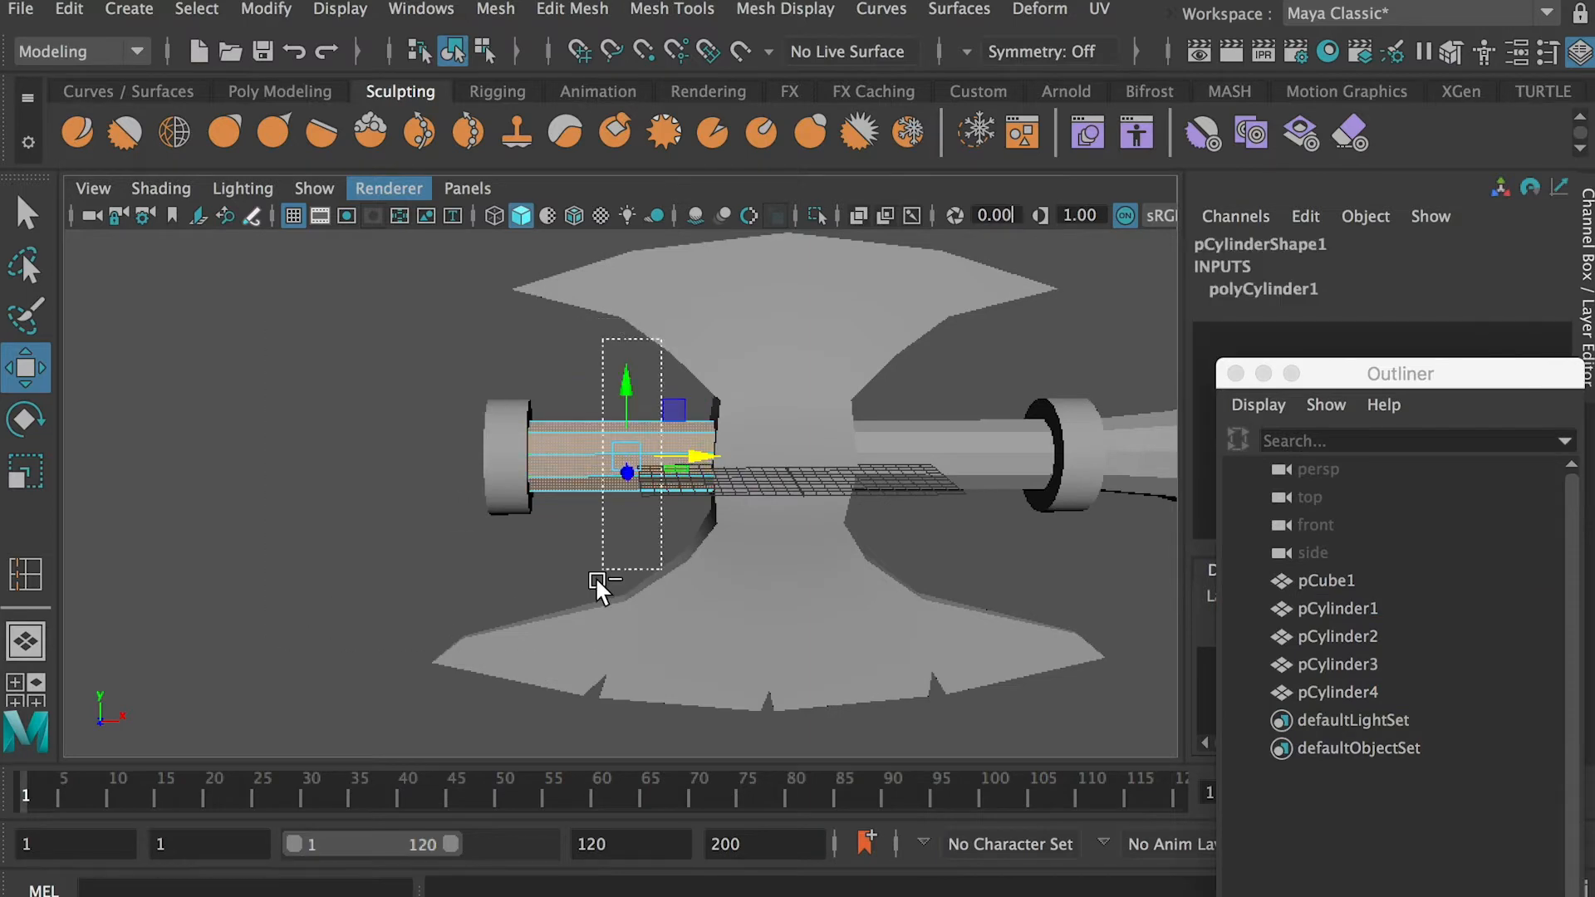
{"action": "left_click", "coordinate": [572, 8]}
{"action": "left_click", "coordinate": [648, 268]}
{"action": "middle_click_drag", "start_coordinate": [606, 465], "coordinate": [775, 511]}
{"action": "scroll", "coordinate": [775, 512], "scroll_direction": "down", "scroll_amount": 3}
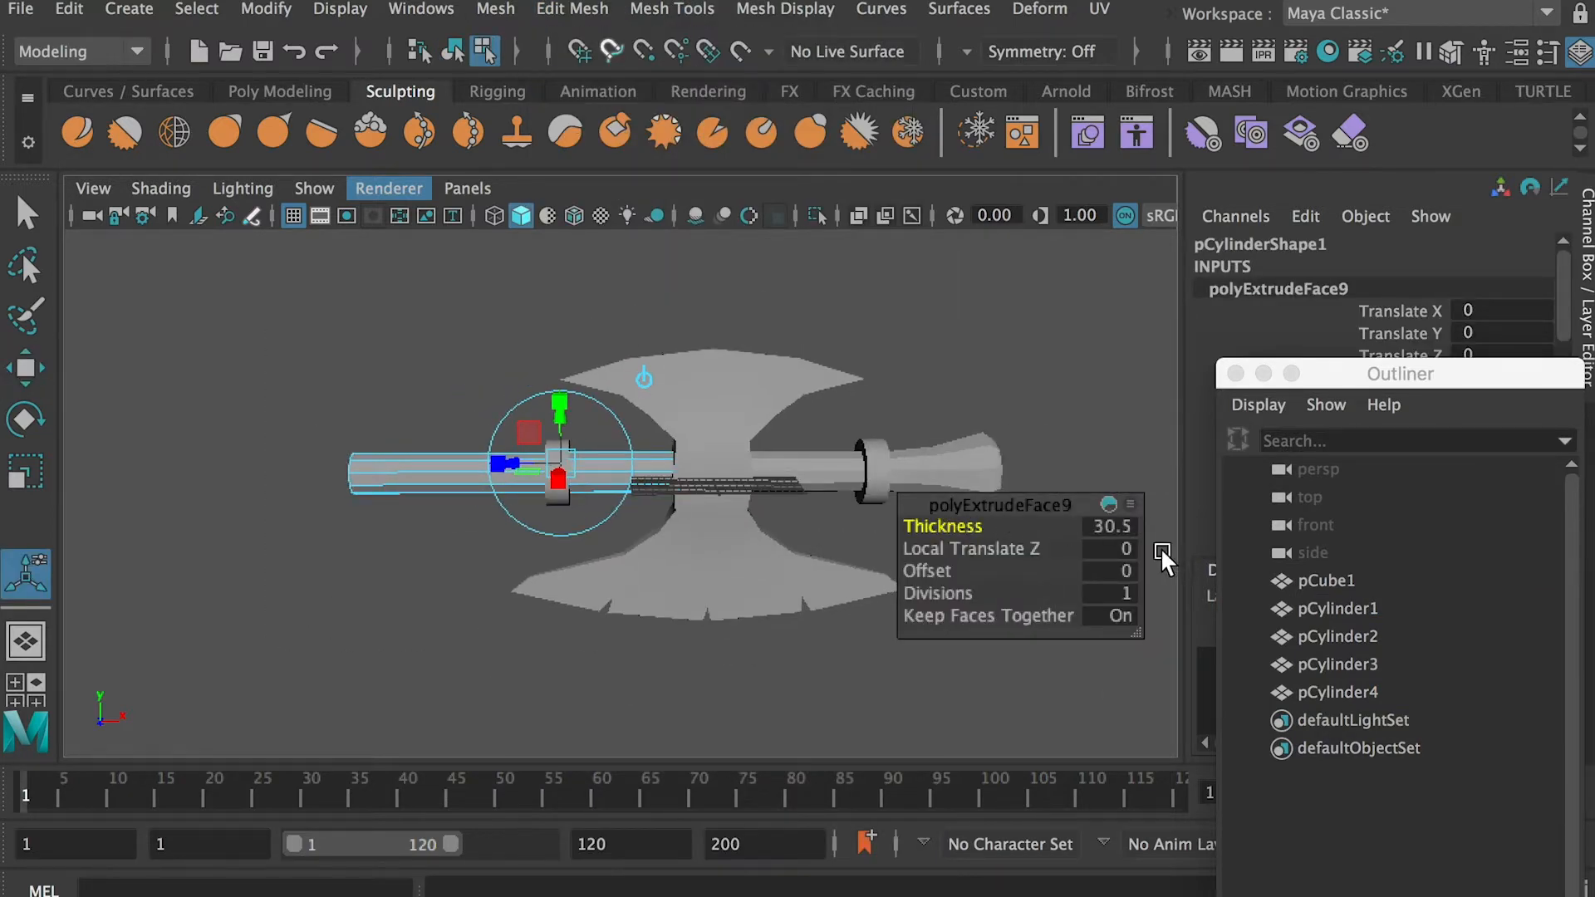
{"action": "scroll", "coordinate": [407, 544], "scroll_direction": "up", "scroll_amount": 3}
{"action": "scroll", "coordinate": [407, 544], "scroll_direction": "down", "scroll_amount": 4}
{"action": "left_click_drag", "start_coordinate": [407, 544], "coordinate": [328, 517], "text": "alt"}
{"action": "middle_click_drag", "start_coordinate": [328, 517], "coordinate": [355, 544], "text": "alt"}
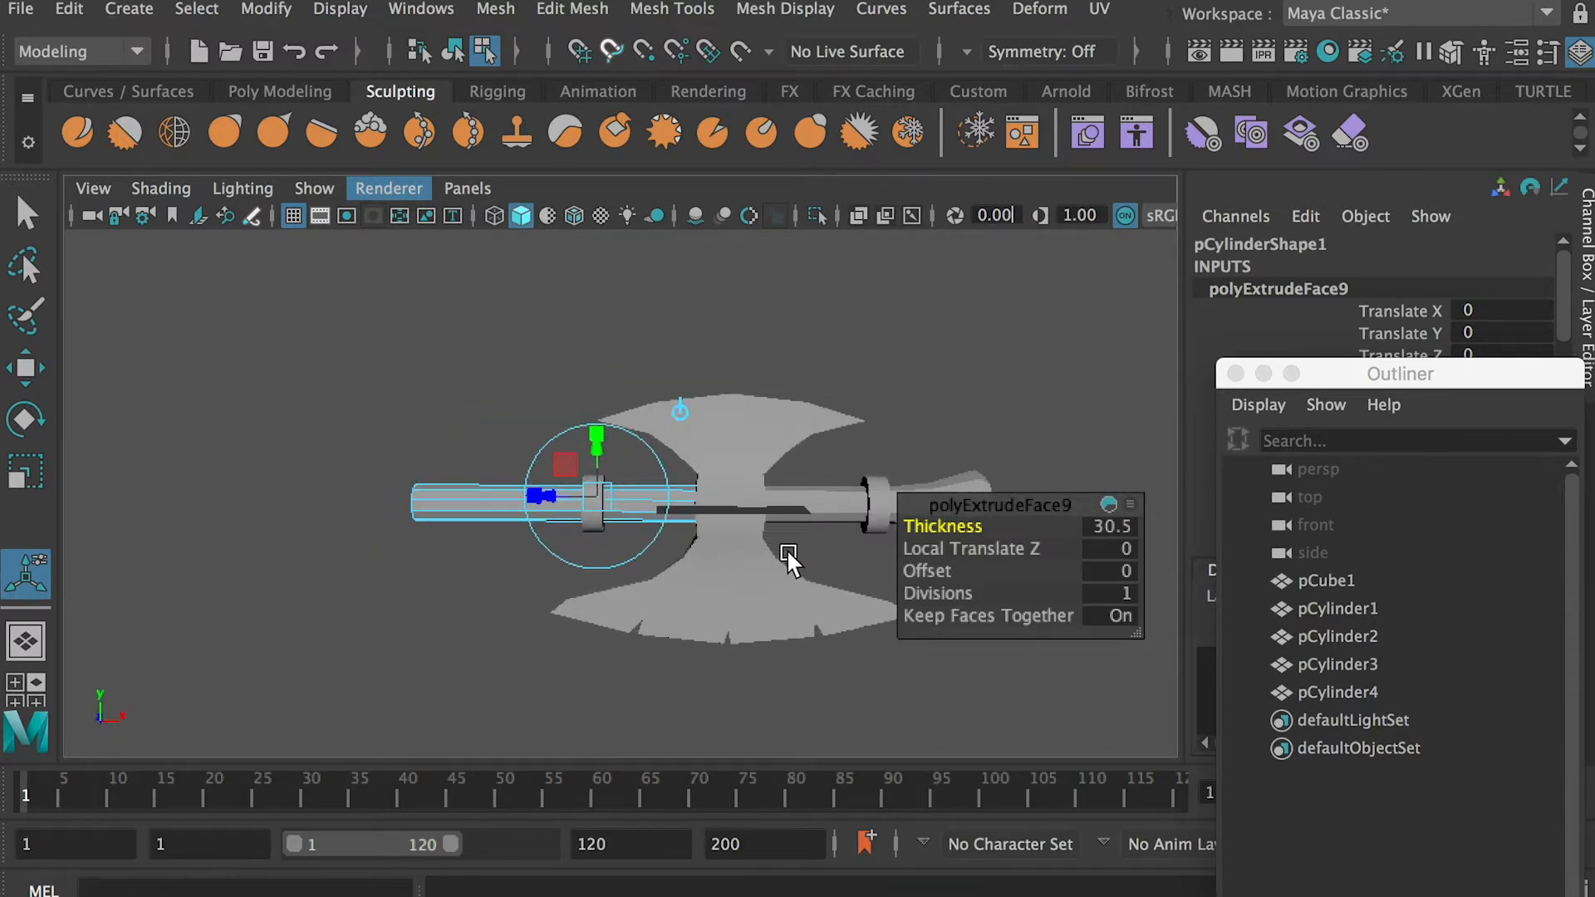
{"action": "middle_click_drag", "start_coordinate": [786, 550], "coordinate": [674, 563], "text": "alt"}
Extrude the long shaft's end again by about 4.1 and tilt it slightly upward in the front view
{"action": "left_click_drag", "start_coordinate": [939, 528], "coordinate": [973, 529]}
{"action": "scroll", "coordinate": [291, 554], "scroll_direction": "up", "scroll_amount": 3}
{"action": "left_click_drag", "start_coordinate": [929, 527], "coordinate": [1042, 527]}
{"action": "middle_click_drag", "start_coordinate": [481, 512], "coordinate": [631, 544], "text": "alt"}
{"action": "left_click_drag", "start_coordinate": [938, 528], "coordinate": [911, 529]}
{"action": "key", "text": "space"}
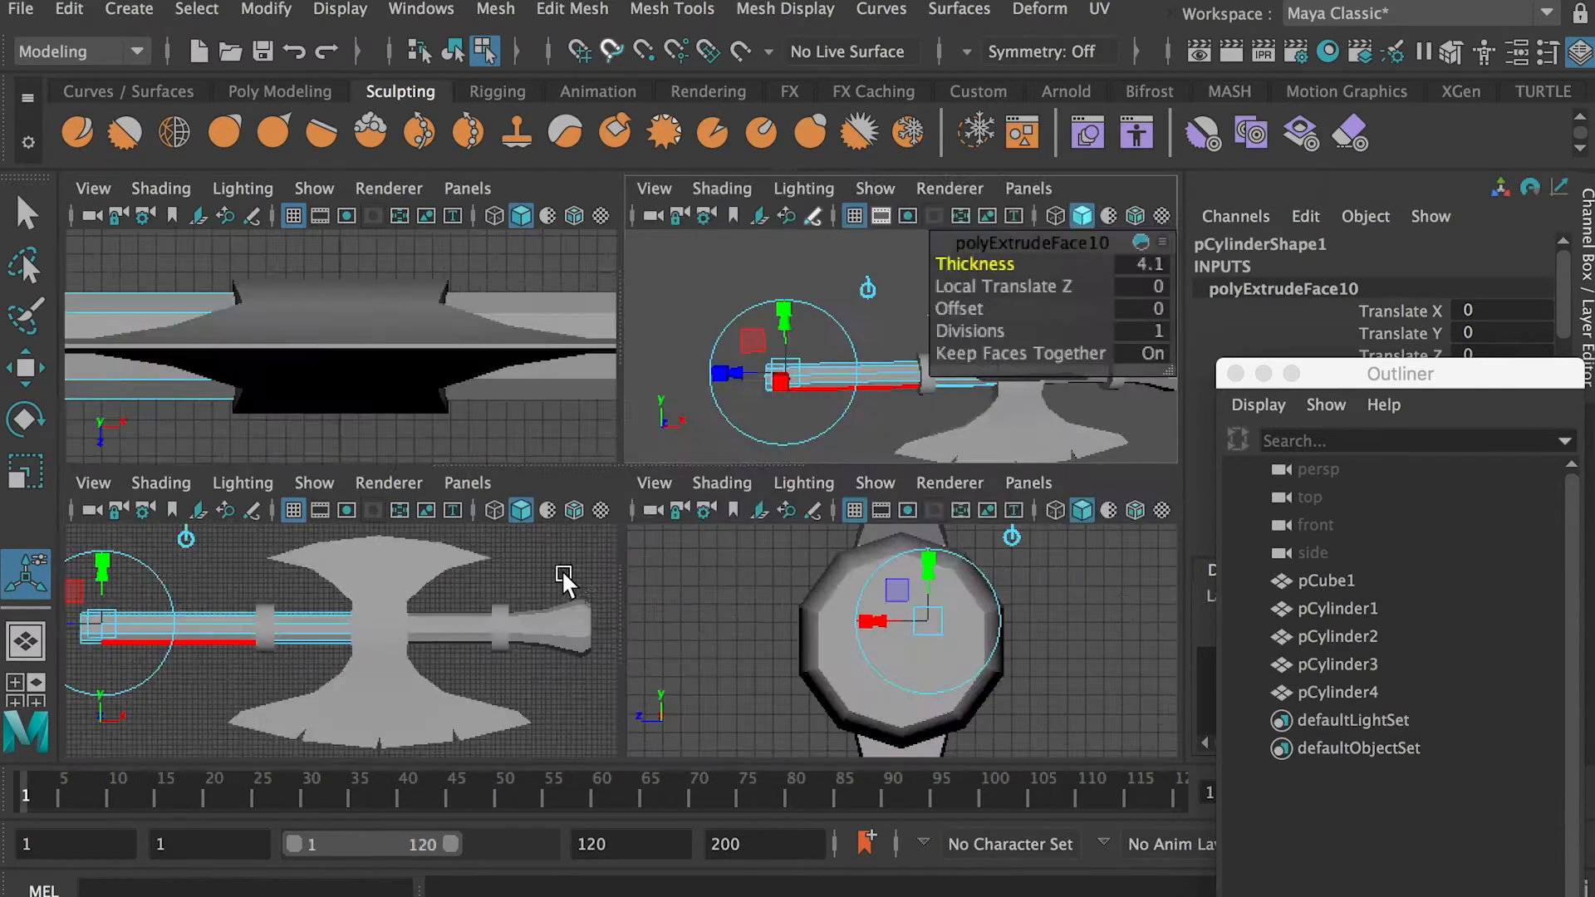
{"action": "key", "text": "space"}
{"action": "middle_click_drag", "start_coordinate": [402, 502], "coordinate": [812, 503], "text": "alt"}
{"action": "scroll", "coordinate": [557, 396], "scroll_direction": "up", "scroll_amount": 4}
{"action": "left_click_drag", "start_coordinate": [556, 392], "coordinate": [566, 384]}
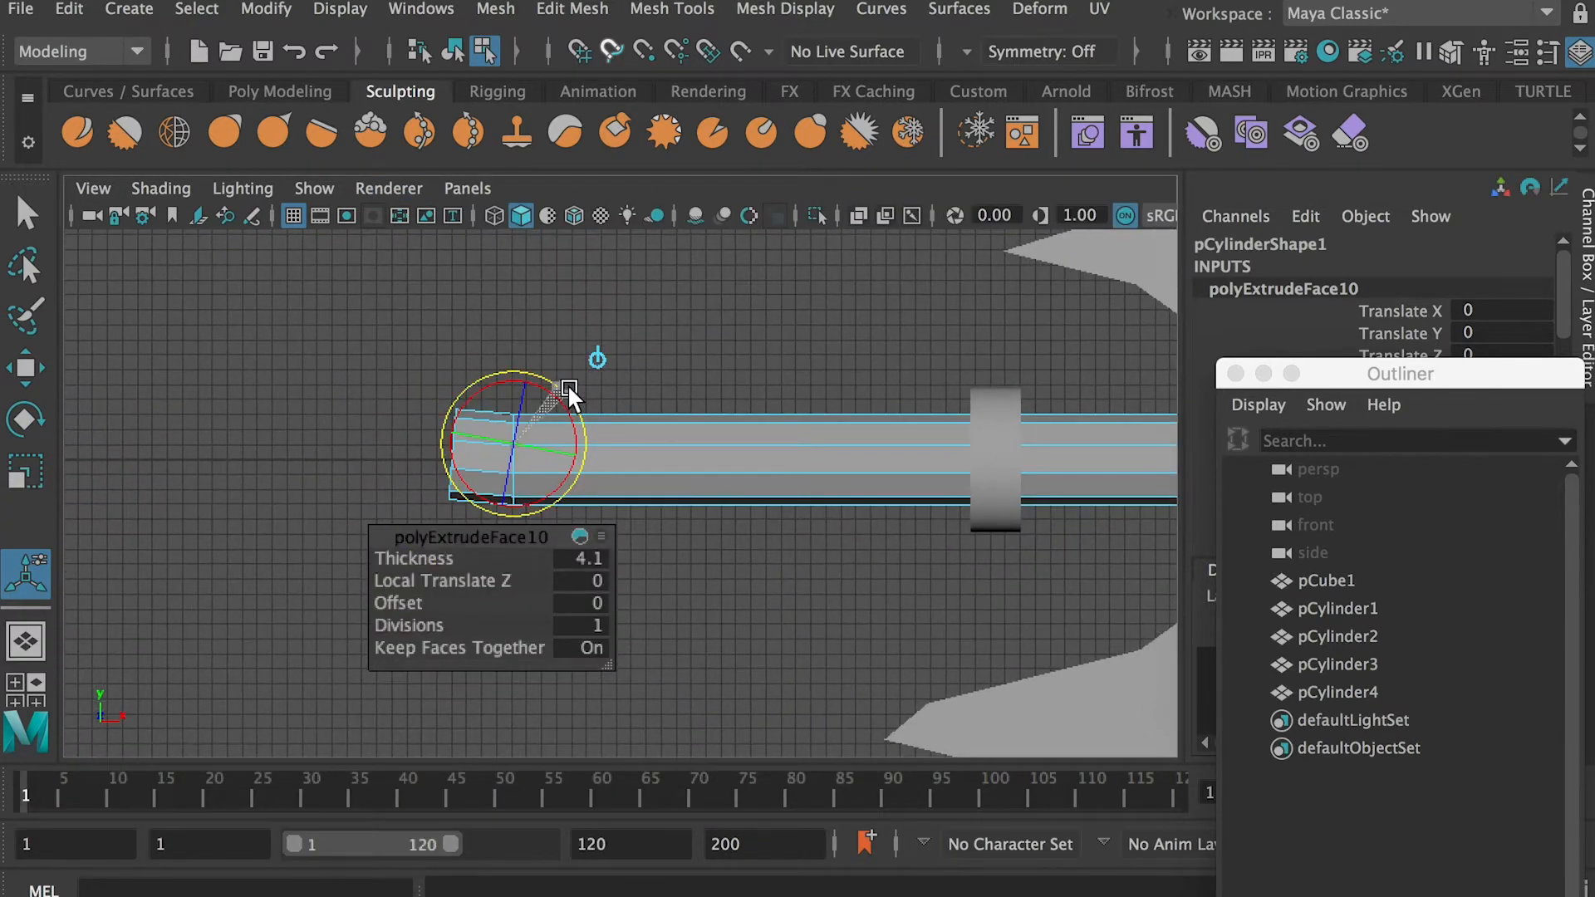
Extrude the tilted shaft end again to add a short segment to the handle's bend
{"action": "key", "text": "ctrl+e"}
{"action": "left_click_drag", "start_coordinate": [939, 530], "coordinate": [1333, 582]}
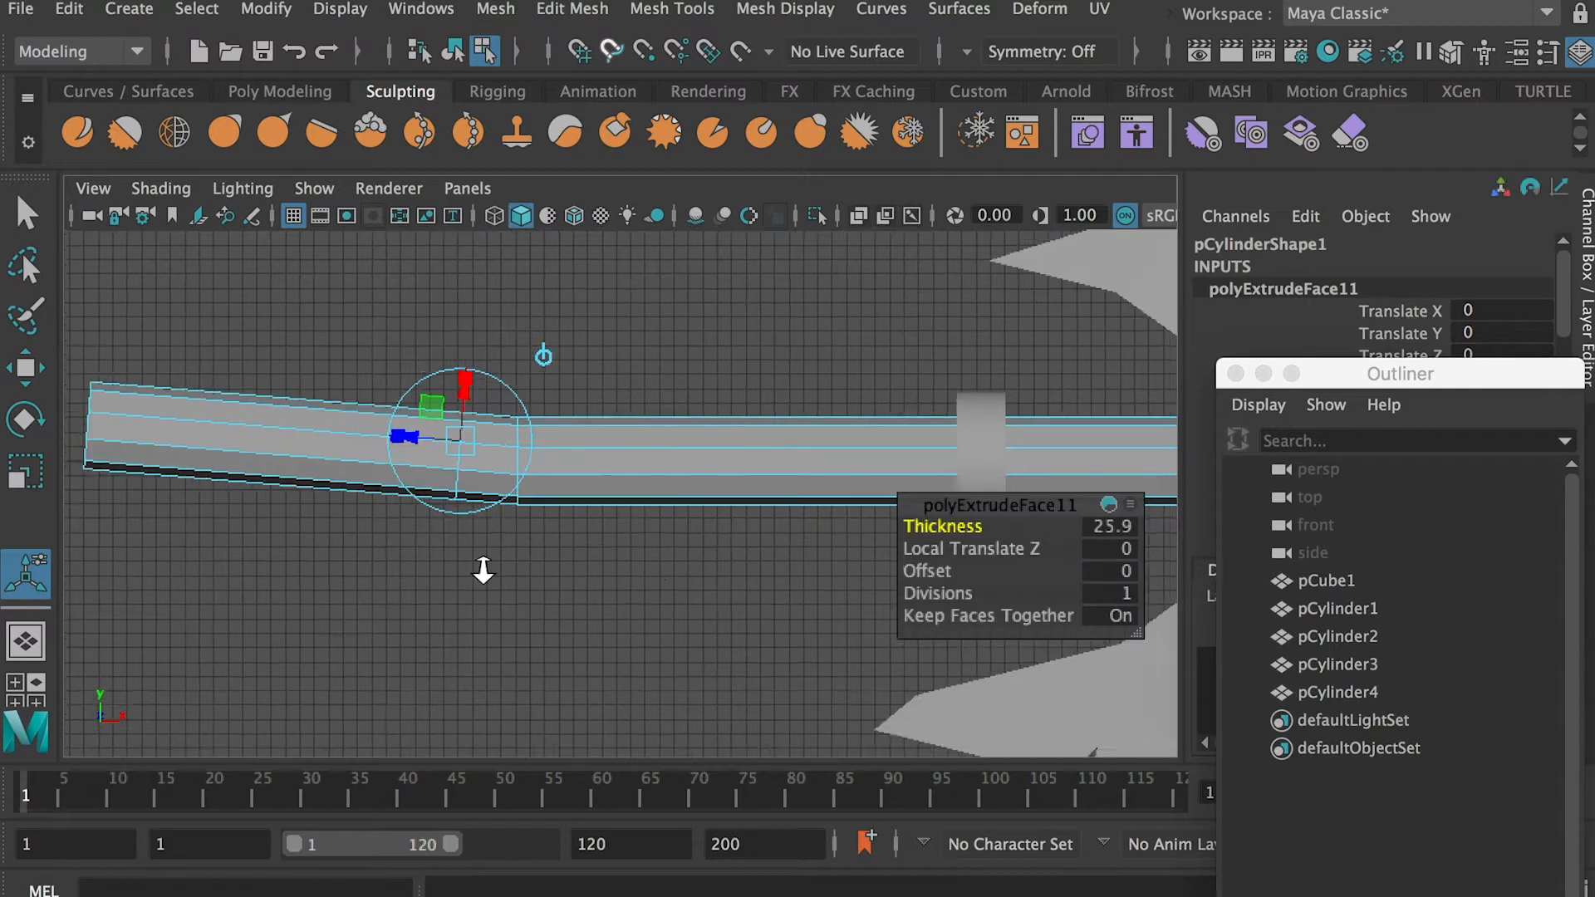
{"action": "scroll", "coordinate": [650, 565], "scroll_direction": "down", "scroll_amount": 4}
{"action": "middle_click_drag", "start_coordinate": [650, 565], "coordinate": [636, 637], "text": "alt"}
{"action": "key", "text": "ctrl+z"}
{"action": "left_click_drag", "start_coordinate": [947, 527], "coordinate": [1303, 579]}
Extrude the bent end to a thickness of 13 and rotate it to steepen the handle's upward curve
{"action": "key", "text": "ctrl+e"}
{"action": "right_click_drag", "start_coordinate": [618, 536], "coordinate": [283, 478], "text": "alt"}
{"action": "middle_click_drag", "start_coordinate": [646, 530], "coordinate": [572, 544], "text": "alt"}
{"action": "right_click_drag", "start_coordinate": [572, 545], "coordinate": [662, 605], "text": "alt"}
{"action": "key", "text": "ctrl+z"}
{"action": "left_click_drag", "start_coordinate": [949, 526], "coordinate": [972, 524]}
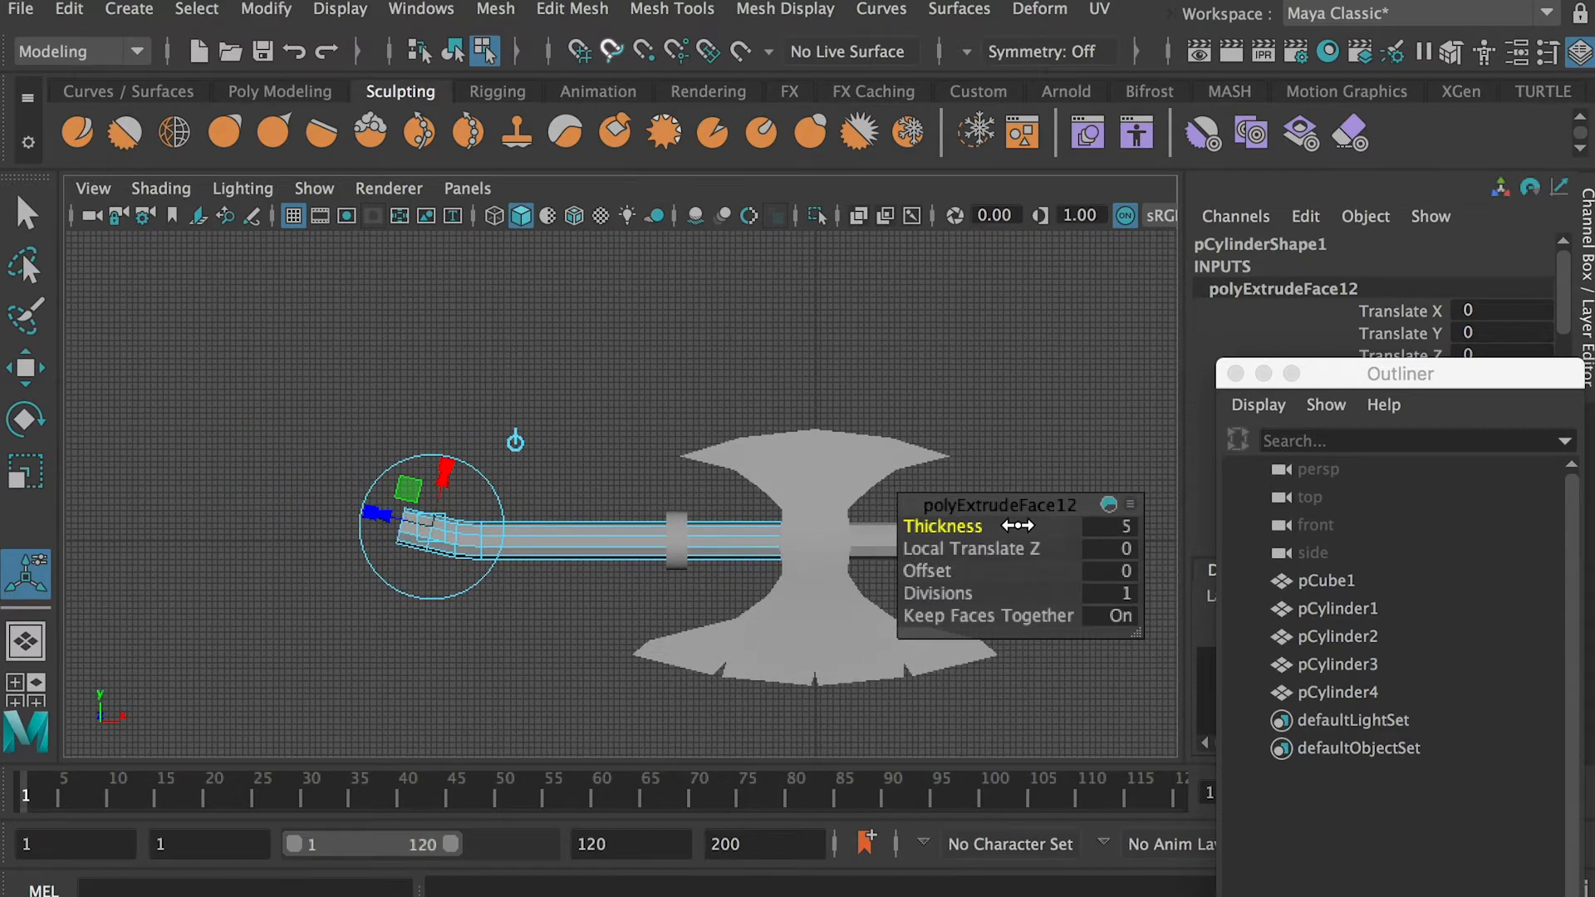
{"action": "left_click_drag", "start_coordinate": [947, 527], "coordinate": [1037, 533]}
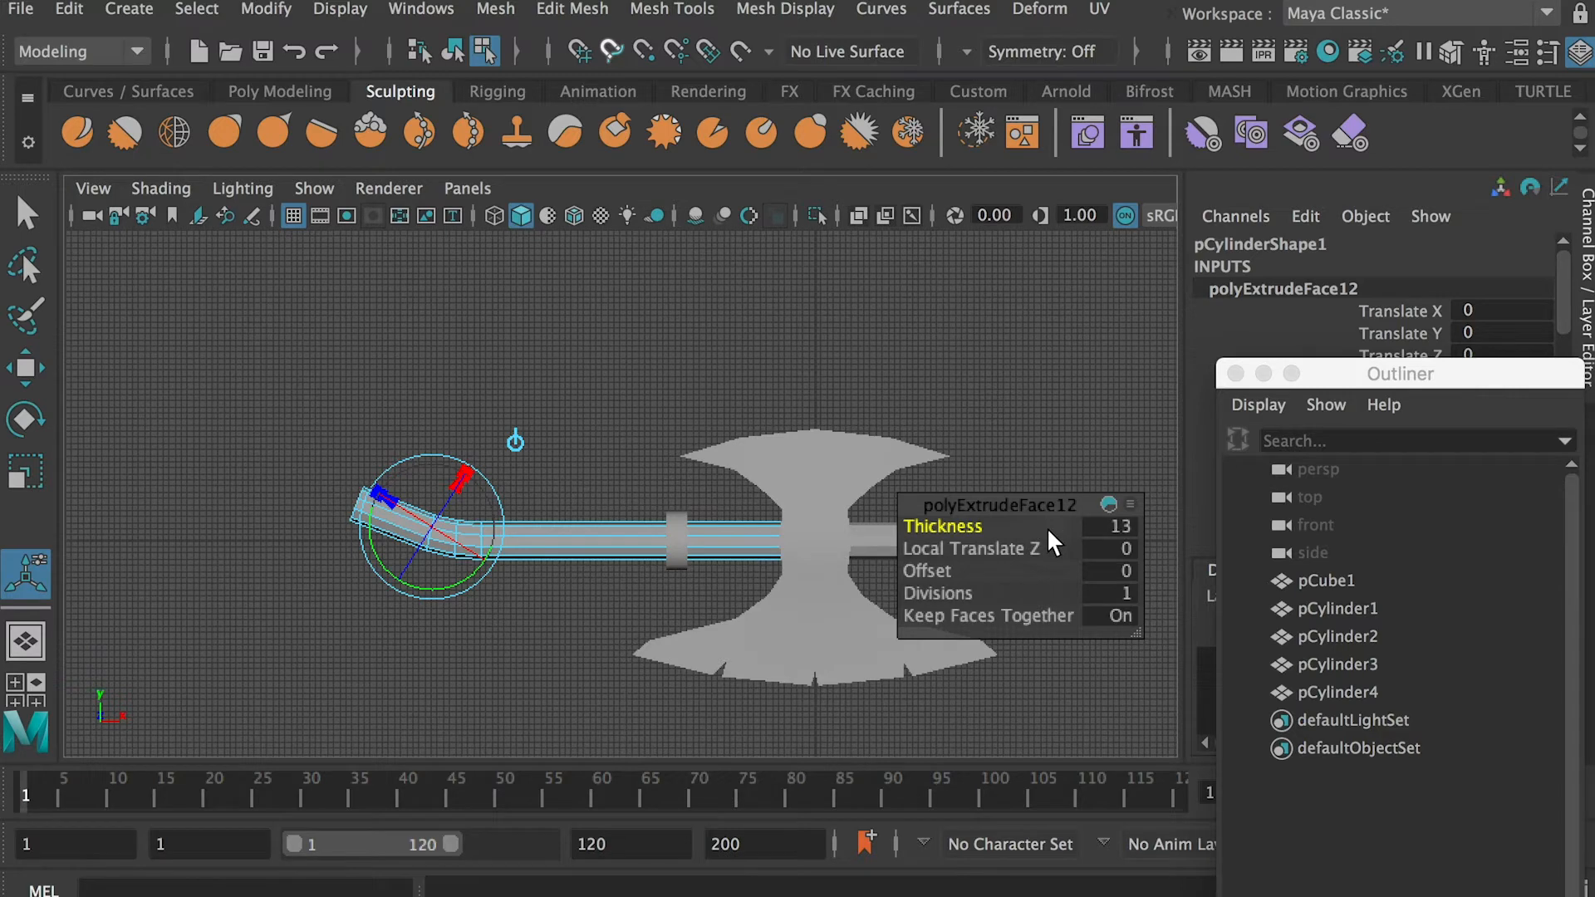
Extrude the handle's end further along the upward slope and adjust the angle of its end
{"action": "key", "text": "ctrl+e"}
{"action": "left_click_drag", "start_coordinate": [963, 528], "coordinate": [1006, 532]}
{"action": "left_click_drag", "start_coordinate": [419, 459], "coordinate": [414, 453]}
{"action": "left_click_drag", "start_coordinate": [957, 527], "coordinate": [985, 532]}
Extrude another handle segment with a thickness of about 21.8 and rotate it closer to level
{"action": "key", "text": "ctrl+e"}
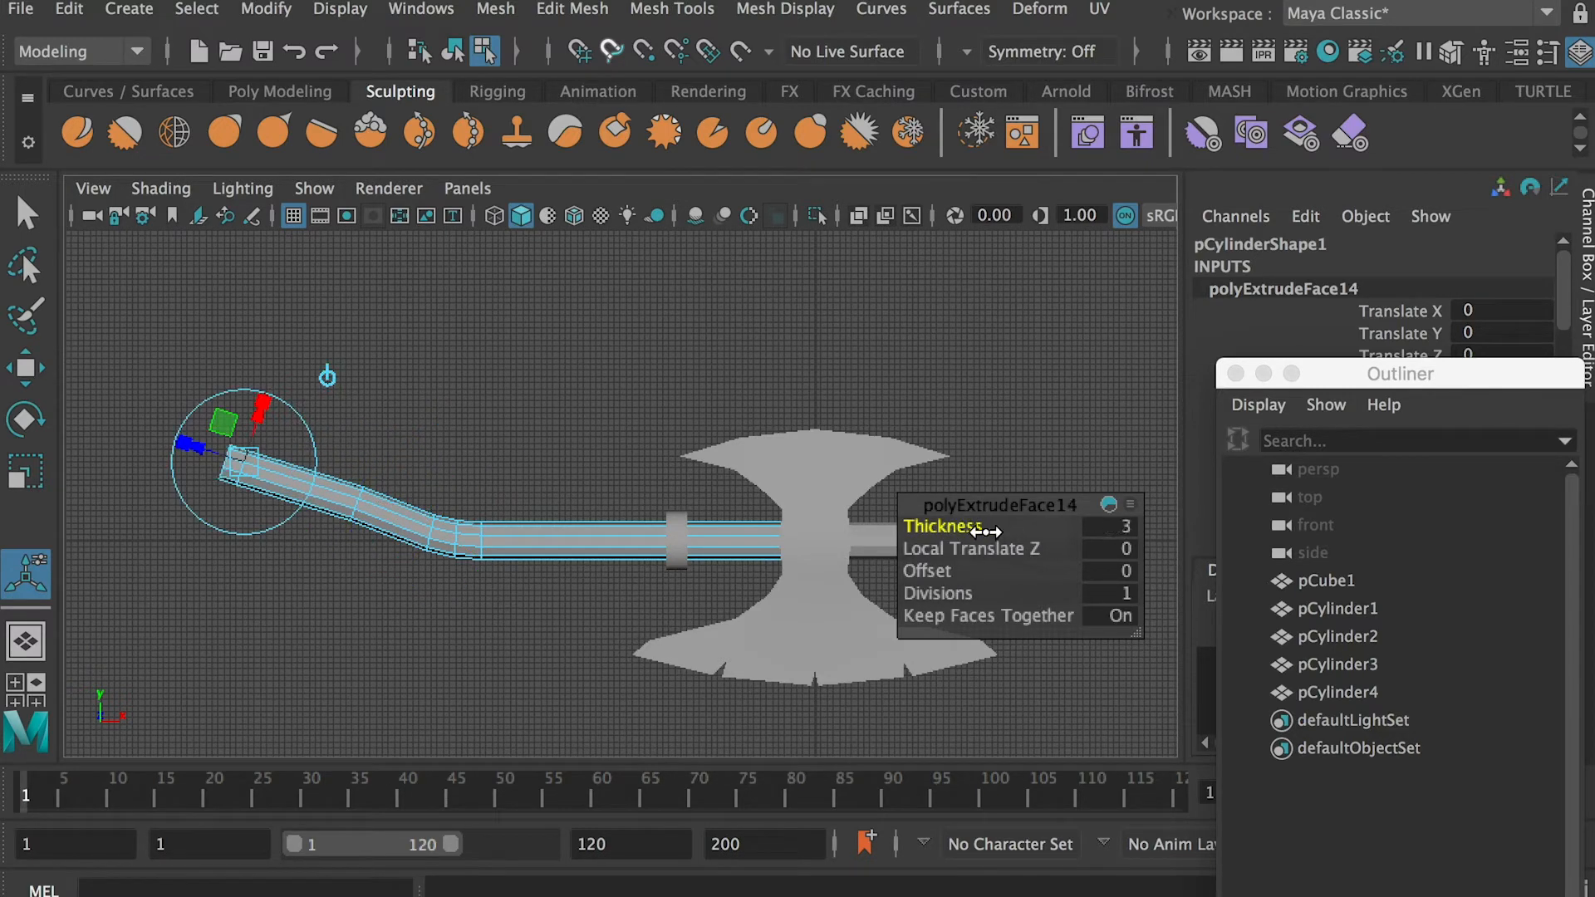
{"action": "scroll", "coordinate": [535, 474], "scroll_direction": "down", "scroll_amount": 3}
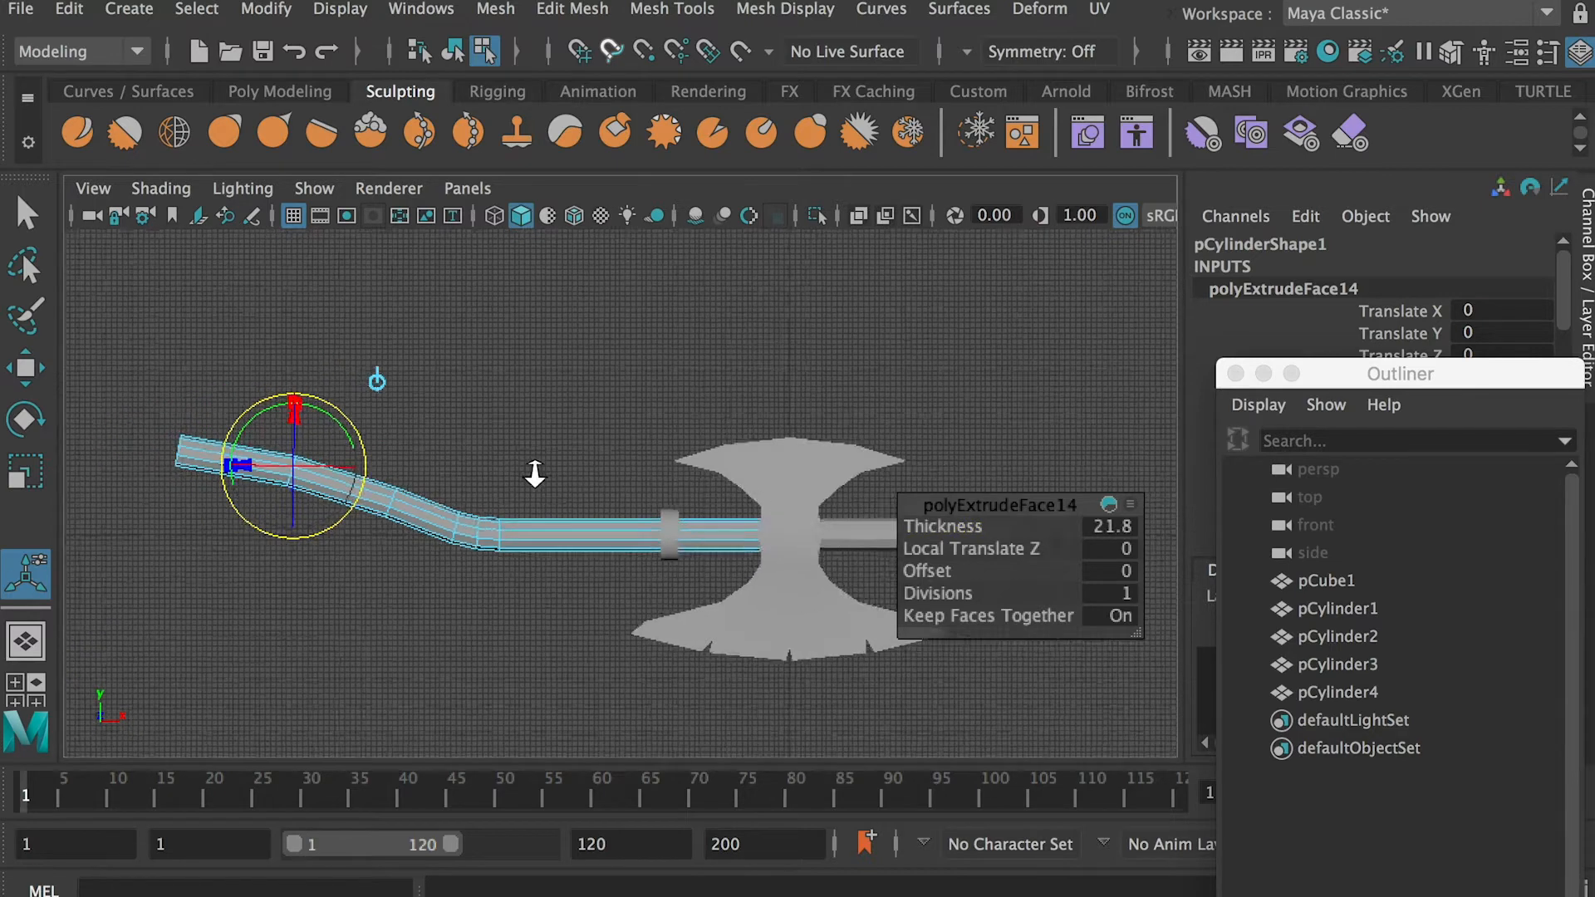
{"action": "scroll", "coordinate": [536, 474], "scroll_direction": "up", "scroll_amount": 2}
{"action": "middle_click_drag", "start_coordinate": [540, 475], "coordinate": [646, 497], "text": "alt"}
Extrude two more short segments from the handle's end without offset, rotating each to round the curve toward horizontal
{"action": "key", "text": "ctrl+e"}
{"action": "left_click_drag", "start_coordinate": [958, 529], "coordinate": [1003, 530]}
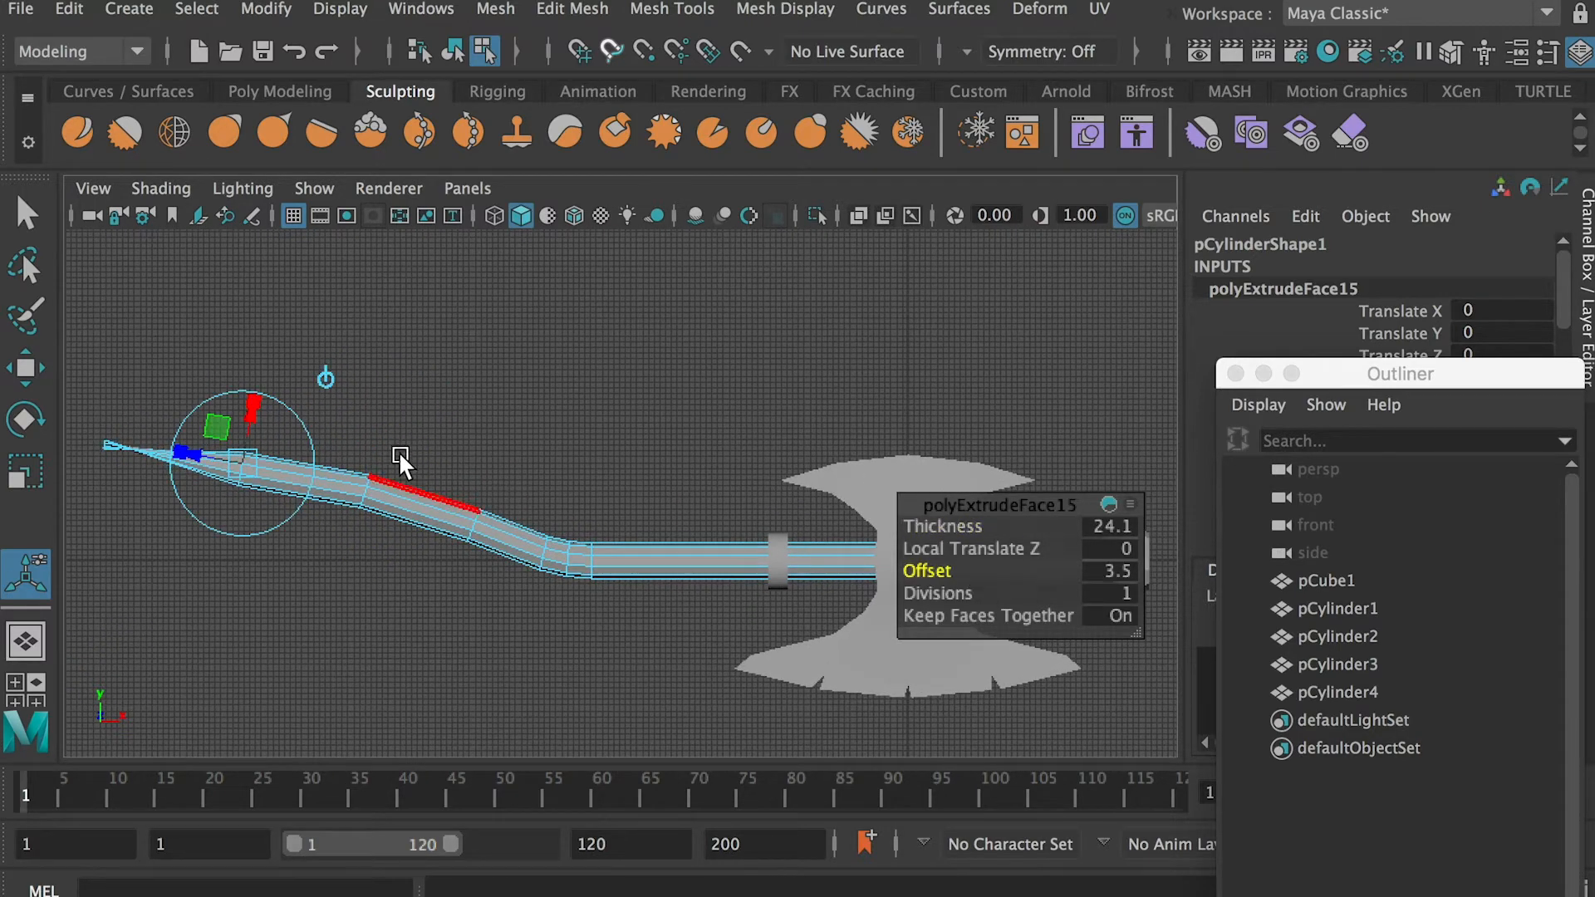
{"action": "key", "text": "ctrl+z"}
{"action": "left_click_drag", "start_coordinate": [304, 424], "coordinate": [289, 404]}
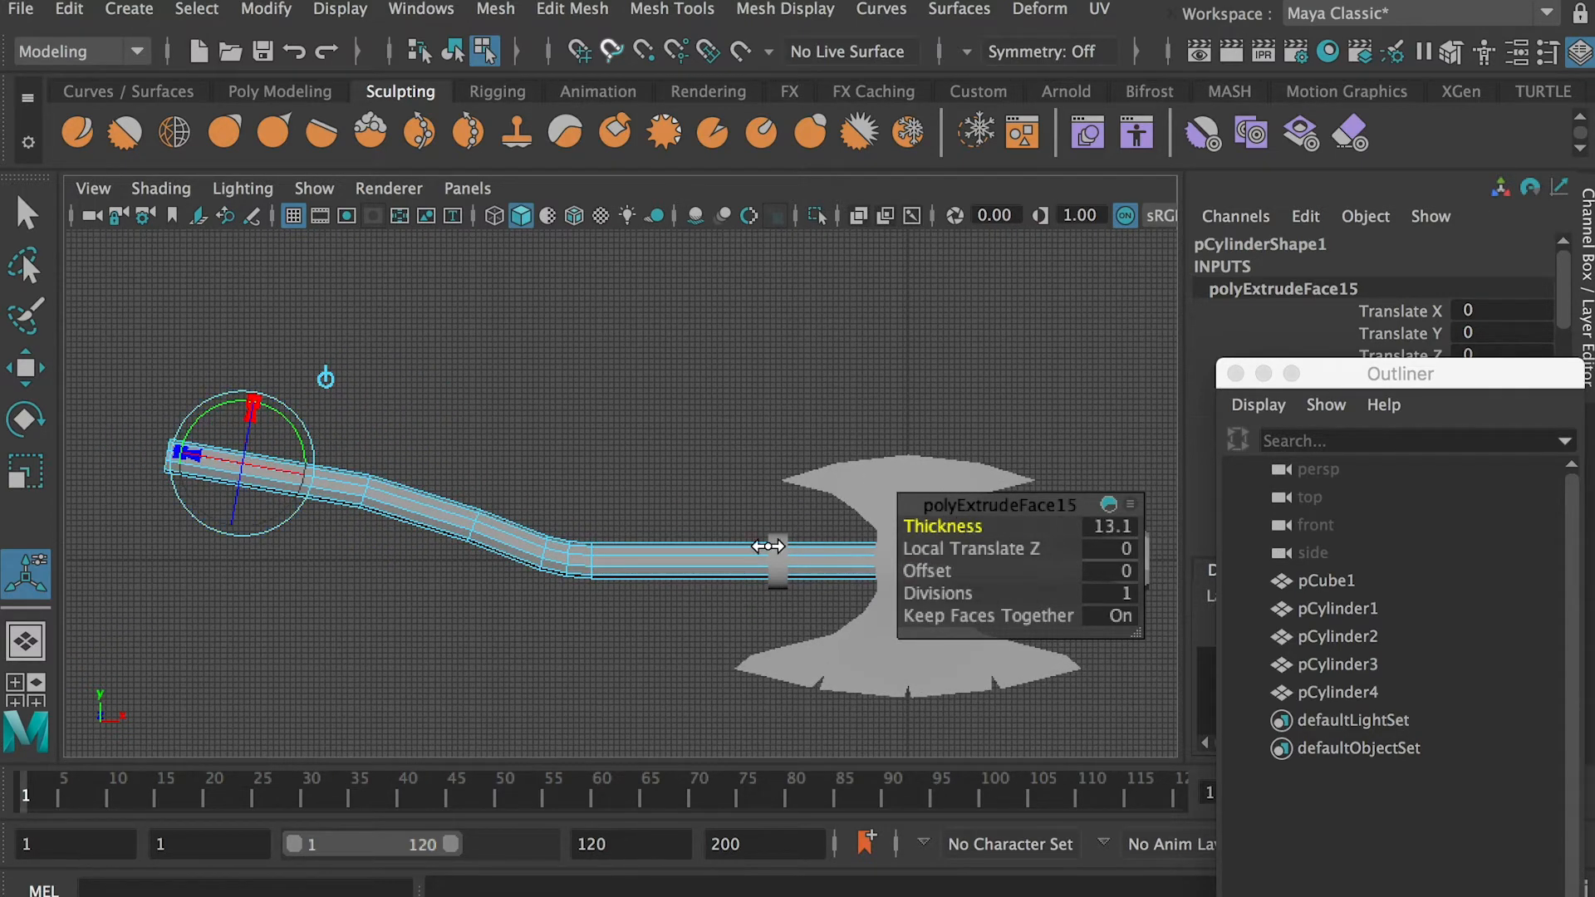
{"action": "left_click_drag", "start_coordinate": [308, 425], "coordinate": [304, 407]}
{"action": "key", "text": "ctrl+e"}
{"action": "left_click_drag", "start_coordinate": [946, 526], "coordinate": [1077, 531]}
{"action": "left_click_drag", "start_coordinate": [247, 408], "coordinate": [230, 385]}
Extrude a long final handle segment angled slightly downward, then return to object mode and deselect the handle
{"action": "key", "text": "ctrl+e"}
{"action": "left_click_drag", "start_coordinate": [952, 526], "coordinate": [973, 531]}
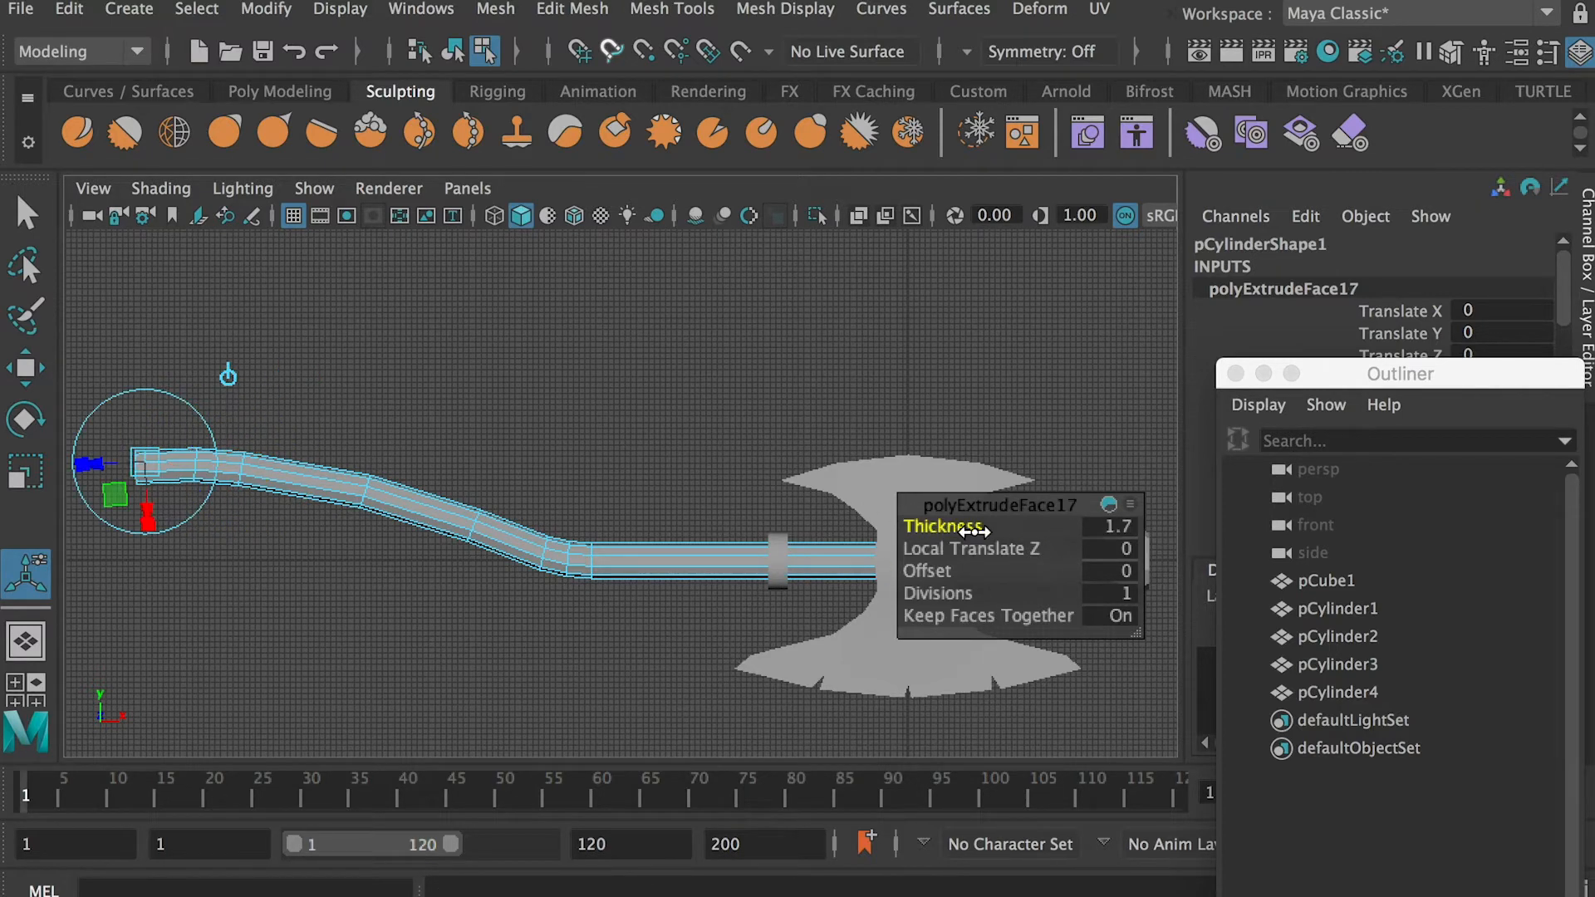
{"action": "left_click_drag", "start_coordinate": [196, 399], "coordinate": [176, 382]}
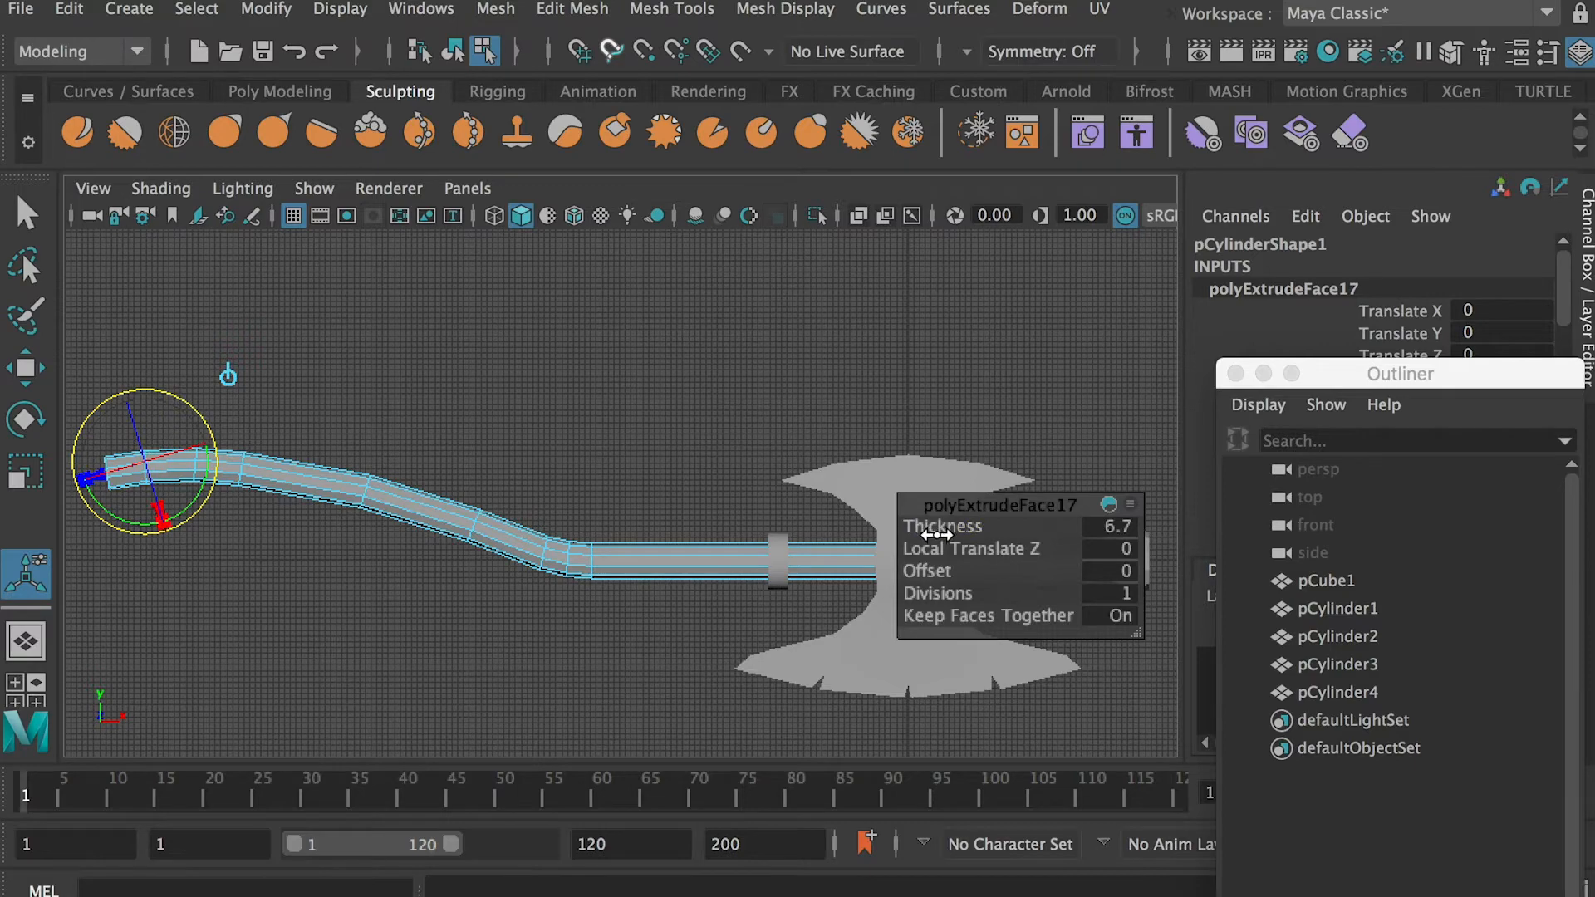
{"action": "left_click_drag", "start_coordinate": [936, 531], "coordinate": [1045, 532]}
{"action": "scroll", "coordinate": [541, 530], "scroll_direction": "down", "scroll_amount": 3}
{"action": "middle_click_drag", "start_coordinate": [565, 527], "coordinate": [462, 570], "text": "alt"}
{"action": "left_click_drag", "start_coordinate": [960, 528], "coordinate": [982, 529]}
{"action": "middle_click_drag", "start_coordinate": [507, 545], "coordinate": [573, 545], "text": "alt"}
{"action": "scroll", "coordinate": [577, 551], "scroll_direction": "down", "scroll_amount": 1}
{"action": "right_click_drag", "start_coordinate": [490, 545], "coordinate": [610, 448]}
{"action": "left_click", "coordinate": [623, 443]}
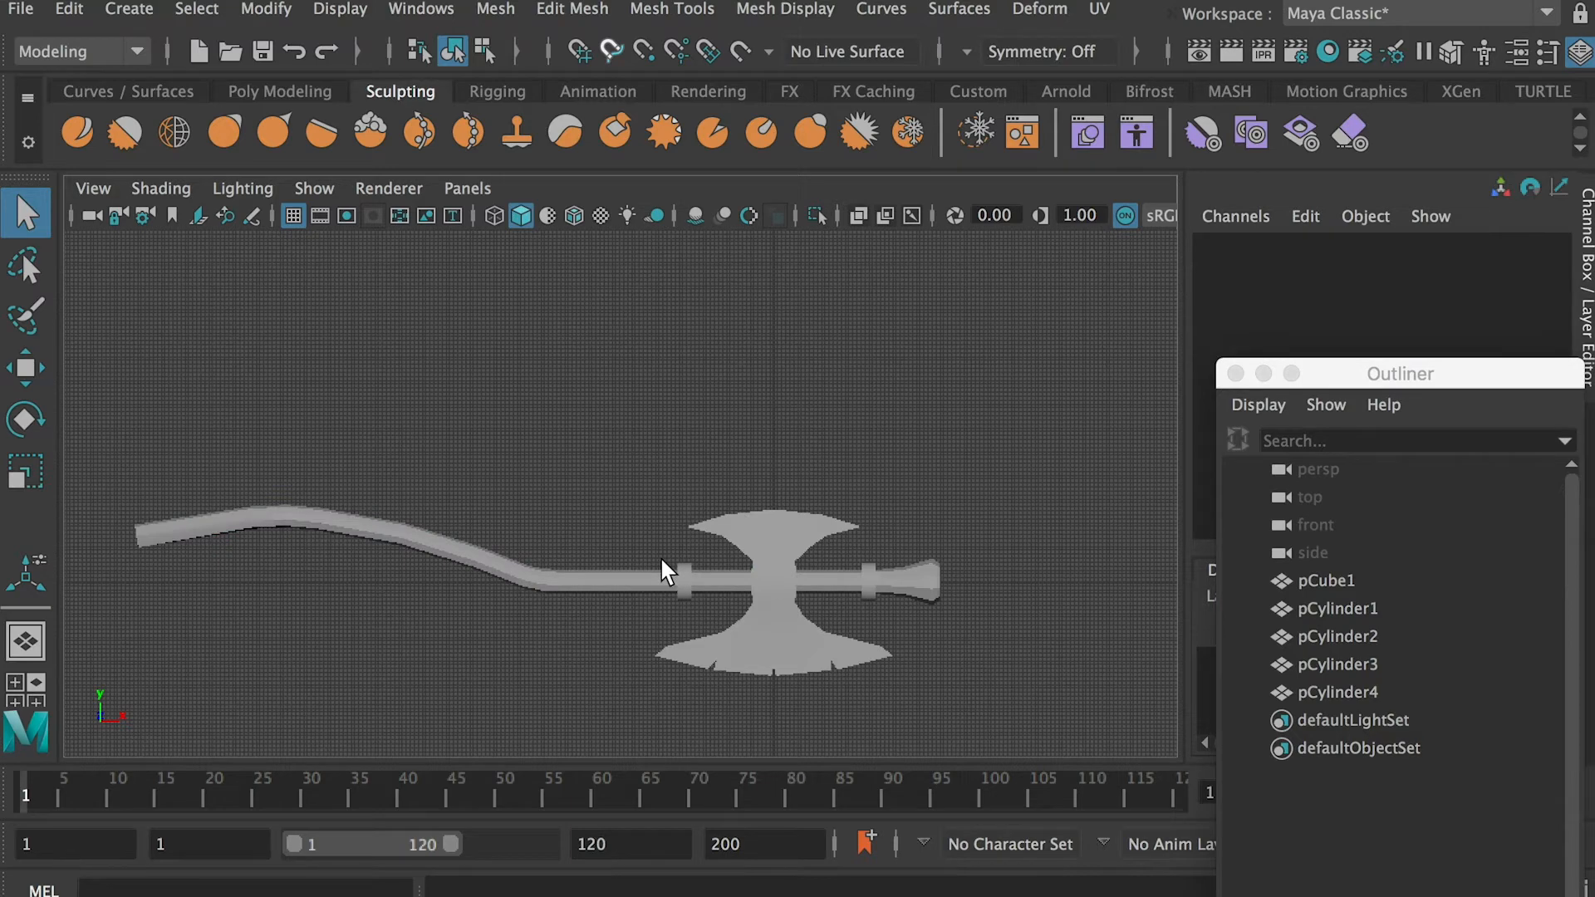
Duplicate the collar on the handle side of the axe head and move the copy along X to about -55.9, near the bend
{"action": "scroll", "coordinate": [673, 498], "scroll_direction": "up", "scroll_amount": 2}
{"action": "left_click", "coordinate": [657, 544]}
{"action": "left_click", "coordinate": [663, 518]}
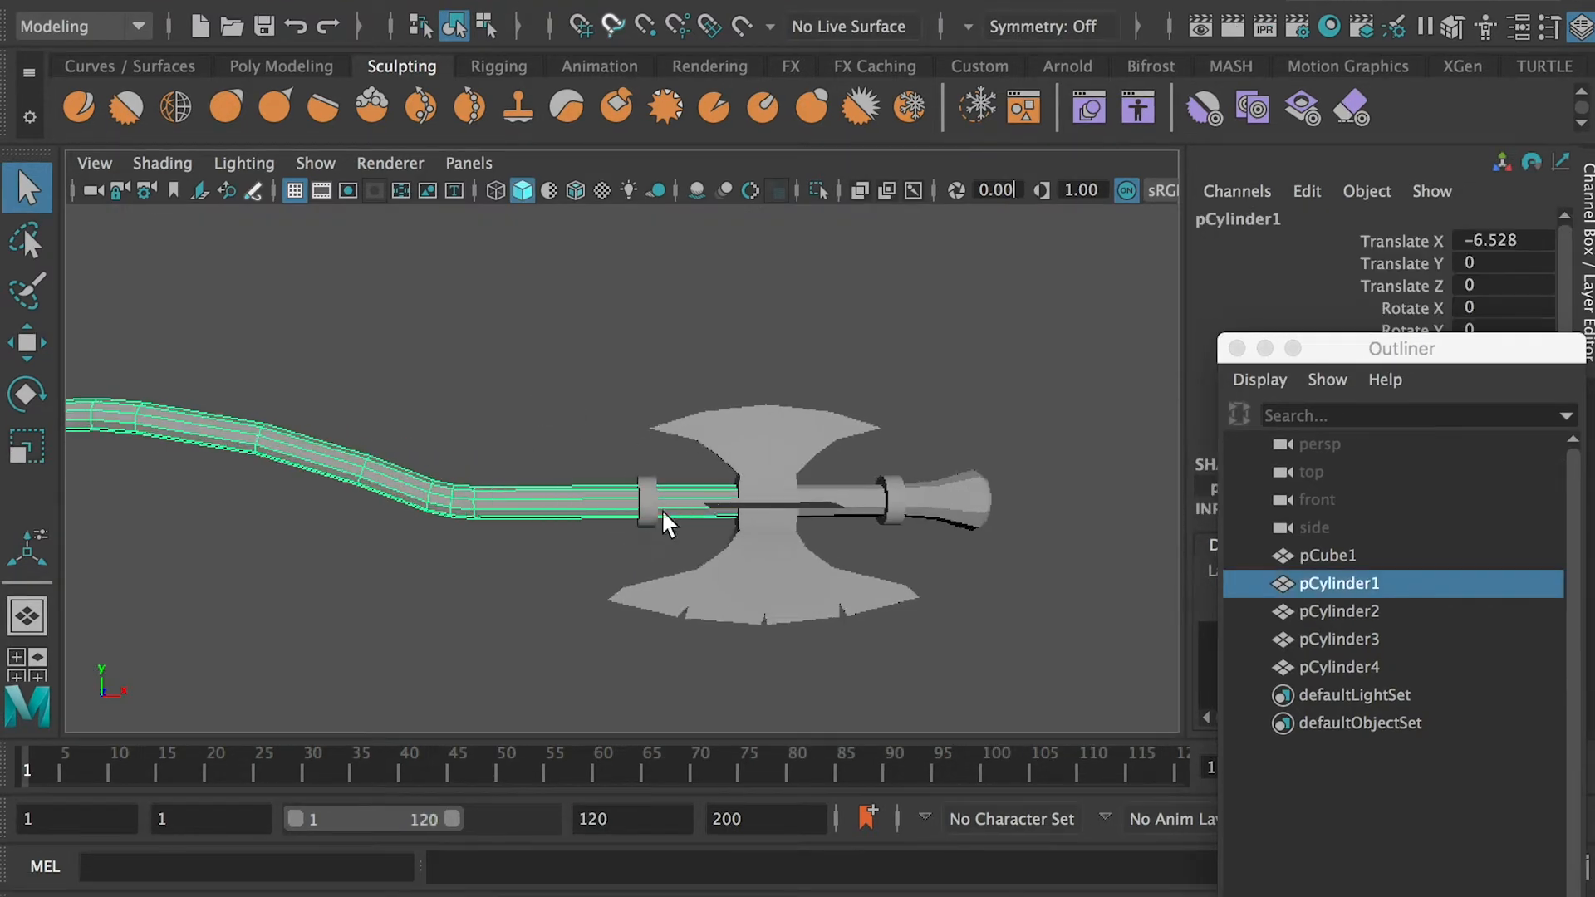
{"action": "key", "text": "super+d"}
{"action": "key", "text": "w"}
{"action": "left_click_drag", "start_coordinate": [696, 503], "coordinate": [495, 506]}
{"action": "left_click", "coordinate": [518, 510]}
{"action": "scroll", "coordinate": [519, 515], "scroll_direction": "up", "scroll_amount": 3}
{"action": "left_click", "coordinate": [324, 525]}
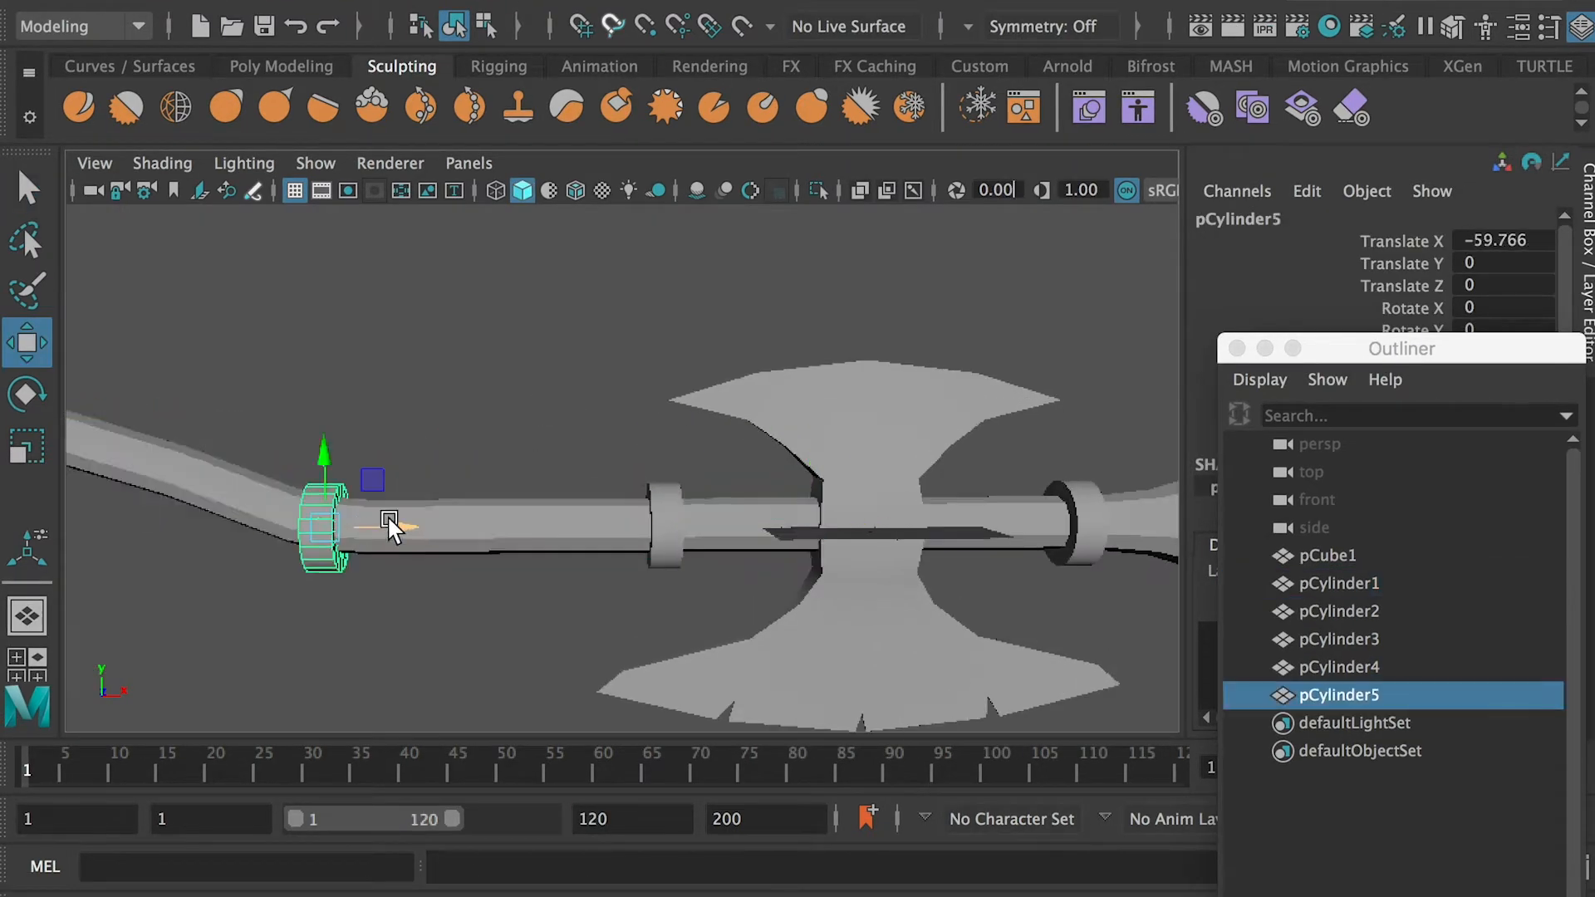
{"action": "middle_click_drag", "start_coordinate": [373, 529], "coordinate": [478, 519], "text": "alt"}
{"action": "left_click", "coordinate": [620, 521]}
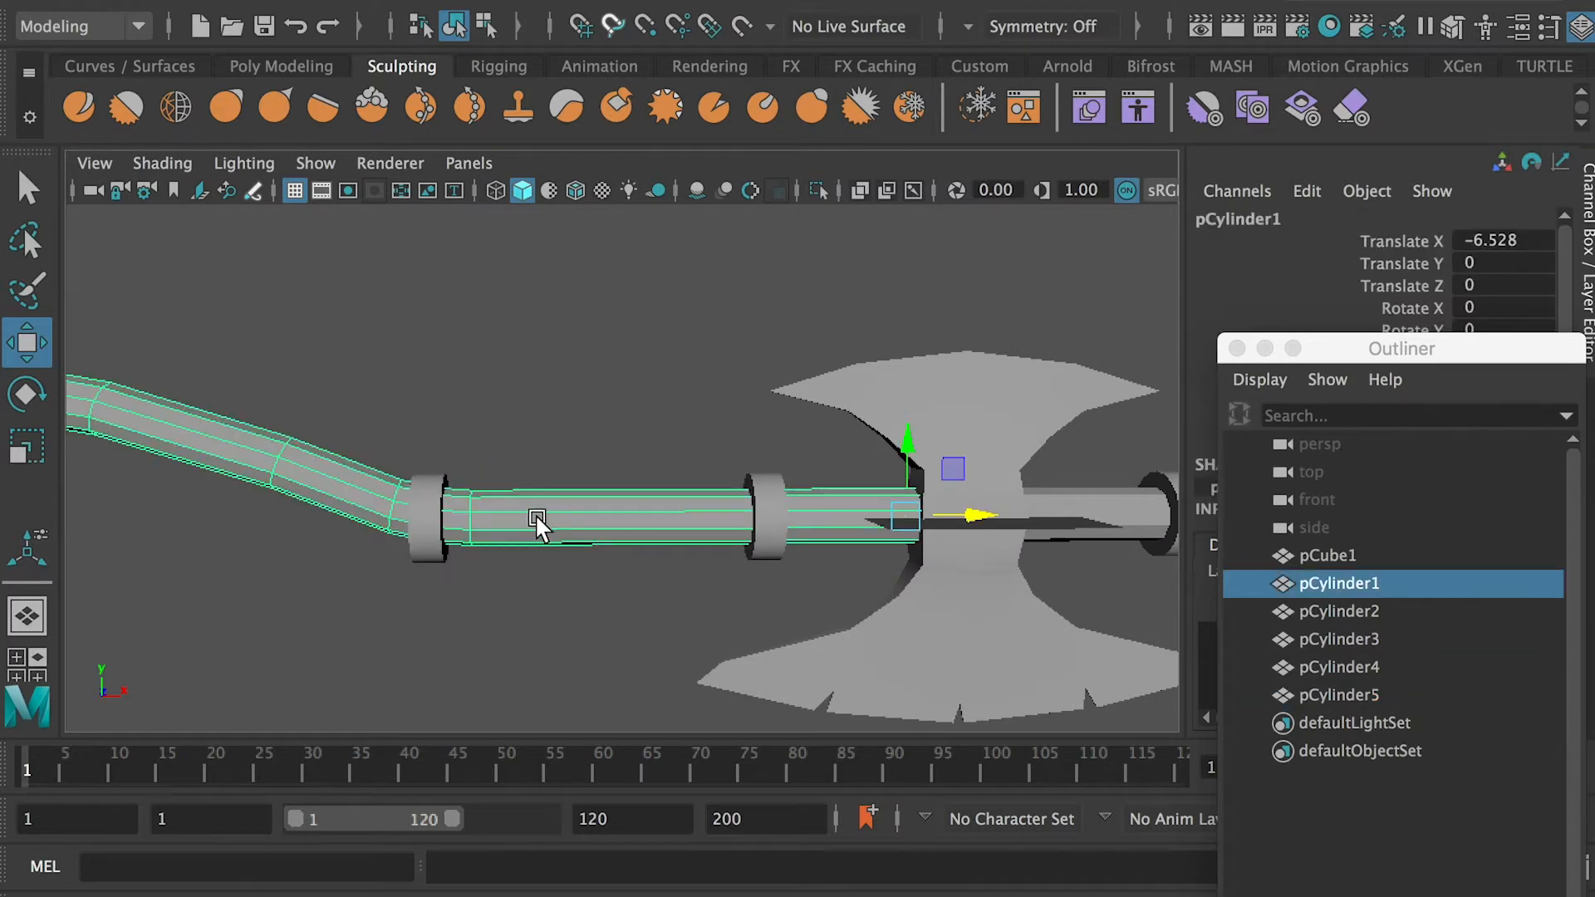
{"action": "scroll", "coordinate": [490, 510], "scroll_direction": "down", "scroll_amount": 2}
{"action": "left_click", "coordinate": [453, 505]}
{"action": "left_click_drag", "start_coordinate": [530, 509], "coordinate": [561, 510]}
{"action": "right_click_drag", "start_coordinate": [560, 510], "coordinate": [637, 591], "text": "alt"}
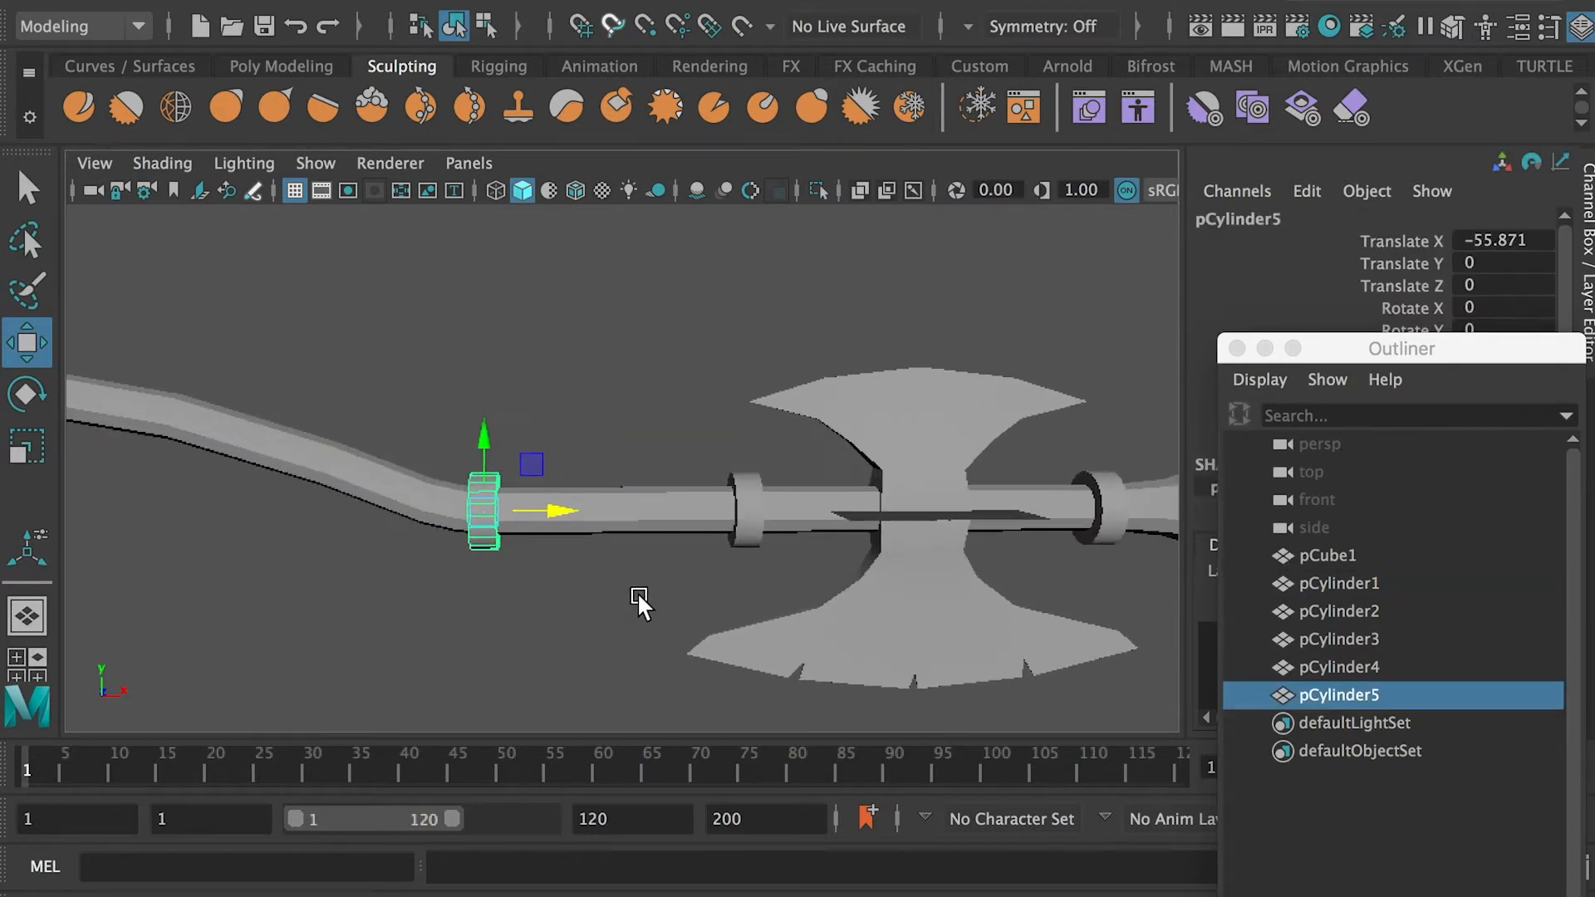
Insert edge loops in the handle near the bend collar and around the middle of its downward slope
{"action": "left_click", "coordinate": [525, 518]}
{"action": "scroll", "coordinate": [363, 499], "scroll_direction": "down", "scroll_amount": 4}
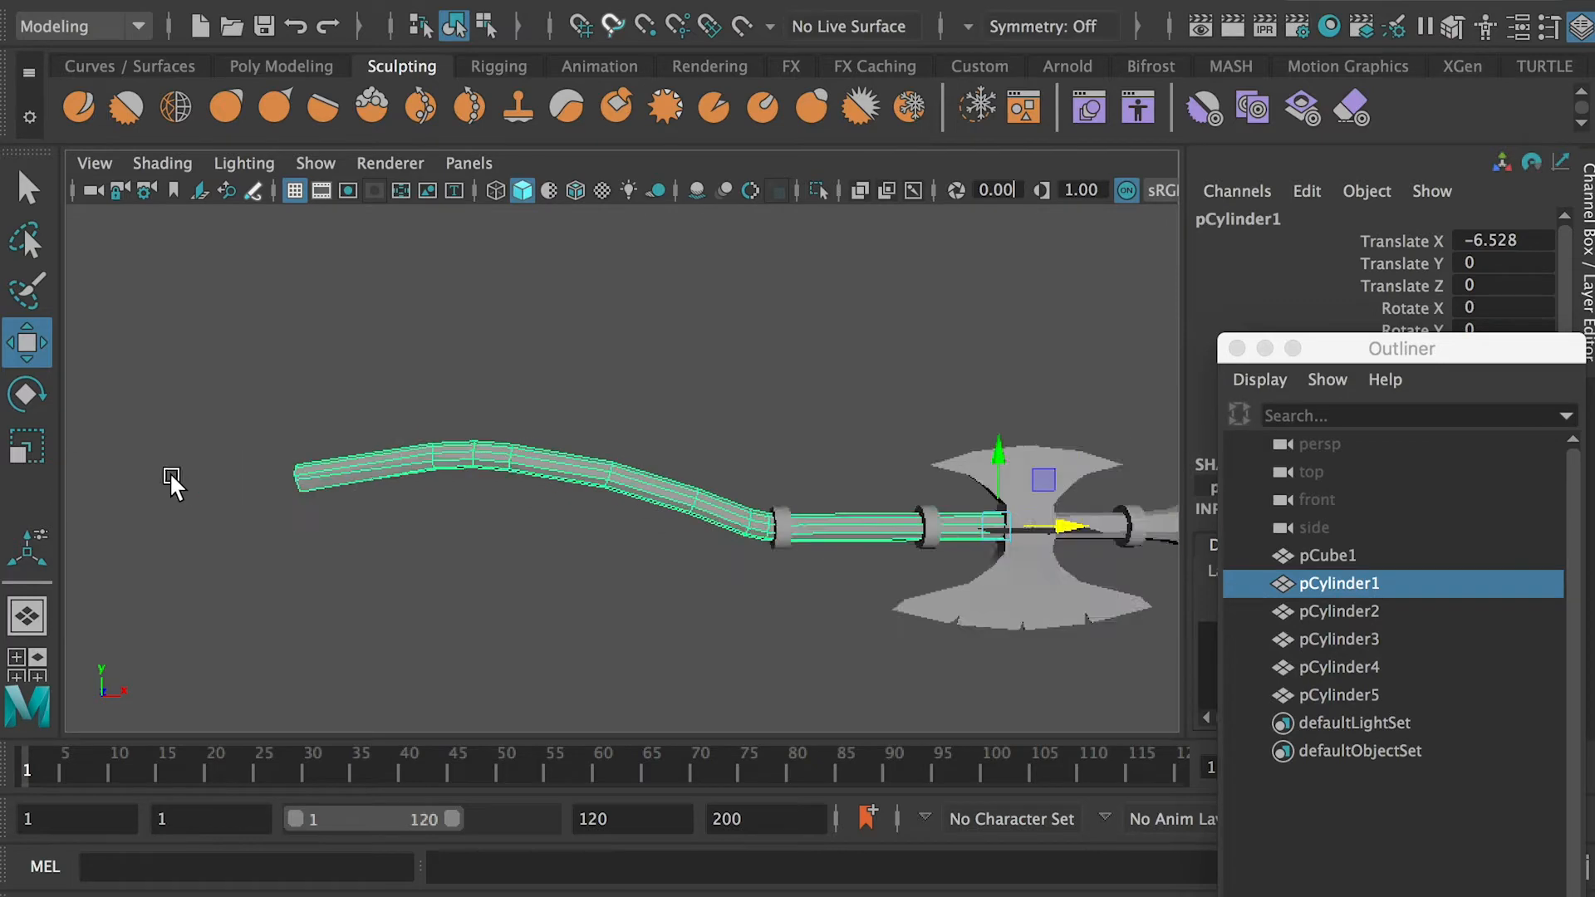
{"action": "scroll", "coordinate": [581, 482], "scroll_direction": "up", "scroll_amount": 4}
{"action": "right_click_drag", "start_coordinate": [735, 523], "coordinate": [463, 434], "text": "shift"}
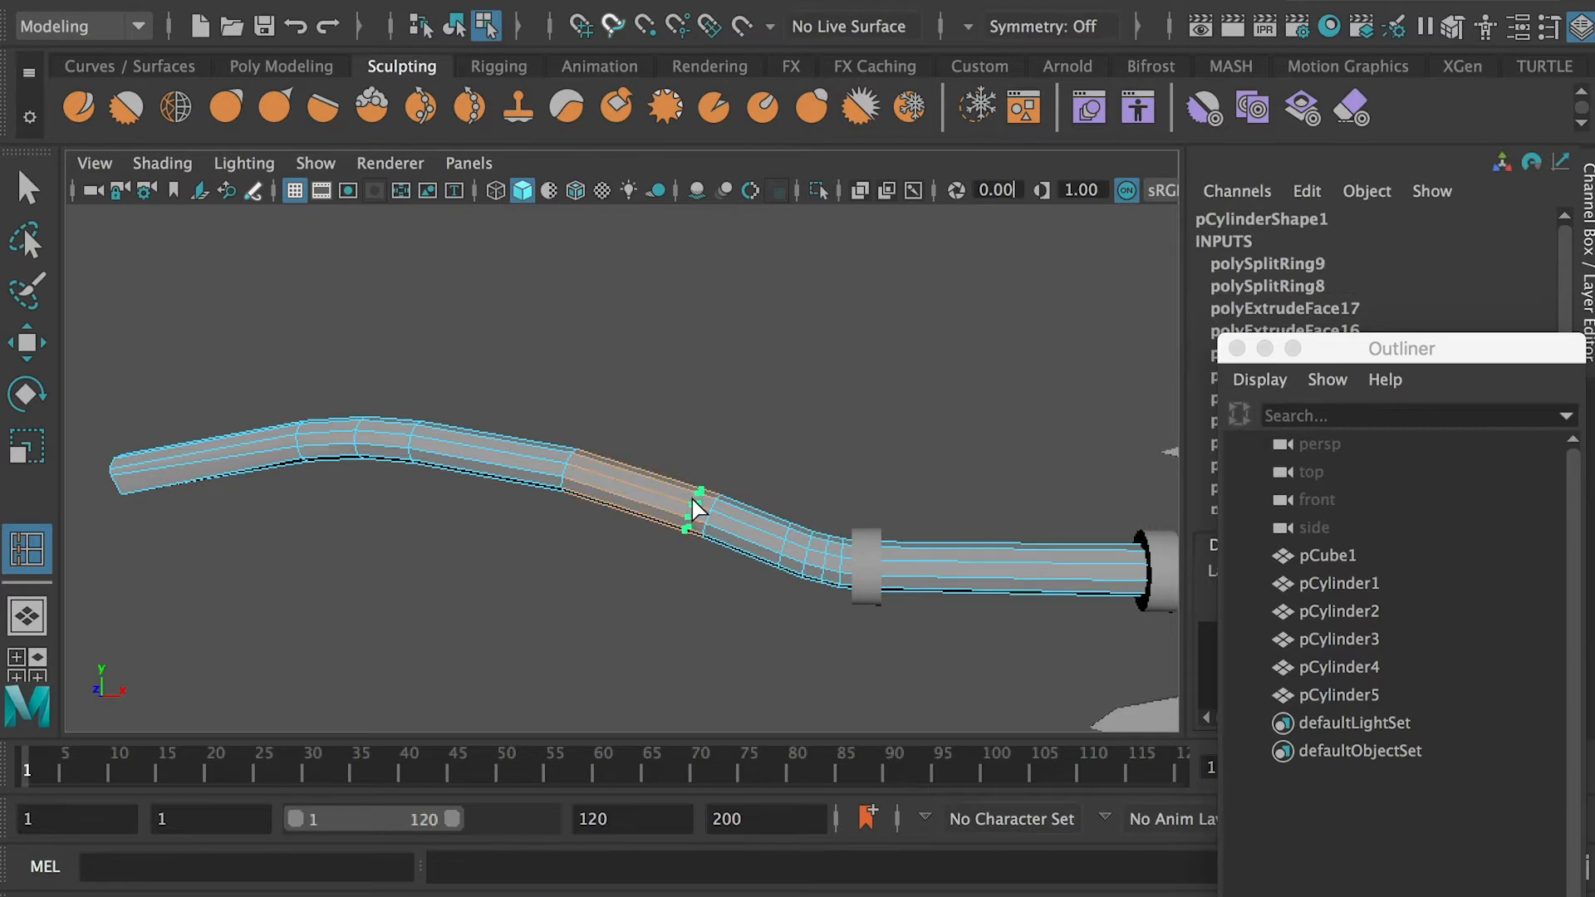
{"action": "left_click", "coordinate": [724, 523]}
{"action": "scroll", "coordinate": [788, 570], "scroll_direction": "up", "scroll_amount": 2}
{"action": "key", "text": "q"}
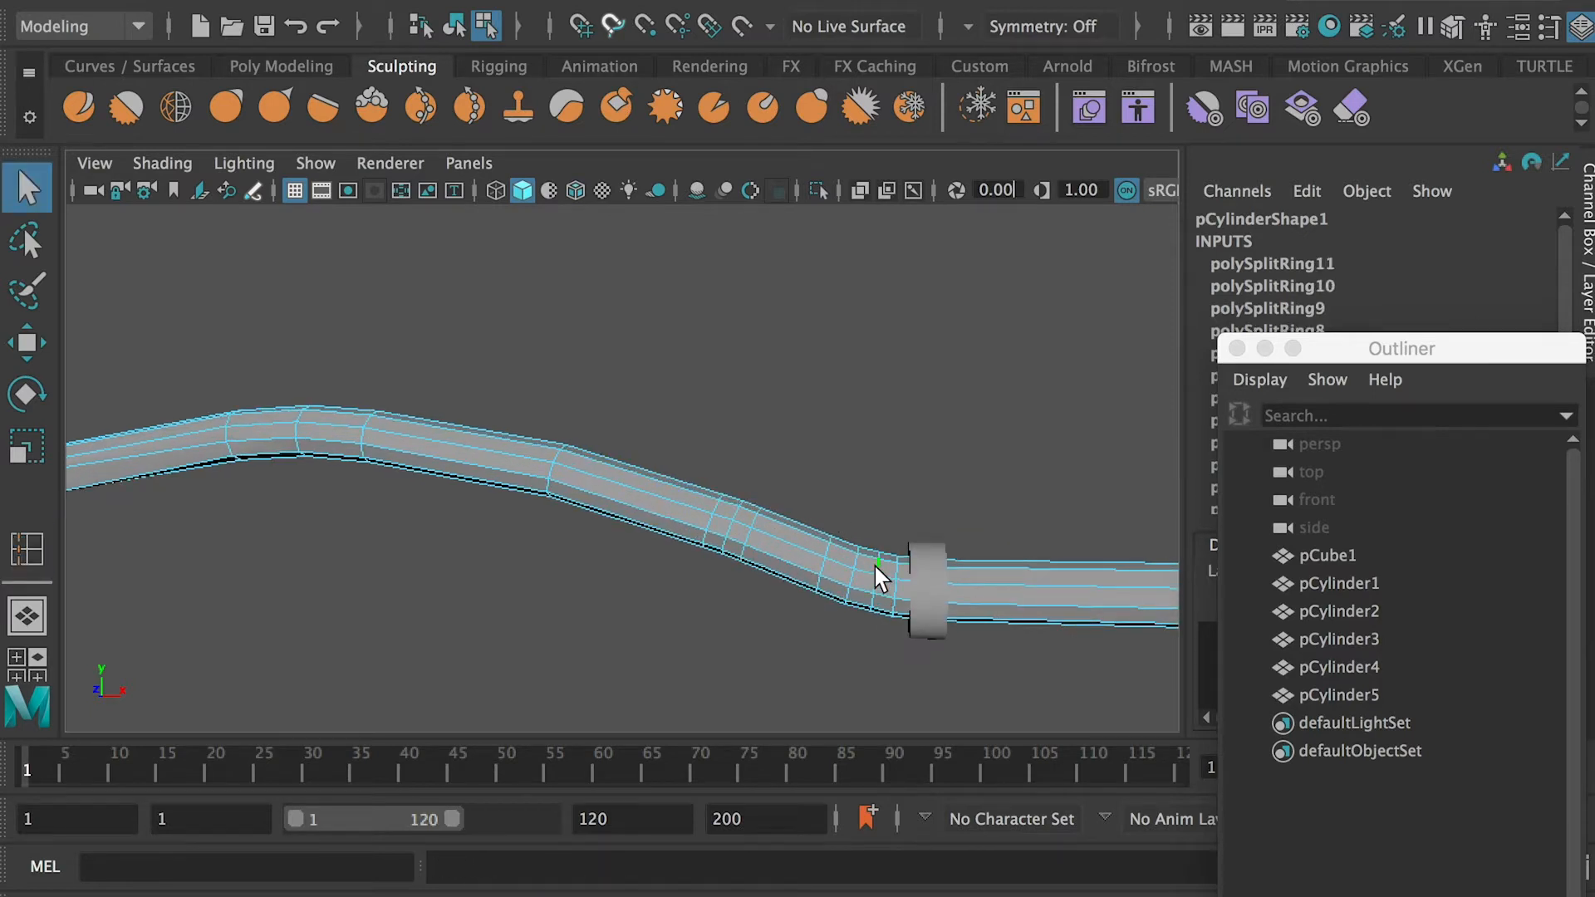
Scale up an edge loop beside the bend collar and another at mid-slope into ridges, rotating the loops to follow the handle
{"action": "double_click", "coordinate": [877, 565]}
{"action": "key", "text": "r"}
{"action": "left_click_drag", "start_coordinate": [892, 575], "coordinate": [899, 595], "text": "alt"}
{"action": "left_click_drag", "start_coordinate": [890, 602], "coordinate": [864, 565]}
{"action": "scroll", "coordinate": [814, 549], "scroll_direction": "up", "scroll_amount": 1}
{"action": "double_click", "coordinate": [755, 526]}
{"action": "mouse_move", "coordinate": [758, 533]}
{"action": "left_mouse_down", "text": "alt"}
{"action": "mouse_move", "coordinate": [786, 592]}
{"action": "mouse_move", "coordinate": [766, 585]}
{"action": "mouse_move", "coordinate": [915, 566]}
{"action": "mouse_move", "coordinate": [834, 555]}
{"action": "mouse_move", "coordinate": [897, 636]}
{"action": "mouse_move", "coordinate": [733, 566]}
{"action": "mouse_move", "coordinate": [833, 570]}
{"action": "mouse_move", "coordinate": [756, 542]}
{"action": "left_mouse_up", "text": "alt"}
{"action": "key", "text": "e"}
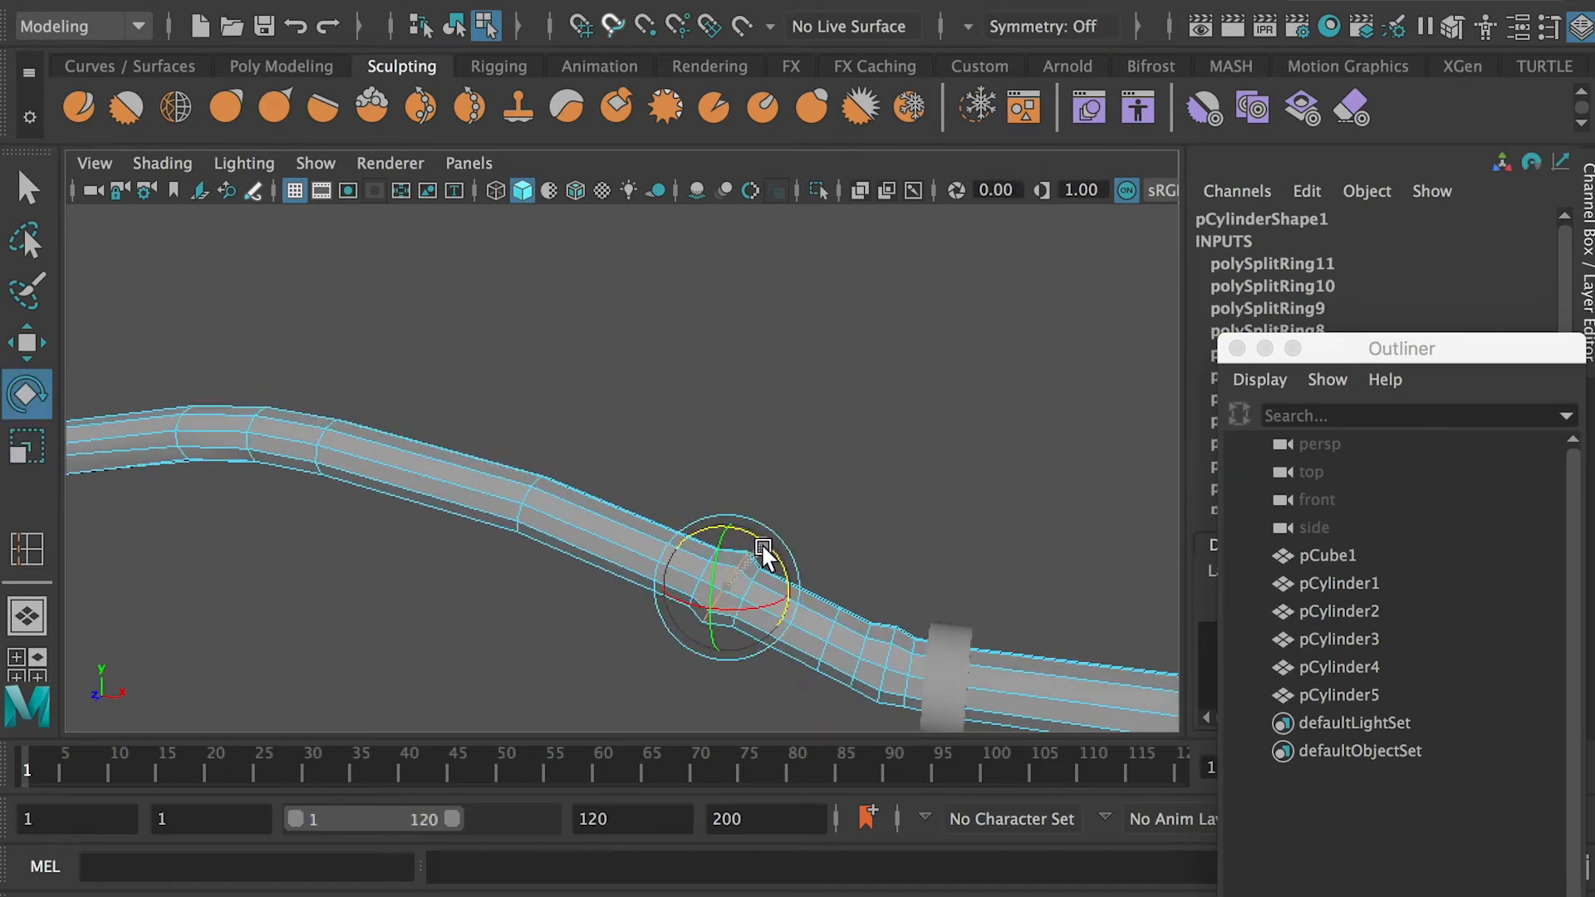
{"action": "double_click", "coordinate": [892, 640]}
{"action": "left_click_drag", "start_coordinate": [919, 607], "coordinate": [852, 565], "text": "alt"}
Insert additional edge loops in the handle between the two ridges
{"action": "key", "text": "q"}
{"action": "middle_click_drag", "start_coordinate": [853, 565], "coordinate": [799, 506], "text": "alt"}
{"action": "right_click_drag", "start_coordinate": [782, 509], "coordinate": [833, 500]}
{"action": "right_click_drag", "start_coordinate": [790, 393], "coordinate": [644, 453], "text": "shift"}
{"action": "left_click", "coordinate": [752, 500]}
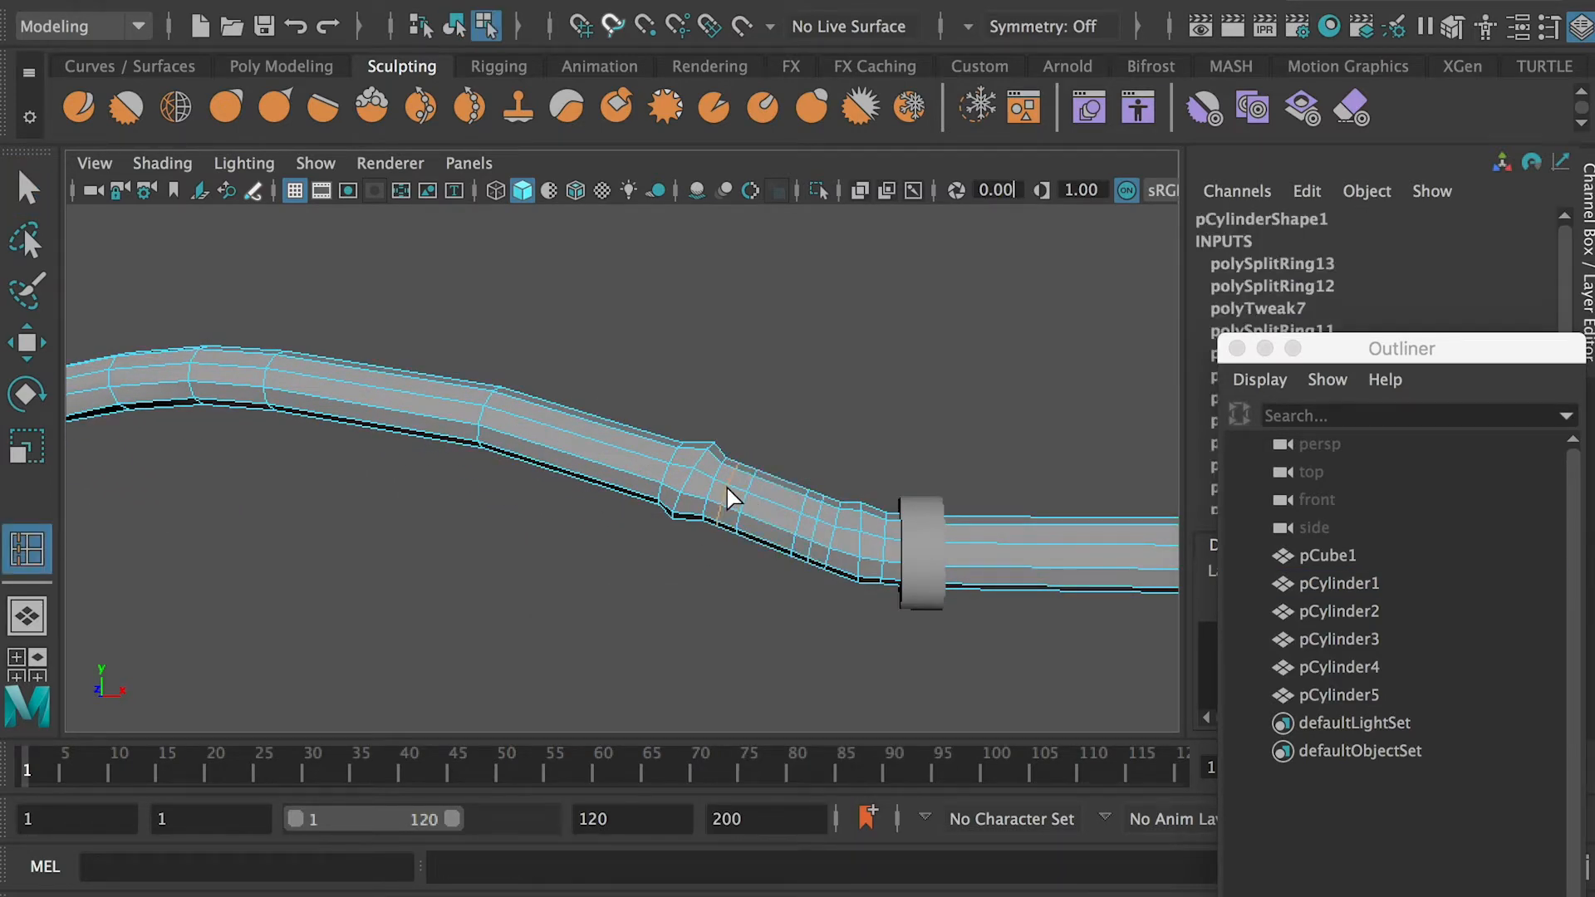
{"action": "left_click_drag", "start_coordinate": [759, 487], "coordinate": [728, 510], "text": "alt"}
{"action": "left_click_drag", "start_coordinate": [714, 521], "coordinate": [725, 516]}
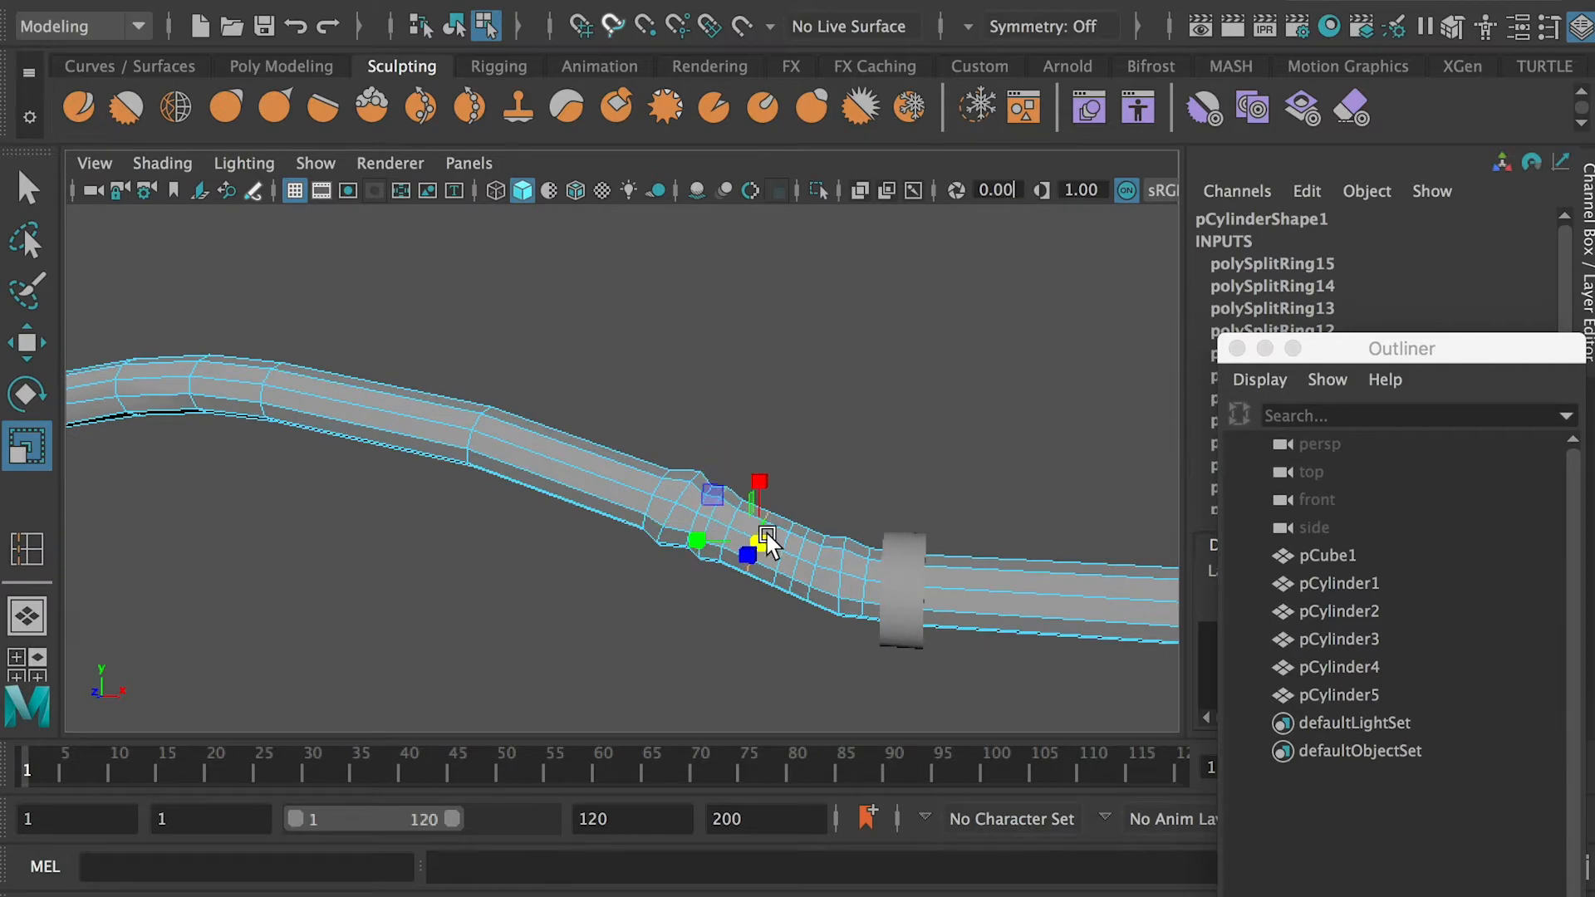
Scale the new edge loops between the two ridges to form a ribbed grip near the bend
{"action": "double_click", "coordinate": [799, 548]}
{"action": "left_click_drag", "start_coordinate": [801, 555], "coordinate": [880, 505]}
{"action": "right_click_drag", "start_coordinate": [879, 505], "coordinate": [629, 585], "text": "alt"}
{"action": "left_click", "coordinate": [630, 585]}
{"action": "middle_click_drag", "start_coordinate": [610, 552], "coordinate": [743, 581], "text": "alt"}
{"action": "right_click_drag", "start_coordinate": [465, 532], "coordinate": [560, 511], "text": "alt"}
{"action": "middle_click_drag", "start_coordinate": [559, 511], "coordinate": [482, 509], "text": "alt"}
Continue the ribbing farther along the handle with more edge loops, scaled and rotated to follow the curve, then return to object mode
{"action": "right_click_drag", "start_coordinate": [716, 399], "coordinate": [611, 426]}
{"action": "left_click_drag", "start_coordinate": [726, 495], "coordinate": [758, 506], "text": "alt"}
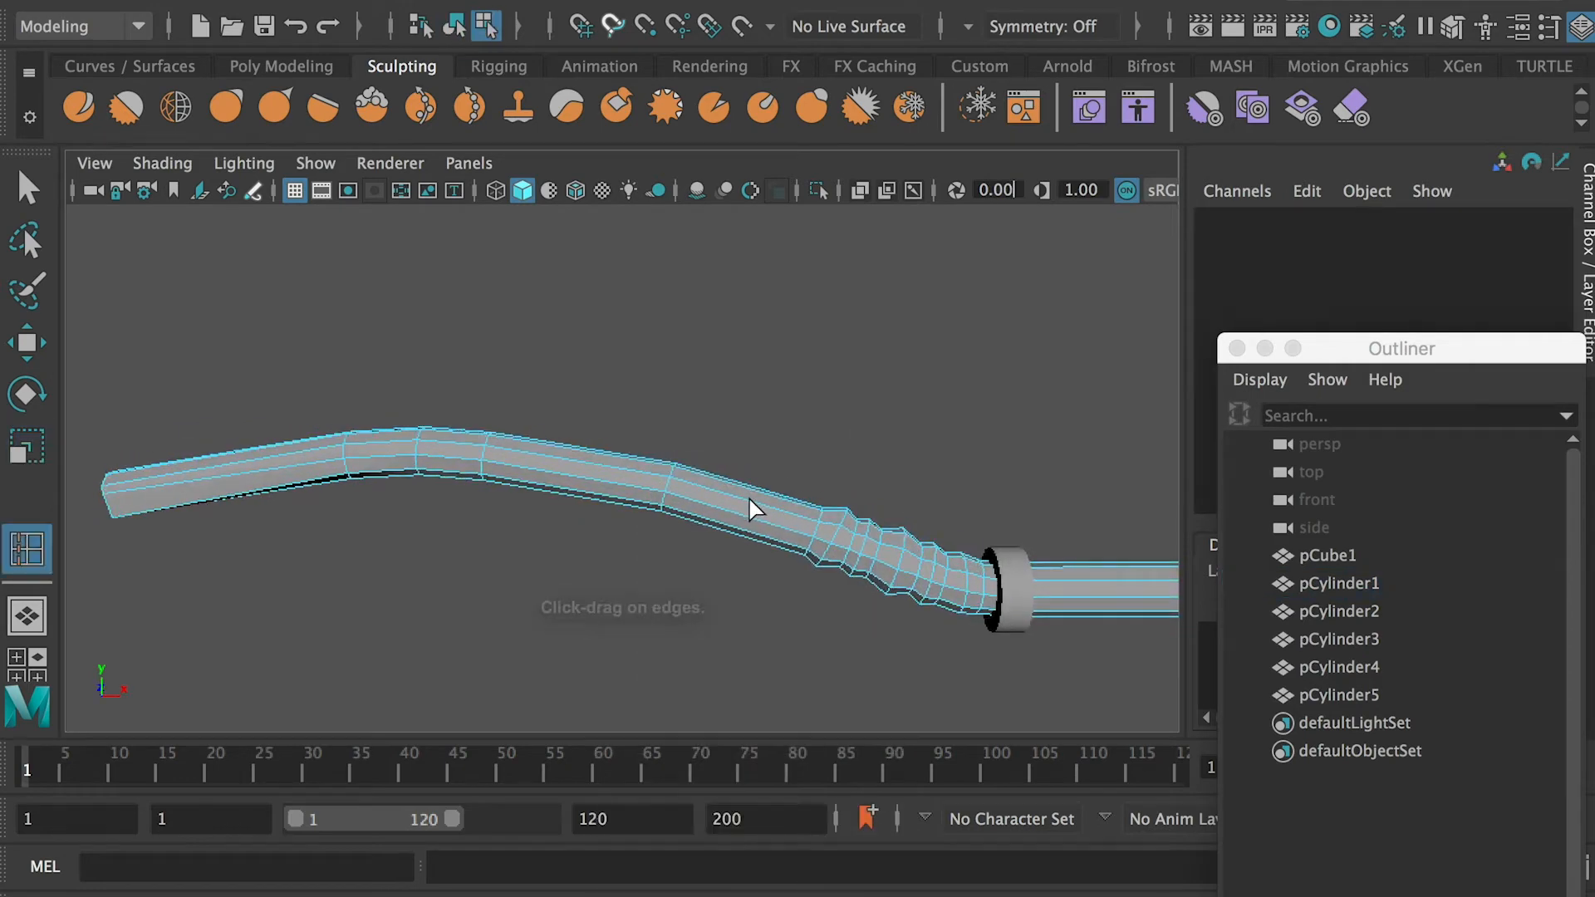
{"action": "left_click", "coordinate": [737, 507]}
{"action": "key", "text": "q"}
{"action": "key", "text": "e"}
{"action": "left_click_drag", "start_coordinate": [826, 466], "coordinate": [704, 491], "text": "alt"}
{"action": "key", "text": "r"}
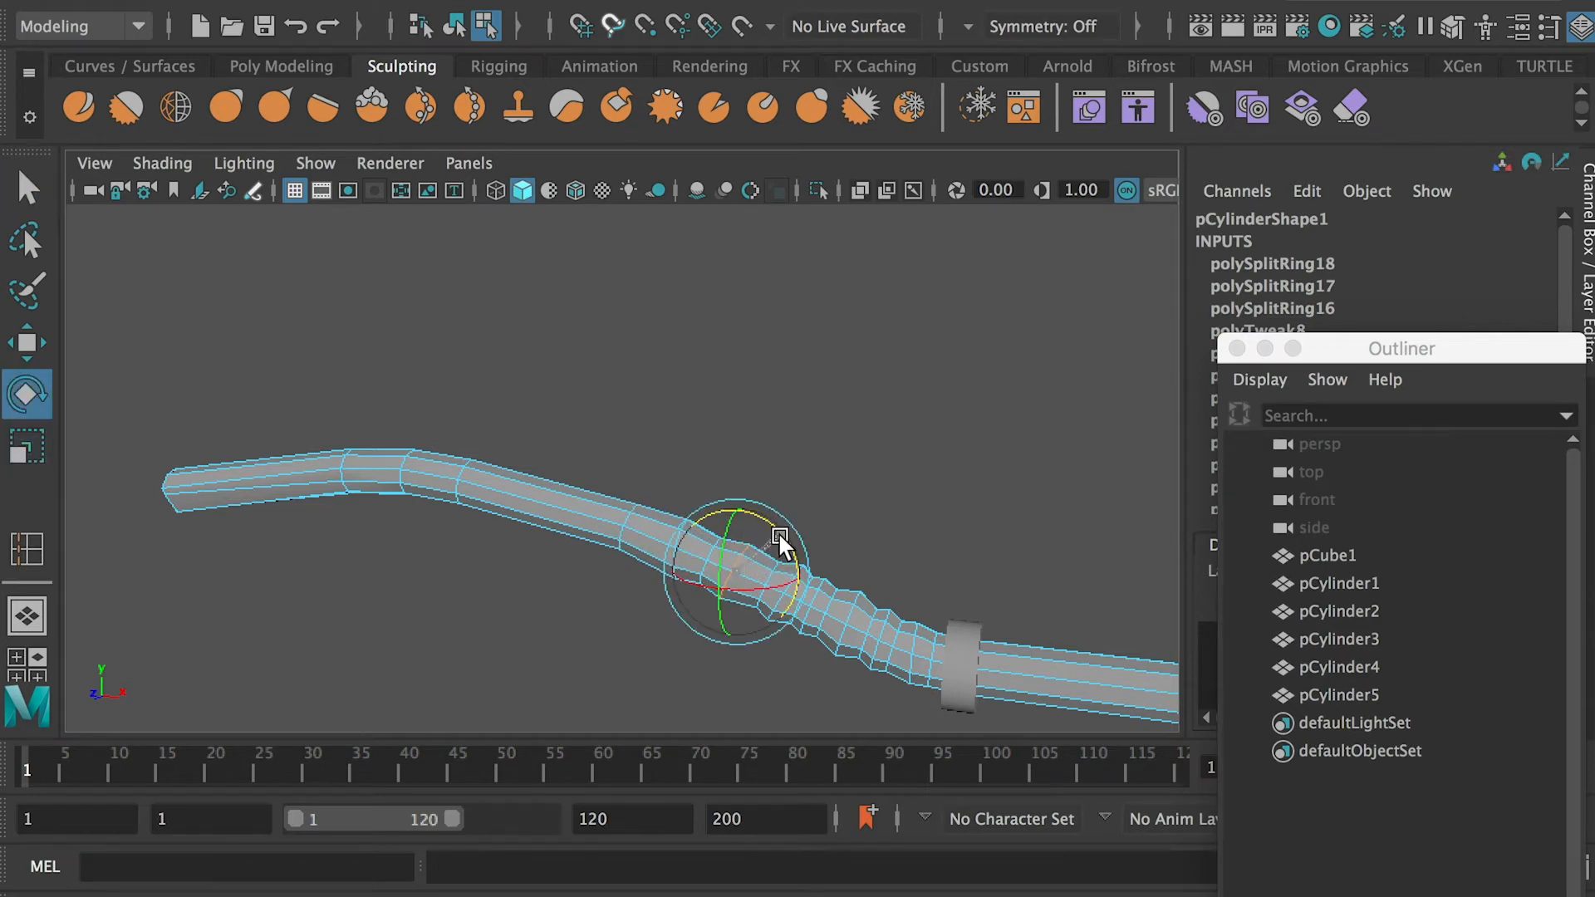
{"action": "left_click_drag", "start_coordinate": [780, 533], "coordinate": [928, 484], "text": "alt"}
{"action": "left_click", "coordinate": [929, 483]}
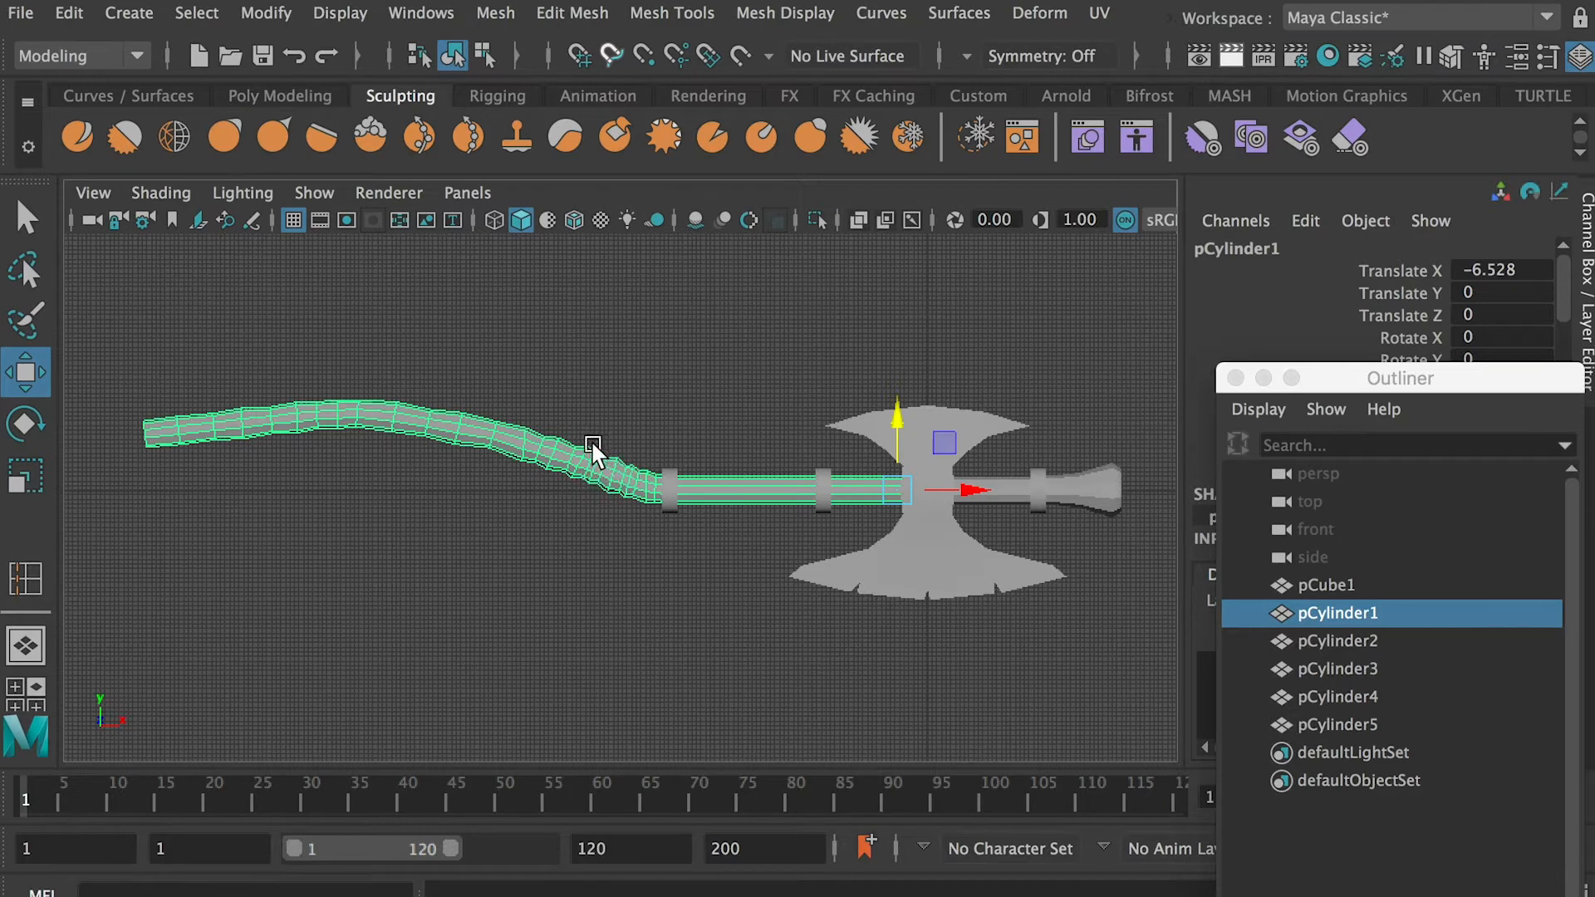
Create a new polygon cylinder and lower its axis subdivisions for a replacement collar near the flared end
{"action": "left_click", "coordinate": [1004, 547]}
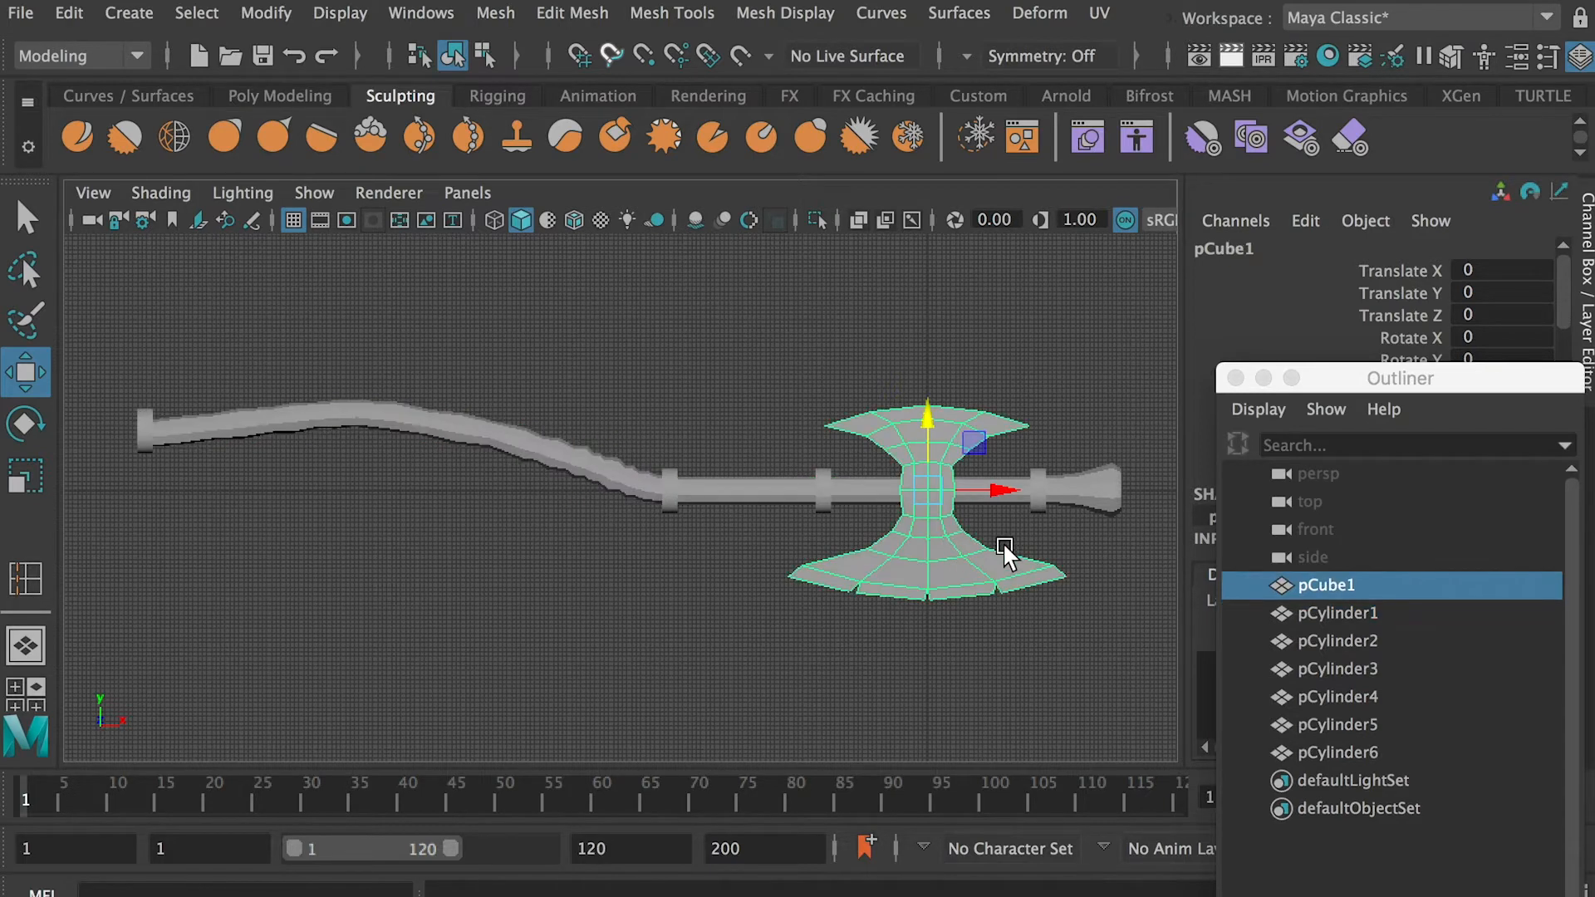
{"action": "left_click", "coordinate": [1074, 542]}
{"action": "left_click", "coordinate": [1038, 491]}
{"action": "key", "text": "f"}
{"action": "left_click_drag", "start_coordinate": [1039, 490], "coordinate": [403, 470], "text": "alt"}
{"action": "left_click", "coordinate": [129, 13]}
{"action": "left_click", "coordinate": [559, 135]}
{"action": "key", "text": "4"}
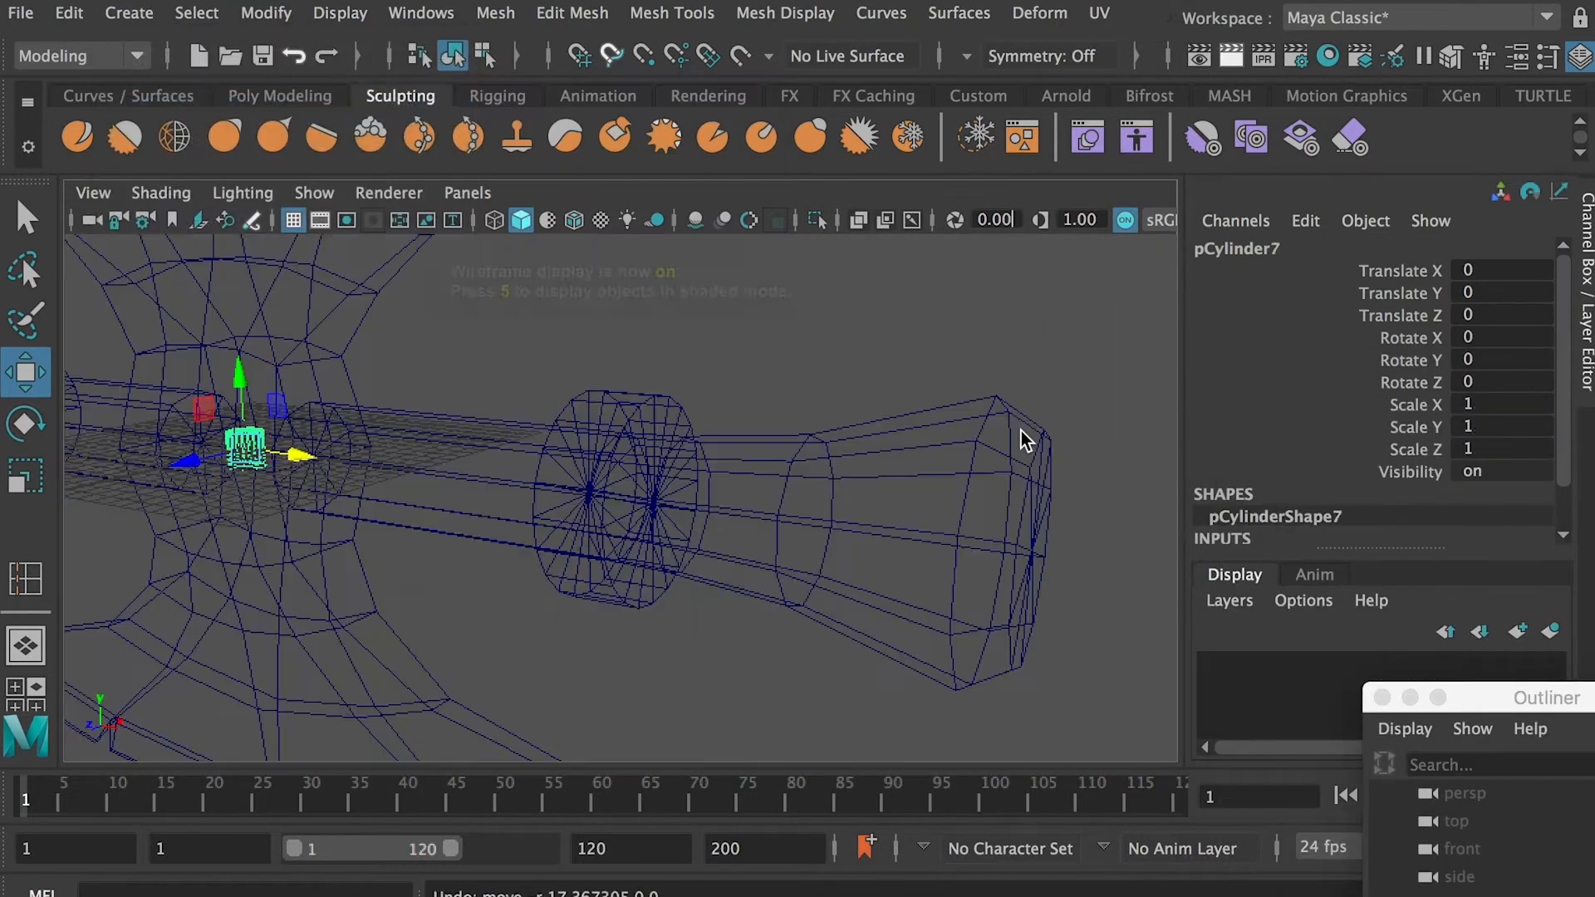
{"action": "scroll", "coordinate": [1549, 498], "scroll_direction": "down", "scroll_amount": 2}
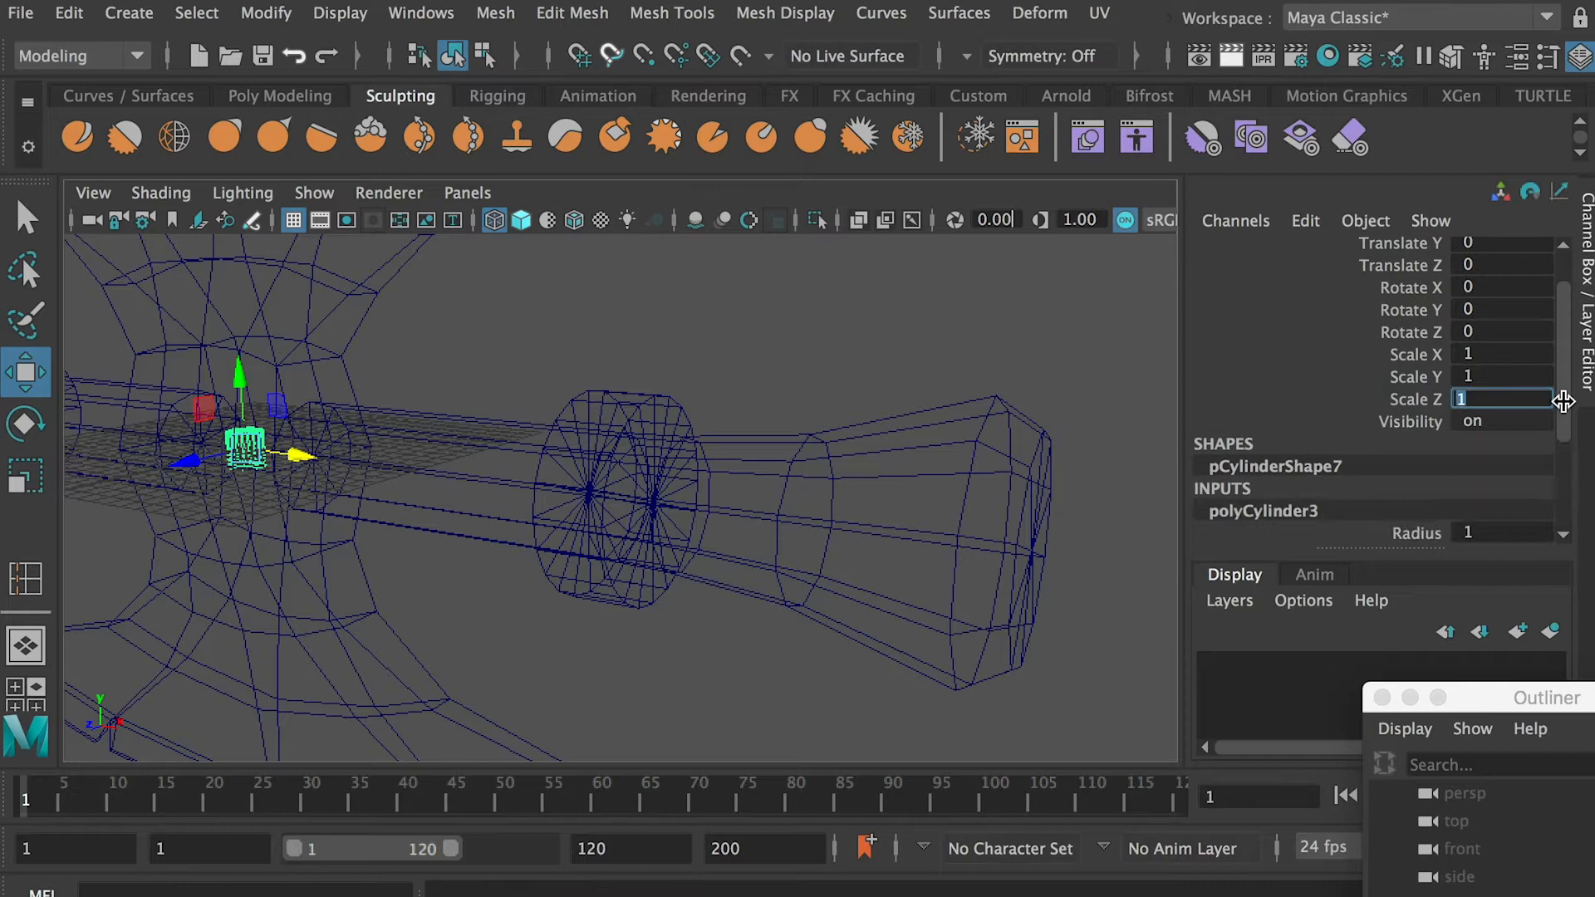
{"action": "scroll", "coordinate": [1529, 415], "scroll_direction": "down", "scroll_amount": 3}
{"action": "left_click", "coordinate": [1500, 422]}
Move the new cylinder along X to about 23.9, inside the collar near the flared end, and delete that old collar
{"action": "left_click_drag", "start_coordinate": [679, 486], "coordinate": [683, 488]}
{"action": "left_click_drag", "start_coordinate": [683, 487], "coordinate": [800, 569], "text": "alt"}
{"action": "scroll", "coordinate": [801, 570], "scroll_direction": "up", "scroll_amount": 5}
{"action": "left_click", "coordinate": [716, 323]}
{"action": "key", "text": "Delete"}
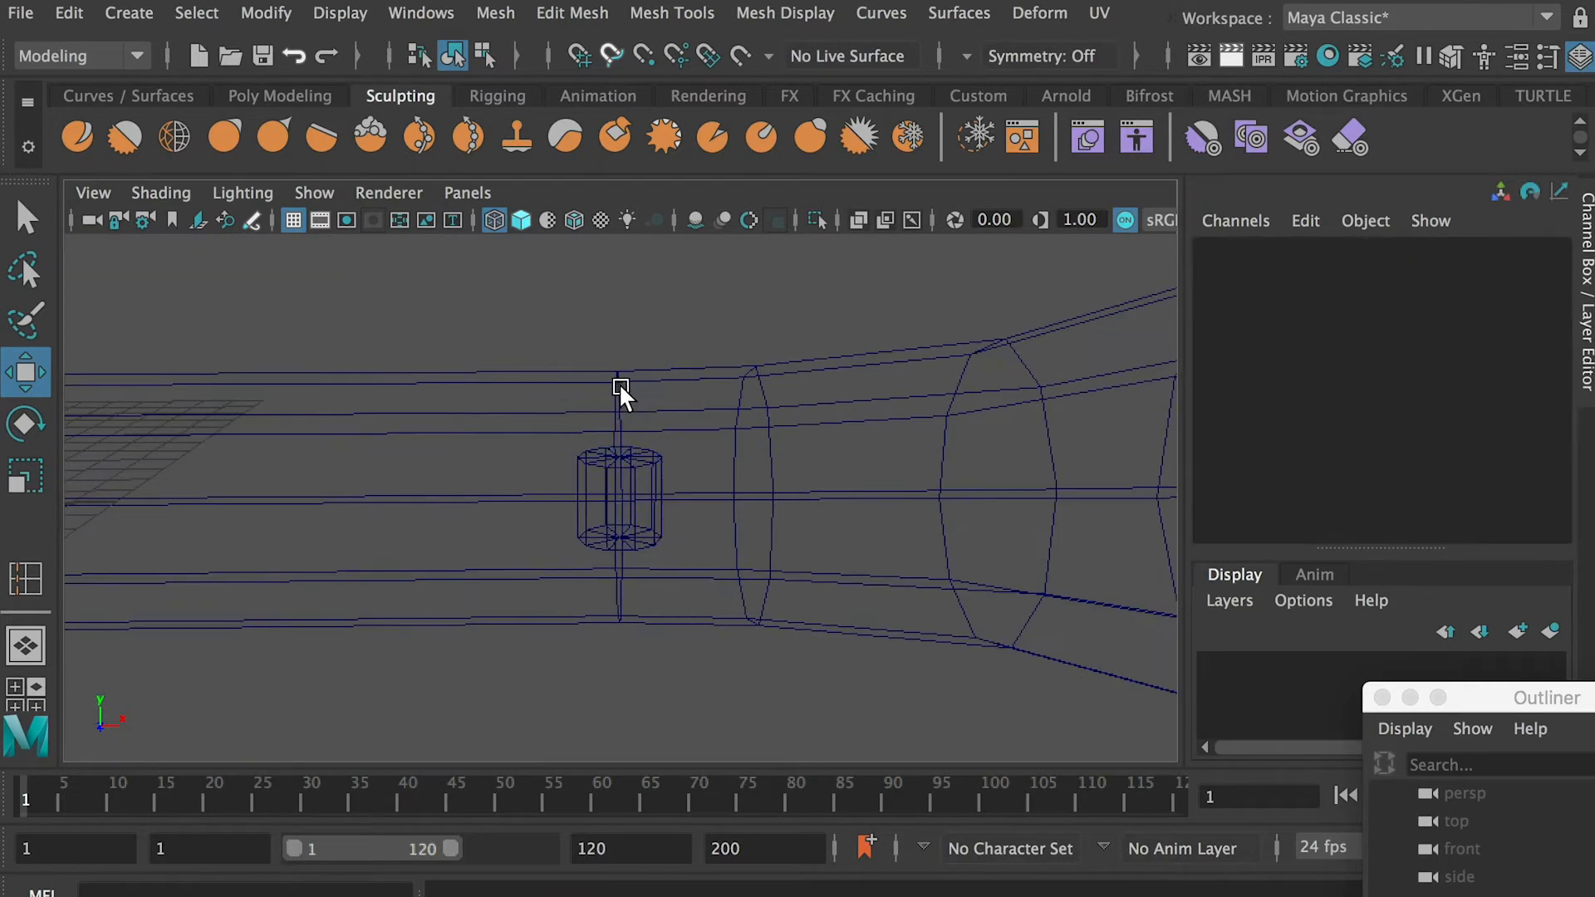
{"action": "key", "text": "6"}
{"action": "left_click", "coordinate": [614, 399]}
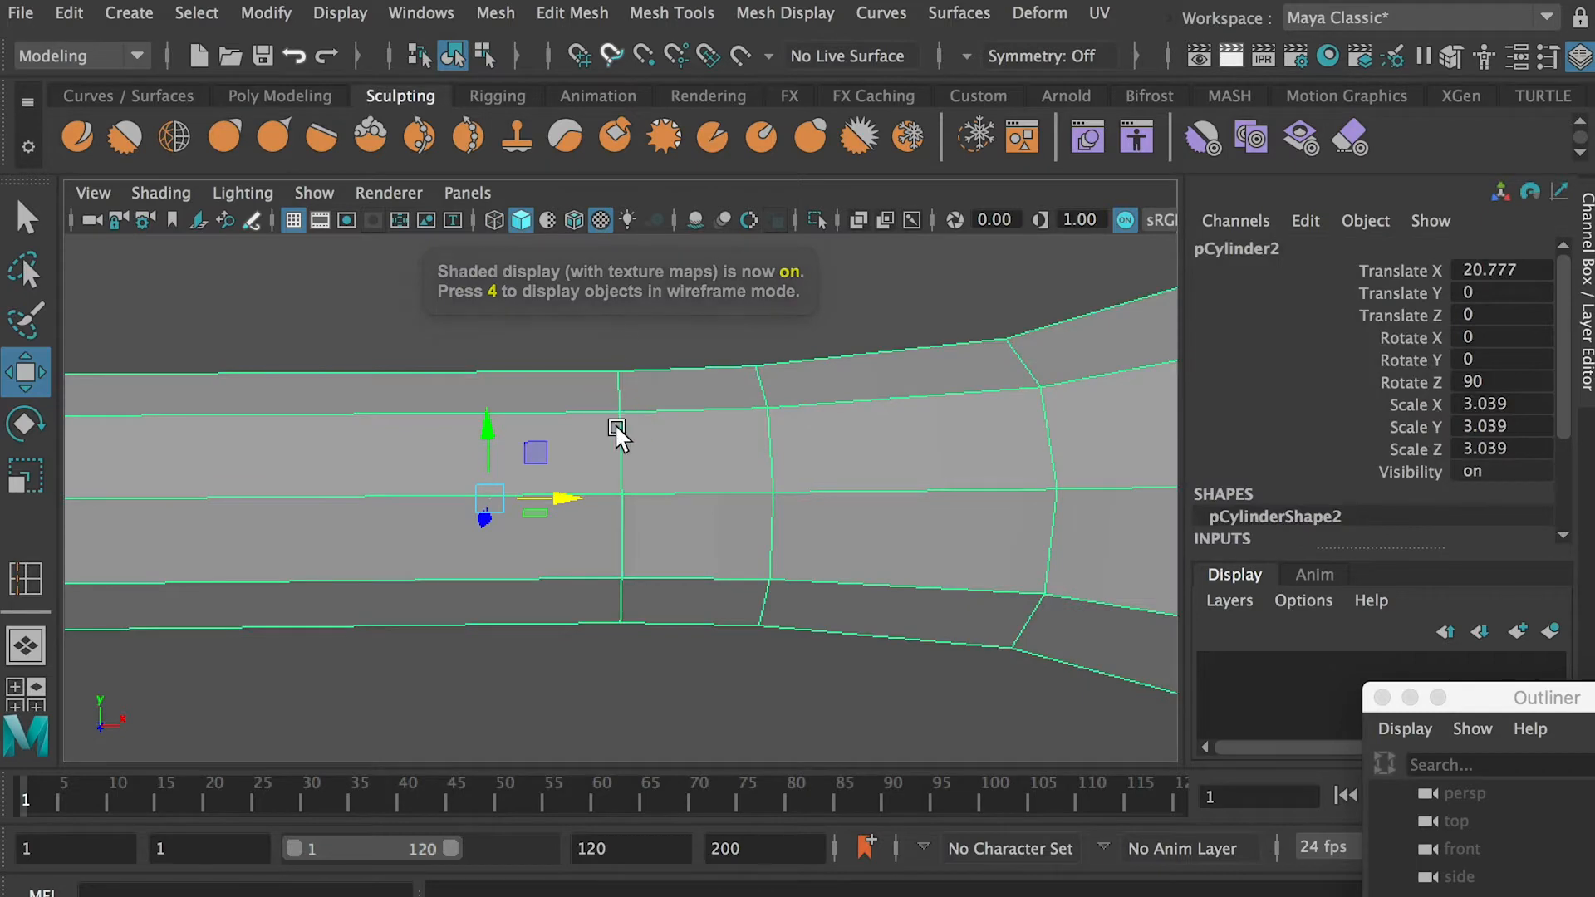
{"action": "key", "text": "super+z"}
Scale the new cylinder uniformly to about 2.99 and set its Z rotation to 90 degrees
{"action": "key", "text": "4"}
{"action": "left_click", "coordinate": [654, 489]}
{"action": "key", "text": "r"}
{"action": "left_click_drag", "start_coordinate": [620, 498], "coordinate": [731, 548]}
{"action": "scroll", "coordinate": [656, 511], "scroll_direction": "down", "scroll_amount": 4}
{"action": "key", "text": "e"}
{"action": "left_click", "coordinate": [1484, 380]}
{"action": "type", "text": "9"}
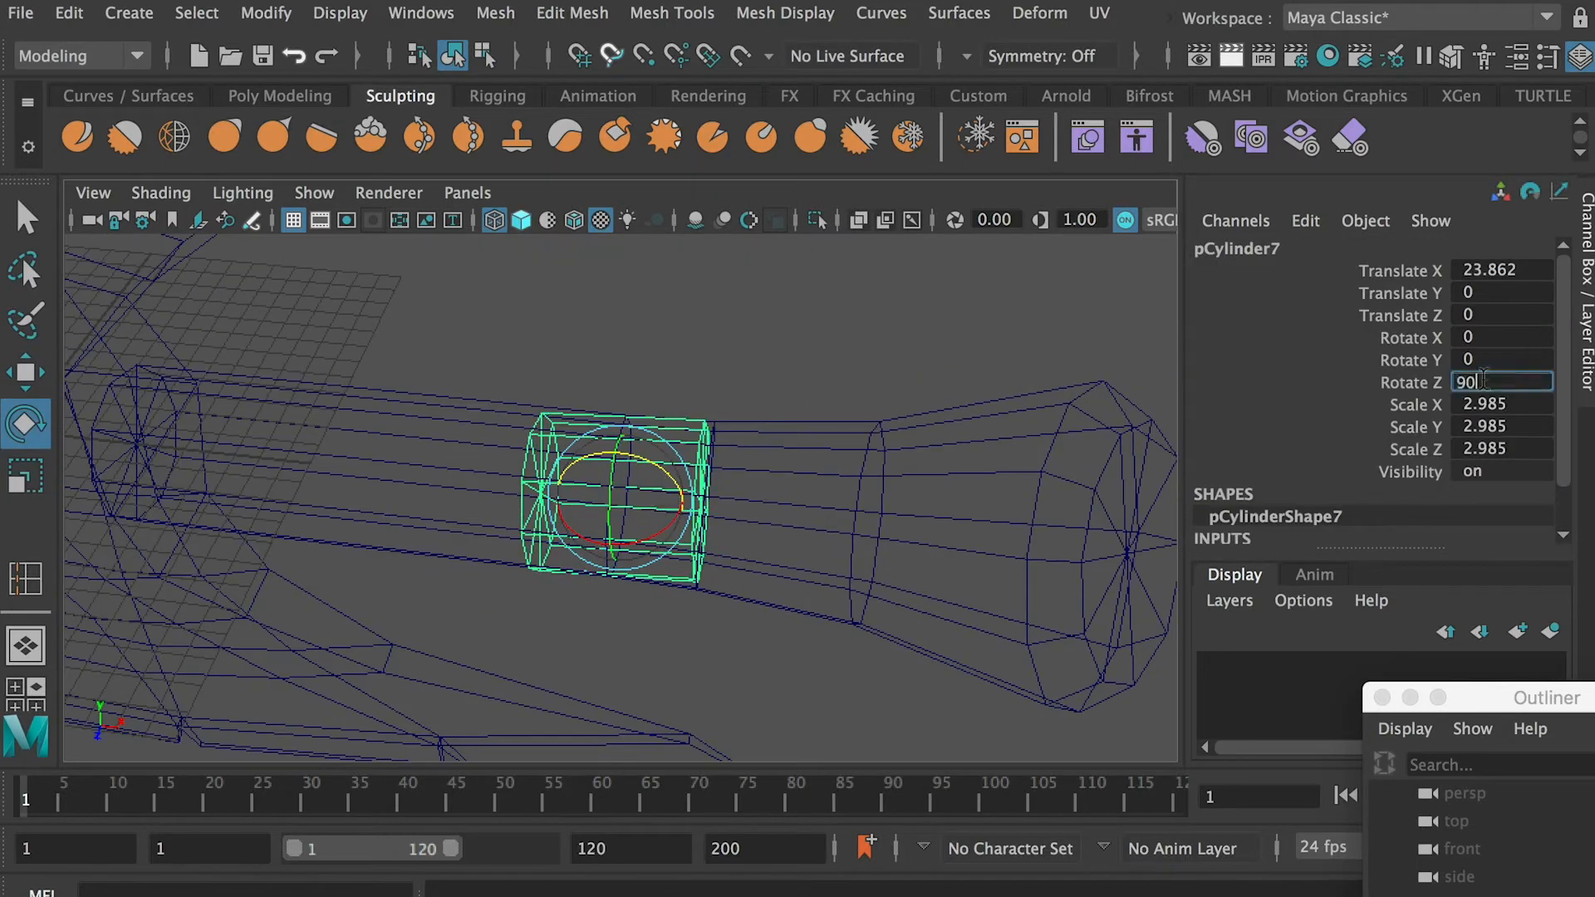
{"action": "type", "text": "0"}
{"action": "key", "text": "Return"}
Flatten and widen the cylinder into a collar around the shaft, with scale about 5.46 in X and Z and 1.74 in Y
{"action": "key", "text": "r"}
{"action": "left_click", "coordinate": [719, 380]}
{"action": "left_click", "coordinate": [711, 470]}
{"action": "left_click", "coordinate": [594, 502]}
{"action": "mouse_move", "coordinate": [620, 498]}
{"action": "left_mouse_down"}
{"action": "mouse_move", "coordinate": [676, 505]}
{"action": "mouse_move", "coordinate": [594, 497]}
{"action": "left_mouse_up"}
{"action": "left_click_drag", "start_coordinate": [563, 482], "coordinate": [602, 489]}
{"action": "left_click_drag", "start_coordinate": [602, 489], "coordinate": [662, 498], "text": "alt"}
{"action": "mouse_move", "coordinate": [662, 498]}
{"action": "left_mouse_down", "text": "alt"}
{"action": "mouse_move", "coordinate": [761, 487]}
{"action": "mouse_move", "coordinate": [718, 453]}
{"action": "left_mouse_up", "text": "alt"}
{"action": "key", "text": "5"}
{"action": "left_click", "coordinate": [787, 381]}
{"action": "mouse_move", "coordinate": [787, 381]}
{"action": "left_mouse_down", "text": "alt"}
{"action": "mouse_move", "coordinate": [394, 328]}
{"action": "mouse_move", "coordinate": [644, 447]}
{"action": "left_mouse_up", "text": "alt"}
Delete the remaining old collars along the handle
{"action": "left_click", "coordinate": [501, 519]}
{"action": "middle_click_drag", "start_coordinate": [240, 486], "coordinate": [628, 482], "text": "alt"}
{"action": "left_click", "coordinate": [608, 518], "text": "shift"}
{"action": "scroll", "coordinate": [609, 498], "scroll_direction": "down", "scroll_amount": 5}
{"action": "left_click", "coordinate": [218, 455], "text": "shift"}
{"action": "key", "text": "BackSpace"}
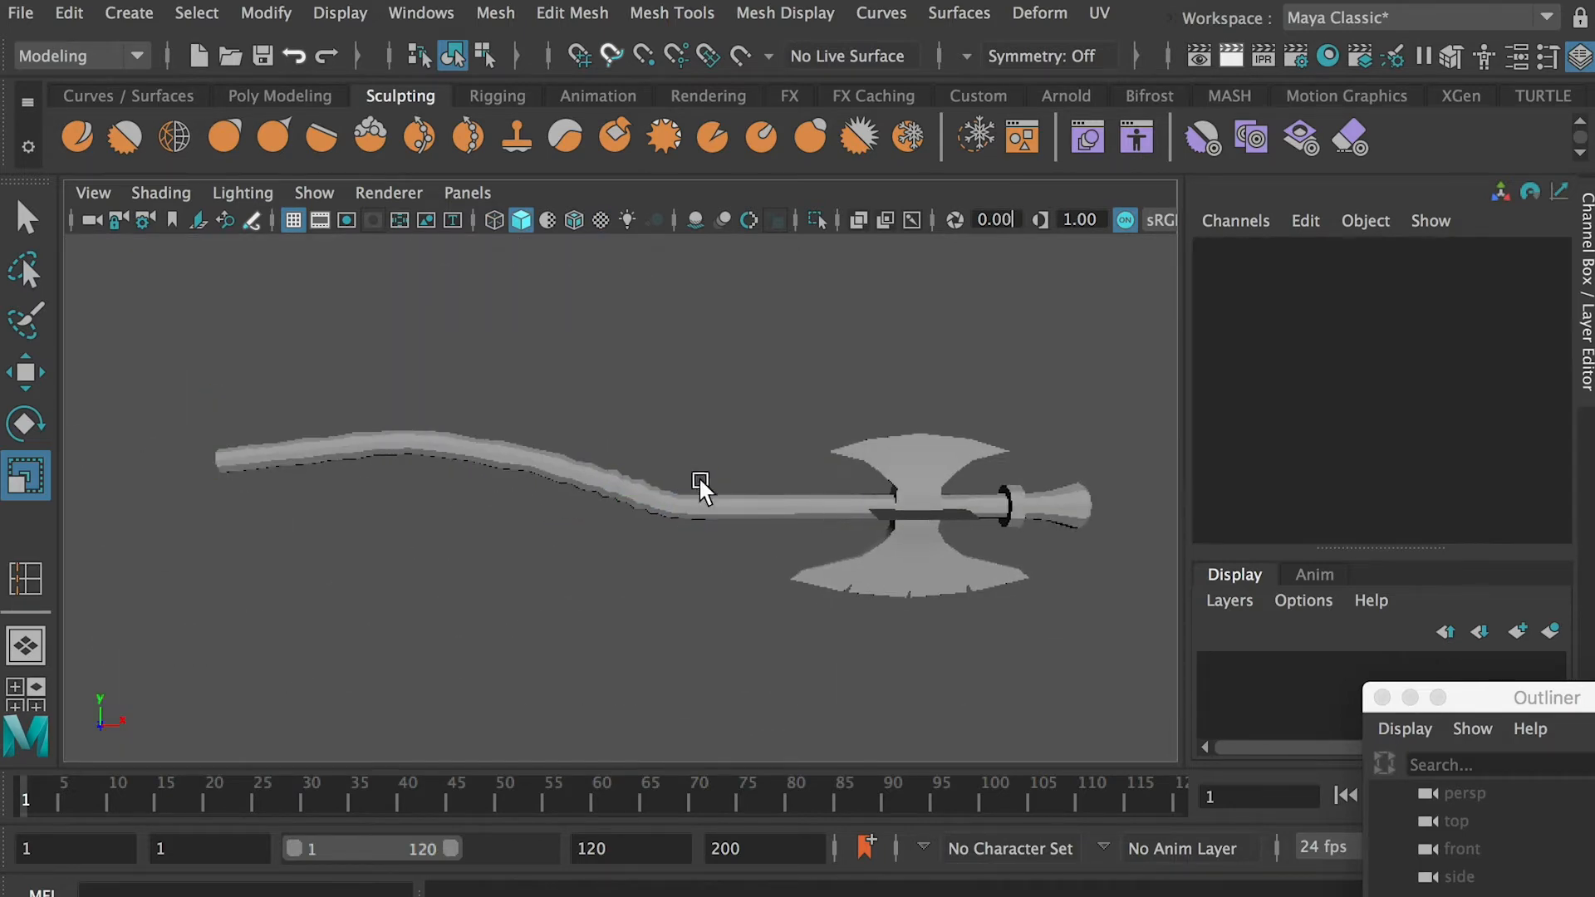
Duplicate the new collar and move the copy along X to about -22.2, on the handle side of the axe head
{"action": "left_click_drag", "start_coordinate": [1521, 696], "coordinate": [1424, 466]}
{"action": "scroll", "coordinate": [818, 482], "scroll_direction": "up", "scroll_amount": 5}
{"action": "left_click_drag", "start_coordinate": [818, 482], "coordinate": [725, 471], "text": "alt"}
{"action": "left_click", "coordinate": [735, 499]}
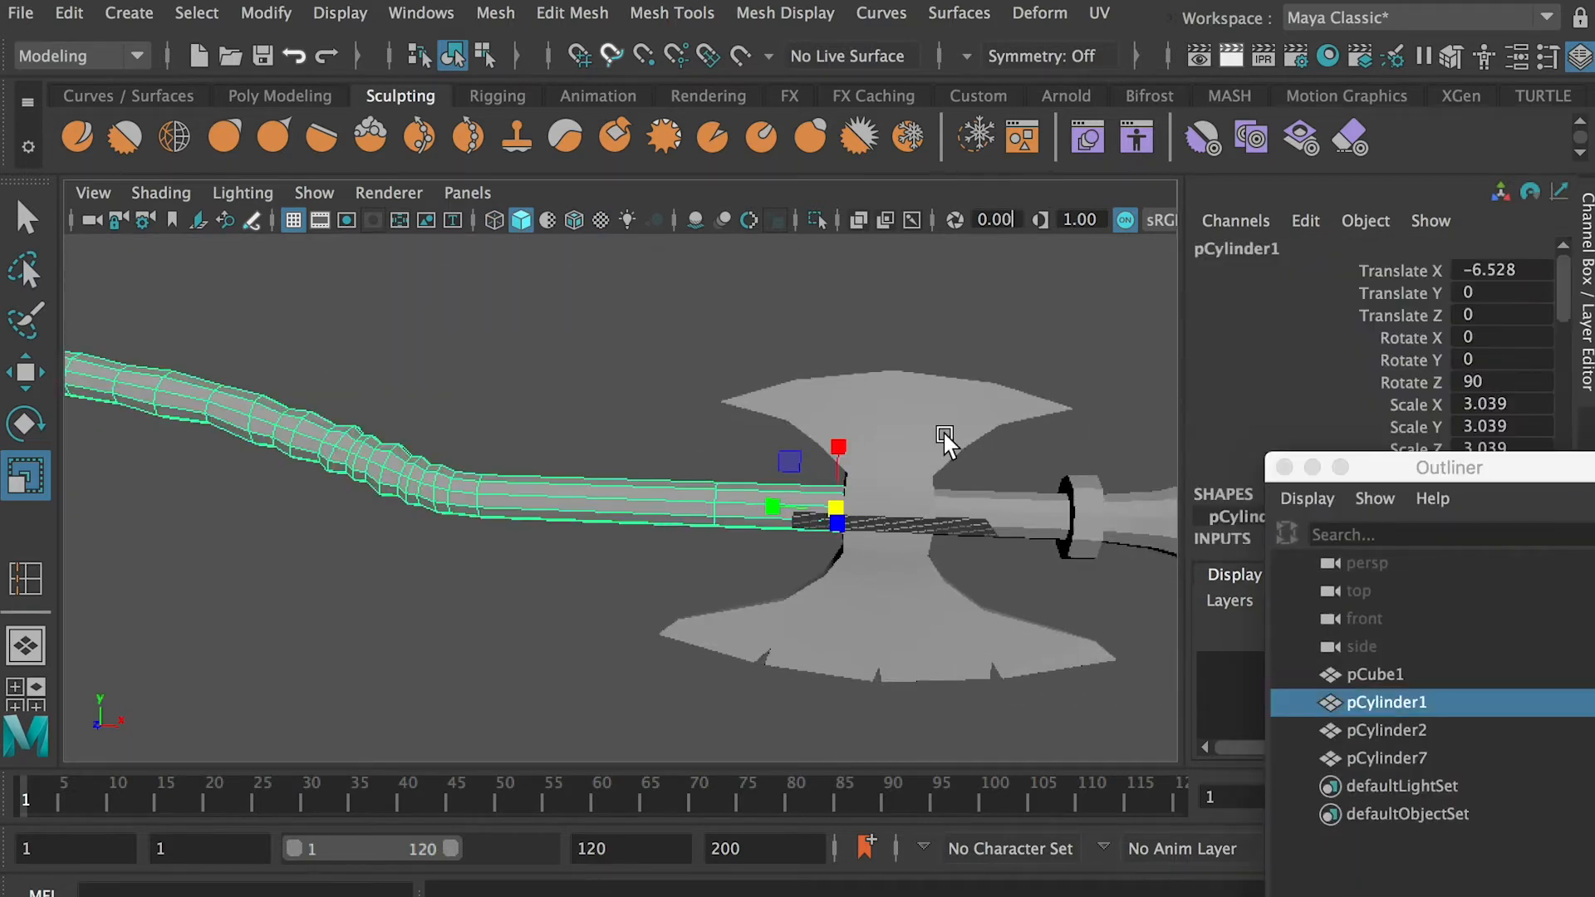
{"action": "left_click_drag", "start_coordinate": [947, 434], "coordinate": [835, 478], "text": "alt"}
{"action": "key", "text": "4"}
{"action": "left_click", "coordinate": [1021, 498]}
{"action": "key", "text": "ctrl+d"}
{"action": "key", "text": "w"}
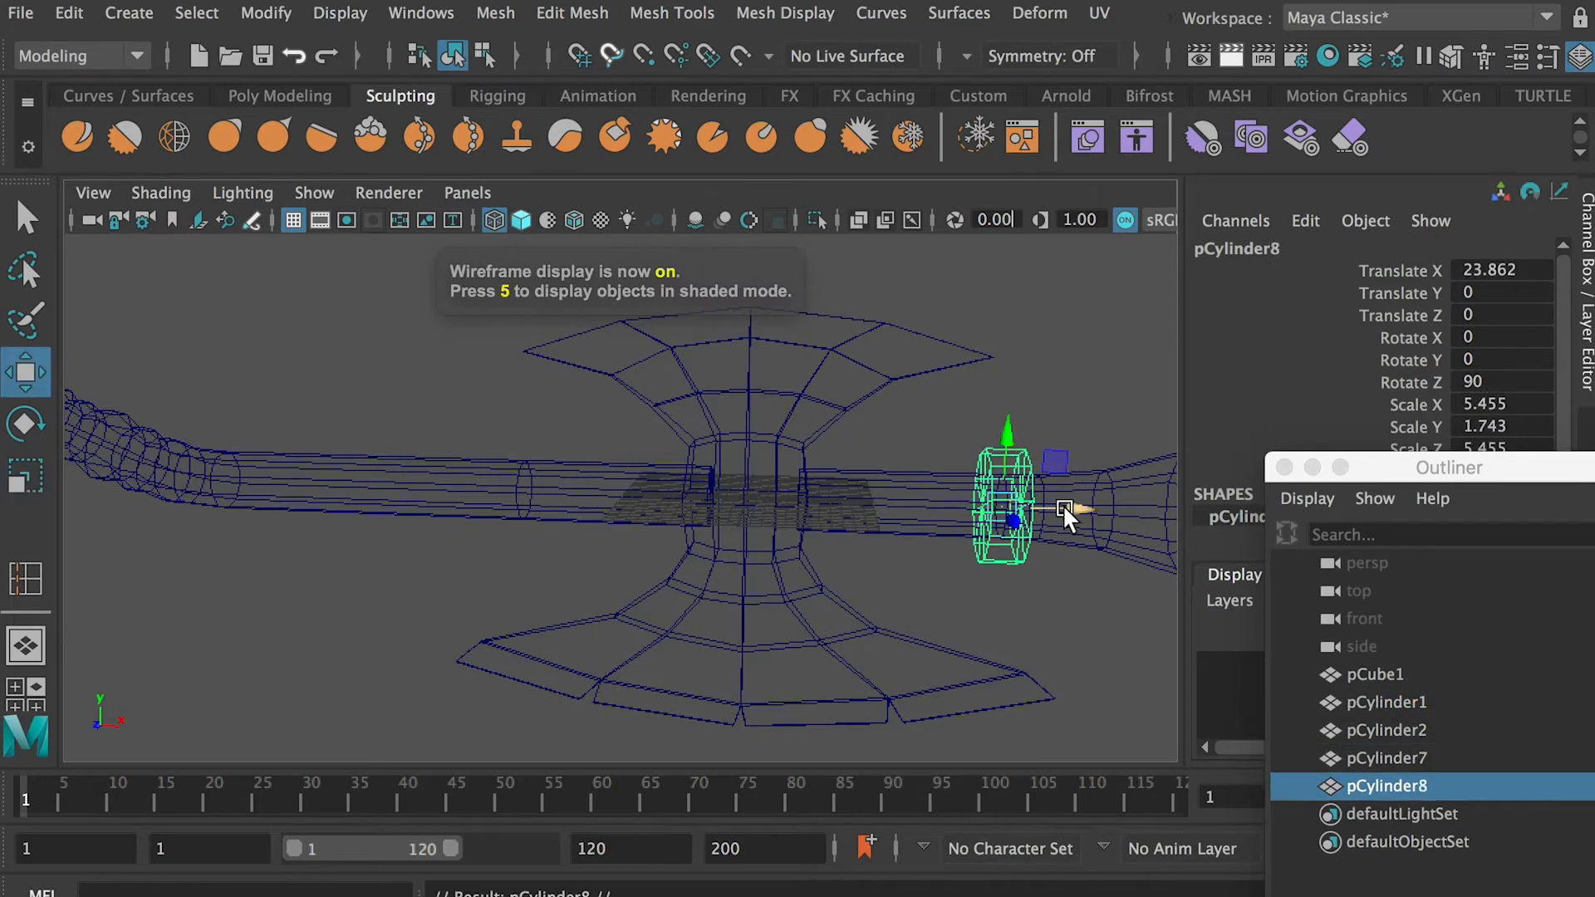
{"action": "left_click_drag", "start_coordinate": [1063, 508], "coordinate": [598, 491]}
{"action": "middle_click_drag", "start_coordinate": [597, 540], "coordinate": [745, 563], "text": "alt"}
{"action": "scroll", "coordinate": [745, 563], "scroll_direction": "up", "scroll_amount": 5}
{"action": "left_click_drag", "start_coordinate": [744, 563], "coordinate": [777, 555], "text": "alt"}
{"action": "left_click_drag", "start_coordinate": [828, 531], "coordinate": [807, 531]}
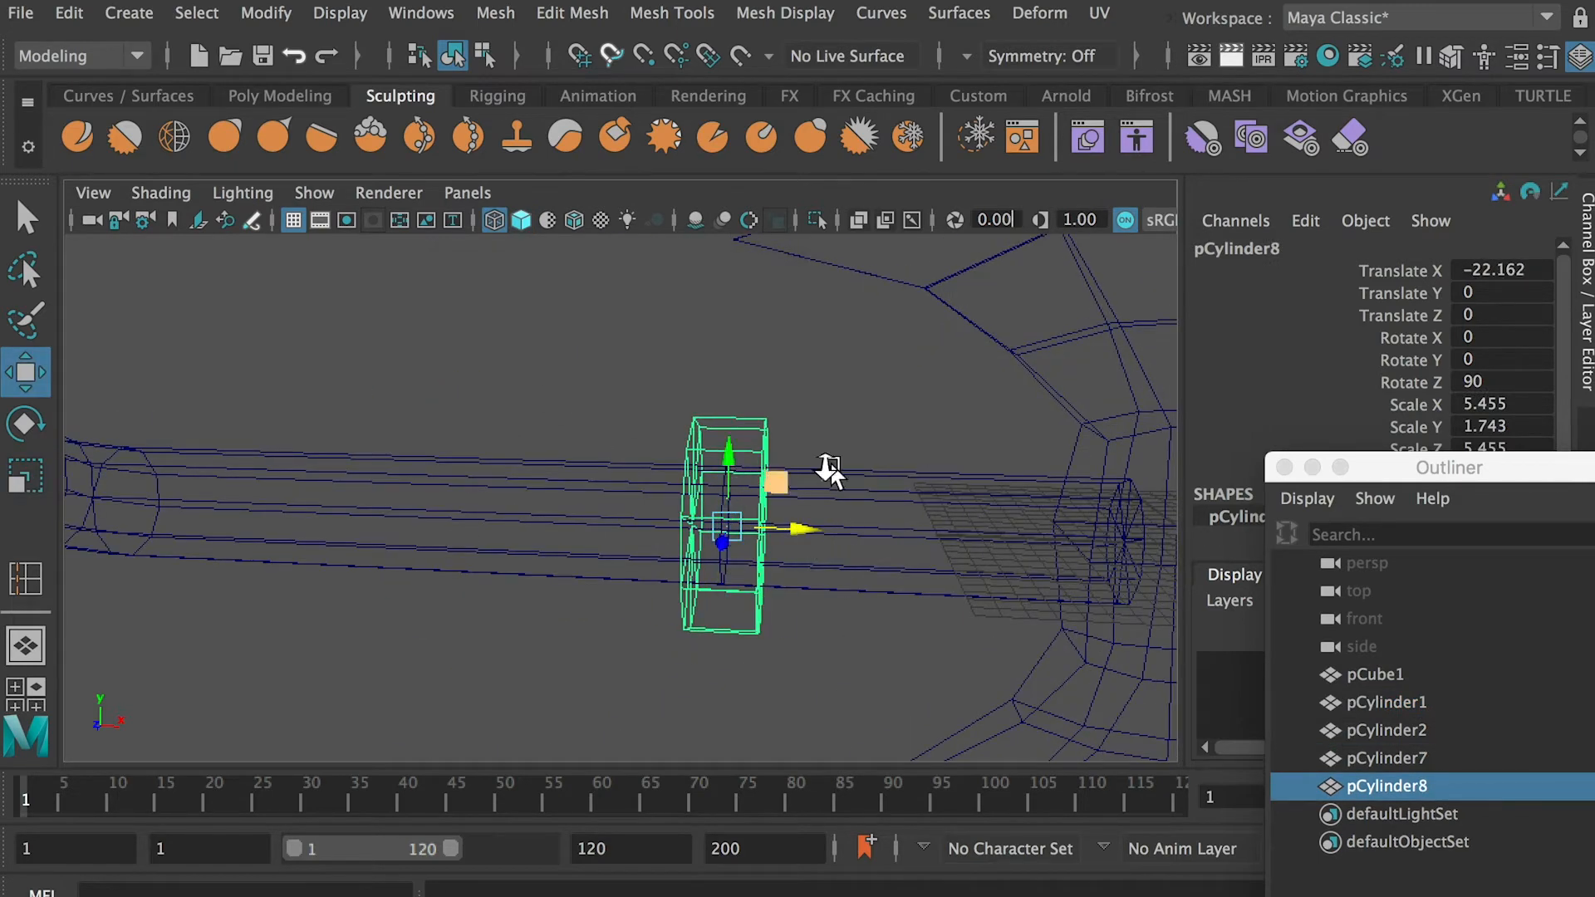
Duplicate the collar twice more and place the copies at the handle's bend and at its raised far end
{"action": "scroll", "coordinate": [833, 472], "scroll_direction": "down", "scroll_amount": 10}
{"action": "left_click_drag", "start_coordinate": [833, 472], "coordinate": [881, 480], "text": "alt"}
{"action": "scroll", "coordinate": [881, 480], "scroll_direction": "up", "scroll_amount": 4}
{"action": "key", "text": "ctrl+d"}
{"action": "left_click_drag", "start_coordinate": [1039, 555], "coordinate": [764, 560]}
{"action": "scroll", "coordinate": [879, 548], "scroll_direction": "down", "scroll_amount": 3}
{"action": "key", "text": "ctrl+d"}
{"action": "left_click_drag", "start_coordinate": [352, 536], "coordinate": [301, 534], "text": "alt"}
{"action": "left_click_drag", "start_coordinate": [272, 440], "coordinate": [274, 379]}
{"action": "left_click_drag", "start_coordinate": [279, 420], "coordinate": [364, 438], "text": "alt"}
{"action": "left_click_drag", "start_coordinate": [284, 494], "coordinate": [290, 494]}
Extrude the outer rim faces of the collar near the flared end individually, with Keep Faces Together off
{"action": "middle_click_drag", "start_coordinate": [1155, 502], "coordinate": [713, 538], "text": "alt"}
{"action": "left_click", "coordinate": [717, 545]}
{"action": "key", "text": "f"}
{"action": "key", "text": "5"}
{"action": "mouse_move", "coordinate": [765, 572]}
{"action": "left_mouse_down", "text": "alt"}
{"action": "mouse_move", "coordinate": [604, 527]}
{"action": "mouse_move", "coordinate": [819, 530]}
{"action": "mouse_move", "coordinate": [781, 519]}
{"action": "left_mouse_up", "text": "alt"}
{"action": "scroll", "coordinate": [781, 519], "scroll_direction": "down", "scroll_amount": 3}
{"action": "right_click", "coordinate": [625, 382]}
{"action": "right_click_drag", "start_coordinate": [625, 381], "coordinate": [639, 455]}
{"action": "left_click_drag", "start_coordinate": [619, 316], "coordinate": [622, 617]}
{"action": "left_click_drag", "start_coordinate": [622, 617], "coordinate": [584, 647], "text": "alt"}
{"action": "left_click_drag", "start_coordinate": [581, 416], "coordinate": [632, 415], "text": "alt"}
{"action": "left_click", "coordinate": [573, 13]}
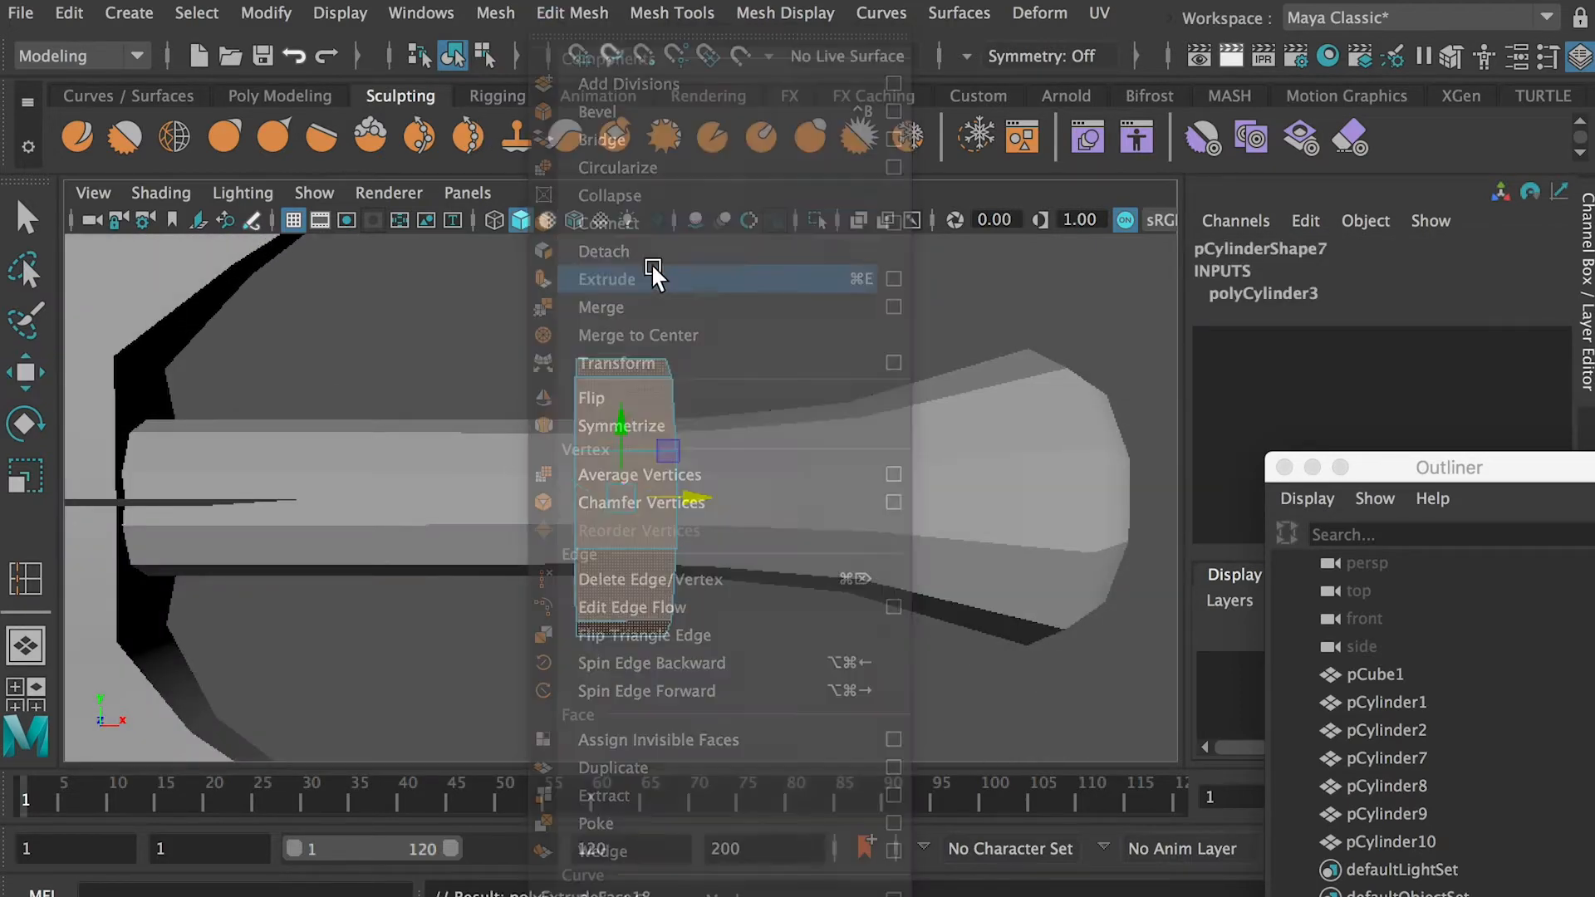
{"action": "left_click", "coordinate": [652, 268]}
{"action": "left_click_drag", "start_coordinate": [940, 534], "coordinate": [952, 577]}
{"action": "key", "text": "super+z"}
{"action": "left_click", "coordinate": [1115, 621]}
{"action": "left_click_drag", "start_coordinate": [720, 431], "coordinate": [663, 457], "text": "alt"}
{"action": "left_click_drag", "start_coordinate": [665, 522], "coordinate": [793, 530], "text": "alt"}
Extrude the collar's rim faces again into pointed spikes with a thickness of 1.5 and an offset of 0.9
{"action": "key", "text": "g"}
{"action": "left_click_drag", "start_coordinate": [934, 533], "coordinate": [947, 531]}
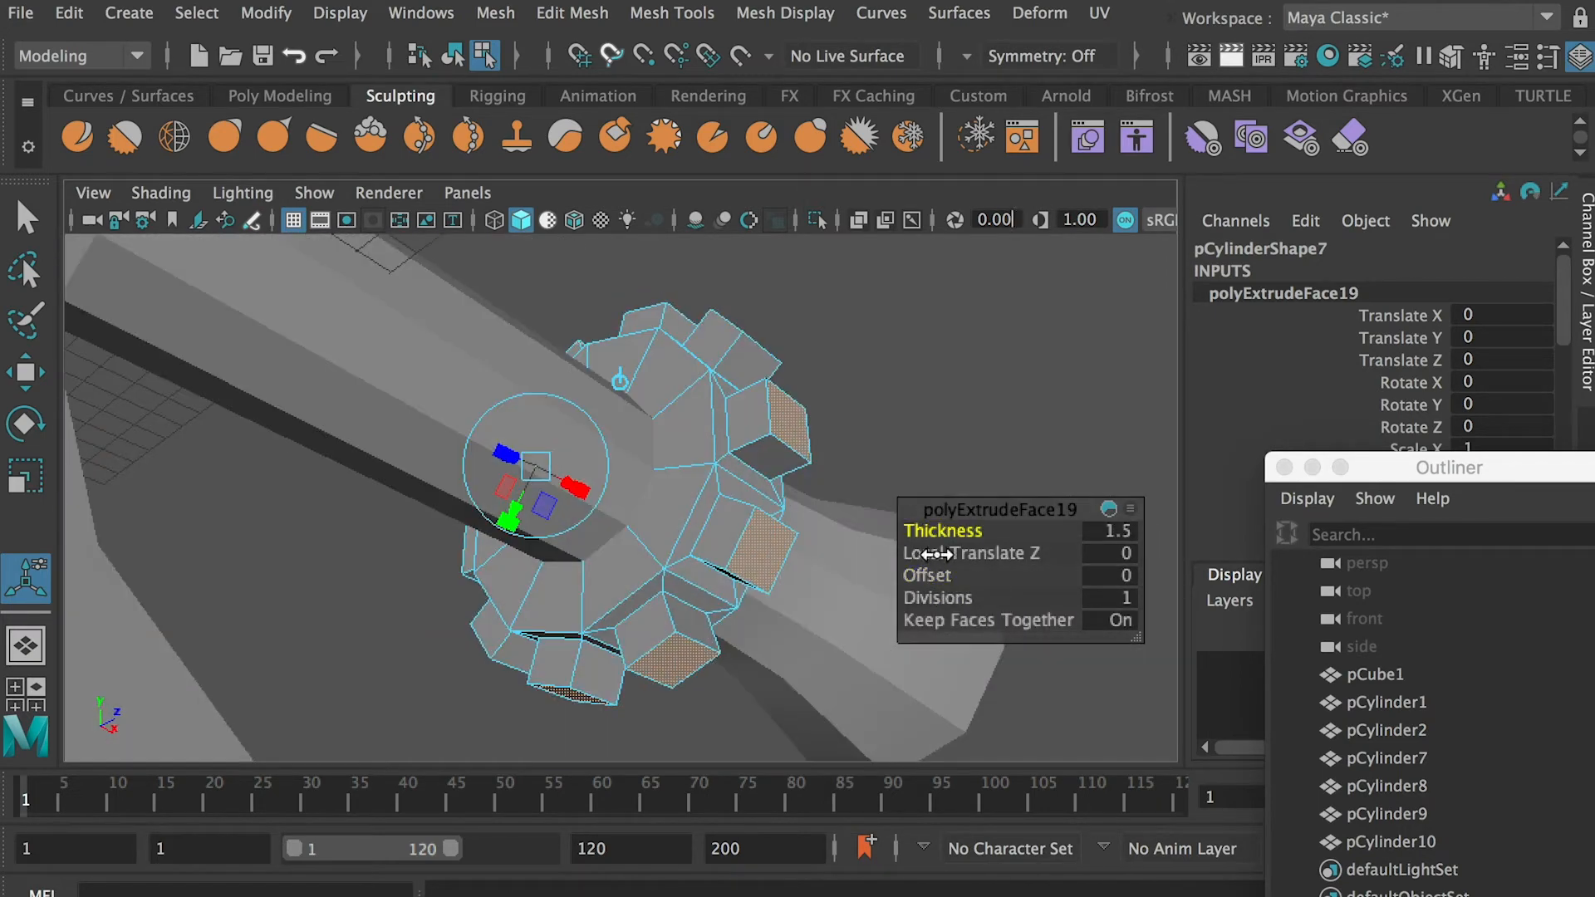
{"action": "left_click_drag", "start_coordinate": [929, 573], "coordinate": [945, 565]}
{"action": "left_click_drag", "start_coordinate": [607, 527], "coordinate": [676, 543], "text": "alt"}
{"action": "scroll", "coordinate": [676, 544], "scroll_direction": "up", "scroll_amount": 3}
{"action": "left_click_drag", "start_coordinate": [923, 574], "coordinate": [925, 571]}
{"action": "left_click_drag", "start_coordinate": [866, 525], "coordinate": [834, 312], "text": "alt"}
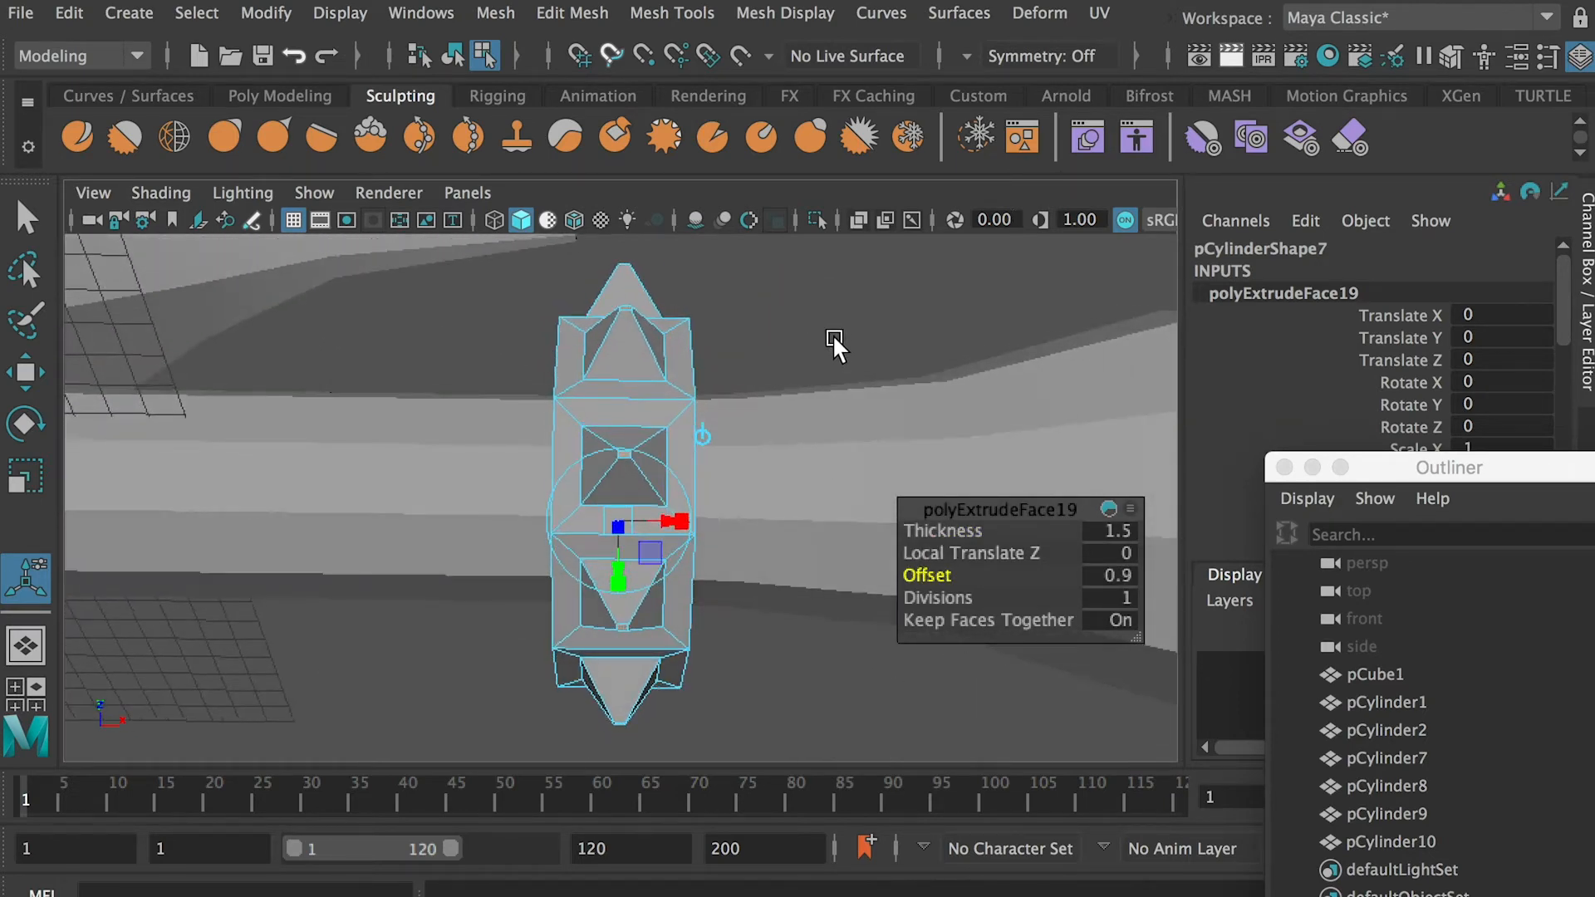
Return to object mode, select all the axe's meshes and examine the whole model's edge layout
{"action": "right_click_drag", "start_coordinate": [637, 344], "coordinate": [819, 339]}
{"action": "left_click", "coordinate": [821, 341]}
{"action": "left_click_drag", "start_coordinate": [821, 341], "coordinate": [632, 438], "text": "alt"}
{"action": "scroll", "coordinate": [631, 438], "scroll_direction": "down", "scroll_amount": 6}
{"action": "scroll", "coordinate": [608, 474], "scroll_direction": "down", "scroll_amount": 3}
{"action": "middle_click_drag", "start_coordinate": [398, 441], "coordinate": [677, 498], "text": "alt"}
{"action": "scroll", "coordinate": [605, 471], "scroll_direction": "down", "scroll_amount": 4}
{"action": "left_click_drag", "start_coordinate": [134, 670], "coordinate": [922, 365]}
{"action": "scroll", "coordinate": [547, 648], "scroll_direction": "up", "scroll_amount": 3}
{"action": "scroll", "coordinate": [632, 544], "scroll_direction": "up", "scroll_amount": 5}
{"action": "scroll", "coordinate": [624, 549], "scroll_direction": "down", "scroll_amount": 5}
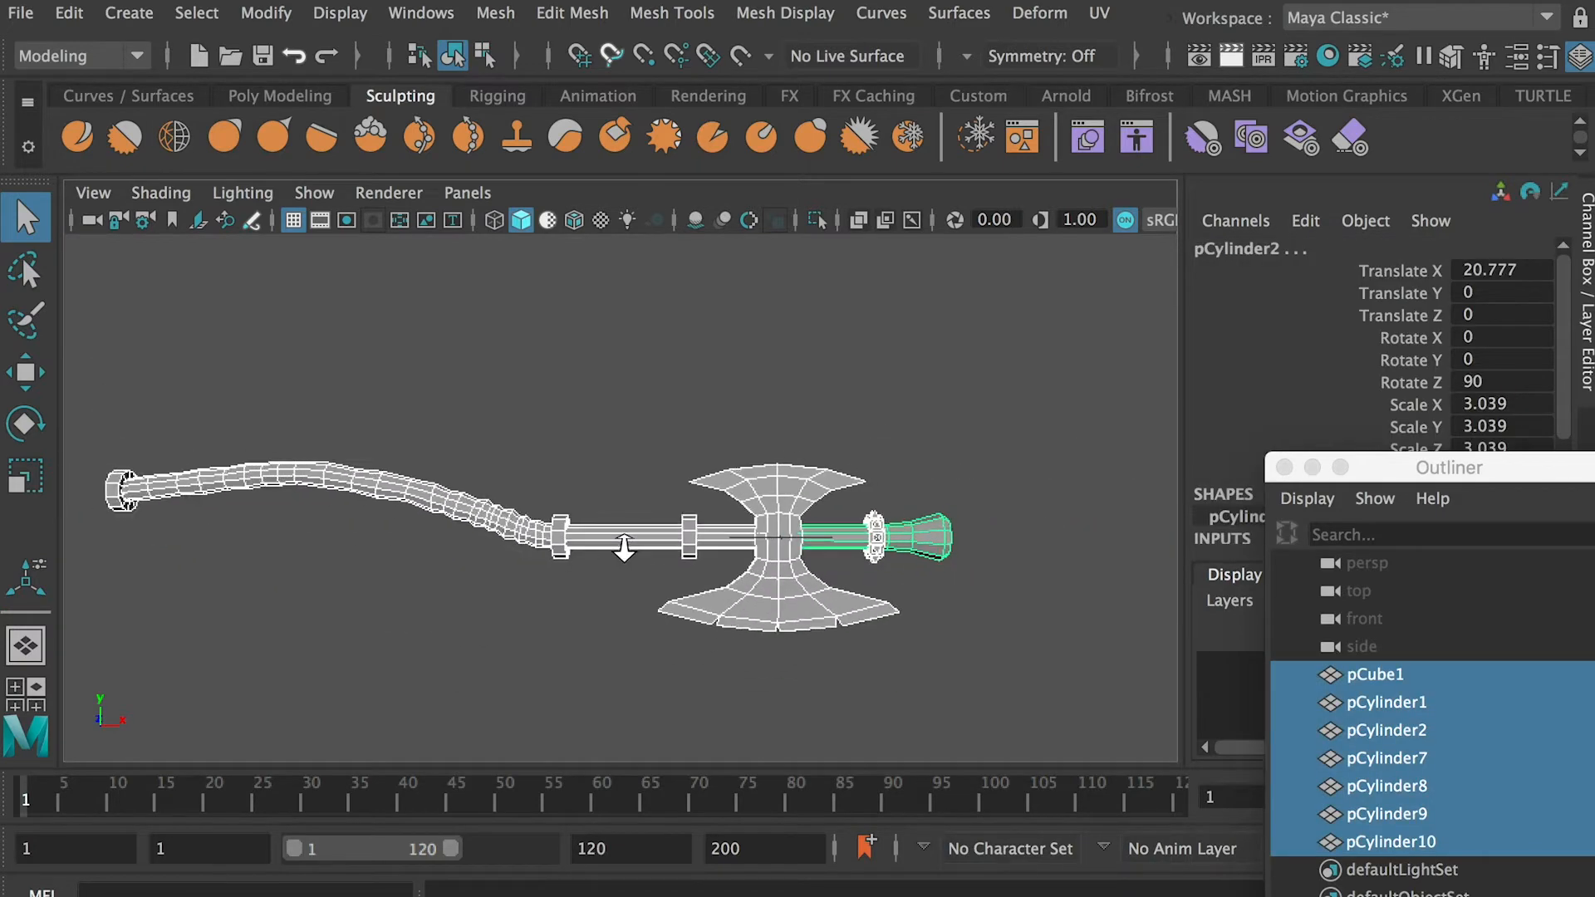
Examine the flared shaft piece where it enters the axe head, switching between wireframe and shaded display
{"action": "left_click", "coordinate": [1033, 552]}
{"action": "scroll", "coordinate": [1035, 565], "scroll_direction": "up", "scroll_amount": 5}
{"action": "left_click", "coordinate": [1036, 595]}
{"action": "middle_click_drag", "start_coordinate": [1036, 596], "coordinate": [777, 545], "text": "alt"}
{"action": "left_click", "coordinate": [900, 516]}
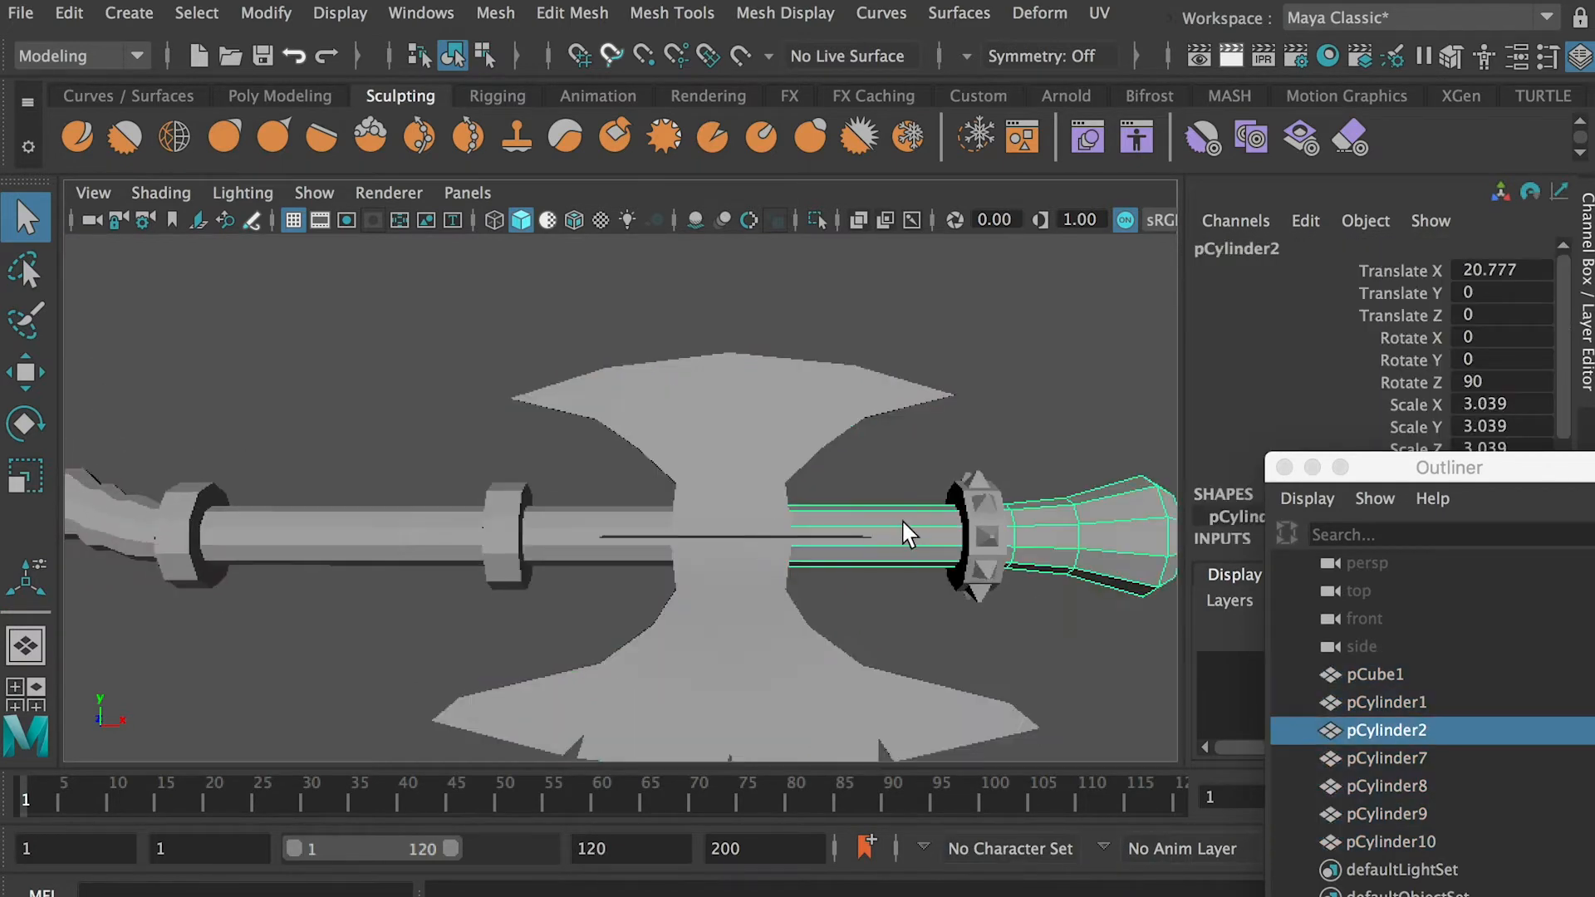
{"action": "left_click_drag", "start_coordinate": [900, 516], "coordinate": [887, 519], "text": "alt"}
{"action": "key", "text": "5"}
{"action": "key", "text": "4"}
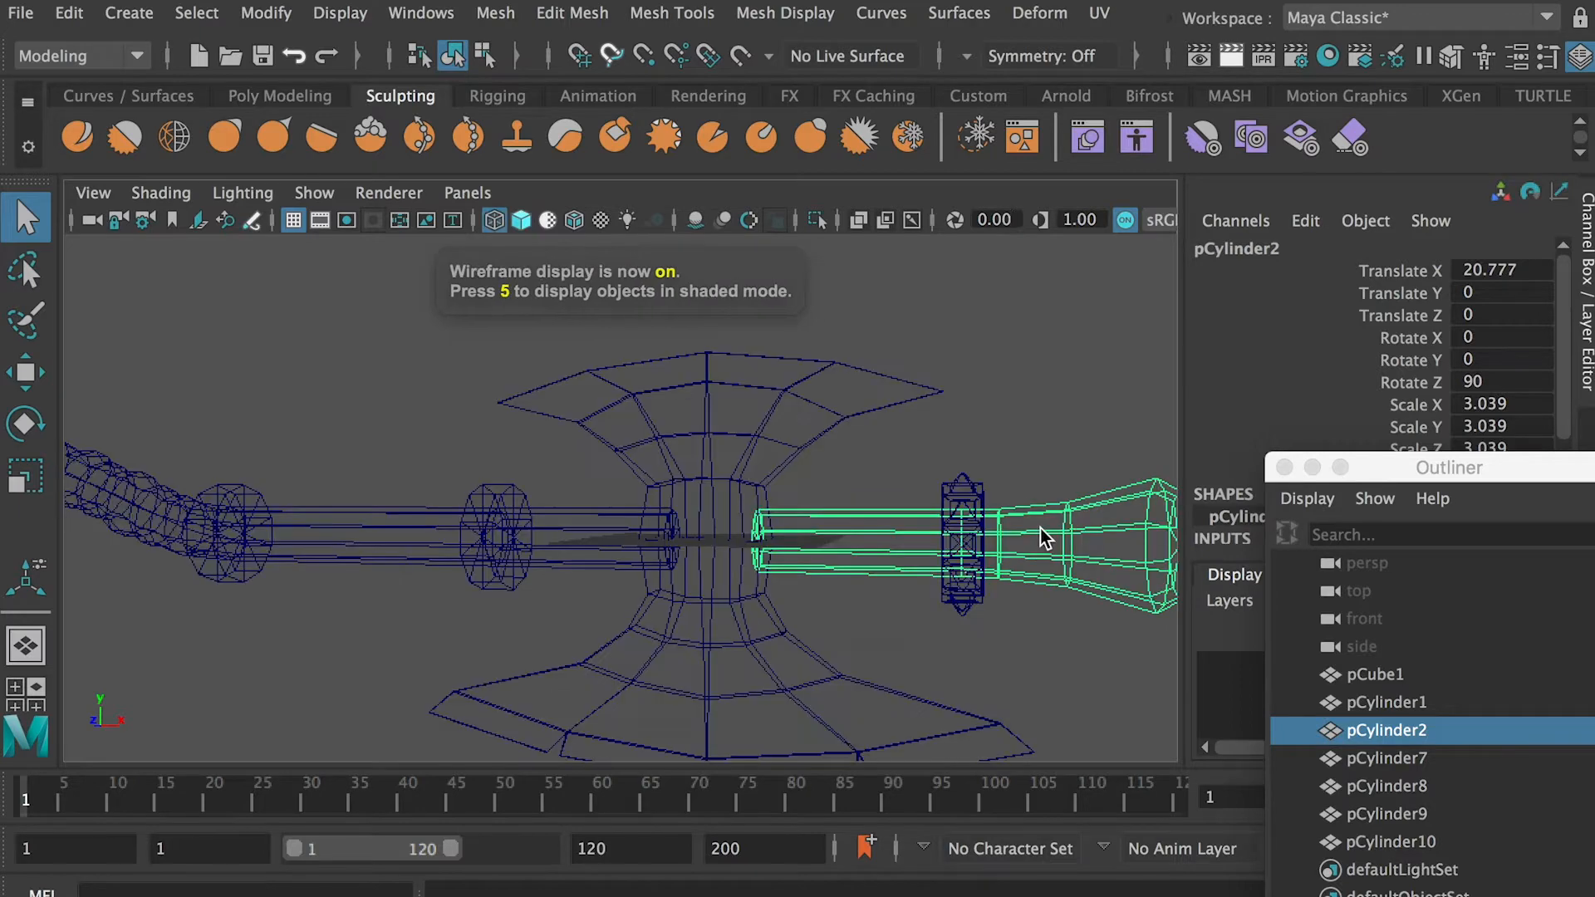
{"action": "key", "text": "5"}
Insert two edge loops around the flared shaft piece, between the axe head and the spiked collar
{"action": "right_click_drag", "start_coordinate": [885, 531], "coordinate": [697, 463], "text": "shift"}
{"action": "left_click", "coordinate": [894, 524]}
{"action": "left_click", "coordinate": [829, 523]}
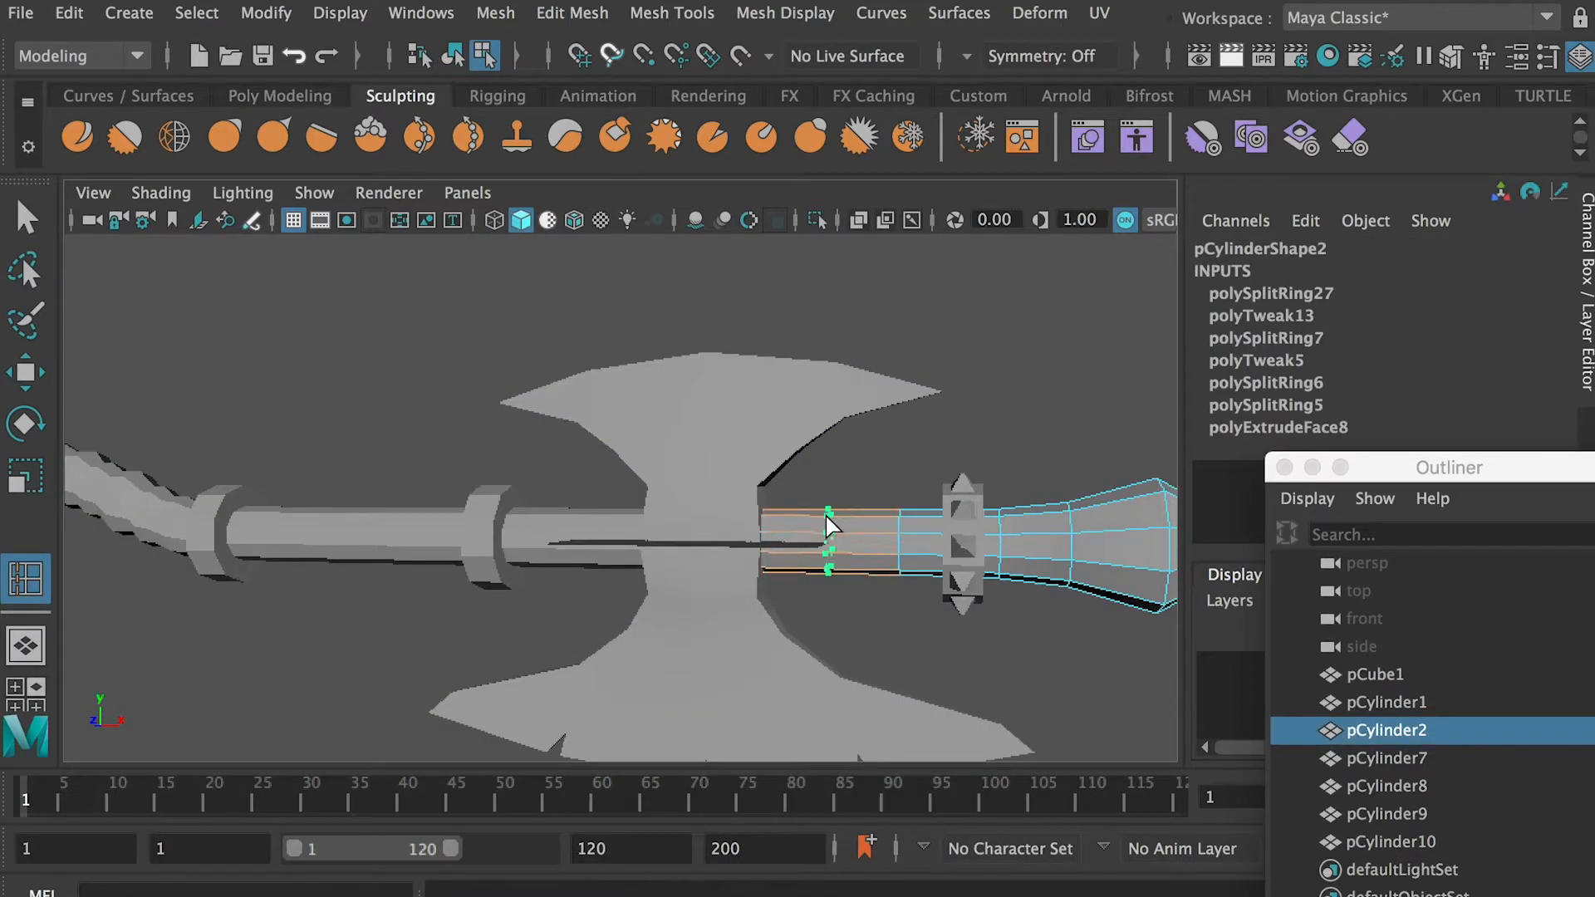
{"action": "key", "text": "q"}
Insert edge loops along the handle's straight section, between the axe head and the collar at the bend
{"action": "middle_click_drag", "start_coordinate": [573, 521], "coordinate": [830, 512], "text": "alt"}
{"action": "left_click", "coordinate": [830, 515]}
{"action": "right_click_drag", "start_coordinate": [841, 510], "coordinate": [682, 463], "text": "shift"}
{"action": "left_click", "coordinate": [869, 507]}
{"action": "left_click", "coordinate": [809, 507]}
{"action": "middle_click_drag", "start_coordinate": [759, 525], "coordinate": [904, 531], "text": "alt"}
{"action": "left_click", "coordinate": [821, 511]}
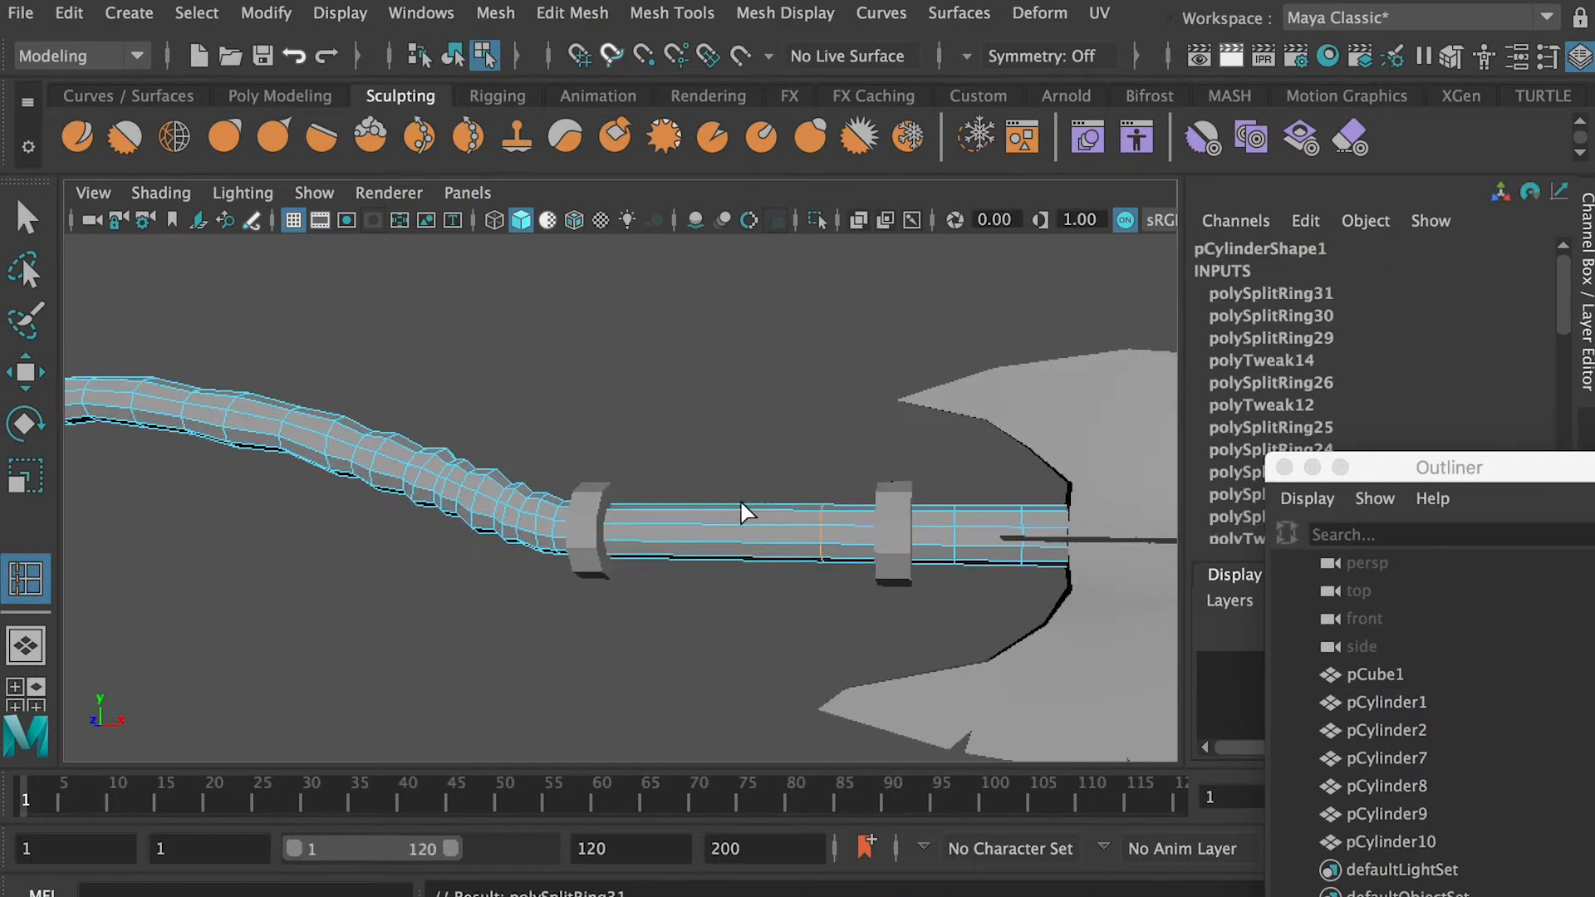
{"action": "right_click_drag", "start_coordinate": [698, 509], "coordinate": [630, 533], "text": "alt"}
{"action": "key", "text": "q"}
{"action": "left_click", "coordinate": [907, 518]}
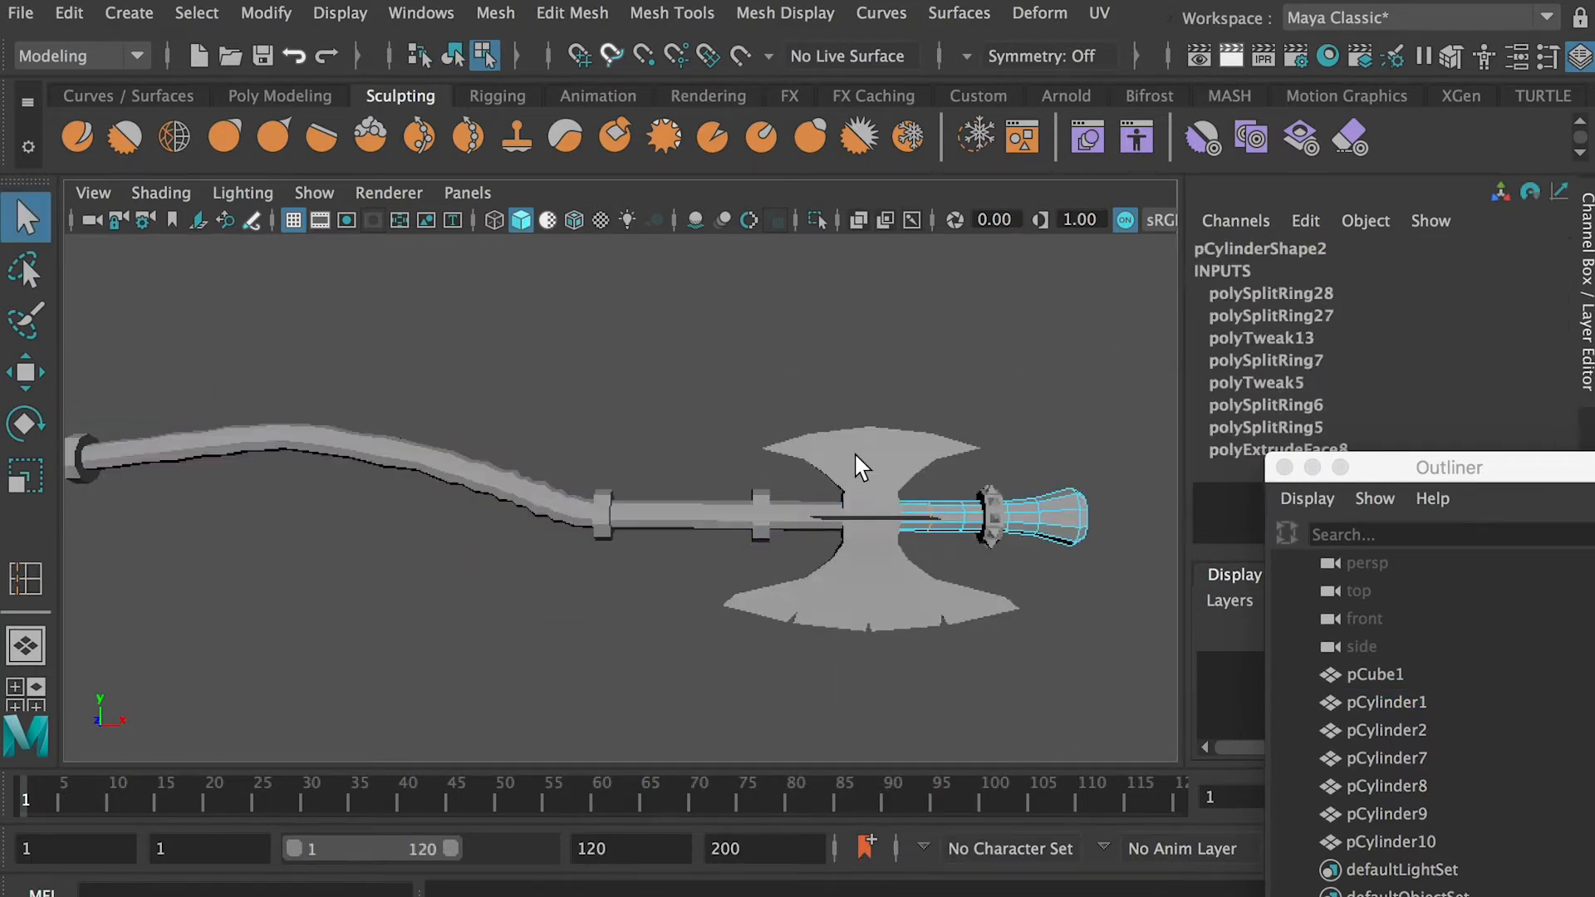
Insert an edge loop on each side of the axe head's centre loop, using the Multiple edge loops option
{"action": "right_click_drag", "start_coordinate": [854, 453], "coordinate": [921, 411]}
{"action": "left_click", "coordinate": [879, 485]}
{"action": "key", "text": "f"}
{"action": "right_click_drag", "start_coordinate": [520, 552], "coordinate": [676, 481], "text": "alt"}
{"action": "right_click_drag", "start_coordinate": [663, 416], "coordinate": [804, 359]}
{"action": "right_click_drag", "start_coordinate": [712, 415], "coordinate": [645, 456], "text": "shift"}
{"action": "left_click_drag", "start_coordinate": [1270, 322], "coordinate": [1198, 297]}
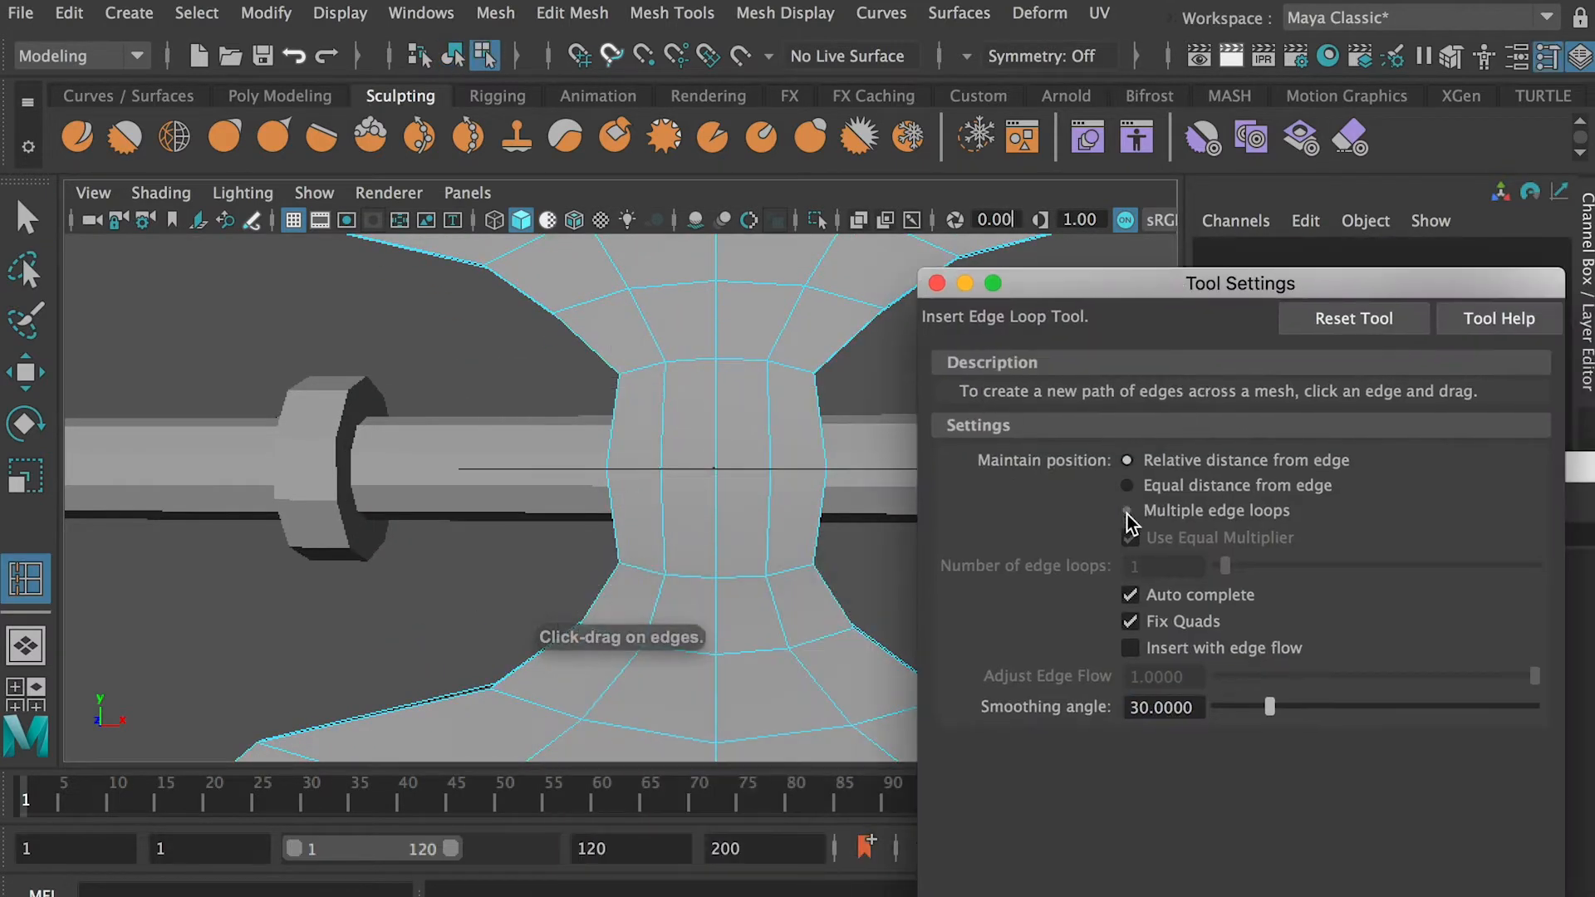
{"action": "left_click", "coordinate": [1127, 511]}
{"action": "left_click", "coordinate": [670, 401]}
{"action": "key", "text": "q"}
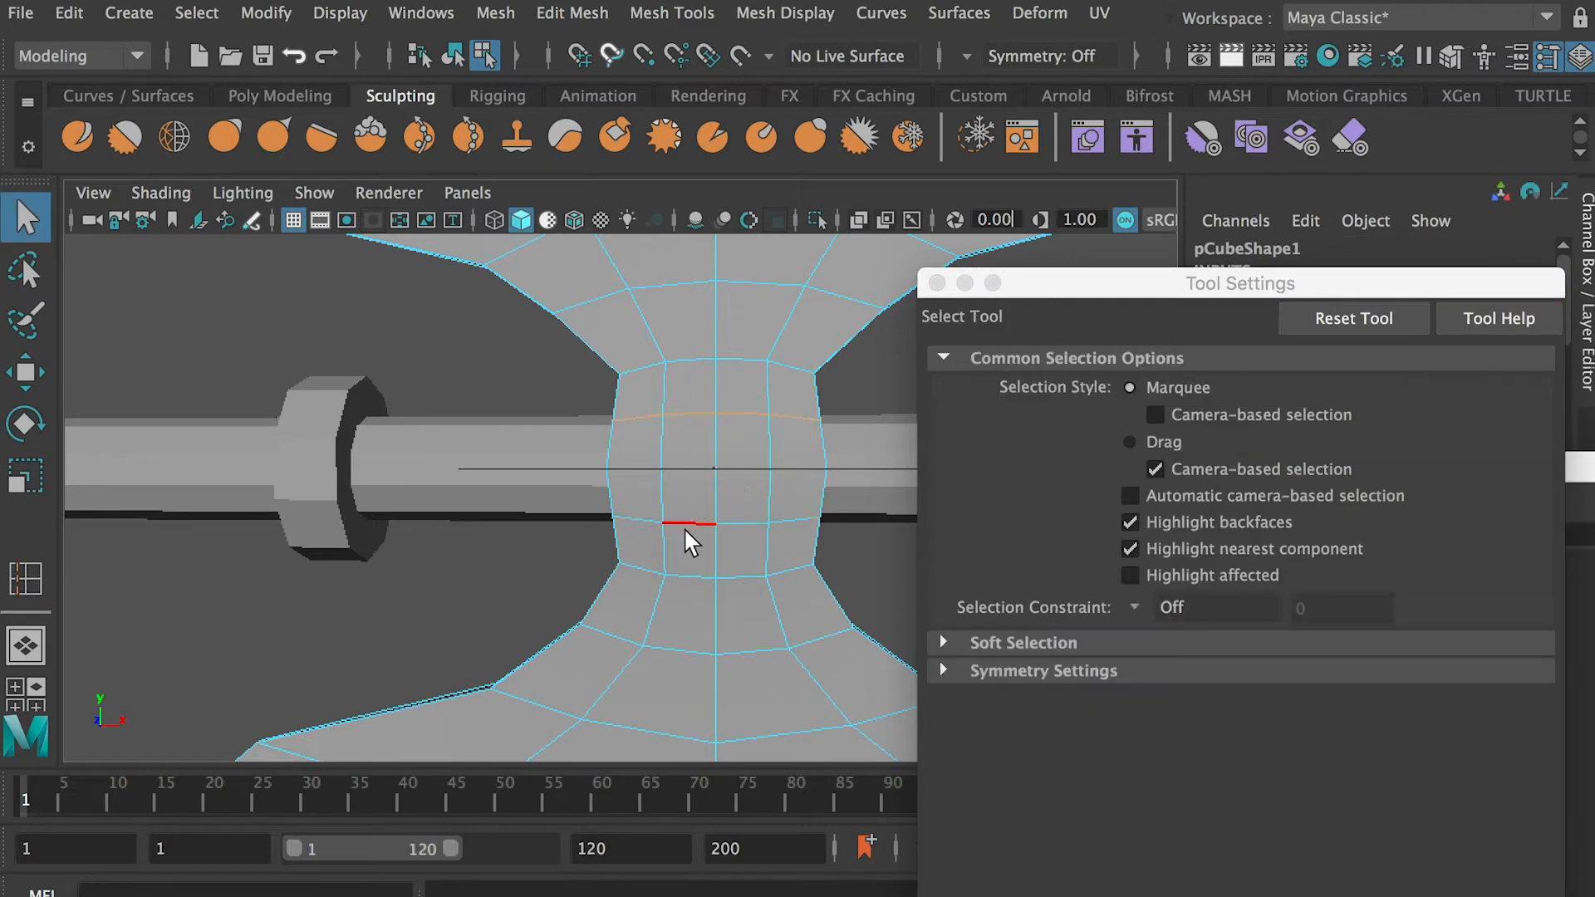
Scale the new edge loops to round the axe head's narrow middle section
{"action": "key", "text": "r"}
{"action": "left_click_drag", "start_coordinate": [779, 464], "coordinate": [780, 464]}
{"action": "left_click_drag", "start_coordinate": [1019, 294], "coordinate": [1282, 308]}
{"action": "left_click_drag", "start_coordinate": [773, 465], "coordinate": [773, 541], "text": "alt"}
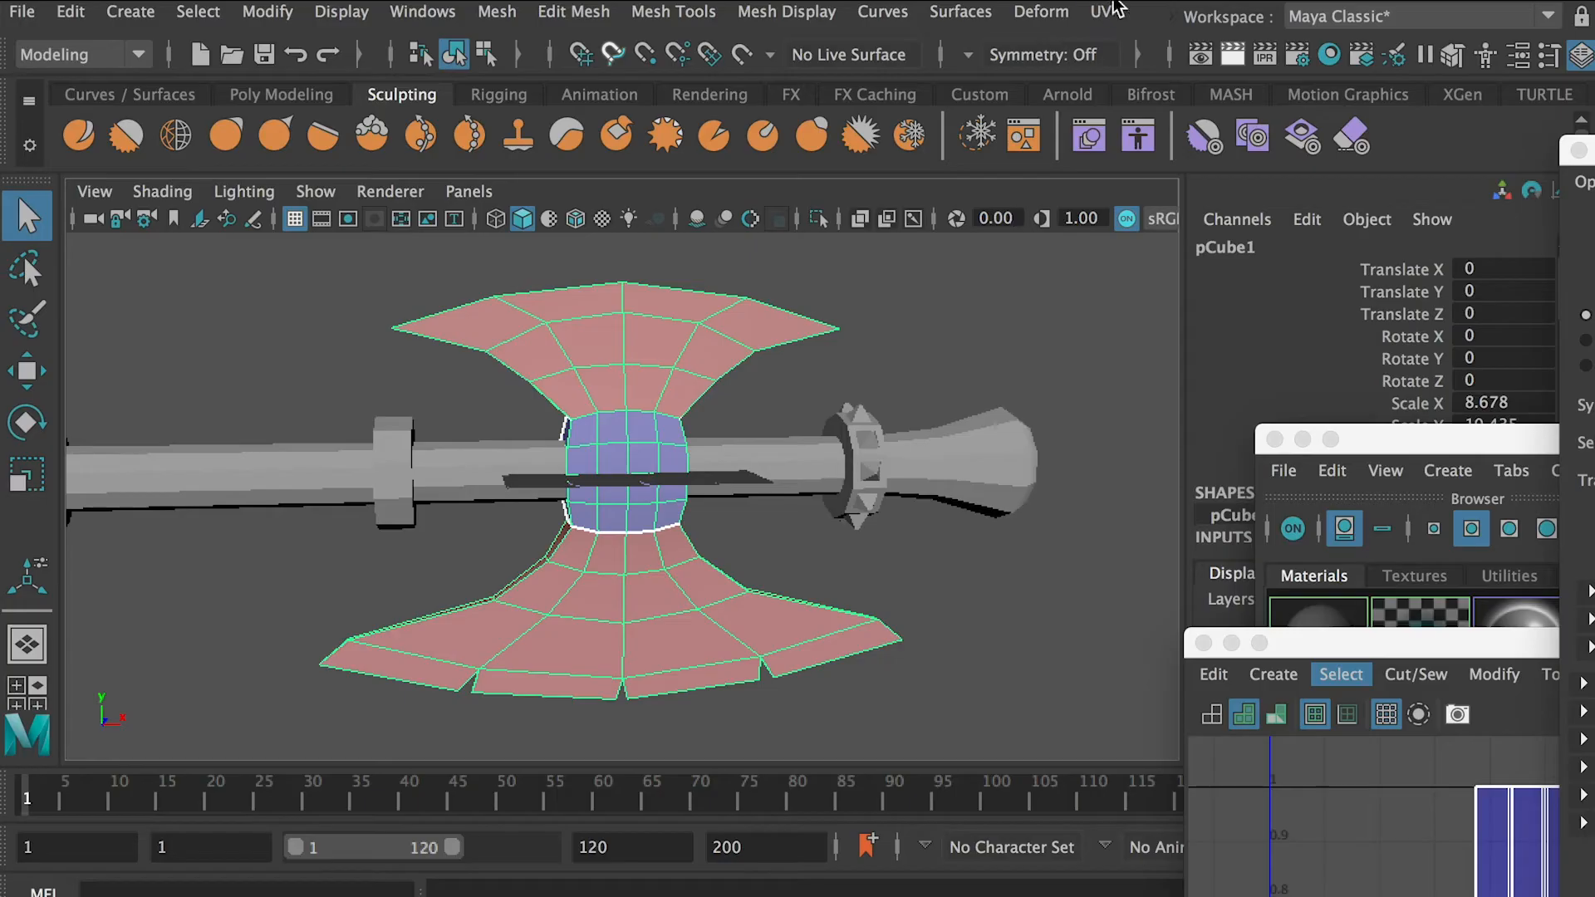
Apply a planar UV projection to the axe head from the Z axis, fitted to the bounding box with the width/height ratio kept
{"action": "left_click", "coordinate": [1100, 11]}
{"action": "left_click", "coordinate": [1404, 349]}
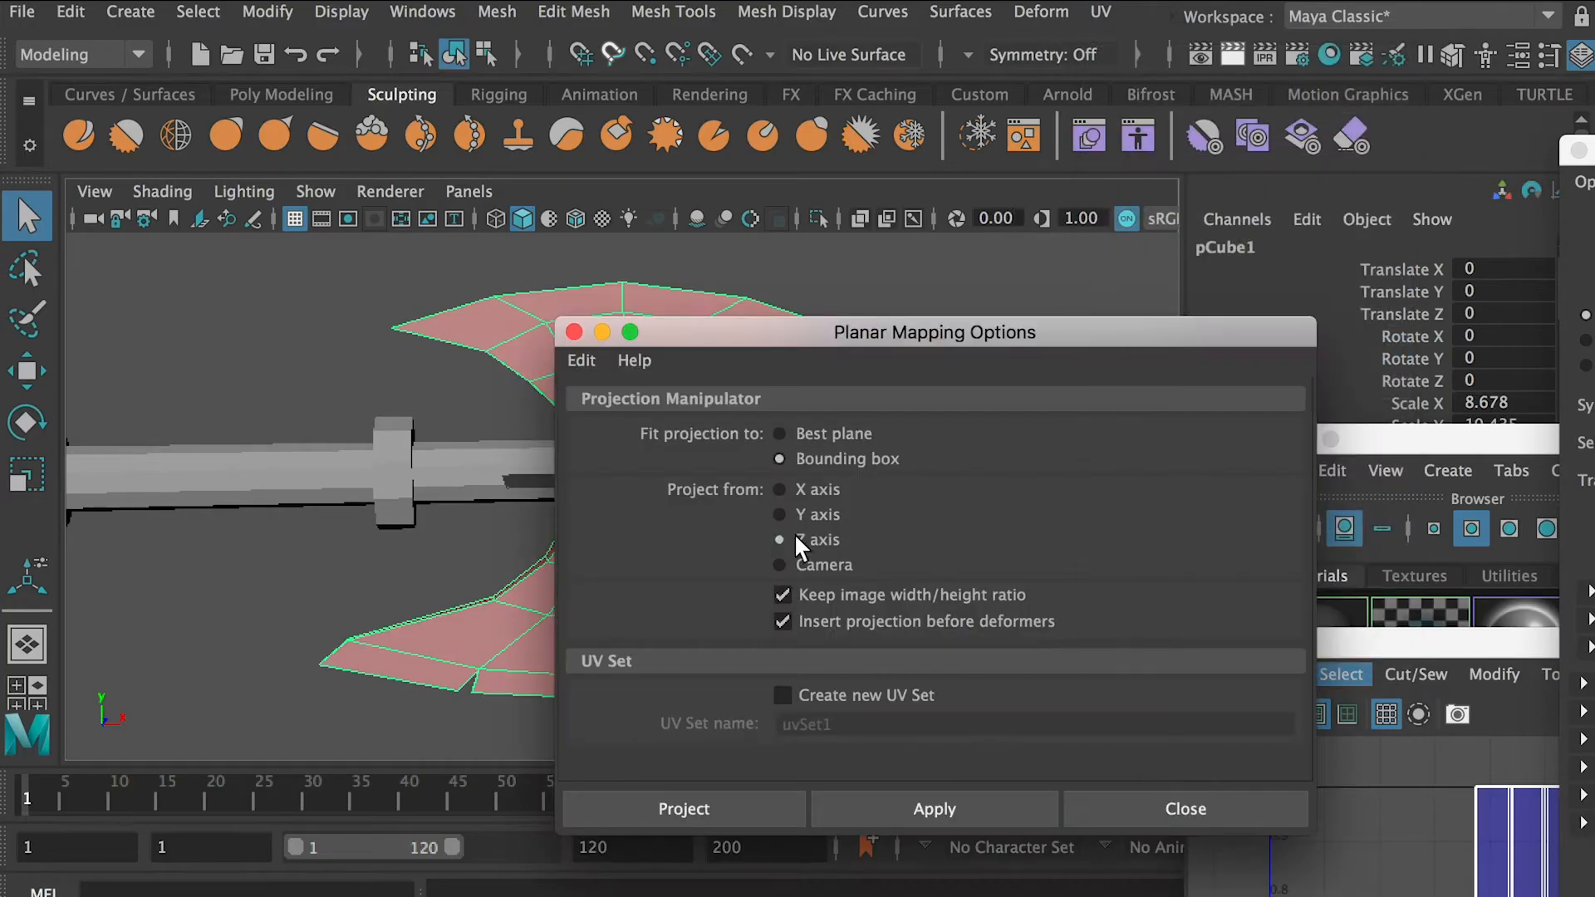
{"action": "left_click", "coordinate": [684, 809]}
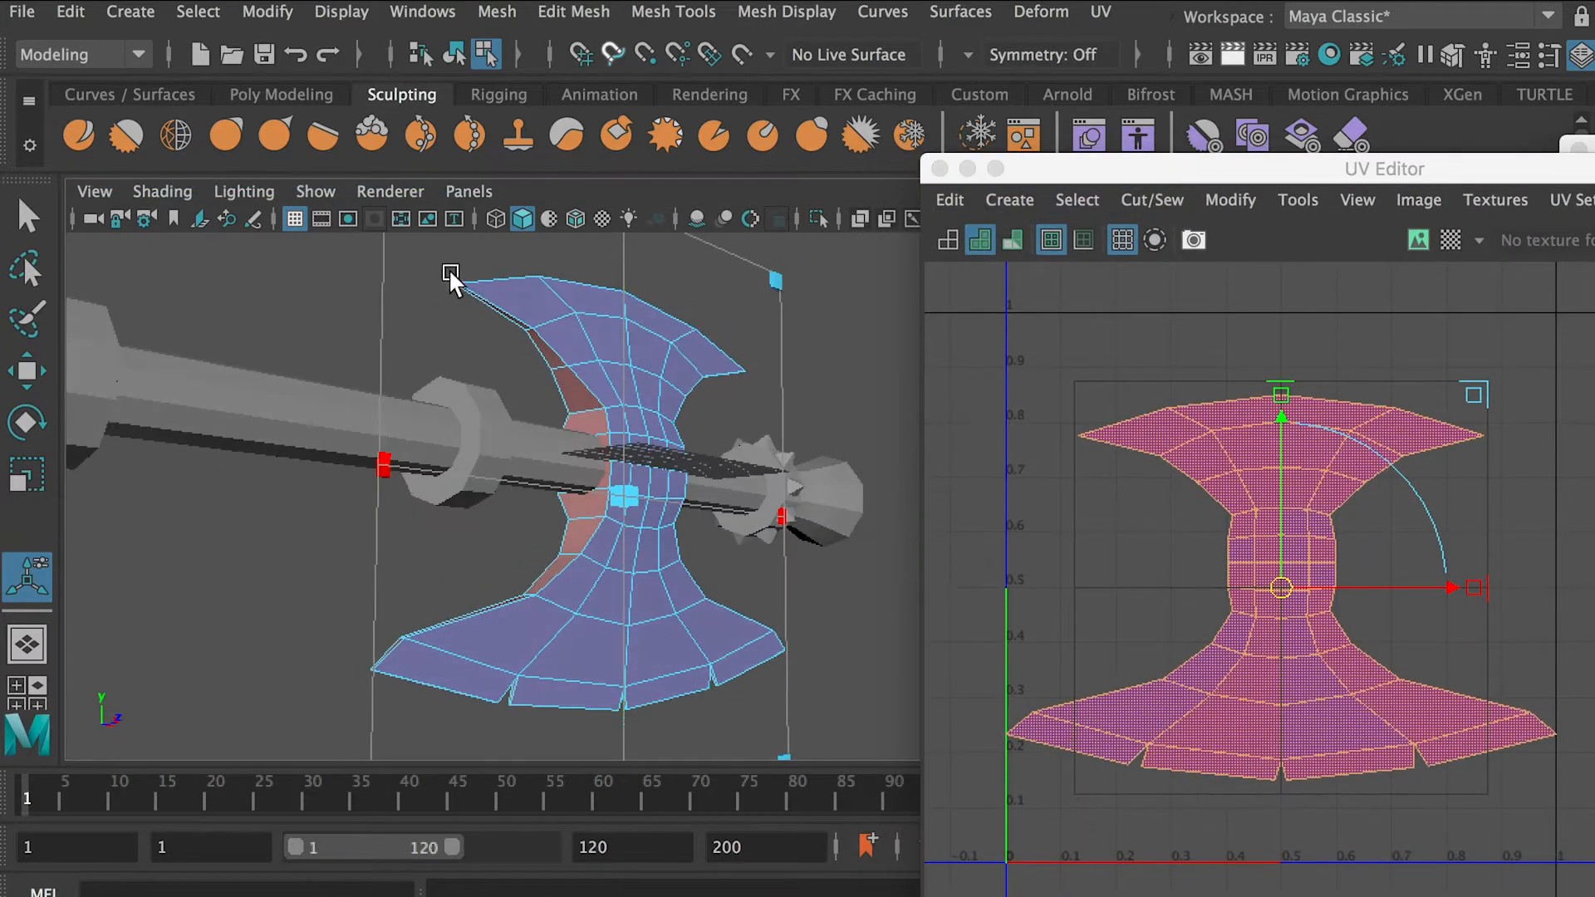
Select the outline edges of one broad face of the axe head, including the blade notches, and cut the UVs there
{"action": "left_click_drag", "start_coordinate": [492, 301], "coordinate": [505, 263], "text": "alt"}
{"action": "right_click_drag", "start_coordinate": [502, 258], "coordinate": [495, 179]}
{"action": "left_click", "coordinate": [503, 275]}
{"action": "left_click_drag", "start_coordinate": [508, 279], "coordinate": [597, 435], "text": "alt"}
{"action": "left_click", "coordinate": [597, 435]}
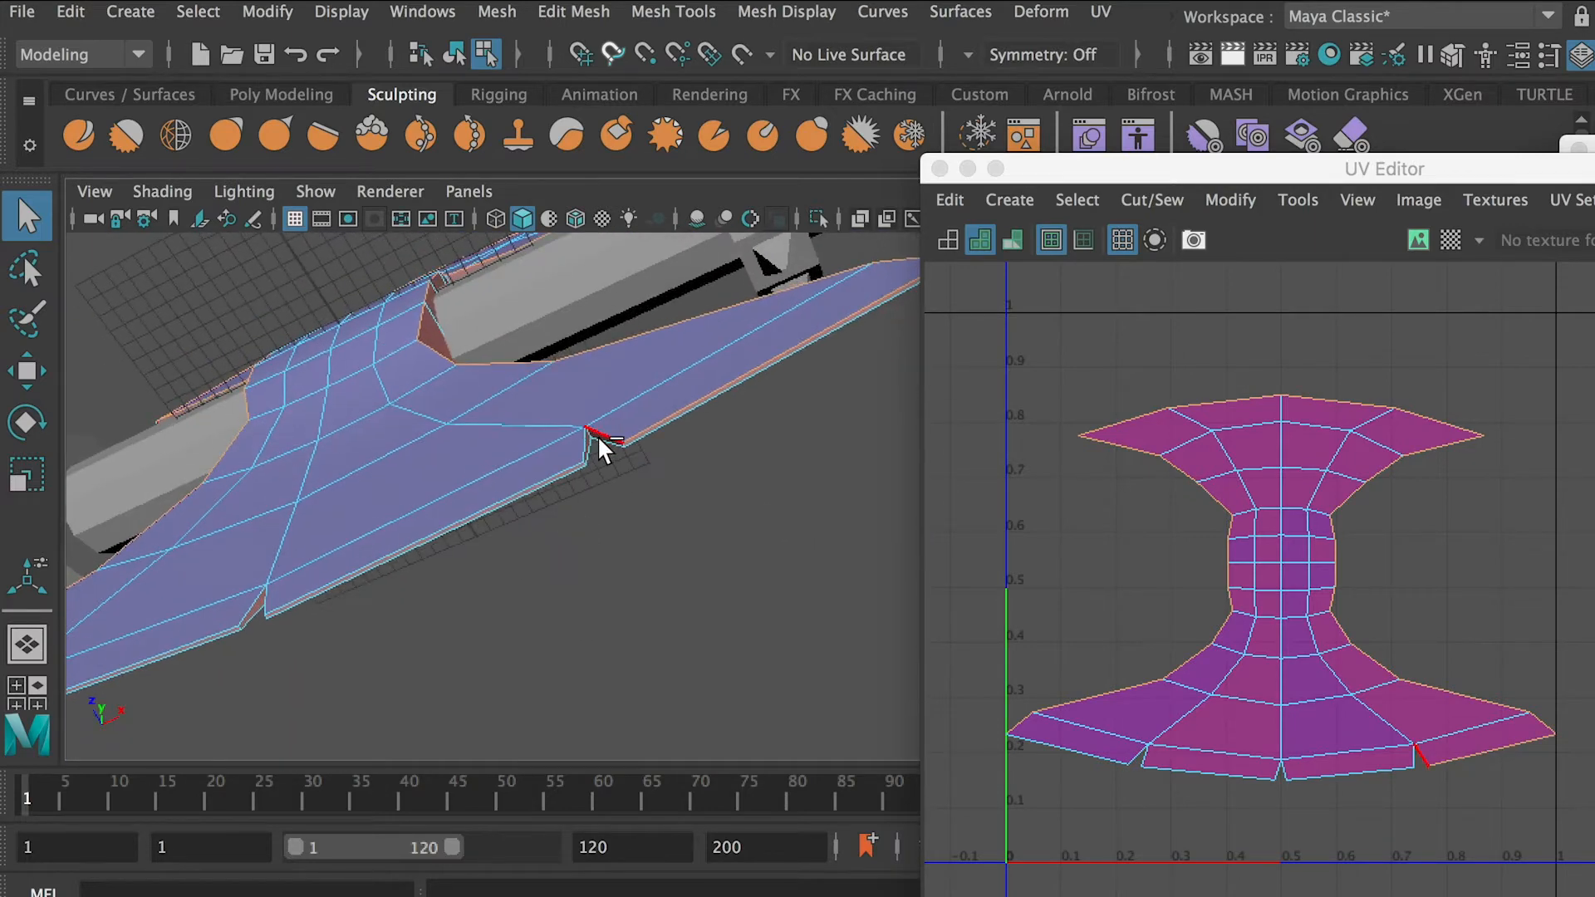
{"action": "left_click_drag", "start_coordinate": [550, 486], "coordinate": [623, 521], "text": "alt"}
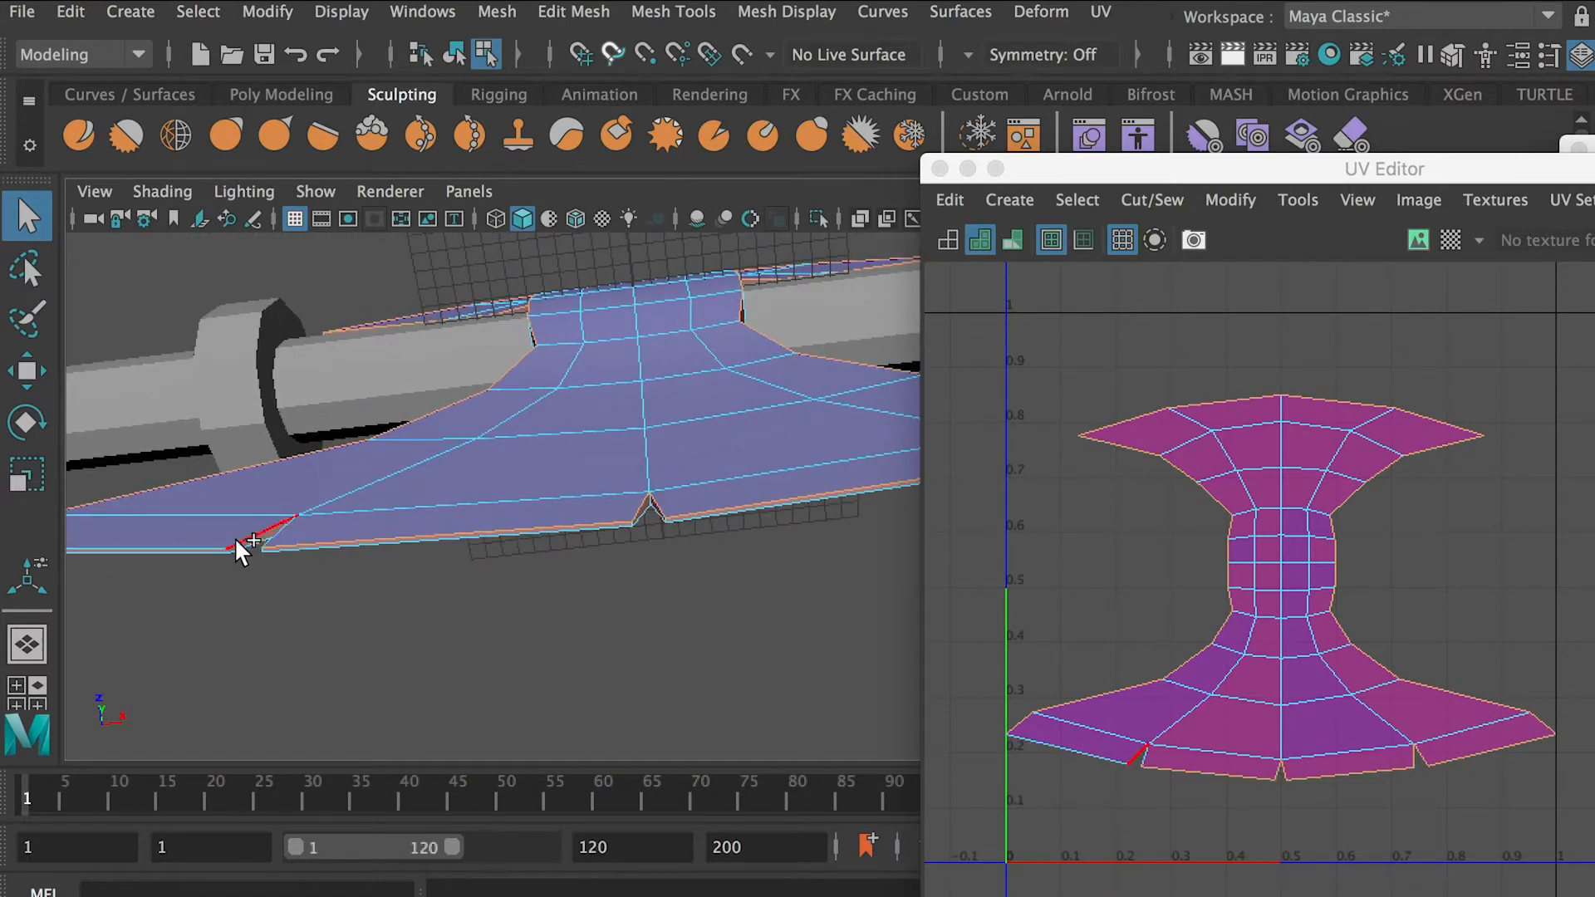
{"action": "left_click", "coordinate": [214, 544], "text": "shift"}
{"action": "left_click_drag", "start_coordinate": [218, 544], "coordinate": [332, 532], "text": "alt"}
{"action": "right_click_drag", "start_coordinate": [1103, 516], "coordinate": [1001, 552], "text": "shift"}
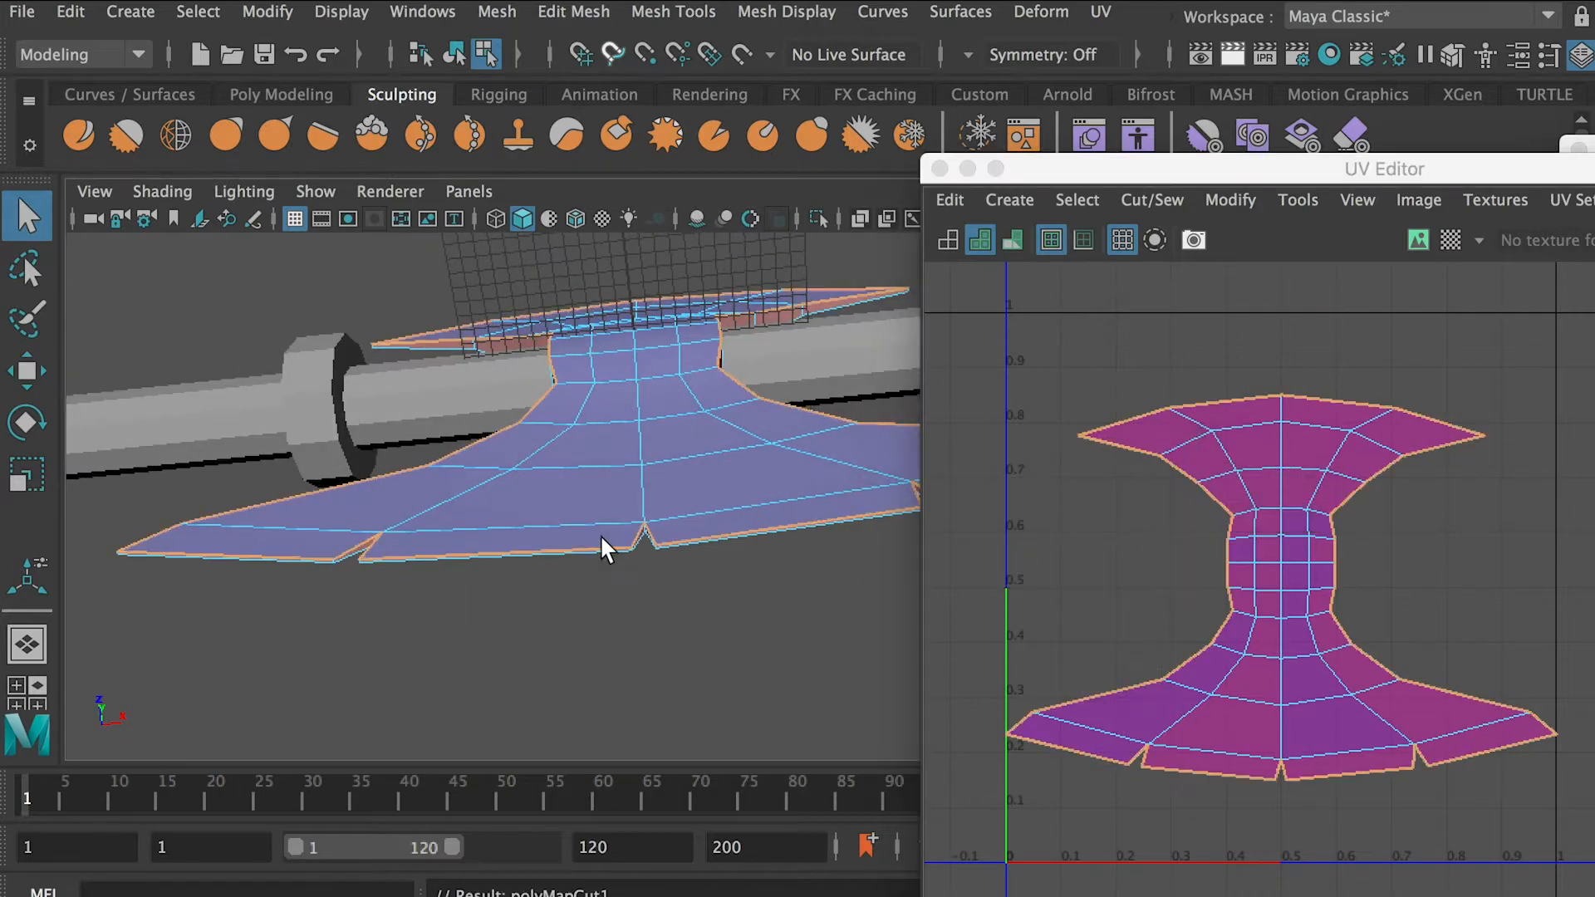
Select the outline edges of the opposite broad face, including its notches, and cut the UVs along them
{"action": "left_click_drag", "start_coordinate": [600, 539], "coordinate": [524, 538], "text": "alt"}
{"action": "right_click_drag", "start_coordinate": [523, 538], "coordinate": [535, 550], "text": "alt"}
{"action": "left_click", "coordinate": [535, 557]}
{"action": "left_click_drag", "start_coordinate": [535, 556], "coordinate": [565, 602], "text": "alt"}
{"action": "left_click", "coordinate": [511, 406], "text": "shift"}
{"action": "left_click_drag", "start_coordinate": [511, 406], "coordinate": [292, 515], "text": "alt"}
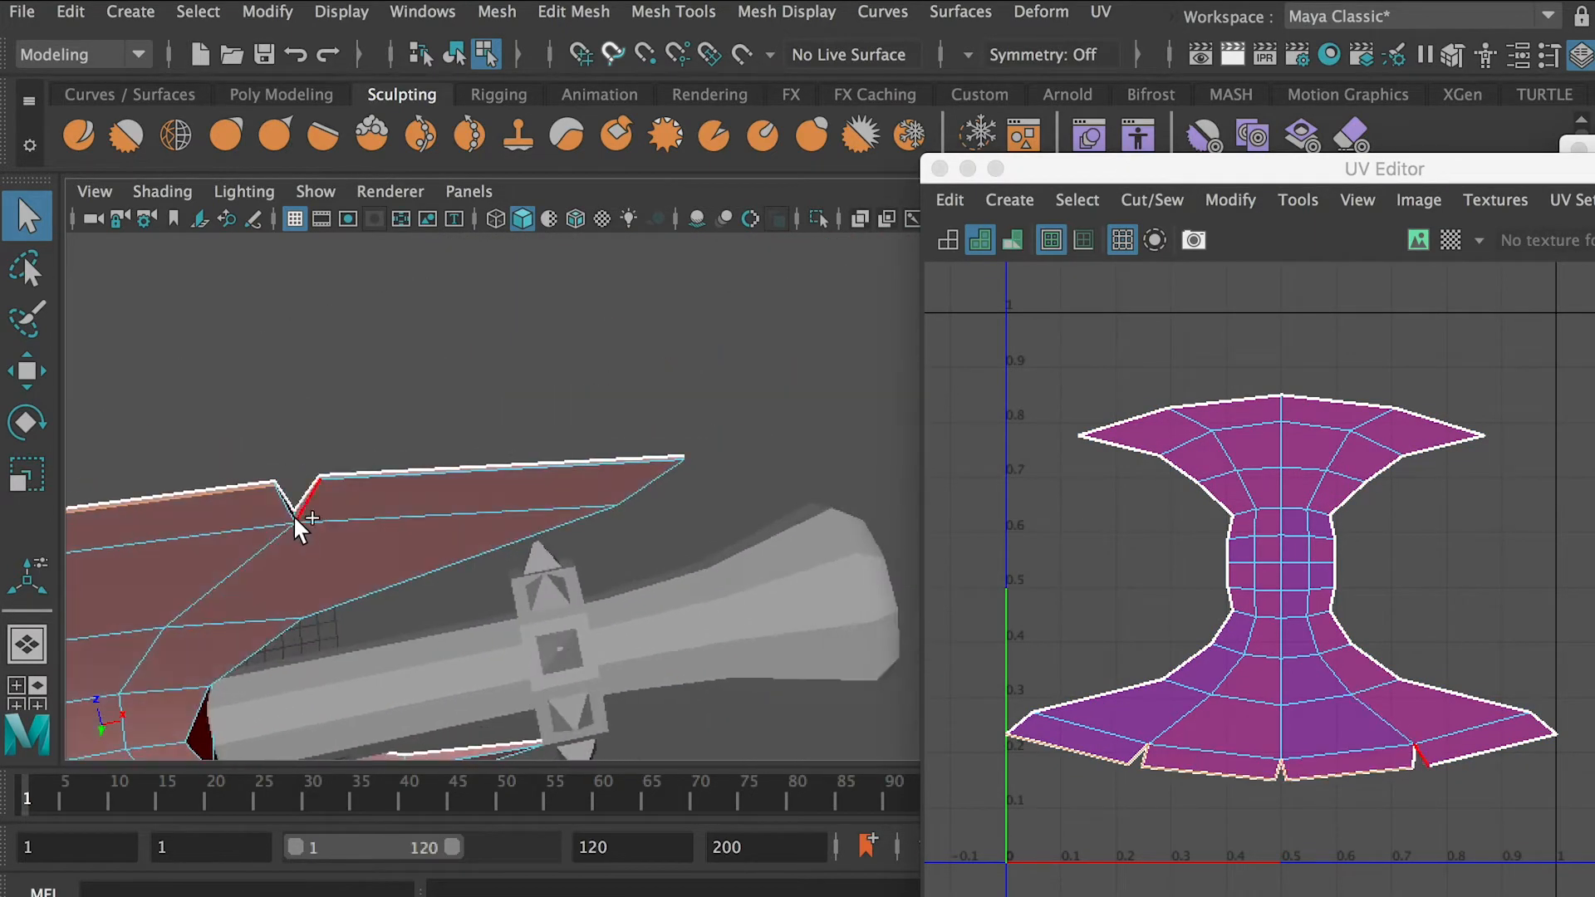
{"action": "left_click_drag", "start_coordinate": [619, 511], "coordinate": [450, 610], "text": "alt"}
{"action": "right_click_drag", "start_coordinate": [450, 610], "coordinate": [382, 500], "text": "alt"}
{"action": "left_click_drag", "start_coordinate": [382, 500], "coordinate": [449, 398], "text": "alt"}
{"action": "right_click_drag", "start_coordinate": [1135, 536], "coordinate": [1053, 570], "text": "shift"}
Select the UV shells of the axe head's two broad faces and move one to each side of the rim UVs
{"action": "right_click_drag", "start_coordinate": [632, 515], "coordinate": [548, 477], "text": "alt"}
{"action": "middle_click_drag", "start_coordinate": [548, 477], "coordinate": [526, 524], "text": "alt"}
{"action": "right_click_drag", "start_coordinate": [534, 352], "coordinate": [736, 360]}
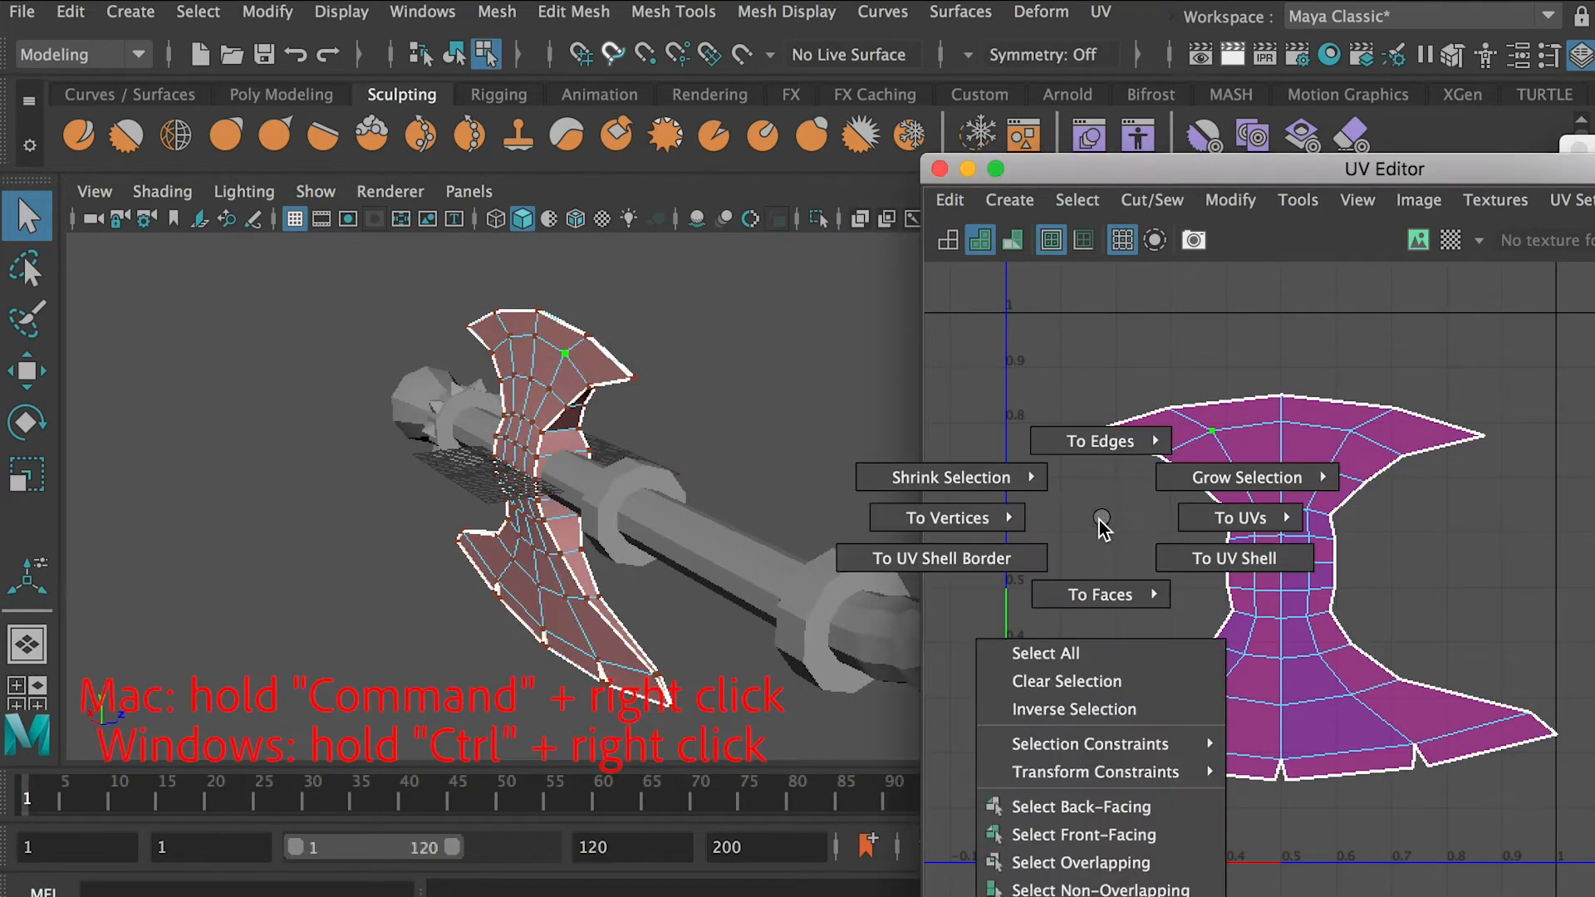
{"action": "right_click_drag", "start_coordinate": [1102, 526], "coordinate": [1211, 545], "text": "super"}
{"action": "left_click_drag", "start_coordinate": [1361, 581], "coordinate": [970, 581]}
{"action": "scroll", "coordinate": [1095, 550], "scroll_direction": "down", "scroll_amount": 3}
{"action": "middle_click_drag", "start_coordinate": [1095, 550], "coordinate": [1316, 527], "text": "alt"}
{"action": "left_click_drag", "start_coordinate": [1306, 566], "coordinate": [1191, 566]}
{"action": "left_click", "coordinate": [1519, 499]}
{"action": "middle_click_drag", "start_coordinate": [1526, 488], "coordinate": [1162, 410], "text": "alt"}
{"action": "left_click_drag", "start_coordinate": [1230, 487], "coordinate": [1594, 487]}
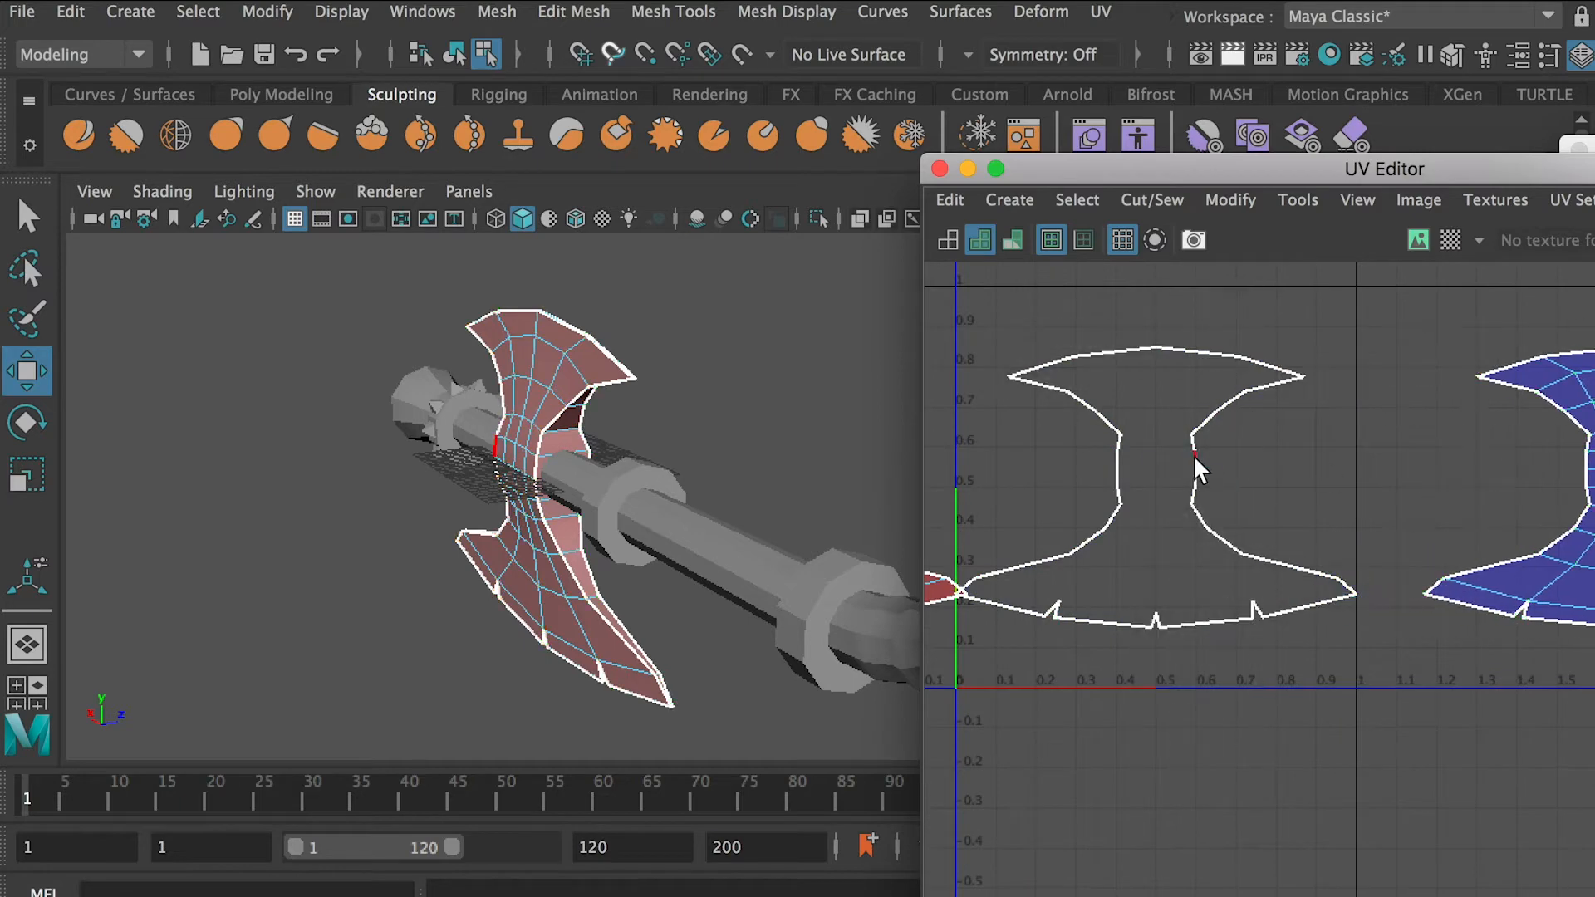
Select the short edges across the rim at the blade tips and cut the UVs there to split the rim into strips
{"action": "left_click_drag", "start_coordinate": [595, 455], "coordinate": [572, 425], "text": "alt"}
{"action": "scroll", "coordinate": [571, 425], "scroll_direction": "up", "scroll_amount": 5}
{"action": "right_click_drag", "start_coordinate": [573, 427], "coordinate": [579, 352]}
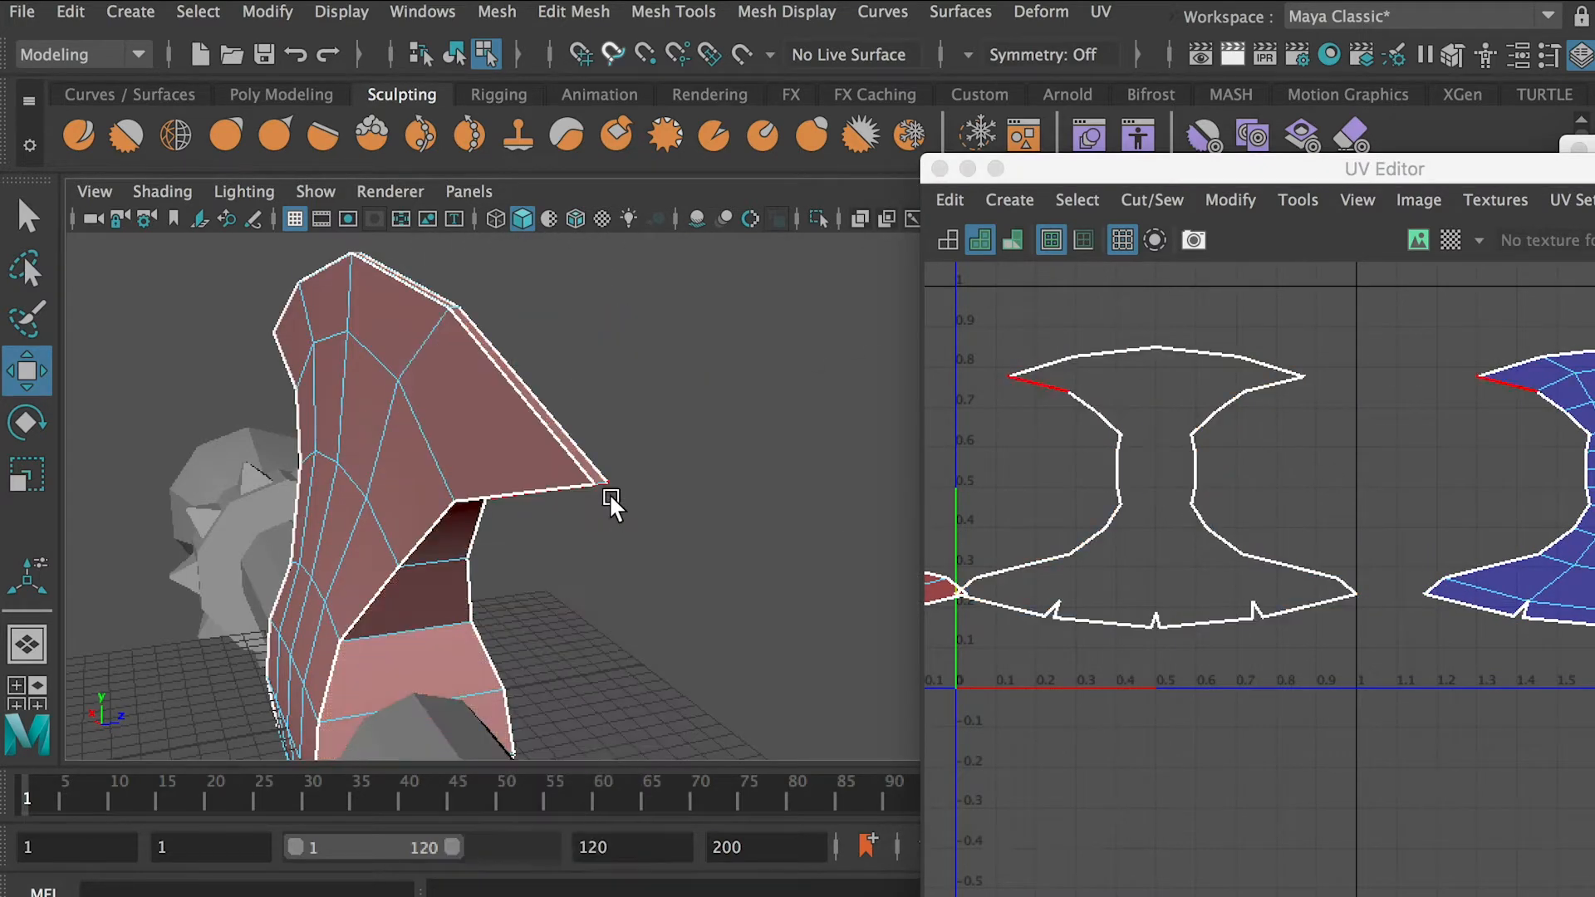
{"action": "left_click_drag", "start_coordinate": [599, 492], "coordinate": [746, 537], "text": "alt"}
{"action": "scroll", "coordinate": [746, 537], "scroll_direction": "down", "scroll_amount": 5}
{"action": "scroll", "coordinate": [452, 430], "scroll_direction": "up", "scroll_amount": 5}
{"action": "left_click_drag", "start_coordinate": [452, 430], "coordinate": [535, 648], "text": "alt"}
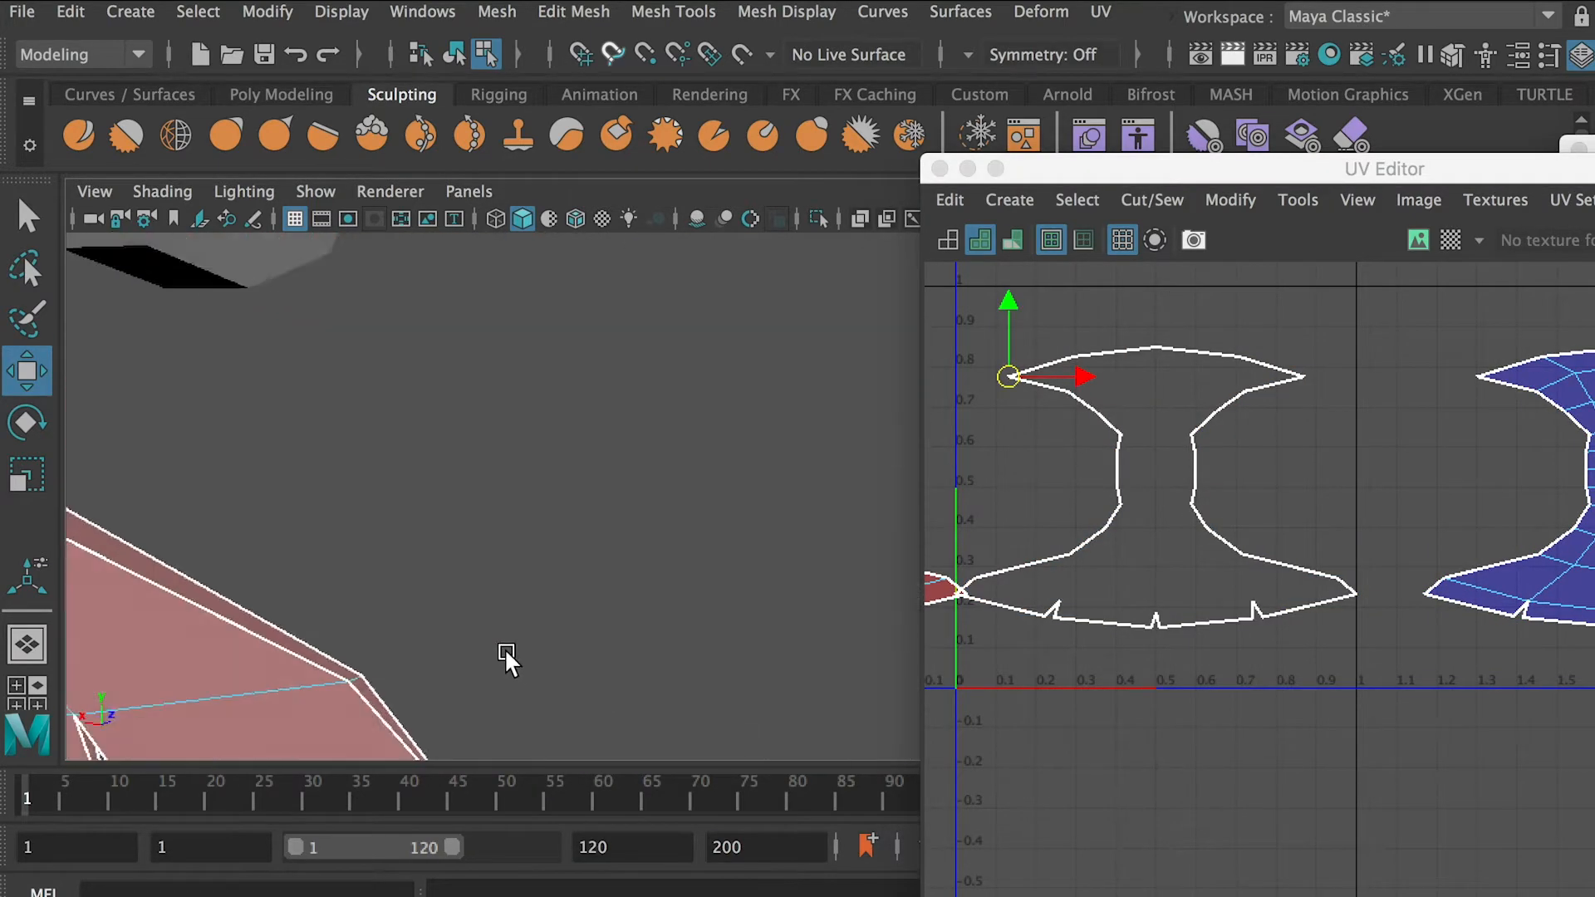
{"action": "middle_click_drag", "start_coordinate": [535, 648], "coordinate": [500, 545], "text": "alt"}
{"action": "left_click", "coordinate": [444, 605], "text": "shift"}
{"action": "left_click_drag", "start_coordinate": [444, 605], "coordinate": [532, 614], "text": "alt"}
{"action": "left_click", "coordinate": [462, 567], "text": "shift"}
{"action": "scroll", "coordinate": [463, 567], "scroll_direction": "down", "scroll_amount": 5}
{"action": "left_click_drag", "start_coordinate": [462, 568], "coordinate": [676, 630], "text": "alt"}
{"action": "scroll", "coordinate": [676, 630], "scroll_direction": "up", "scroll_amount": 5}
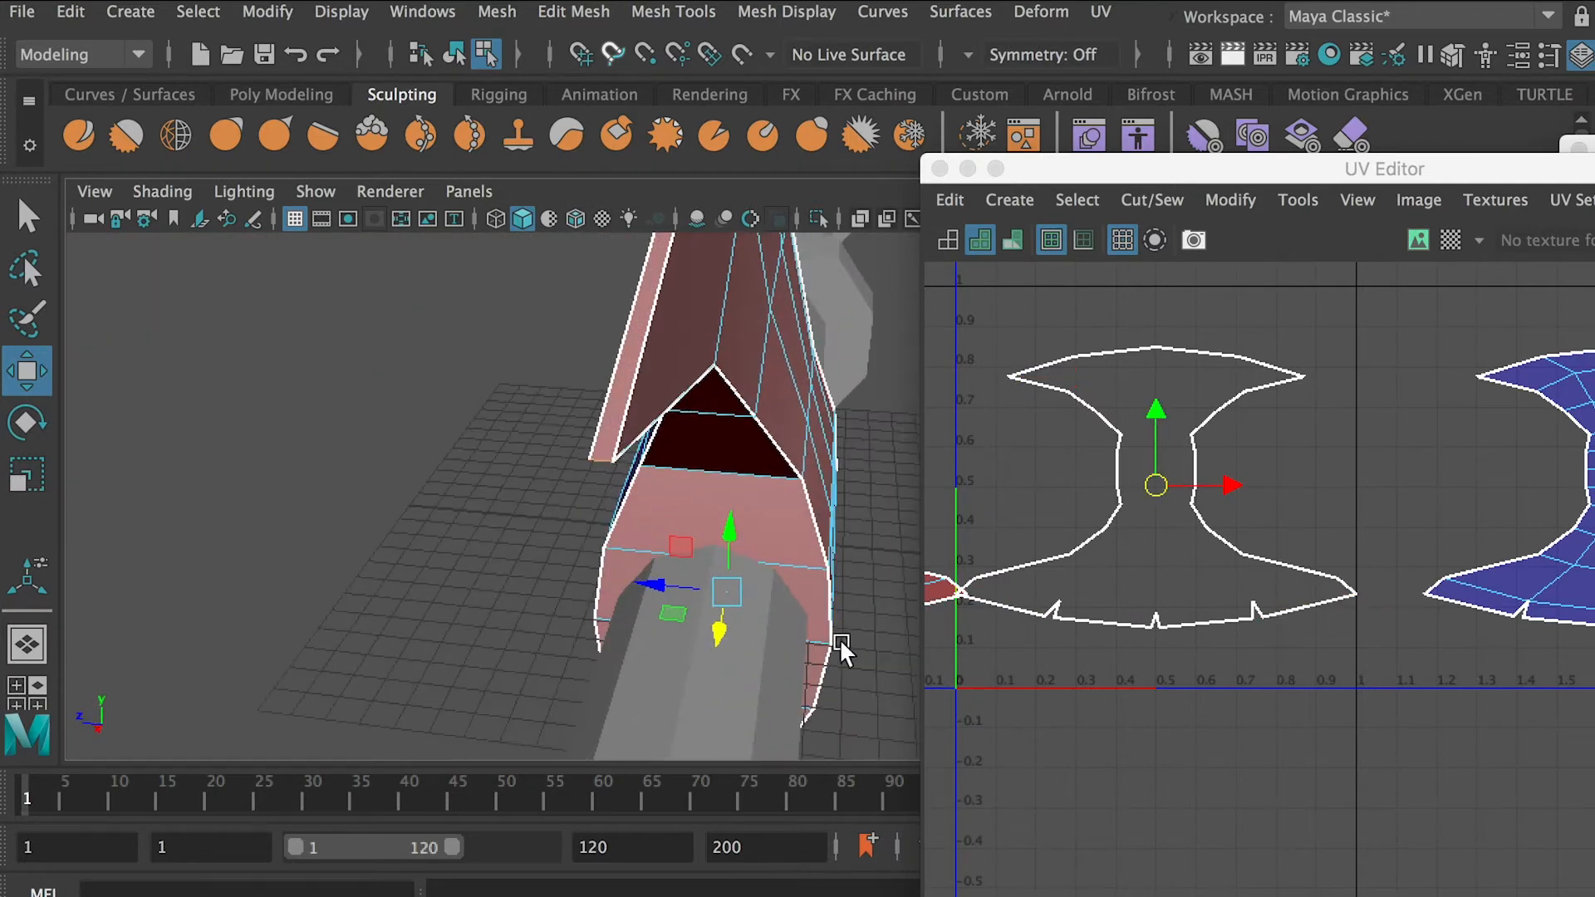
{"action": "left_click_drag", "start_coordinate": [798, 656], "coordinate": [531, 581], "text": "alt"}
{"action": "right_click_drag", "start_coordinate": [1167, 671], "coordinate": [1091, 706], "text": "shift"}
Freeze the axe head's transformations and delete its construction history in object mode
{"action": "scroll", "coordinate": [553, 462], "scroll_direction": "down", "scroll_amount": 5}
{"action": "left_click_drag", "start_coordinate": [553, 462], "coordinate": [506, 424], "text": "alt"}
{"action": "right_click_drag", "start_coordinate": [495, 403], "coordinate": [526, 380]}
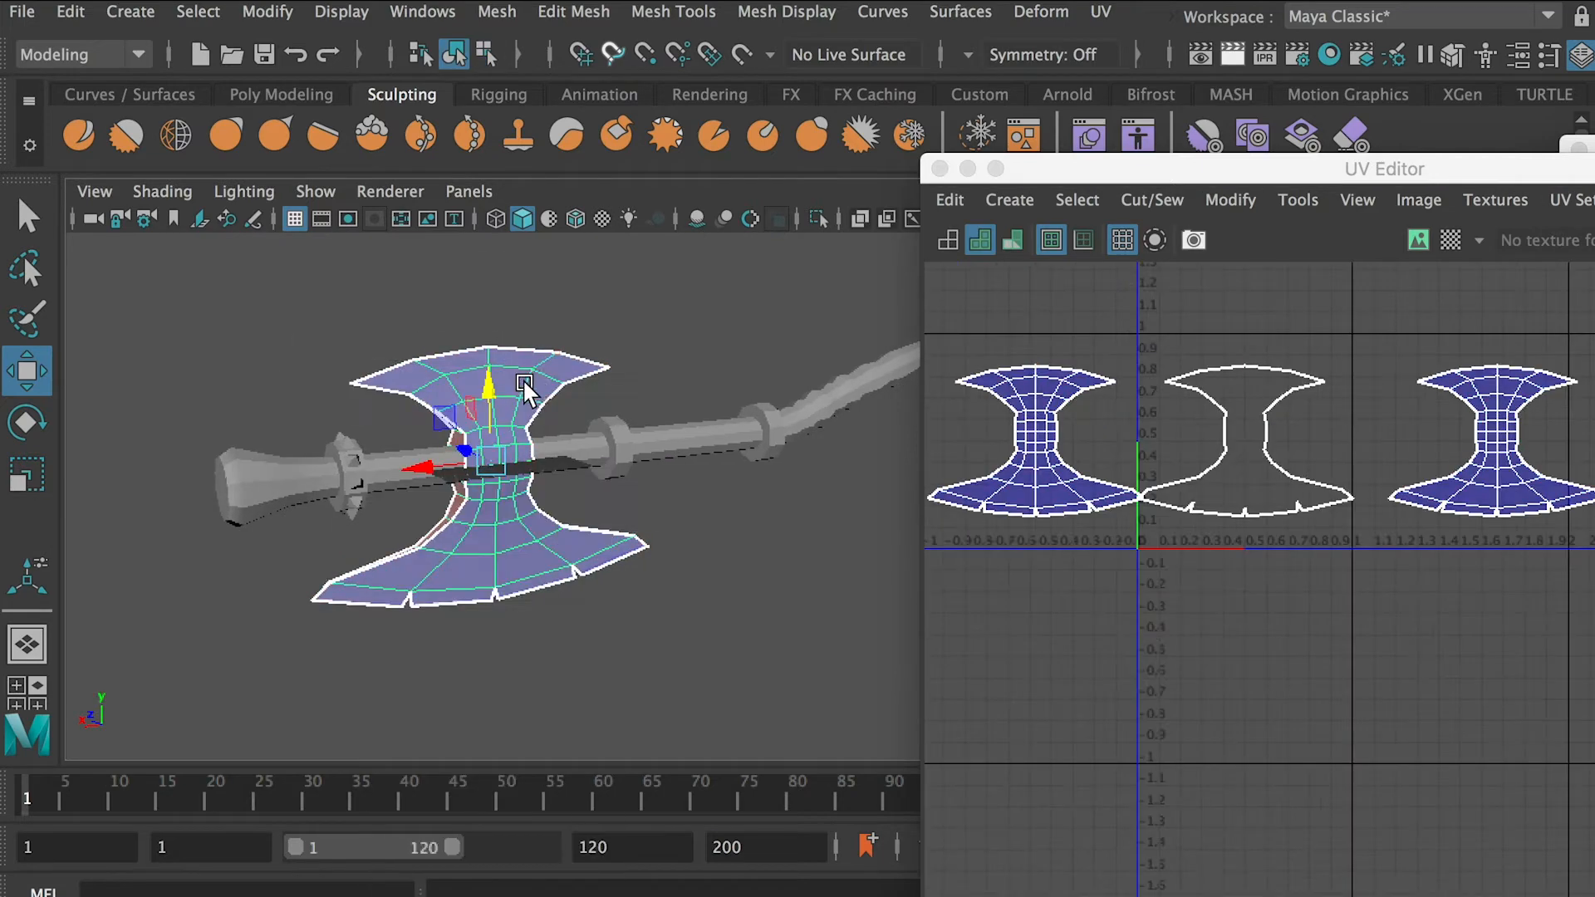
{"action": "left_click", "coordinate": [270, 4]}
{"action": "left_click", "coordinate": [71, 12]}
{"action": "mouse_move", "coordinate": [249, 341]}
{"action": "left_click", "coordinate": [509, 341]}
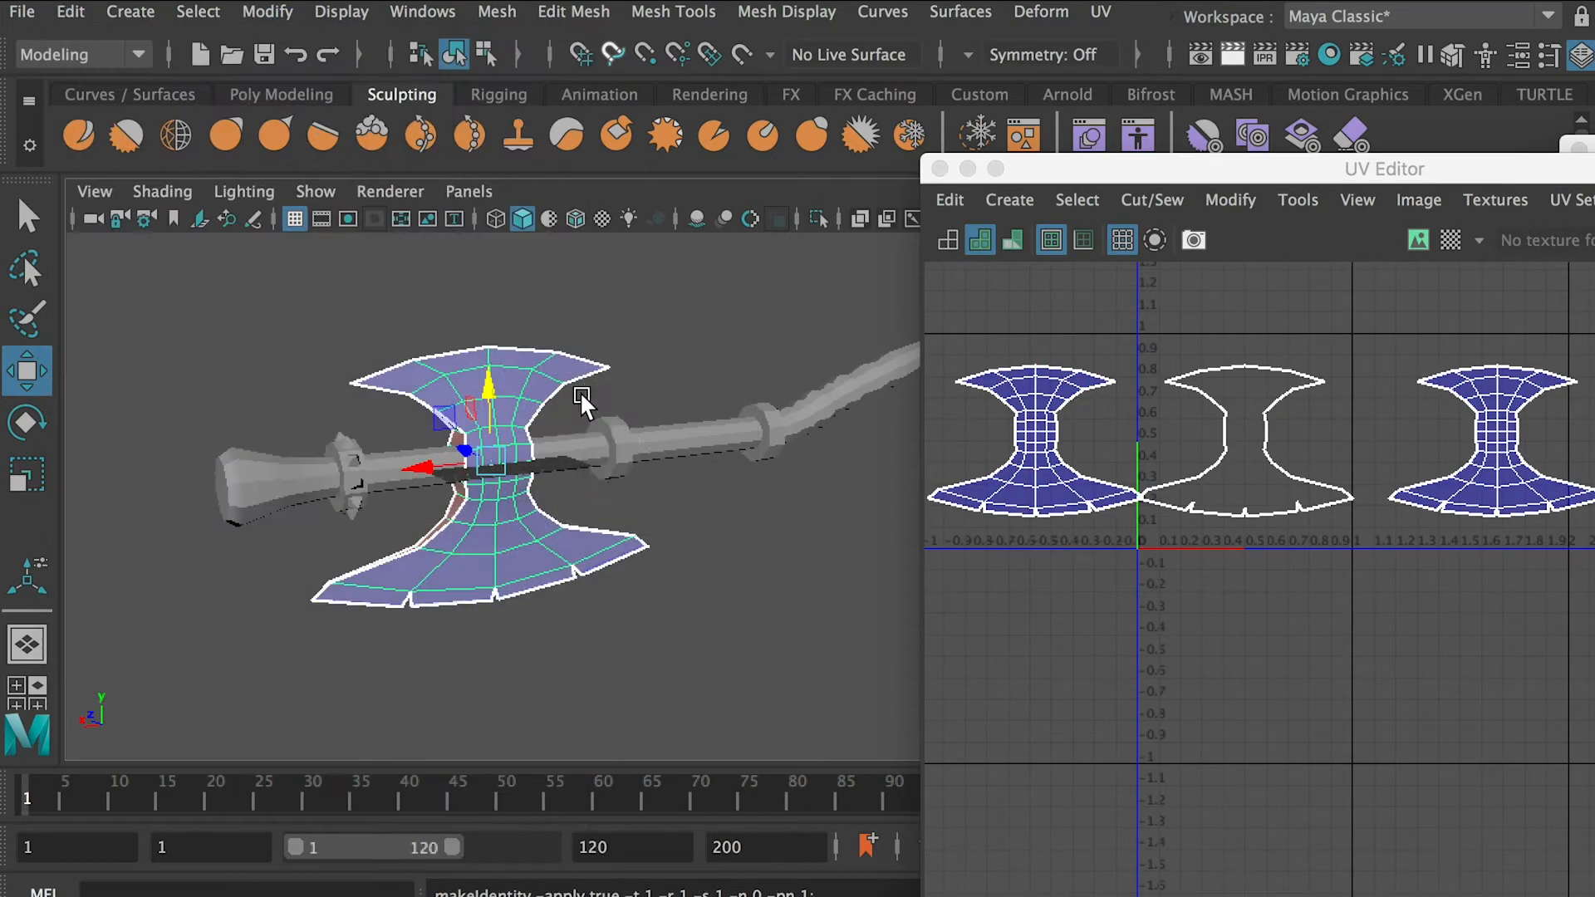
Select the UVs of the axe head's rim strips and unfold them
{"action": "right_click_drag", "start_coordinate": [1118, 422], "coordinate": [1180, 343]}
{"action": "right_click_drag", "start_coordinate": [1196, 540], "coordinate": [922, 545], "text": "shift"}
{"action": "key", "text": "f"}
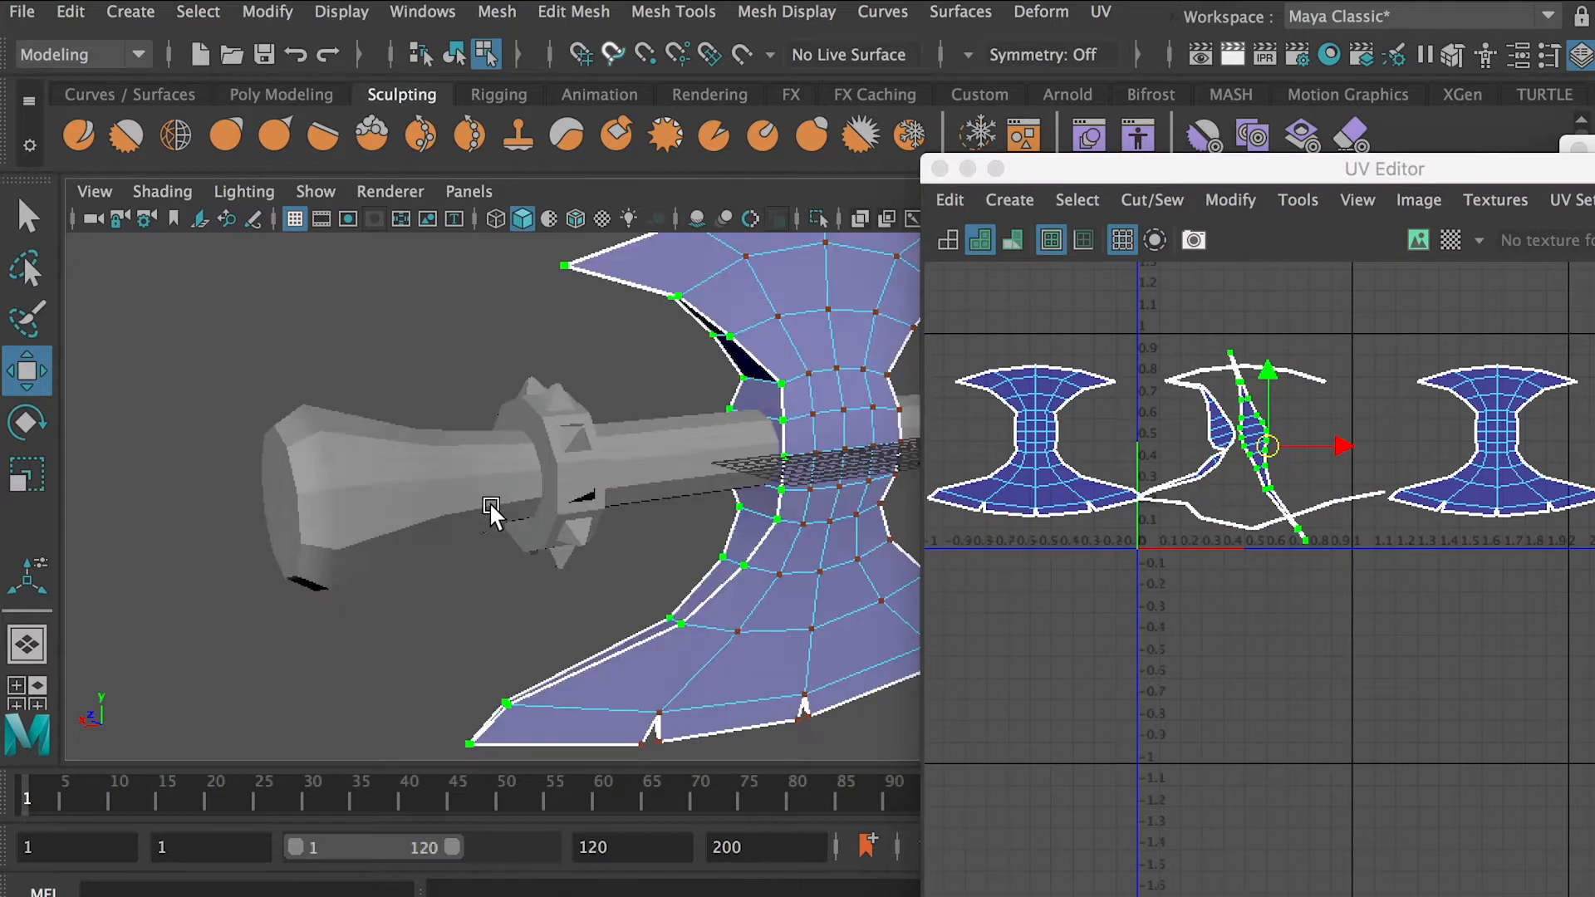
Select the UV shell of one inner side of the axe head and move it below the 0 to 1 UV square
{"action": "left_click_drag", "start_coordinate": [491, 513], "coordinate": [664, 515], "text": "alt"}
{"action": "key", "text": "f"}
{"action": "right_click_drag", "start_coordinate": [1246, 465], "coordinate": [968, 470], "text": "alt"}
{"action": "middle_click_drag", "start_coordinate": [1346, 564], "coordinate": [1148, 457], "text": "alt"}
{"action": "left_click", "coordinate": [1148, 457]}
{"action": "left_click_drag", "start_coordinate": [731, 426], "coordinate": [449, 432], "text": "alt"}
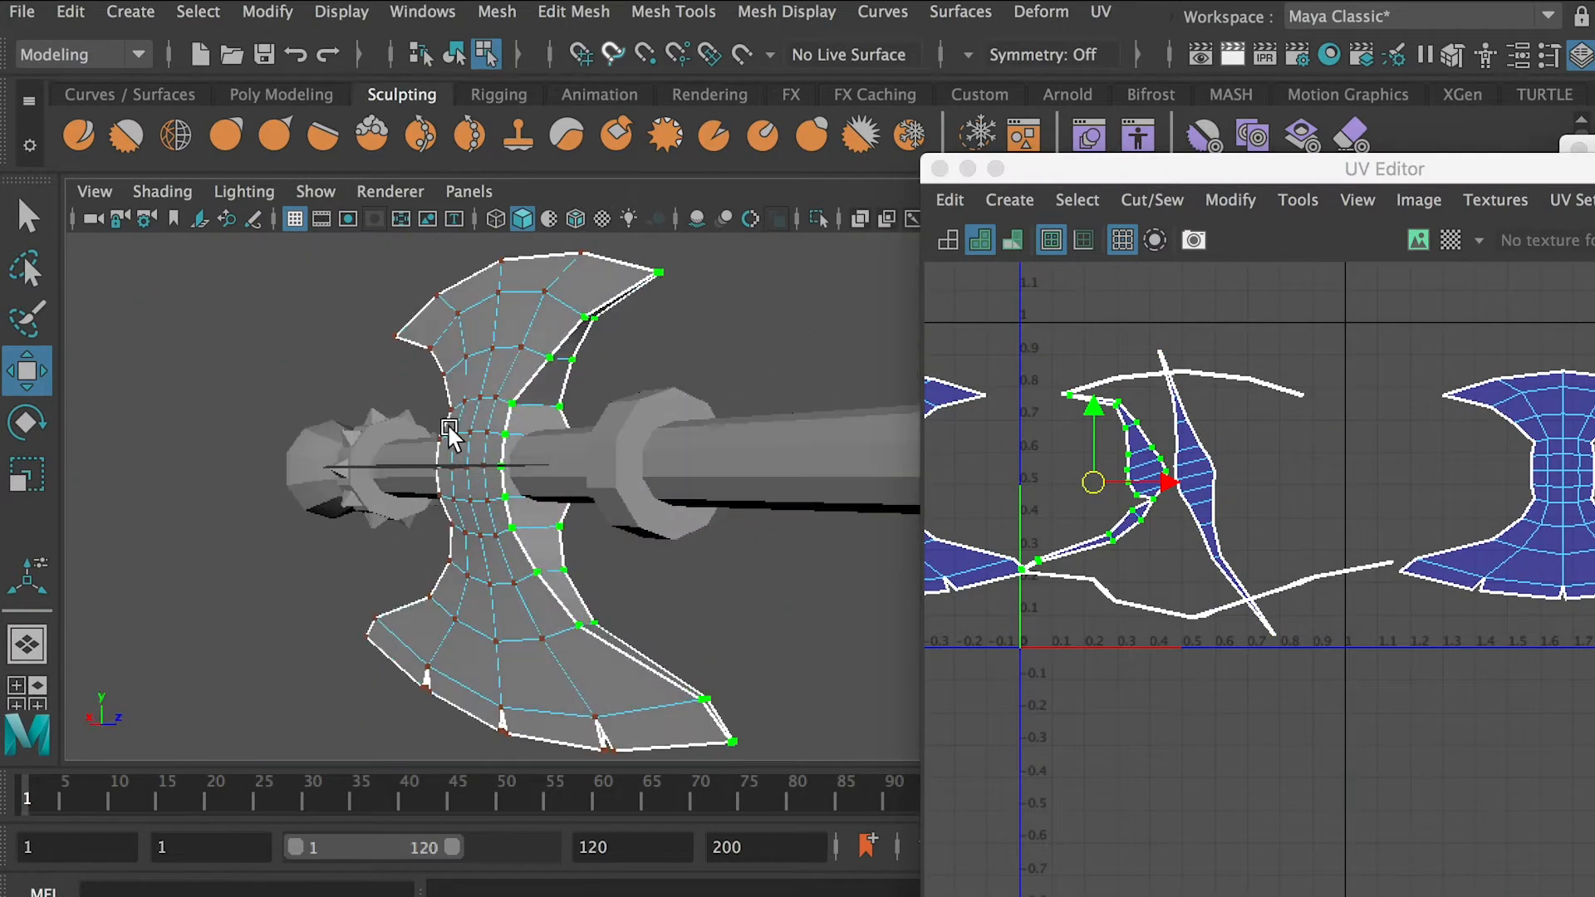
{"action": "right_click_drag", "start_coordinate": [1016, 557], "coordinate": [880, 550], "text": "shift"}
{"action": "right_click_drag", "start_coordinate": [1163, 561], "coordinate": [1140, 533]}
{"action": "middle_click_drag", "start_coordinate": [1139, 533], "coordinate": [1161, 482], "text": "alt"}
{"action": "left_click_drag", "start_coordinate": [1116, 434], "coordinate": [1138, 679]}
Select the UVs of the moved inner-side shell and unfold it again to straighten the strip
{"action": "left_click", "coordinate": [1246, 721]}
{"action": "scroll", "coordinate": [1246, 721], "scroll_direction": "up", "scroll_amount": 1}
{"action": "scroll", "coordinate": [1201, 712], "scroll_direction": "up", "scroll_amount": 8}
{"action": "left_click", "coordinate": [1090, 656]}
{"action": "key", "text": "f"}
{"action": "left_click_drag", "start_coordinate": [680, 578], "coordinate": [631, 532], "text": "alt"}
{"action": "right_click_drag", "start_coordinate": [1038, 573], "coordinate": [765, 544], "text": "alt"}
{"action": "left_click_drag", "start_coordinate": [748, 549], "coordinate": [645, 556], "text": "alt"}
{"action": "right_click_drag", "start_coordinate": [644, 556], "coordinate": [573, 552], "text": "alt"}
{"action": "right_click", "coordinate": [1303, 605]}
{"action": "left_click", "coordinate": [1425, 605]}
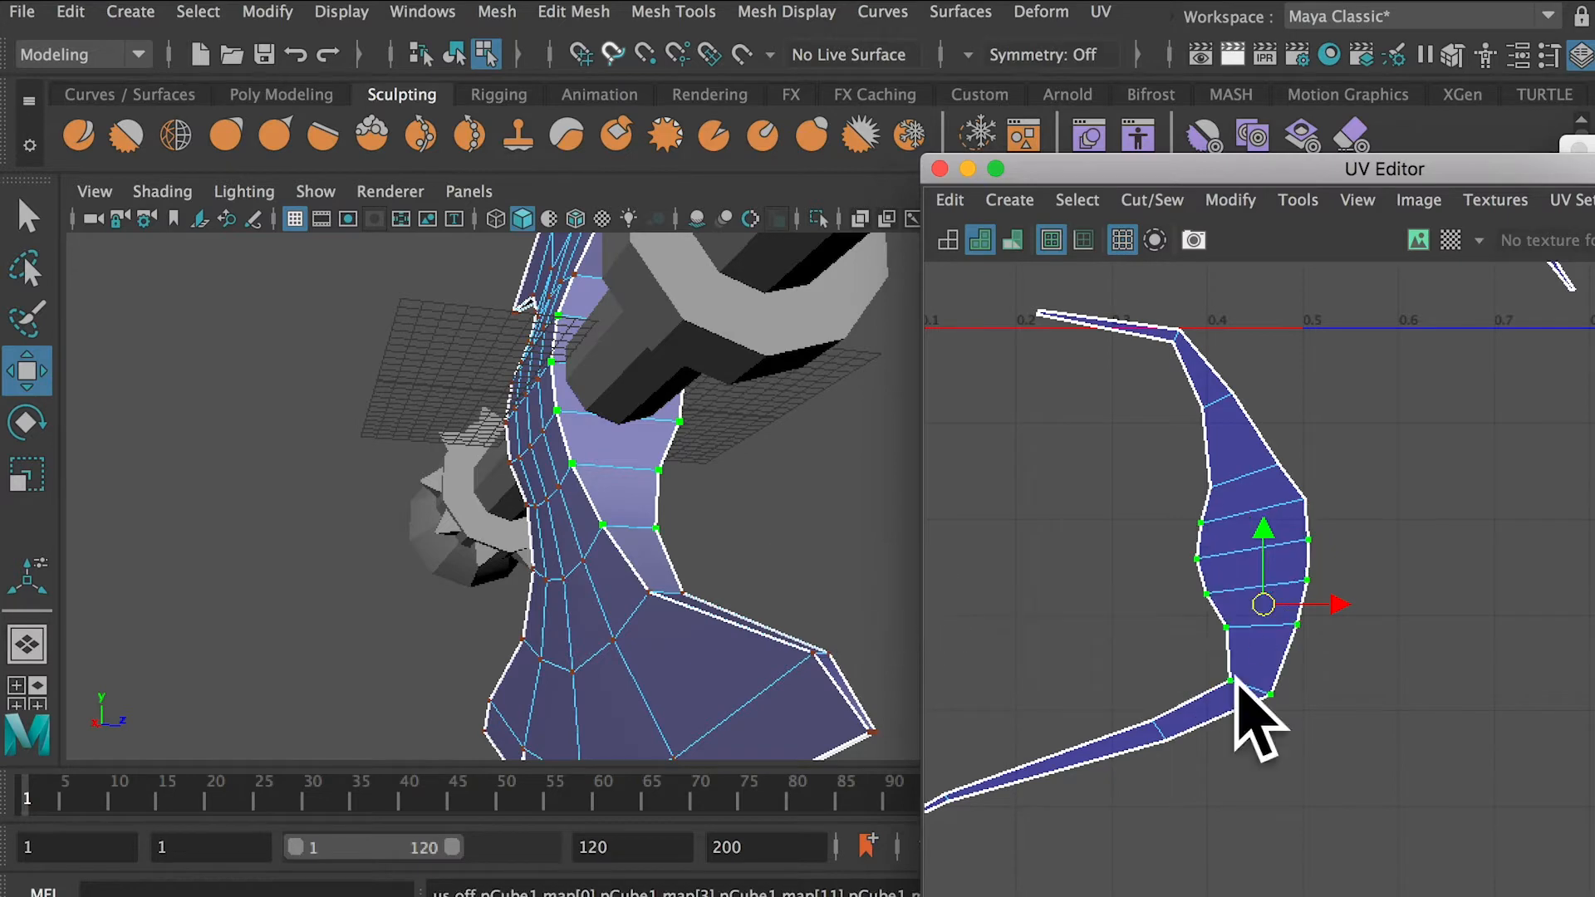
{"action": "right_click_drag", "start_coordinate": [1236, 680], "coordinate": [1163, 681], "text": "alt"}
{"action": "double_click", "coordinate": [1289, 581]}
{"action": "key", "text": "ctrl+u"}
Place the two inner-side UV shells next to each other below the UV square
{"action": "right_click_drag", "start_coordinate": [1289, 581], "coordinate": [1217, 611], "text": "alt"}
{"action": "middle_click_drag", "start_coordinate": [1218, 611], "coordinate": [1070, 670], "text": "alt"}
{"action": "right_click_drag", "start_coordinate": [1372, 671], "coordinate": [1217, 555], "text": "alt"}
{"action": "double_click", "coordinate": [1266, 609]}
Move the notched blade edge's UV strip below the inner-side strips and select the opposite blade edge's strip
{"action": "middle_click_drag", "start_coordinate": [852, 654], "coordinate": [781, 526], "text": "alt"}
{"action": "scroll", "coordinate": [1424, 723], "scroll_direction": "up", "scroll_amount": 10}
{"action": "scroll", "coordinate": [1457, 651], "scroll_direction": "down", "scroll_amount": 10}
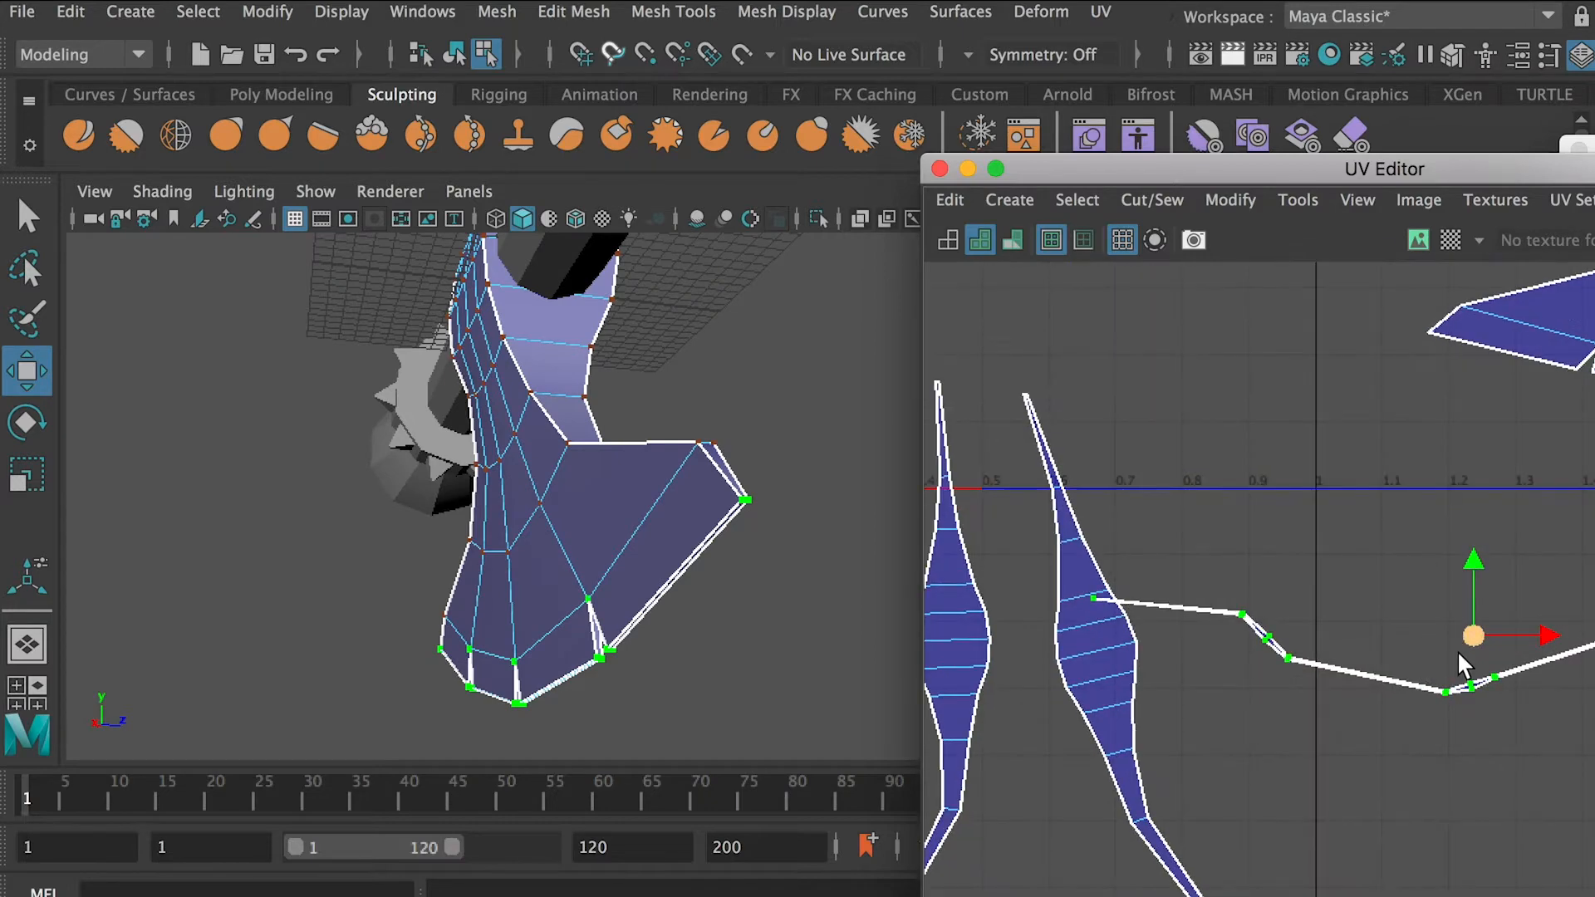
{"action": "left_click_drag", "start_coordinate": [1459, 652], "coordinate": [1241, 878]}
{"action": "double_click", "coordinate": [1288, 291]}
{"action": "key", "text": "f"}
{"action": "scroll", "coordinate": [525, 332], "scroll_direction": "down", "scroll_amount": 5}
{"action": "left_click_drag", "start_coordinate": [525, 316], "coordinate": [777, 408], "text": "alt"}
{"action": "key", "text": "a"}
{"action": "left_click_drag", "start_coordinate": [1396, 169], "coordinate": [1231, 127]}
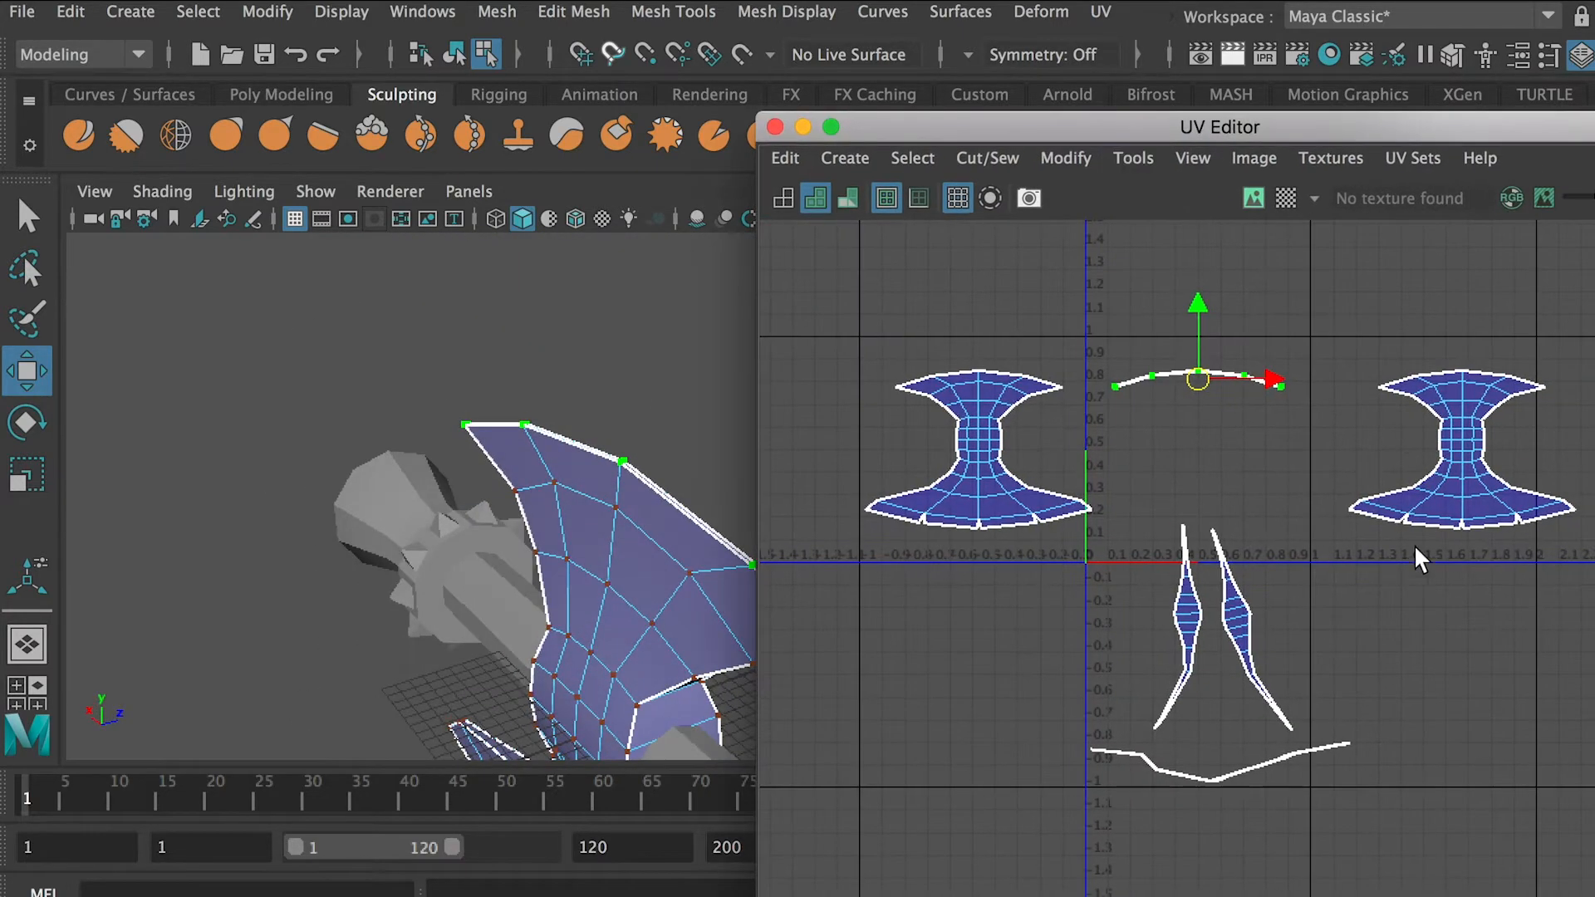
Select all of the axe head's UVs and automatically lay out their shells
{"action": "right_click_drag", "start_coordinate": [987, 606], "coordinate": [675, 609], "text": "shift"}
{"action": "left_click", "coordinate": [1066, 158]}
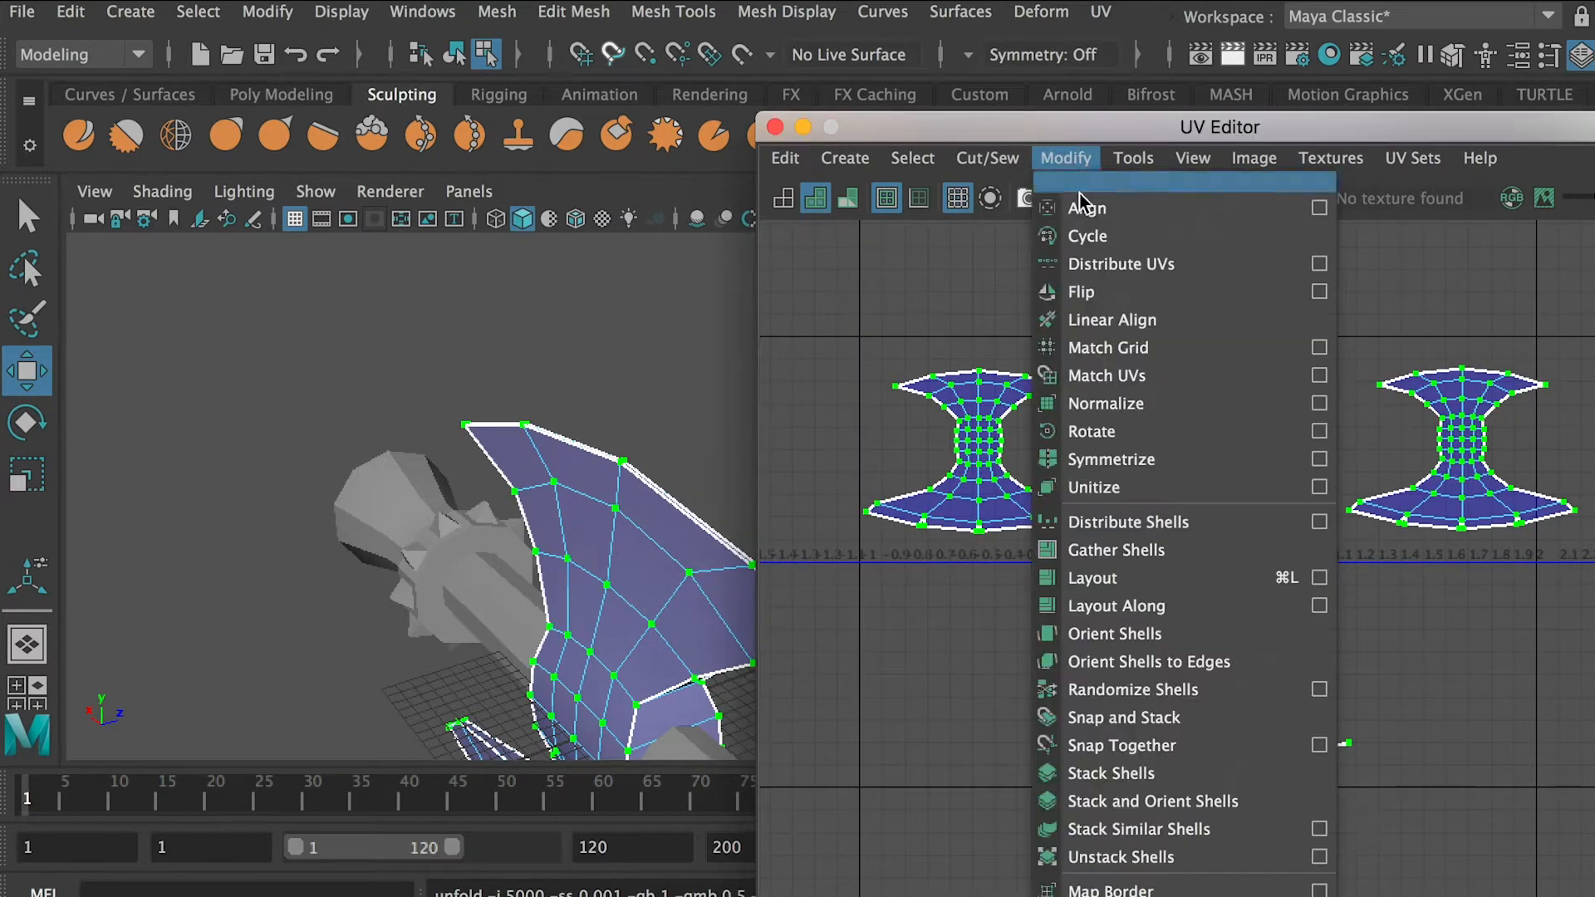
{"action": "left_click", "coordinate": [1139, 583]}
{"action": "scroll", "coordinate": [682, 502], "scroll_direction": "down", "scroll_amount": 8}
{"action": "left_click_drag", "start_coordinate": [681, 502], "coordinate": [739, 444], "text": "alt"}
{"action": "middle_click_drag", "start_coordinate": [731, 416], "coordinate": [523, 328], "text": "alt"}
Select the curved handle, moving the UV Editor aside to reveal the whole axe
{"action": "left_click_drag", "start_coordinate": [1012, 126], "coordinate": [1355, 139]}
{"action": "middle_click_drag", "start_coordinate": [1483, 432], "coordinate": [1303, 419], "text": "alt"}
{"action": "scroll", "coordinate": [1295, 407], "scroll_direction": "up", "scroll_amount": 3}
{"action": "scroll", "coordinate": [631, 327], "scroll_direction": "down", "scroll_amount": 2}
{"action": "left_click_drag", "start_coordinate": [631, 328], "coordinate": [573, 349], "text": "alt"}
{"action": "left_click", "coordinate": [556, 427]}
{"action": "right_click_drag", "start_coordinate": [559, 426], "coordinate": [613, 386]}
{"action": "left_click_drag", "start_coordinate": [498, 430], "coordinate": [441, 427], "text": "alt"}
{"action": "scroll", "coordinate": [439, 426], "scroll_direction": "down", "scroll_amount": 3}
{"action": "right_click_drag", "start_coordinate": [441, 432], "coordinate": [620, 437], "text": "alt"}
{"action": "left_click_drag", "start_coordinate": [620, 437], "coordinate": [578, 436], "text": "alt"}
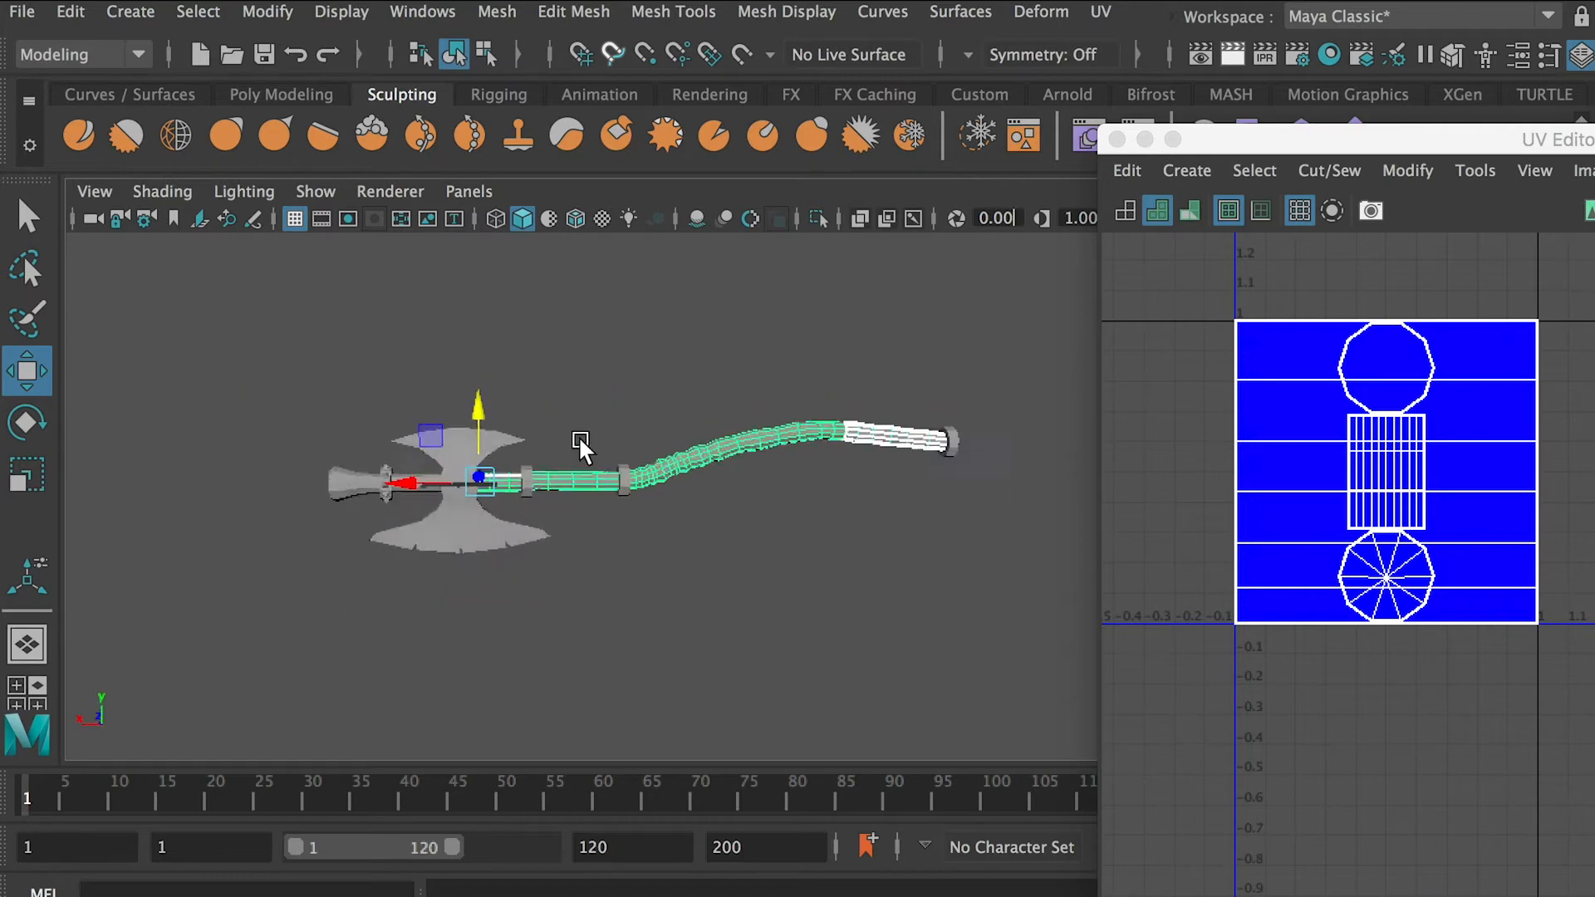
Select the faces of the curved handle and apply a planar UV projection to them
{"action": "right_click_drag", "start_coordinate": [579, 436], "coordinate": [639, 499], "text": "alt"}
{"action": "middle_click_drag", "start_coordinate": [640, 498], "coordinate": [507, 508], "text": "alt"}
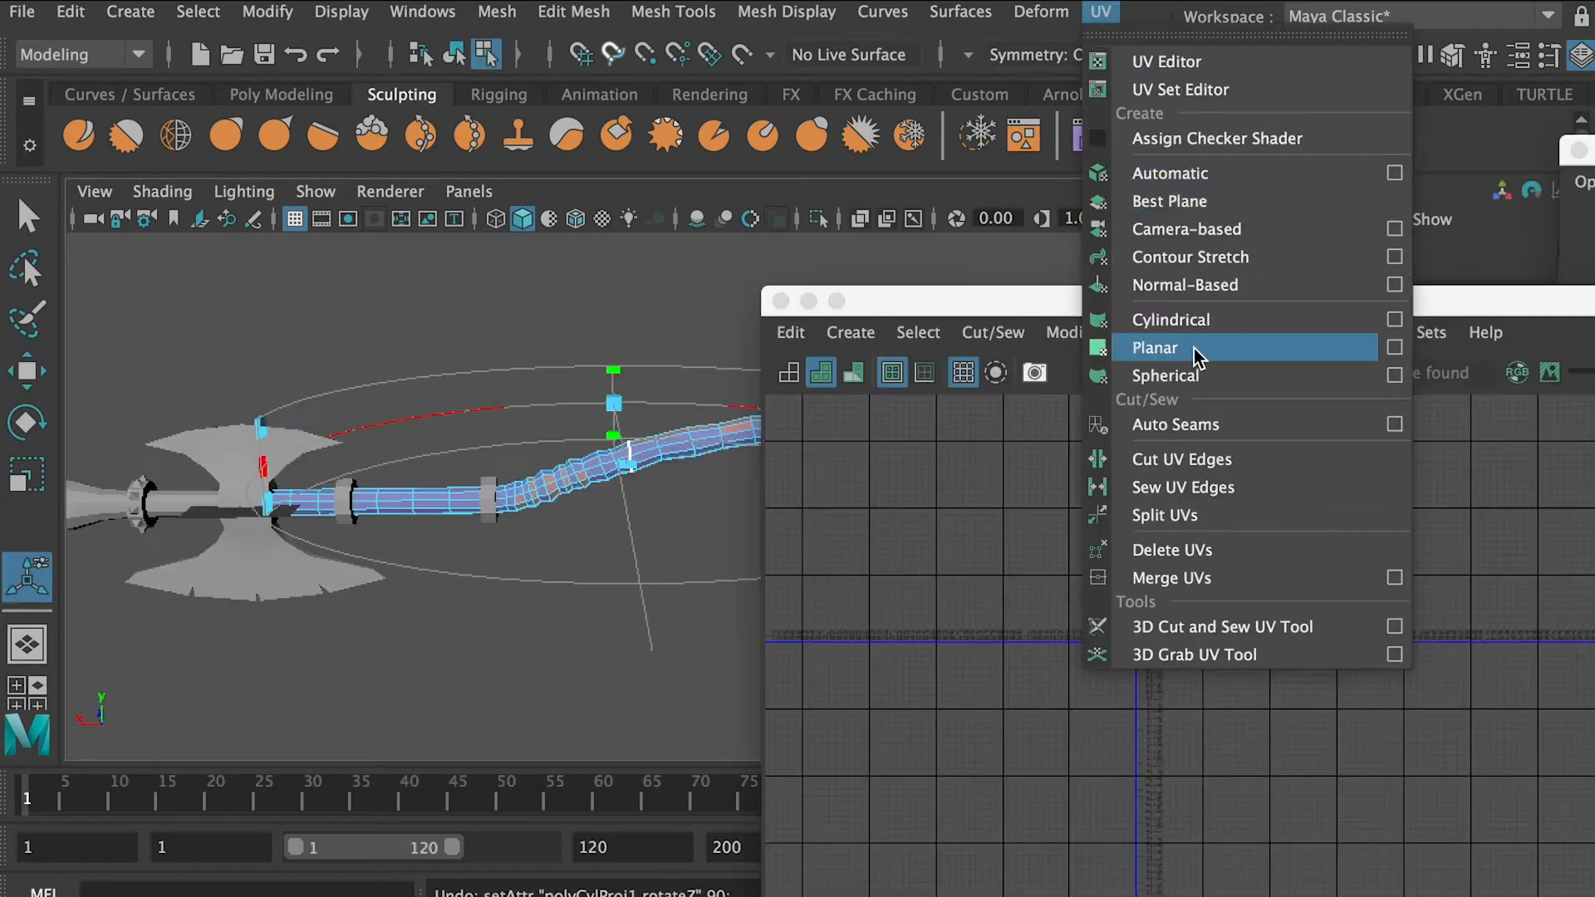
{"action": "left_click", "coordinate": [1394, 348]}
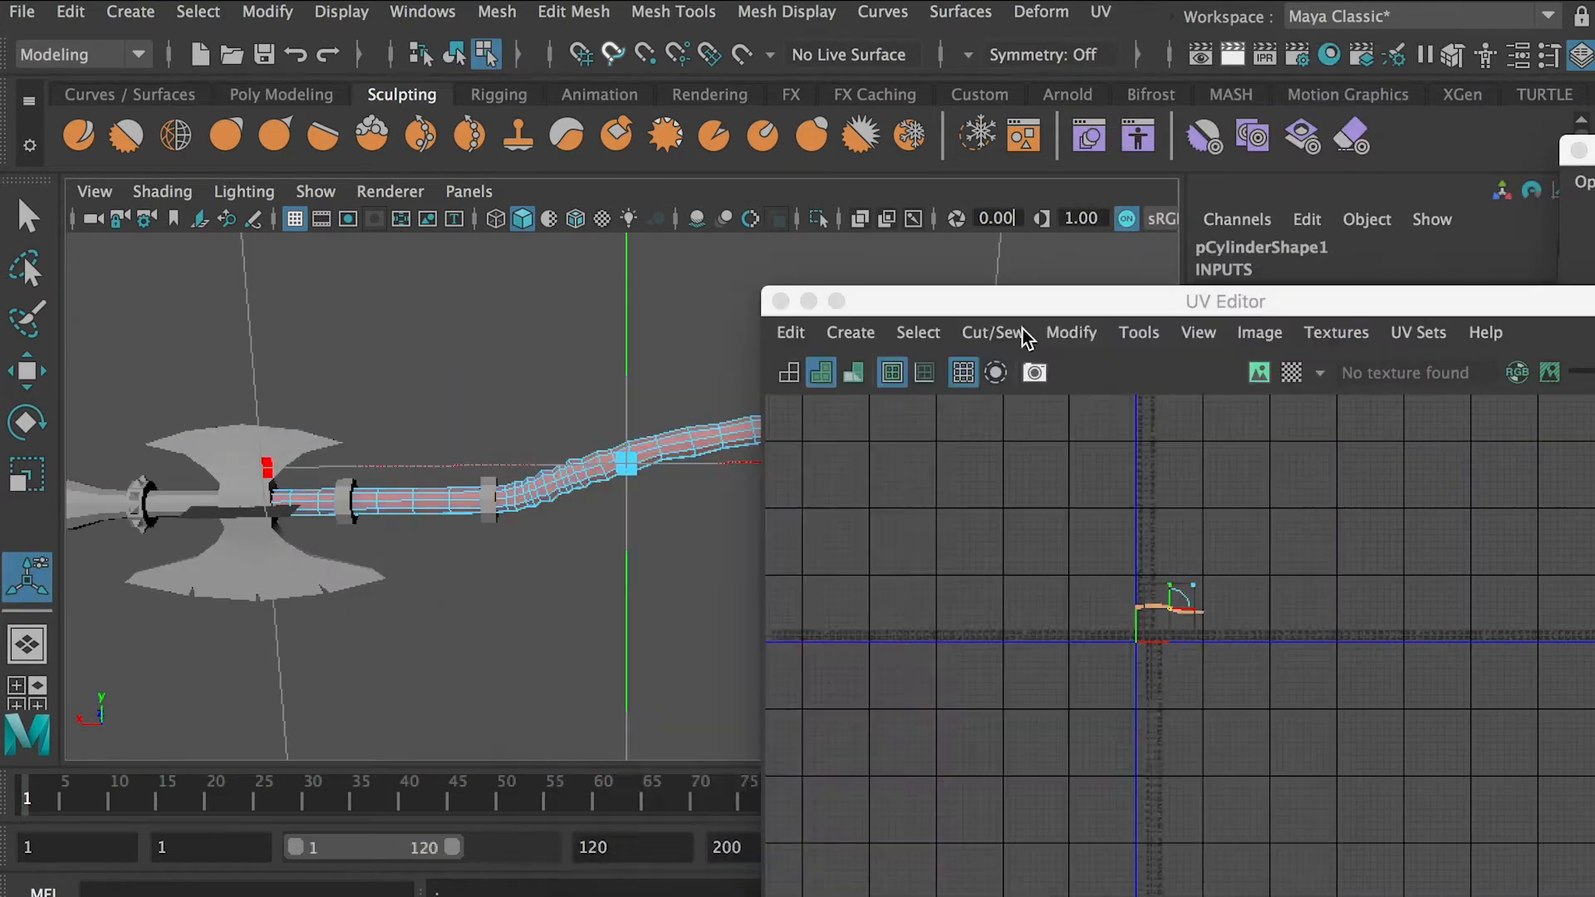
{"action": "key", "text": "f"}
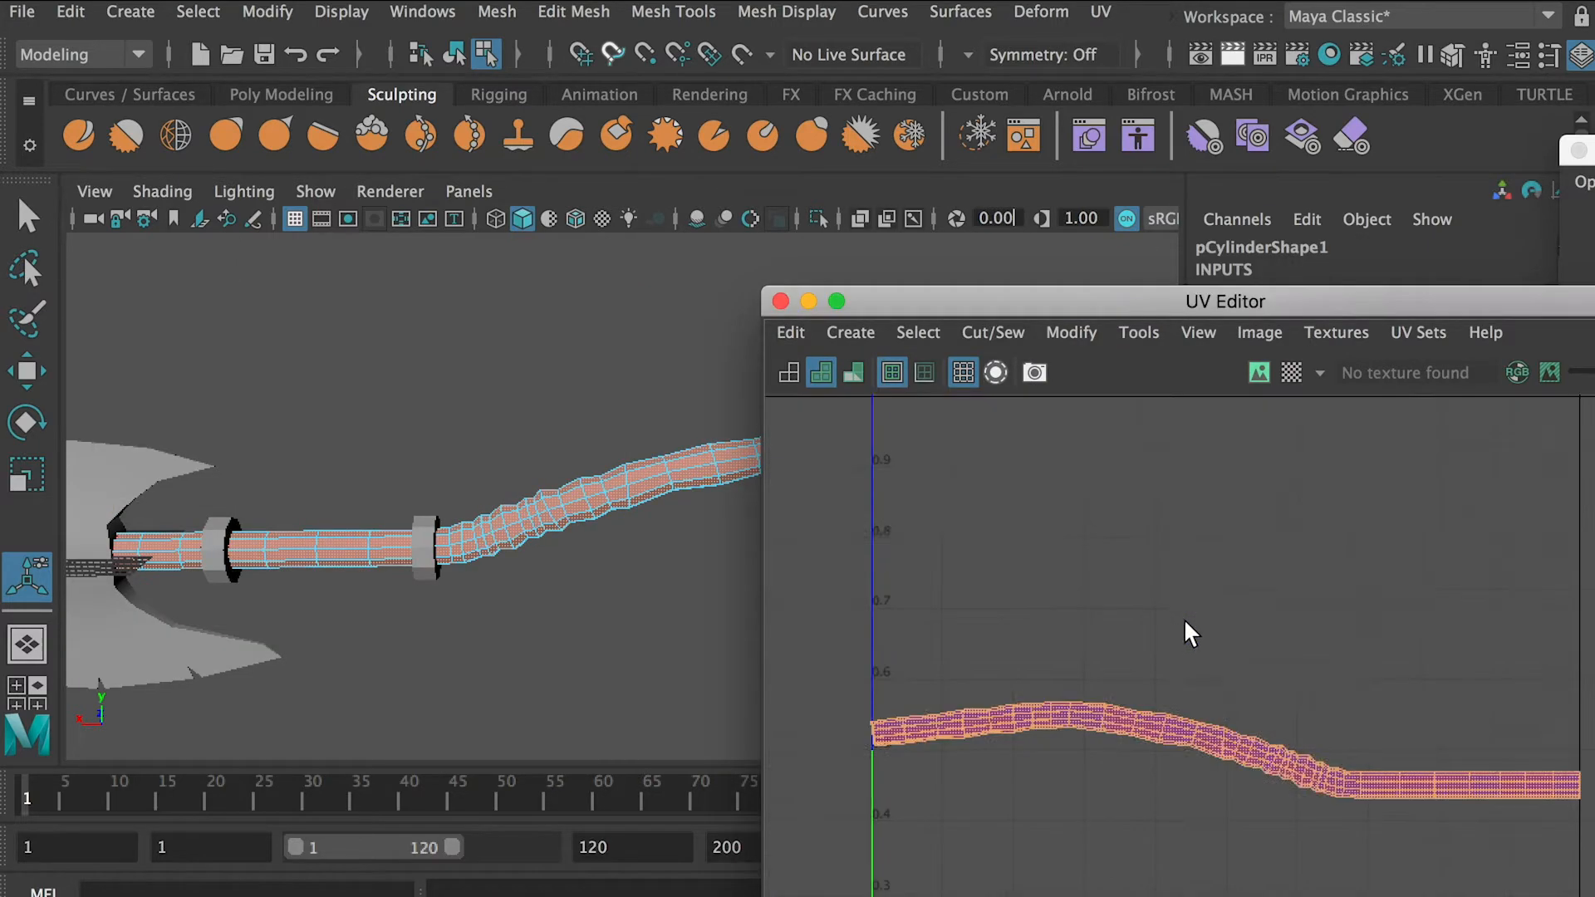
Select the lengthwise edge loop along the underside of the curved handle and cut its UVs there
{"action": "middle_click_drag", "start_coordinate": [1411, 723], "coordinate": [1336, 598], "text": "alt"}
{"action": "left_click_drag", "start_coordinate": [706, 482], "coordinate": [484, 480], "text": "alt"}
{"action": "key", "text": "q"}
{"action": "left_click", "coordinate": [498, 473]}
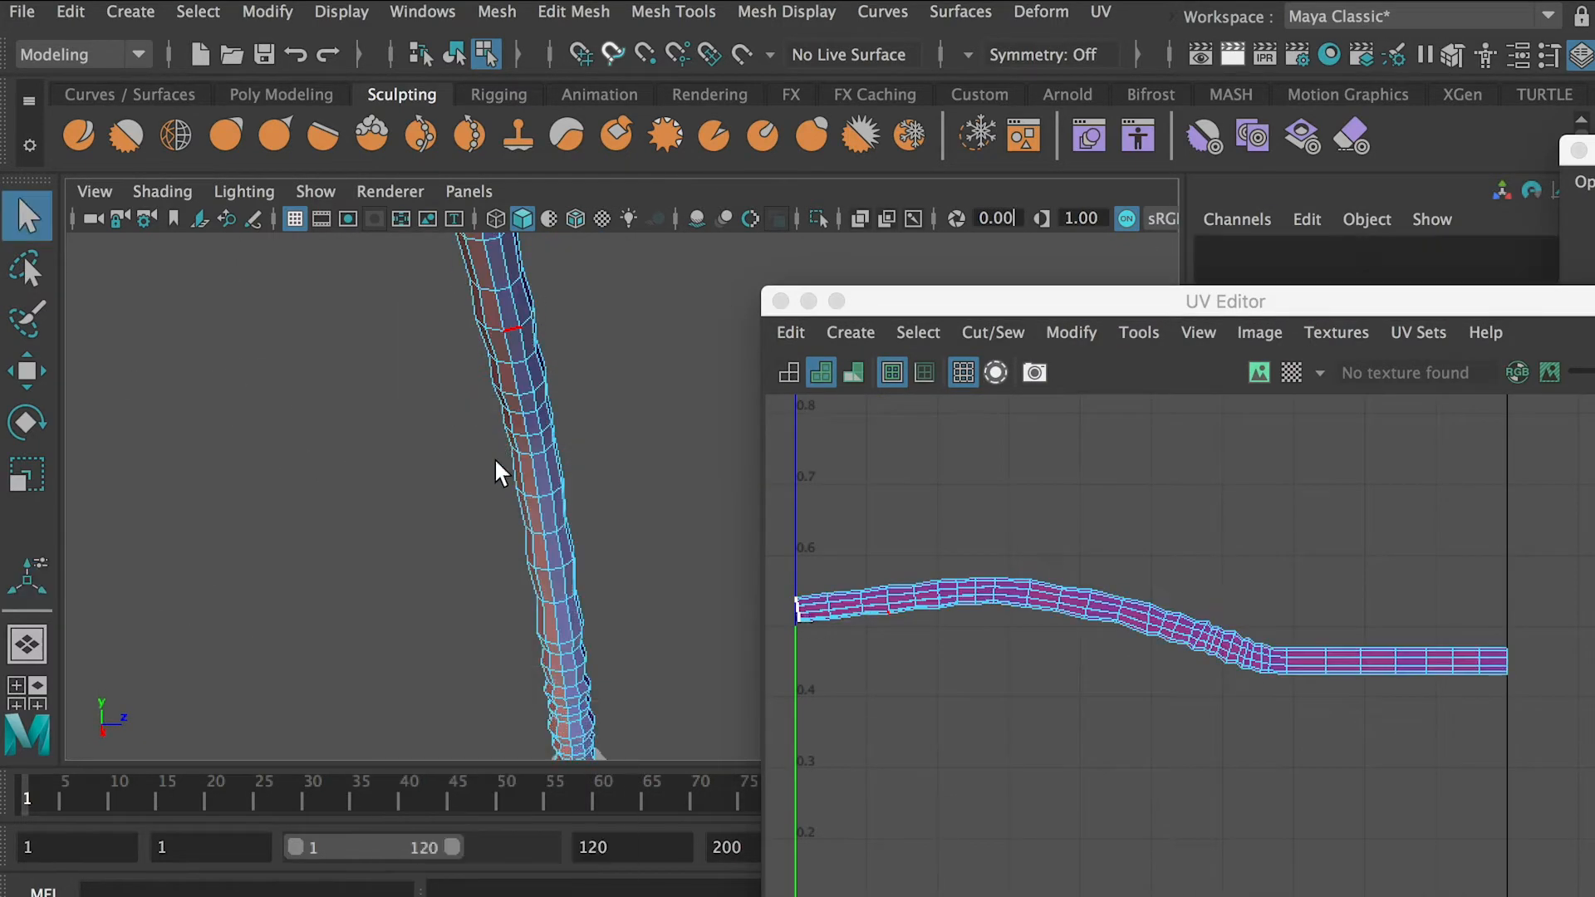
{"action": "double_click", "coordinate": [491, 289]}
{"action": "left_click_drag", "start_coordinate": [495, 296], "coordinate": [908, 697], "text": "alt"}
{"action": "right_click_drag", "start_coordinate": [907, 694], "coordinate": [818, 741], "text": "shift"}
{"action": "left_click_drag", "start_coordinate": [615, 532], "coordinate": [465, 499], "text": "alt"}
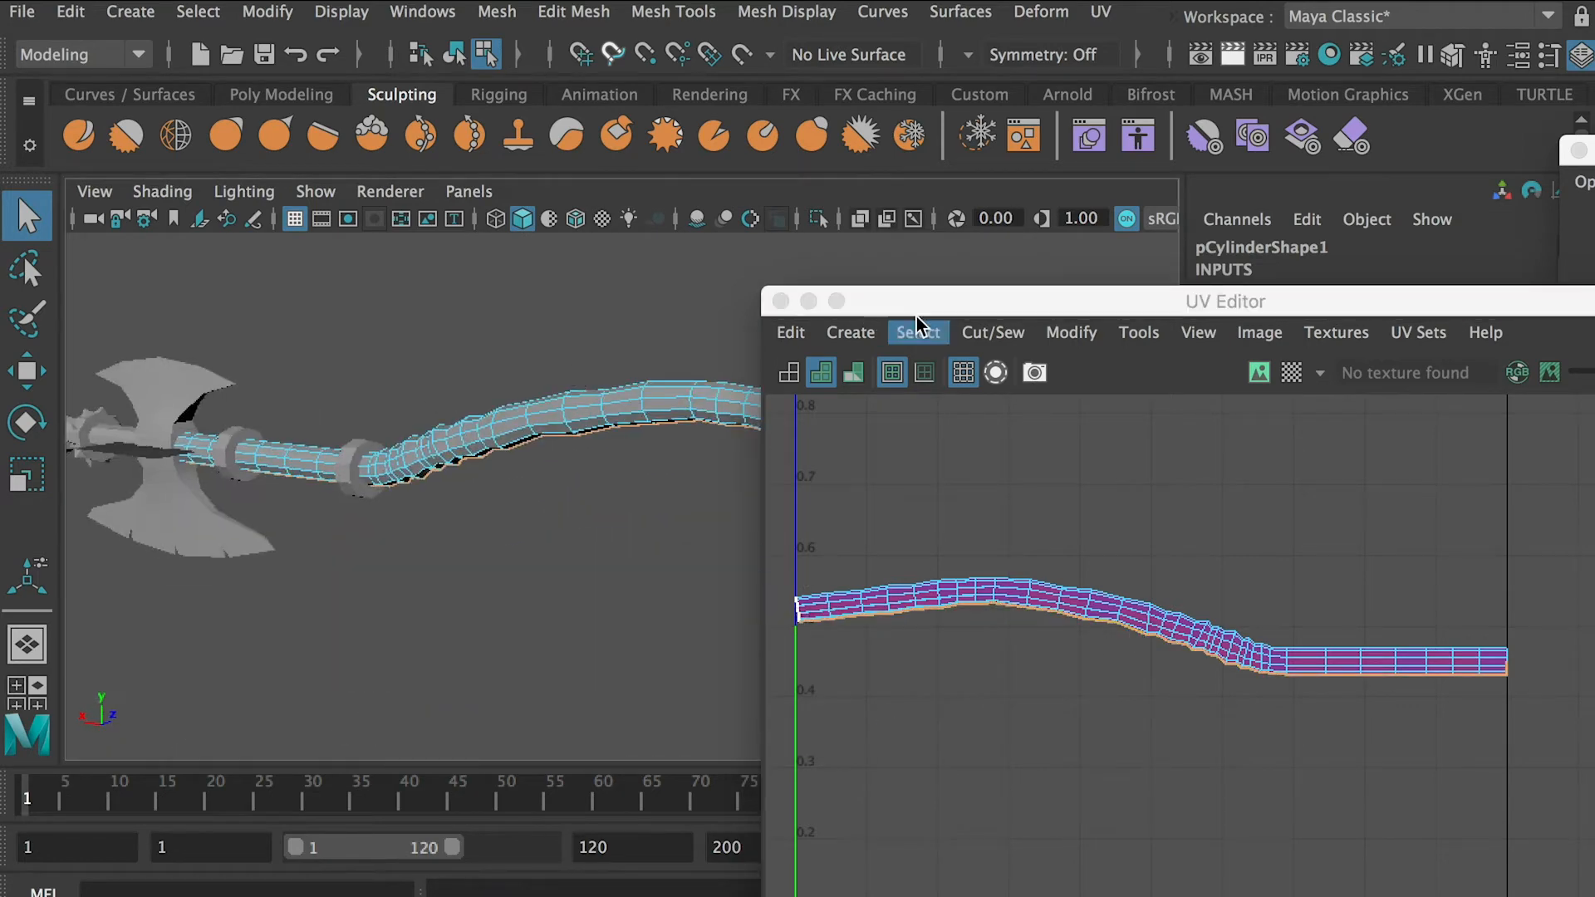
{"action": "left_click_drag", "start_coordinate": [920, 301], "coordinate": [1161, 305]}
{"action": "scroll", "coordinate": [1263, 522], "scroll_direction": "down", "scroll_amount": 2}
{"action": "middle_click_drag", "start_coordinate": [854, 417], "coordinate": [758, 427], "text": "alt"}
{"action": "right_click_drag", "start_coordinate": [758, 427], "coordinate": [862, 359]}
Isolate the curved handle and delete the hidden cap faces at its axe-head end
{"action": "left_click", "coordinate": [316, 191]}
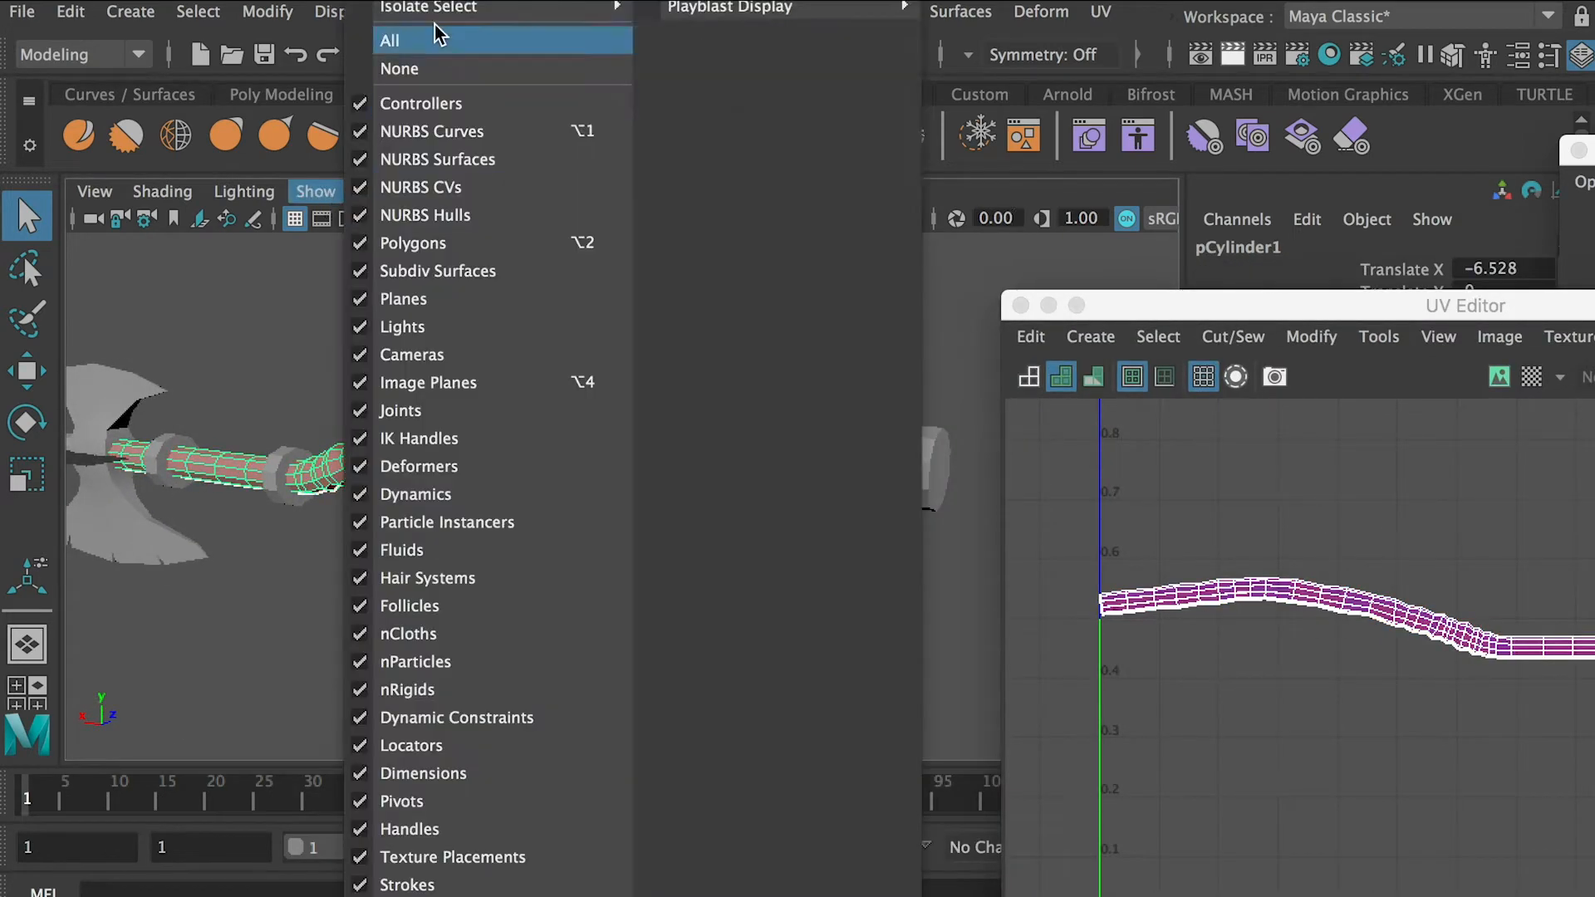
{"action": "mouse_move", "coordinate": [449, 7]}
{"action": "left_click", "coordinate": [690, 9]}
{"action": "left_click_drag", "start_coordinate": [839, 415], "coordinate": [818, 446], "text": "alt"}
{"action": "left_click_drag", "start_coordinate": [582, 453], "coordinate": [802, 432], "text": "alt"}
{"action": "right_click_drag", "start_coordinate": [221, 428], "coordinate": [205, 503]}
{"action": "left_click_drag", "start_coordinate": [274, 491], "coordinate": [415, 453], "text": "alt"}
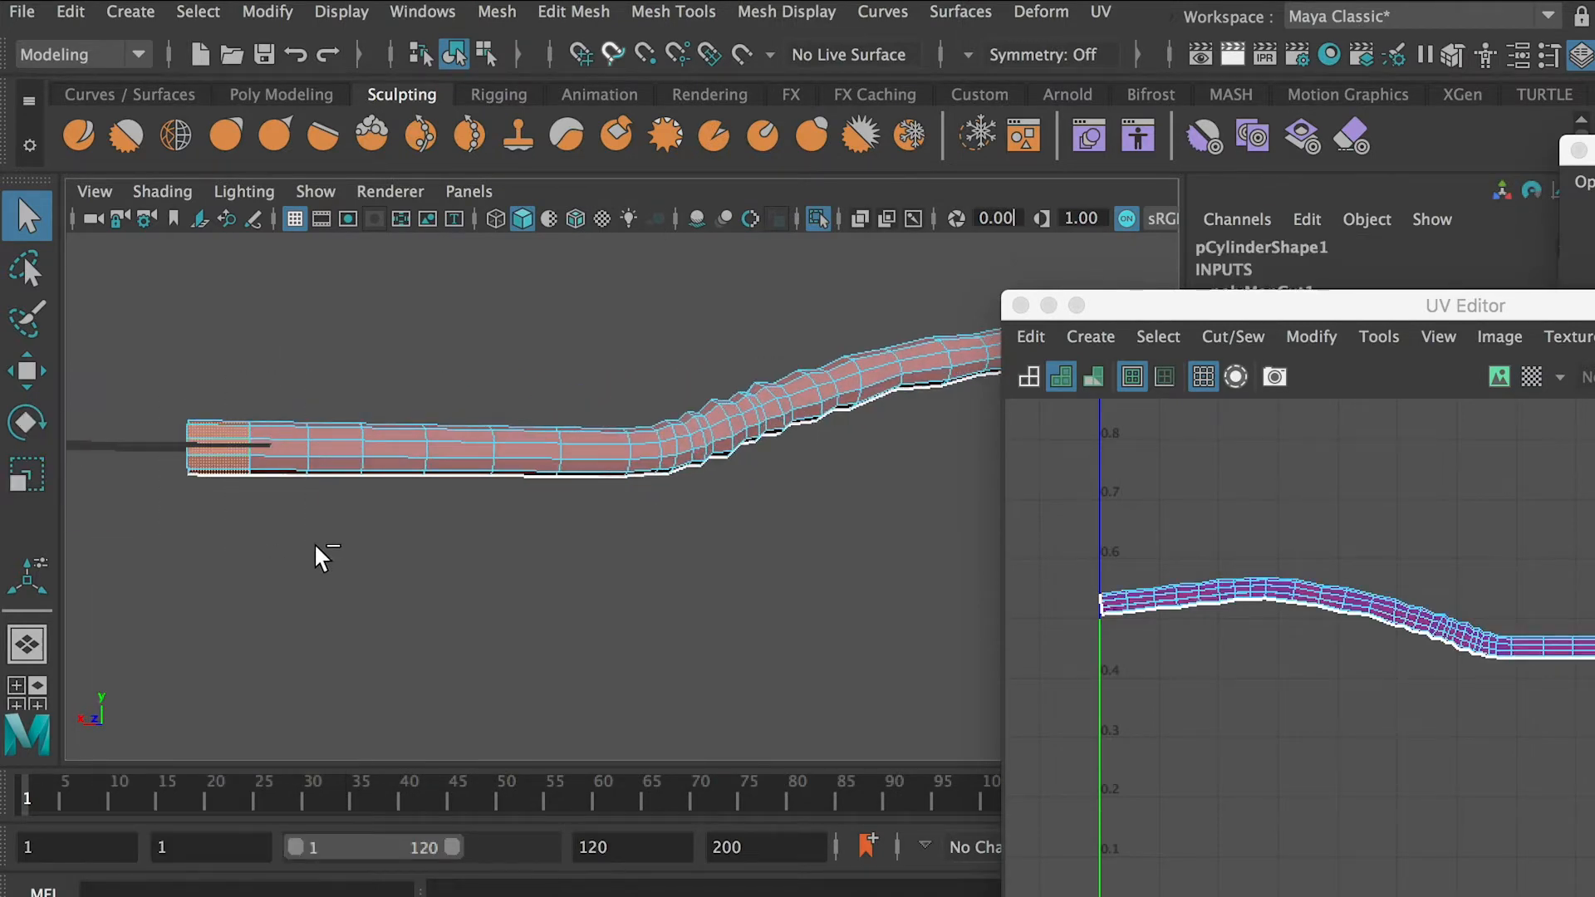
{"action": "left_click_drag", "start_coordinate": [211, 491], "coordinate": [371, 480], "text": "alt"}
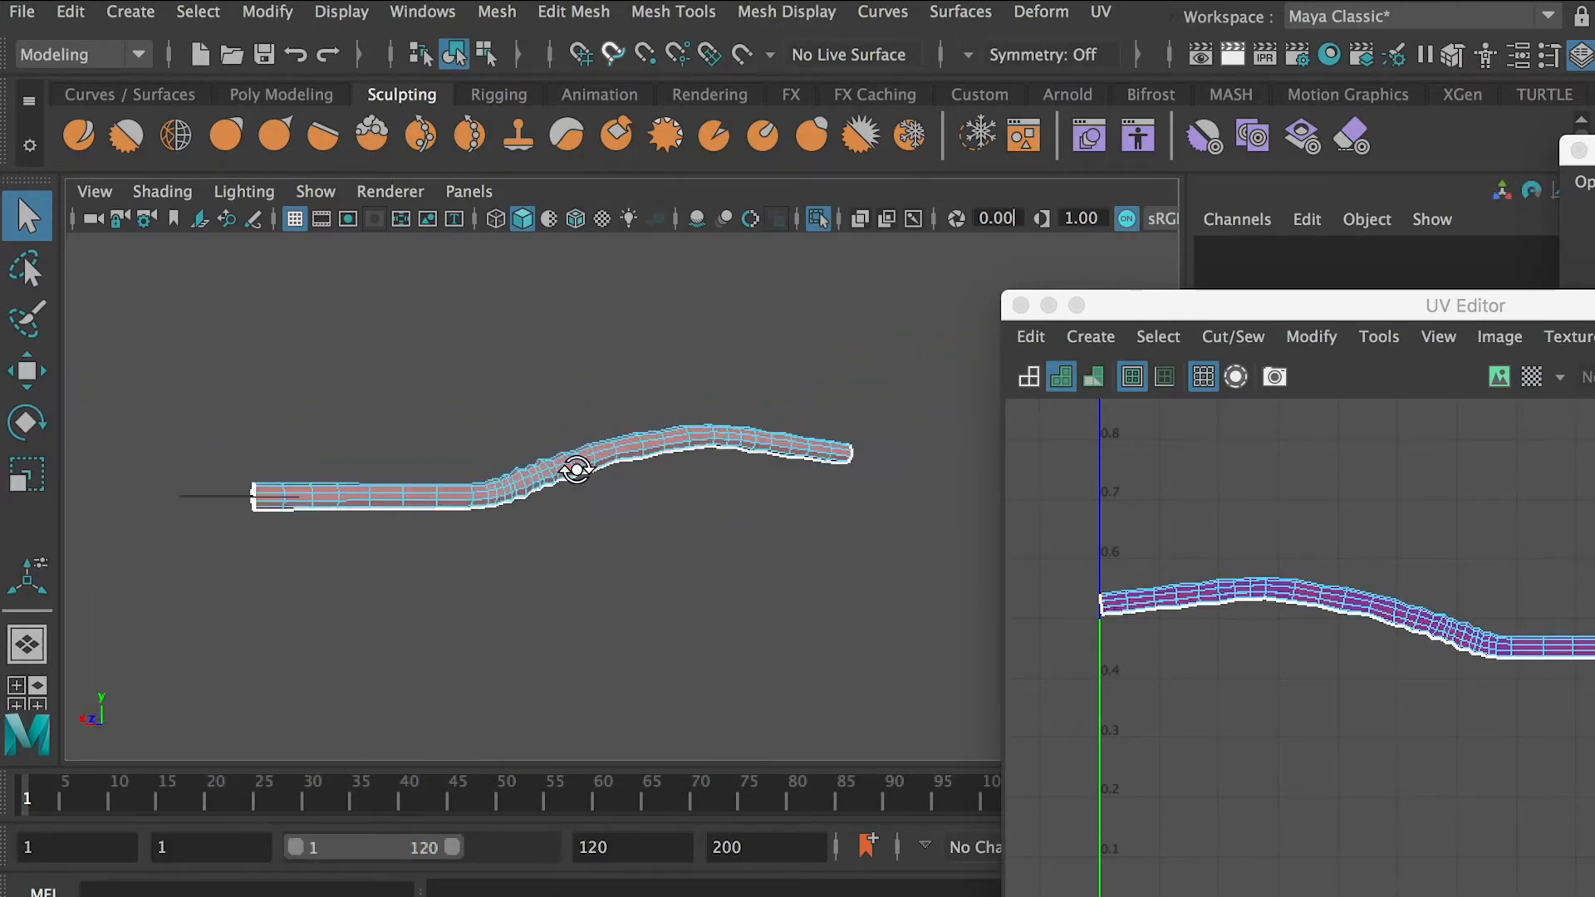
Select the curved handle's UV shell and unfold it
{"action": "right_click_drag", "start_coordinate": [1264, 584], "coordinate": [1145, 543]}
{"action": "left_click", "coordinate": [1329, 596]}
{"action": "left_click_drag", "start_coordinate": [1330, 304], "coordinate": [1179, 199]}
{"action": "right_click_drag", "start_coordinate": [1047, 563], "coordinate": [779, 575], "text": "shift"}
{"action": "scroll", "coordinate": [1307, 530], "scroll_direction": "up", "scroll_amount": 5}
{"action": "scroll", "coordinate": [1308, 530], "scroll_direction": "down", "scroll_amount": 4}
{"action": "right_click_drag", "start_coordinate": [656, 429], "coordinate": [724, 394]}
Freeze the curved handle's transformations and delete its construction history
{"action": "left_click", "coordinate": [499, 14]}
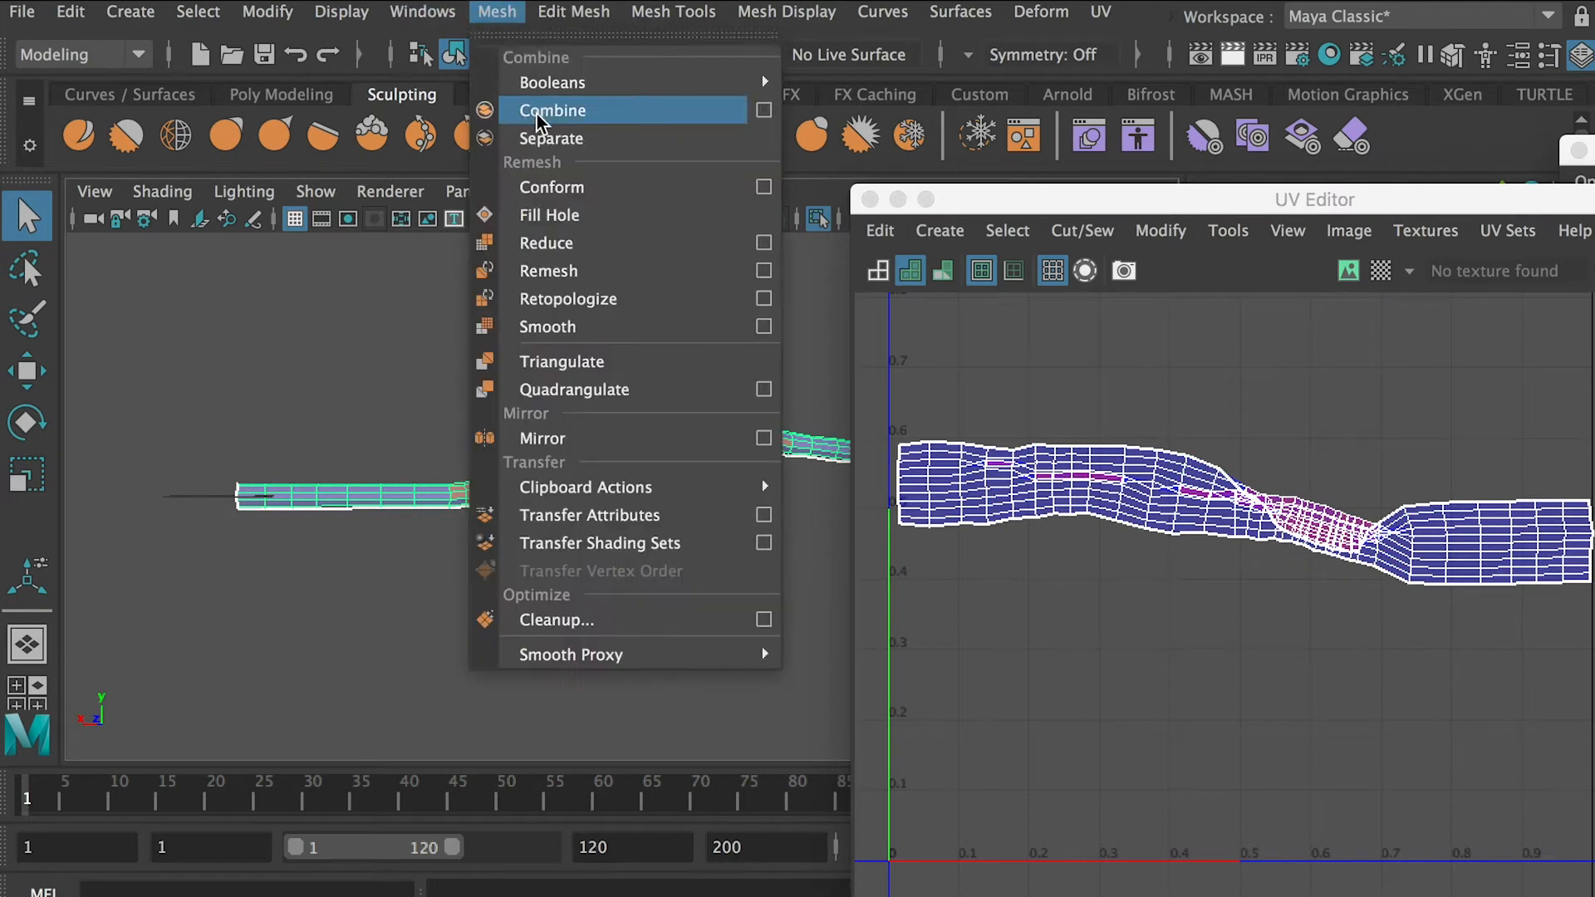
{"action": "mouse_move", "coordinate": [268, 14]}
{"action": "left_click", "coordinate": [340, 137]}
{"action": "left_click", "coordinate": [68, 20]}
{"action": "mouse_move", "coordinate": [158, 342]}
{"action": "left_click", "coordinate": [531, 345]}
Unfold the curved handle's UV shell again and return to object selection
{"action": "right_click_drag", "start_coordinate": [1133, 488], "coordinate": [1258, 502]}
{"action": "right_click_drag", "start_coordinate": [1146, 574], "coordinate": [785, 602], "text": "shift"}
{"action": "scroll", "coordinate": [1377, 615], "scroll_direction": "down", "scroll_amount": 3}
{"action": "left_click_drag", "start_coordinate": [999, 201], "coordinate": [962, 246]}
{"action": "right_click_drag", "start_coordinate": [585, 444], "coordinate": [652, 392]}
Turn off the handle's isolation and select the flared pommel shaft
{"action": "left_click", "coordinate": [320, 192]}
{"action": "mouse_move", "coordinate": [434, 8]}
{"action": "left_click", "coordinate": [748, 6]}
{"action": "scroll", "coordinate": [510, 382], "scroll_direction": "down", "scroll_amount": 2}
{"action": "left_click", "coordinate": [441, 492]}
{"action": "key", "text": "f"}
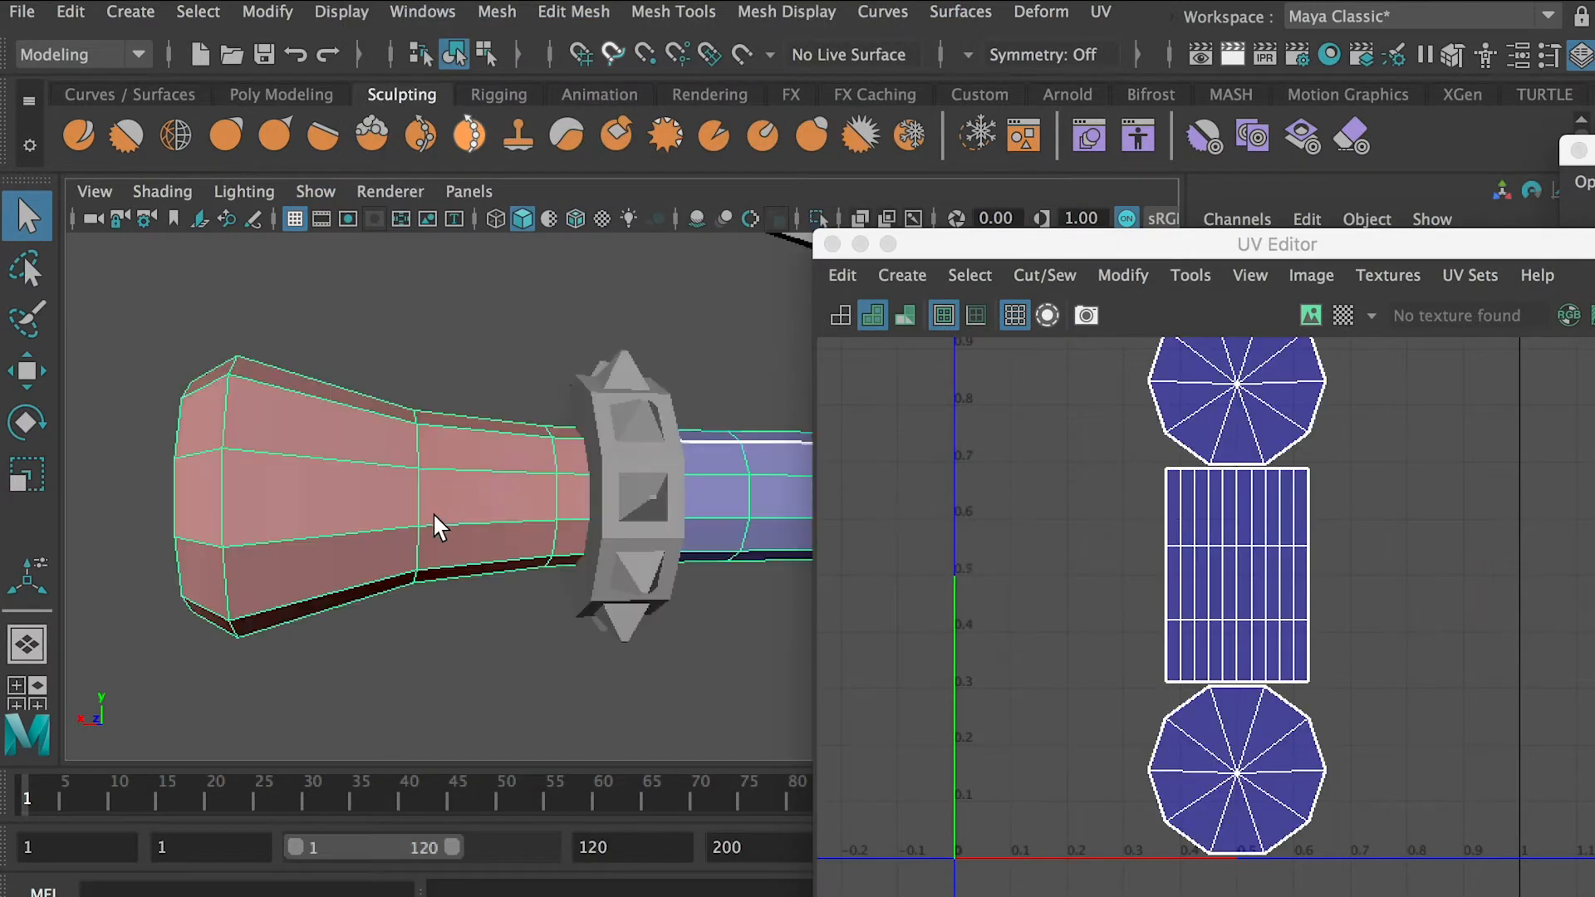
Select the faces of the flared pommel shaft and apply a planar UV projection to them
{"action": "left_click_drag", "start_coordinate": [432, 511], "coordinate": [457, 519], "text": "alt"}
{"action": "left_click_drag", "start_coordinate": [1003, 250], "coordinate": [1283, 261]}
{"action": "scroll", "coordinate": [598, 490], "scroll_direction": "down", "scroll_amount": 3}
{"action": "left_click_drag", "start_coordinate": [594, 492], "coordinate": [822, 479], "text": "alt"}
{"action": "right_click_drag", "start_coordinate": [446, 432], "coordinate": [440, 394]}
{"action": "right_click_drag", "start_coordinate": [1382, 676], "coordinate": [1388, 755]}
{"action": "left_click_drag", "start_coordinate": [1329, 254], "coordinate": [1185, 210]}
{"action": "left_click", "coordinate": [1368, 710]}
{"action": "left_click_drag", "start_coordinate": [446, 465], "coordinate": [275, 466], "text": "alt"}
{"action": "right_click_drag", "start_coordinate": [321, 448], "coordinate": [321, 501]}
{"action": "left_click", "coordinate": [1101, 12]}
{"action": "left_click", "coordinate": [1185, 346]}
Select the edge loop around the pommel's flat end and cut its UVs from the shaft
{"action": "middle_click_drag", "start_coordinate": [1527, 544], "coordinate": [1430, 538], "text": "alt"}
{"action": "scroll", "coordinate": [1437, 534], "scroll_direction": "down", "scroll_amount": 1}
{"action": "right_click_drag", "start_coordinate": [1479, 525], "coordinate": [1482, 470]}
{"action": "double_click", "coordinate": [1542, 501]}
{"action": "left_click_drag", "start_coordinate": [540, 414], "coordinate": [620, 409], "text": "alt"}
{"action": "left_click_drag", "start_coordinate": [470, 460], "coordinate": [396, 469], "text": "alt"}
{"action": "right_click_drag", "start_coordinate": [1257, 591], "coordinate": [1146, 629], "text": "shift"}
Isolate the flared pommel shaft and delete the hidden cap faces at its axe-head end
{"action": "left_click_drag", "start_coordinate": [374, 490], "coordinate": [430, 479], "text": "alt"}
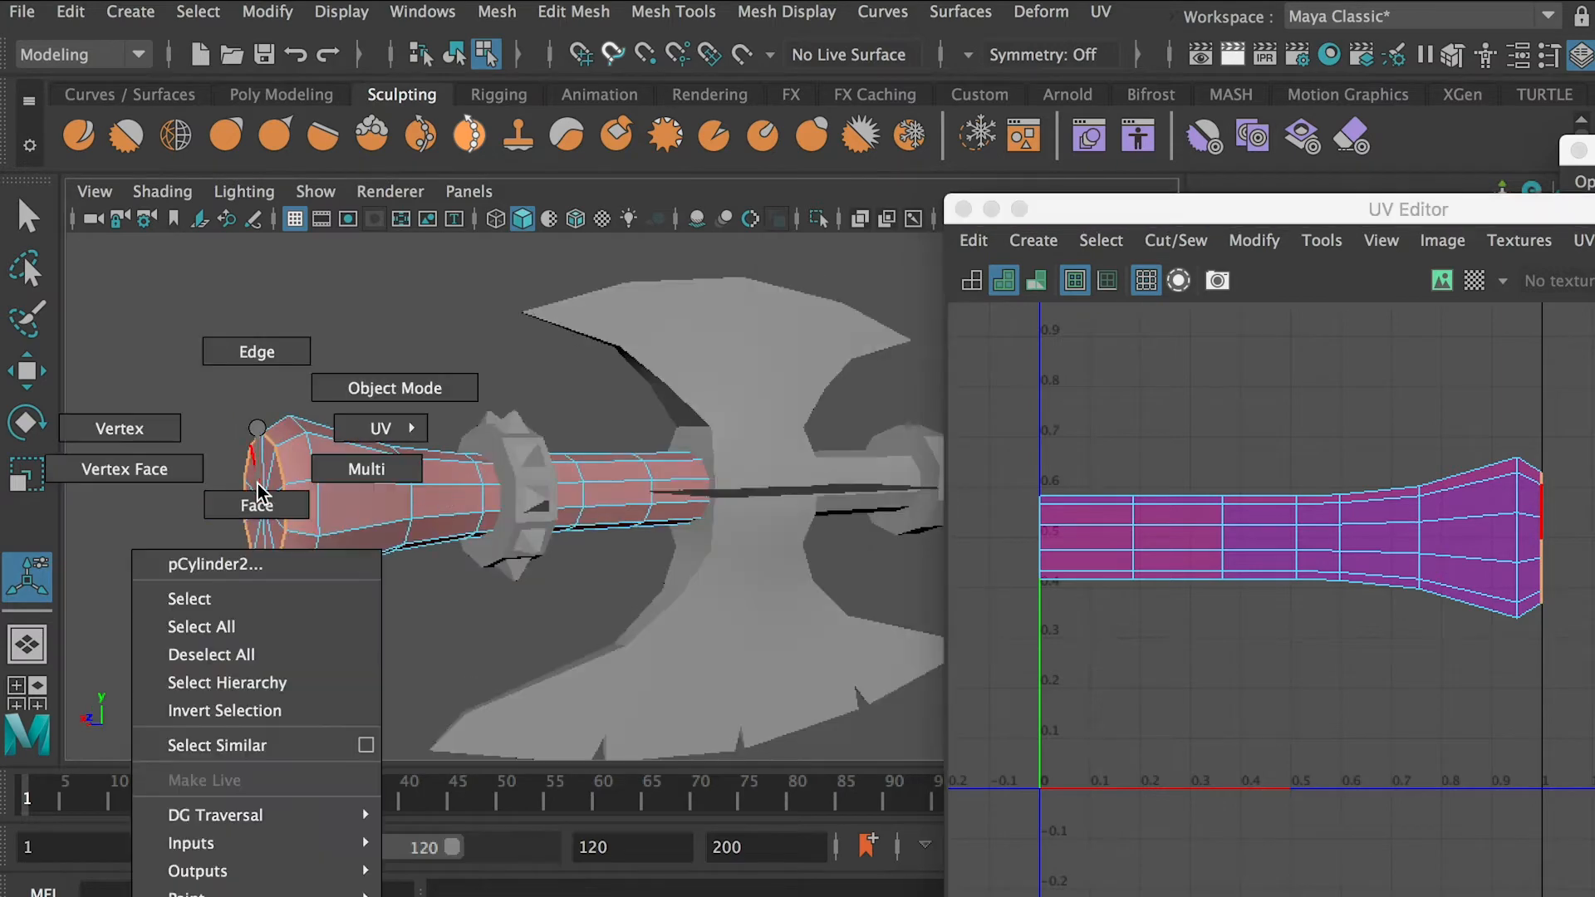
{"action": "left_click_drag", "start_coordinate": [684, 501], "coordinate": [557, 426], "text": "alt"}
{"action": "left_click", "coordinate": [334, 192]}
{"action": "mouse_move", "coordinate": [409, 15]}
{"action": "left_click", "coordinate": [689, 15]}
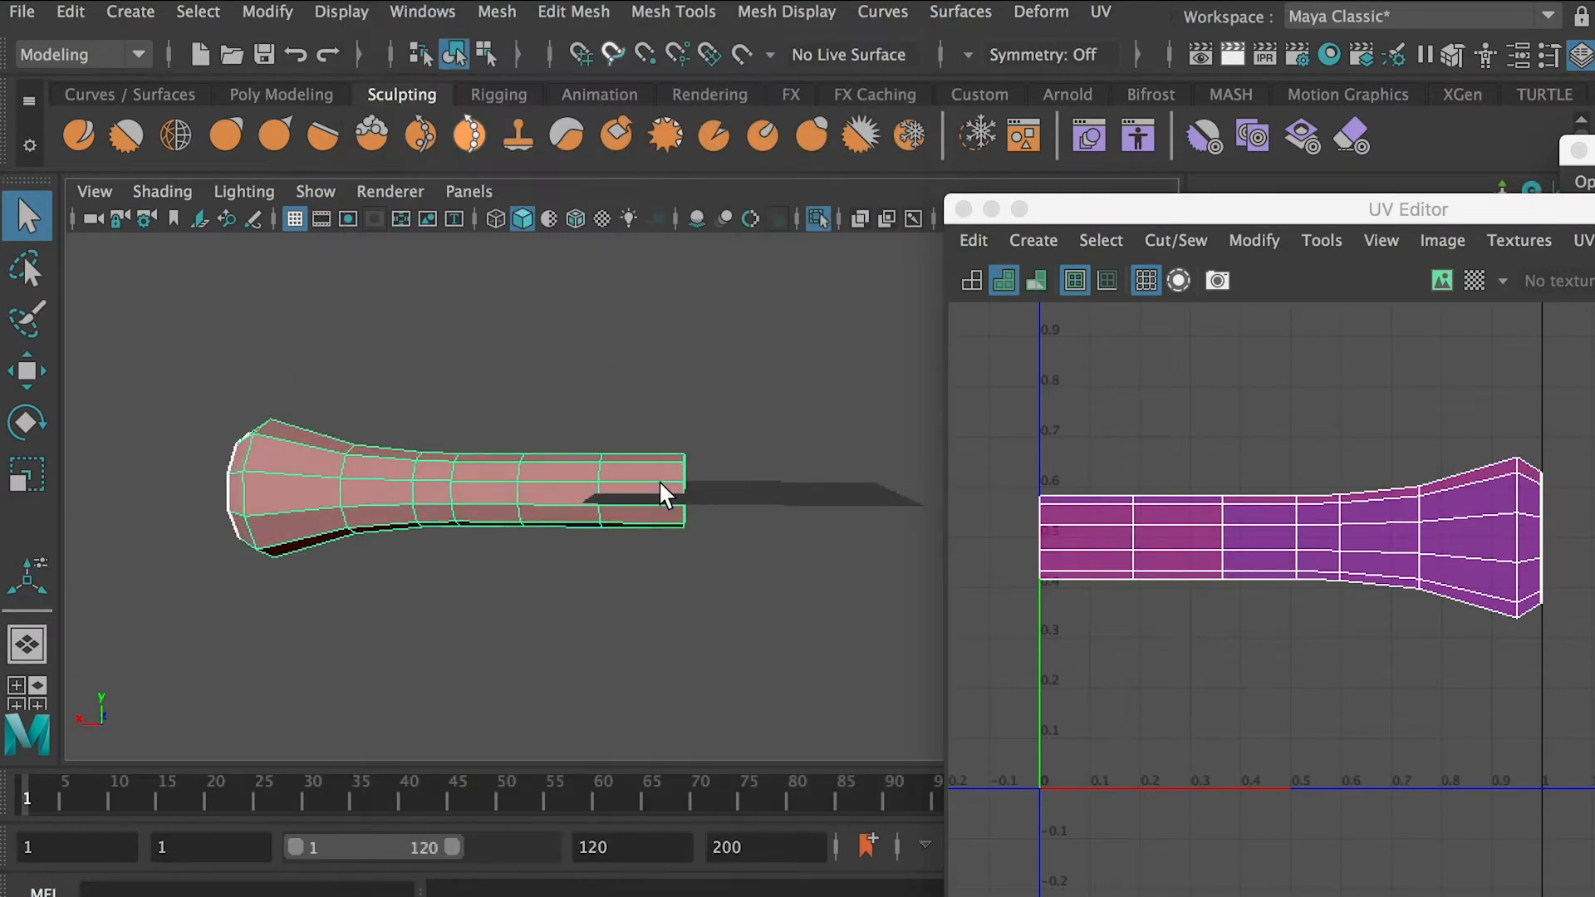
{"action": "right_click_drag", "start_coordinate": [690, 486], "coordinate": [718, 542]}
{"action": "left_click_drag", "start_coordinate": [647, 513], "coordinate": [652, 454], "text": "alt"}
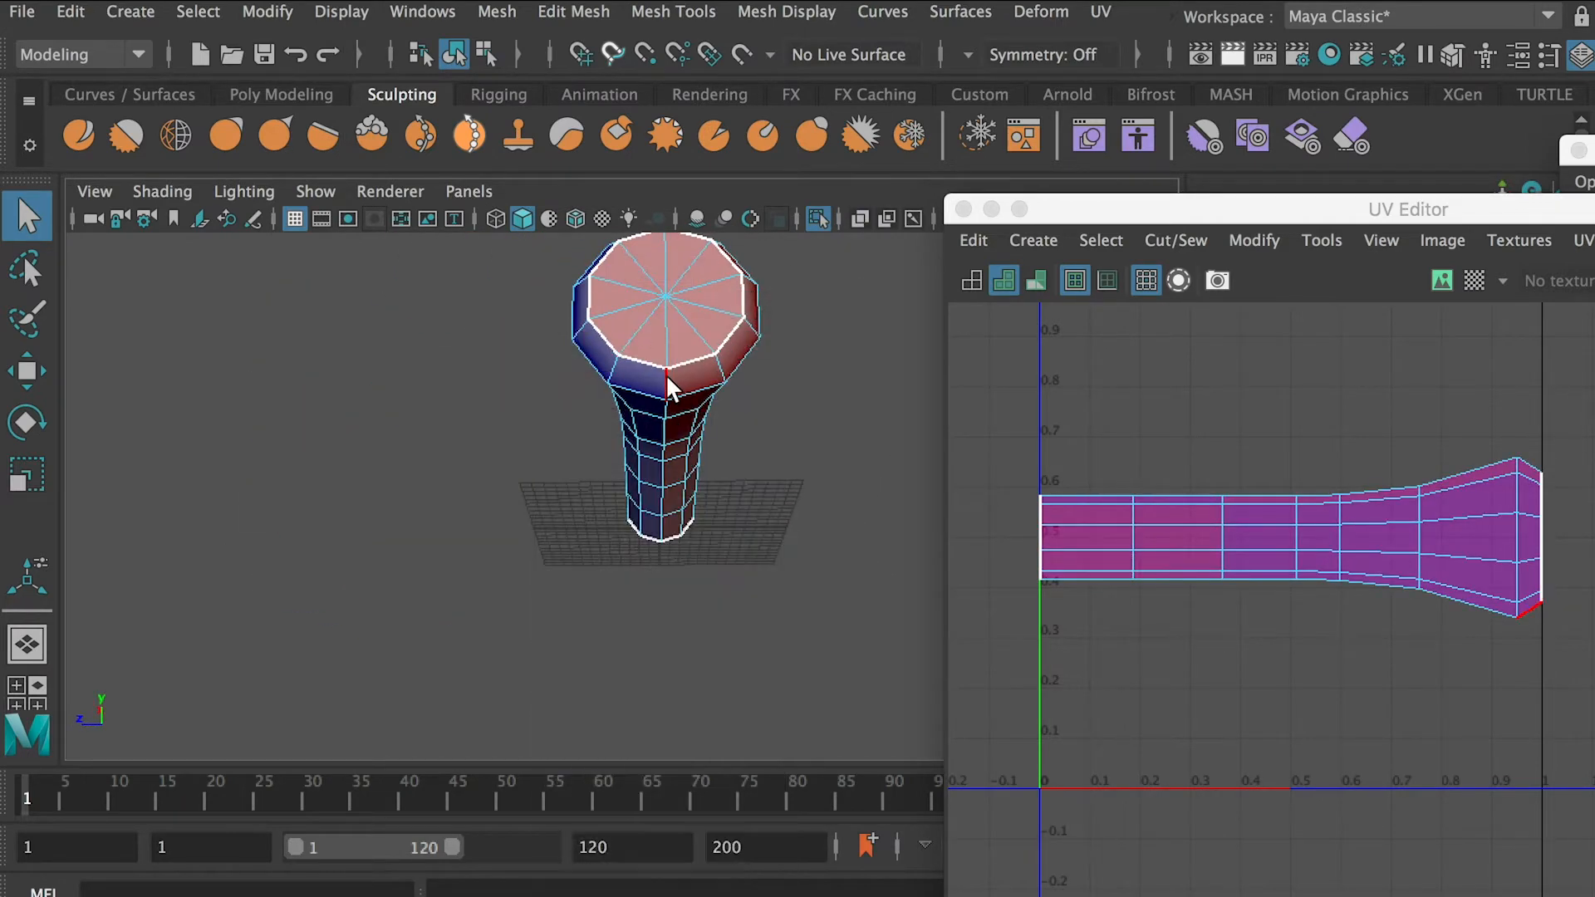
Cut a lengthwise UV seam along the underside of the flared pommel shaft
{"action": "left_click_drag", "start_coordinate": [664, 376], "coordinate": [729, 349], "text": "alt"}
{"action": "left_click_drag", "start_coordinate": [603, 282], "coordinate": [1073, 612], "text": "alt"}
{"action": "right_click_drag", "start_coordinate": [960, 652], "coordinate": [958, 654], "text": "shift"}
{"action": "right_click_drag", "start_coordinate": [1278, 520], "coordinate": [1367, 514]}
{"action": "right_click", "coordinate": [1161, 442], "text": "shift"}
{"action": "right_click_drag", "start_coordinate": [557, 486], "coordinate": [623, 454]}
Freeze the pommel shaft's transformations and delete its construction history
{"action": "left_click", "coordinate": [267, 10]}
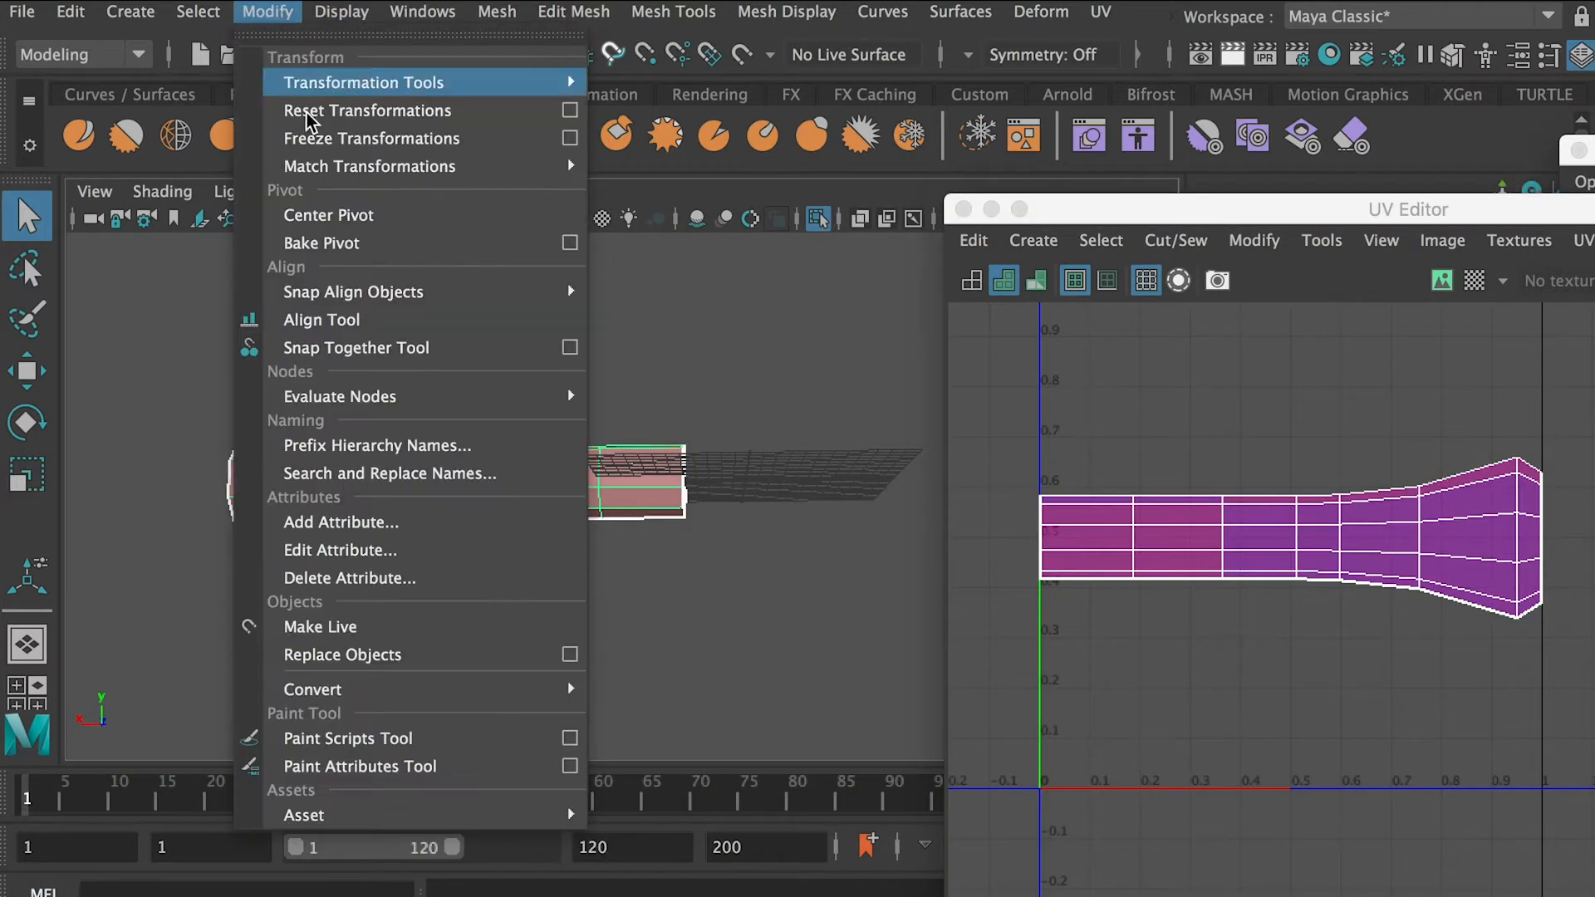
{"action": "left_click", "coordinate": [349, 131]}
{"action": "left_click", "coordinate": [70, 11]}
Unfold the flared pommel shaft's UV shell and reposition it
{"action": "right_click_drag", "start_coordinate": [1170, 520], "coordinate": [1243, 520]}
{"action": "right_click_drag", "start_coordinate": [1164, 630], "coordinate": [885, 631], "text": "shift"}
{"action": "right_click_drag", "start_coordinate": [1321, 572], "coordinate": [1161, 581], "text": "shift"}
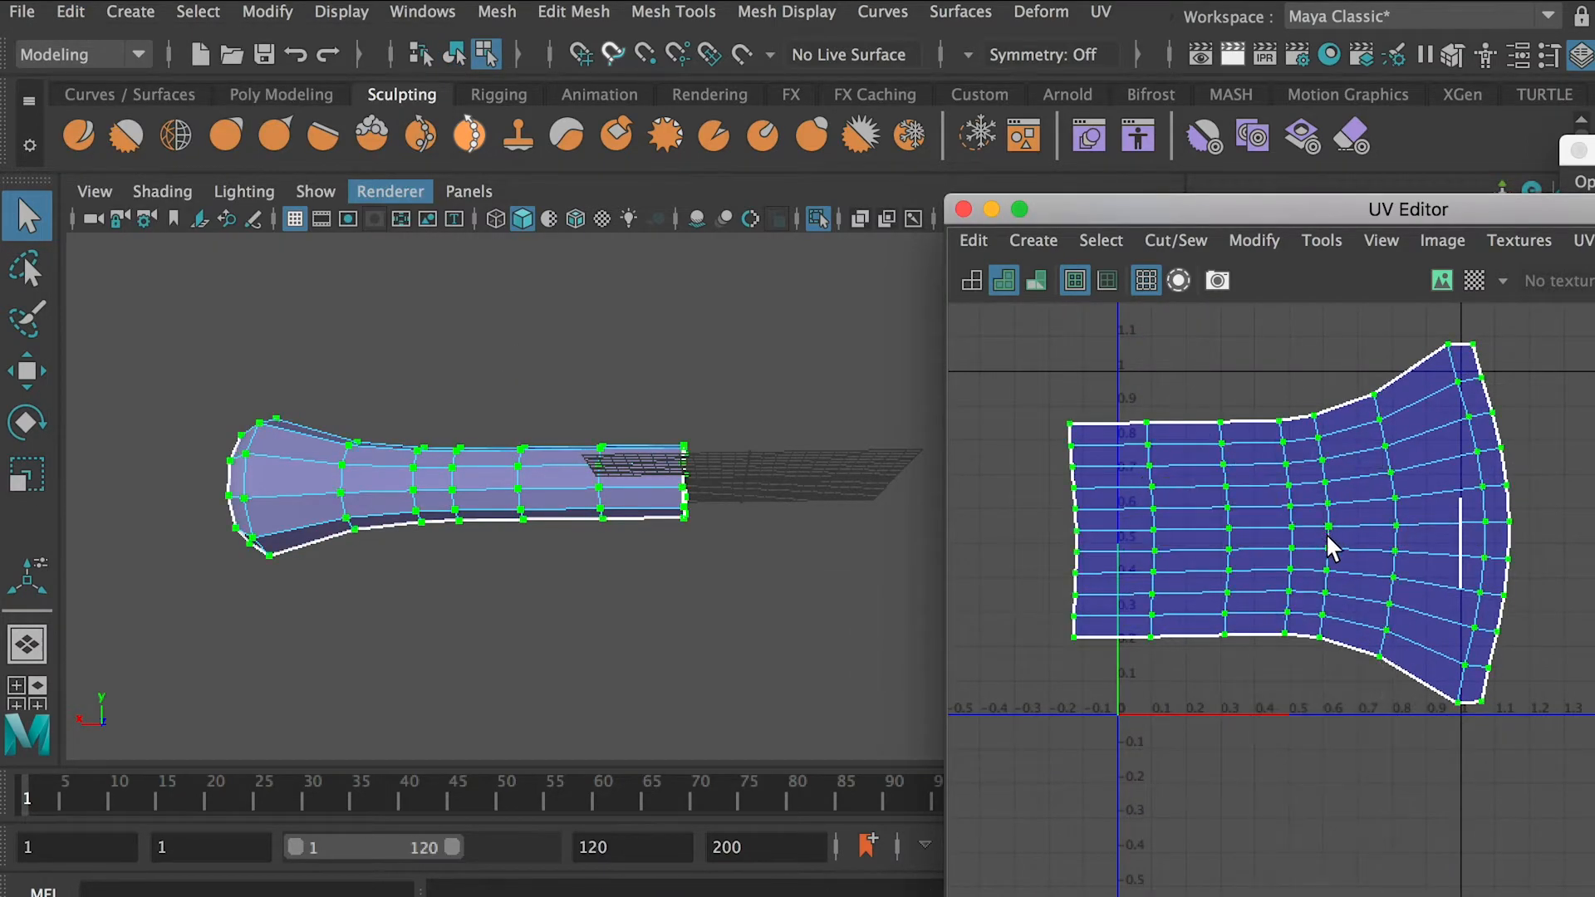
{"action": "key", "text": "w"}
{"action": "left_click_drag", "start_coordinate": [1364, 524], "coordinate": [1186, 524]}
{"action": "left_click", "coordinate": [1383, 540]}
{"action": "right_click_drag", "start_coordinate": [1338, 512], "coordinate": [1196, 503], "text": "alt"}
{"action": "mouse_move", "coordinate": [697, 499]}
{"action": "left_mouse_down", "text": "alt"}
{"action": "mouse_move", "coordinate": [617, 502]}
{"action": "mouse_move", "coordinate": [702, 478]}
{"action": "left_mouse_up", "text": "alt"}
Turn off the shaft's isolation and select the spiked collar beside the pommel
{"action": "left_click", "coordinate": [317, 192]}
{"action": "mouse_move", "coordinate": [499, 7]}
{"action": "left_click", "coordinate": [742, 12]}
{"action": "right_click_drag", "start_coordinate": [731, 387], "coordinate": [387, 387], "text": "alt"}
{"action": "middle_click_drag", "start_coordinate": [387, 387], "coordinate": [532, 366], "text": "alt"}
{"action": "right_click_drag", "start_coordinate": [324, 428], "coordinate": [379, 388]}
{"action": "key", "text": "ctrl+z"}
{"action": "right_click_drag", "start_coordinate": [323, 505], "coordinate": [427, 384]}
{"action": "left_click", "coordinate": [321, 486]}
{"action": "key", "text": "f"}
Select the spiked outer faces of the collar and apply a cylindrical UV projection to them
{"action": "left_click_drag", "start_coordinate": [606, 570], "coordinate": [712, 456], "text": "alt"}
{"action": "right_click_drag", "start_coordinate": [633, 408], "coordinate": [640, 449]}
{"action": "left_click_drag", "start_coordinate": [591, 287], "coordinate": [635, 307]}
{"action": "key", "text": "space"}
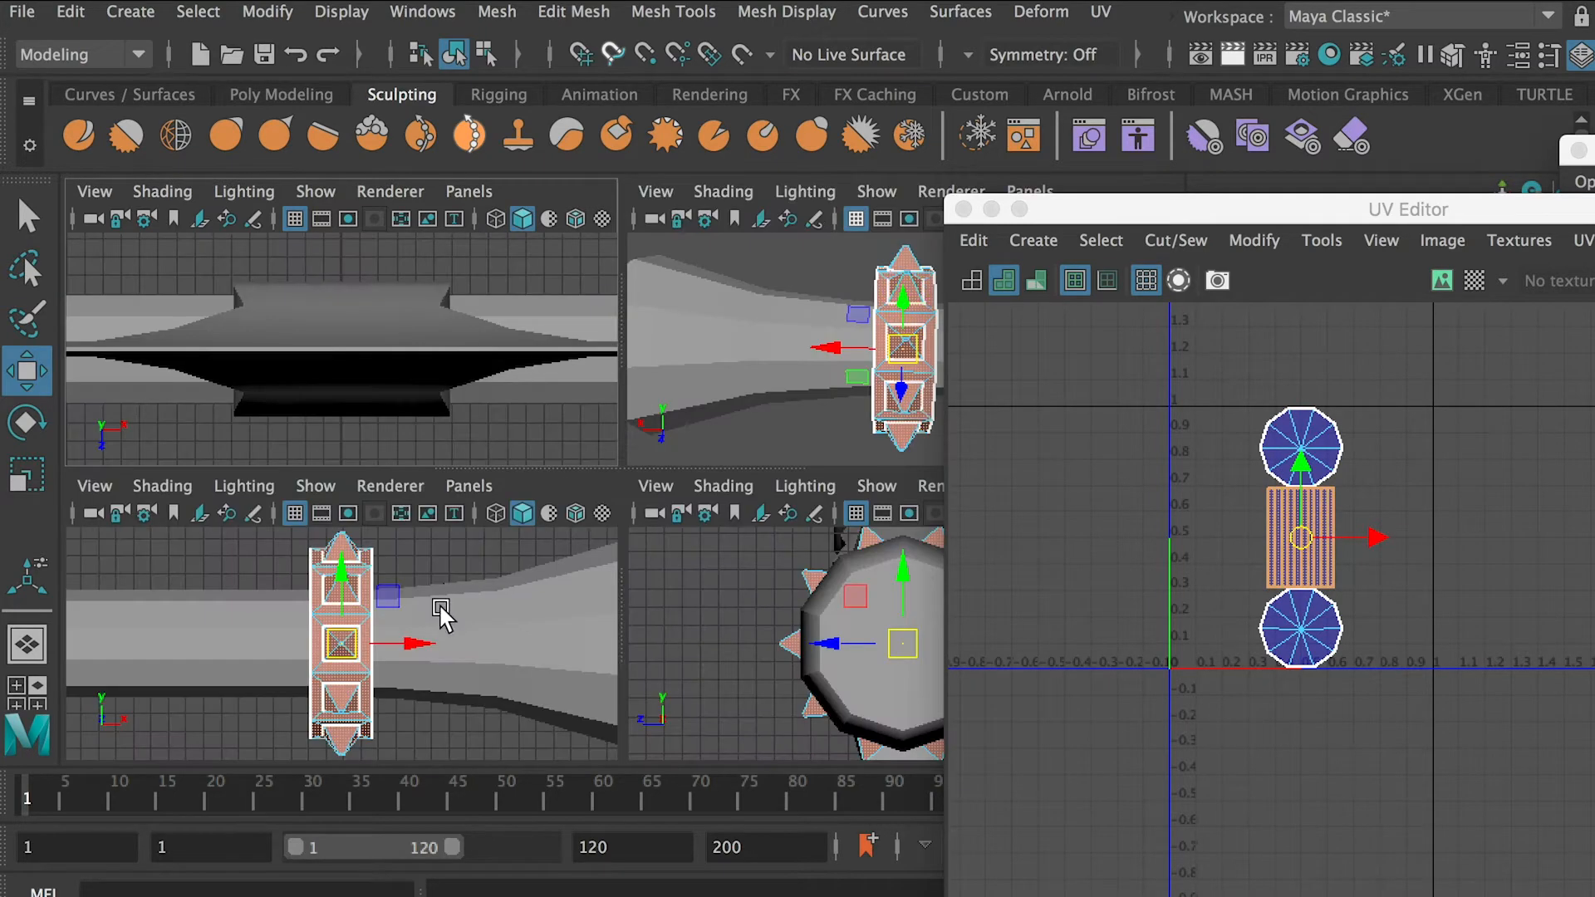
{"action": "key", "text": "space"}
{"action": "left_click", "coordinate": [560, 251]}
{"action": "left_click_drag", "start_coordinate": [671, 740], "coordinate": [672, 781]}
{"action": "left_click_drag", "start_coordinate": [695, 401], "coordinate": [706, 412], "text": "alt"}
{"action": "left_click", "coordinate": [1100, 11]}
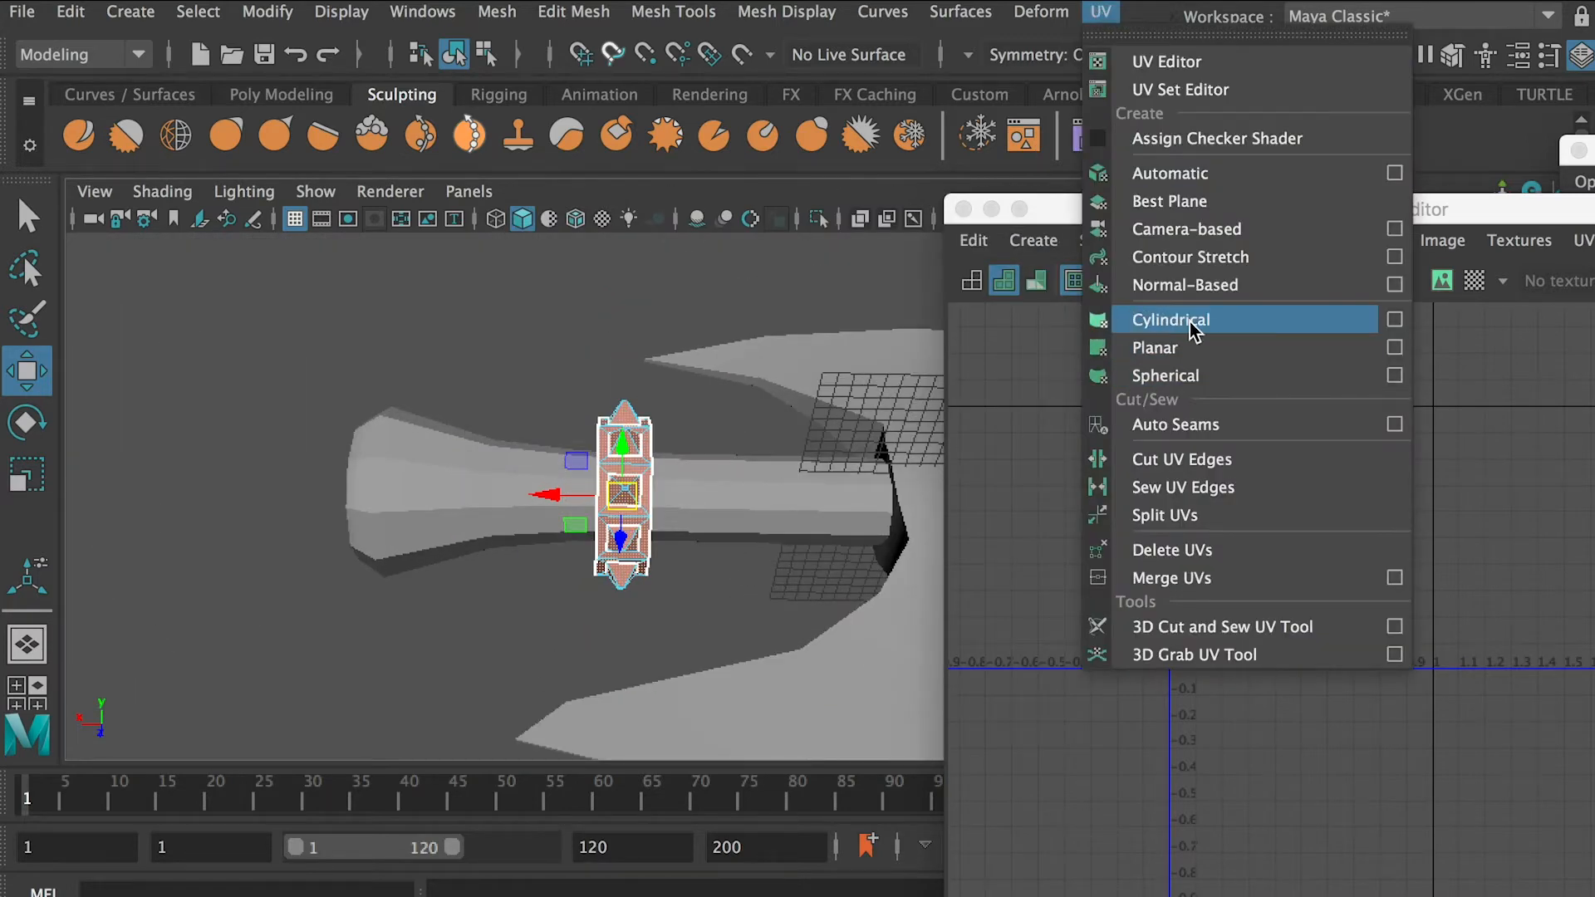
{"action": "left_click", "coordinate": [1171, 319]}
Set the collar's cylindrical projection to a Rotate Z of 90 and a horizontal sweep of 360
{"action": "left_click", "coordinate": [1502, 470]}
{"action": "type", "text": "90"}
{"action": "key", "text": "Return"}
{"action": "left_click_drag", "start_coordinate": [656, 448], "coordinate": [702, 465], "text": "alt"}
{"action": "left_click", "coordinate": [1510, 493]}
{"action": "left_click_drag", "start_coordinate": [1412, 655], "coordinate": [1374, 417]}
{"action": "left_click_drag", "start_coordinate": [657, 555], "coordinate": [775, 537], "text": "alt"}
{"action": "scroll", "coordinate": [668, 555], "scroll_direction": "up", "scroll_amount": 5}
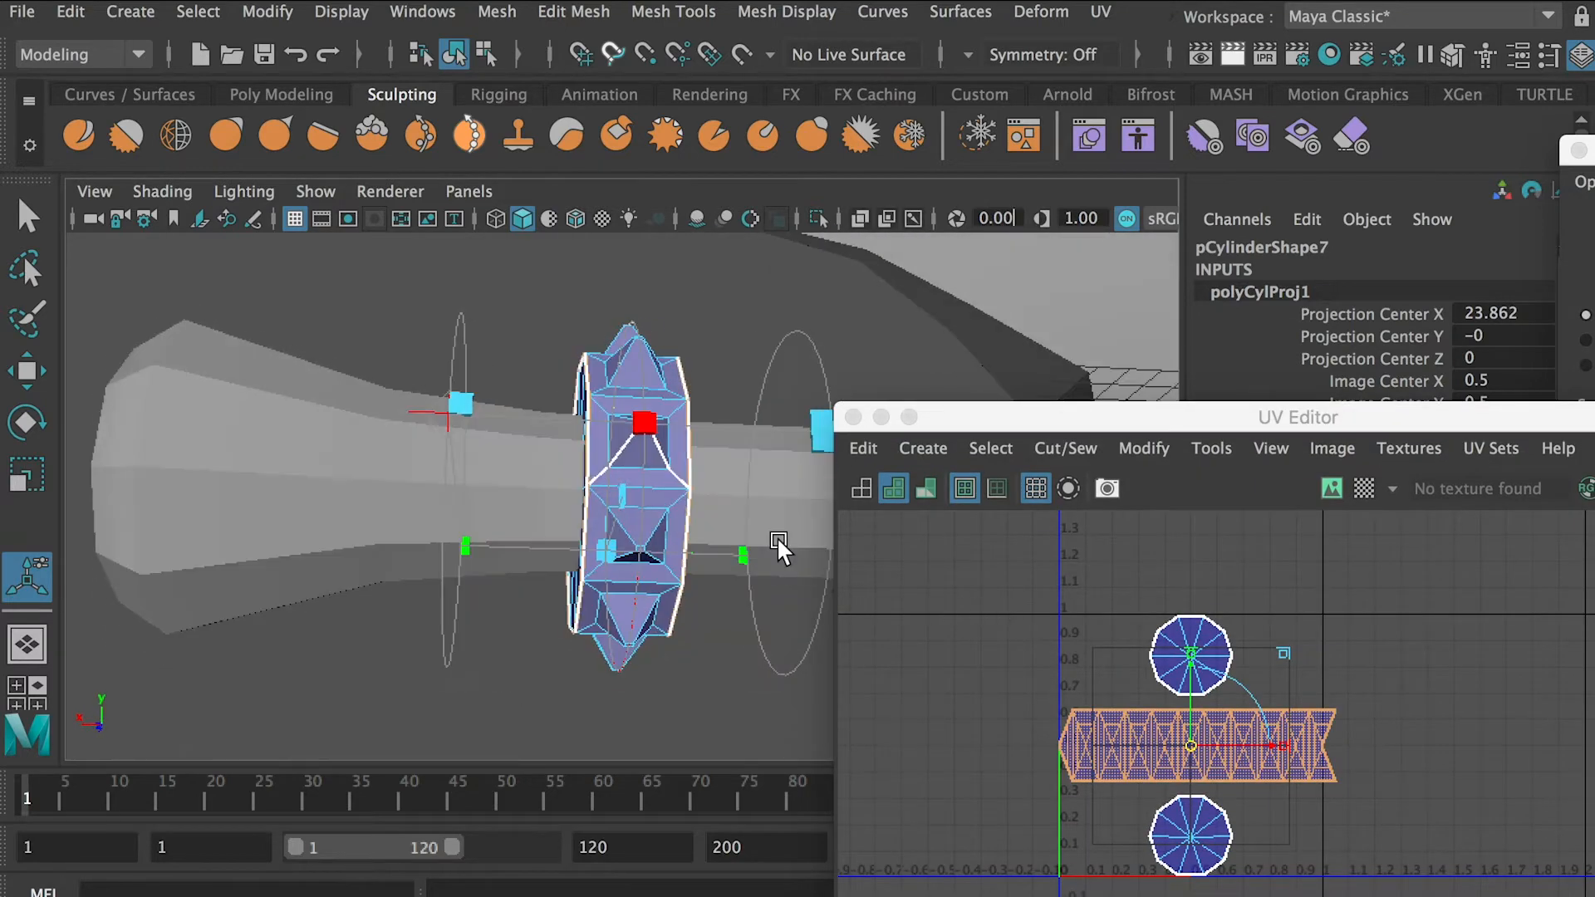
Set the Rotate Y of the collar's cylindrical projection to 90 to square off the UV strip's ends
{"action": "left_click_drag", "start_coordinate": [845, 352], "coordinate": [582, 459], "text": "alt"}
{"action": "left_click_drag", "start_coordinate": [1338, 417], "coordinate": [1347, 377]}
{"action": "left_click_drag", "start_coordinate": [810, 345], "coordinate": [570, 623], "text": "alt"}
{"action": "left_click_drag", "start_coordinate": [1262, 389], "coordinate": [1287, 515]}
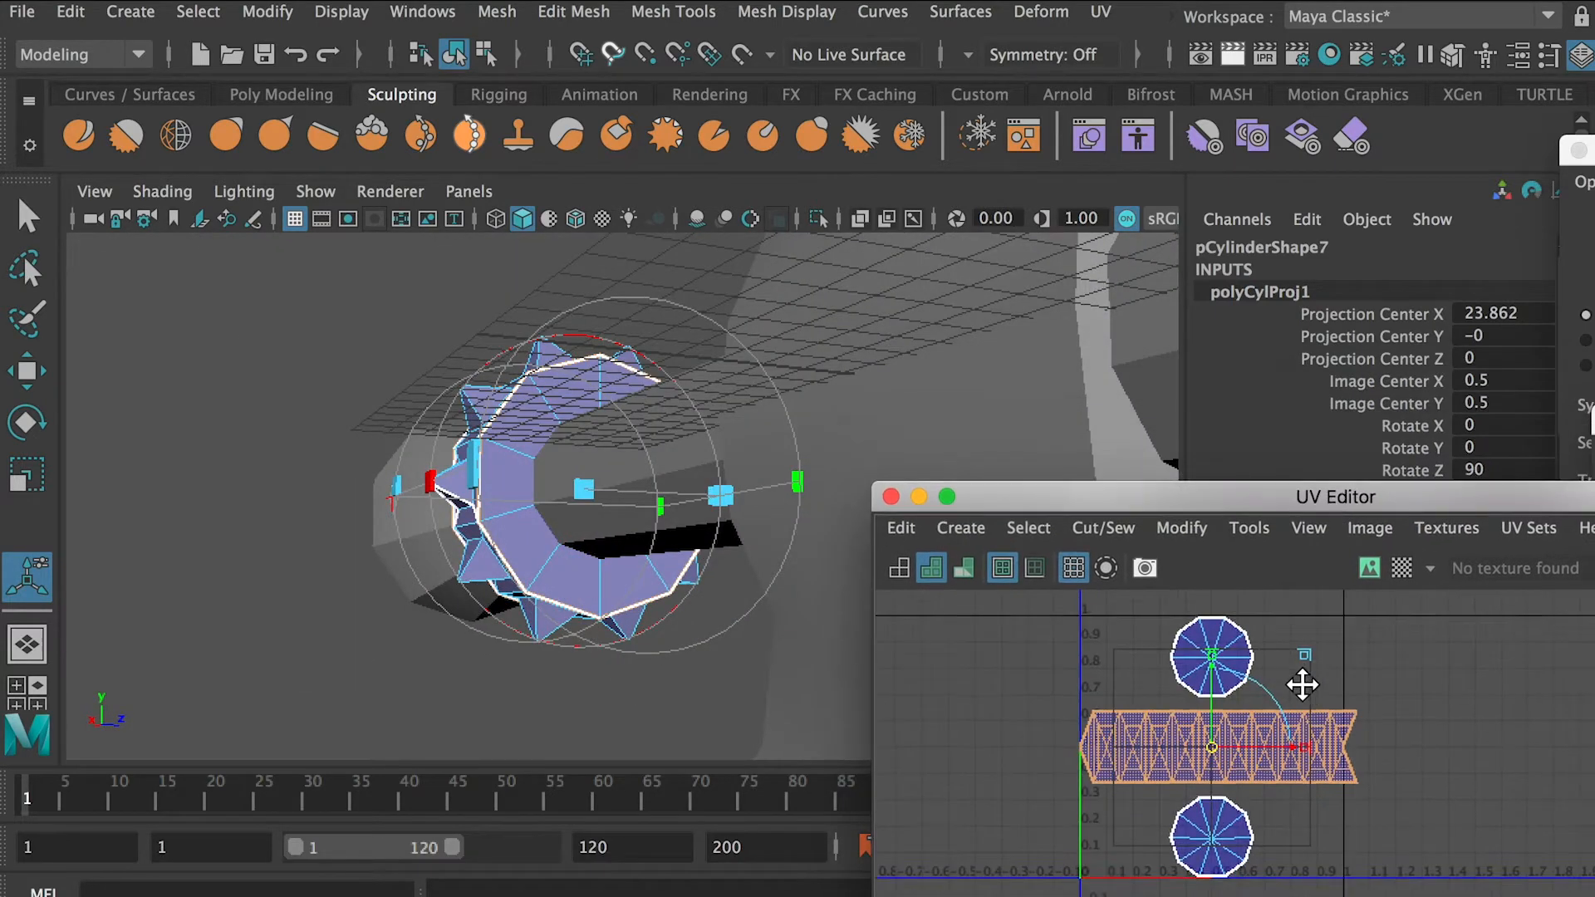
{"action": "left_click", "coordinate": [1422, 426]}
{"action": "type", "text": "90"}
{"action": "key", "text": "Return"}
{"action": "left_click_drag", "start_coordinate": [635, 567], "coordinate": [1009, 656], "text": "alt"}
{"action": "key", "text": "super+z"}
{"action": "left_click_drag", "start_coordinate": [830, 499], "coordinate": [571, 337], "text": "alt"}
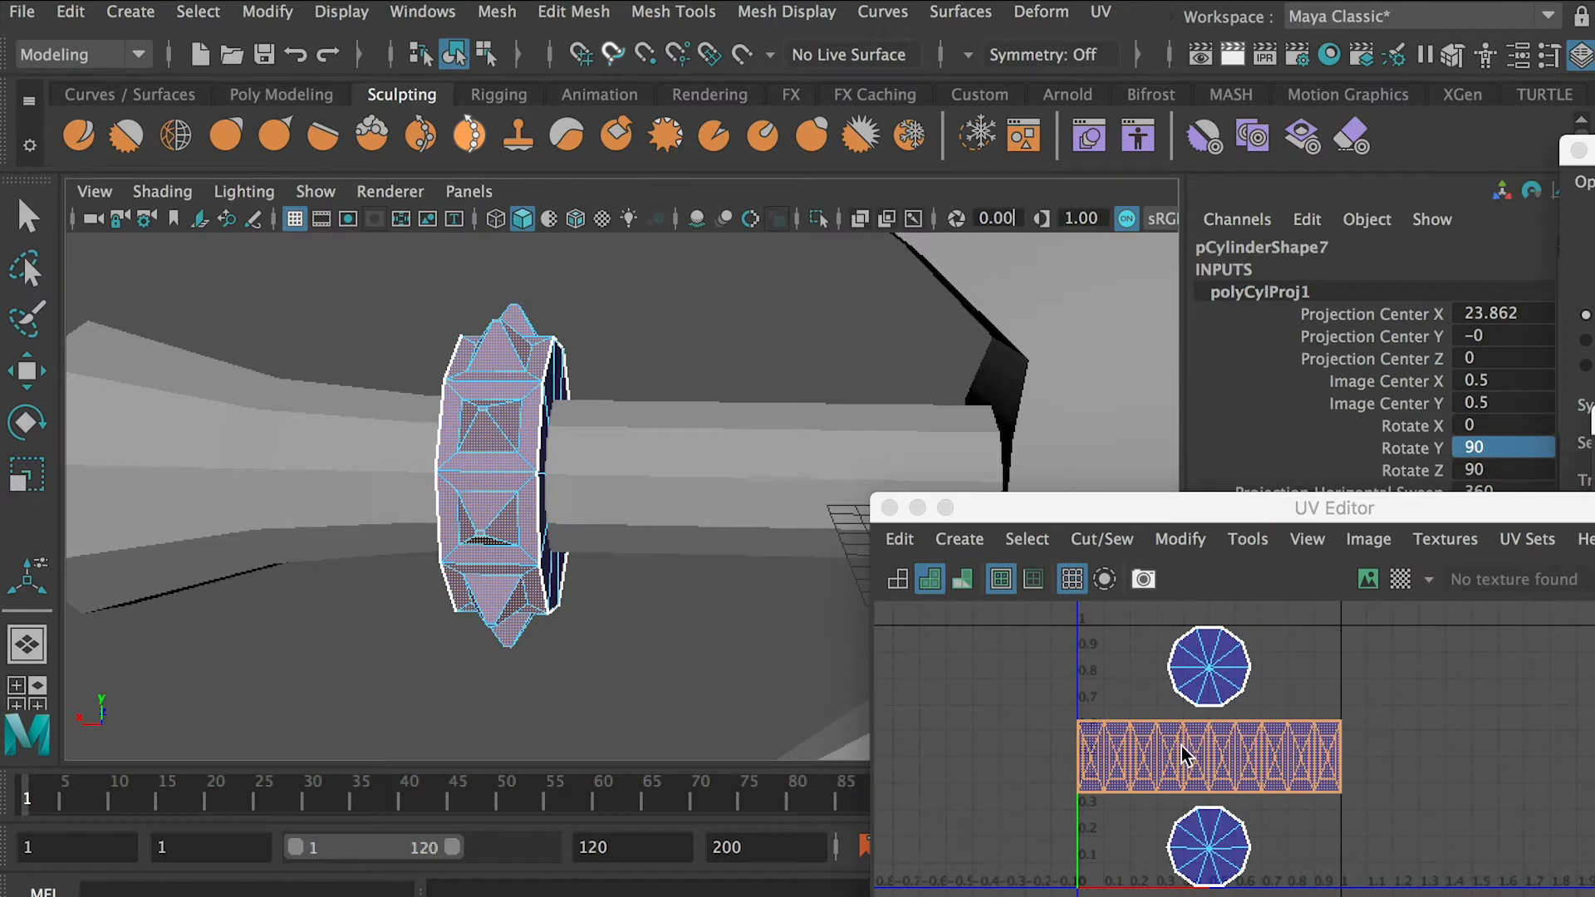
{"action": "left_click_drag", "start_coordinate": [1181, 746], "coordinate": [1180, 763], "text": "alt"}
{"action": "right_click_drag", "start_coordinate": [1180, 763], "coordinate": [1198, 754]}
Try to unfold the UVs of the spiked collar's outer strip, and undo the unfold
{"action": "right_click_drag", "start_coordinate": [470, 359], "coordinate": [706, 356]}
{"action": "left_click", "coordinate": [600, 339]}
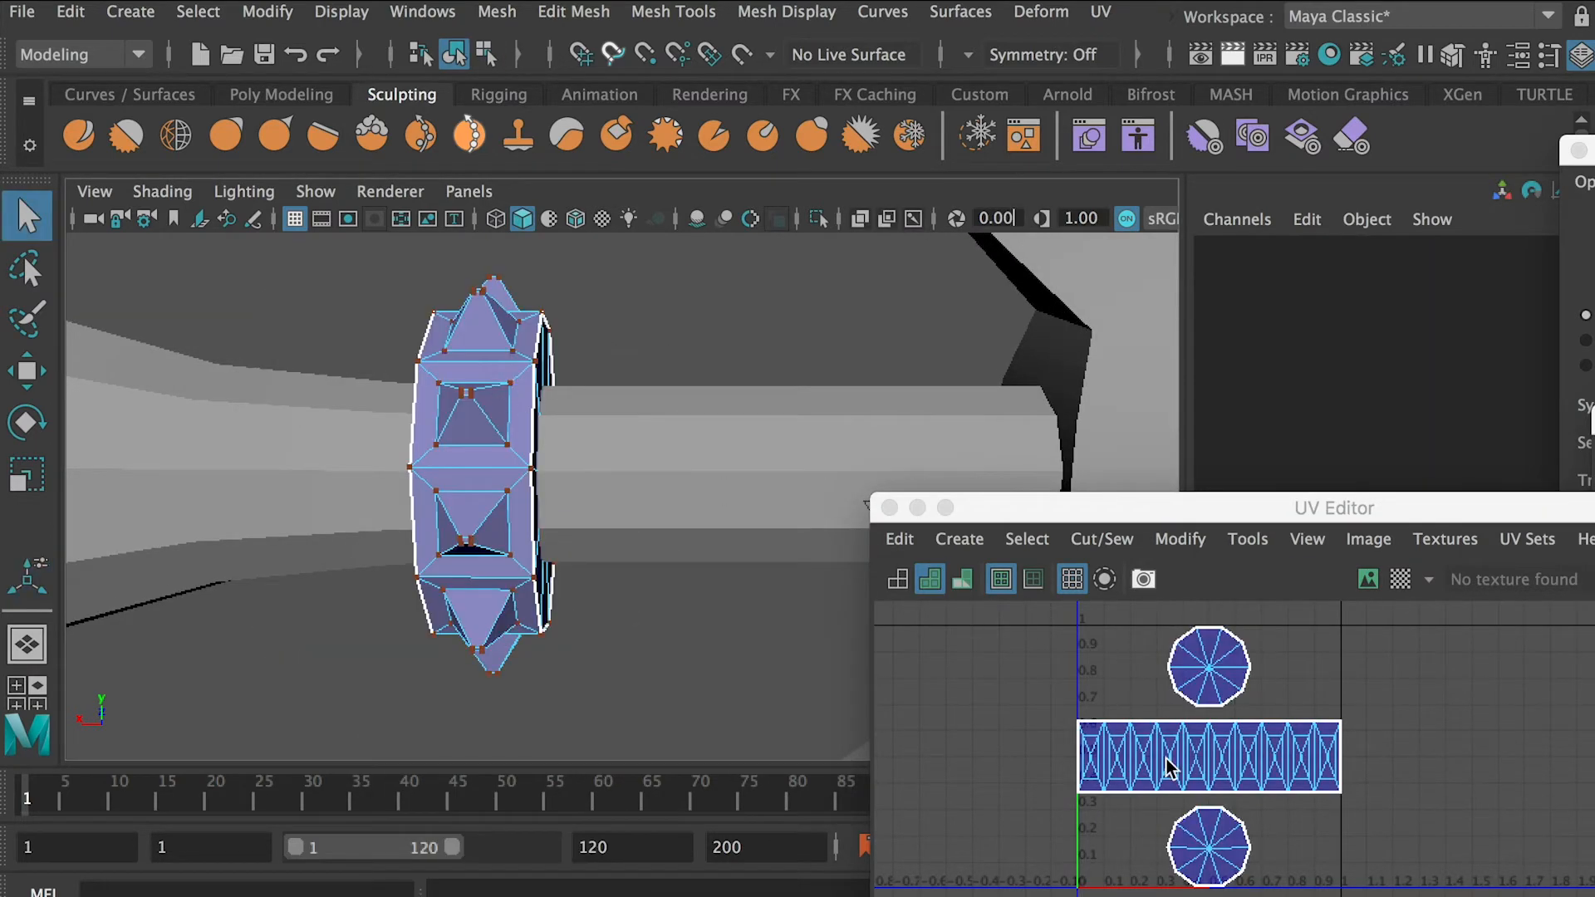
{"action": "double_click", "coordinate": [1166, 759]}
{"action": "right_click_drag", "start_coordinate": [990, 736], "coordinate": [753, 641], "text": "shift"}
{"action": "right_click_drag", "start_coordinate": [1316, 754], "coordinate": [1419, 828], "text": "alt"}
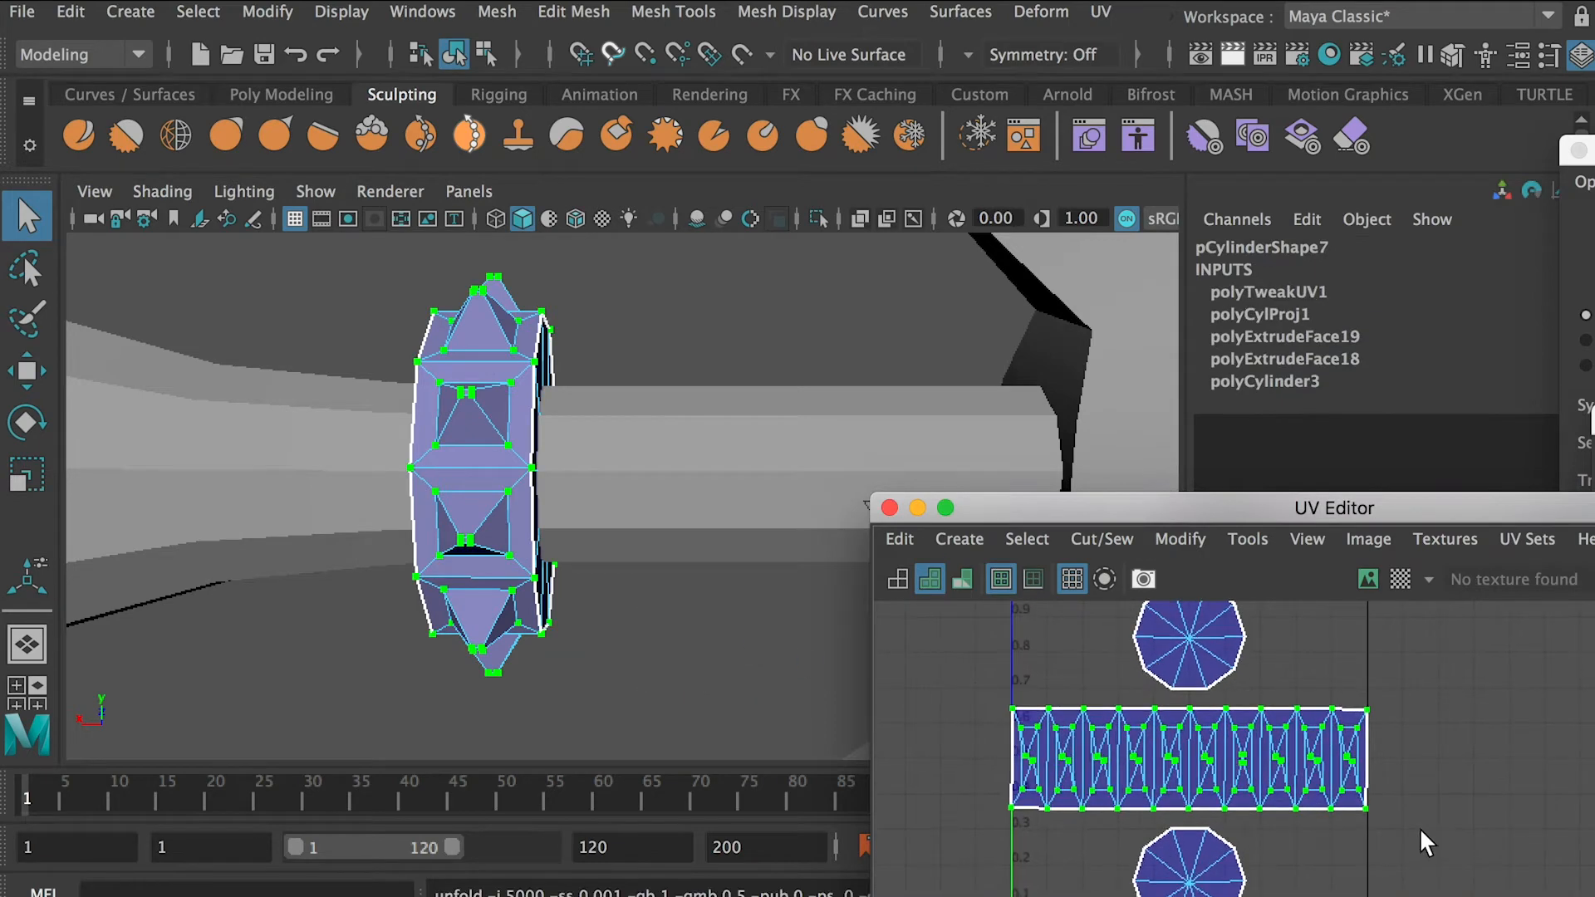
{"action": "key", "text": "ctrl+z"}
{"action": "left_click_drag", "start_coordinate": [761, 625], "coordinate": [659, 562], "text": "alt"}
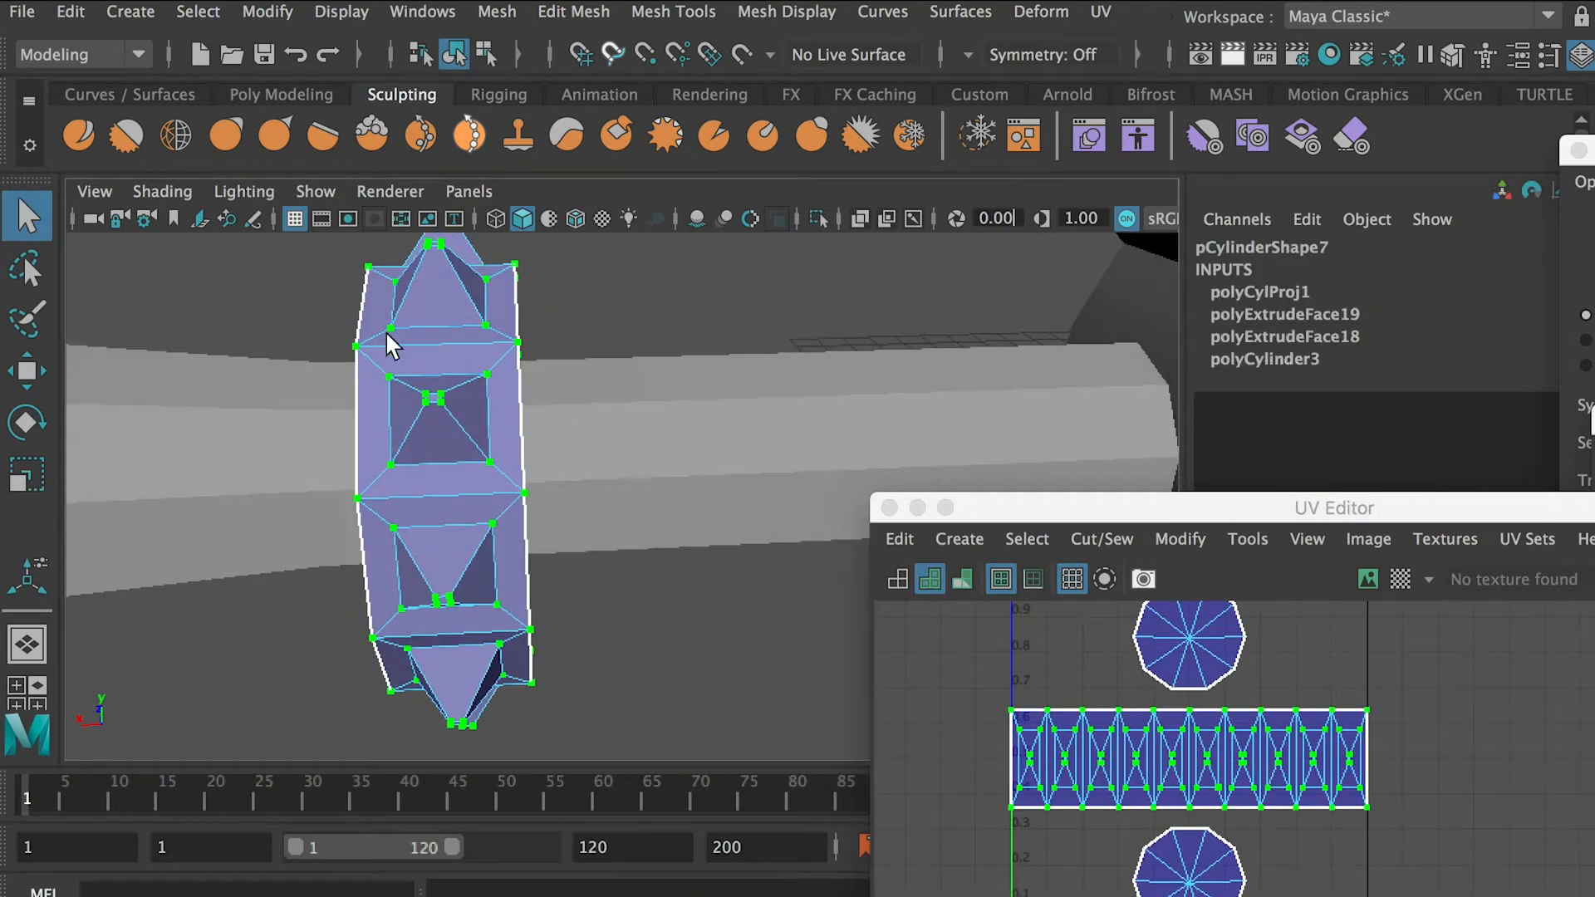
Scale the UV strip of the collar's spiked faces horizontally to span about -0.9 to 1.9 in U
{"action": "key", "text": "r"}
{"action": "left_click_drag", "start_coordinate": [1255, 764], "coordinate": [1382, 768]}
{"action": "right_click_drag", "start_coordinate": [1317, 794], "coordinate": [1276, 696], "text": "alt"}
Select the whole collar object and isolate it in the viewport
{"action": "double_click", "coordinate": [1264, 645]}
{"action": "double_click", "coordinate": [1254, 811], "text": "shift"}
{"action": "left_click_drag", "start_coordinate": [565, 415], "coordinate": [668, 406], "text": "alt"}
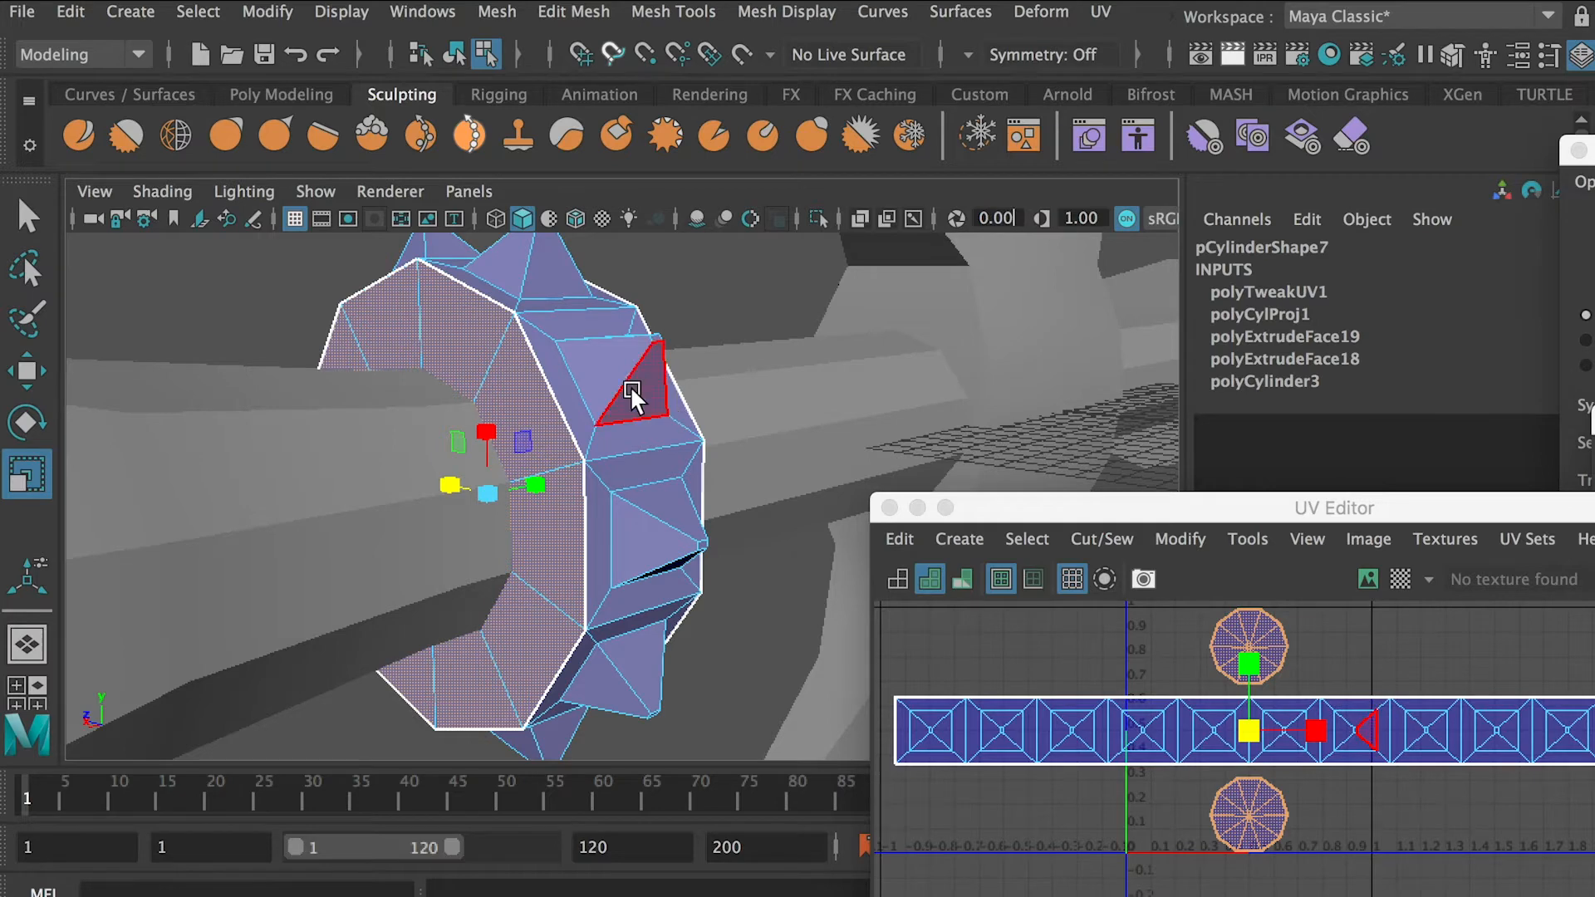
{"action": "left_click_drag", "start_coordinate": [636, 385], "coordinate": [474, 350], "text": "alt"}
{"action": "right_click_drag", "start_coordinate": [473, 351], "coordinate": [540, 289]}
{"action": "left_click_drag", "start_coordinate": [540, 289], "coordinate": [505, 326], "text": "alt"}
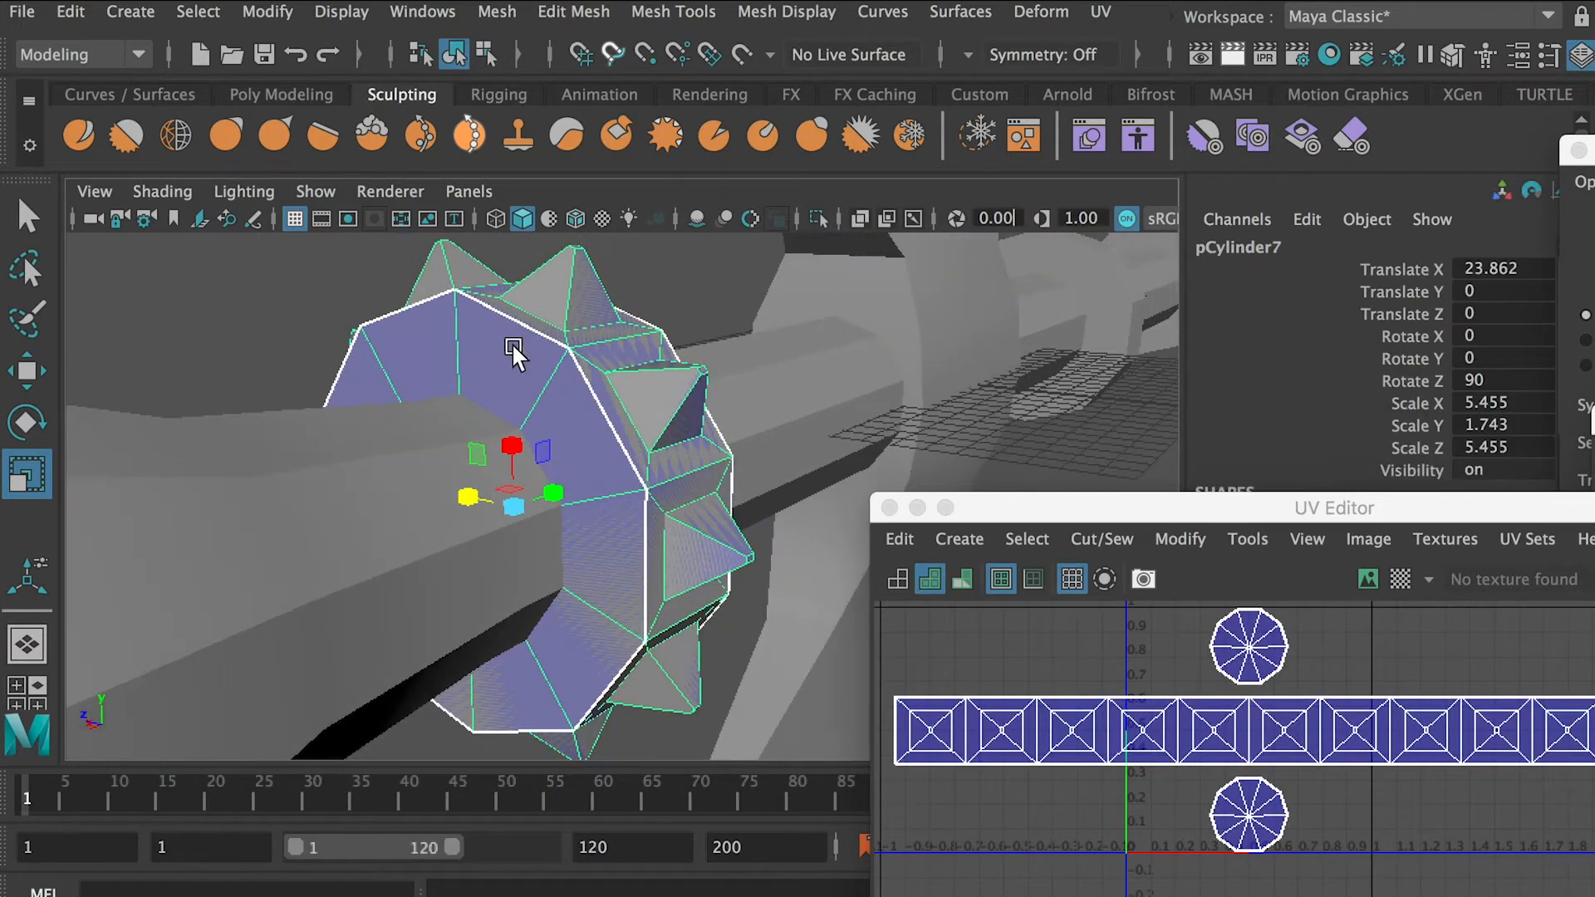
{"action": "left_click", "coordinate": [317, 191]}
{"action": "mouse_move", "coordinate": [382, 6]}
{"action": "left_click", "coordinate": [698, 8]}
Extrude the faces of both flat end caps of the collar and scale them inward to a small central ring
{"action": "left_click_drag", "start_coordinate": [528, 485], "coordinate": [368, 503], "text": "alt"}
{"action": "scroll", "coordinate": [369, 504], "scroll_direction": "up", "scroll_amount": 5}
{"action": "scroll", "coordinate": [364, 292], "scroll_direction": "down", "scroll_amount": 2}
{"action": "scroll", "coordinate": [567, 462], "scroll_direction": "down", "scroll_amount": 2}
{"action": "left_click_drag", "start_coordinate": [568, 462], "coordinate": [448, 474], "text": "alt"}
{"action": "right_click_drag", "start_coordinate": [1271, 662], "coordinate": [1171, 623]}
{"action": "left_click", "coordinate": [1261, 665]}
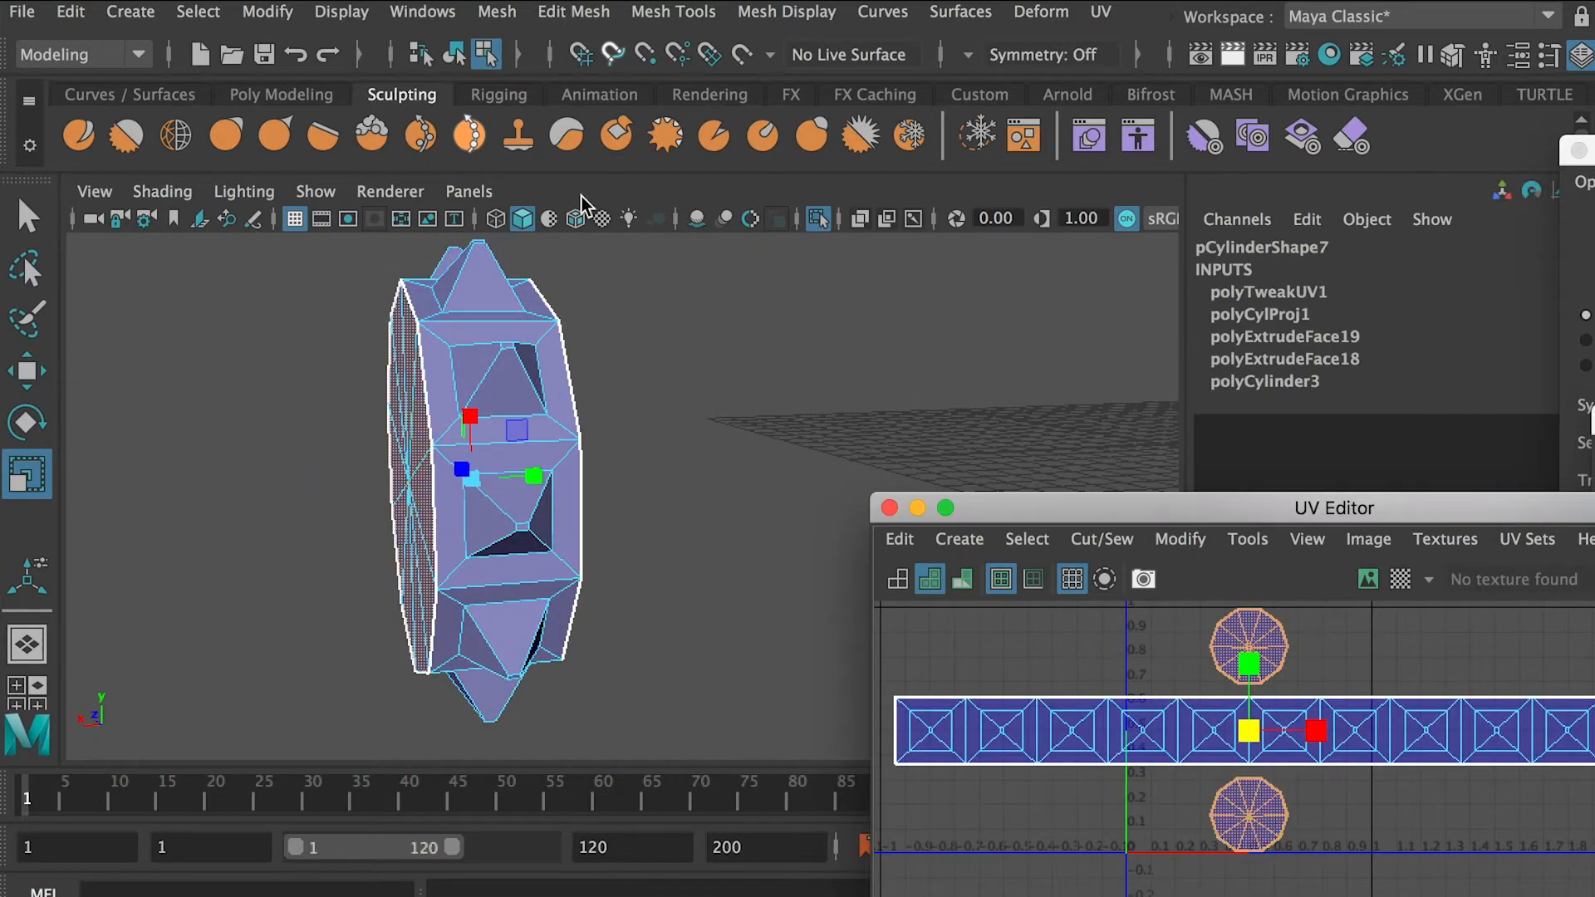
{"action": "left_click", "coordinate": [573, 11]}
{"action": "left_click", "coordinate": [629, 286]}
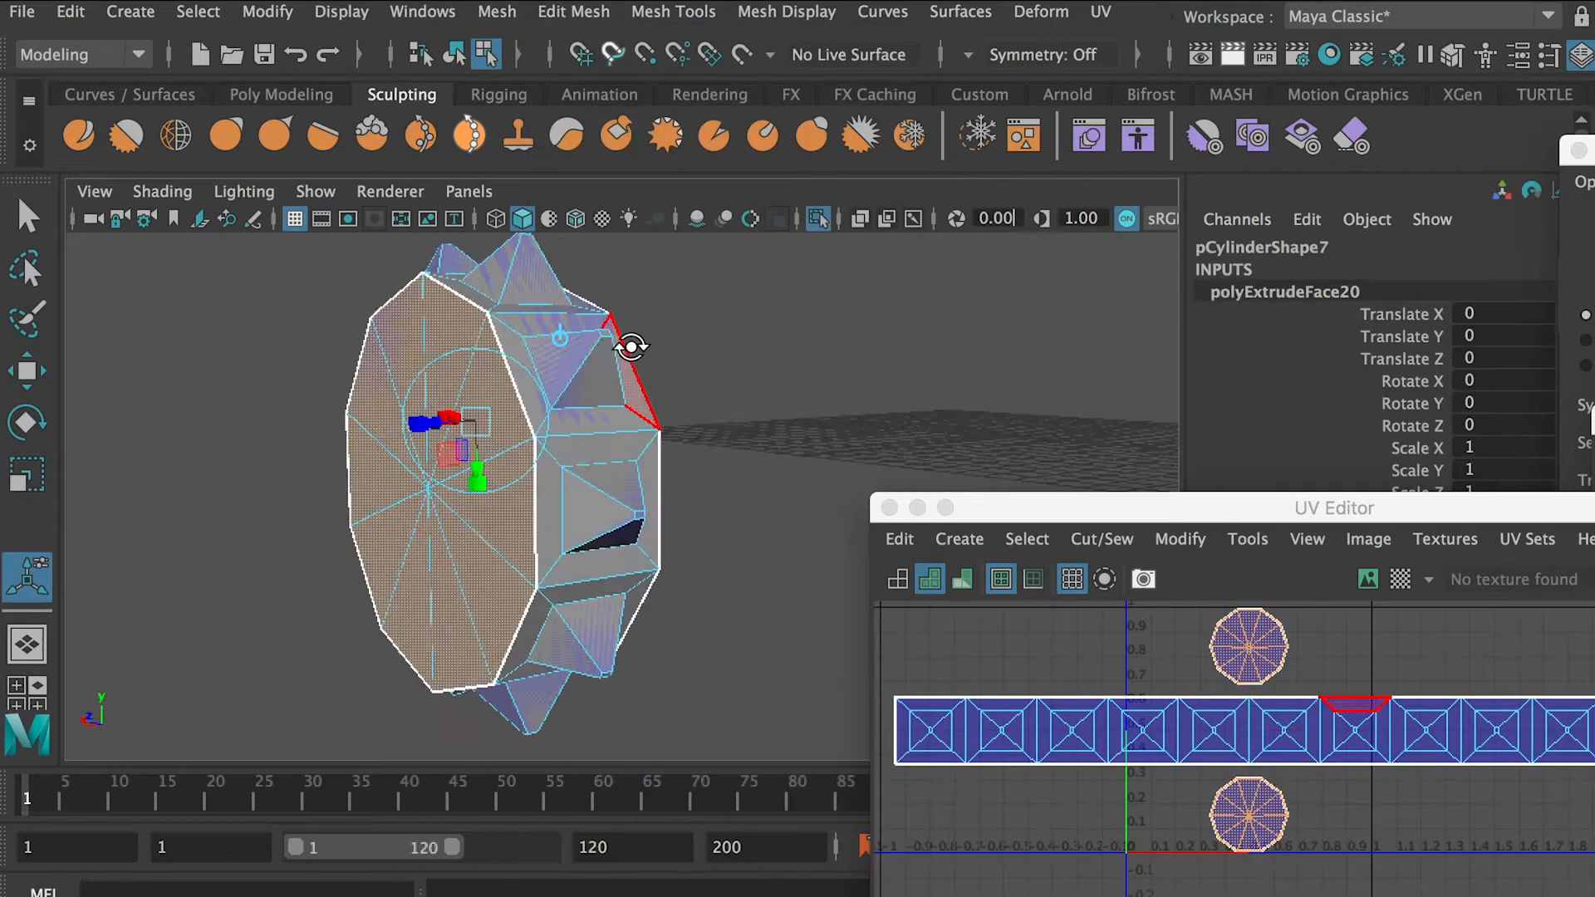
{"action": "left_click_drag", "start_coordinate": [947, 575], "coordinate": [1008, 559]}
{"action": "left_click_drag", "start_coordinate": [714, 531], "coordinate": [931, 502], "text": "alt"}
Delete the inner cap faces to leave a hole through the collar
{"action": "scroll", "coordinate": [542, 432], "scroll_direction": "down", "scroll_amount": 3}
{"action": "key", "text": "Delete"}
{"action": "left_click_drag", "start_coordinate": [752, 390], "coordinate": [353, 353], "text": "alt"}
Apply a planar UV projection from the X axis to the collar's remaining cap faces
{"action": "left_click_drag", "start_coordinate": [1429, 353], "coordinate": [1093, 245]}
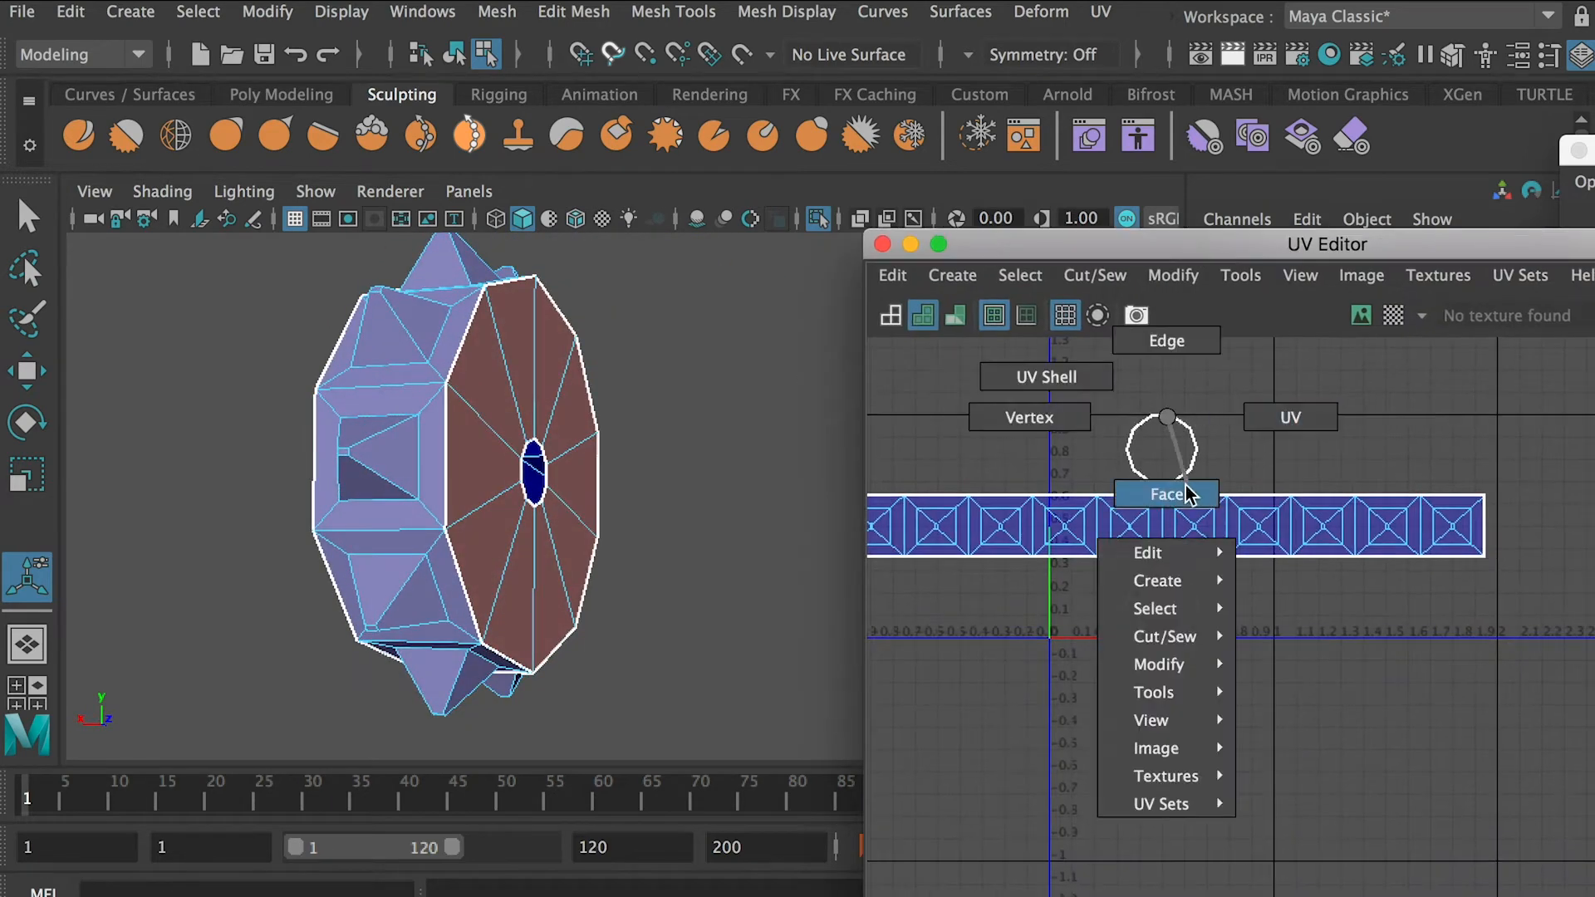
{"action": "left_click", "coordinate": [1169, 420]}
{"action": "left_click", "coordinate": [1101, 11]}
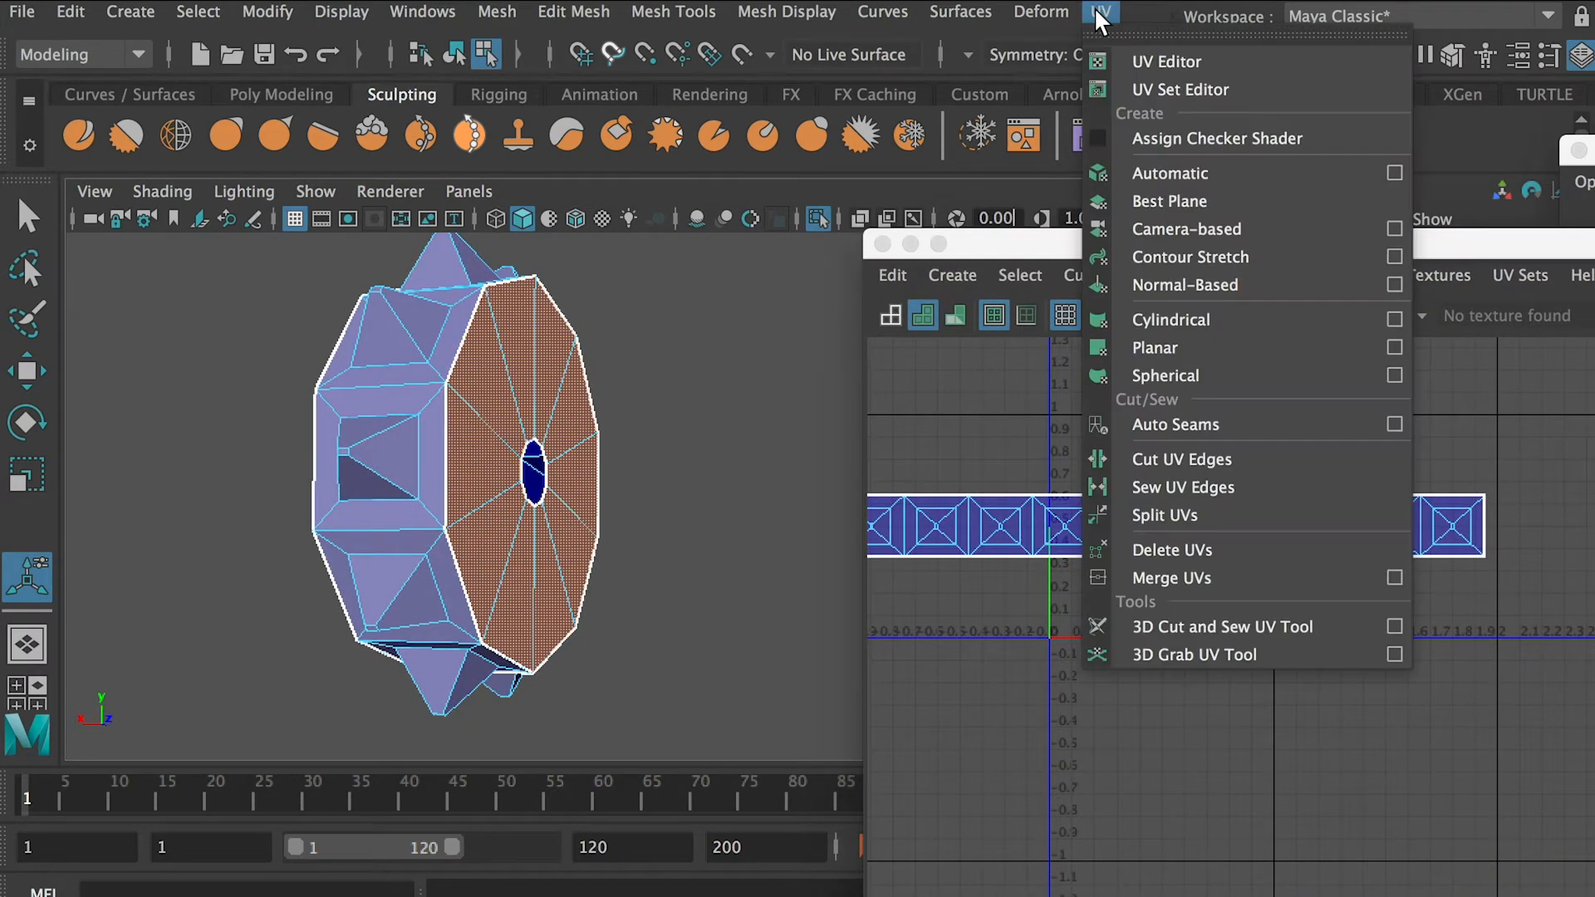
{"action": "left_click", "coordinate": [1395, 347]}
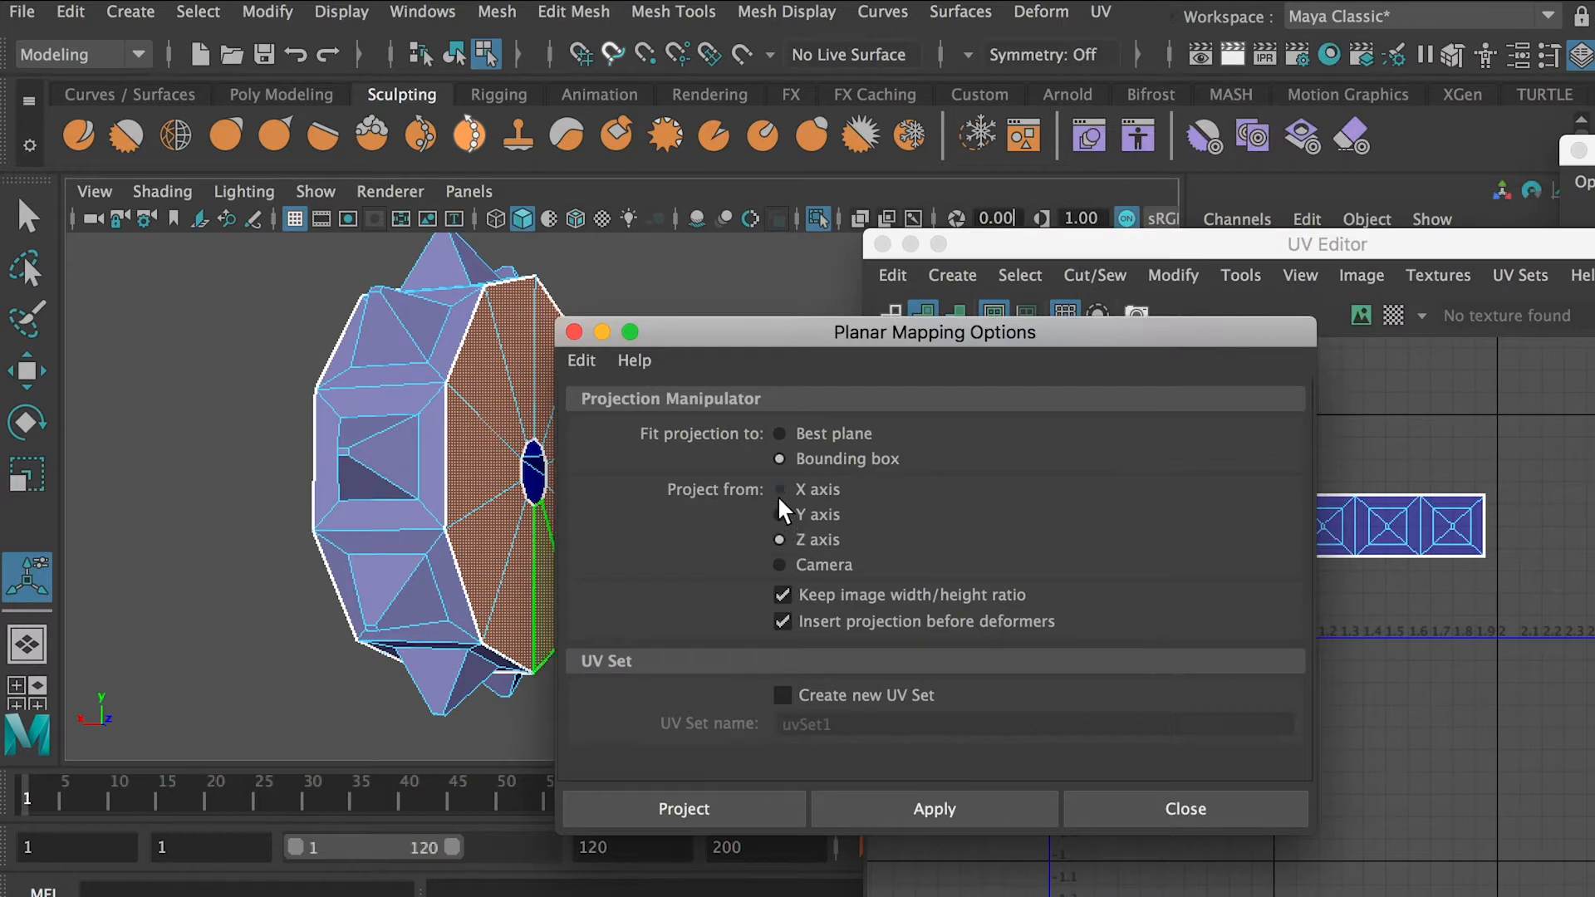
{"action": "left_click", "coordinate": [731, 808]}
Move the two ring-shaped cap UV shells below the spiked strip and place them side by side
{"action": "key", "text": "w"}
{"action": "left_click_drag", "start_coordinate": [1161, 457], "coordinate": [1161, 616]}
{"action": "left_click", "coordinate": [1306, 658]}
{"action": "left_click", "coordinate": [1192, 657]}
{"action": "left_click_drag", "start_coordinate": [1236, 683], "coordinate": [1490, 677]}
{"action": "left_click", "coordinate": [1289, 640]}
Freeze the collar's transformations and delete its construction history
{"action": "left_click", "coordinate": [1258, 402]}
{"action": "scroll", "coordinate": [615, 387], "scroll_direction": "down", "scroll_amount": 5}
{"action": "right_click_drag", "start_coordinate": [612, 387], "coordinate": [735, 349]}
{"action": "left_click", "coordinate": [270, 14]}
{"action": "left_click", "coordinate": [325, 137]}
{"action": "left_click", "coordinate": [71, 11]}
{"action": "mouse_move", "coordinate": [178, 342]}
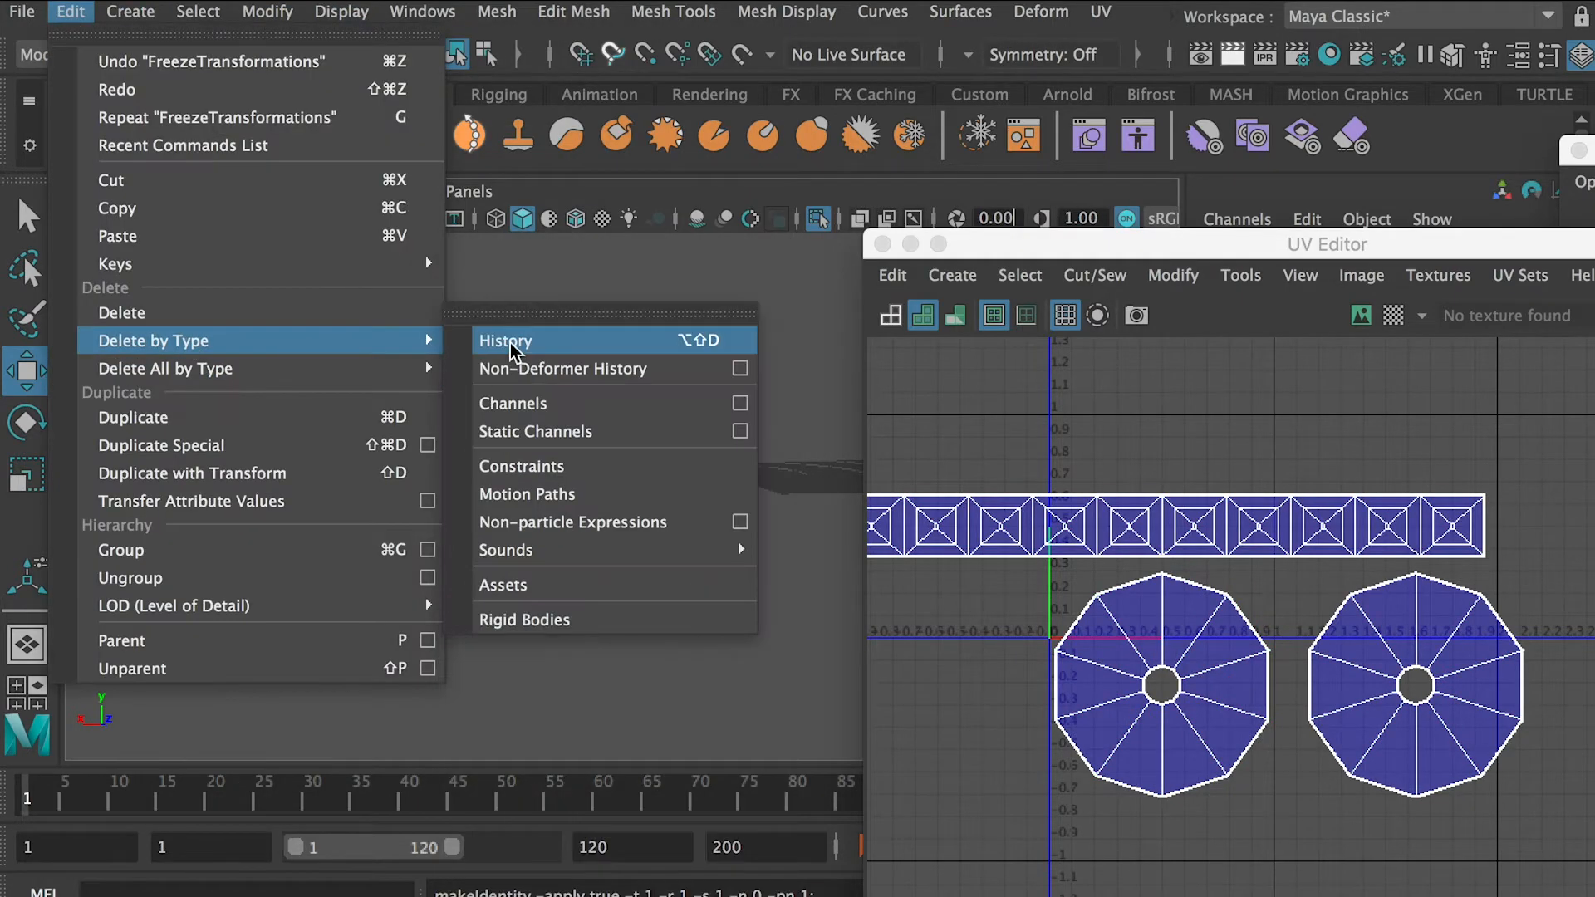
{"action": "left_click", "coordinate": [580, 341]}
Turn off the collar's isolation to display the whole axe
{"action": "left_click", "coordinate": [315, 191]}
{"action": "mouse_move", "coordinate": [432, 7]}
{"action": "left_click", "coordinate": [701, 62]}
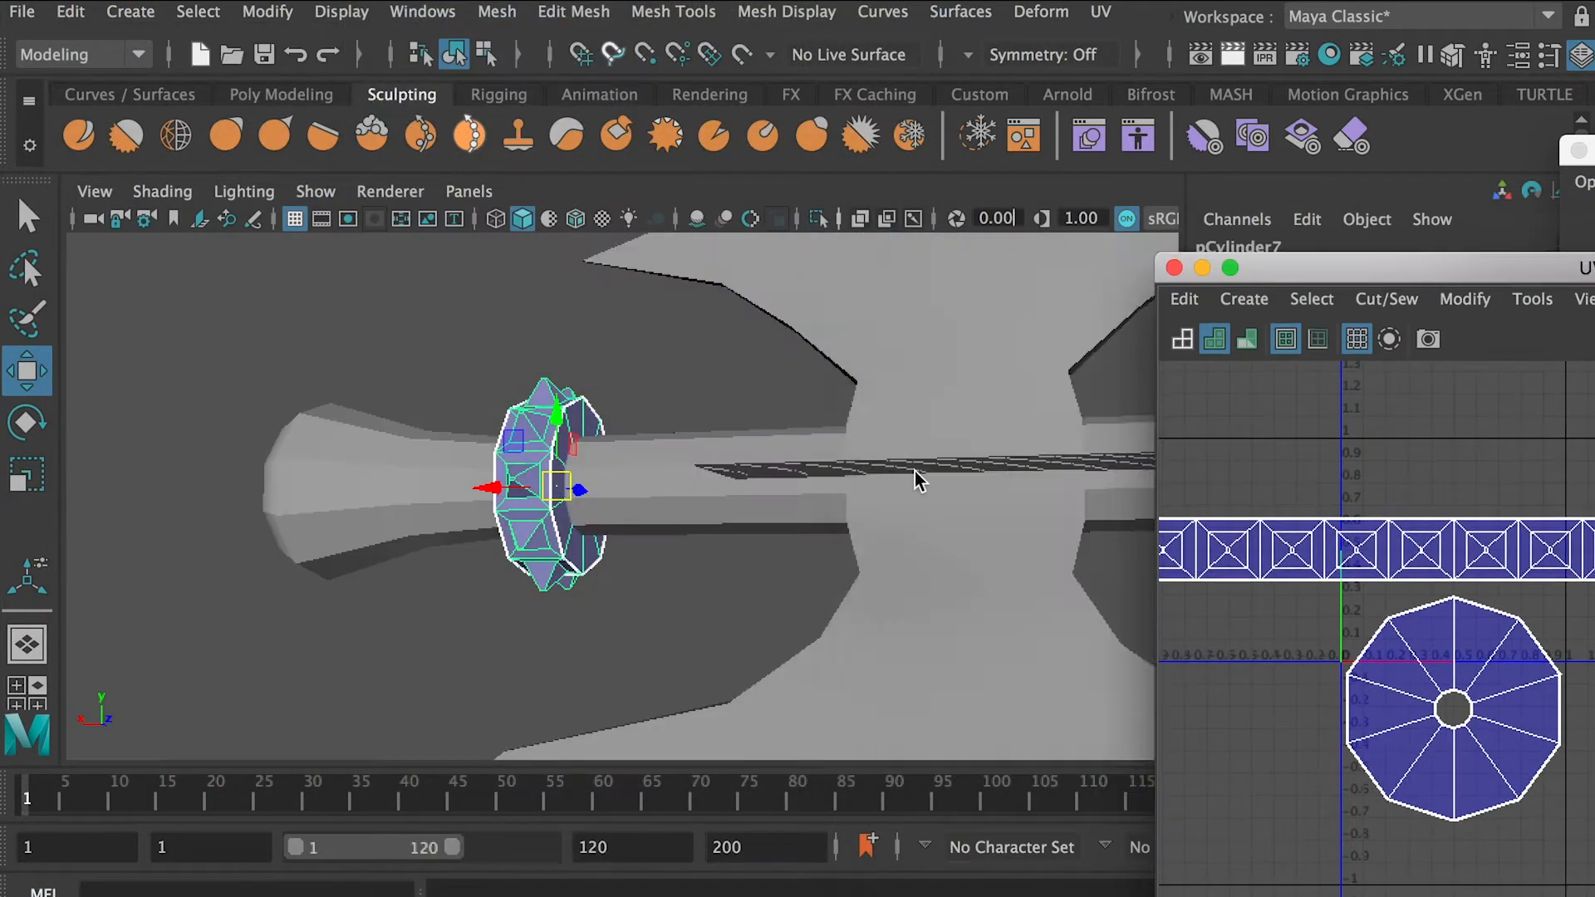
{"action": "scroll", "coordinate": [914, 471], "scroll_direction": "down", "scroll_amount": 5}
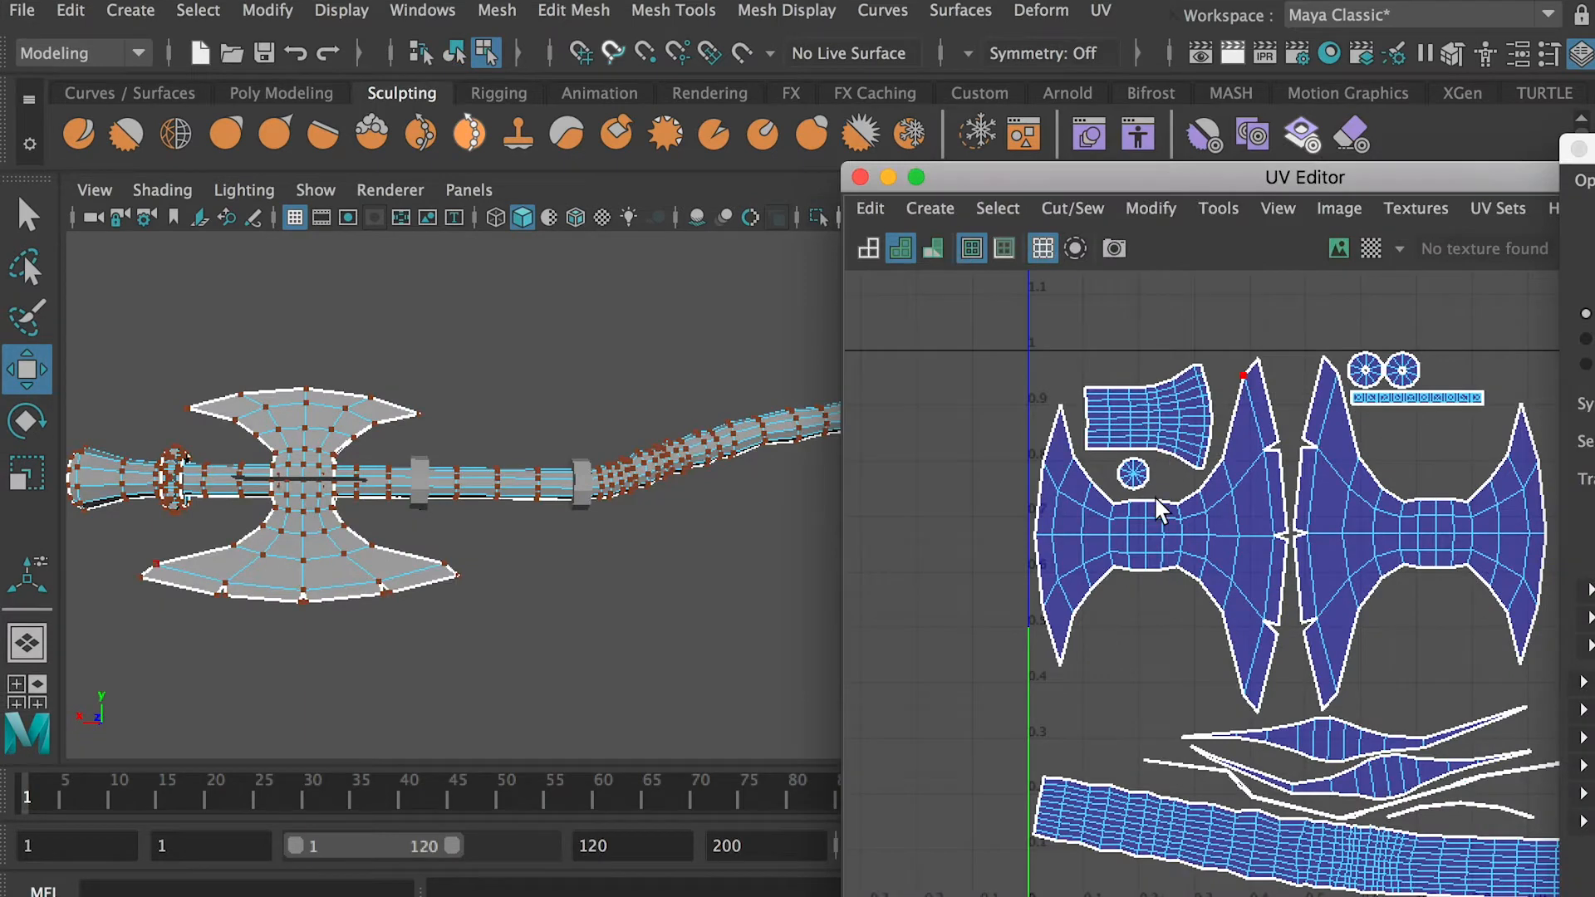
Duplicate Gear1 and move the copy along the shaft to the other side of the blade, near the plain collar
{"action": "right_click_drag", "start_coordinate": [262, 474], "coordinate": [374, 381]}
{"action": "left_click", "coordinate": [175, 482]}
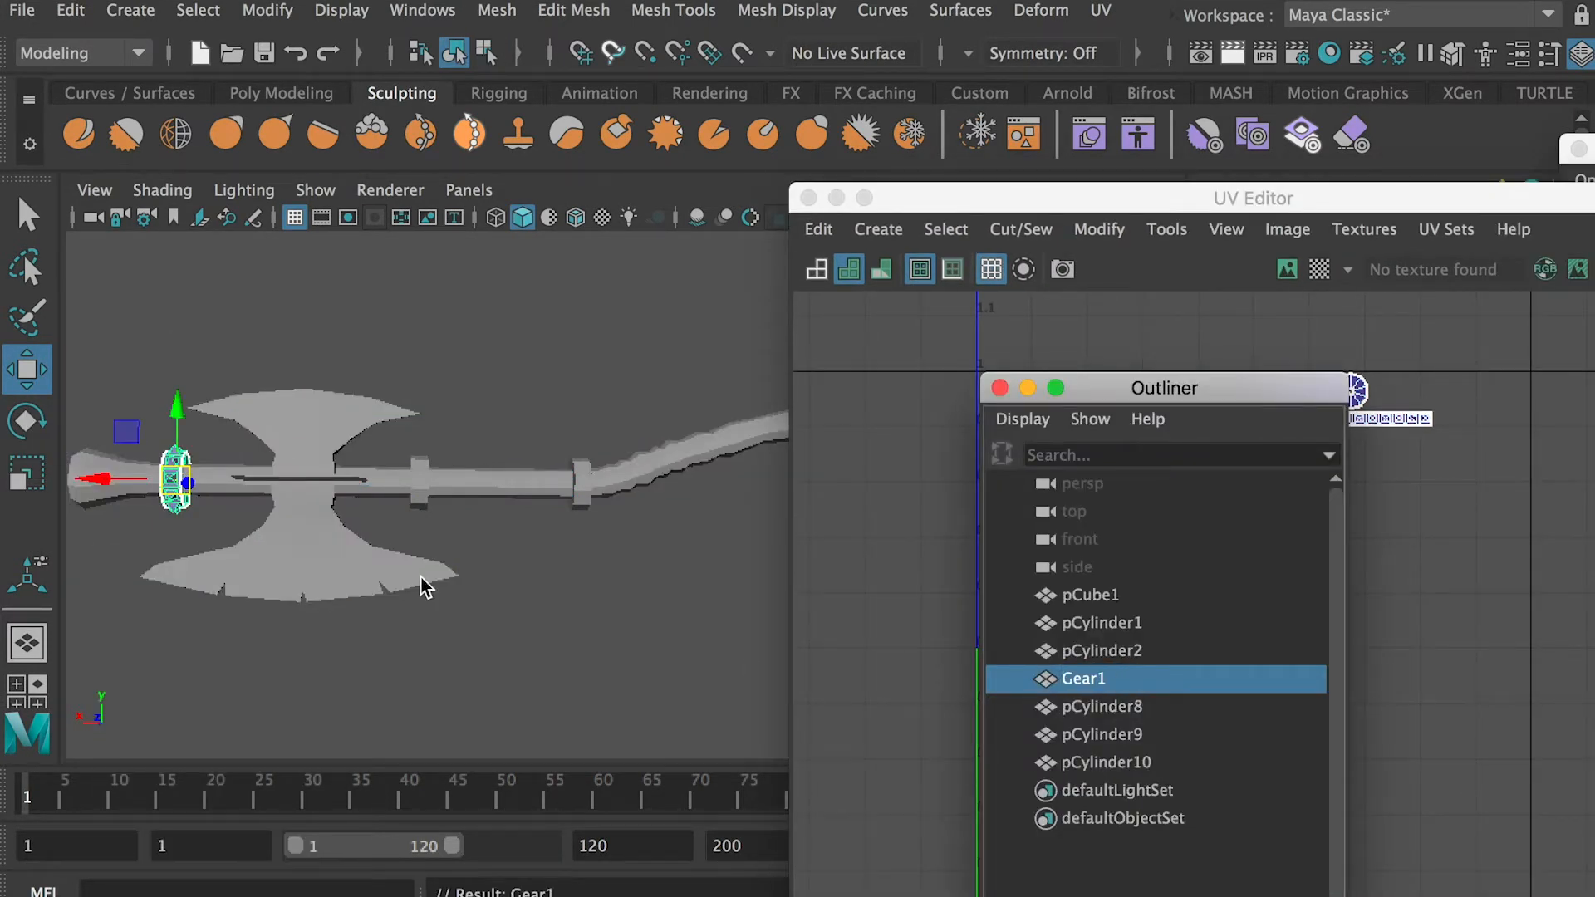
{"action": "key", "text": "f"}
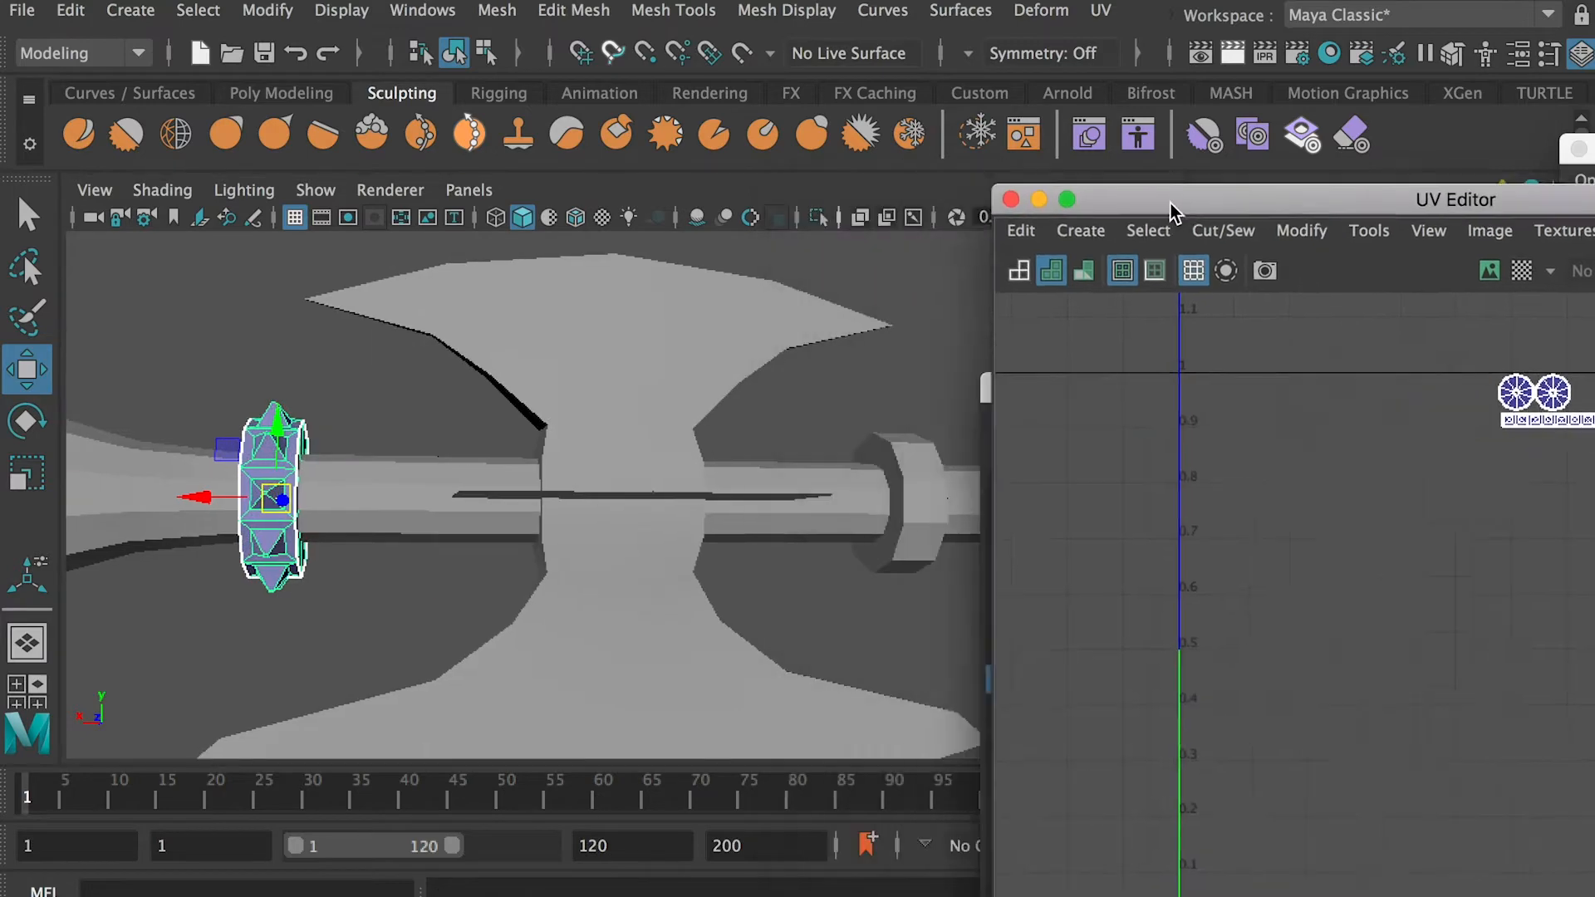
{"action": "left_click", "coordinate": [1019, 196]}
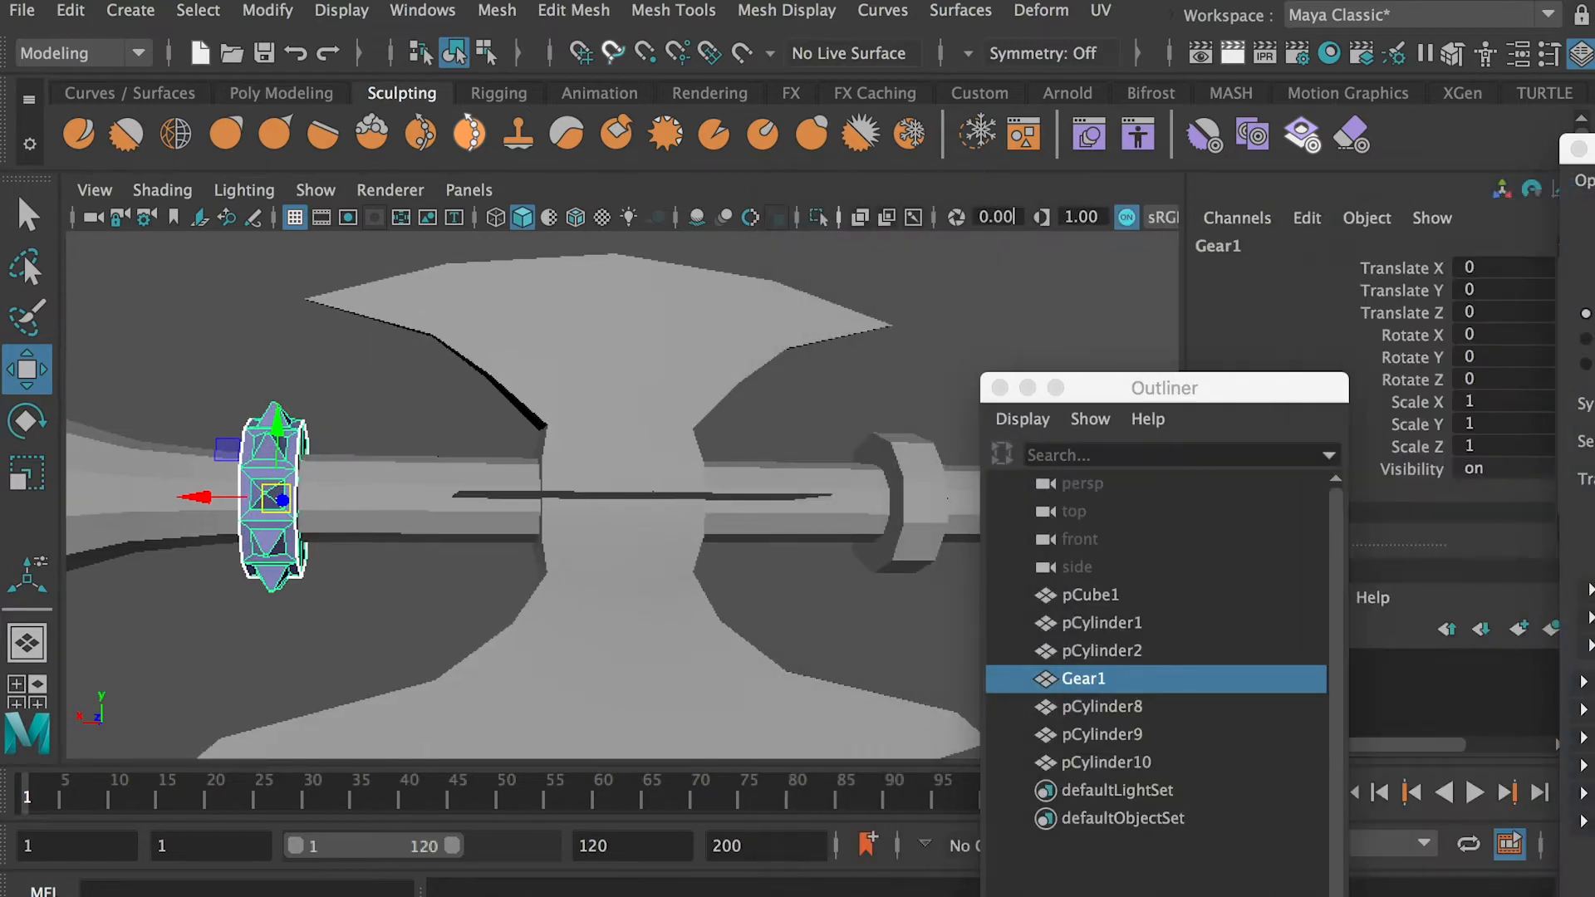
{"action": "key", "text": "ctrl+d"}
{"action": "left_click_drag", "start_coordinate": [201, 498], "coordinate": [760, 506]}
{"action": "scroll", "coordinate": [760, 505], "scroll_direction": "up", "scroll_amount": 3}
{"action": "middle_click_drag", "start_coordinate": [760, 506], "coordinate": [498, 627], "text": "alt"}
{"action": "scroll", "coordinate": [498, 628], "scroll_direction": "up", "scroll_amount": 3}
{"action": "left_click_drag", "start_coordinate": [641, 581], "coordinate": [625, 613], "text": "alt"}
Snap the copied collar's pivot to one of its vertices, and vertex-snap the copy onto the plain collar beside the blade
{"action": "key", "text": "d"}
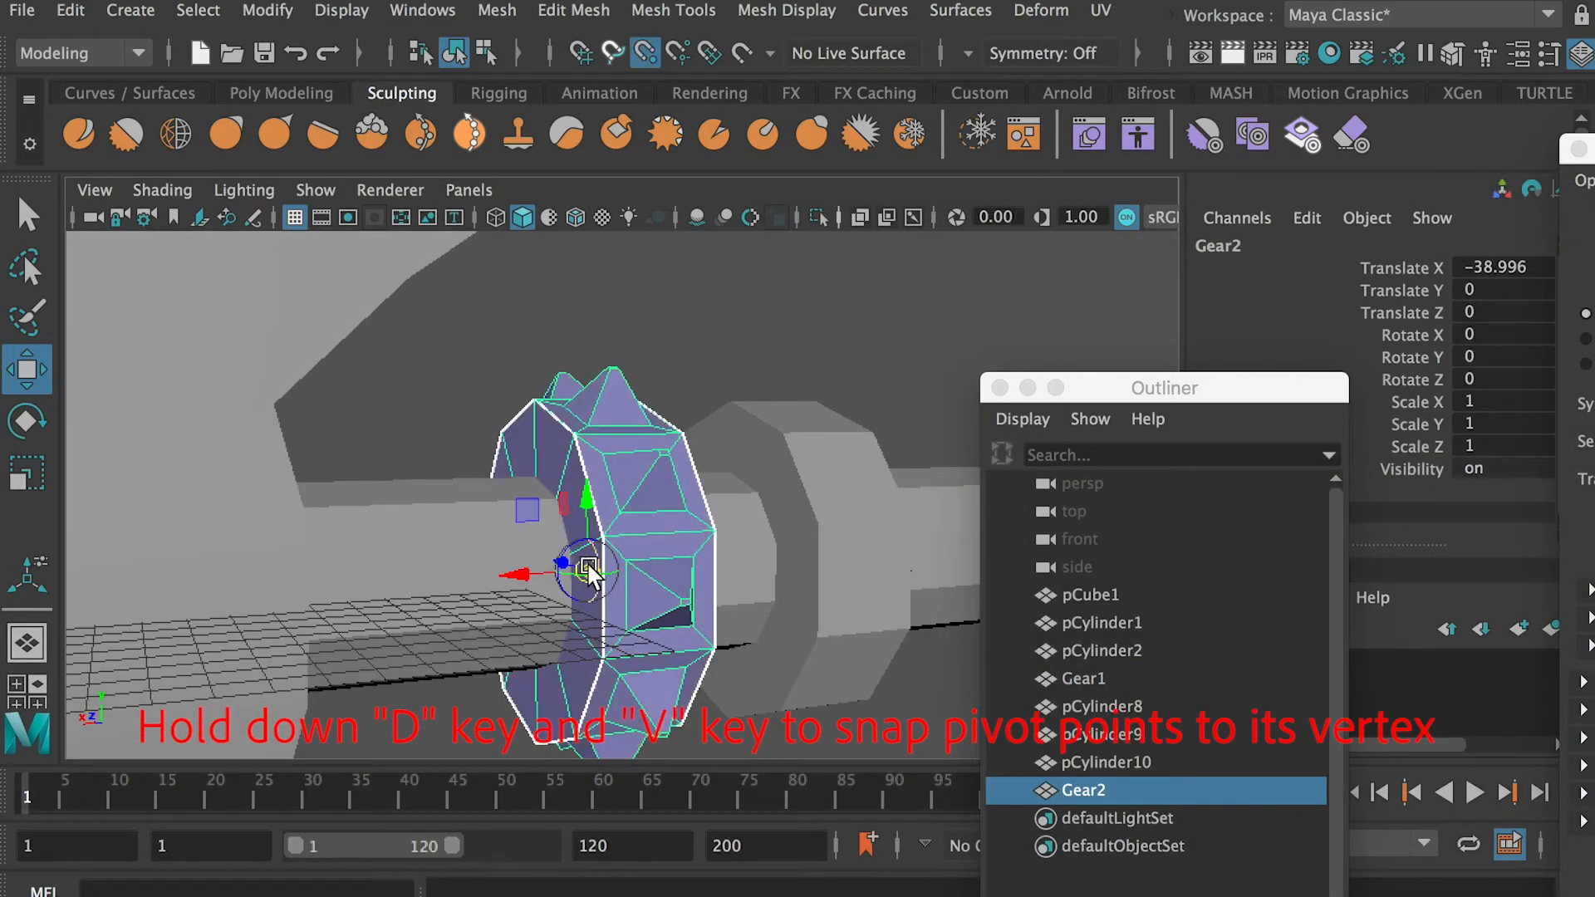
{"action": "left_click_drag", "start_coordinate": [604, 441], "coordinate": [573, 349], "text": "alt"}
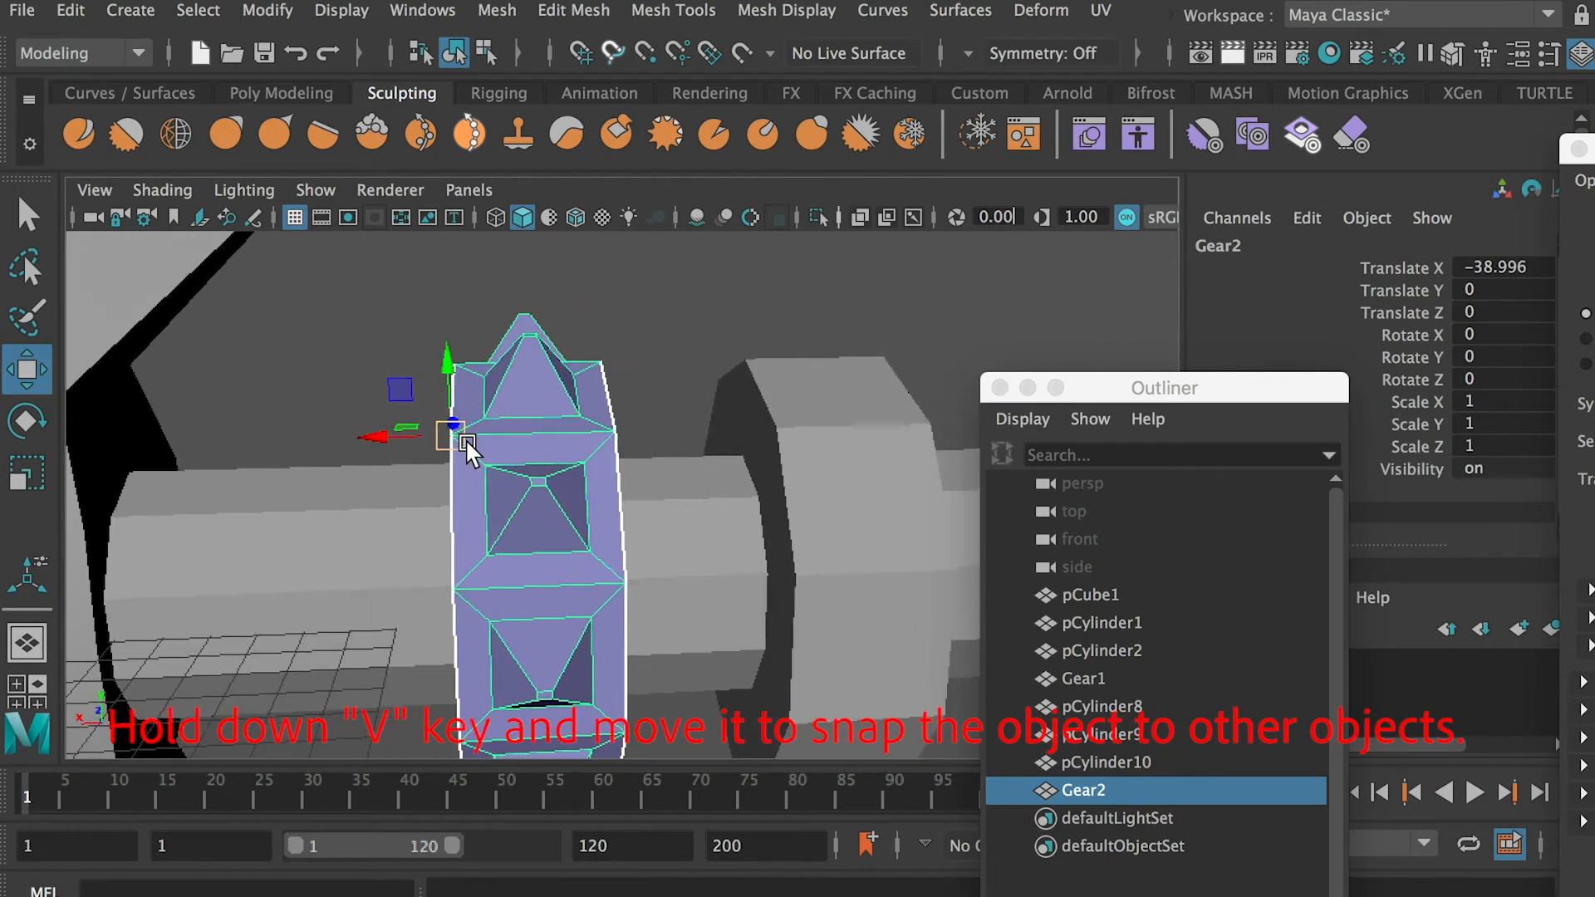
{"action": "key", "text": "v"}
{"action": "left_click_drag", "start_coordinate": [463, 445], "coordinate": [783, 436]}
{"action": "middle_click_drag", "start_coordinate": [760, 465], "coordinate": [492, 477], "text": "alt"}
{"action": "left_click_drag", "start_coordinate": [492, 477], "coordinate": [544, 475], "text": "alt"}
{"action": "right_click_drag", "start_coordinate": [907, 609], "coordinate": [598, 537], "text": "alt"}
{"action": "middle_click_drag", "start_coordinate": [677, 538], "coordinate": [360, 540], "text": "alt"}
{"action": "right_click_drag", "start_coordinate": [665, 548], "coordinate": [477, 507], "text": "alt"}
Duplicate the snapped spiked collar and vertex-snap the copy onto the plain collar where the handle starts to curve
{"action": "key", "text": "ctrl+d"}
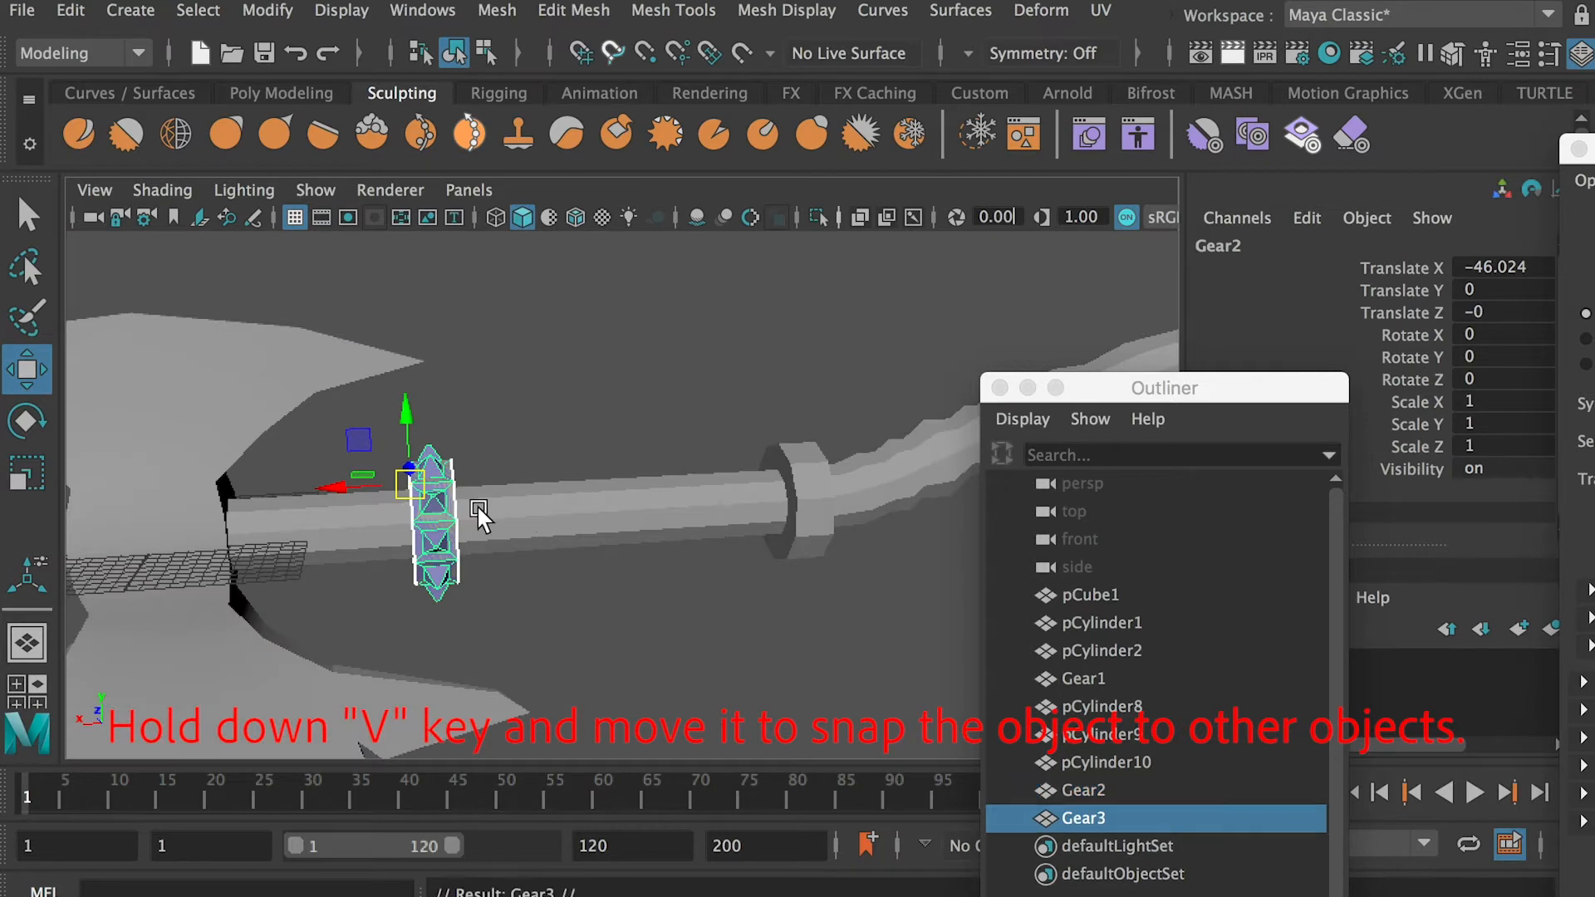
{"action": "left_click_drag", "start_coordinate": [648, 487], "coordinate": [649, 489]}
{"action": "right_click_drag", "start_coordinate": [498, 565], "coordinate": [632, 573], "text": "alt"}
{"action": "middle_click_drag", "start_coordinate": [598, 586], "coordinate": [357, 627], "text": "alt"}
{"action": "key", "text": "v"}
{"action": "left_click_drag", "start_coordinate": [603, 455], "coordinate": [762, 457]}
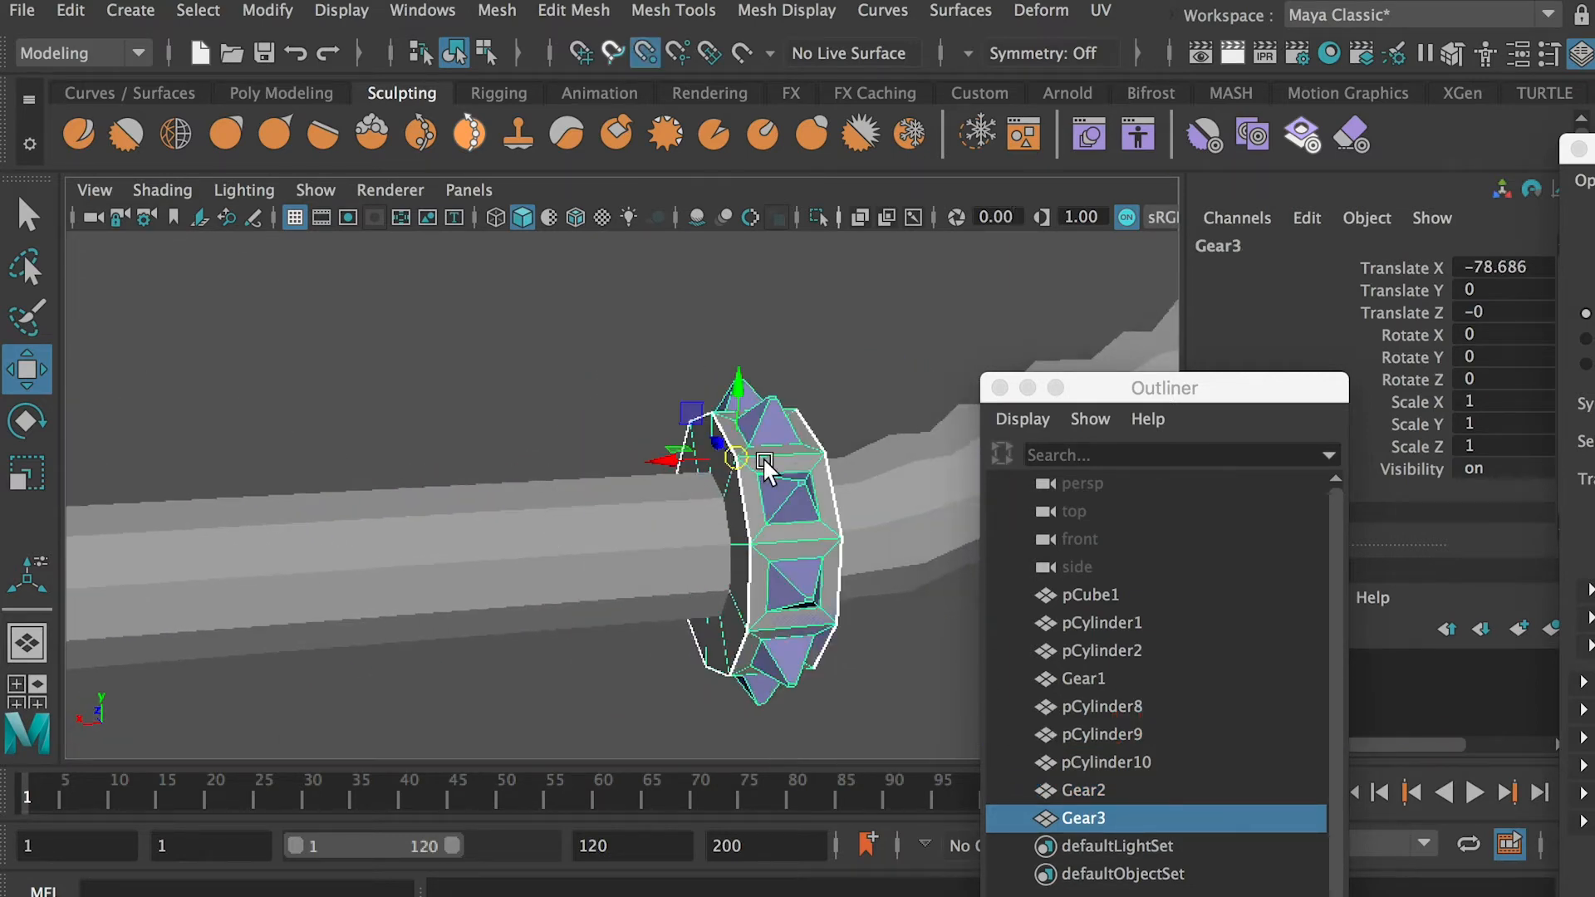
{"action": "right_click_drag", "start_coordinate": [739, 498], "coordinate": [623, 490], "text": "alt"}
{"action": "middle_click_drag", "start_coordinate": [625, 499], "coordinate": [299, 569], "text": "alt"}
{"action": "right_click_drag", "start_coordinate": [299, 568], "coordinate": [179, 577], "text": "alt"}
Duplicate the spiked collar again and vertex-snap the copy onto the plain collar at the far end of the handle
{"action": "key", "text": "ctrl+d"}
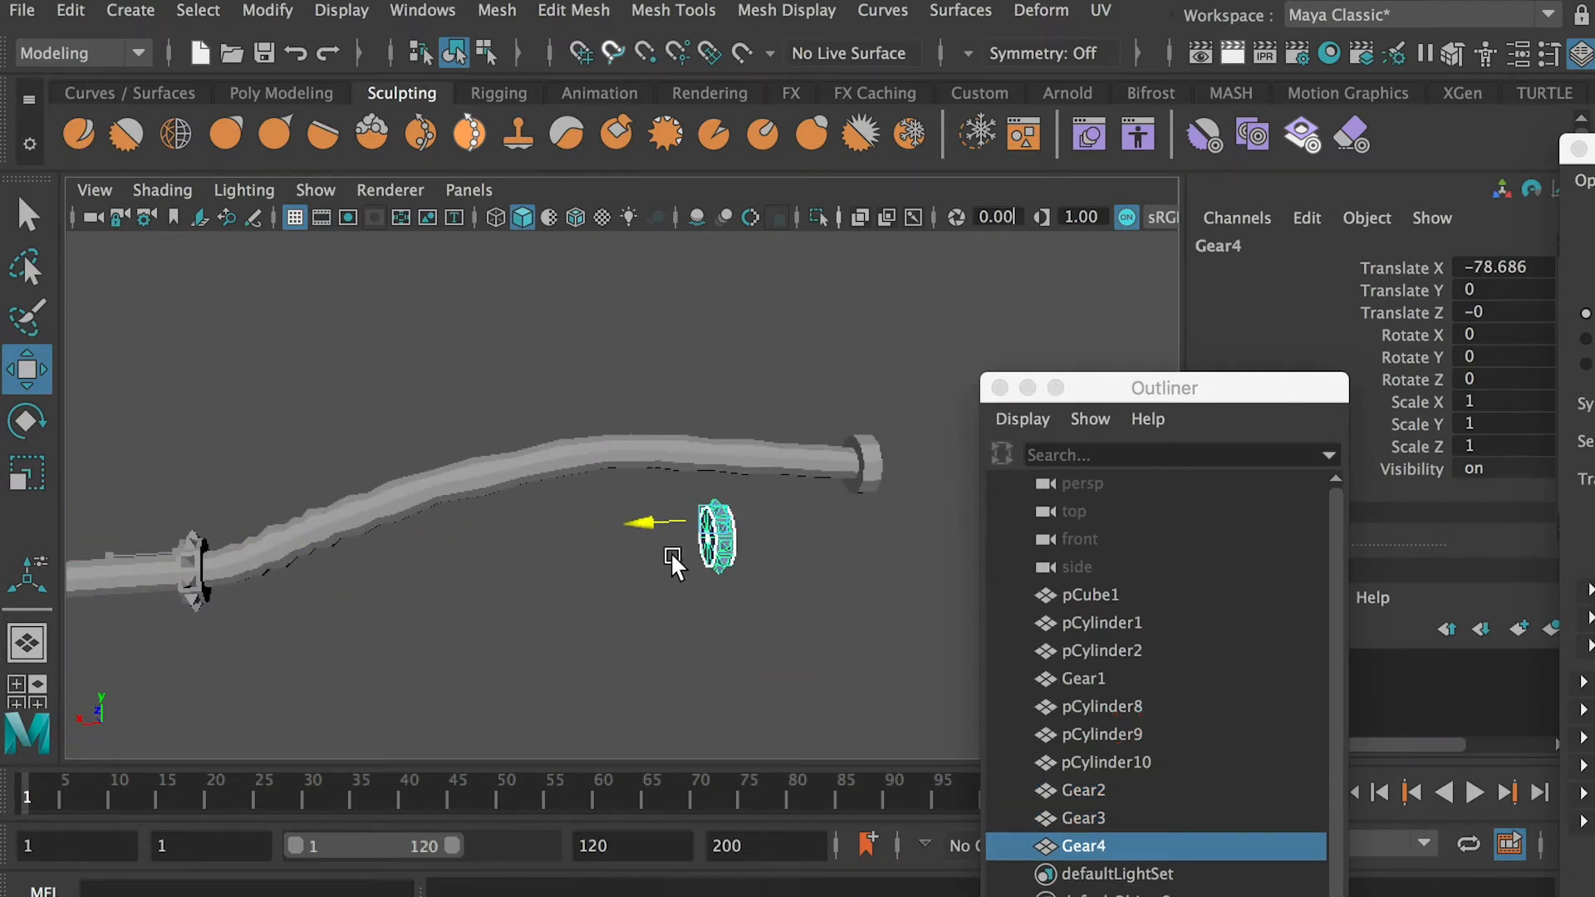
{"action": "left_click_drag", "start_coordinate": [671, 555], "coordinate": [801, 544]}
{"action": "right_click_drag", "start_coordinate": [802, 544], "coordinate": [880, 516], "text": "alt"}
{"action": "middle_click_drag", "start_coordinate": [880, 517], "coordinate": [516, 598], "text": "alt"}
{"action": "right_click_drag", "start_coordinate": [517, 598], "coordinate": [745, 644], "text": "alt"}
{"action": "left_click_drag", "start_coordinate": [757, 457], "coordinate": [754, 482]}
{"action": "right_click_drag", "start_coordinate": [752, 490], "coordinate": [337, 498], "text": "alt"}
{"action": "middle_click_drag", "start_coordinate": [337, 498], "coordinate": [419, 457], "text": "alt"}
{"action": "right_click_drag", "start_coordinate": [419, 457], "coordinate": [665, 555], "text": "alt"}
{"action": "left_click_drag", "start_coordinate": [665, 555], "coordinate": [694, 555], "text": "alt"}
Delete the plain collars pCylinder8, pCylinder9 and pCylinder10, which the spiked copies replace
{"action": "left_click", "coordinate": [1085, 790], "text": "shift"}
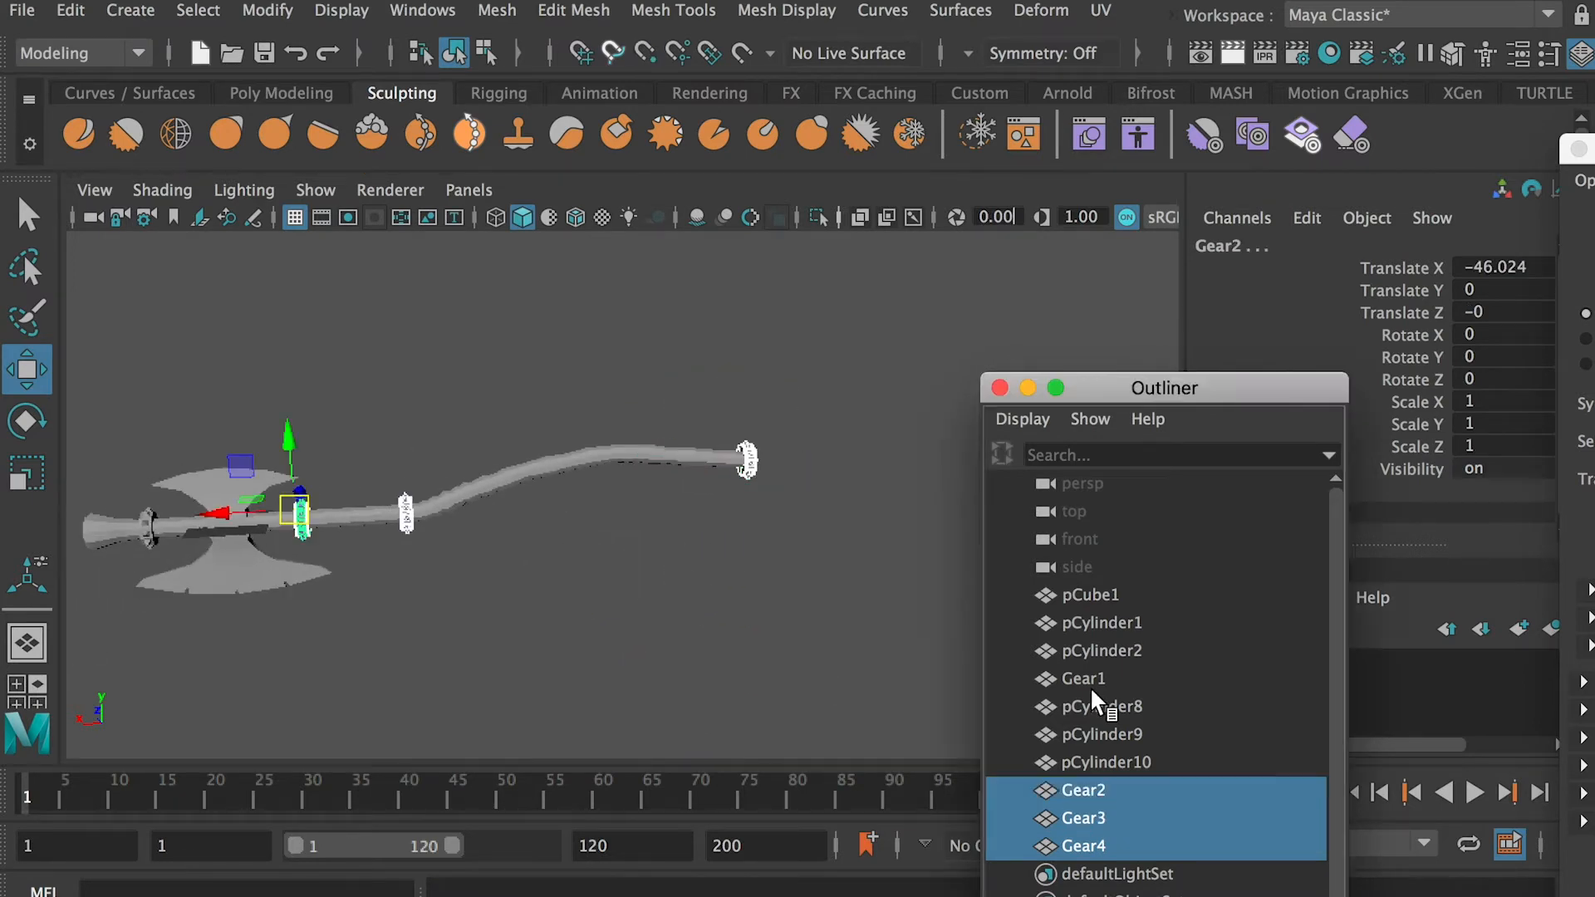
{"action": "left_click", "coordinate": [1081, 679], "text": "shift"}
{"action": "left_click", "coordinate": [1105, 734]}
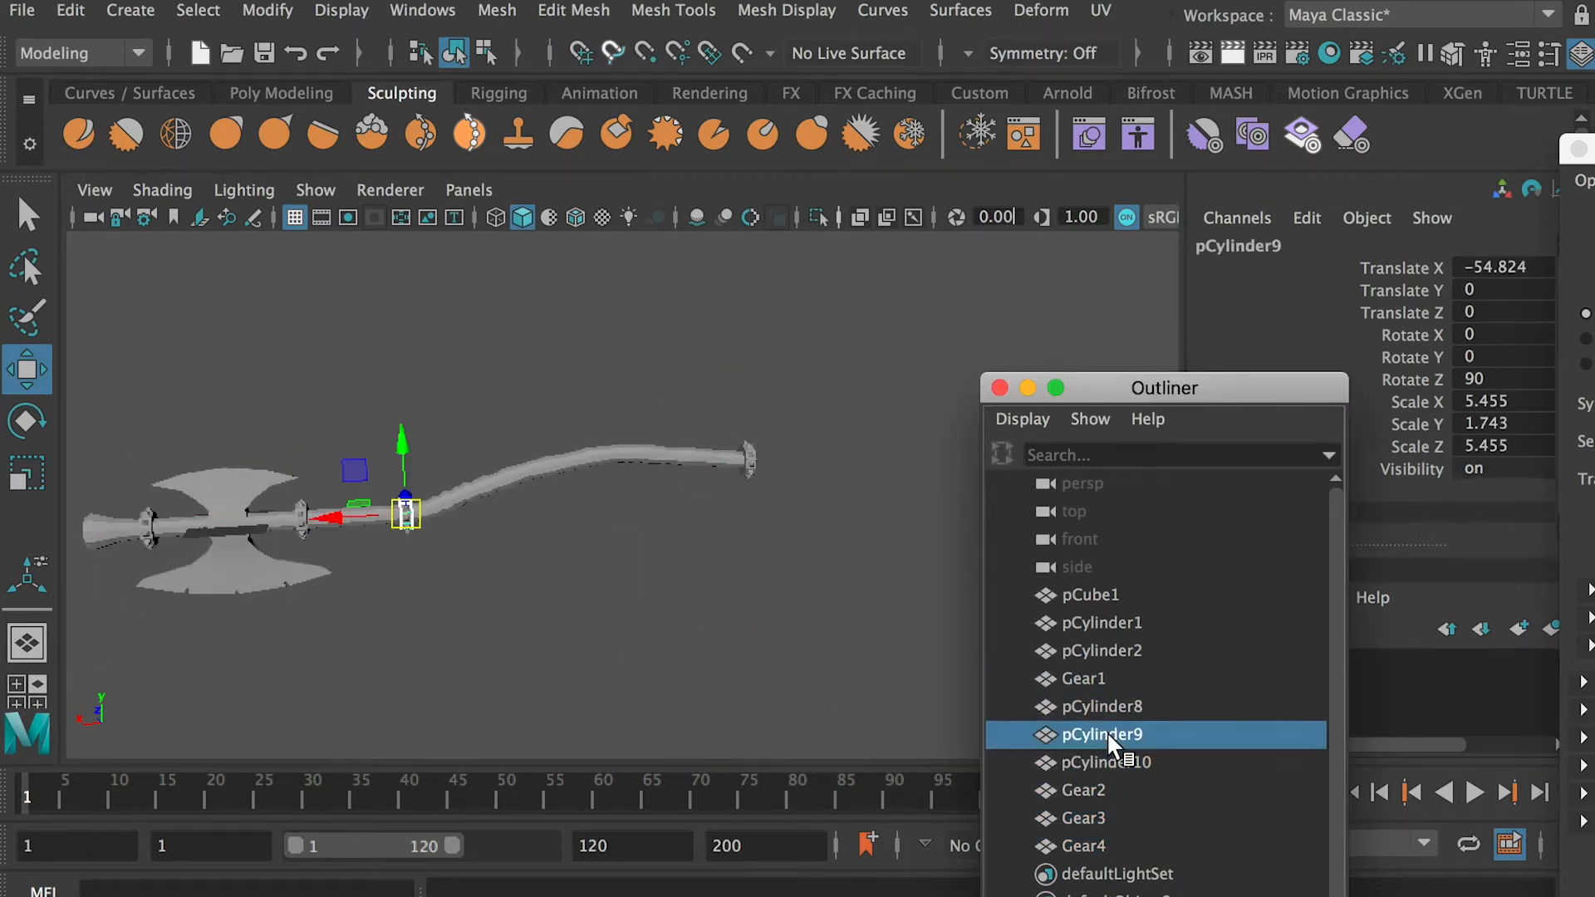
{"action": "left_click", "coordinate": [1113, 762], "text": "shift"}
{"action": "key", "text": "Delete"}
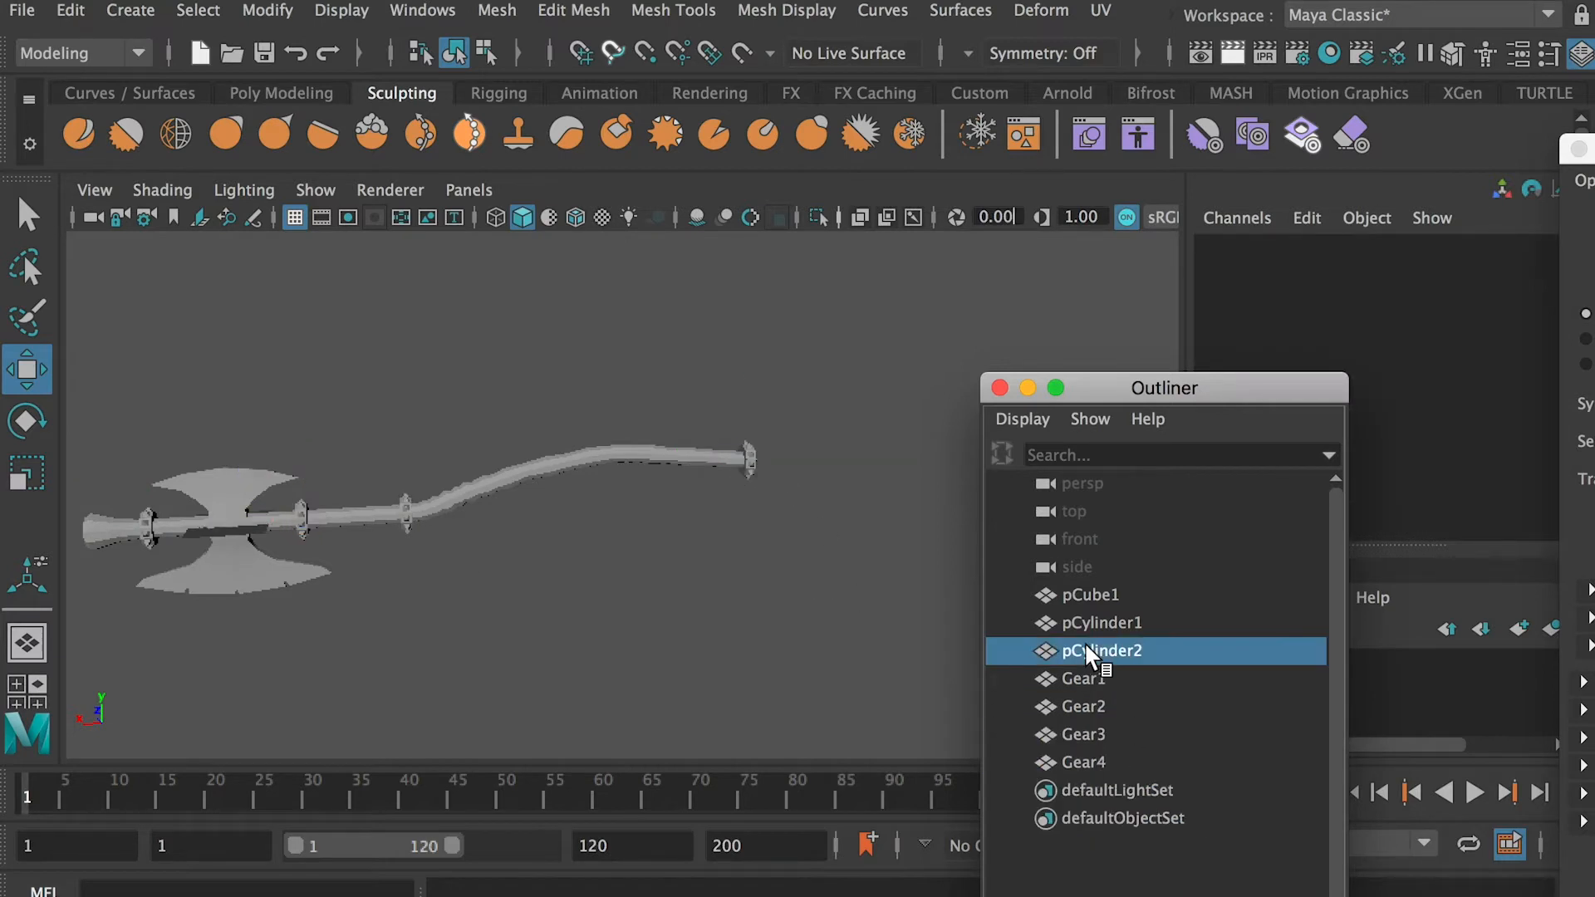
Select the spiked collar at the handle's far end and open its UVs in the UV Editor
{"action": "left_click", "coordinate": [1084, 622]}
{"action": "left_click", "coordinate": [1090, 736]}
{"action": "key", "text": "f"}
{"action": "right_click_drag", "start_coordinate": [760, 459], "coordinate": [611, 486], "text": "alt"}
{"action": "middle_click_drag", "start_coordinate": [610, 486], "coordinate": [1035, 402], "text": "alt"}
{"action": "left_click_drag", "start_coordinate": [1147, 396], "coordinate": [1347, 325]}
{"action": "left_click", "coordinate": [1101, 11]}
{"action": "left_click", "coordinate": [1138, 41]}
{"action": "left_click_drag", "start_coordinate": [1080, 260], "coordinate": [816, 255]}
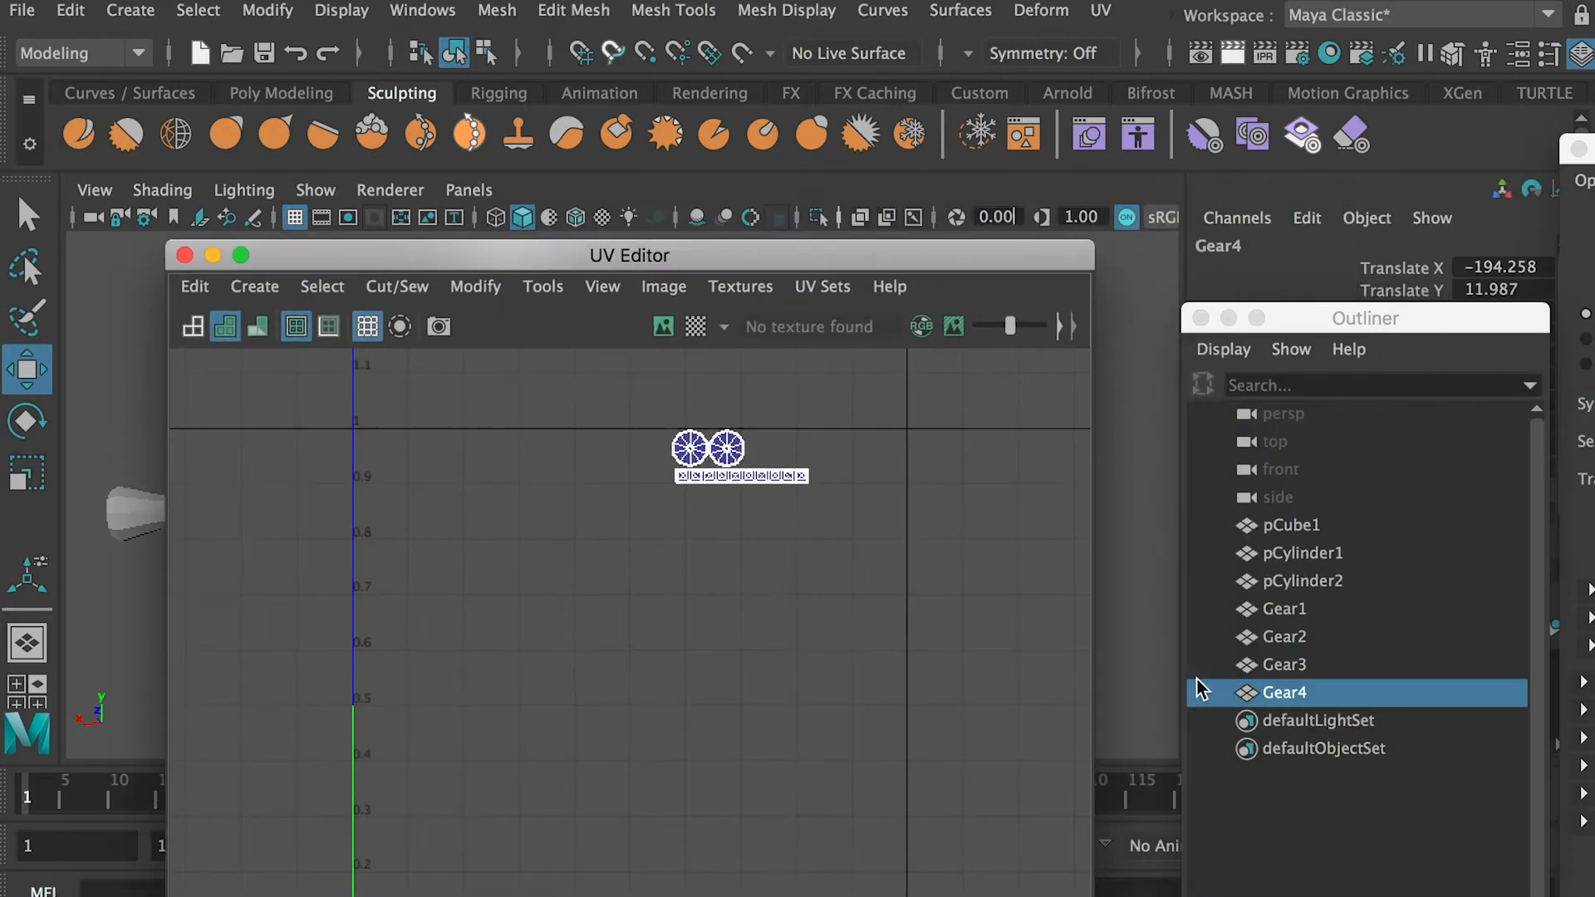
Move the overlapping UV shells of the duplicated collars apart from the original collar's shells
{"action": "left_click", "coordinate": [1294, 644]}
{"action": "right_click_drag", "start_coordinate": [719, 445], "coordinate": [830, 454]}
{"action": "mouse_move", "coordinate": [843, 517]}
{"action": "left_mouse_down"}
{"action": "mouse_move", "coordinate": [644, 407]}
{"action": "mouse_move", "coordinate": [813, 514]}
{"action": "left_mouse_up"}
{"action": "left_click", "coordinate": [1296, 664]}
{"action": "left_click", "coordinate": [1284, 692]}
{"action": "right_click_drag", "start_coordinate": [712, 457], "coordinate": [845, 459]}
Show the UVs of all axe parts together and reposition the duplicated collars' shells around the blade shells
{"action": "left_click_drag", "start_coordinate": [1293, 526], "coordinate": [1314, 701]}
{"action": "middle_click_drag", "start_coordinate": [826, 486], "coordinate": [754, 485], "text": "alt"}
{"action": "scroll", "coordinate": [769, 490], "scroll_direction": "down", "scroll_amount": 1}
{"action": "right_click_drag", "start_coordinate": [886, 462], "coordinate": [979, 474]}
{"action": "left_click_drag", "start_coordinate": [997, 505], "coordinate": [817, 412]}
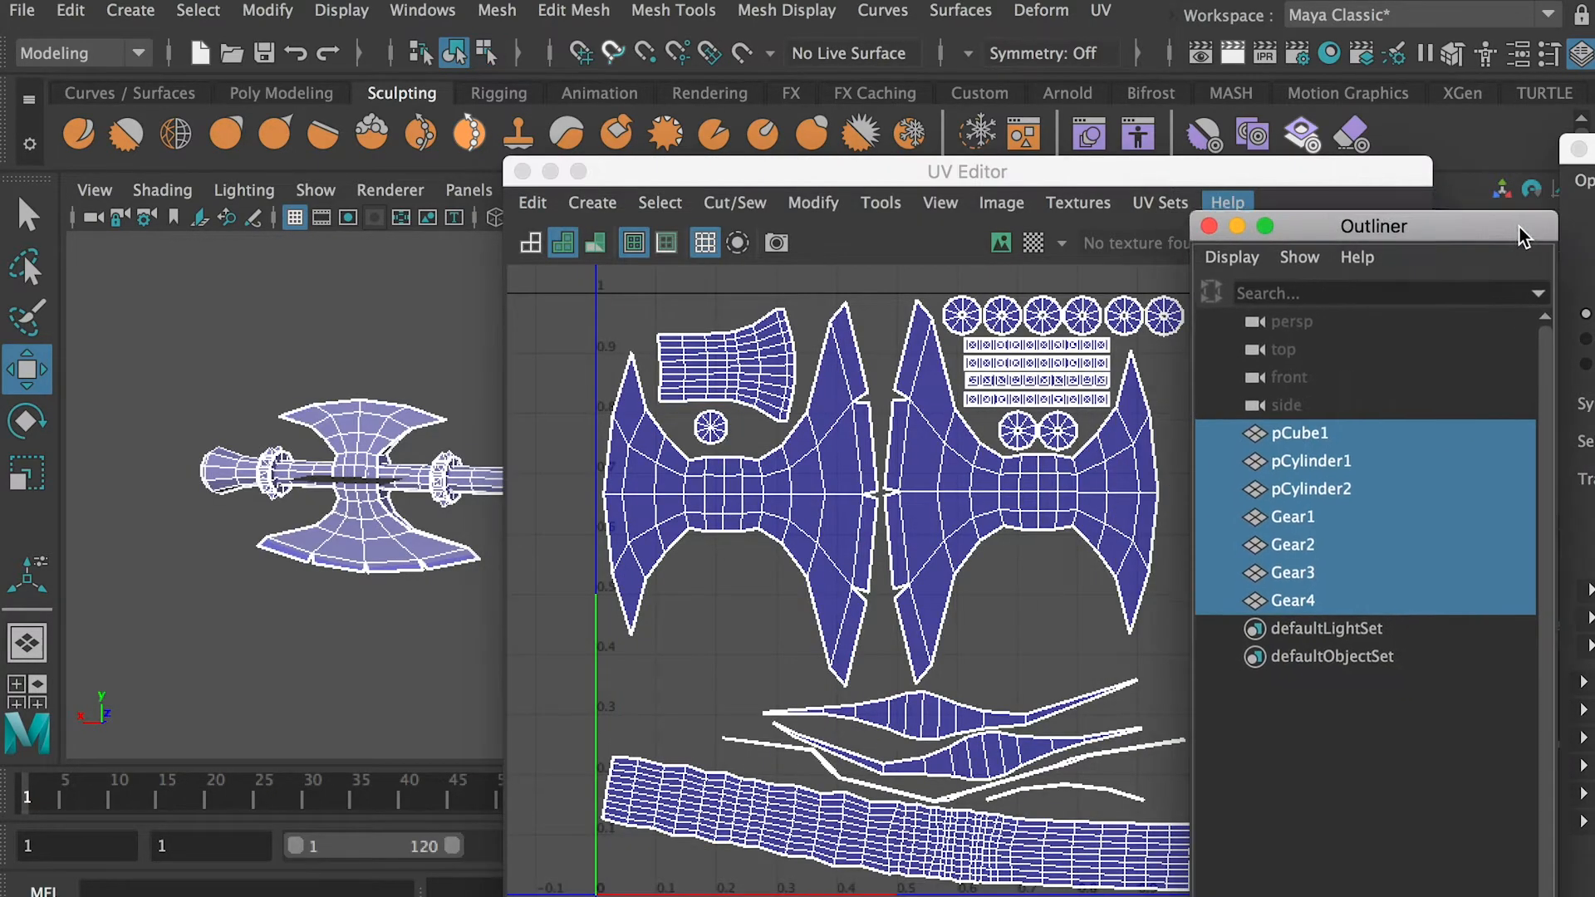
Rename pCube1 as Blade and pCylinder1 as Handle1, and give pCylinder2 a matching handle name
{"action": "left_click", "coordinate": [1304, 426]}
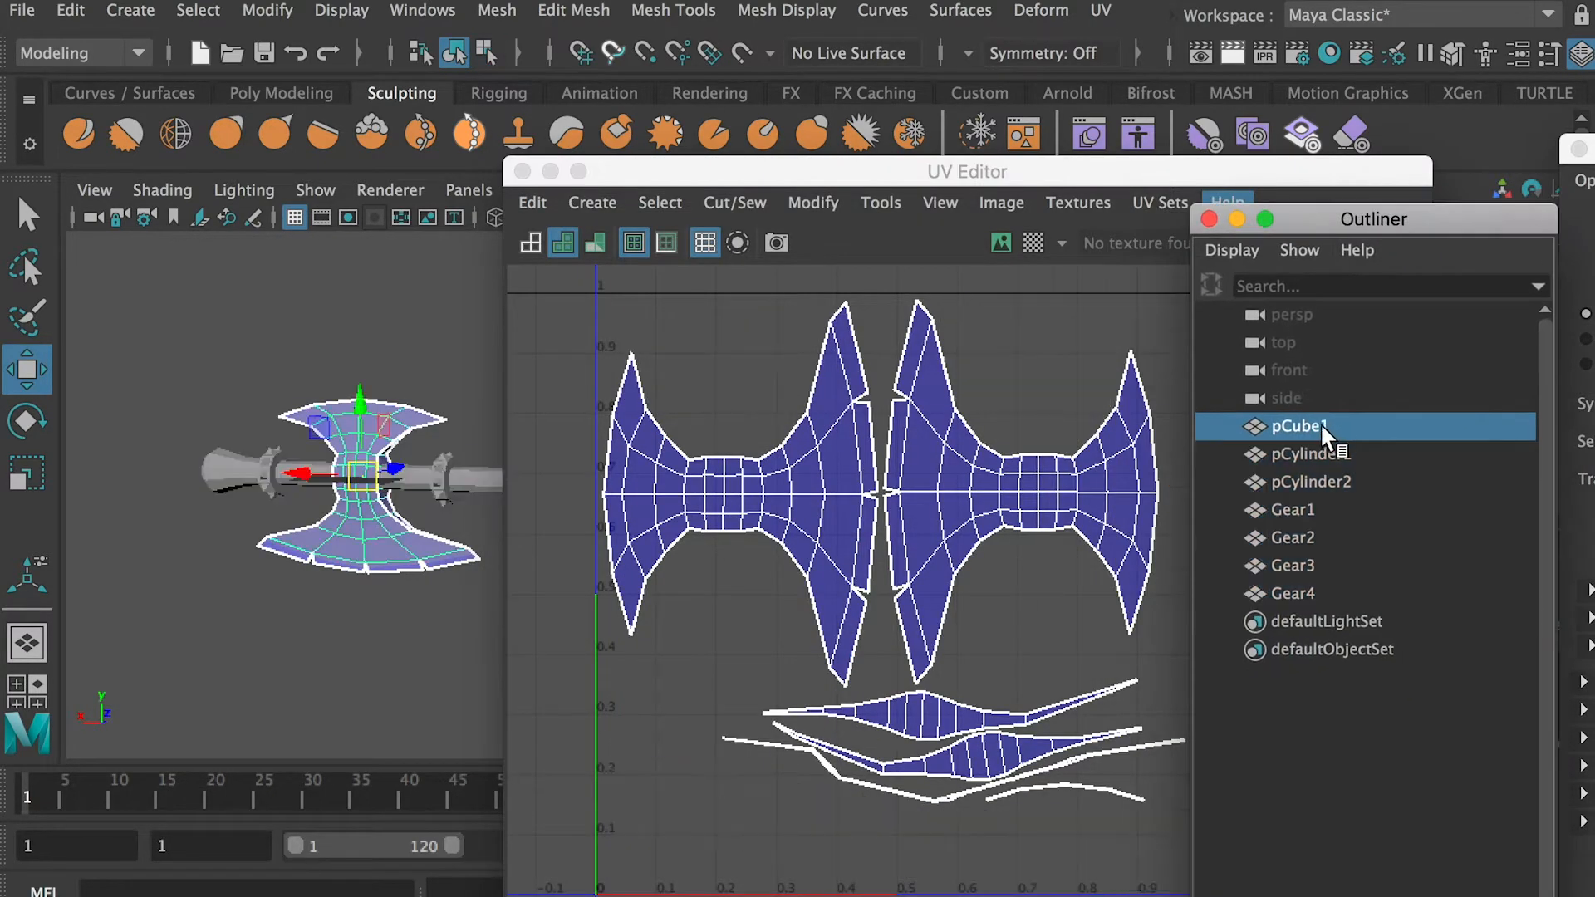
{"action": "type", "text": "Blade"}
{"action": "left_click", "coordinate": [1307, 462]}
{"action": "type", "text": "Handle"}
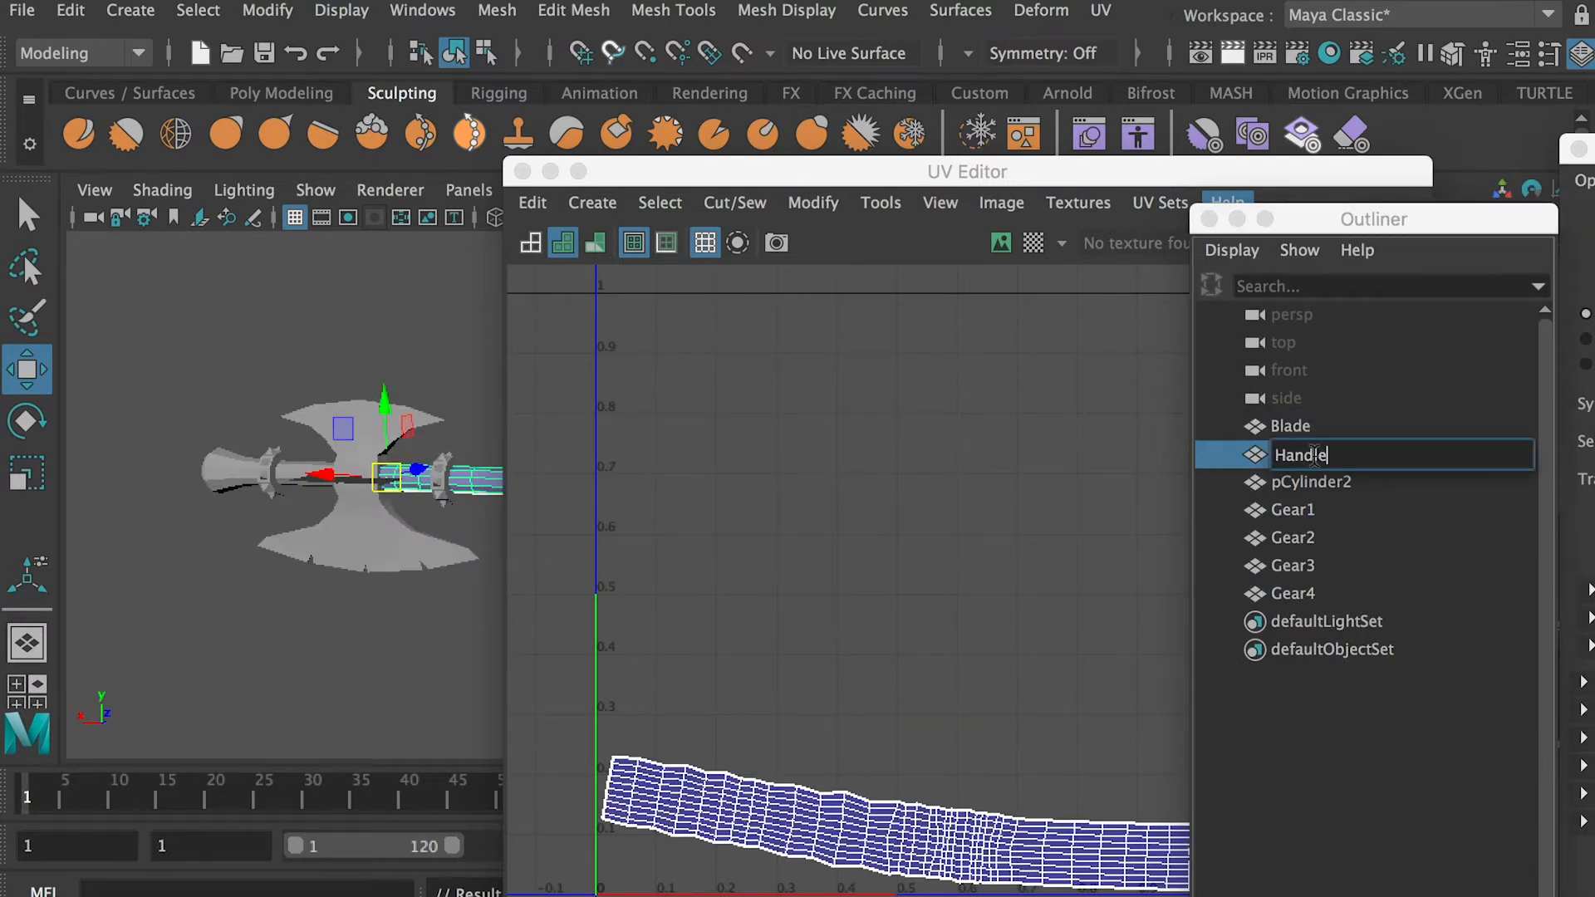
{"action": "type", "text": "1"}
{"action": "double_click", "coordinate": [1309, 484]}
{"action": "type", "text": "Handl"}
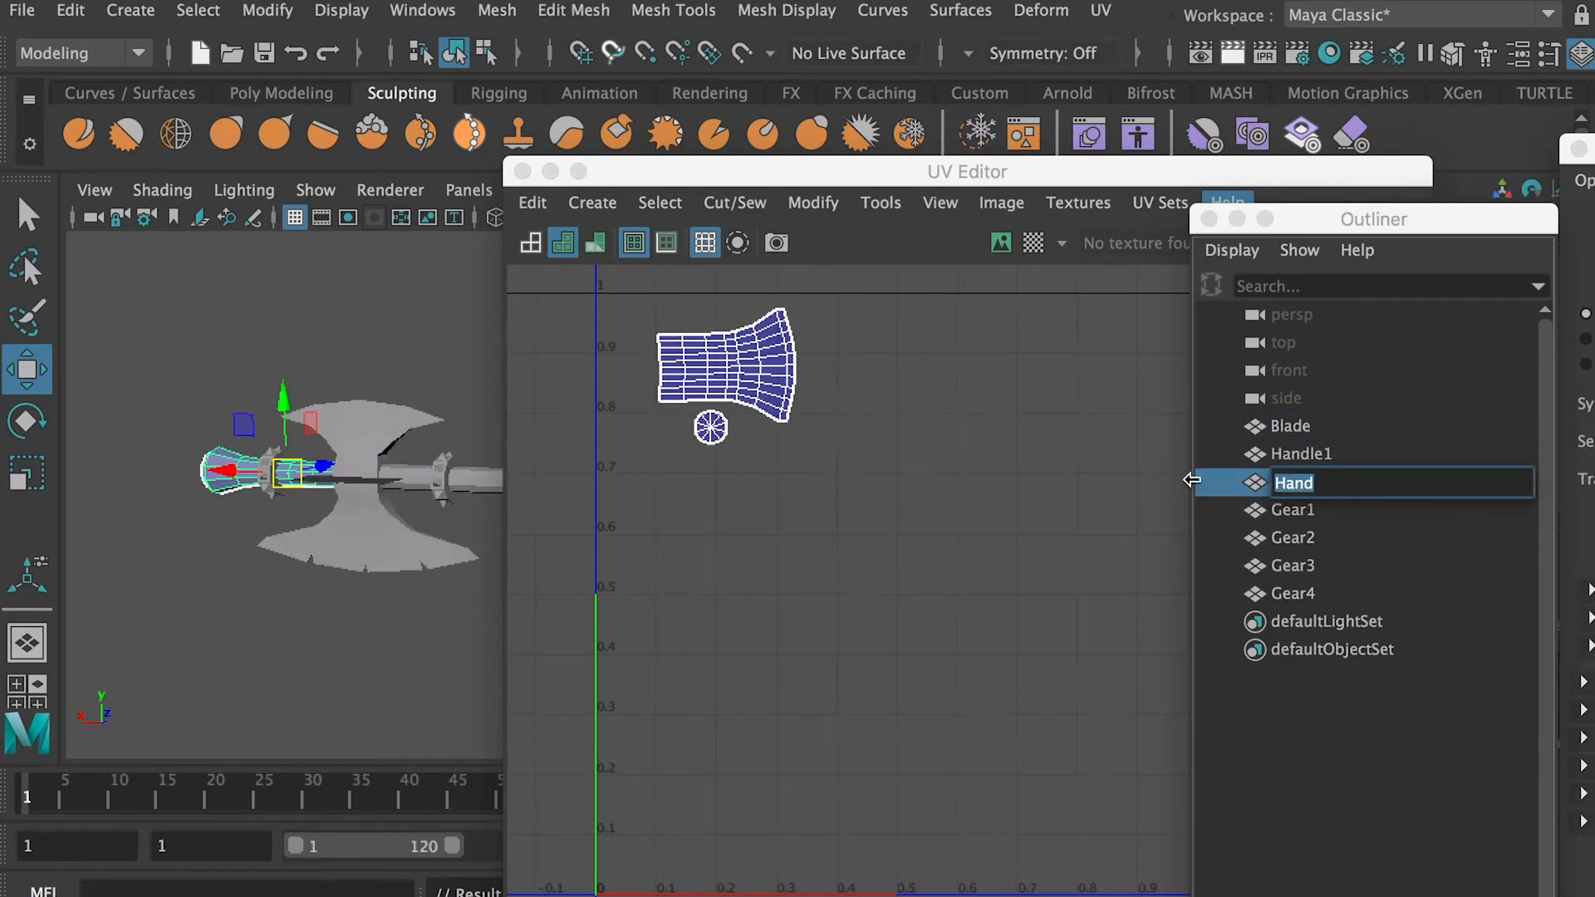
{"action": "left_click", "coordinate": [1317, 456]}
{"action": "left_click", "coordinate": [1296, 509]}
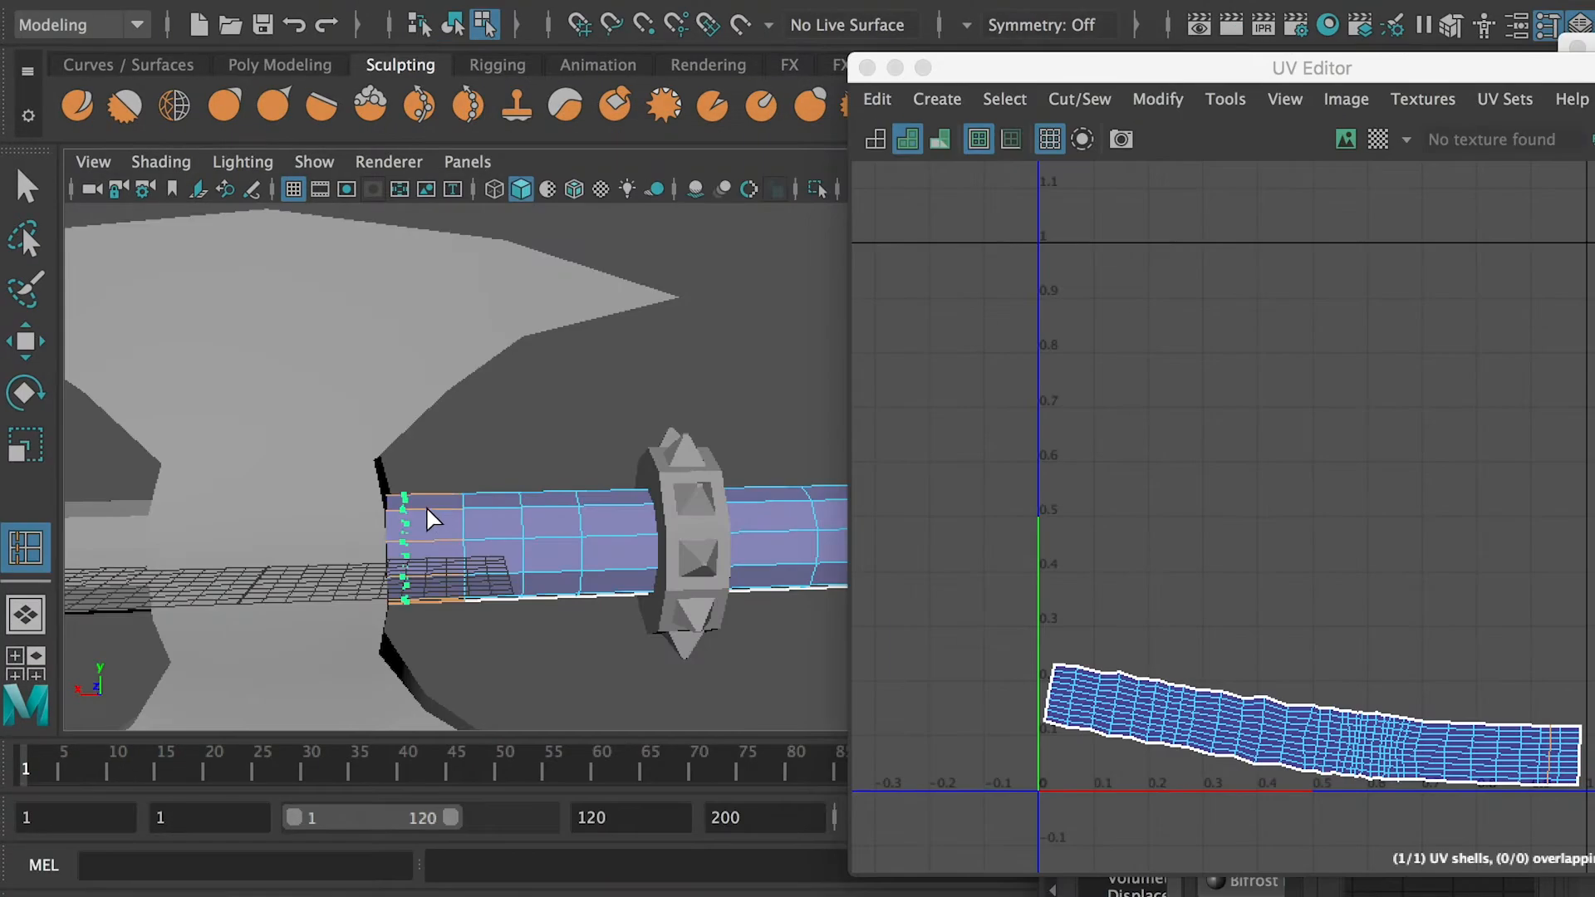
Insert edge loops on the handle between the blade and the first collar, and scale alternate loops outward into ridges
{"action": "right_click_drag", "start_coordinate": [479, 391], "coordinate": [407, 434], "text": "shift"}
{"action": "left_click", "coordinate": [1267, 447]}
{"action": "left_click", "coordinate": [1079, 275]}
{"action": "left_click", "coordinate": [432, 510]}
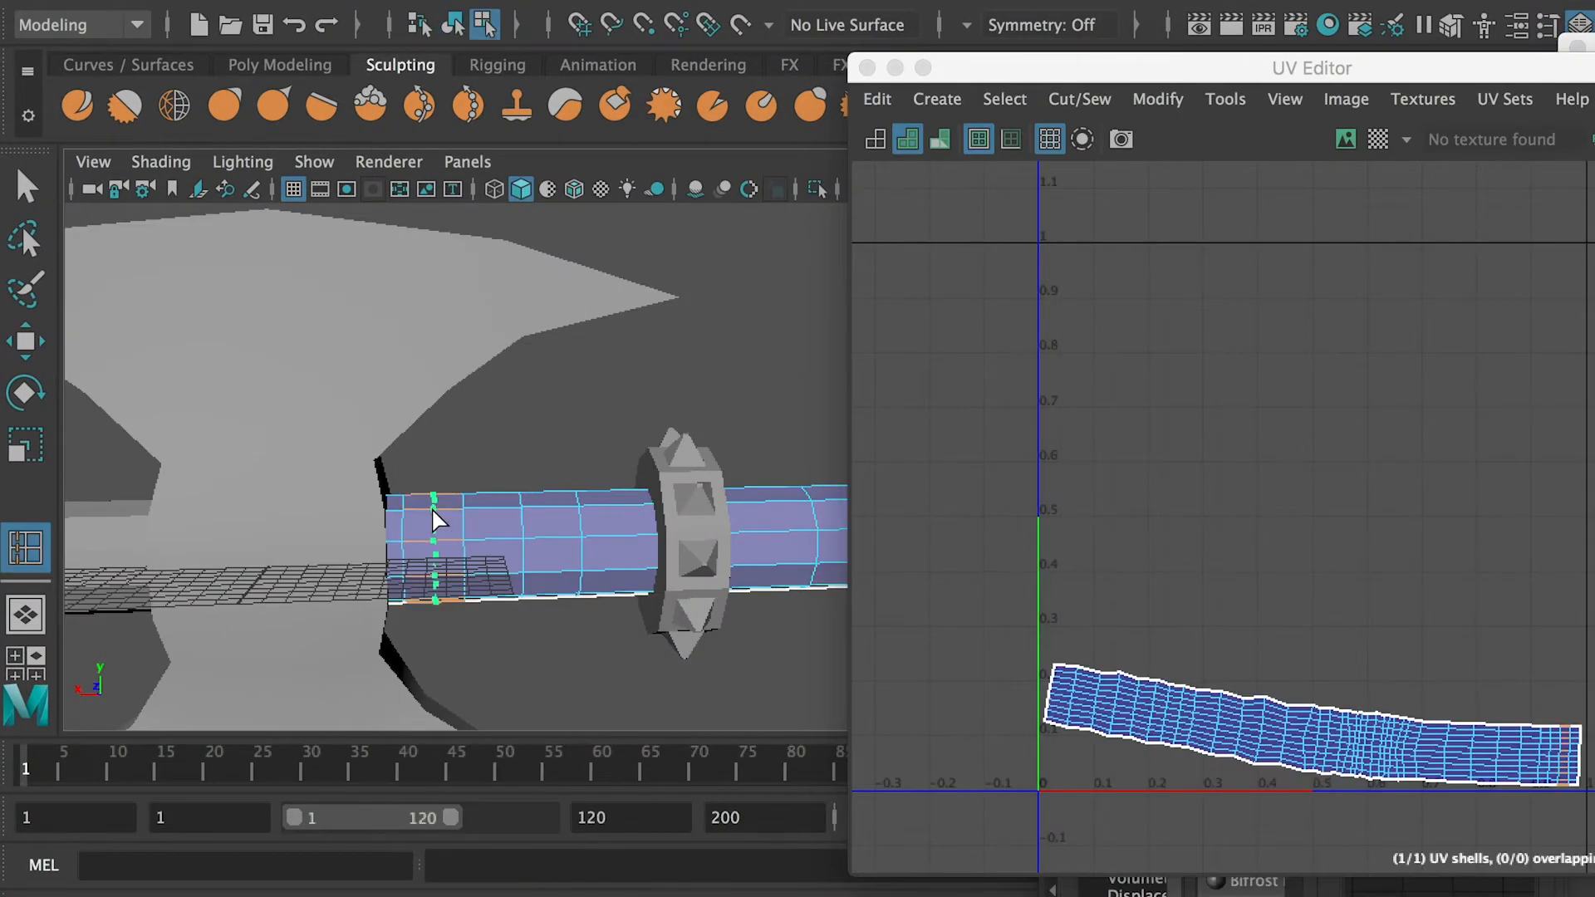
{"action": "double_click", "coordinate": [431, 516]}
{"action": "key", "text": "r"}
{"action": "left_click_drag", "start_coordinate": [465, 525], "coordinate": [357, 620], "text": "alt"}
{"action": "scroll", "coordinate": [415, 532], "scroll_direction": "up", "scroll_amount": 3}
{"action": "key", "text": "e"}
{"action": "key", "text": "r"}
{"action": "left_click_drag", "start_coordinate": [491, 585], "coordinate": [534, 579], "text": "alt"}
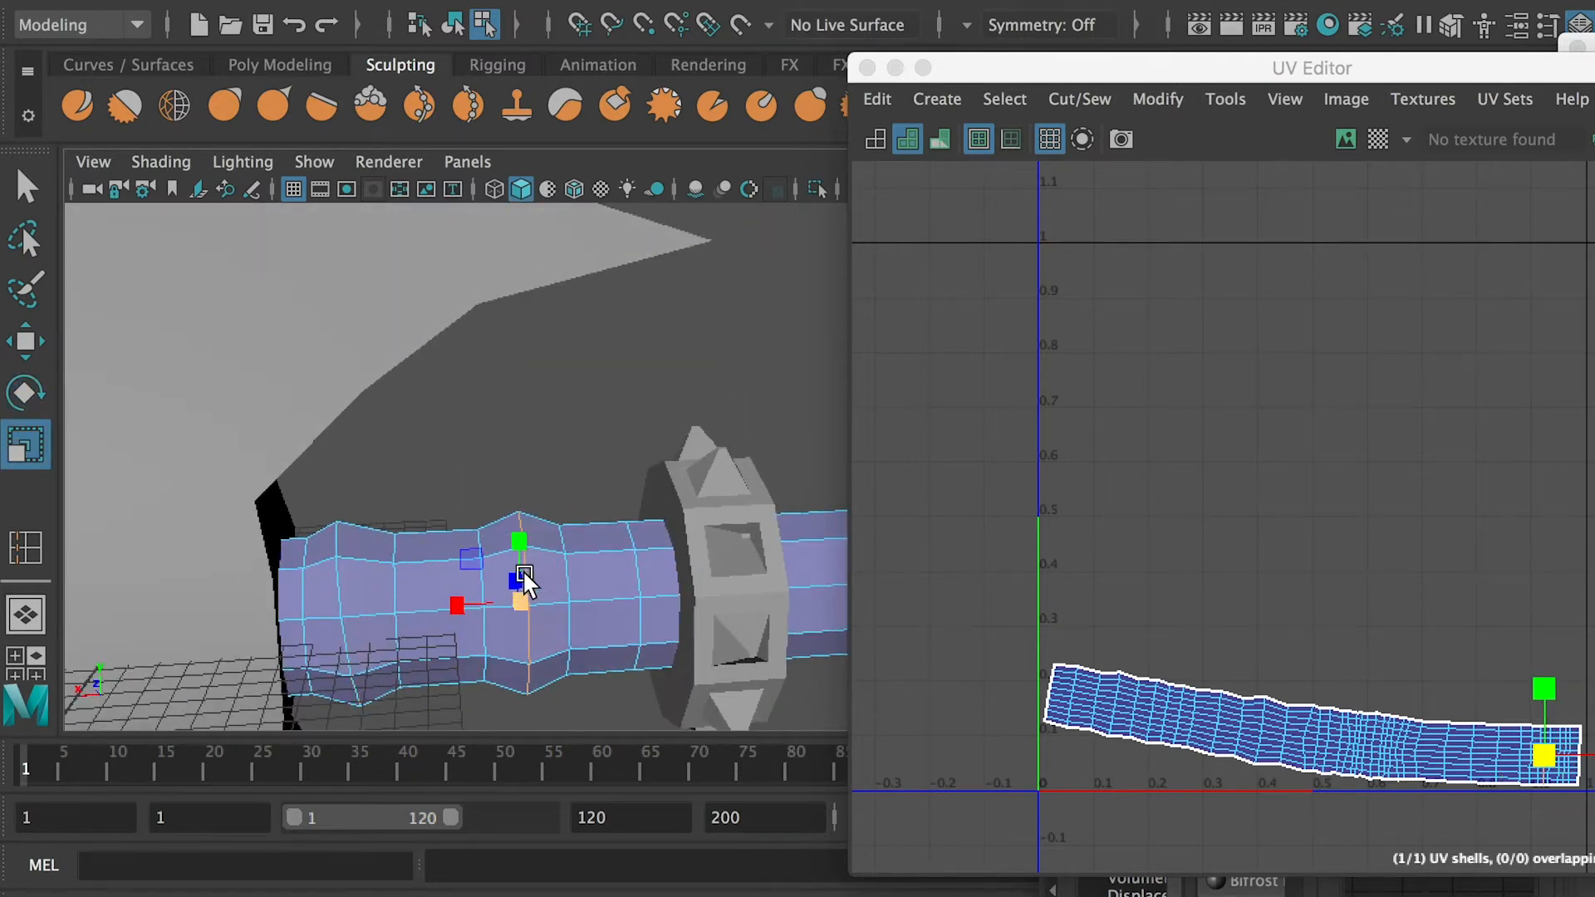
Add more edge loops between the handle's ridges and near the collar, and scale them to continue the ridged grip
{"action": "right_click_drag", "start_coordinate": [569, 395], "coordinate": [423, 431], "text": "shift"}
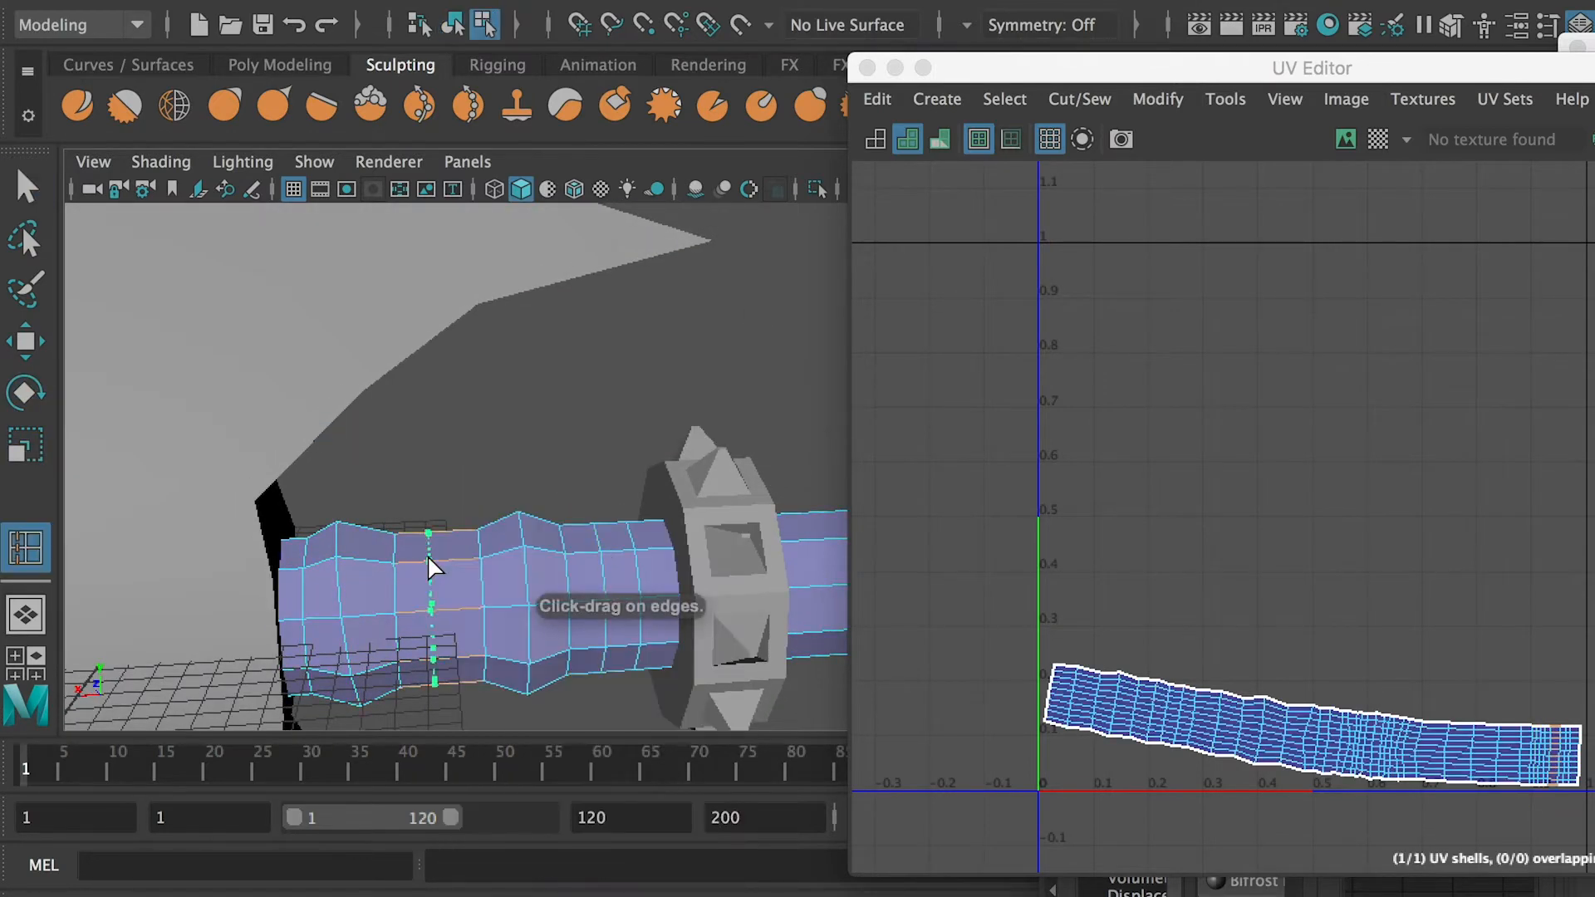
{"action": "double_click", "coordinate": [639, 577]}
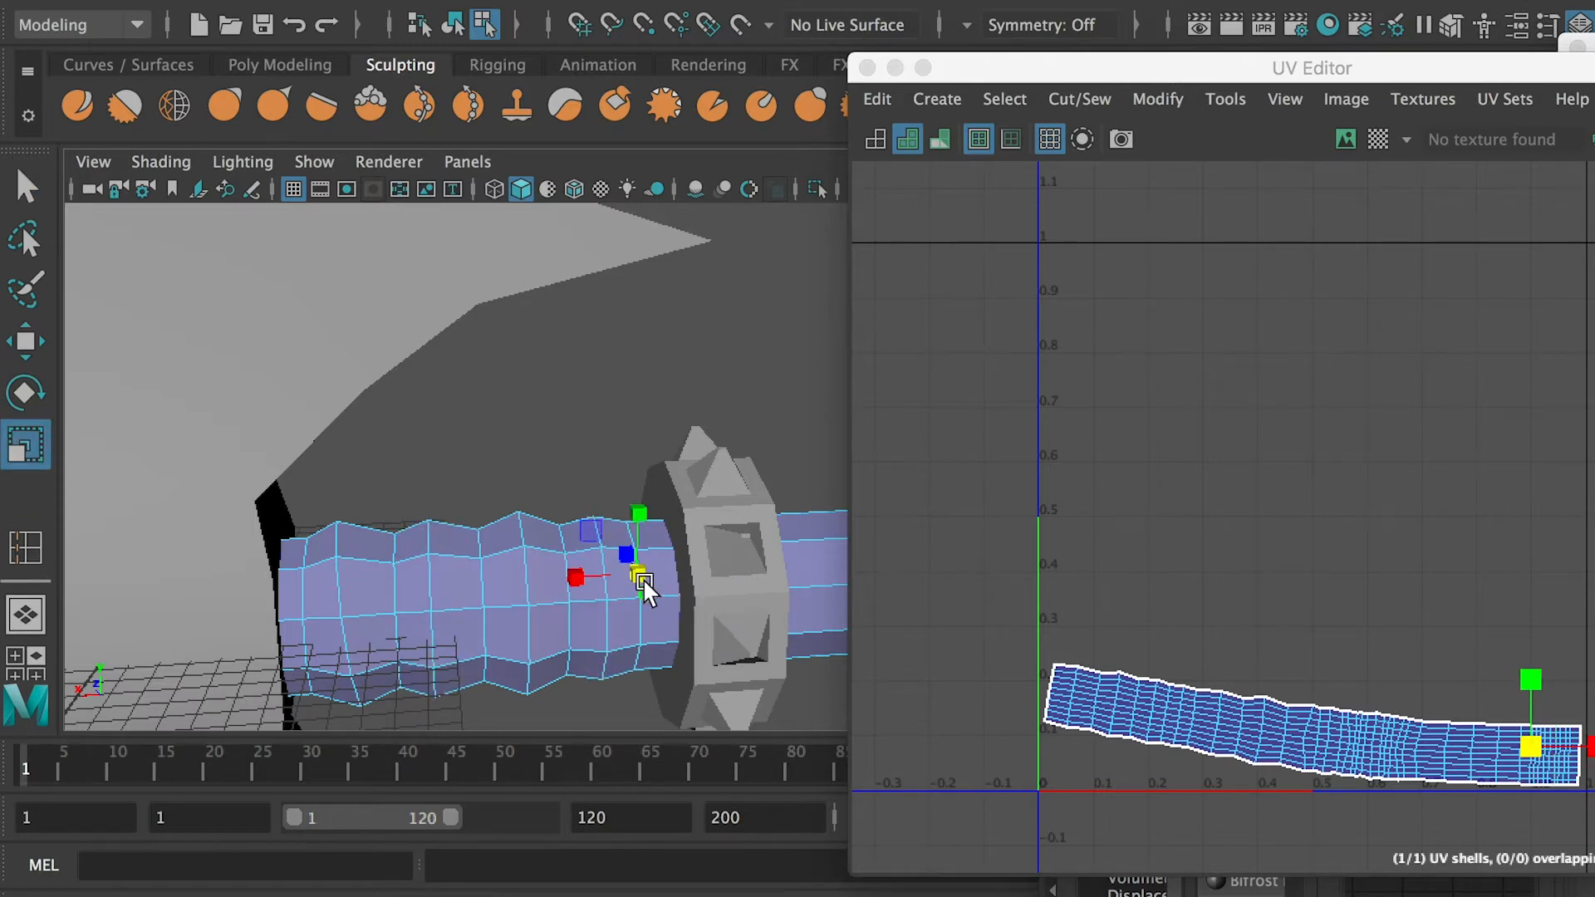
{"action": "left_click_drag", "start_coordinate": [640, 576], "coordinate": [595, 572], "text": "alt"}
{"action": "scroll", "coordinate": [596, 571], "scroll_direction": "down", "scroll_amount": 3}
{"action": "middle_click_drag", "start_coordinate": [595, 571], "coordinate": [739, 550], "text": "alt"}
Select the UVs at the blade end of the handle's shell and unfold them to fit the new ridges
{"action": "middle_click_drag", "start_coordinate": [1417, 739], "coordinate": [1219, 637], "text": "alt"}
{"action": "scroll", "coordinate": [1218, 637], "scroll_direction": "up", "scroll_amount": 5}
{"action": "right_click_drag", "start_coordinate": [1399, 676], "coordinate": [1297, 655]}
{"action": "right_click_drag", "start_coordinate": [1293, 601], "coordinate": [1406, 608]}
{"action": "left_click_drag", "start_coordinate": [1512, 727], "coordinate": [1286, 519]}
{"action": "right_click_drag", "start_coordinate": [1268, 594], "coordinate": [1013, 597], "text": "shift"}
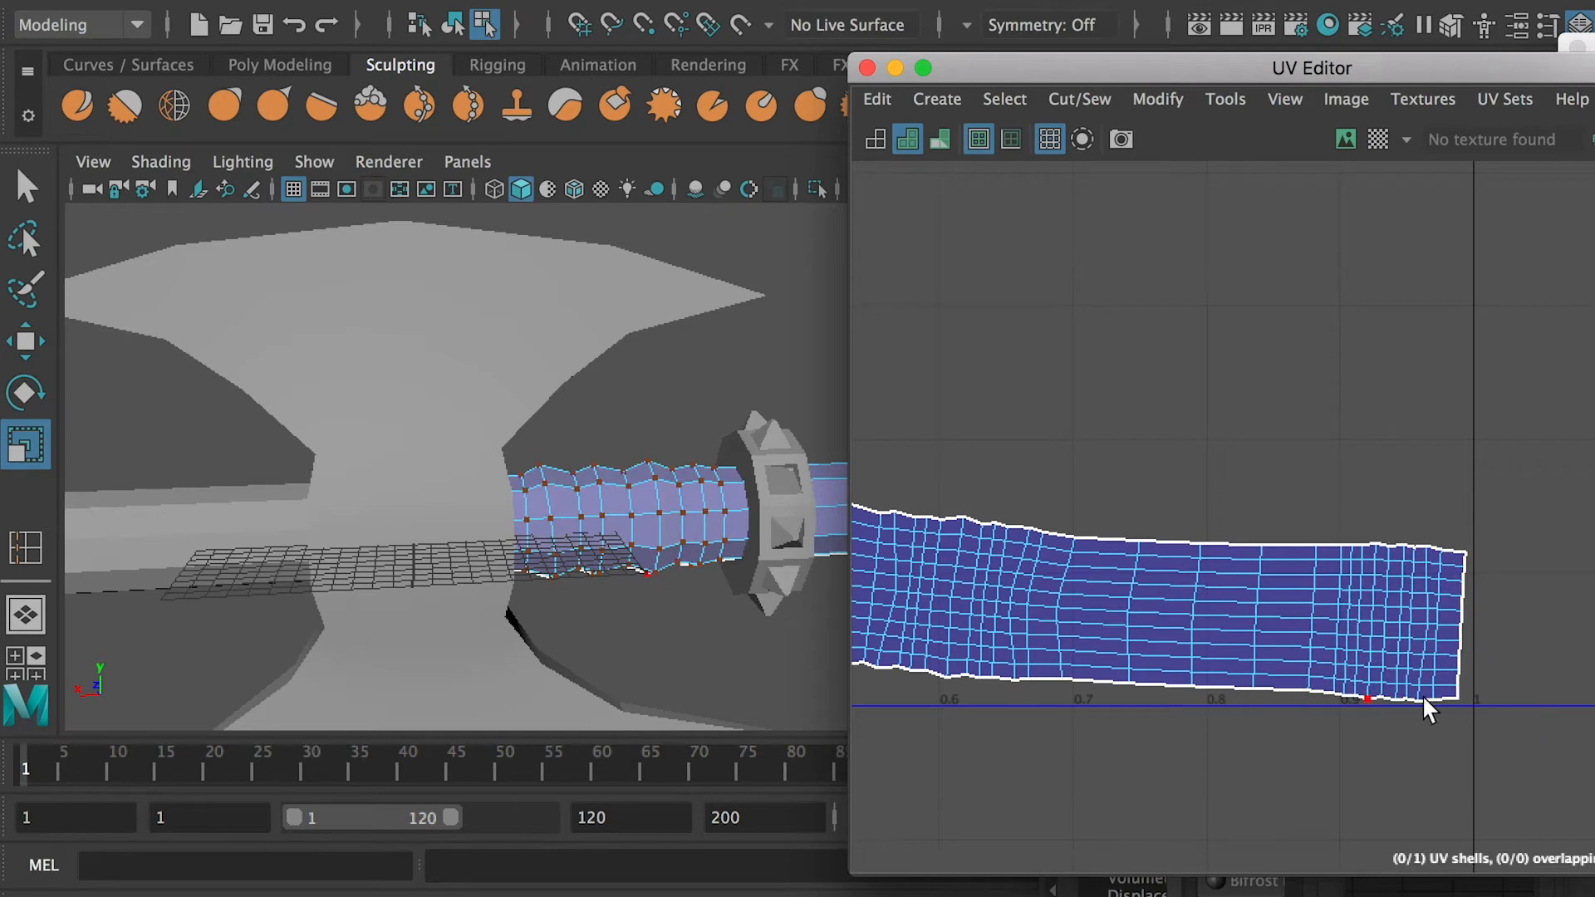
{"action": "scroll", "coordinate": [1347, 708], "scroll_direction": "down", "scroll_amount": 3}
{"action": "middle_click_drag", "start_coordinate": [1334, 737], "coordinate": [1550, 749], "text": "alt"}
Insert several edge loops on the flared pommel piece between its collar and the blade
{"action": "scroll", "coordinate": [358, 507], "scroll_direction": "down", "scroll_amount": 4}
{"action": "middle_click_drag", "start_coordinate": [358, 507], "coordinate": [562, 514], "text": "alt"}
{"action": "right_click_drag", "start_coordinate": [528, 516], "coordinate": [600, 471]}
{"action": "left_click", "coordinate": [564, 515]}
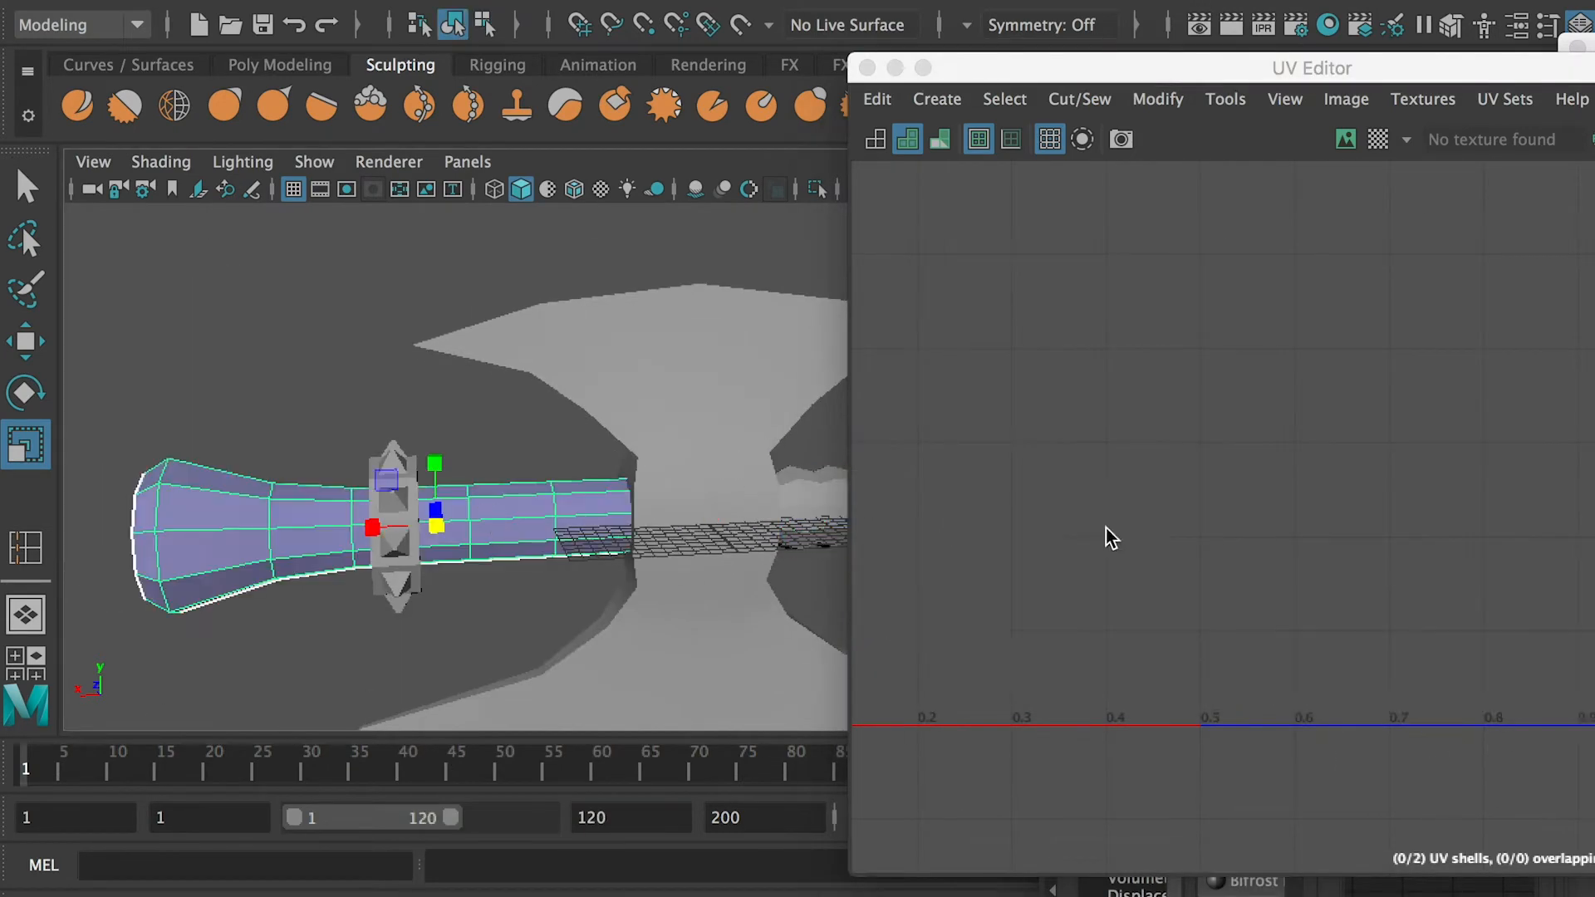
{"action": "scroll", "coordinate": [1121, 531], "scroll_direction": "down", "scroll_amount": 8}
{"action": "scroll", "coordinate": [755, 473], "scroll_direction": "up", "scroll_amount": 6}
{"action": "right_click_drag", "start_coordinate": [646, 392], "coordinate": [494, 421], "text": "shift"}
{"action": "left_click", "coordinate": [633, 500]}
{"action": "left_click", "coordinate": [568, 501]}
{"action": "left_click_drag", "start_coordinate": [568, 500], "coordinate": [488, 497], "text": "alt"}
{"action": "left_click", "coordinate": [381, 496]}
{"action": "left_click", "coordinate": [167, 501]}
{"action": "right_click_drag", "start_coordinate": [167, 500], "coordinate": [224, 486], "text": "alt"}
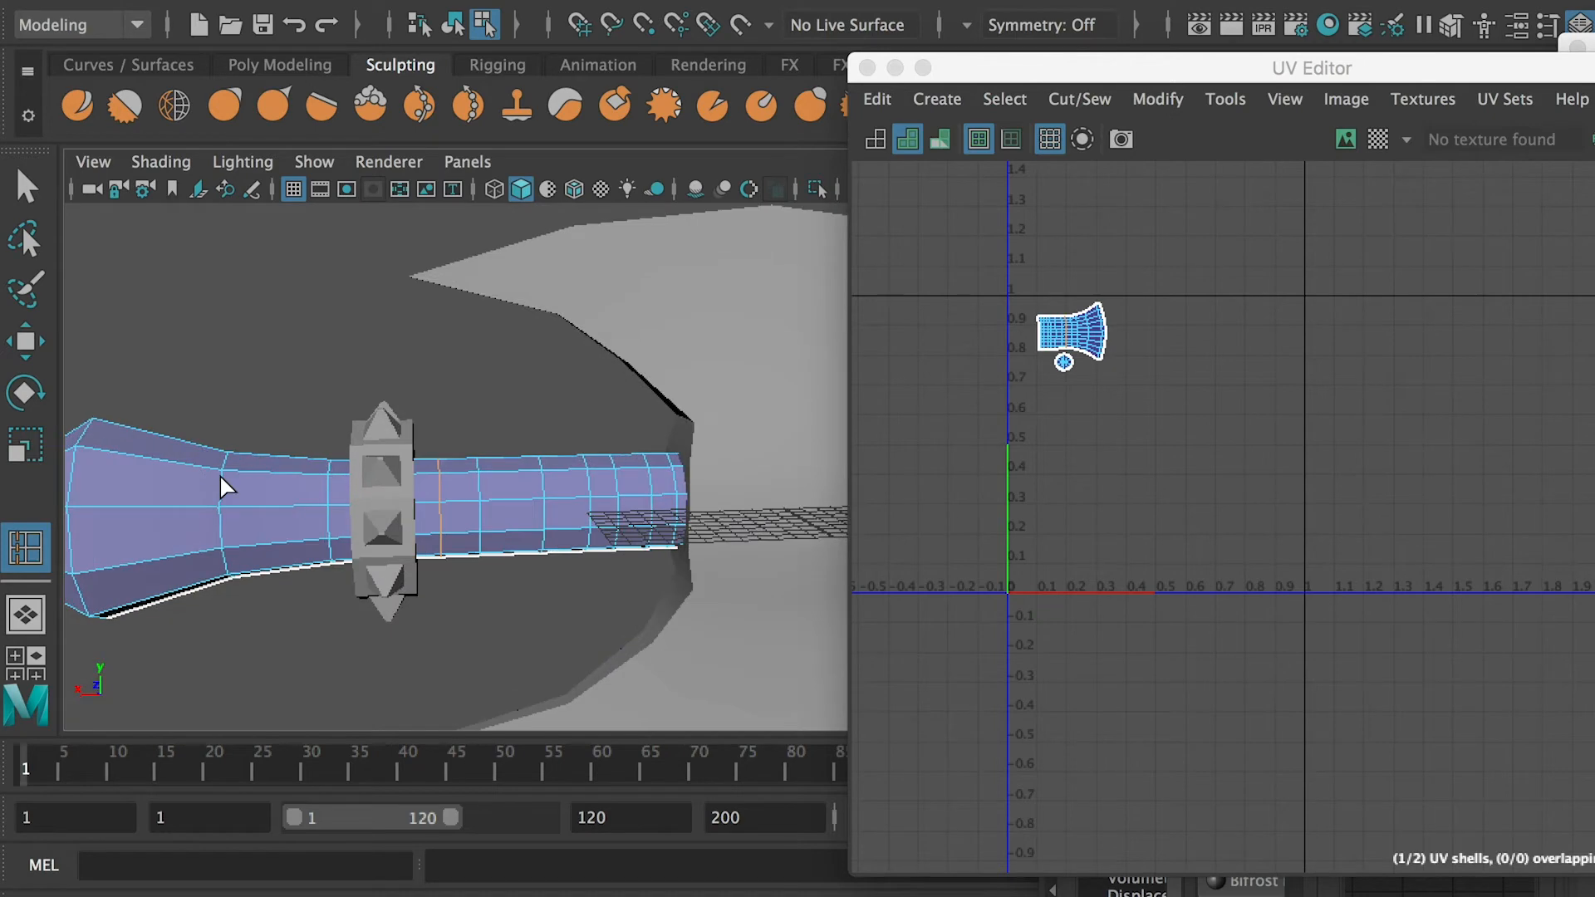
Scale alternate edge loops between the pommel piece's collar and the blade outward into ridges, adding more loops where needed
{"action": "key", "text": "q"}
{"action": "key", "text": "r"}
{"action": "mouse_move", "coordinate": [459, 496]}
{"action": "left_mouse_down", "text": "alt"}
{"action": "mouse_move", "coordinate": [416, 521]}
{"action": "mouse_move", "coordinate": [449, 516]}
{"action": "left_mouse_up", "text": "alt"}
{"action": "key", "text": "q"}
{"action": "right_click_drag", "start_coordinate": [449, 516], "coordinate": [508, 466]}
{"action": "right_click_drag", "start_coordinate": [455, 391], "coordinate": [349, 435], "text": "shift"}
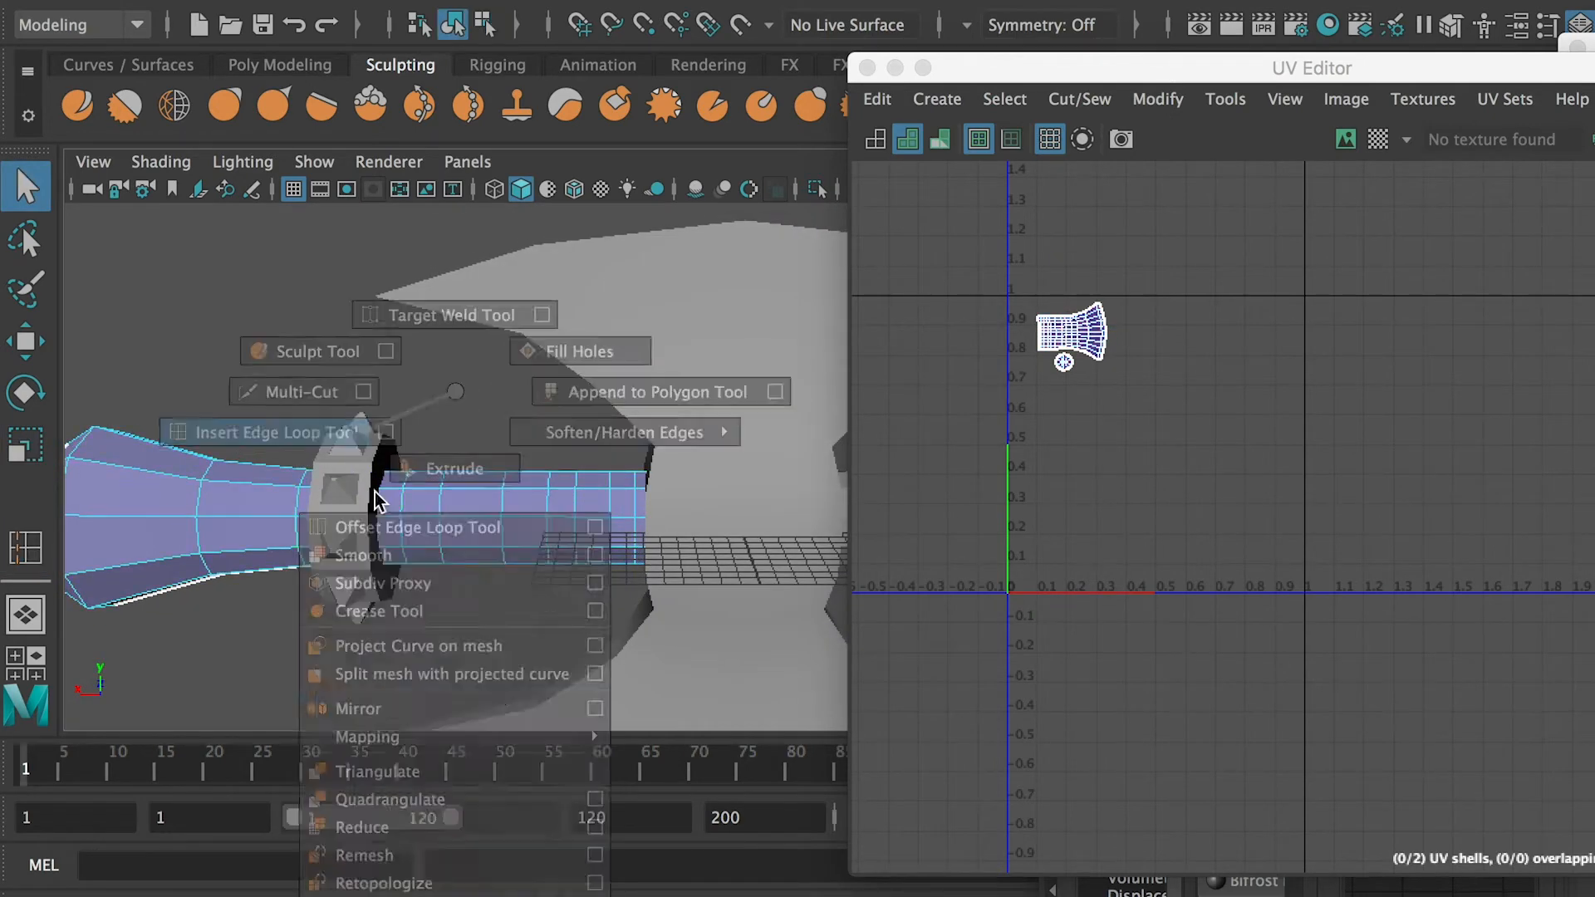
{"action": "left_click_drag", "start_coordinate": [596, 531], "coordinate": [633, 546], "text": "alt"}
{"action": "key", "text": "q"}
{"action": "right_click_drag", "start_coordinate": [585, 524], "coordinate": [624, 498], "text": "shift"}
{"action": "right_click_drag", "start_coordinate": [559, 398], "coordinate": [465, 439]}
{"action": "left_click_drag", "start_coordinate": [418, 505], "coordinate": [412, 503]}
{"action": "key", "text": "e"}
{"action": "left_click_drag", "start_coordinate": [430, 563], "coordinate": [538, 482], "text": "alt"}
{"action": "key", "text": "q"}
Select all axe parts so their UV shells show together in the UV Editor
{"action": "right_click_drag", "start_coordinate": [341, 399], "coordinate": [476, 349]}
{"action": "left_click", "coordinate": [477, 349]}
{"action": "scroll", "coordinate": [456, 484], "scroll_direction": "down", "scroll_amount": 5}
{"action": "left_click", "coordinate": [456, 480]}
{"action": "left_click_drag", "start_coordinate": [456, 480], "coordinate": [644, 448], "text": "alt"}
{"action": "scroll", "coordinate": [1047, 340], "scroll_direction": "up", "scroll_amount": 5}
{"action": "scroll", "coordinate": [726, 376], "scroll_direction": "down", "scroll_amount": 8}
{"action": "left_click_drag", "start_coordinate": [777, 374], "coordinate": [448, 504]}
{"action": "scroll", "coordinate": [1046, 323], "scroll_direction": "up", "scroll_amount": 10}
{"action": "scroll", "coordinate": [1079, 348], "scroll_direction": "down", "scroll_amount": 3}
{"action": "right_click_drag", "start_coordinate": [1080, 349], "coordinate": [1150, 291]}
{"action": "left_click_drag", "start_coordinate": [1299, 81], "coordinate": [1165, 29]}
Select the UVs at the narrow end of the pommel piece's shell and unfold them to fit the ridges
{"action": "scroll", "coordinate": [1187, 274], "scroll_direction": "down", "scroll_amount": 2}
{"action": "left_click_drag", "start_coordinate": [862, 167], "coordinate": [1217, 477]}
{"action": "key", "text": "f"}
{"action": "scroll", "coordinate": [412, 449], "scroll_direction": "down", "scroll_amount": 5}
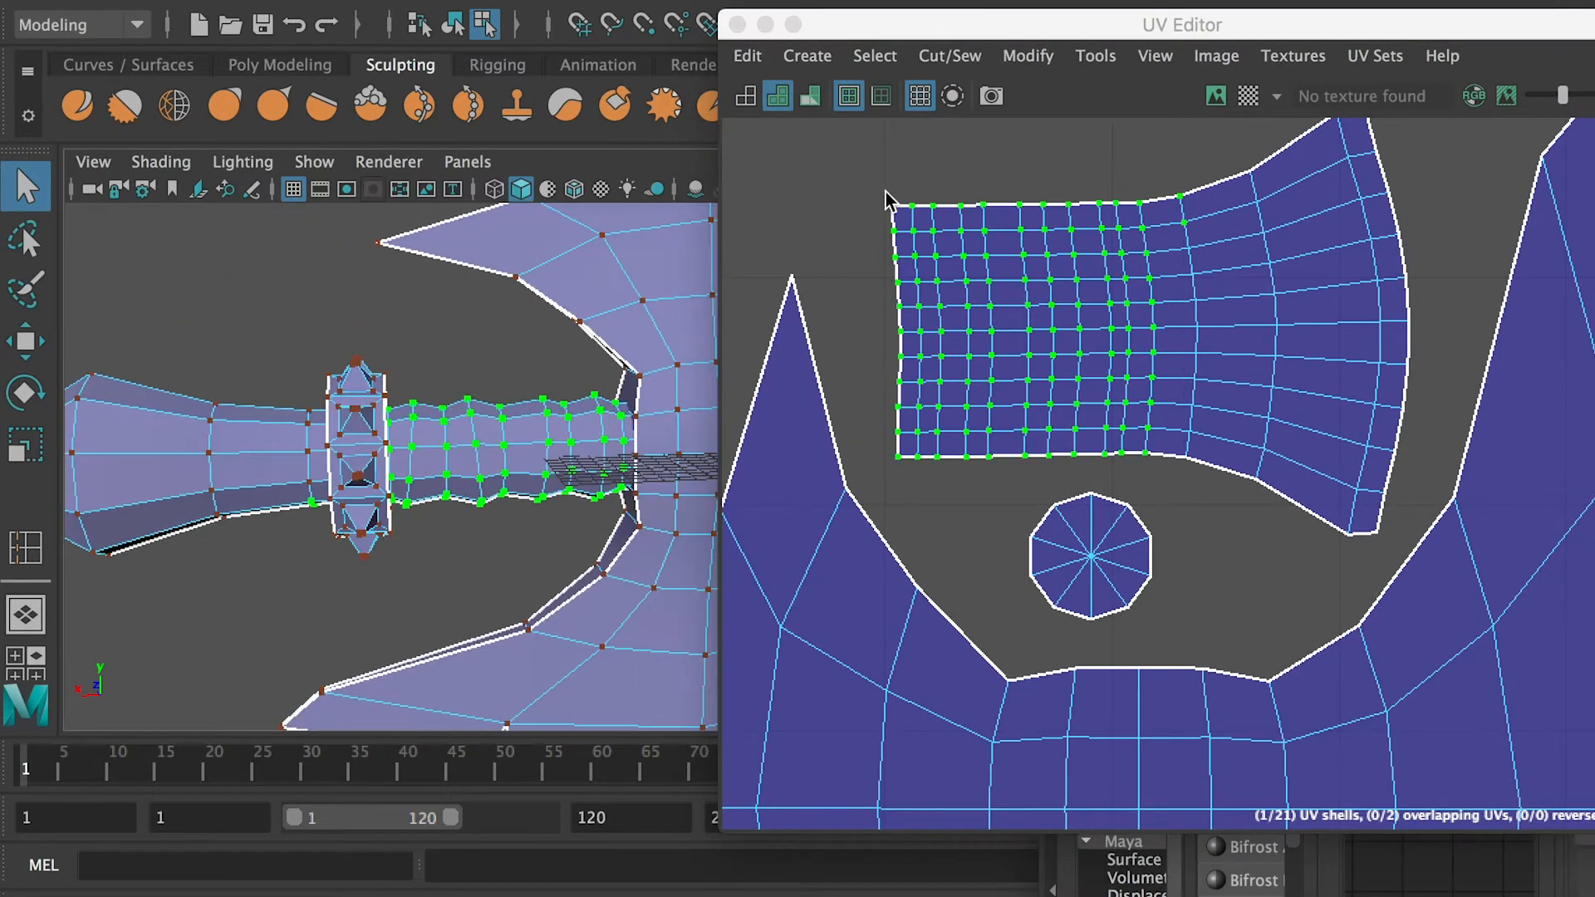
{"action": "right_click", "coordinate": [1112, 388], "text": "shift"}
{"action": "right_click_drag", "start_coordinate": [1112, 388], "coordinate": [892, 384], "text": "shift"}
{"action": "left_click", "coordinate": [846, 276]}
{"action": "scroll", "coordinate": [1028, 385], "scroll_direction": "down", "scroll_amount": 8}
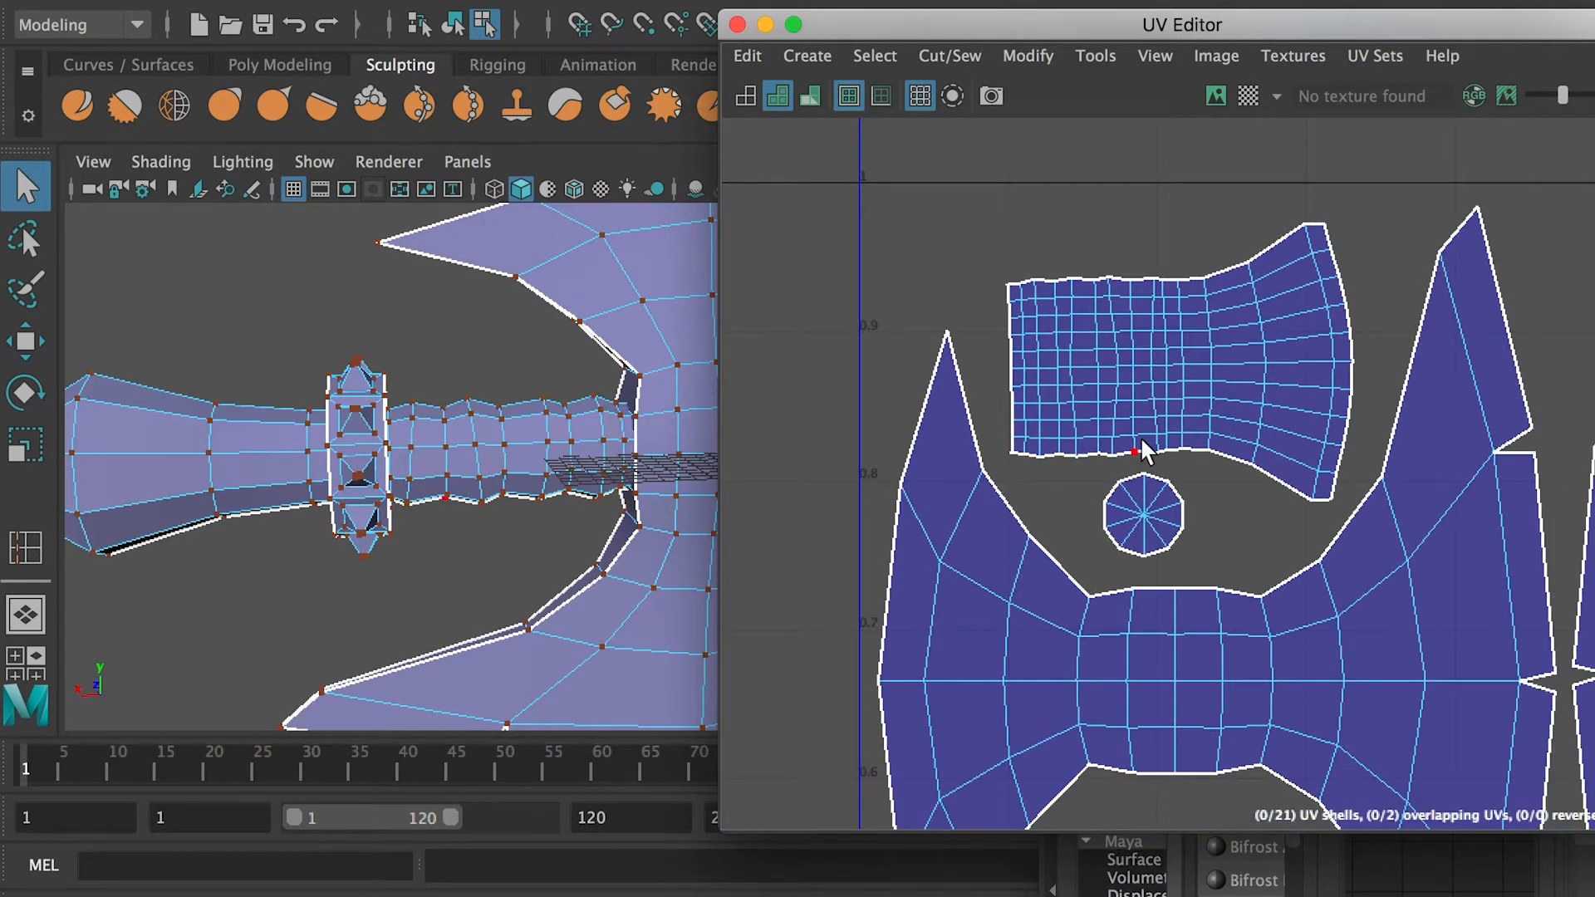
Return to object mode, look over the ridged parts of the whole axe, and save the scene
{"action": "scroll", "coordinate": [216, 411], "scroll_direction": "down", "scroll_amount": 4}
{"action": "key", "text": "F8"}
{"action": "left_click", "coordinate": [274, 432]}
{"action": "scroll", "coordinate": [606, 267], "scroll_direction": "down", "scroll_amount": 8}
{"action": "left_click_drag", "start_coordinate": [951, 26], "coordinate": [1054, 21]}
{"action": "middle_click_drag", "start_coordinate": [527, 321], "coordinate": [323, 304], "text": "alt"}
{"action": "scroll", "coordinate": [476, 357], "scroll_direction": "down", "scroll_amount": 3}
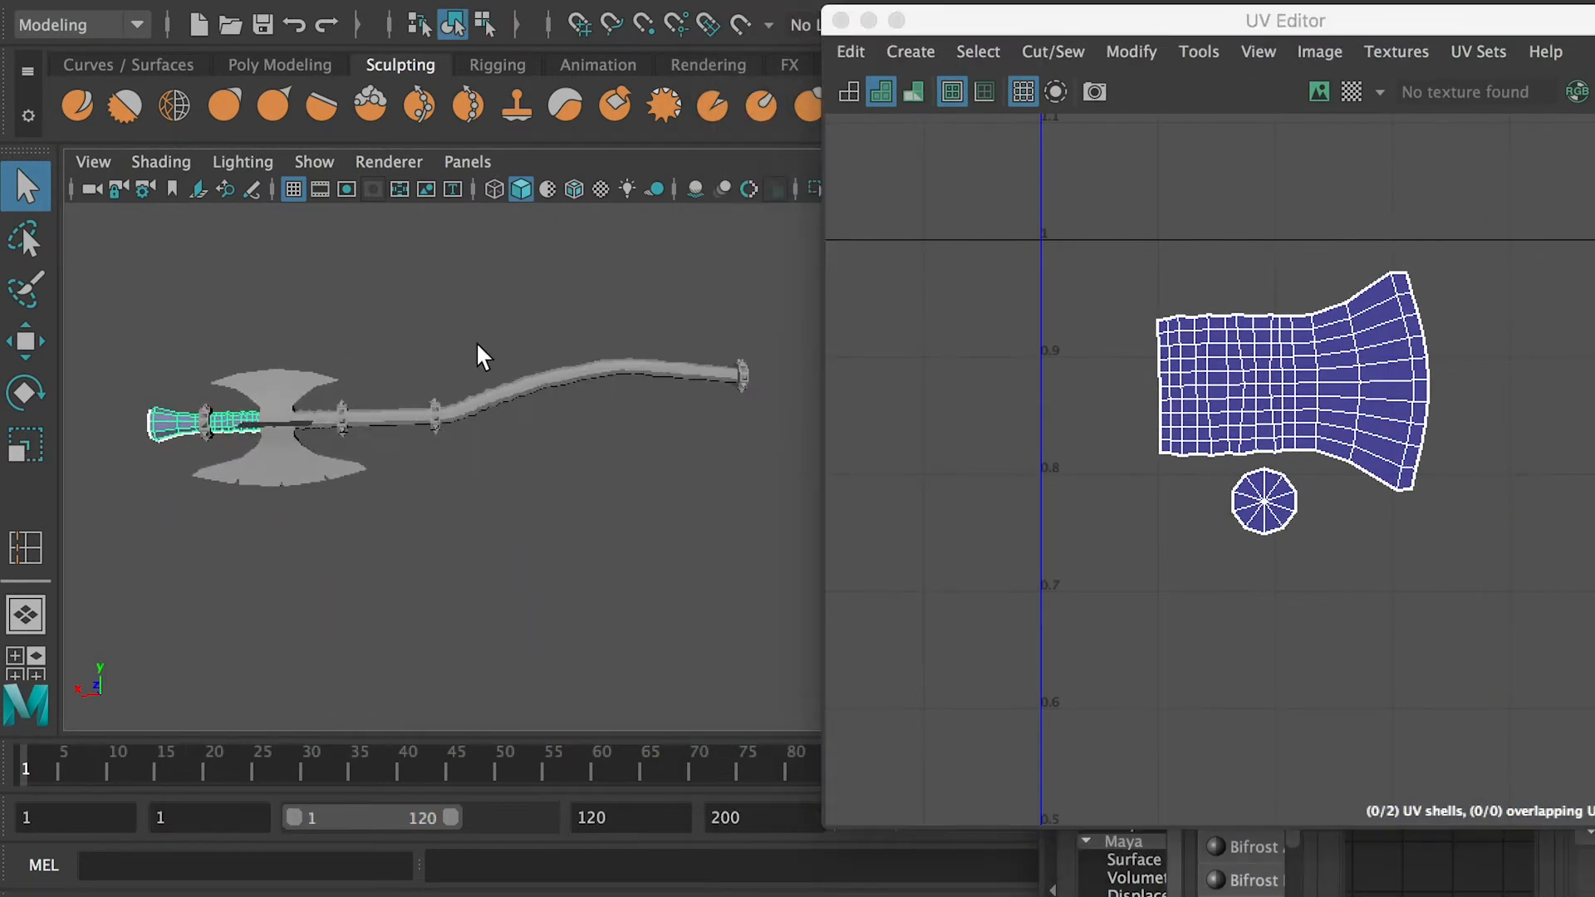
{"action": "left_click", "coordinate": [486, 402]}
{"action": "scroll", "coordinate": [494, 467], "scroll_direction": "up", "scroll_amount": 4}
{"action": "scroll", "coordinate": [502, 449], "scroll_direction": "up", "scroll_amount": 1}
{"action": "middle_click_drag", "start_coordinate": [505, 447], "coordinate": [715, 441], "text": "alt"}
{"action": "left_click", "coordinate": [178, 411]}
{"action": "middle_click_drag", "start_coordinate": [274, 419], "coordinate": [381, 424], "text": "alt"}
{"action": "key", "text": "super+s"}
Freeze the transformations of Blade, Handle, Top and Gear1 to Gear4, and delete their construction history
{"action": "left_click_drag", "start_coordinate": [203, 420], "coordinate": [954, 605], "text": "alt"}
{"action": "left_click", "coordinate": [934, 603]}
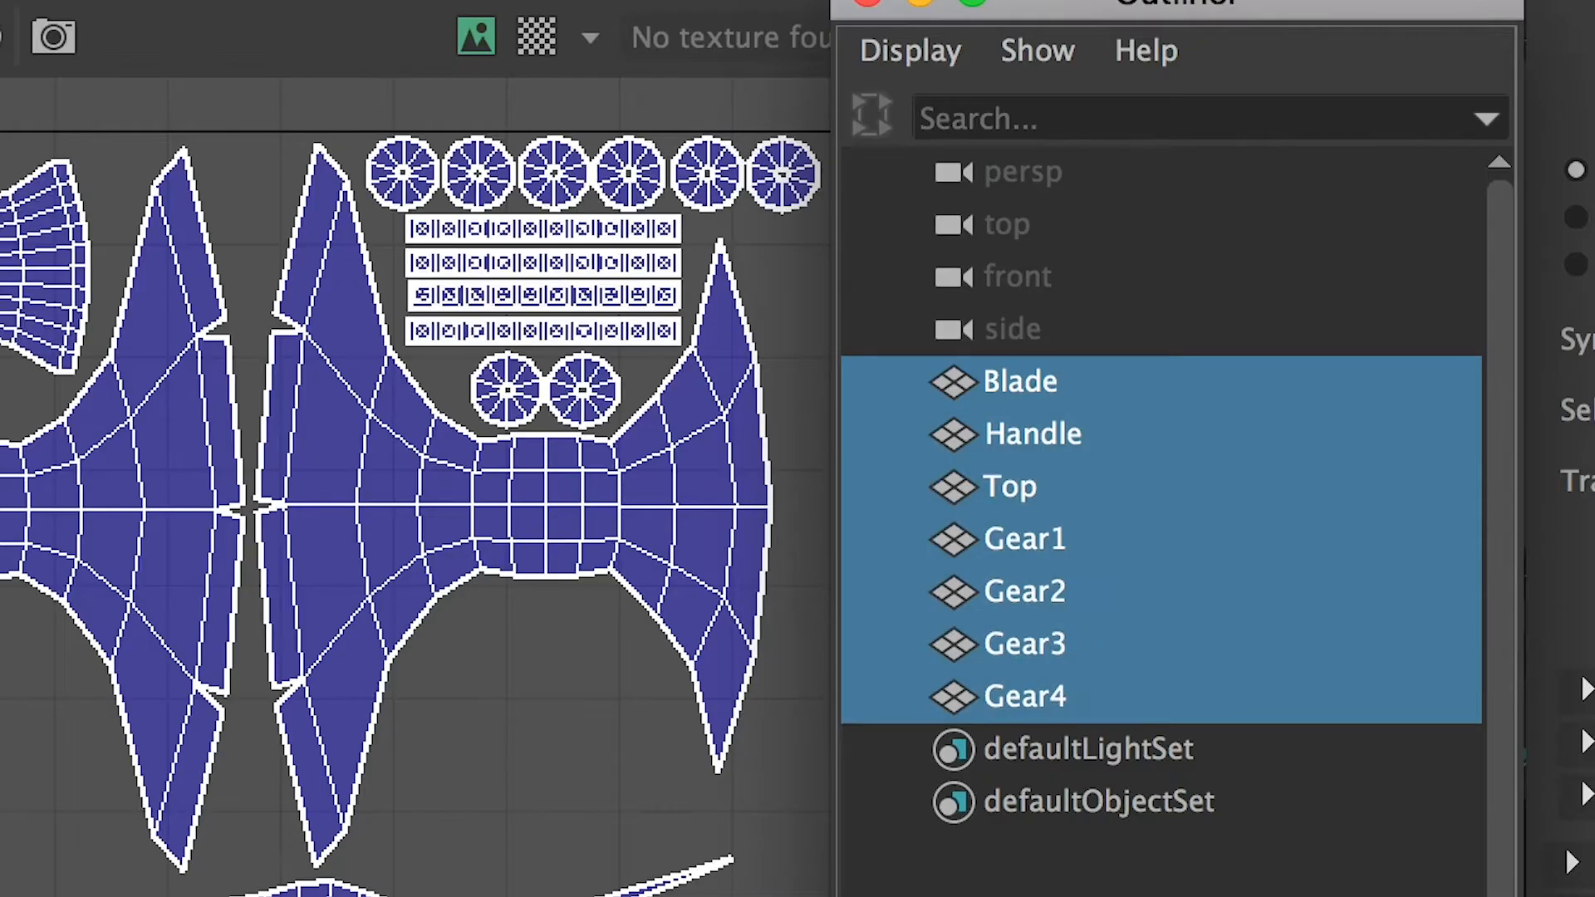
{"action": "left_click", "coordinate": [208, 8]}
{"action": "left_click", "coordinate": [655, 280]}
{"action": "left_click", "coordinate": [132, 19]}
{"action": "mouse_move", "coordinate": [499, 639]}
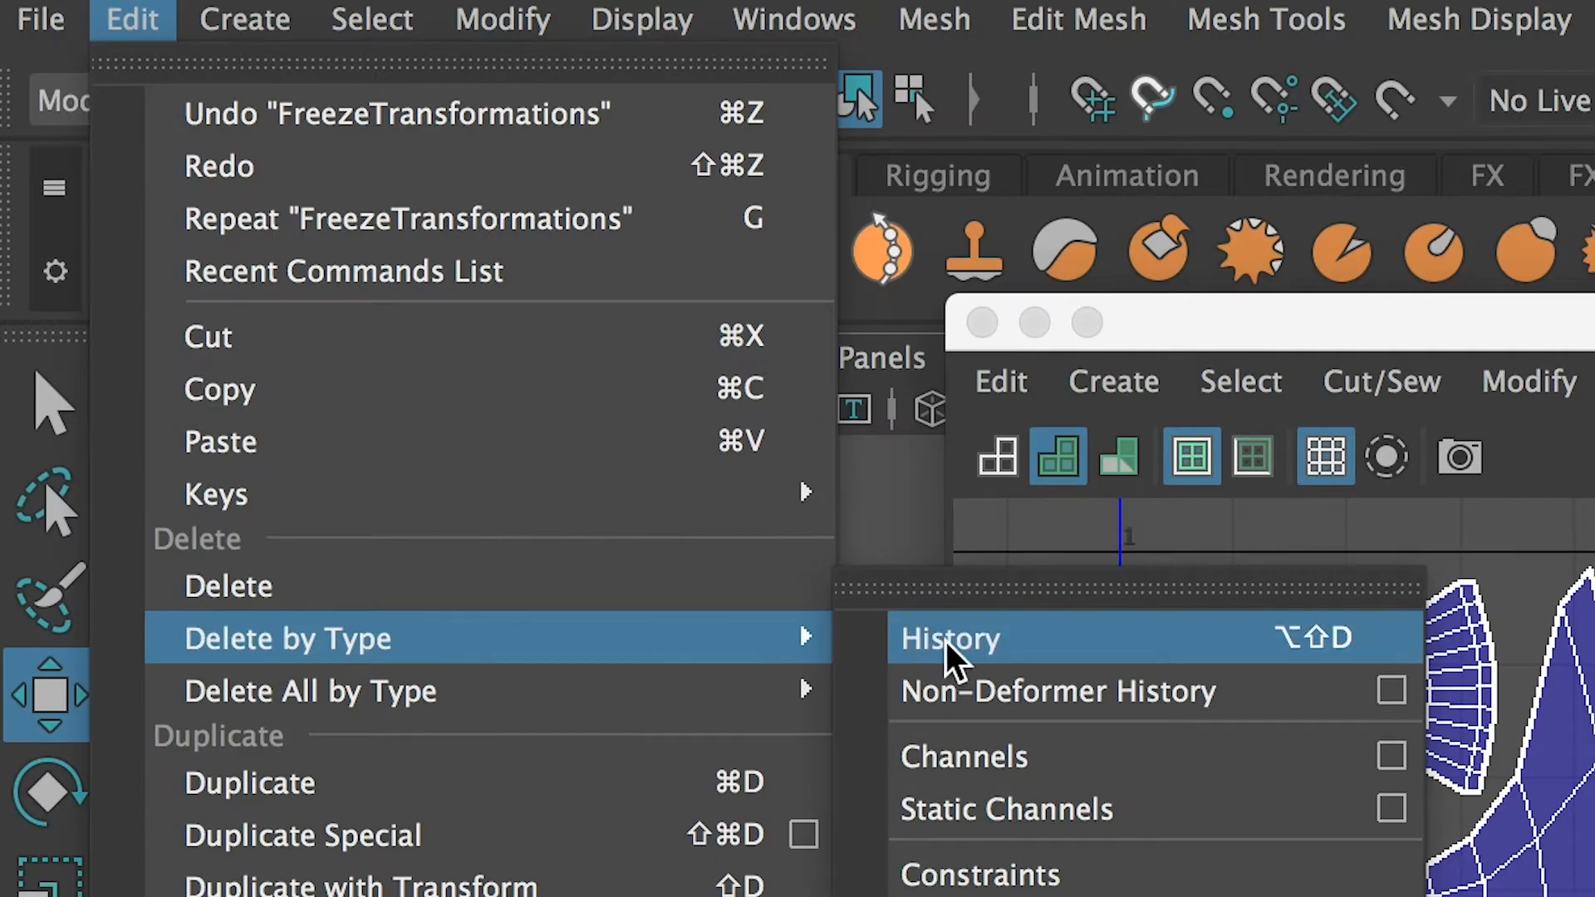
{"action": "left_click", "coordinate": [950, 645]}
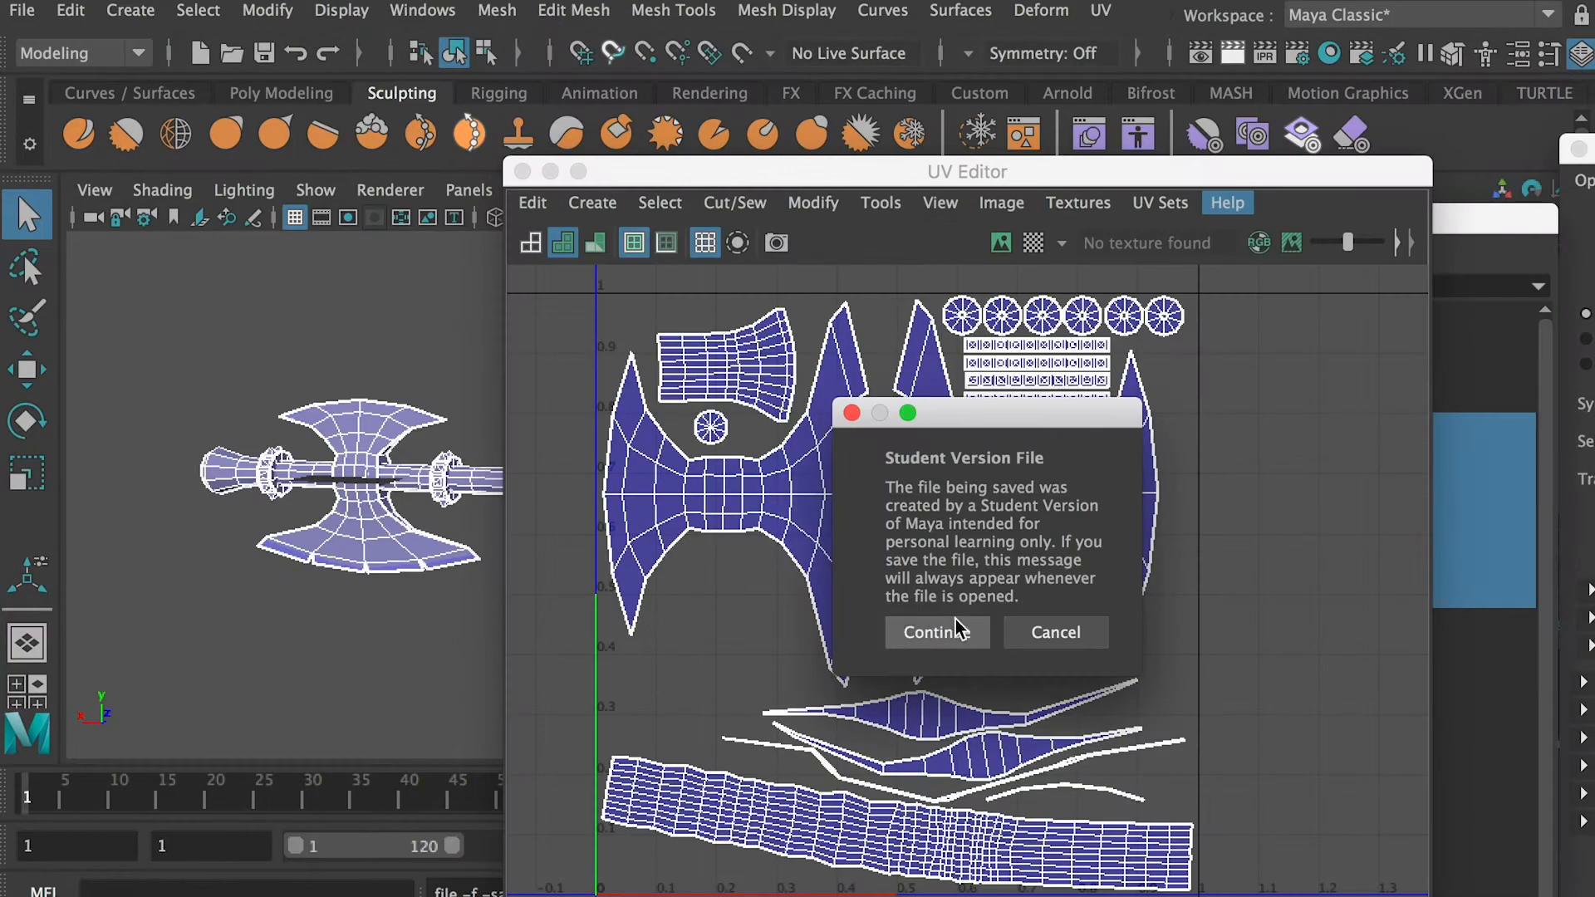
Save the scene as Axe-Step01BaseMesh.ma and open a copy of it renamed Axe-Step02PrepareForSculpt.ma
{"action": "left_click", "coordinate": [956, 621]}
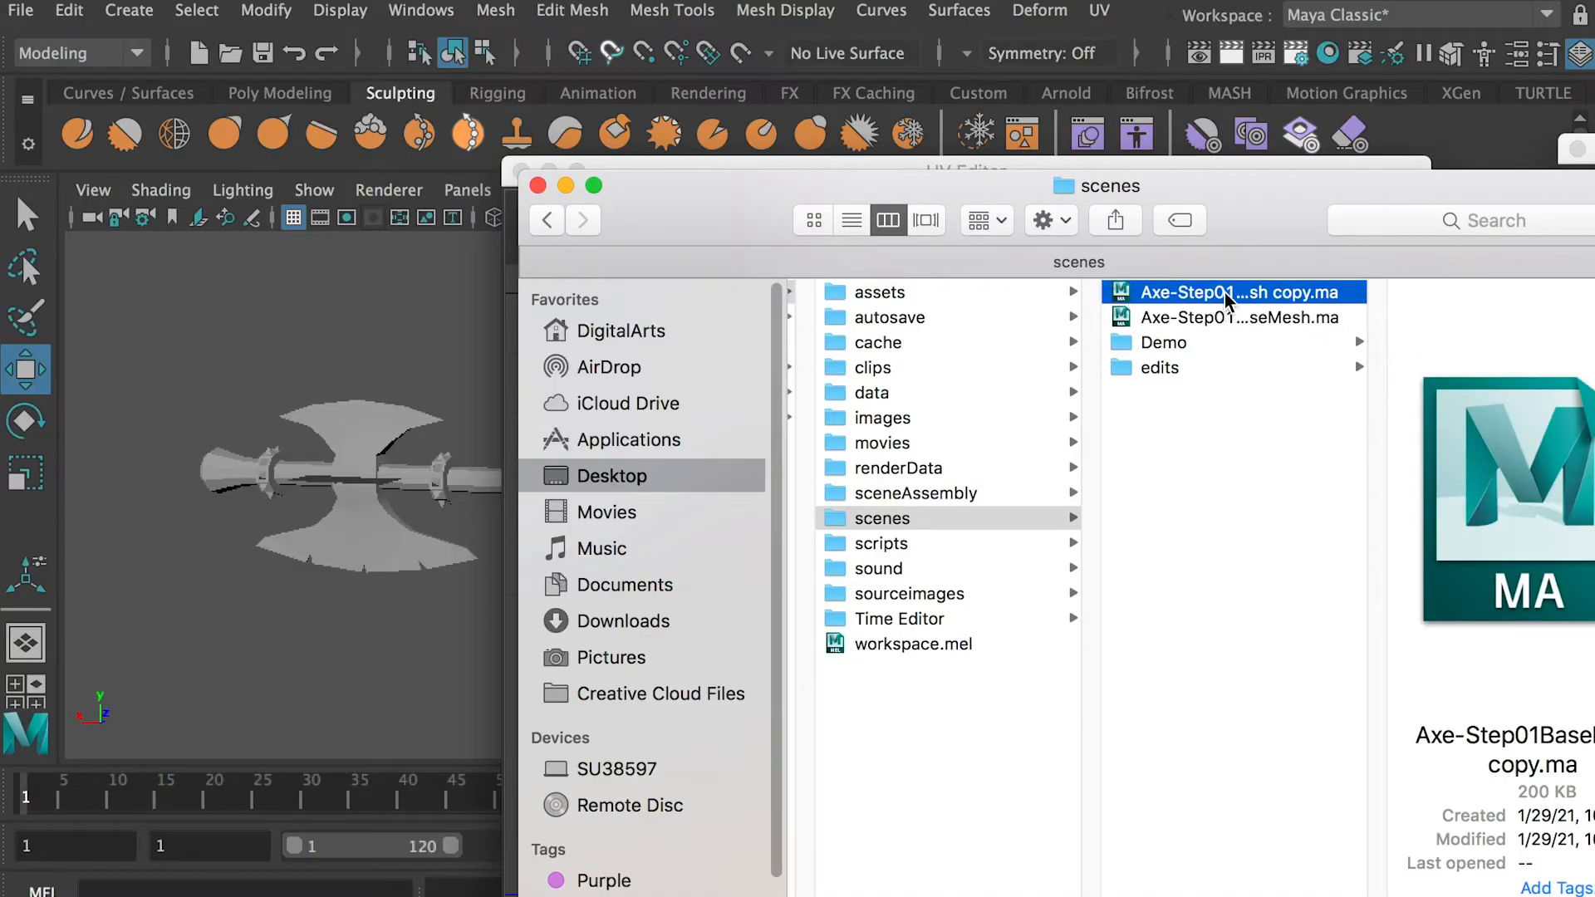
{"action": "key", "text": "Return"}
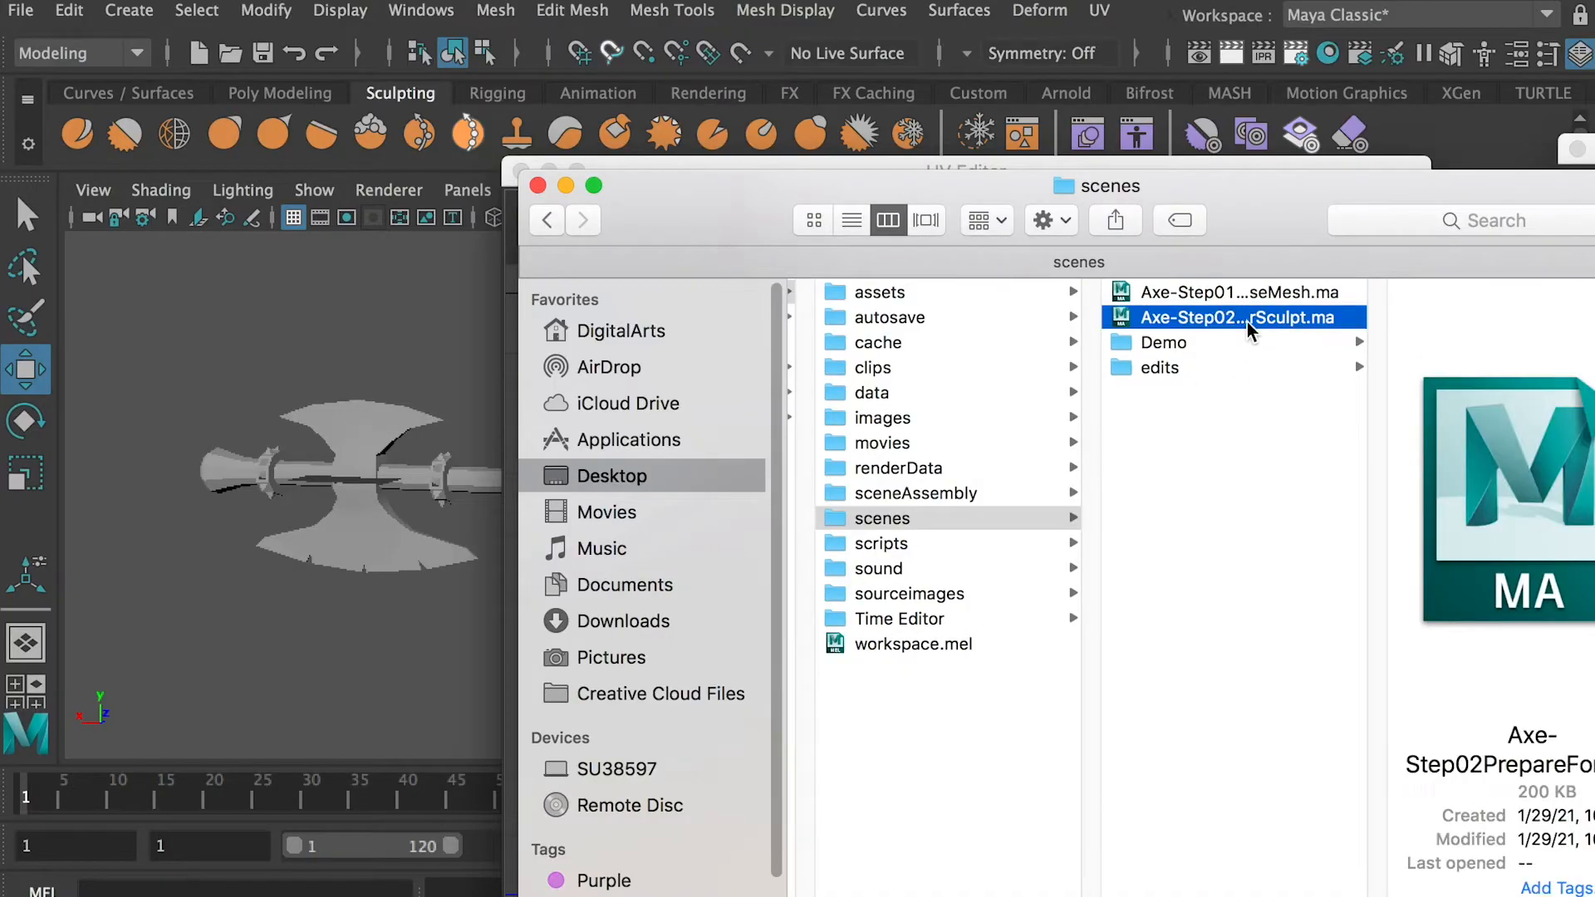
{"action": "double_click", "coordinate": [1246, 314]}
Smooth the Blade mesh with exponential Maya Catmull-Clark subdivision and check its denser mesh and UVs
{"action": "left_click", "coordinate": [375, 475]}
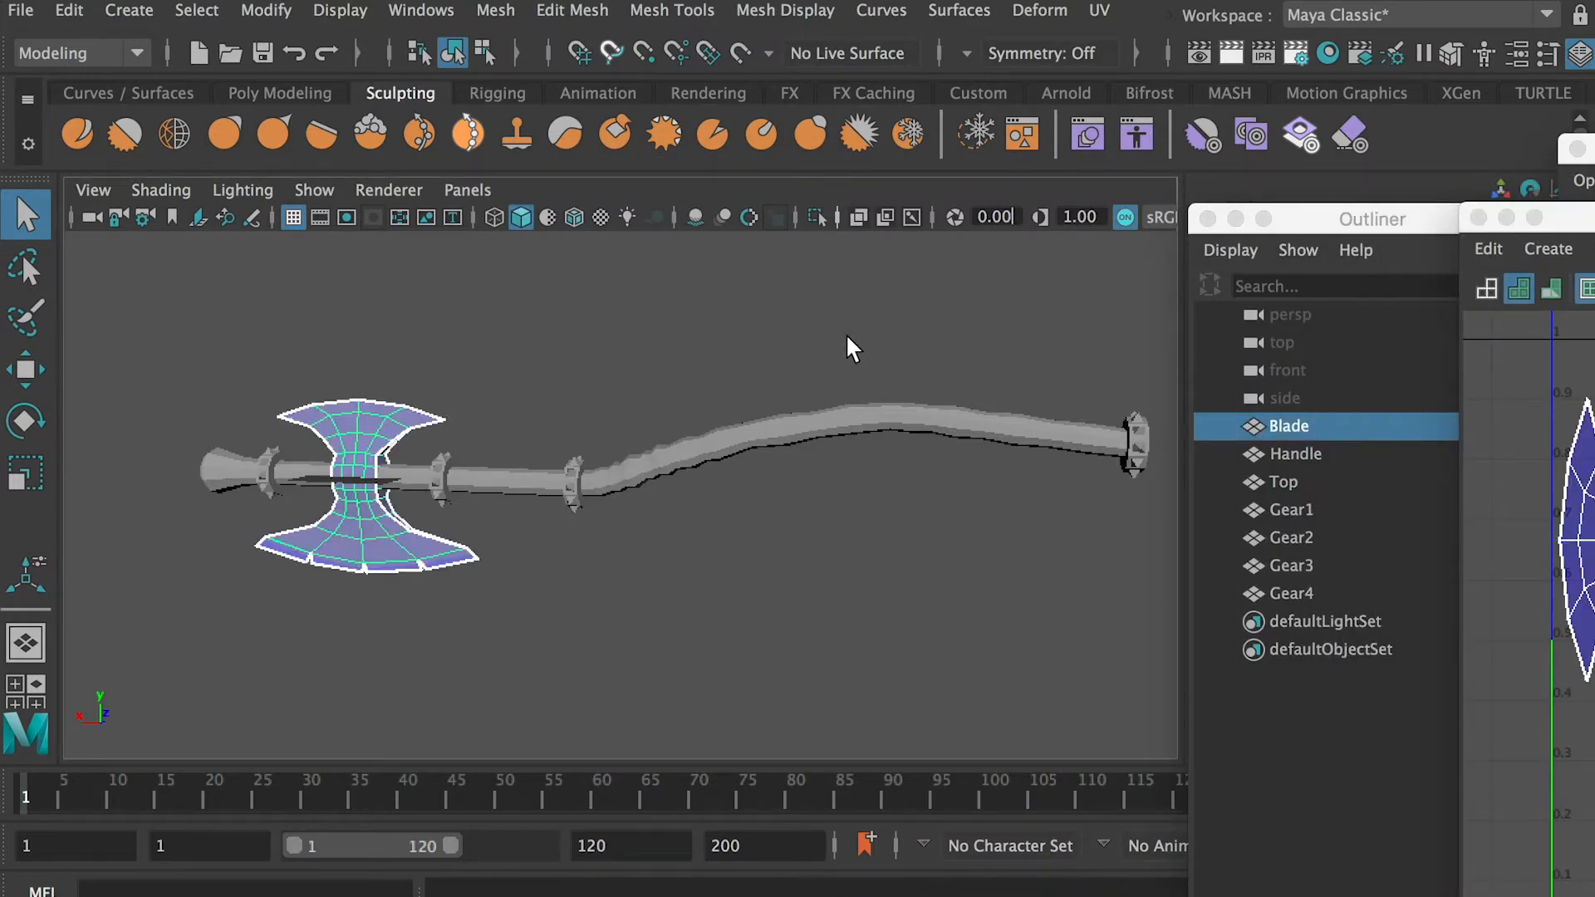
{"action": "left_click_drag", "start_coordinate": [1591, 220], "coordinate": [923, 219]}
{"action": "key", "text": "f"}
{"action": "left_click", "coordinate": [495, 10]}
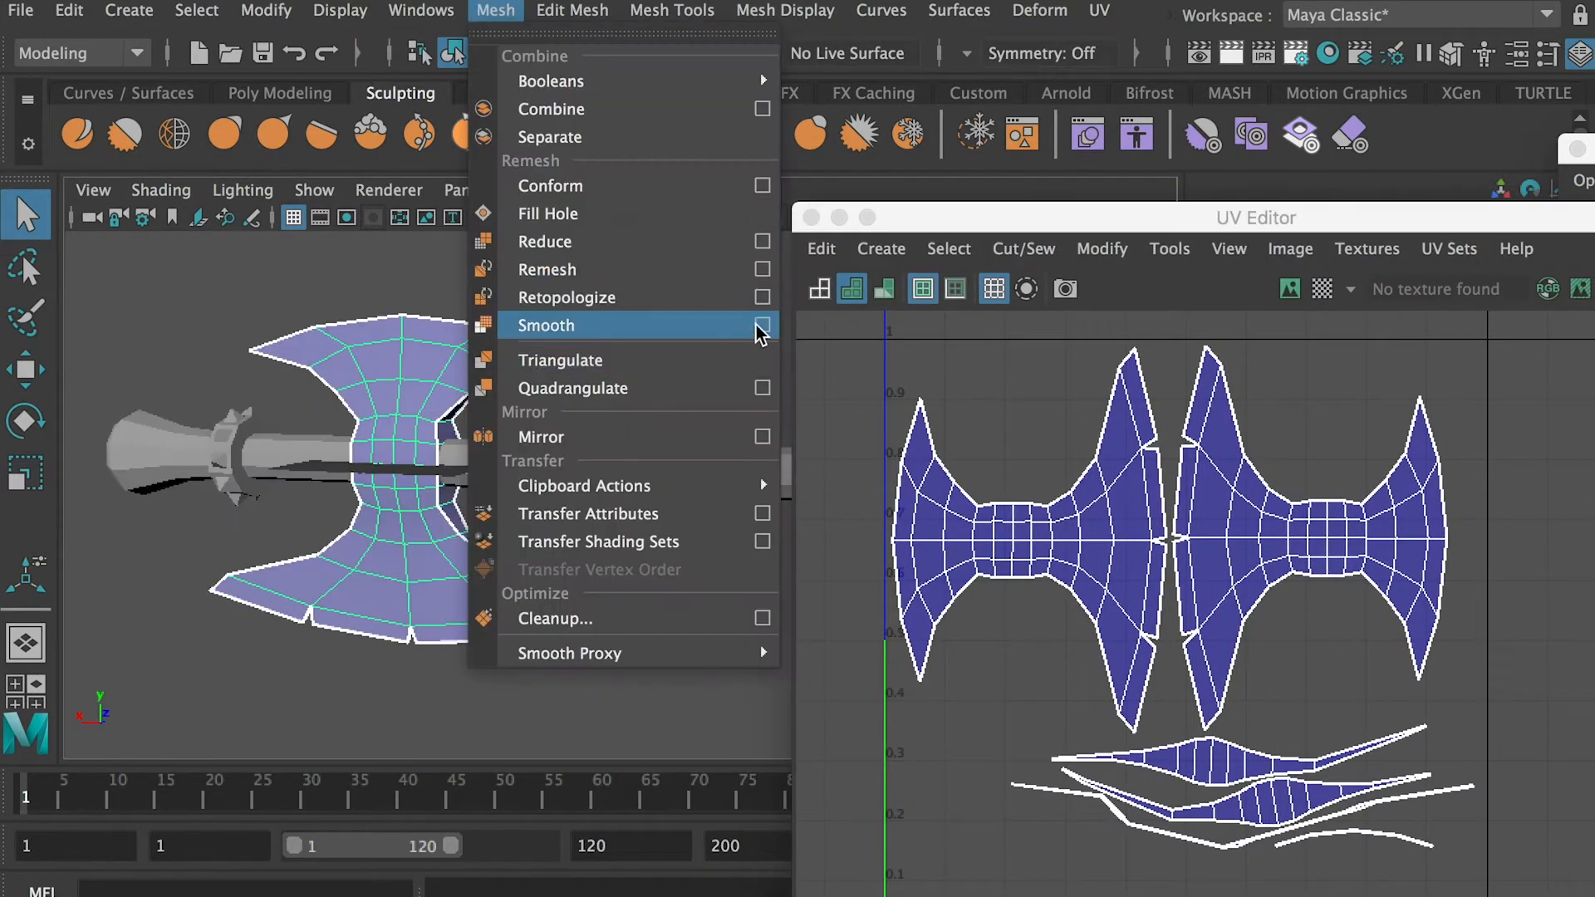
{"action": "left_click", "coordinate": [755, 330]}
{"action": "scroll", "coordinate": [1197, 333], "scroll_direction": "down", "scroll_amount": 2}
{"action": "left_click_drag", "start_coordinate": [1212, 362], "coordinate": [1196, 594]}
{"action": "scroll", "coordinate": [1194, 633], "scroll_direction": "up", "scroll_amount": 10}
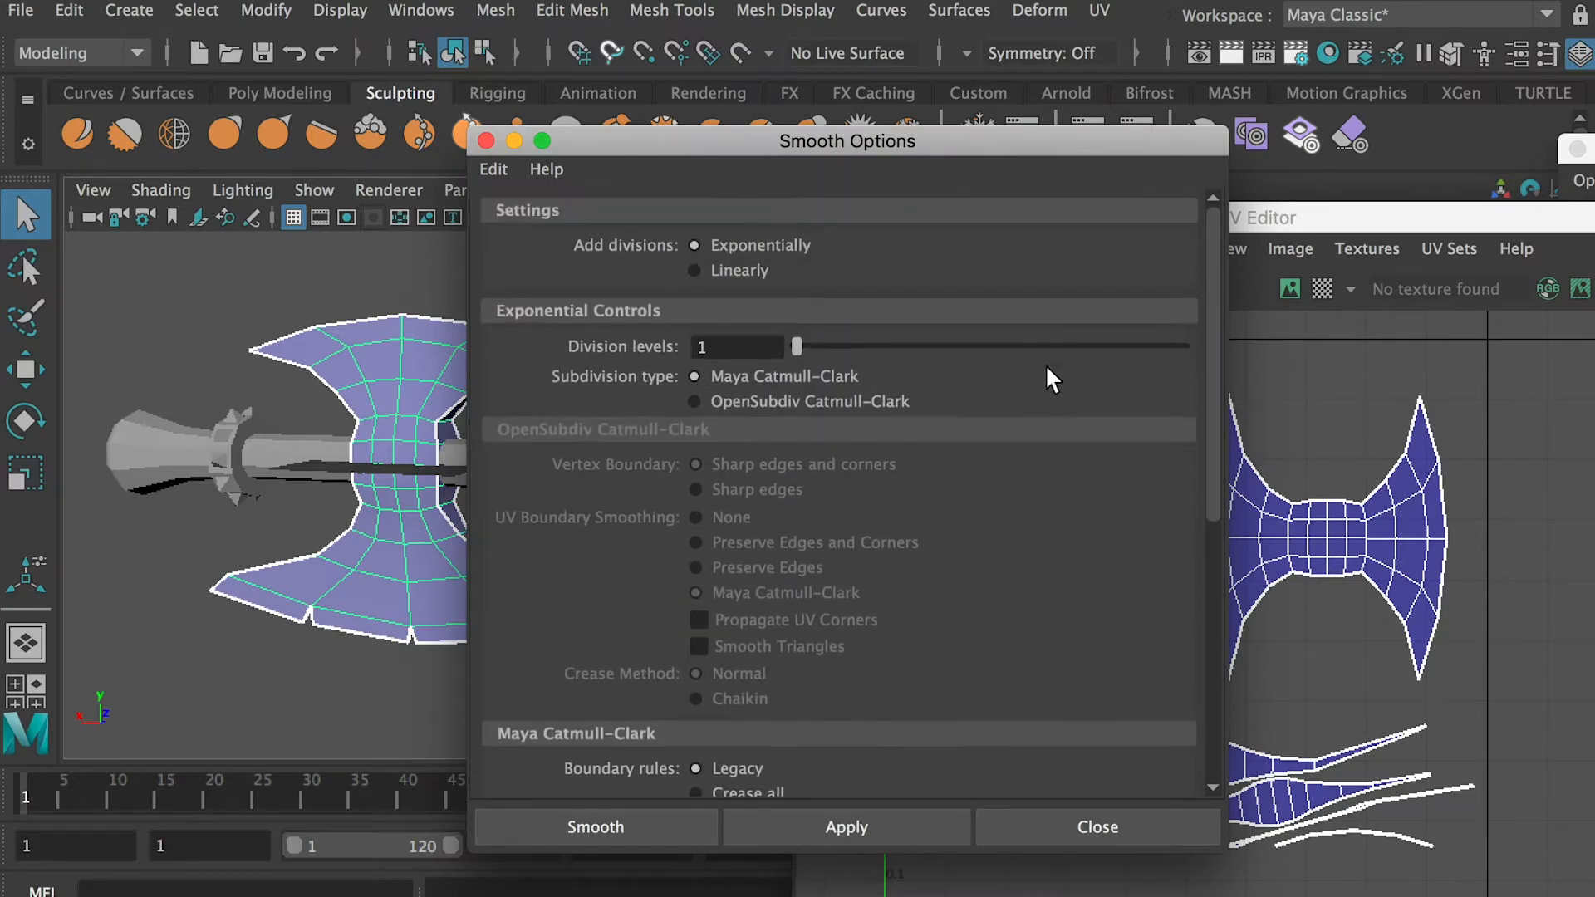
{"action": "left_click", "coordinate": [688, 829]}
{"action": "left_click_drag", "start_coordinate": [414, 521], "coordinate": [402, 427], "text": "alt"}
{"action": "left_click_drag", "start_coordinate": [481, 659], "coordinate": [468, 604], "text": "alt"}
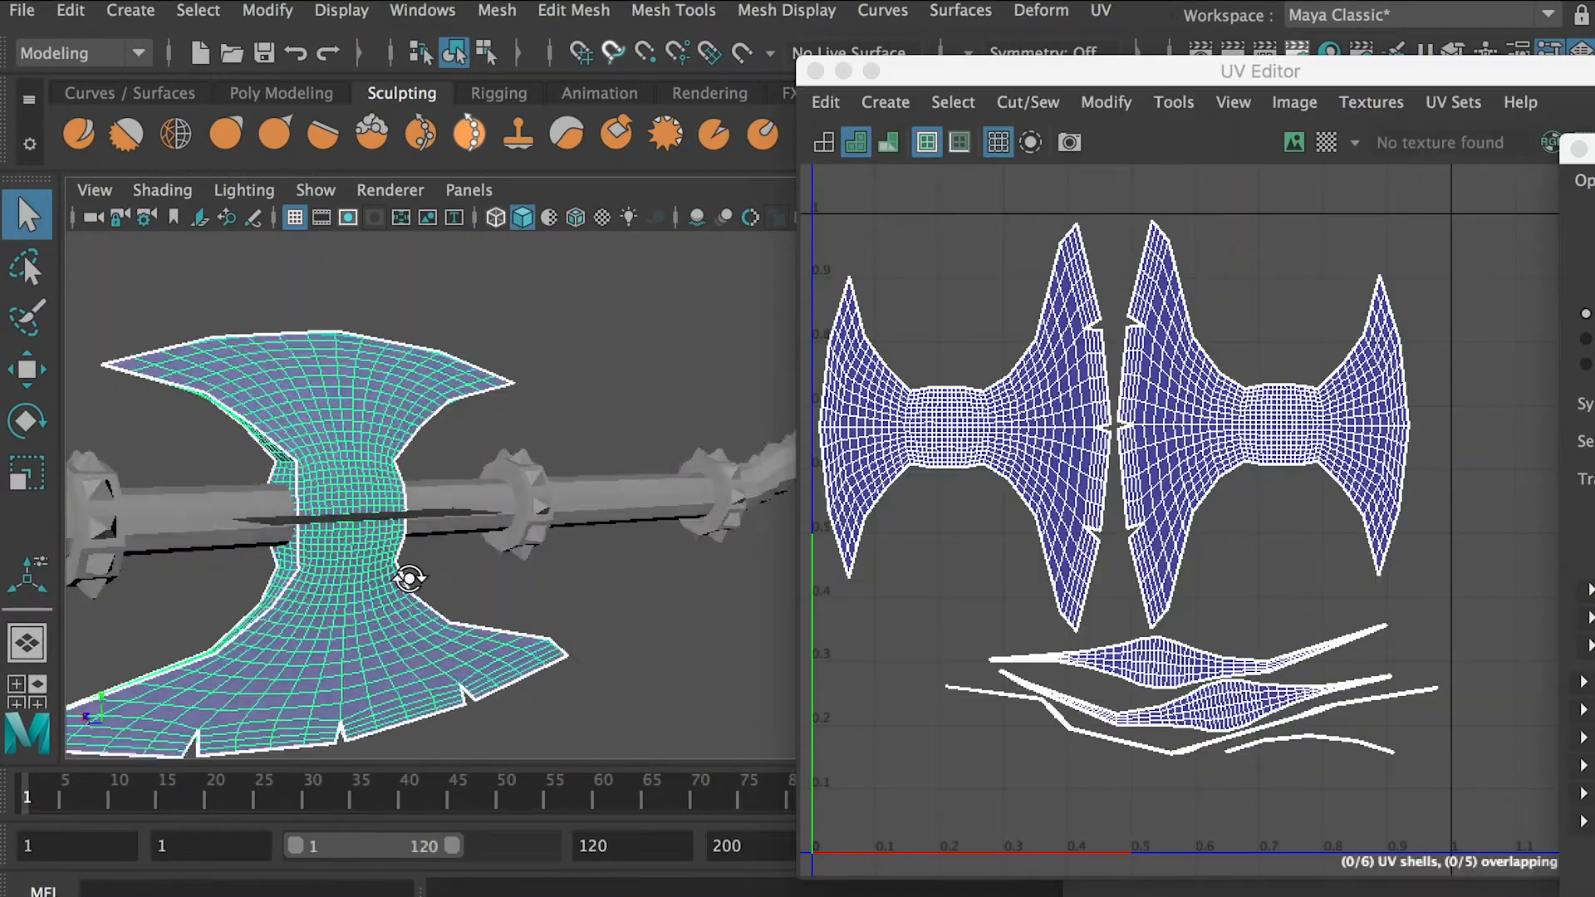
{"action": "scroll", "coordinate": [1109, 392], "scroll_direction": "up", "scroll_amount": 5}
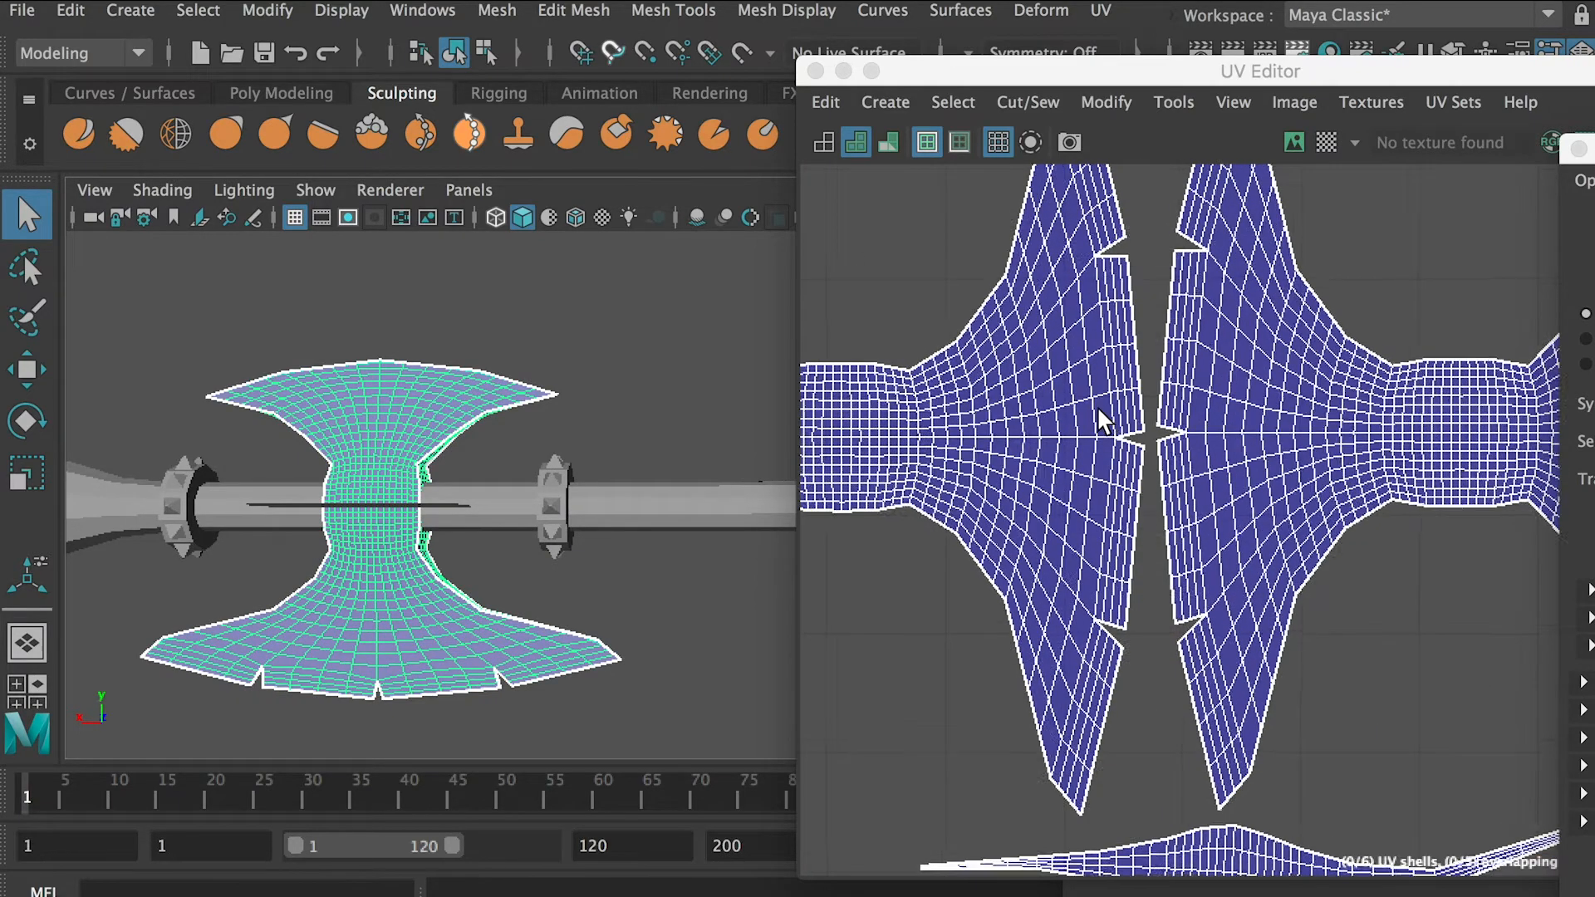
{"action": "scroll", "coordinate": [1100, 414], "scroll_direction": "down", "scroll_amount": 1}
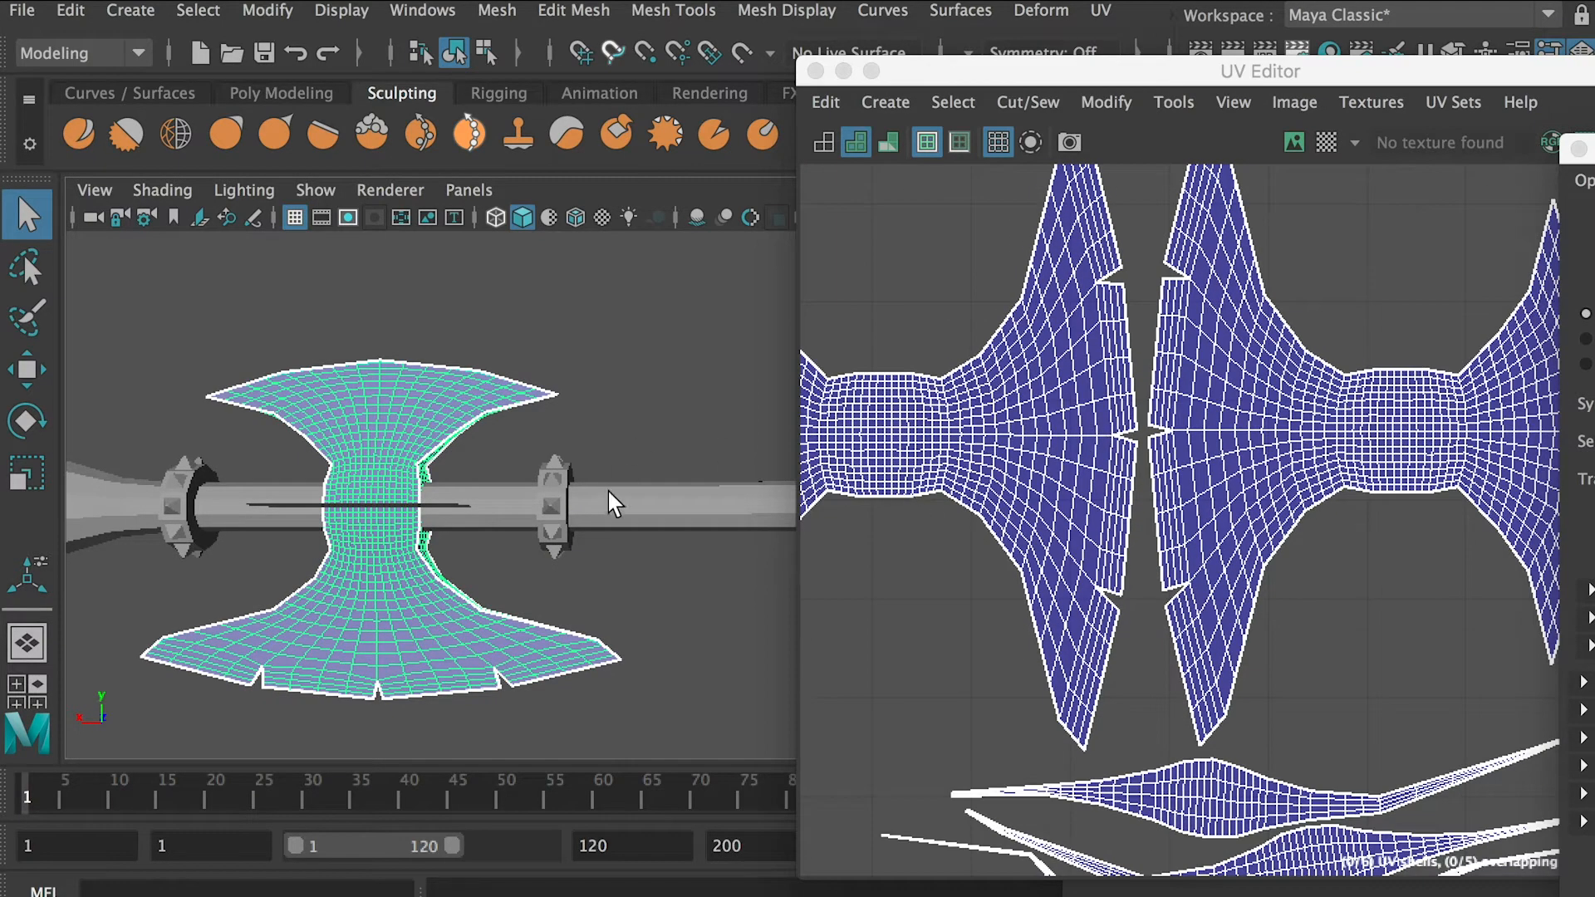
Smooth the flared pommel piece's mesh
{"action": "left_click", "coordinate": [524, 507]}
{"action": "key", "text": "f"}
{"action": "left_click", "coordinate": [496, 10]}
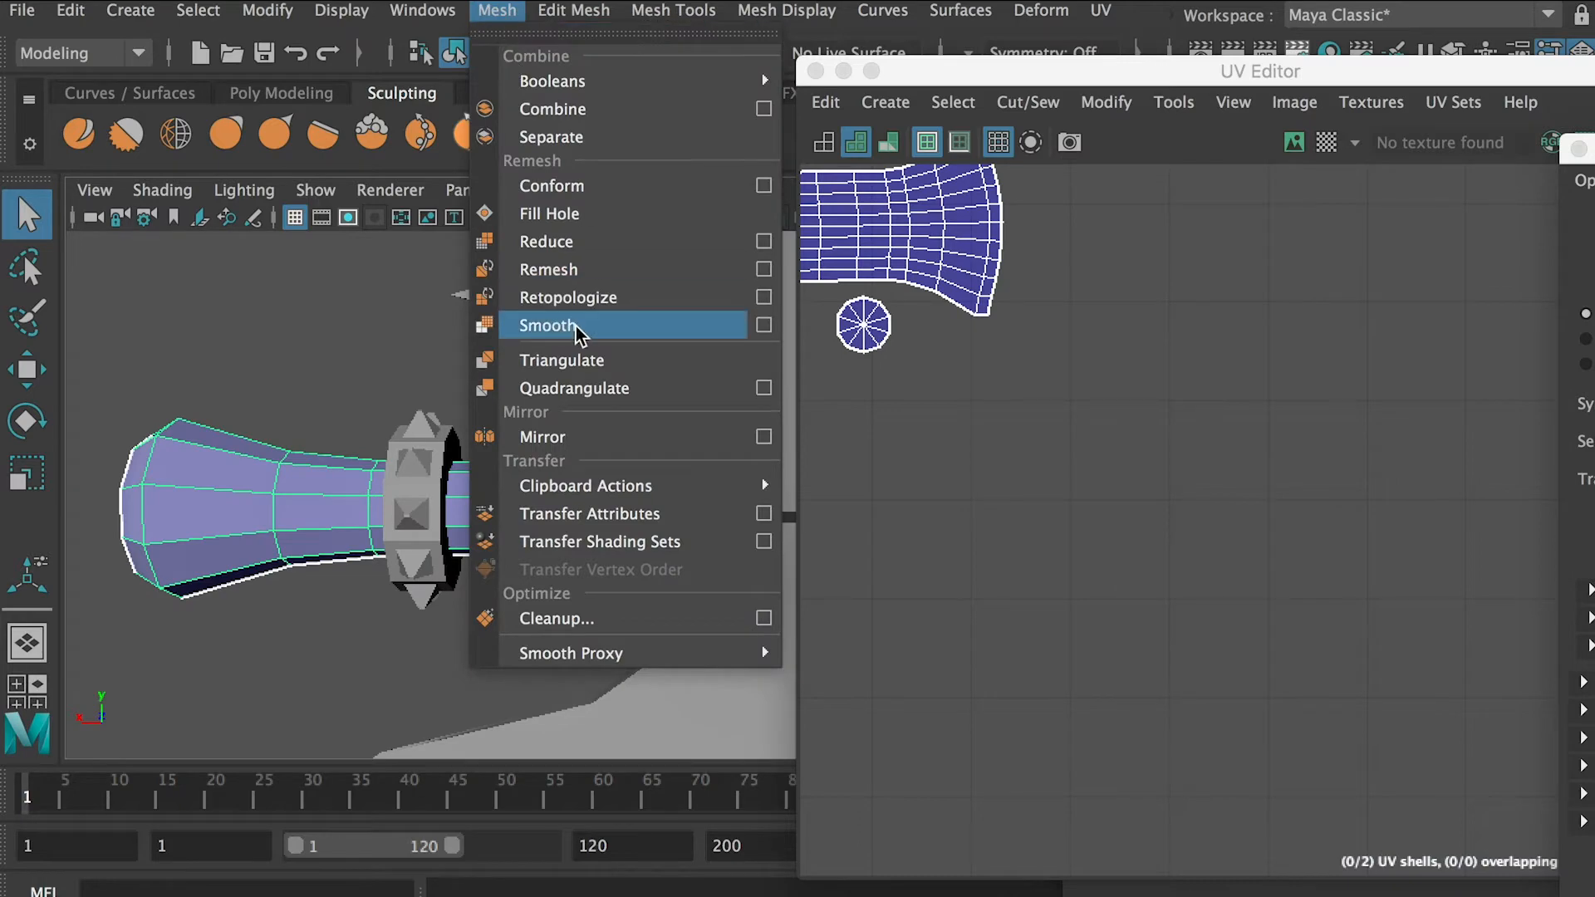
{"action": "left_click", "coordinate": [758, 324]}
{"action": "scroll", "coordinate": [773, 637], "scroll_direction": "down", "scroll_amount": 5}
{"action": "left_click", "coordinate": [848, 826]}
{"action": "left_click", "coordinate": [1044, 826]}
Try to smooth the spiked collar Gear1 next to the flared pommel
{"action": "left_click_drag", "start_coordinate": [581, 531], "coordinate": [277, 485], "text": "alt"}
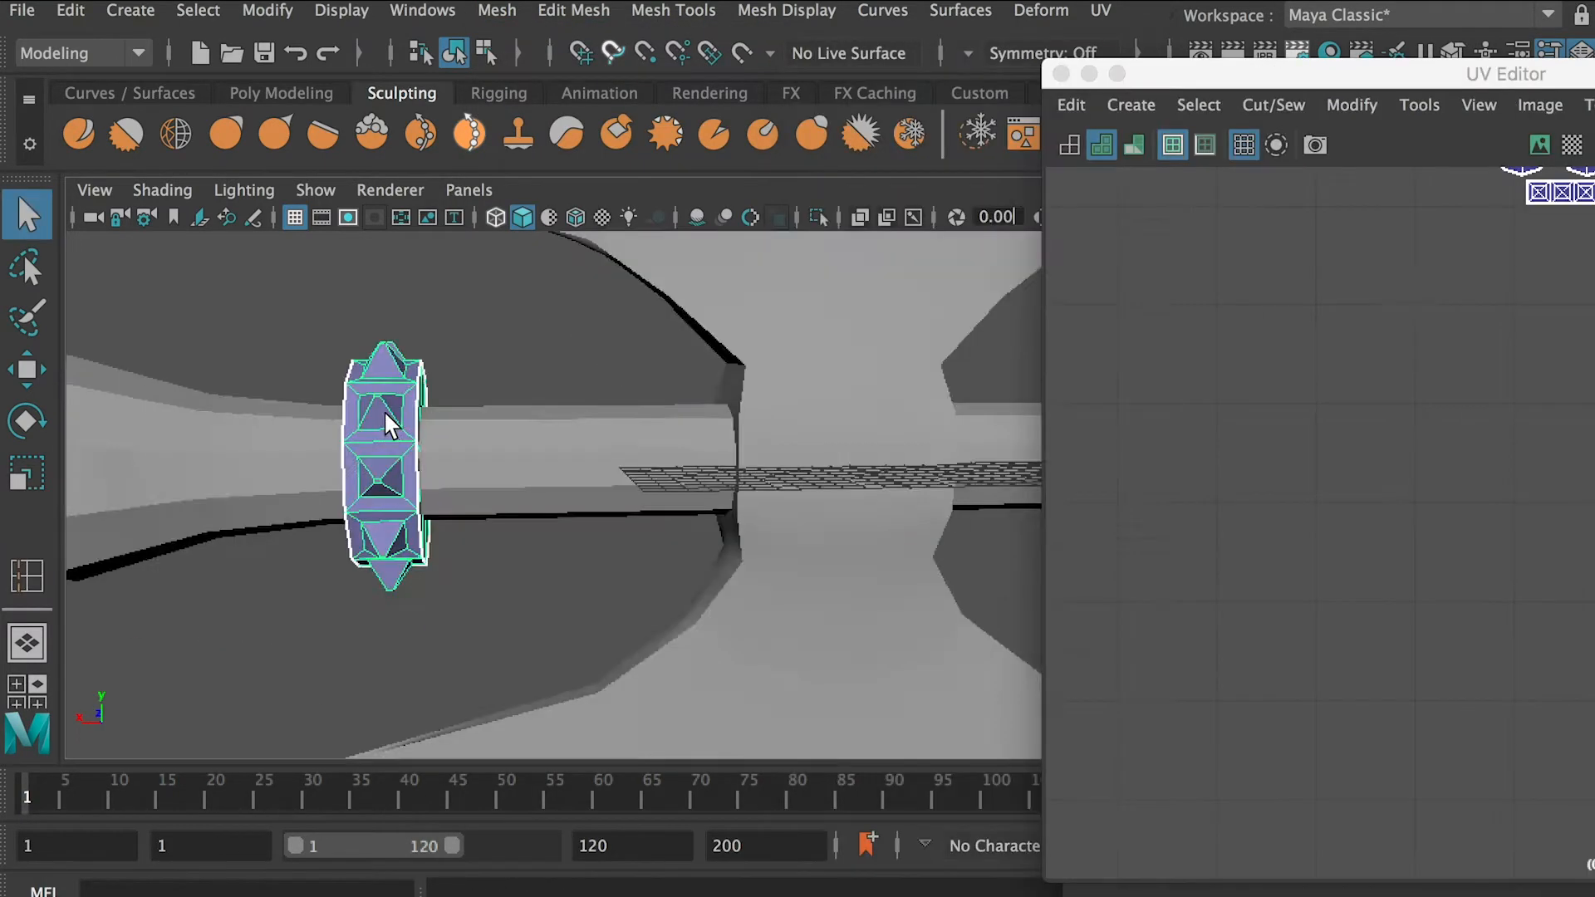
{"action": "left_click_drag", "start_coordinate": [384, 410], "coordinate": [587, 427], "text": "alt"}
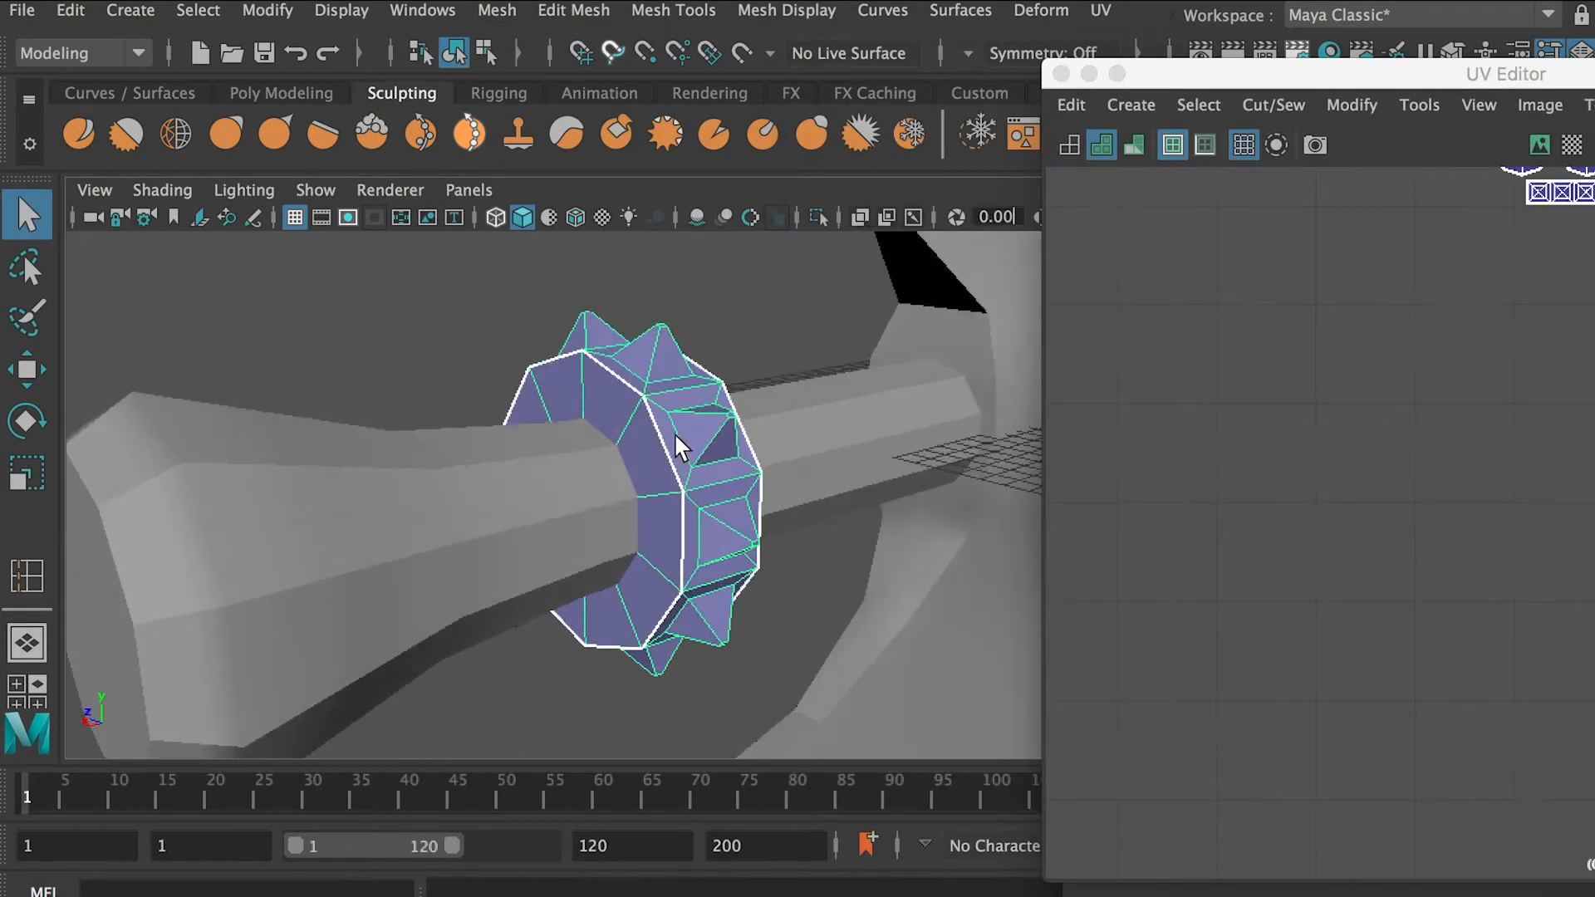
{"action": "left_click", "coordinate": [498, 10]}
{"action": "left_click", "coordinate": [758, 323]}
{"action": "scroll", "coordinate": [786, 531], "scroll_direction": "down", "scroll_amount": 5}
{"action": "scroll", "coordinate": [786, 531], "scroll_direction": "up", "scroll_amount": 5}
{"action": "left_click", "coordinate": [841, 818]}
{"action": "left_click", "coordinate": [1038, 826]}
{"action": "scroll", "coordinate": [710, 482], "scroll_direction": "up", "scroll_amount": 5}
{"action": "left_click_drag", "start_coordinate": [705, 532], "coordinate": [569, 341], "text": "alt"}
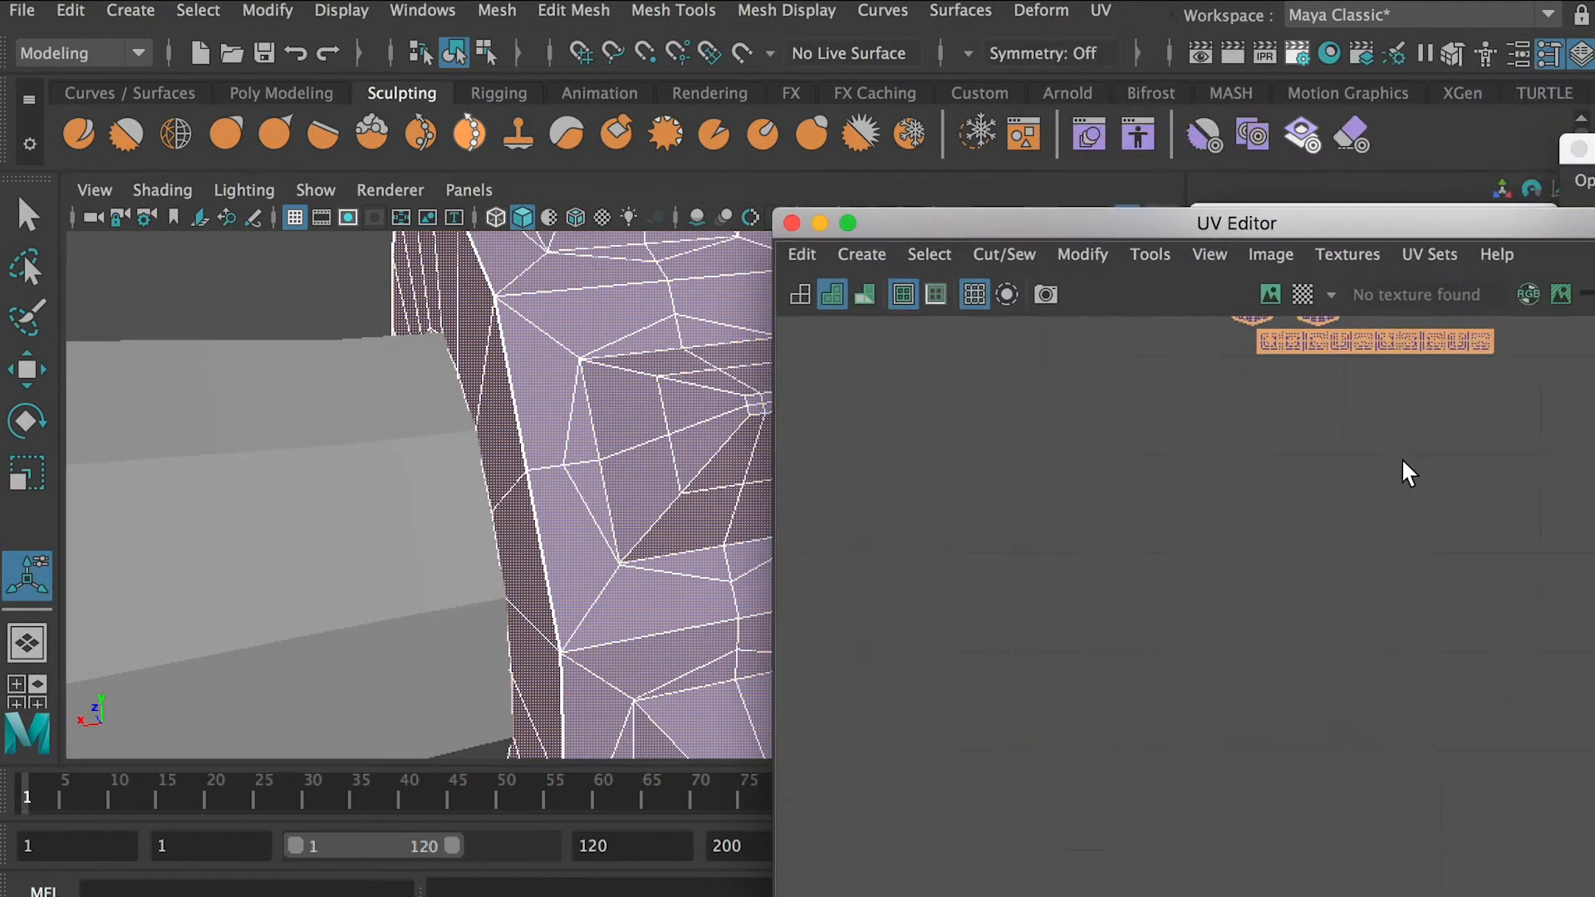
Examine the topology and UVs around Gear1's spikes, and undo the smoothing
{"action": "scroll", "coordinate": [1188, 445], "scroll_direction": "up", "scroll_amount": 5}
{"action": "scroll", "coordinate": [837, 541], "scroll_direction": "up", "scroll_amount": 3}
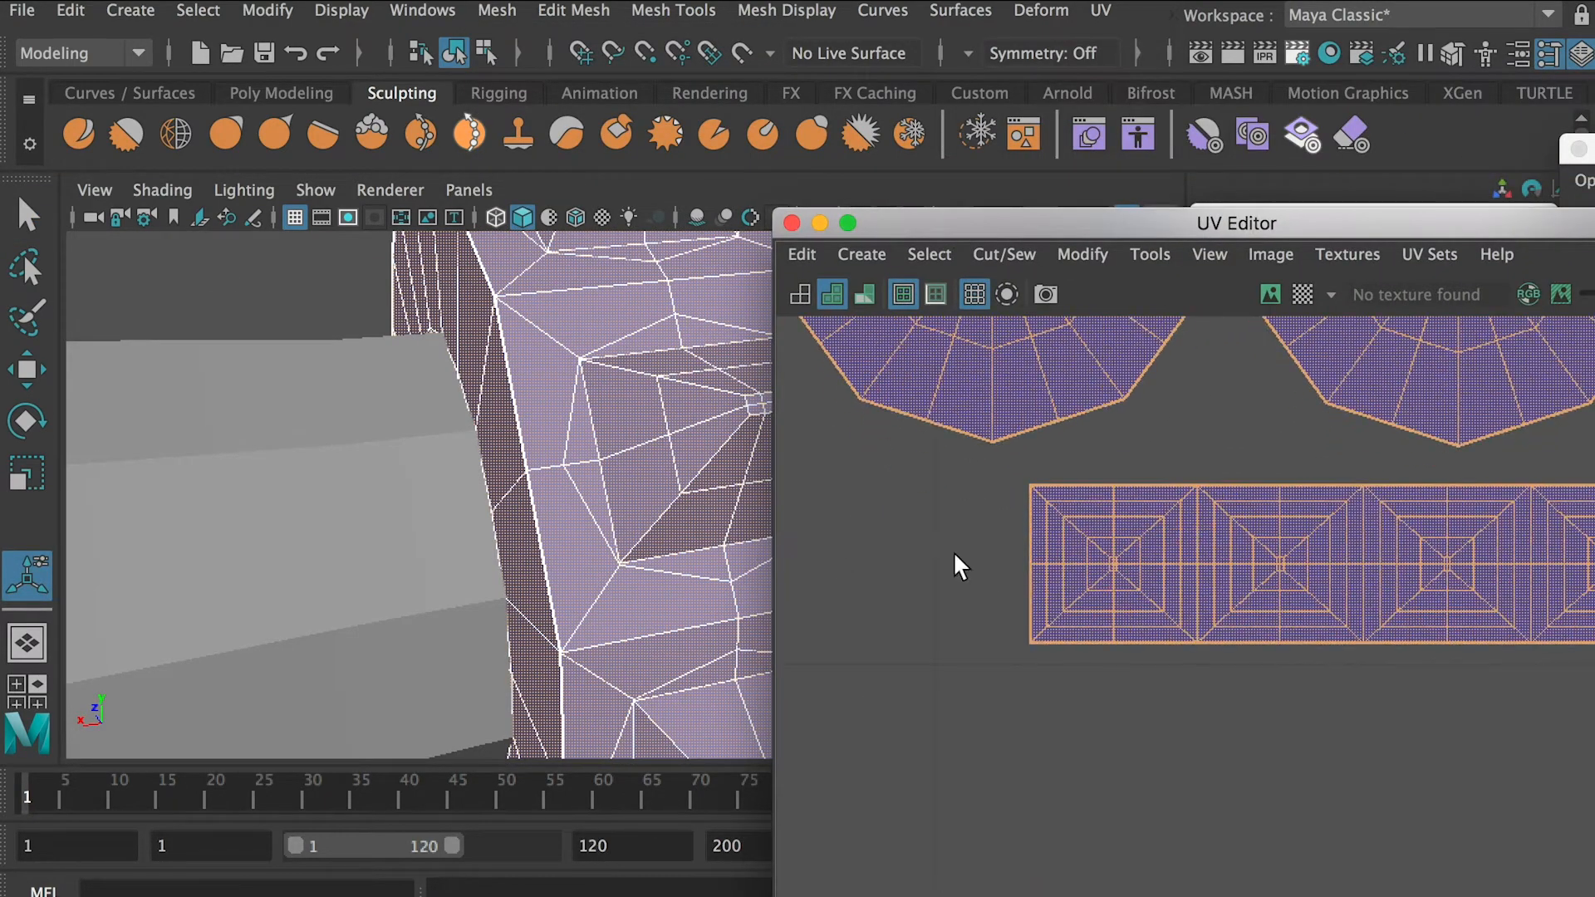
{"action": "left_click", "coordinate": [1502, 675]}
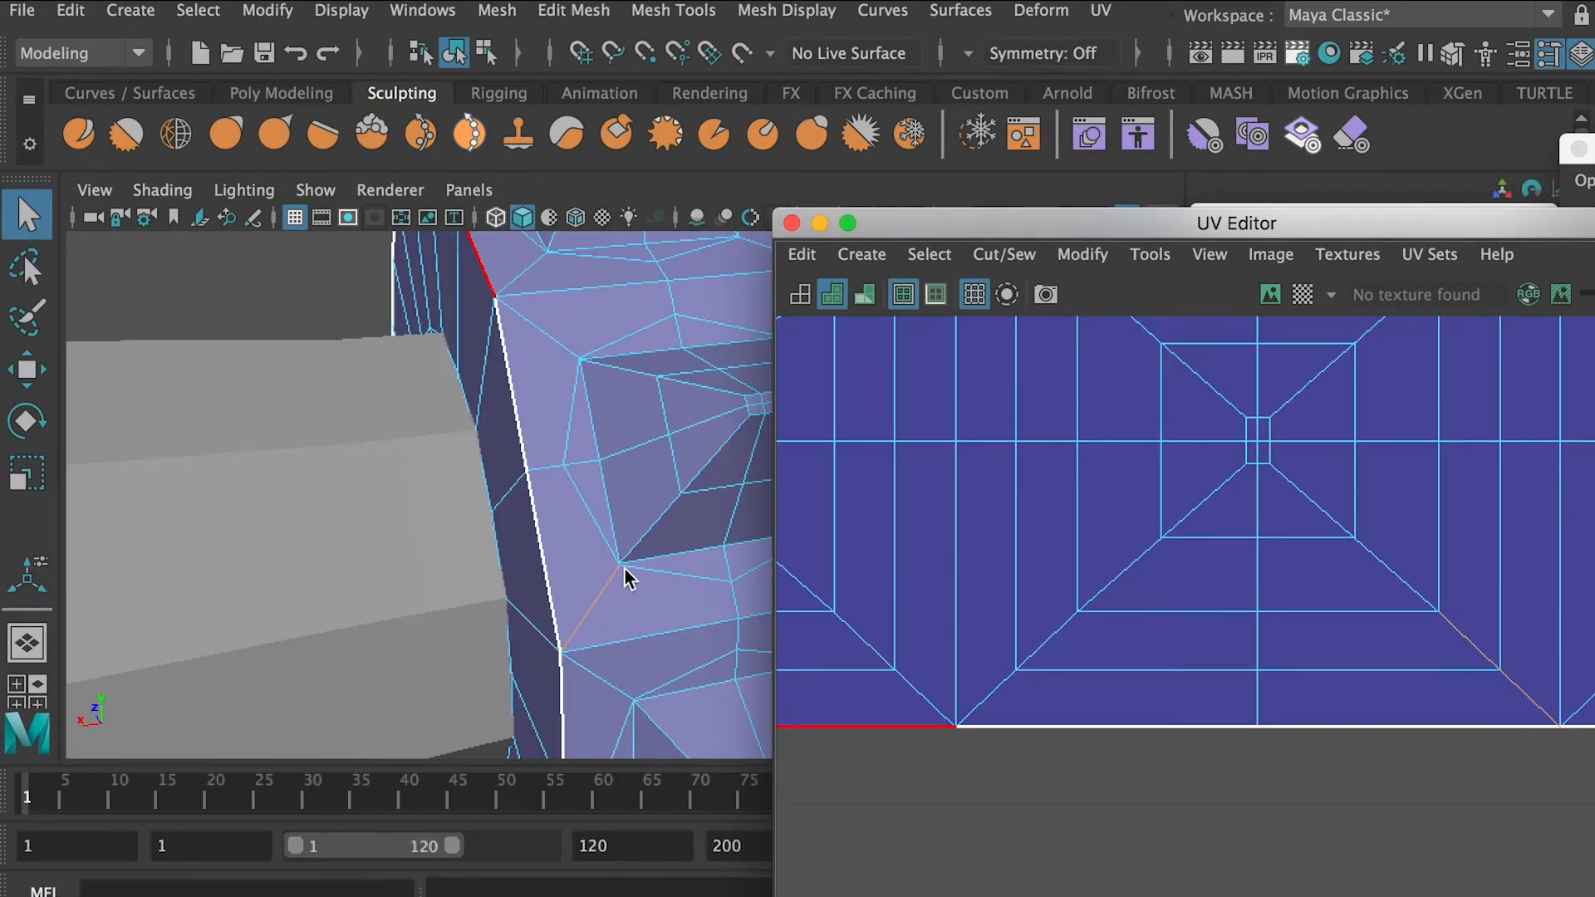
{"action": "scroll", "coordinate": [1155, 499], "scroll_direction": "down", "scroll_amount": 5}
{"action": "right_click_drag", "start_coordinate": [571, 336], "coordinate": [630, 314]}
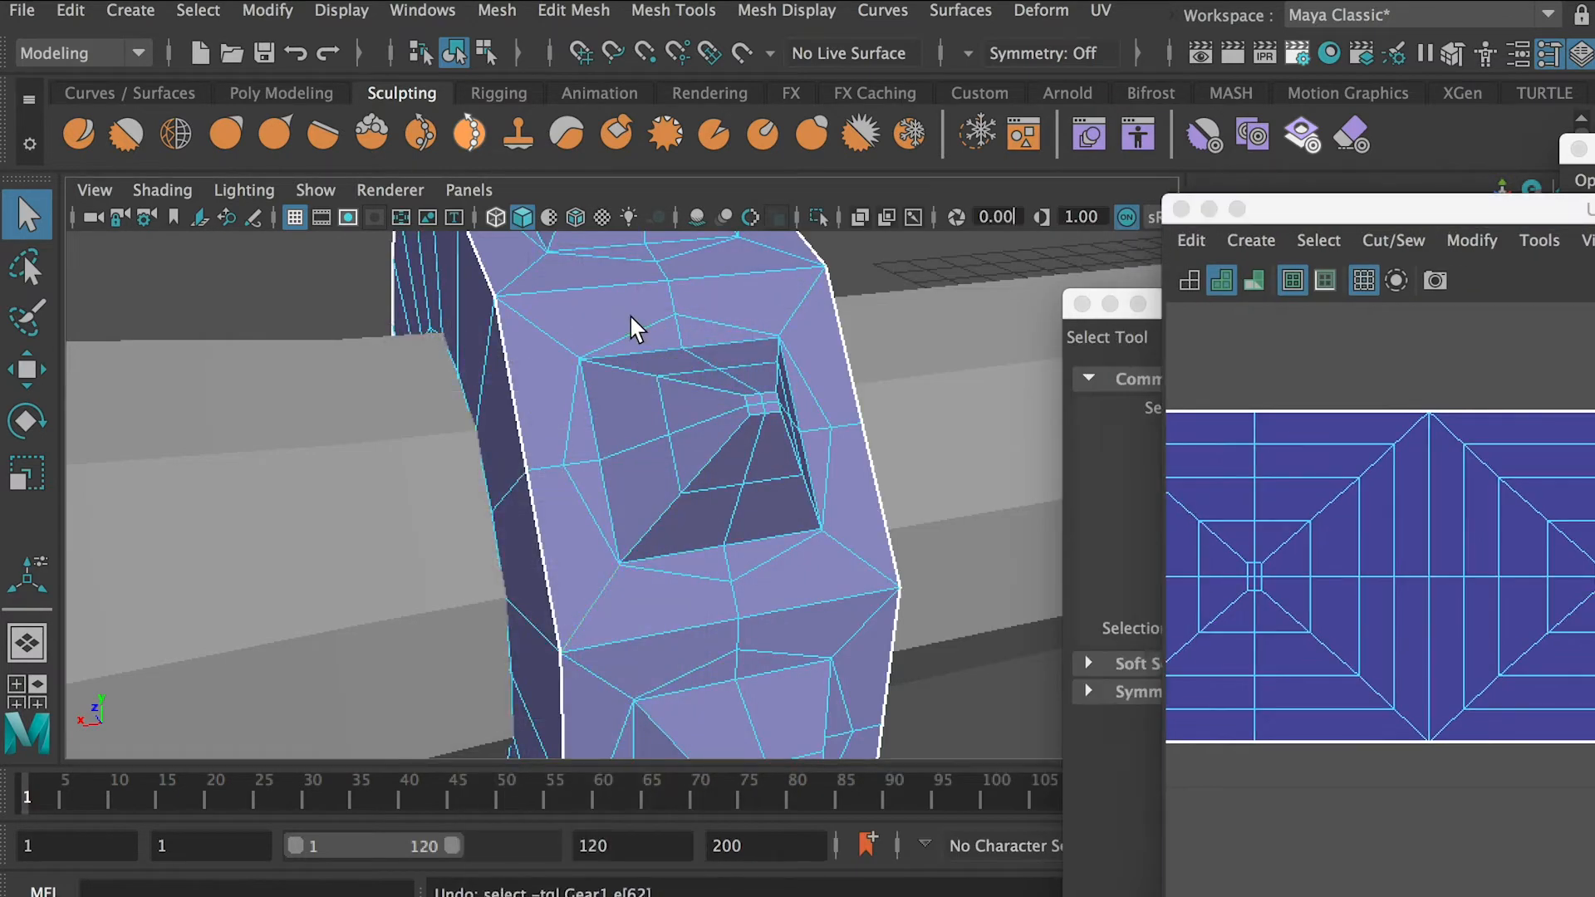
{"action": "key", "text": "super+z"}
{"action": "key", "text": "super+z"}
{"action": "key", "text": "super+z"}
Insert edge loops around Gear1's side ring and across its spiked outer faces
{"action": "scroll", "coordinate": [641, 383], "scroll_direction": "down", "scroll_amount": 4}
{"action": "left_click_drag", "start_coordinate": [641, 383], "coordinate": [611, 386], "text": "alt"}
{"action": "right_click_drag", "start_coordinate": [609, 378], "coordinate": [544, 415], "text": "shift"}
{"action": "scroll", "coordinate": [615, 390], "scroll_direction": "up", "scroll_amount": 4}
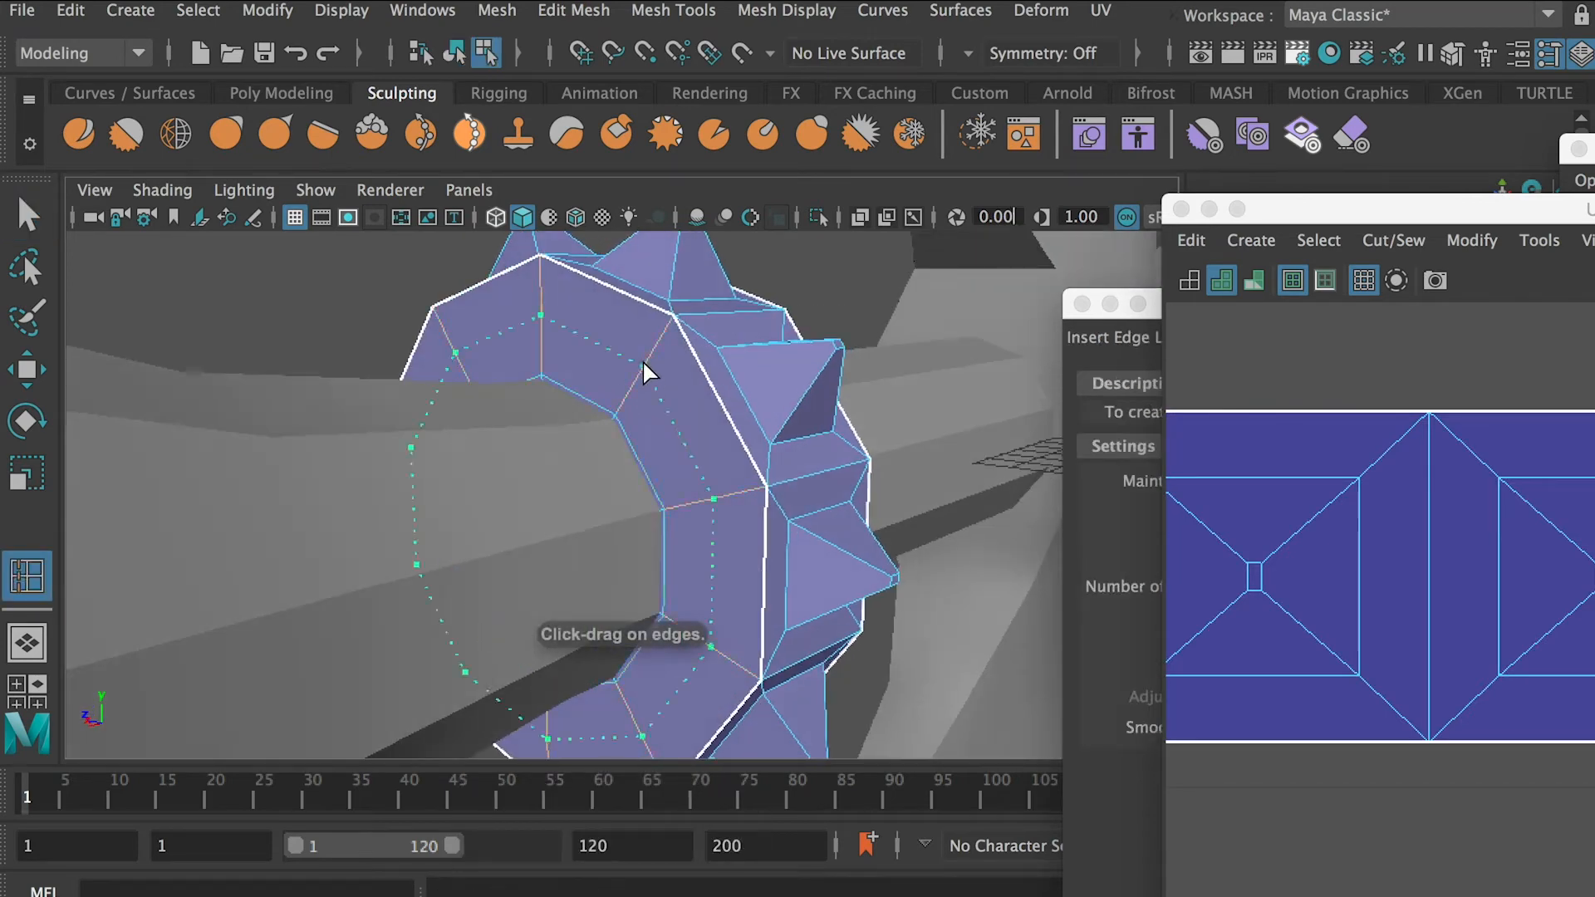
{"action": "left_click_drag", "start_coordinate": [735, 450], "coordinate": [599, 528], "text": "alt"}
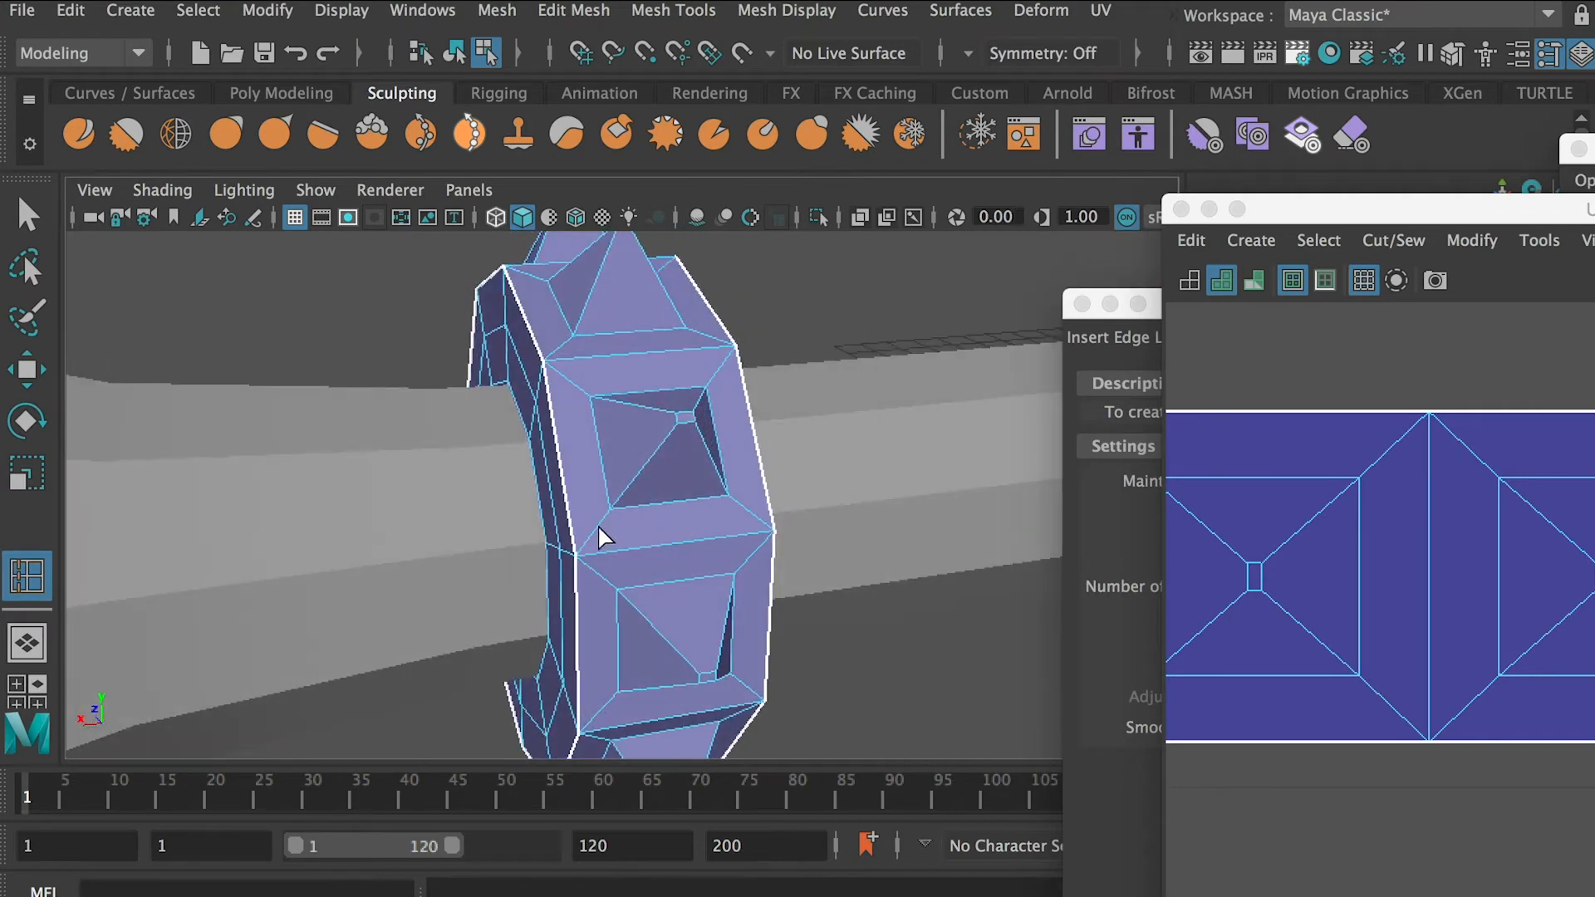
{"action": "left_click_drag", "start_coordinate": [684, 495], "coordinate": [723, 322], "text": "alt"}
{"action": "left_click", "coordinate": [611, 502]}
{"action": "left_click", "coordinate": [676, 379]}
{"action": "key", "text": "q"}
Preview Gear1 smoothed, return it to the unsmoothed display, and examine its mesh and UV shells
{"action": "right_click_drag", "start_coordinate": [722, 321], "coordinate": [858, 280]}
{"action": "left_click_drag", "start_coordinate": [857, 280], "coordinate": [484, 363], "text": "alt"}
{"action": "key", "text": "3"}
{"action": "left_click", "coordinate": [758, 284]}
{"action": "left_click", "coordinate": [736, 389]}
{"action": "key", "text": "1"}
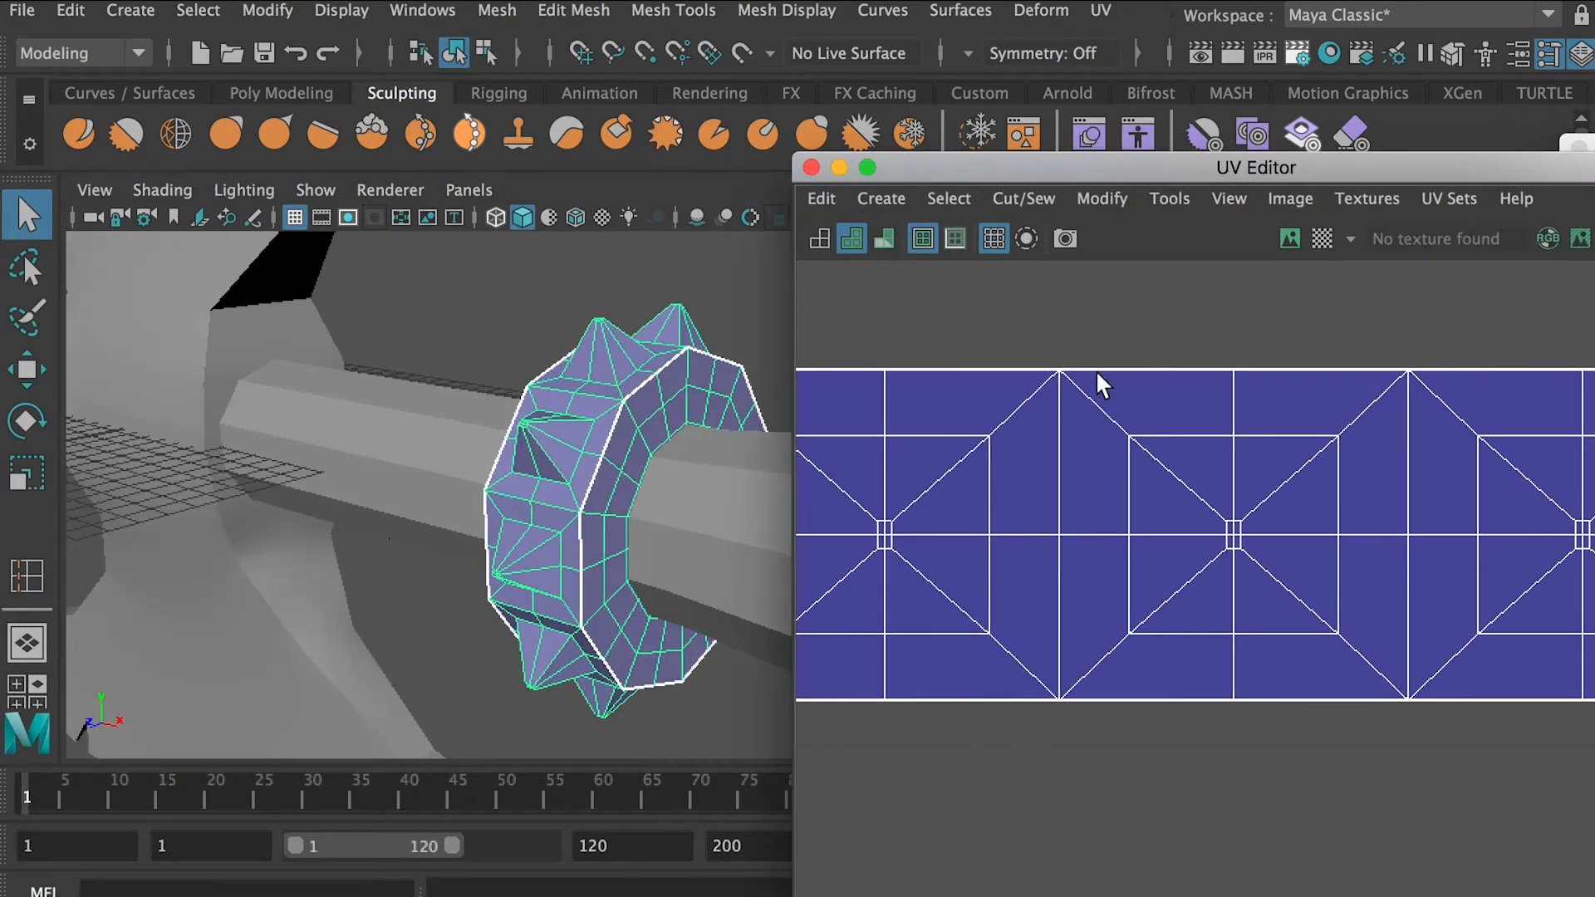
{"action": "left_click_drag", "start_coordinate": [531, 415], "coordinate": [570, 493], "text": "alt"}
{"action": "scroll", "coordinate": [1263, 475], "scroll_direction": "down", "scroll_amount": 8}
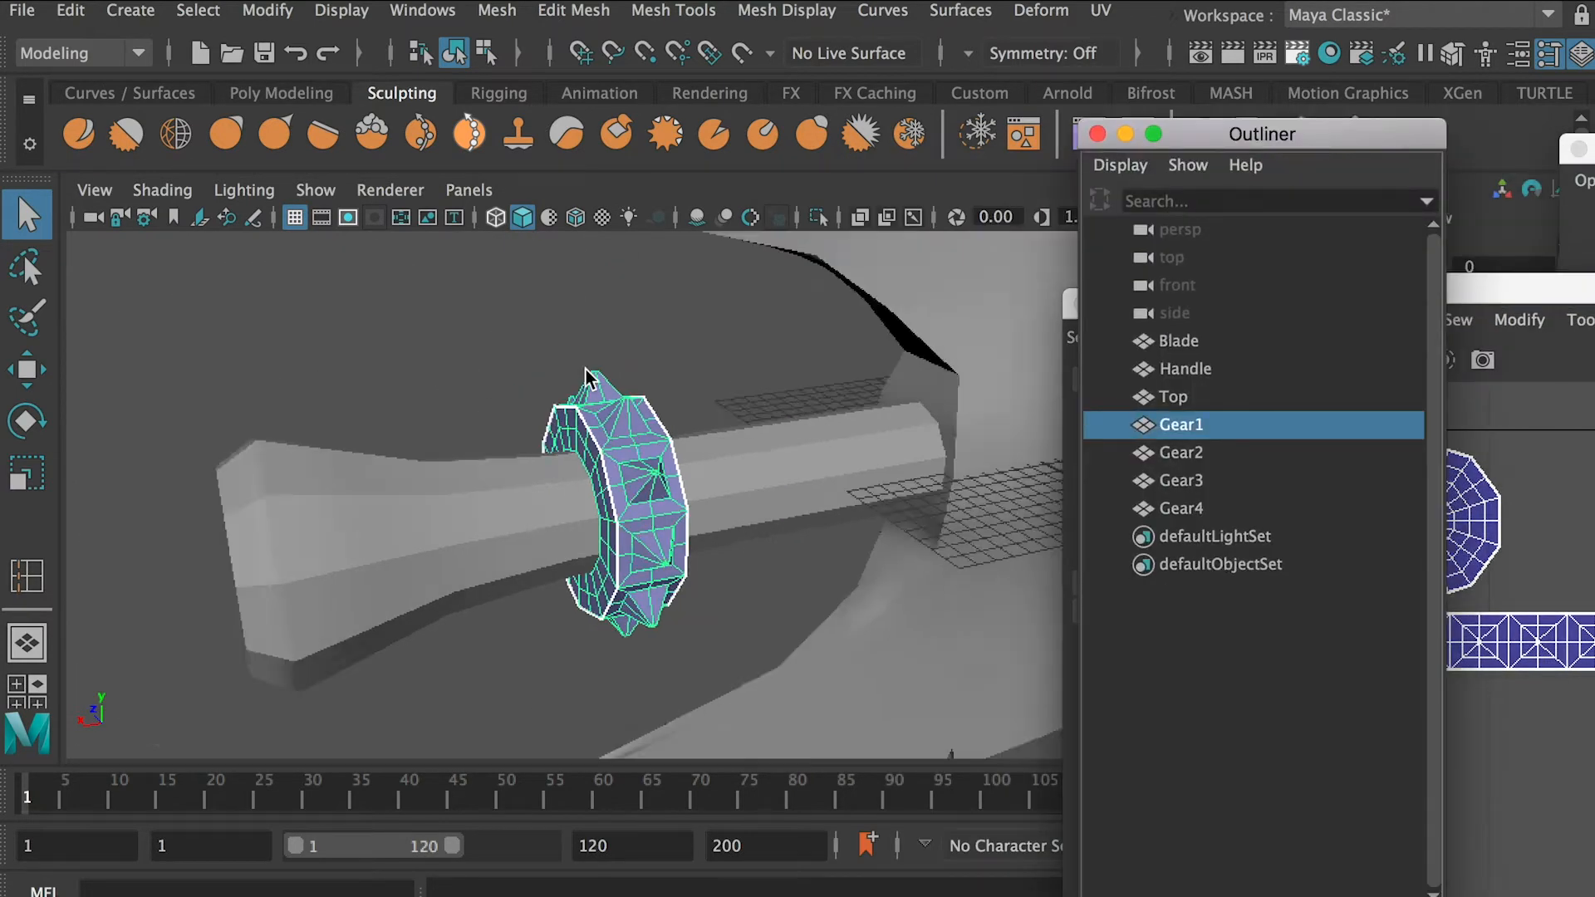
{"action": "scroll", "coordinate": [585, 368], "scroll_direction": "down", "scroll_amount": 6}
{"action": "middle_click_drag", "start_coordinate": [585, 369], "coordinate": [332, 389], "text": "alt"}
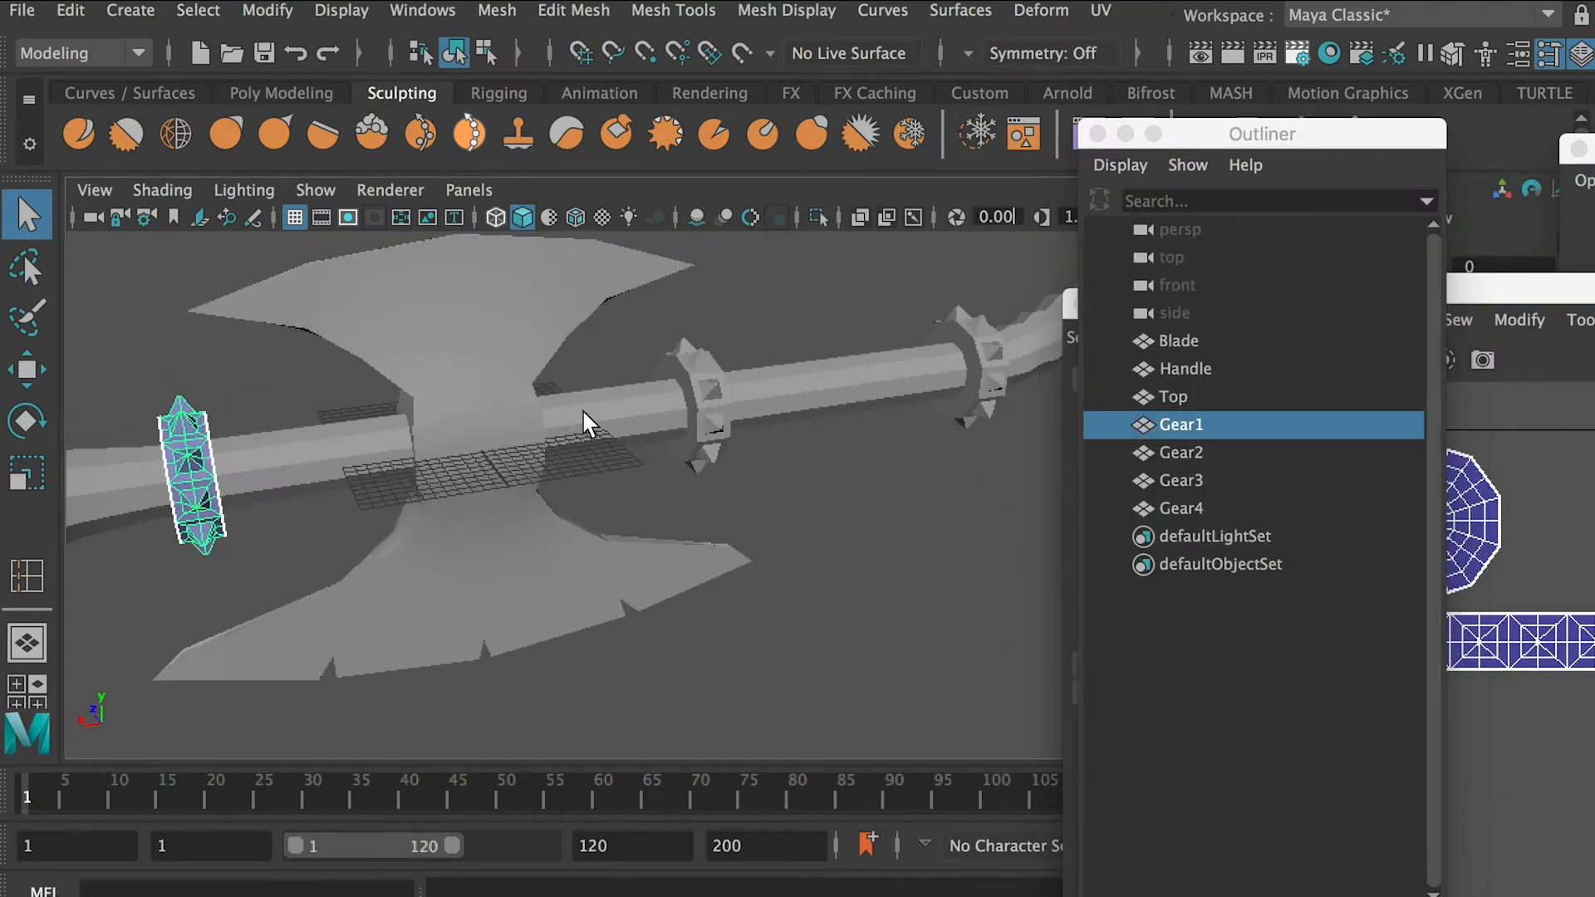
Freeze the transformations of all seven axe parts and delete their construction history
{"action": "left_click_drag", "start_coordinate": [584, 424], "coordinate": [521, 402], "text": "alt"}
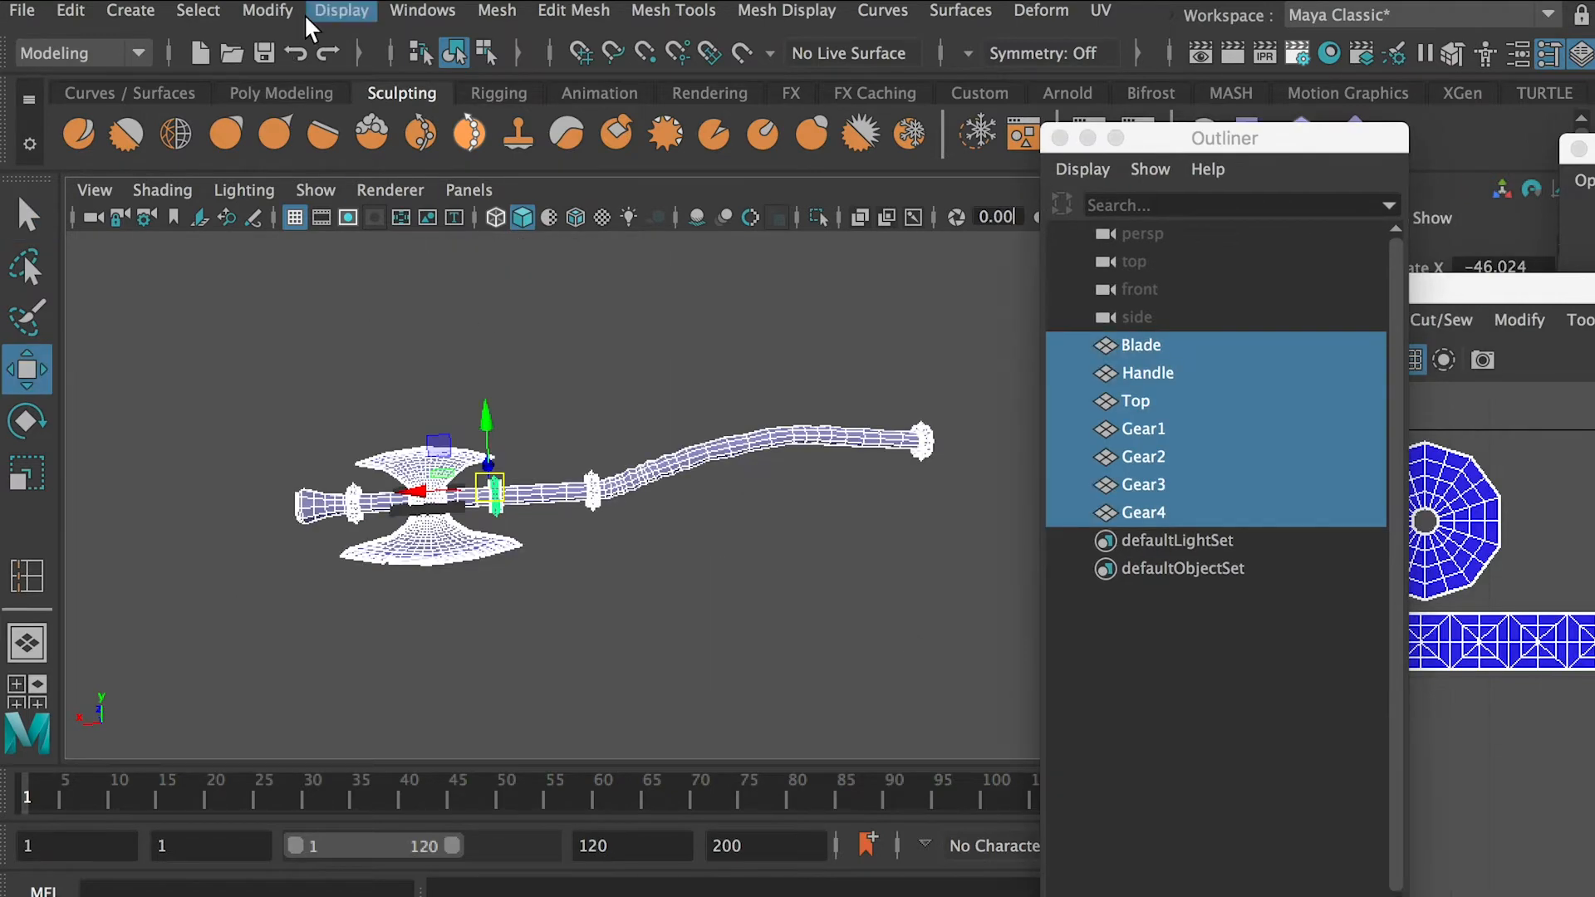
{"action": "left_click", "coordinate": [267, 10]}
{"action": "left_click", "coordinate": [332, 135]}
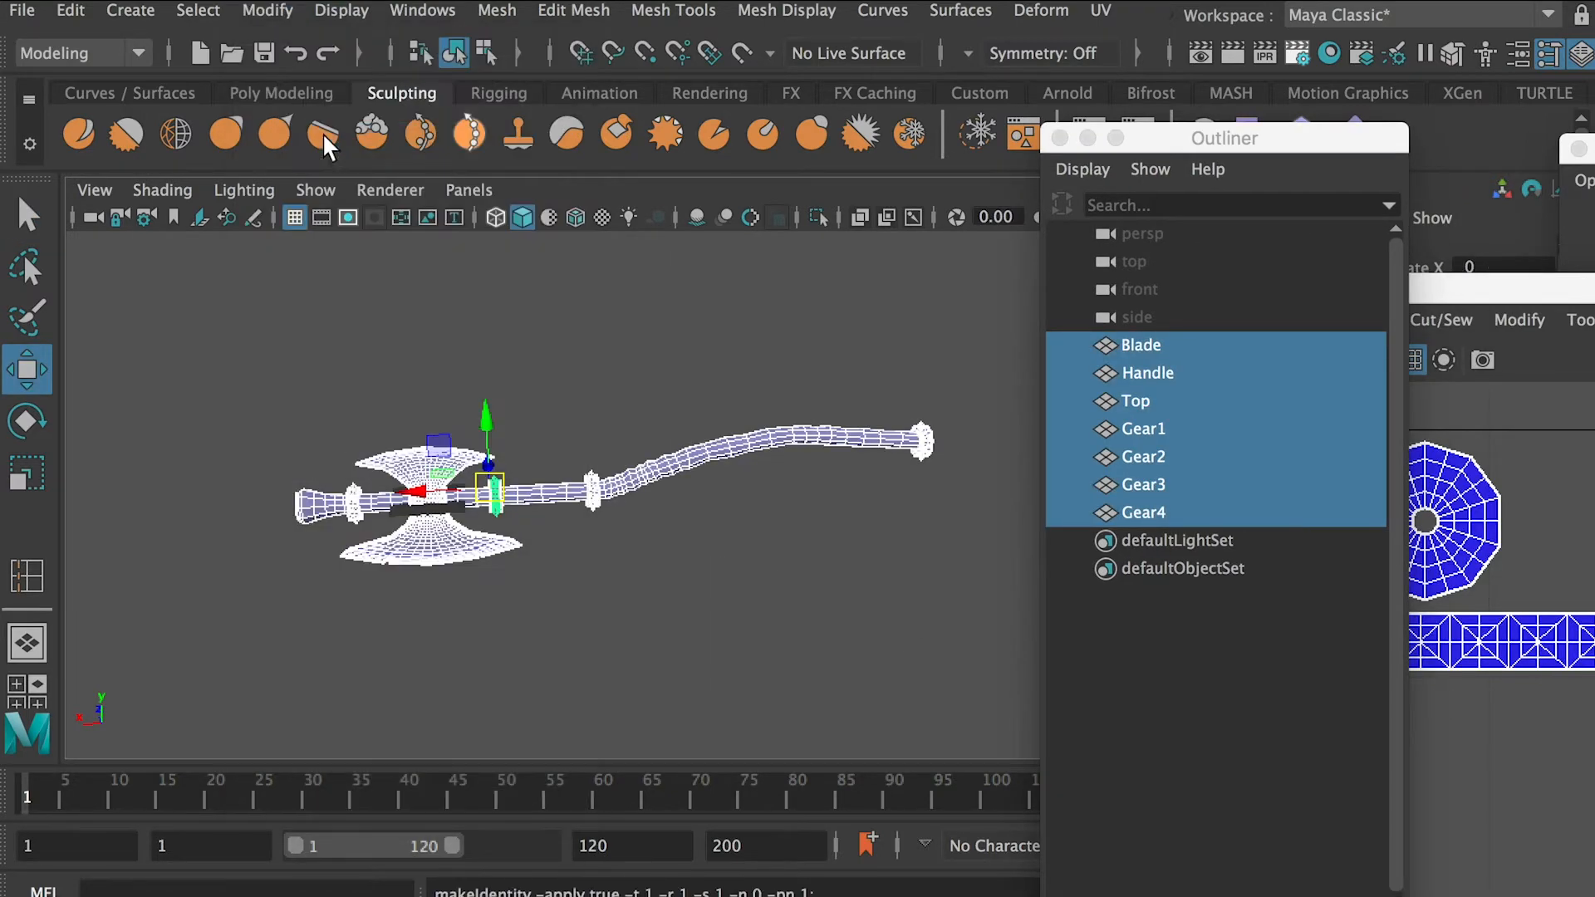
{"action": "left_click", "coordinate": [71, 10]}
{"action": "mouse_move", "coordinate": [207, 340]}
{"action": "left_click", "coordinate": [504, 342]}
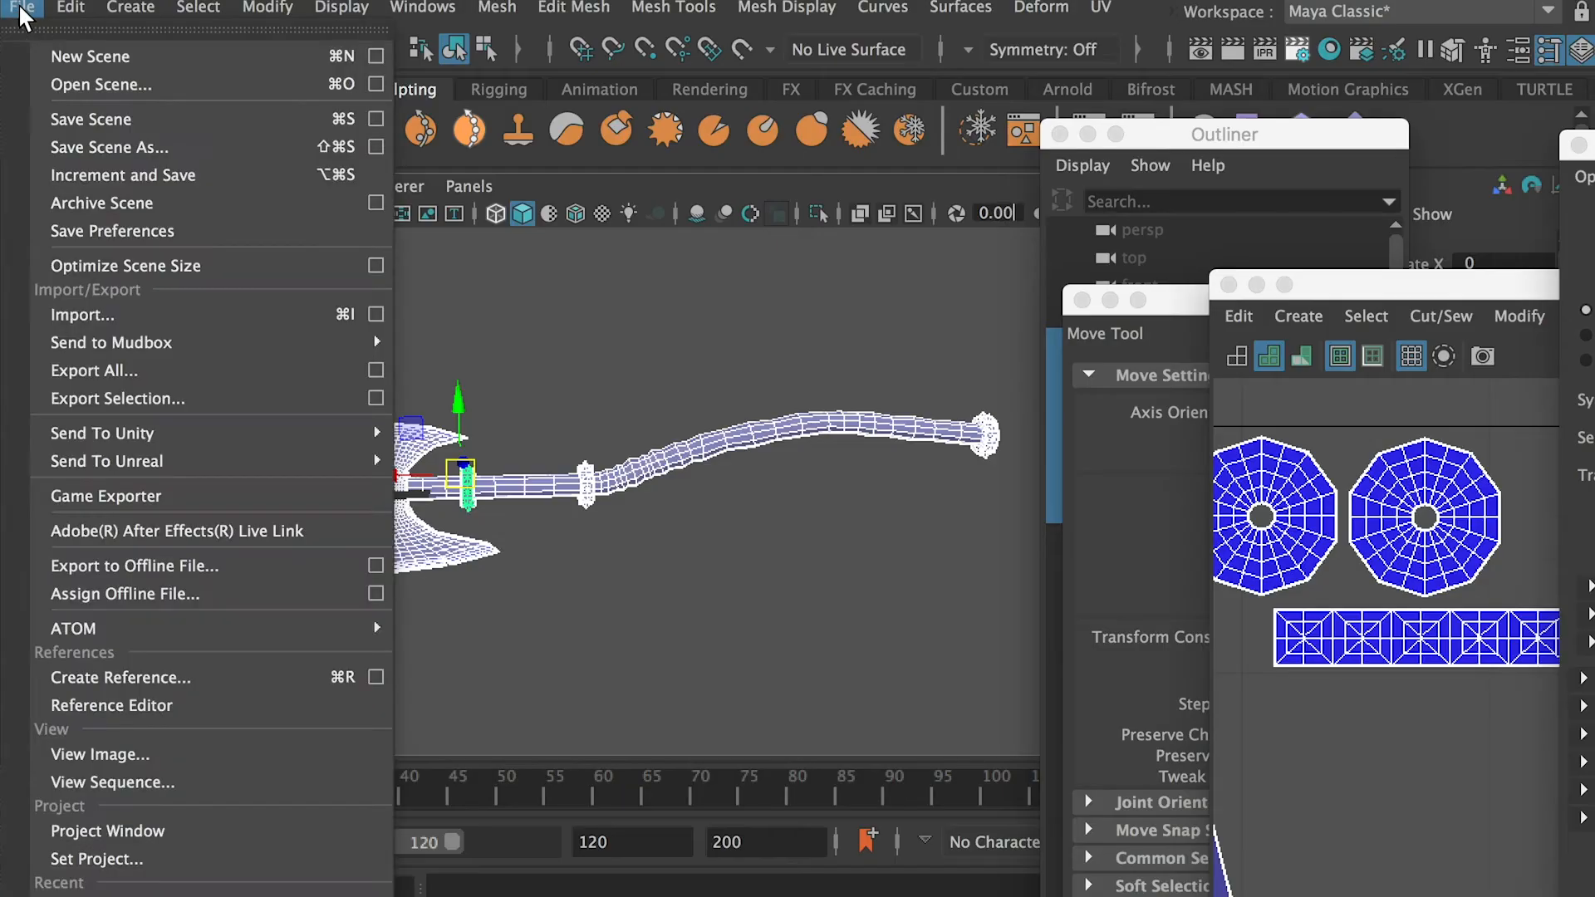
Send all the prepared axe parts to Mudbox
{"action": "mouse_move", "coordinate": [142, 341]}
{"action": "left_click", "coordinate": [460, 341]}
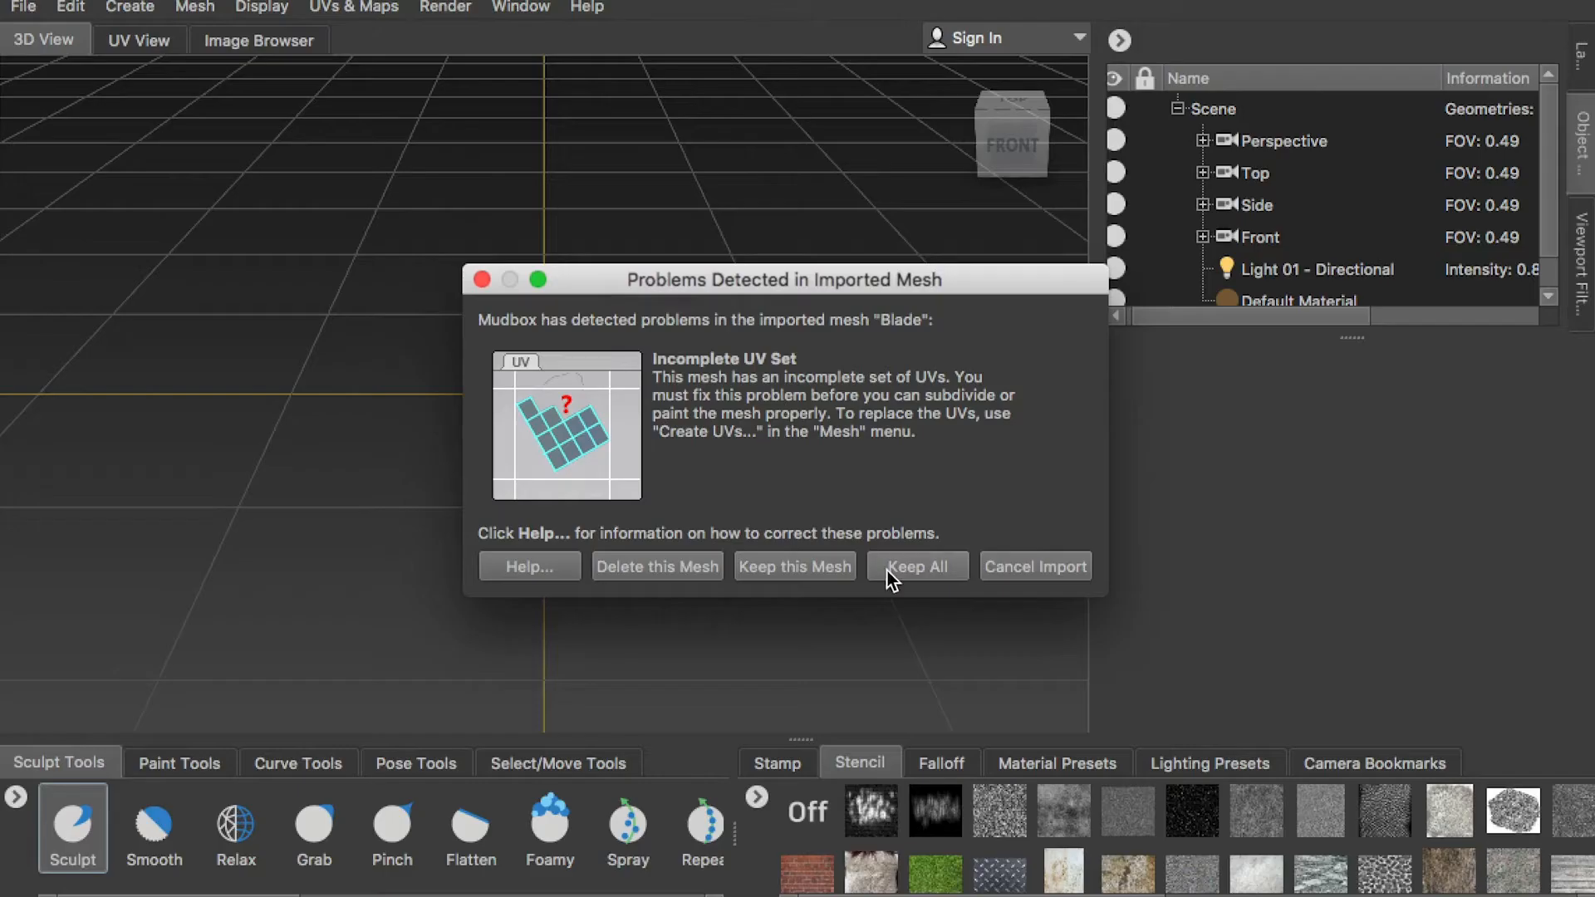
{"action": "left_click", "coordinate": [915, 571]}
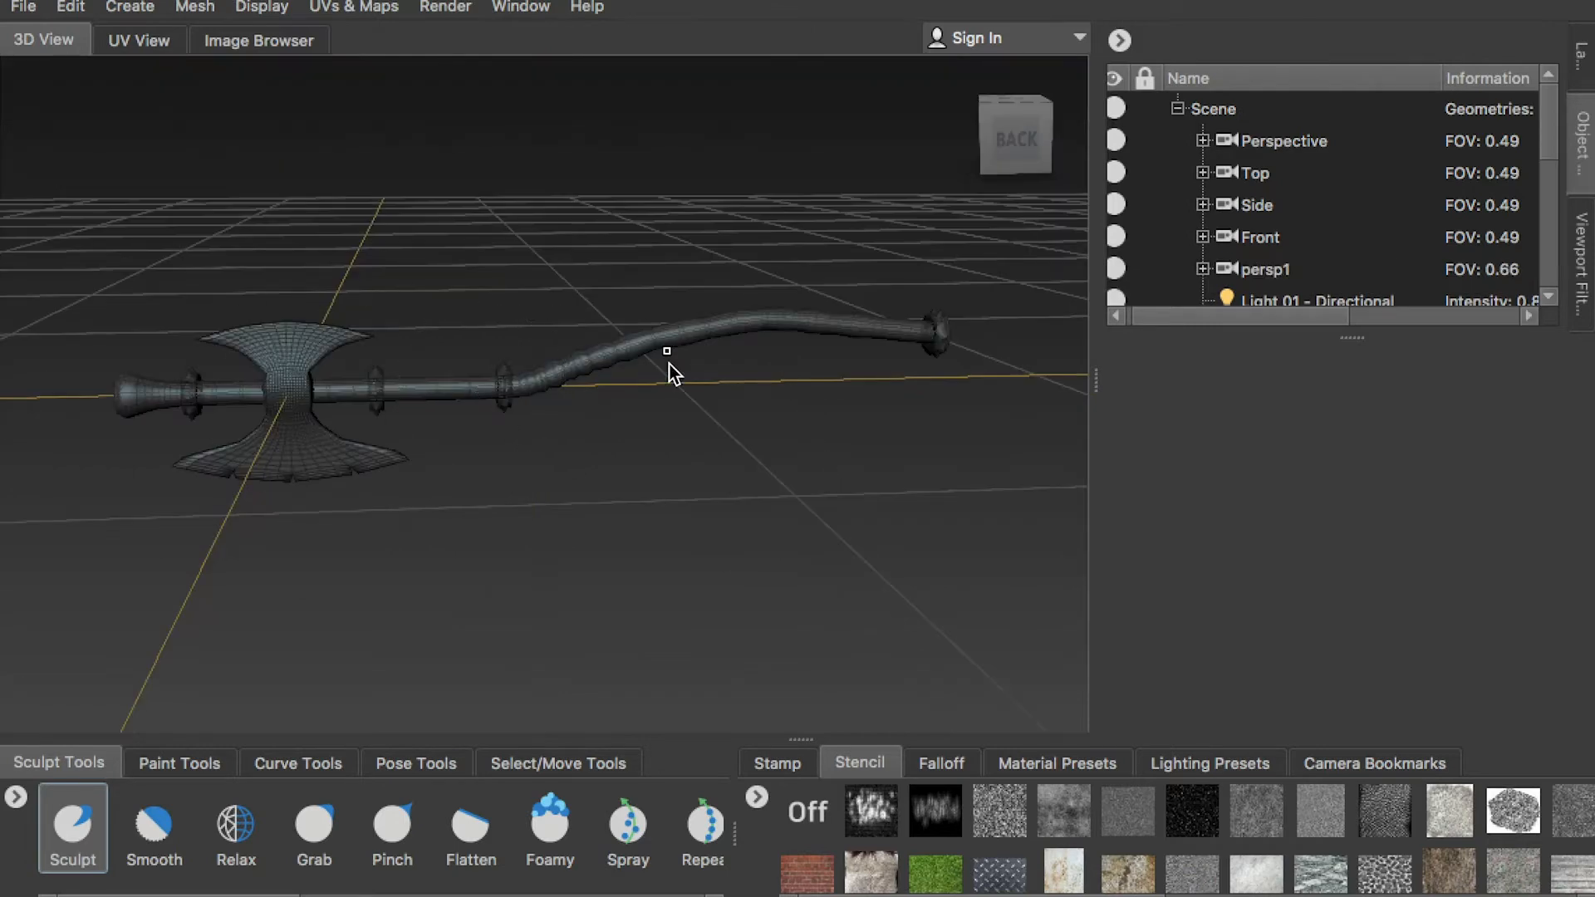
Orbit around the imported axe and orient the 3D view squarely to its back
{"action": "left_click_drag", "start_coordinate": [364, 411], "coordinate": [313, 360], "text": "alt"}
{"action": "right_click_drag", "start_coordinate": [313, 360], "coordinate": [552, 370], "text": "alt"}
{"action": "left_click_drag", "start_coordinate": [552, 371], "coordinate": [879, 236], "text": "alt"}
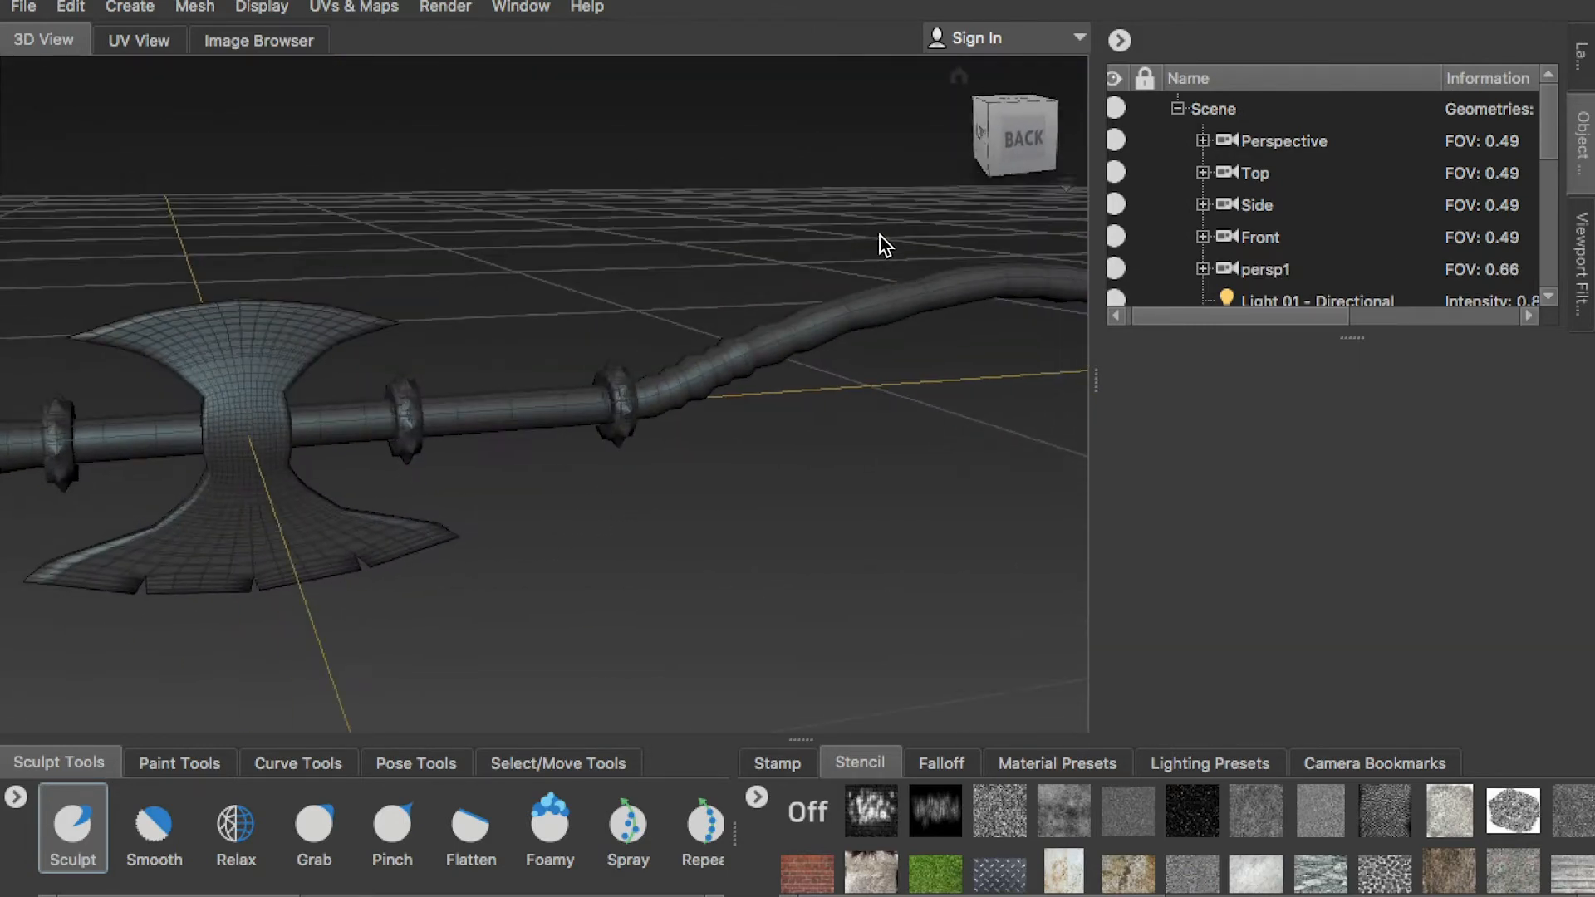
{"action": "left_click", "coordinate": [1029, 137]}
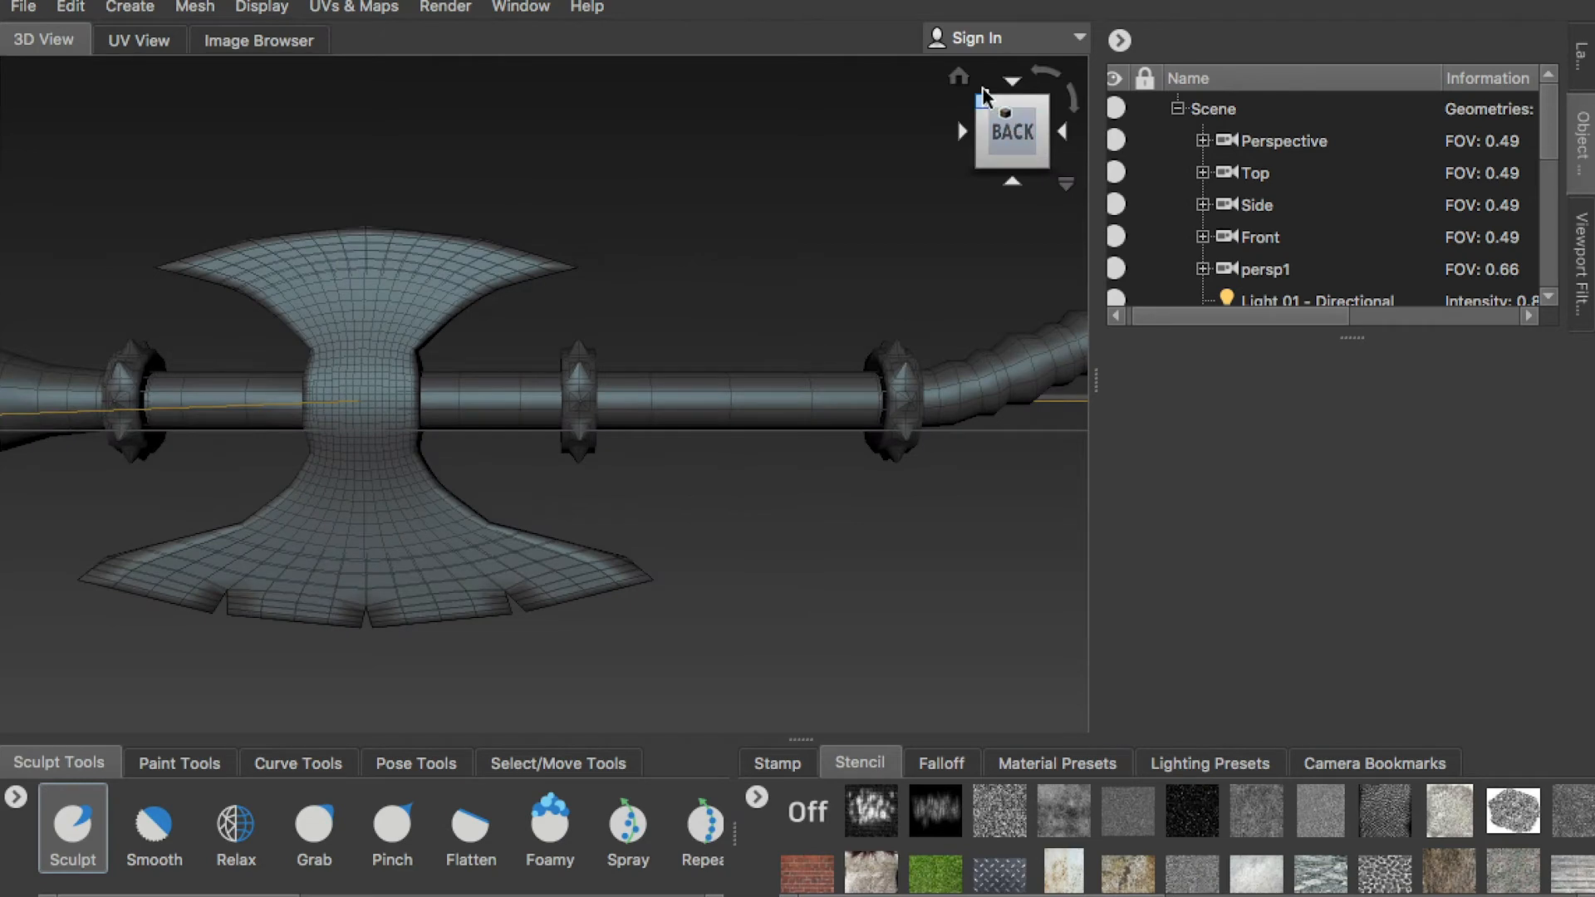
{"action": "left_click", "coordinate": [1067, 183]}
{"action": "left_click", "coordinate": [1008, 149]}
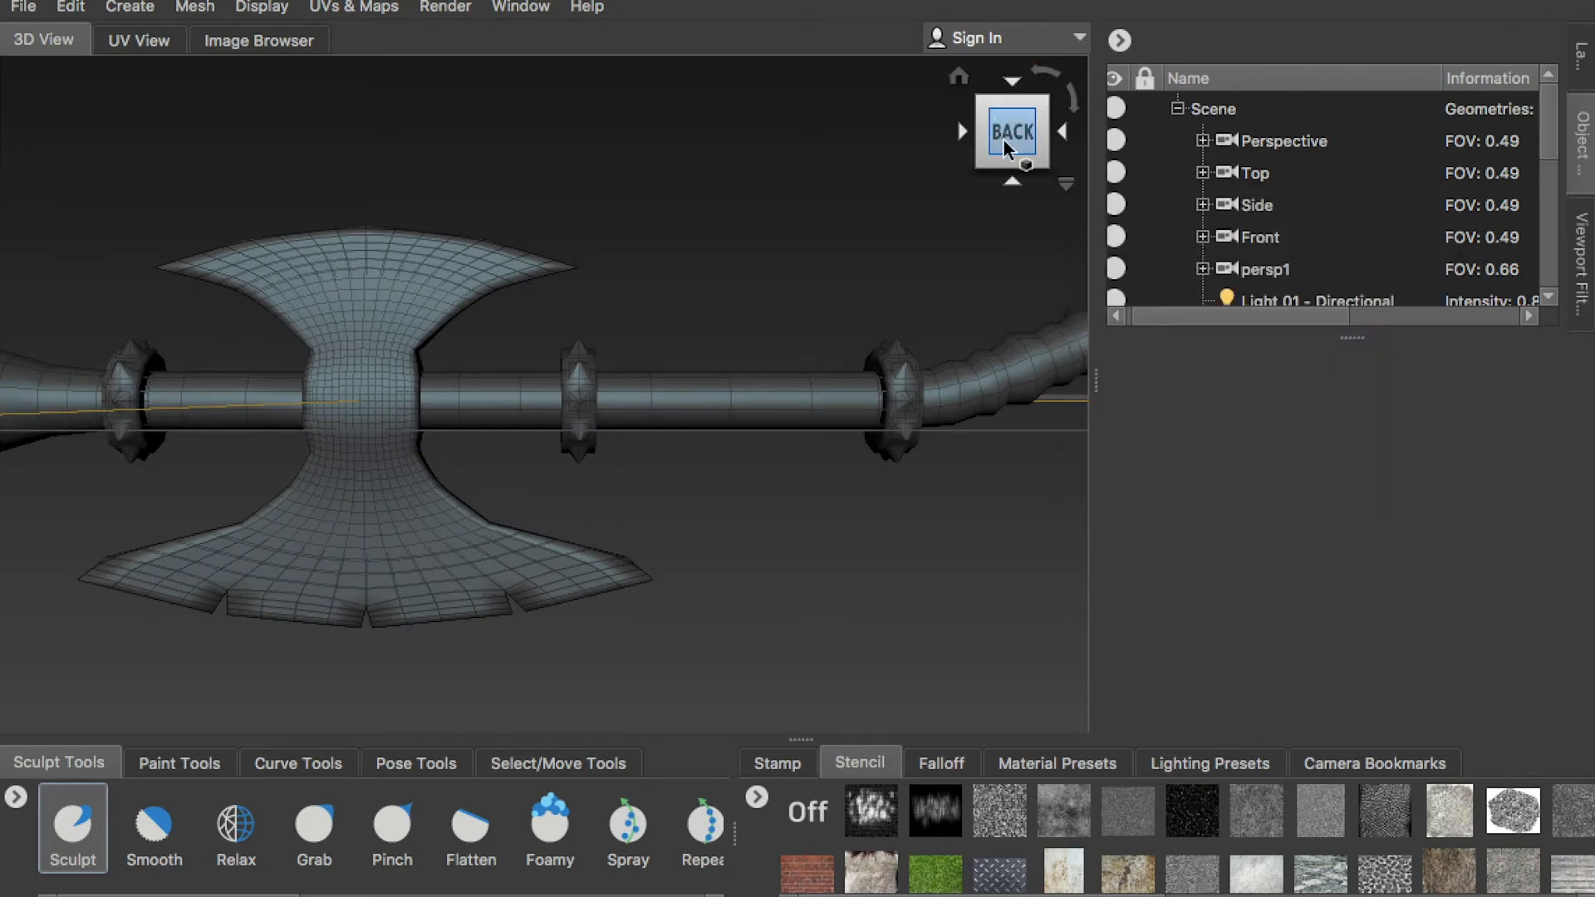
Set the view to orthographic and frame the double-bladed axe head squarely from the back for a reference capture
{"action": "left_click", "coordinate": [1066, 184]}
{"action": "left_click", "coordinate": [1141, 233]}
{"action": "scroll", "coordinate": [576, 282], "scroll_direction": "down", "scroll_amount": 4}
{"action": "middle_click_drag", "start_coordinate": [420, 307], "coordinate": [582, 268], "text": "alt"}
{"action": "scroll", "coordinate": [743, 364], "scroll_direction": "up", "scroll_amount": 5}
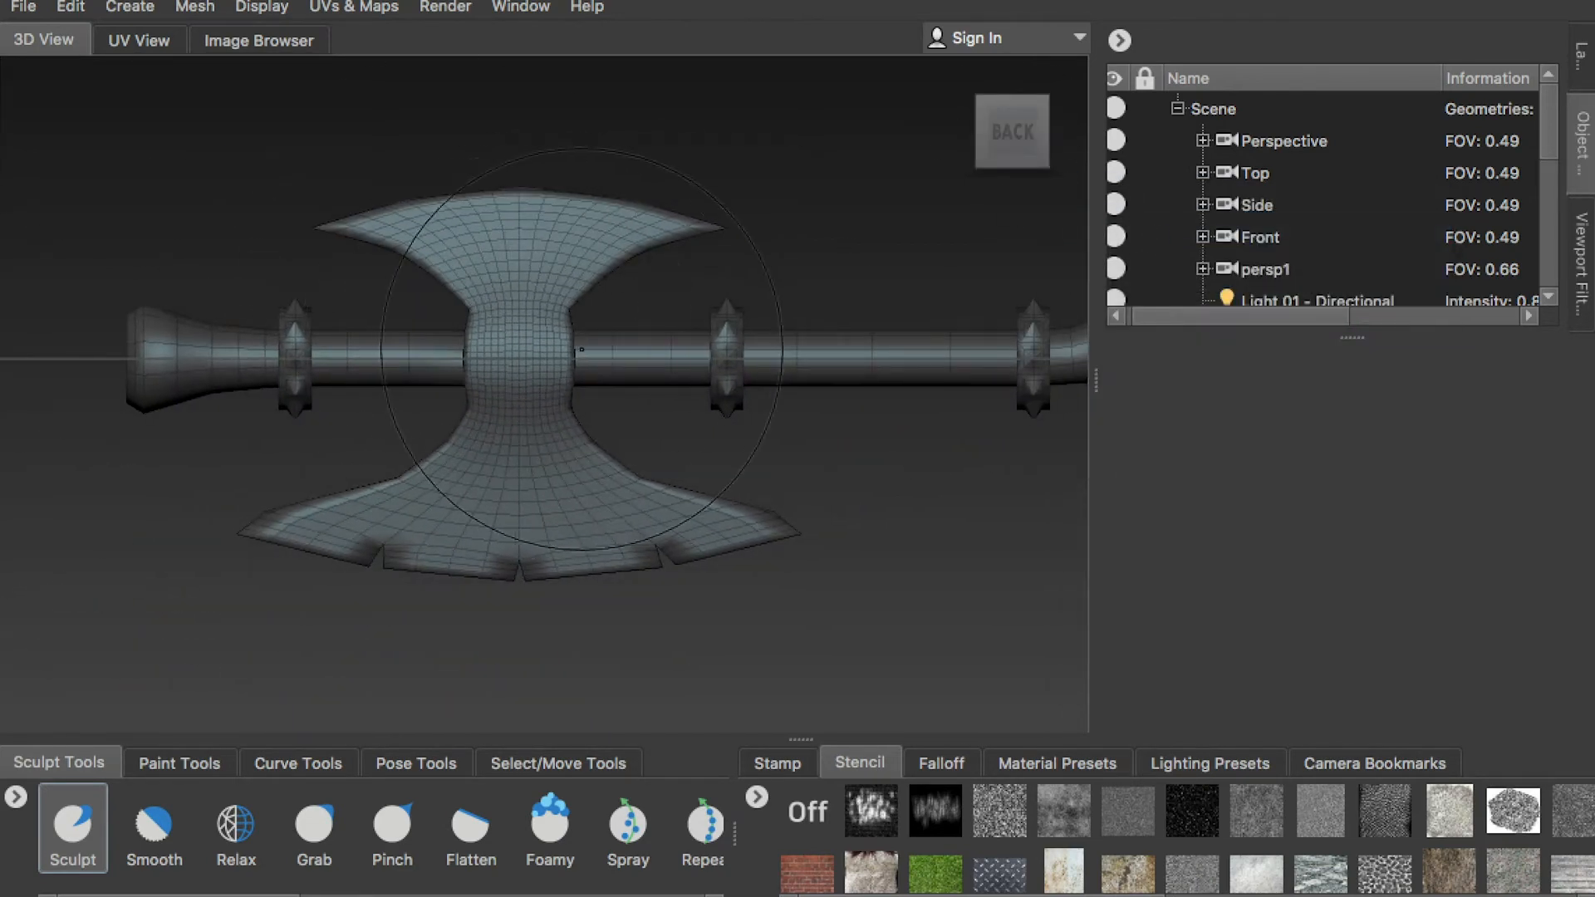
{"action": "scroll", "coordinate": [751, 356], "scroll_direction": "up", "scroll_amount": 1}
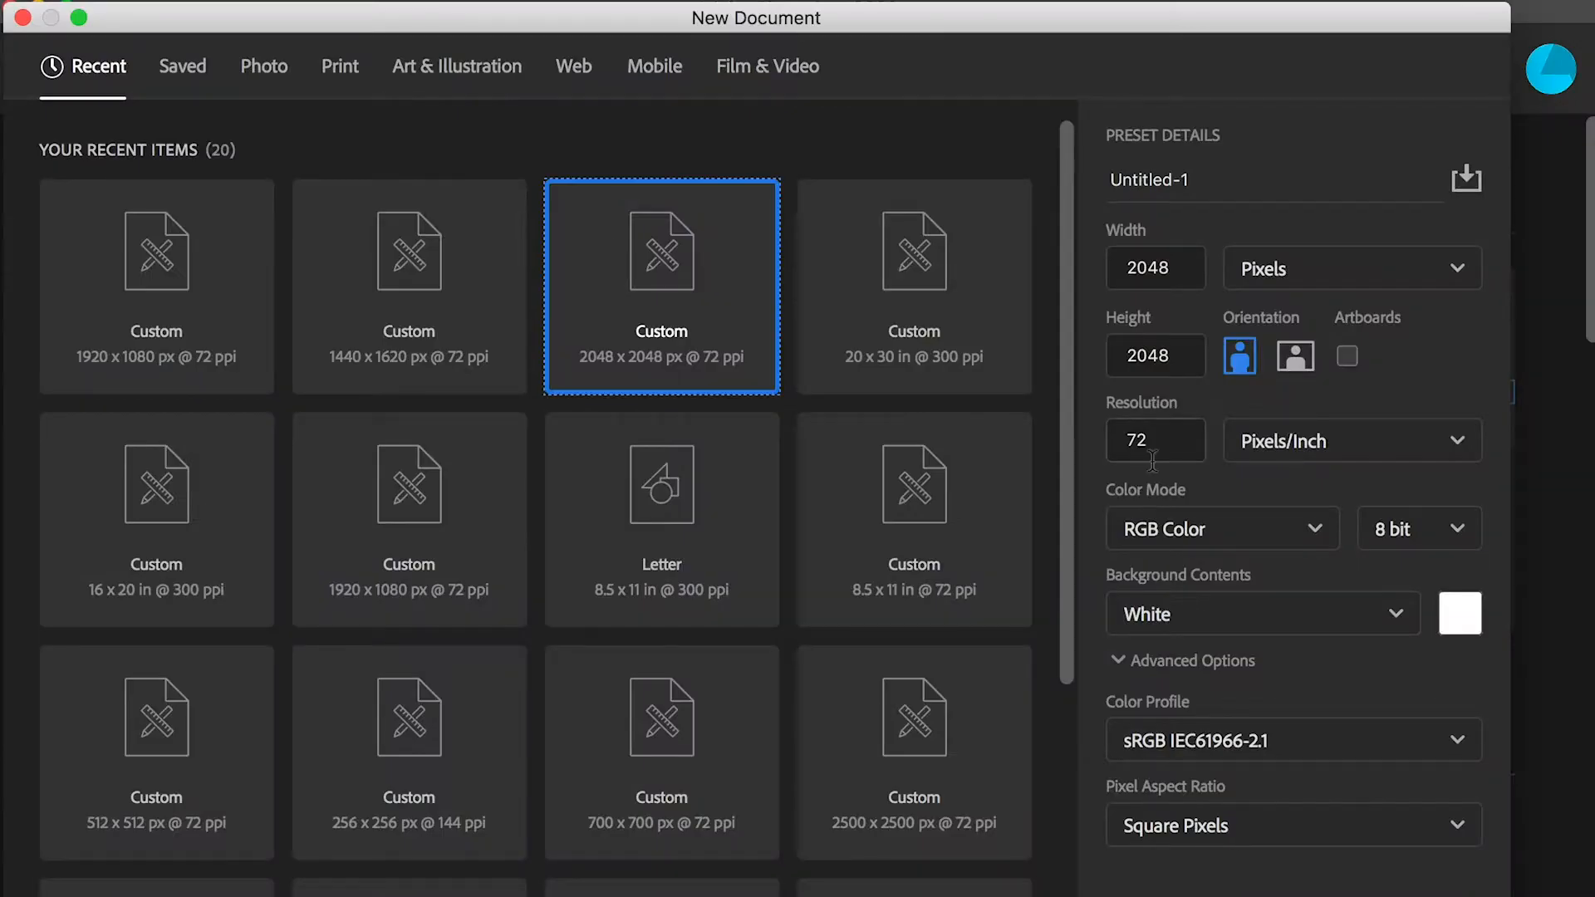
In Photoshop, create a 2048 x 2048 px document at 72 ppi and copy the screenshot's upper axe blade into it
{"action": "left_click", "coordinate": [1552, 708]}
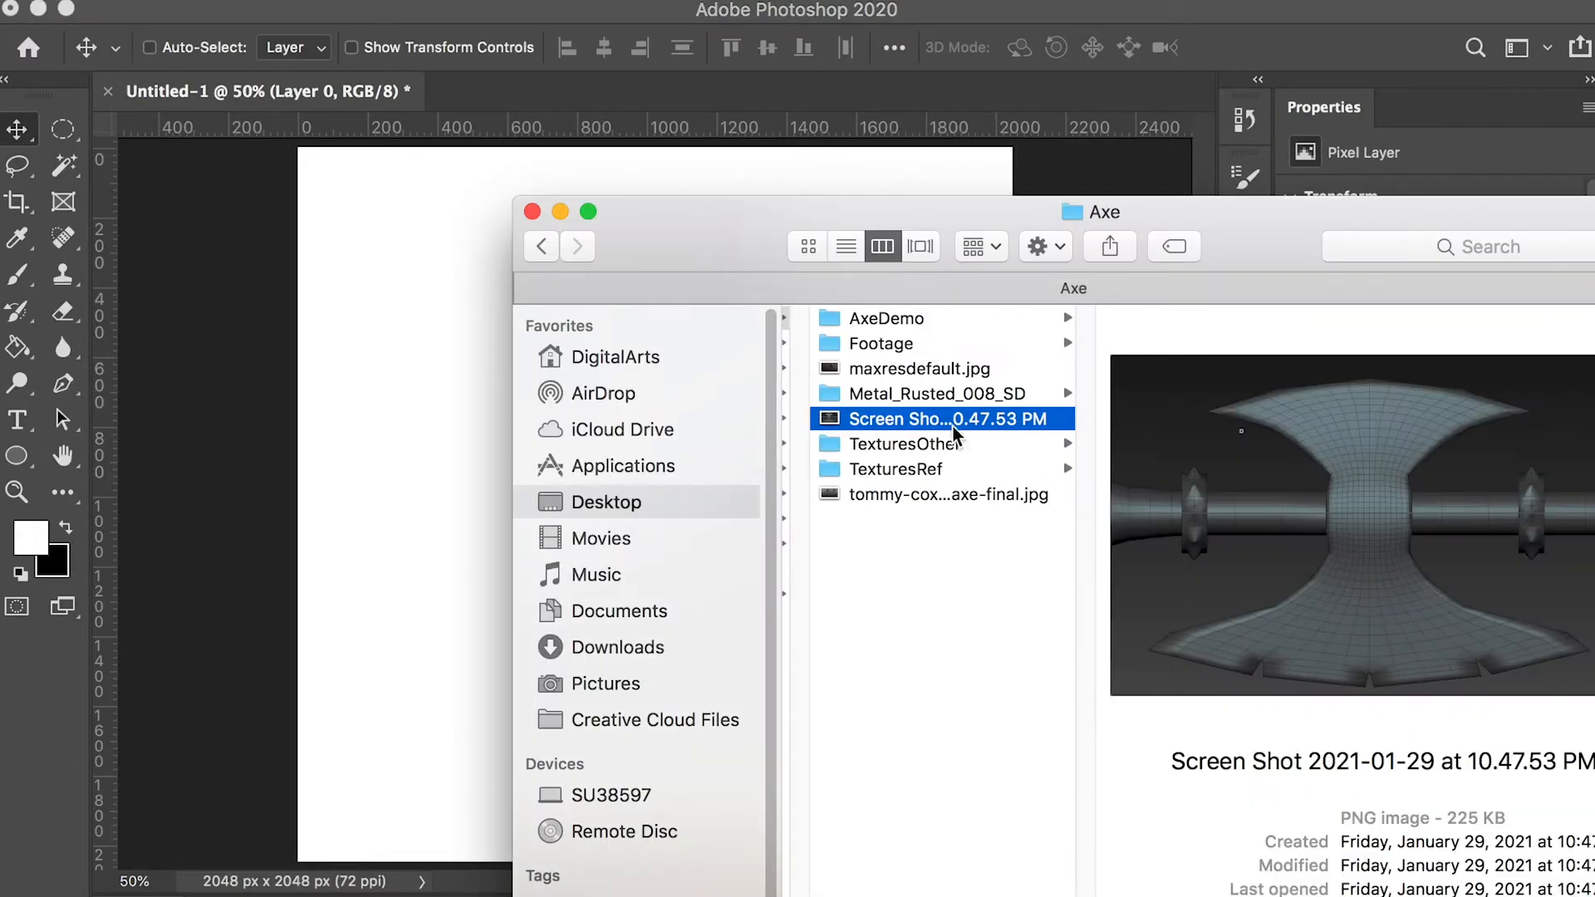
{"action": "left_click_drag", "start_coordinate": [816, 413], "coordinate": [581, 95]}
{"action": "left_click_drag", "start_coordinate": [271, 191], "coordinate": [1026, 426]}
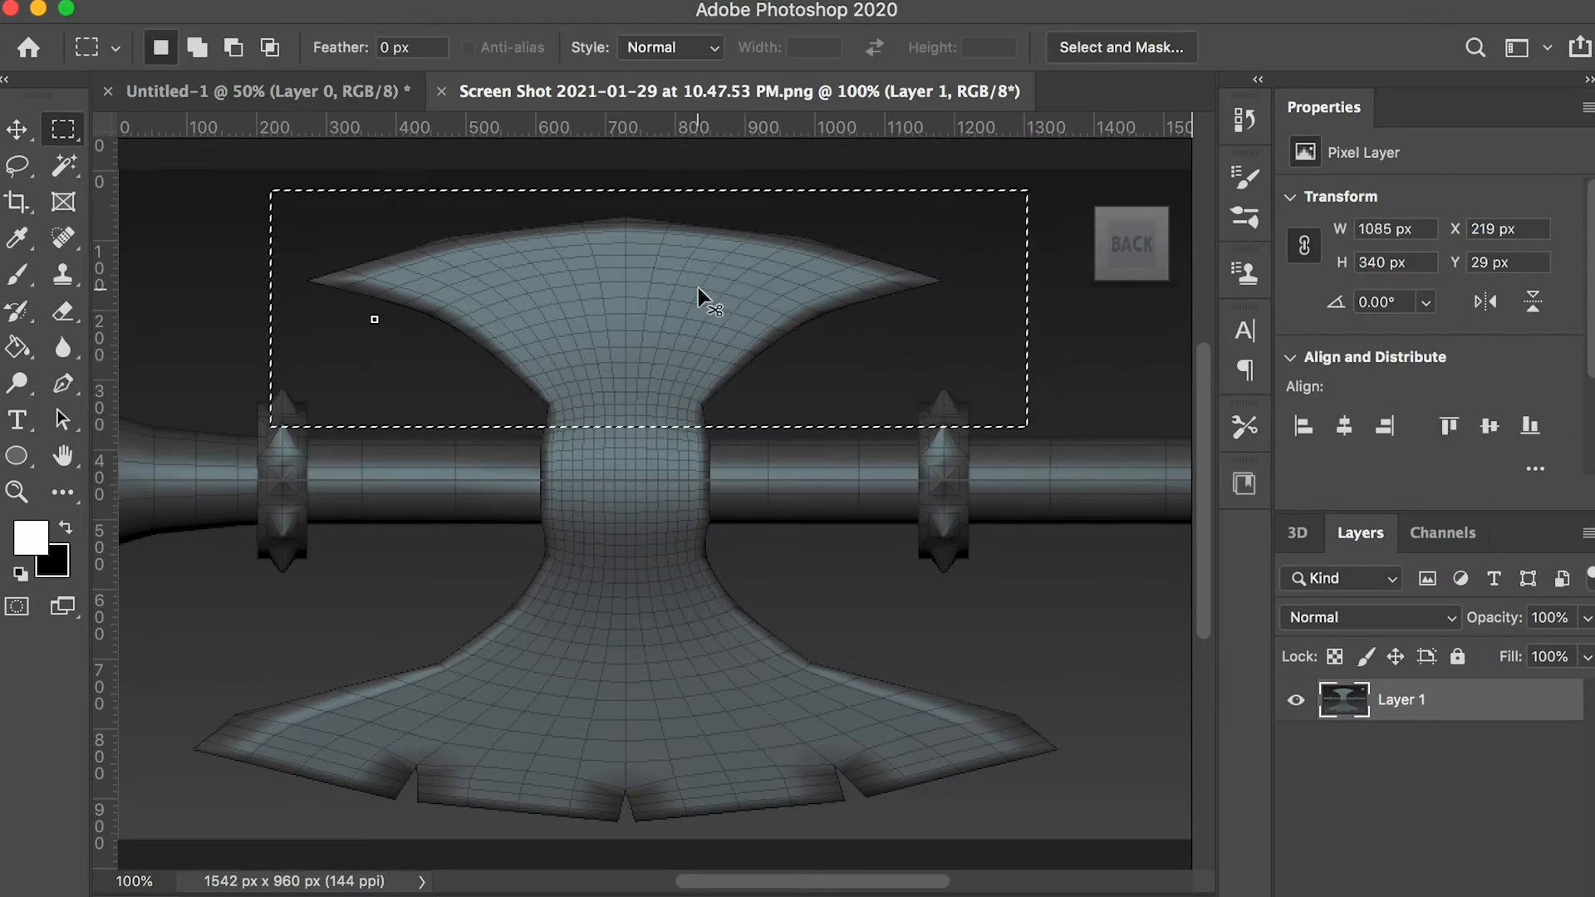
{"action": "mouse_move", "coordinate": [1109, 171]}
{"action": "left_mouse_down", "text": "alt"}
{"action": "mouse_move", "coordinate": [920, 469]}
{"action": "mouse_move", "coordinate": [961, 469]}
{"action": "left_mouse_up", "text": "alt"}
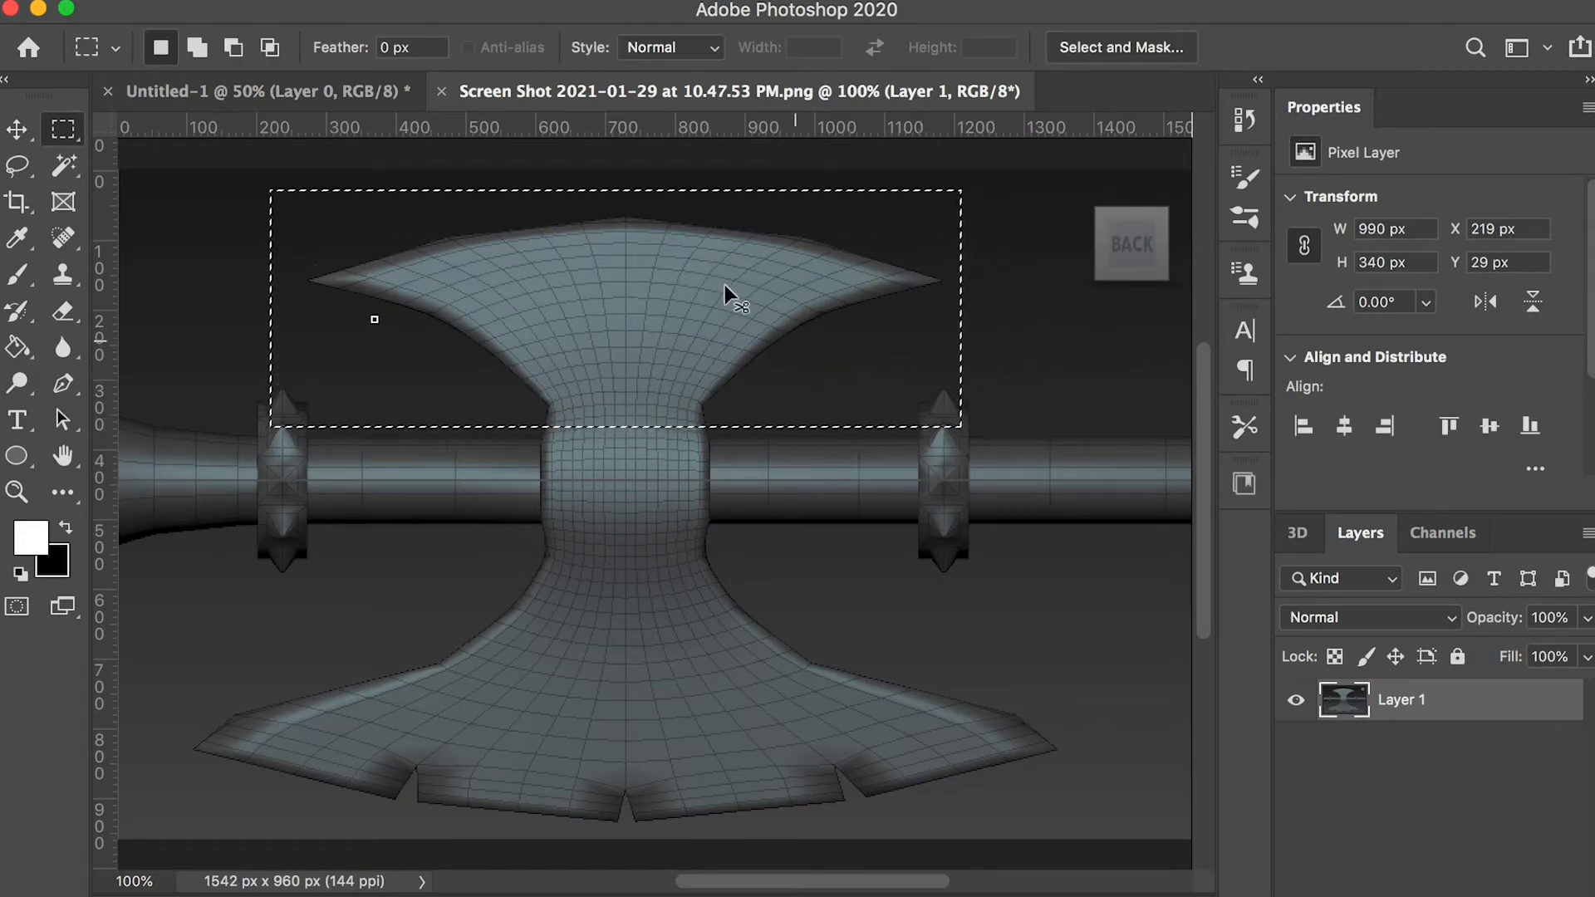
{"action": "key", "text": "super+c"}
{"action": "left_click", "coordinate": [340, 92]}
{"action": "key", "text": "super+v"}
Enlarge the pasted upper blade until it spans the canvas width and centre it vertically
{"action": "key", "text": "v"}
{"action": "left_click_drag", "start_coordinate": [720, 505], "coordinate": [546, 335]}
{"action": "key", "text": "super+t"}
{"action": "left_click_drag", "start_coordinate": [654, 394], "coordinate": [1090, 563]}
{"action": "left_click_drag", "start_coordinate": [959, 450], "coordinate": [914, 474]}
{"action": "left_click_drag", "start_coordinate": [1050, 565], "coordinate": [1031, 559]}
{"action": "key", "text": "Return"}
{"action": "left_click_drag", "start_coordinate": [779, 413], "coordinate": [775, 490]}
Copy the blade's middle section, about 325 x 295 px, from the screenshot into the new document and hide the upper blade layer
{"action": "left_click", "coordinate": [739, 91]}
{"action": "key", "text": "m"}
{"action": "left_click_drag", "start_coordinate": [501, 383], "coordinate": [771, 588]}
{"action": "left_click_drag", "start_coordinate": [844, 341], "coordinate": [728, 627], "text": "alt"}
{"action": "key", "text": "super+c"}
{"action": "left_click", "coordinate": [350, 88]}
{"action": "key", "text": "super+v"}
{"action": "left_click", "coordinate": [1297, 777]}
Scale the pasted middle section until it nearly fills the canvas
{"action": "key", "text": "super+t"}
{"action": "left_click_drag", "start_coordinate": [676, 482], "coordinate": [392, 221]}
{"action": "left_click_drag", "start_coordinate": [430, 295], "coordinate": [1075, 803]}
{"action": "left_click_drag", "start_coordinate": [935, 649], "coordinate": [854, 598]}
{"action": "key", "text": "Return"}
Hide the middle section layer and copy the lower axe blade from the screenshot into the document
{"action": "key", "text": "m"}
{"action": "left_click", "coordinate": [1296, 708]}
{"action": "left_click", "coordinate": [545, 92]}
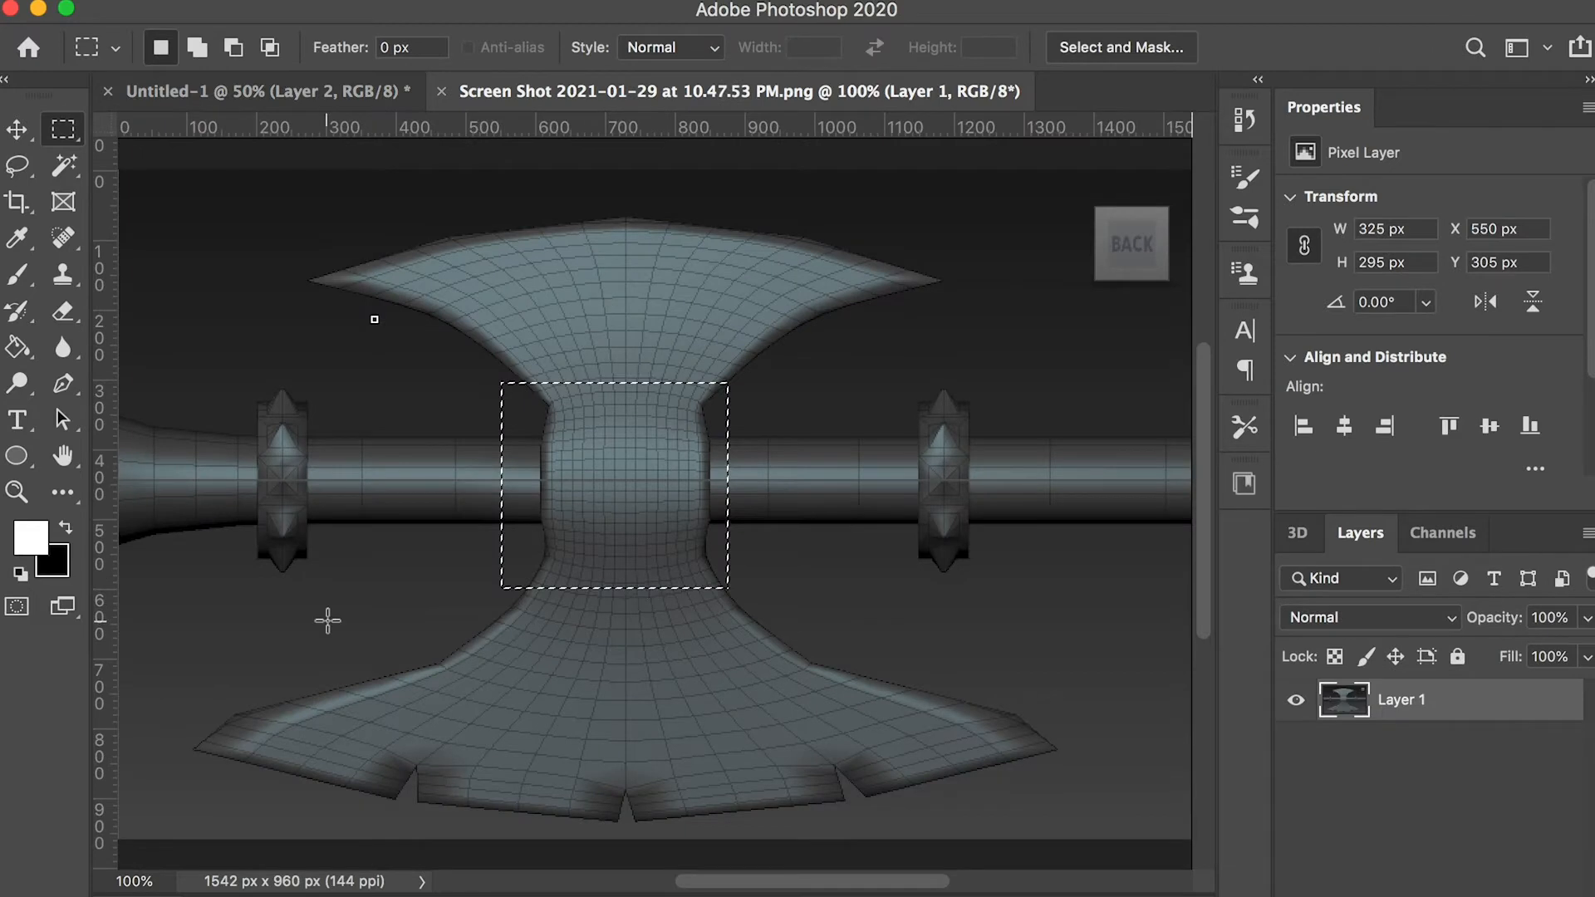
{"action": "left_click_drag", "start_coordinate": [1068, 826], "coordinate": [1100, 833]}
{"action": "key", "text": "super+c"}
{"action": "left_click", "coordinate": [332, 93]}
{"action": "key", "text": "super+v"}
Enlarge the lower blade to about 2154 x 648 px and centre it on the canvas
{"action": "key", "text": "super+t"}
{"action": "left_click_drag", "start_coordinate": [751, 509], "coordinate": [656, 440]}
{"action": "left_click_drag", "start_coordinate": [792, 504], "coordinate": [970, 692]}
{"action": "left_click_drag", "start_coordinate": [928, 559], "coordinate": [1107, 639]}
{"action": "left_click_drag", "start_coordinate": [986, 550], "coordinate": [952, 556]}
{"action": "left_click_drag", "start_coordinate": [1074, 645], "coordinate": [1035, 634]}
{"action": "key", "text": "Return"}
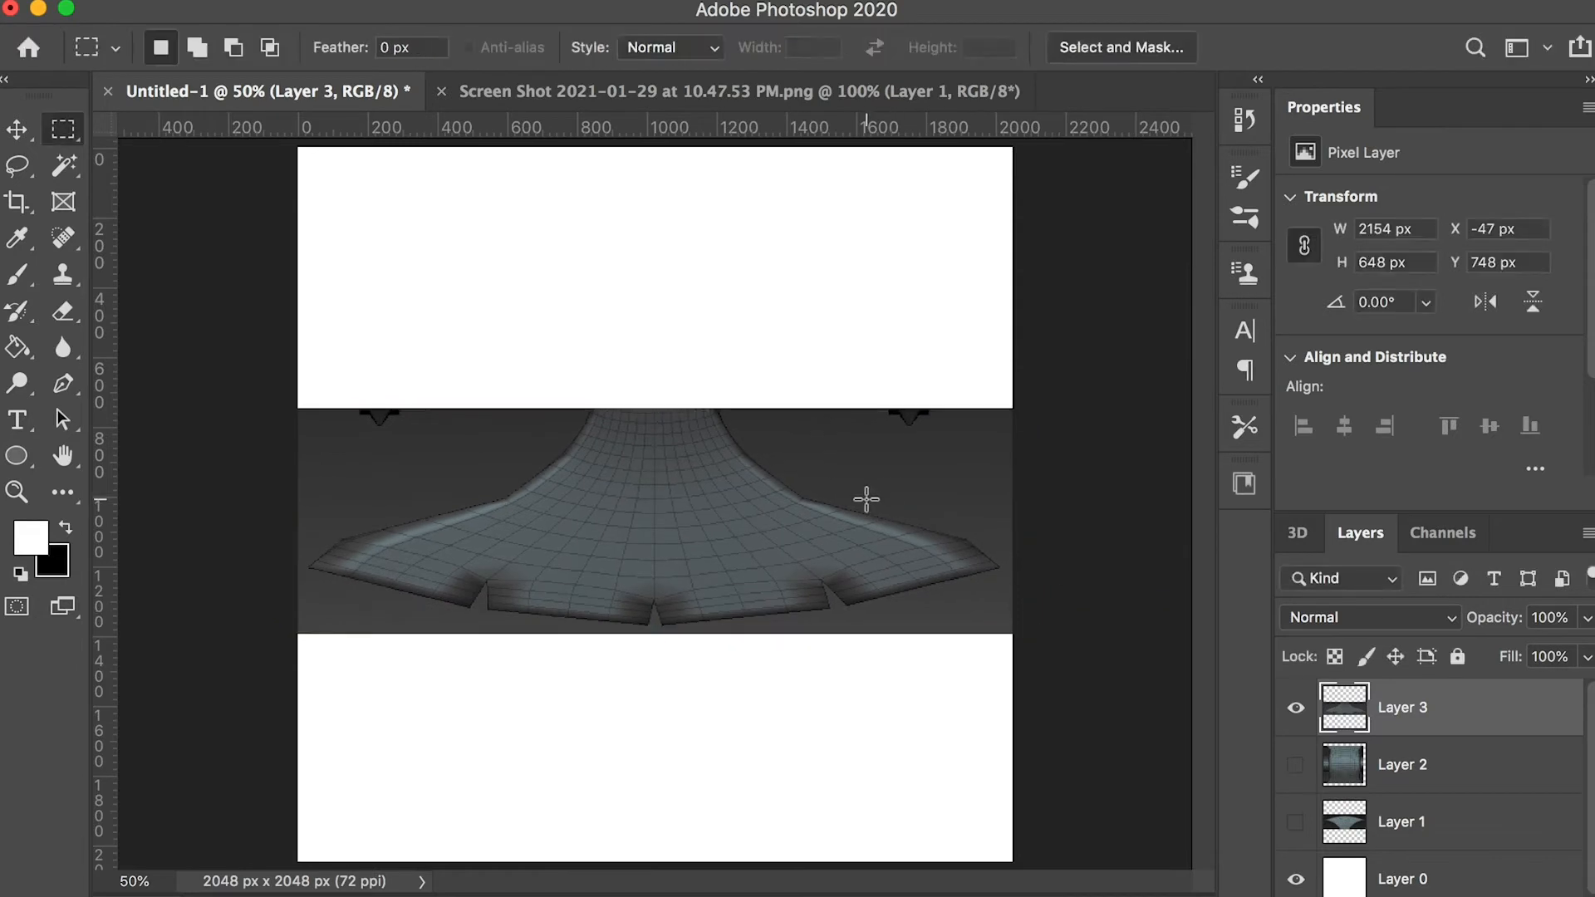
Hide Layer 3 and Layer 1, show Layer 2, and move Layer 2 below Layer 1
{"action": "left_click", "coordinate": [1296, 708]}
{"action": "left_click", "coordinate": [1344, 822]}
{"action": "left_click", "coordinate": [1296, 822]}
{"action": "left_click", "coordinate": [1296, 821]}
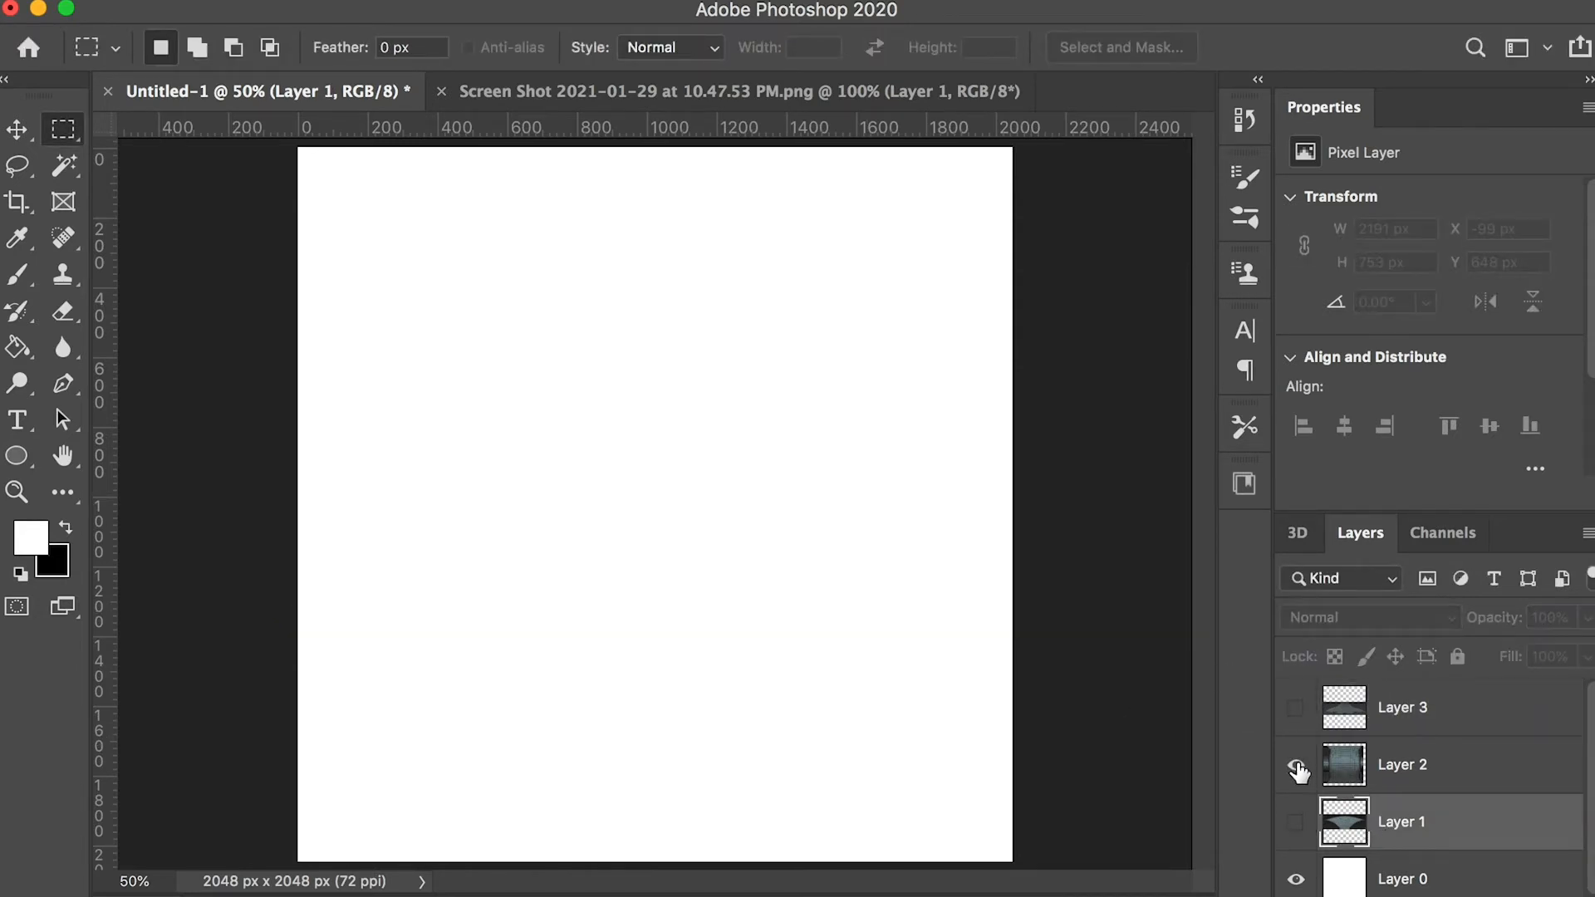
{"action": "left_click", "coordinate": [1296, 764]}
{"action": "left_click_drag", "start_coordinate": [1379, 766], "coordinate": [1412, 856]}
Select an ellipse of about 2690 x 1766 px over the middle section and add a new layer above Layer 2
{"action": "key", "text": "super"}
{"action": "right_click", "coordinate": [62, 129]}
{"action": "left_click", "coordinate": [199, 146]}
{"action": "left_click_drag", "start_coordinate": [334, 219], "coordinate": [1082, 799]}
{"action": "left_click_drag", "start_coordinate": [776, 483], "coordinate": [727, 470]}
{"action": "left_click_drag", "start_coordinate": [240, 217], "coordinate": [1179, 834]}
{"action": "left_click_drag", "start_coordinate": [878, 569], "coordinate": [827, 559]}
{"action": "left_click", "coordinate": [1505, 896]}
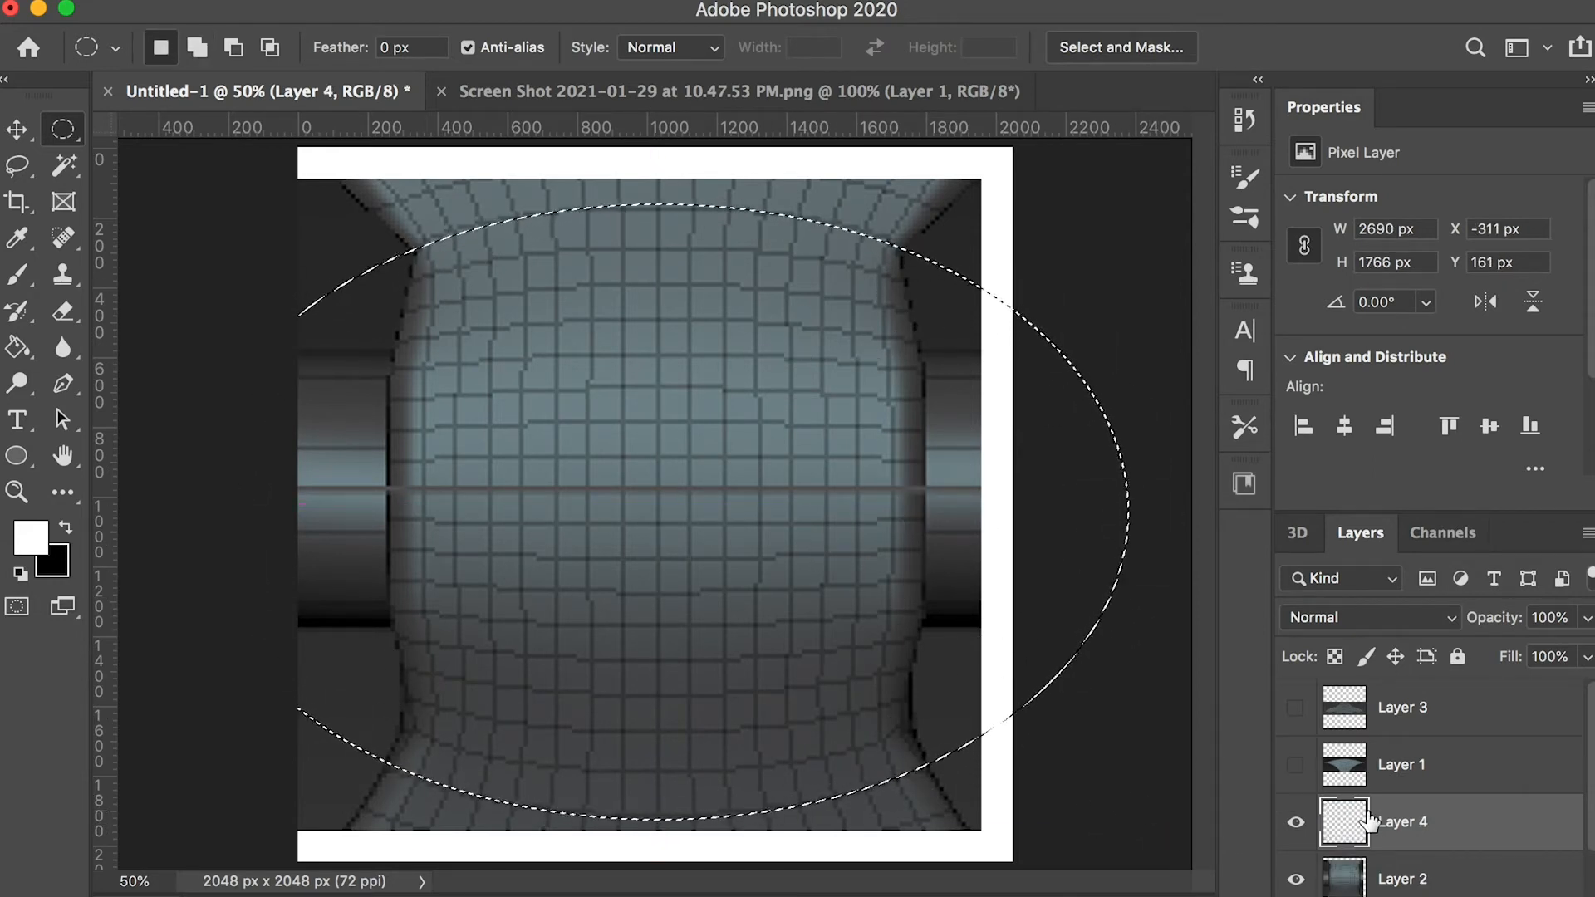
Fill the elliptical selection with white and lower the layer's opacity to 46%
{"action": "key", "text": "g"}
{"action": "left_click", "coordinate": [722, 515]}
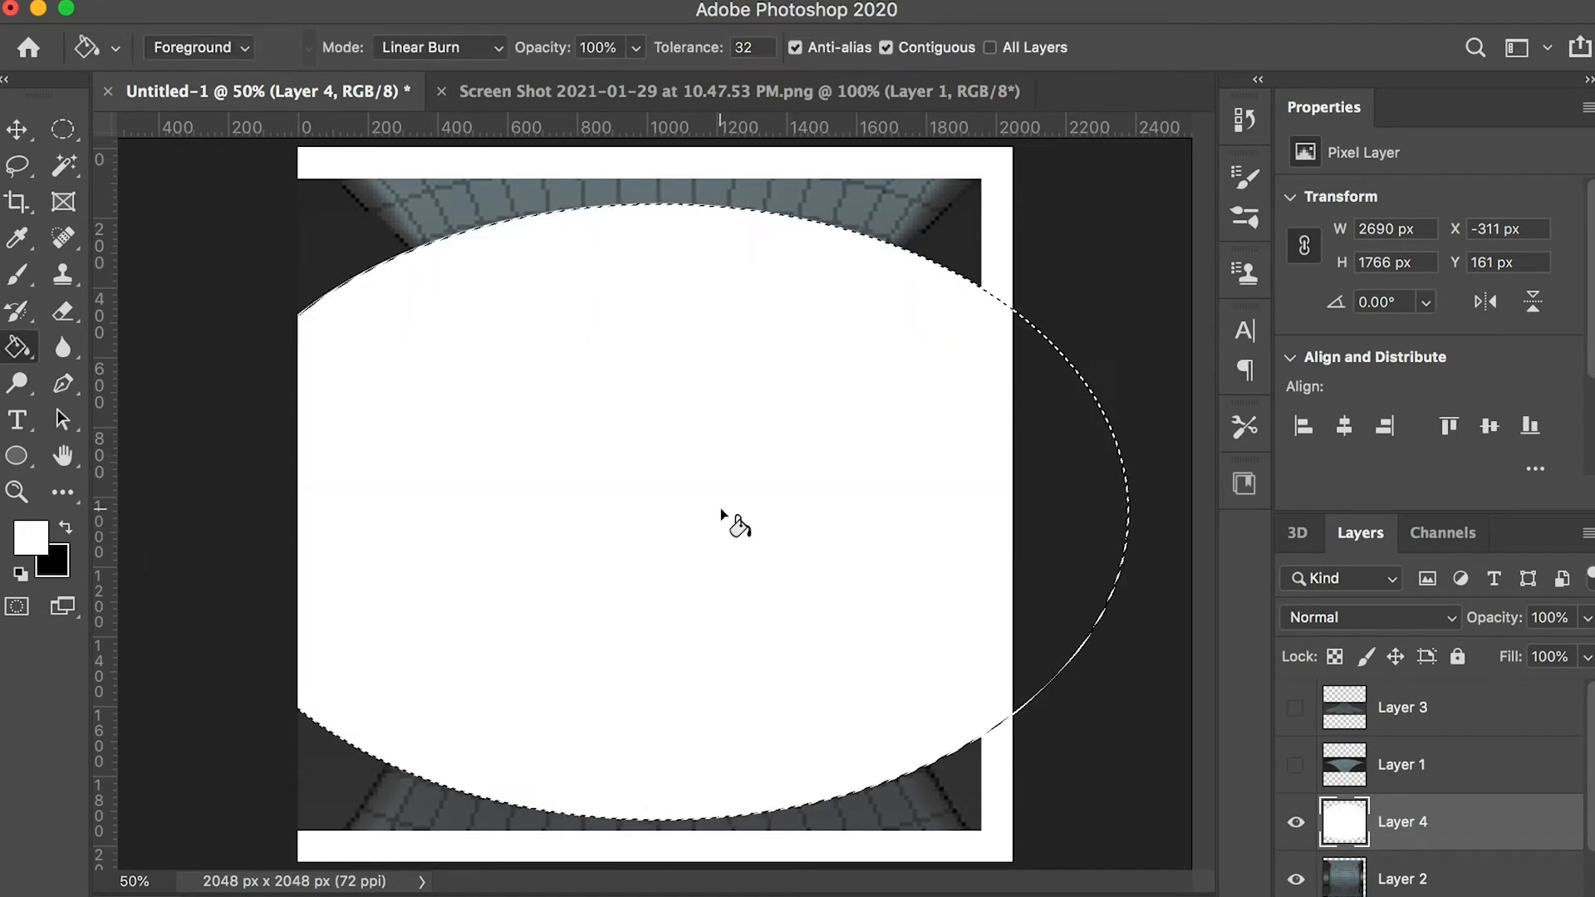
{"action": "left_click_drag", "start_coordinate": [1586, 618], "coordinate": [1517, 656]}
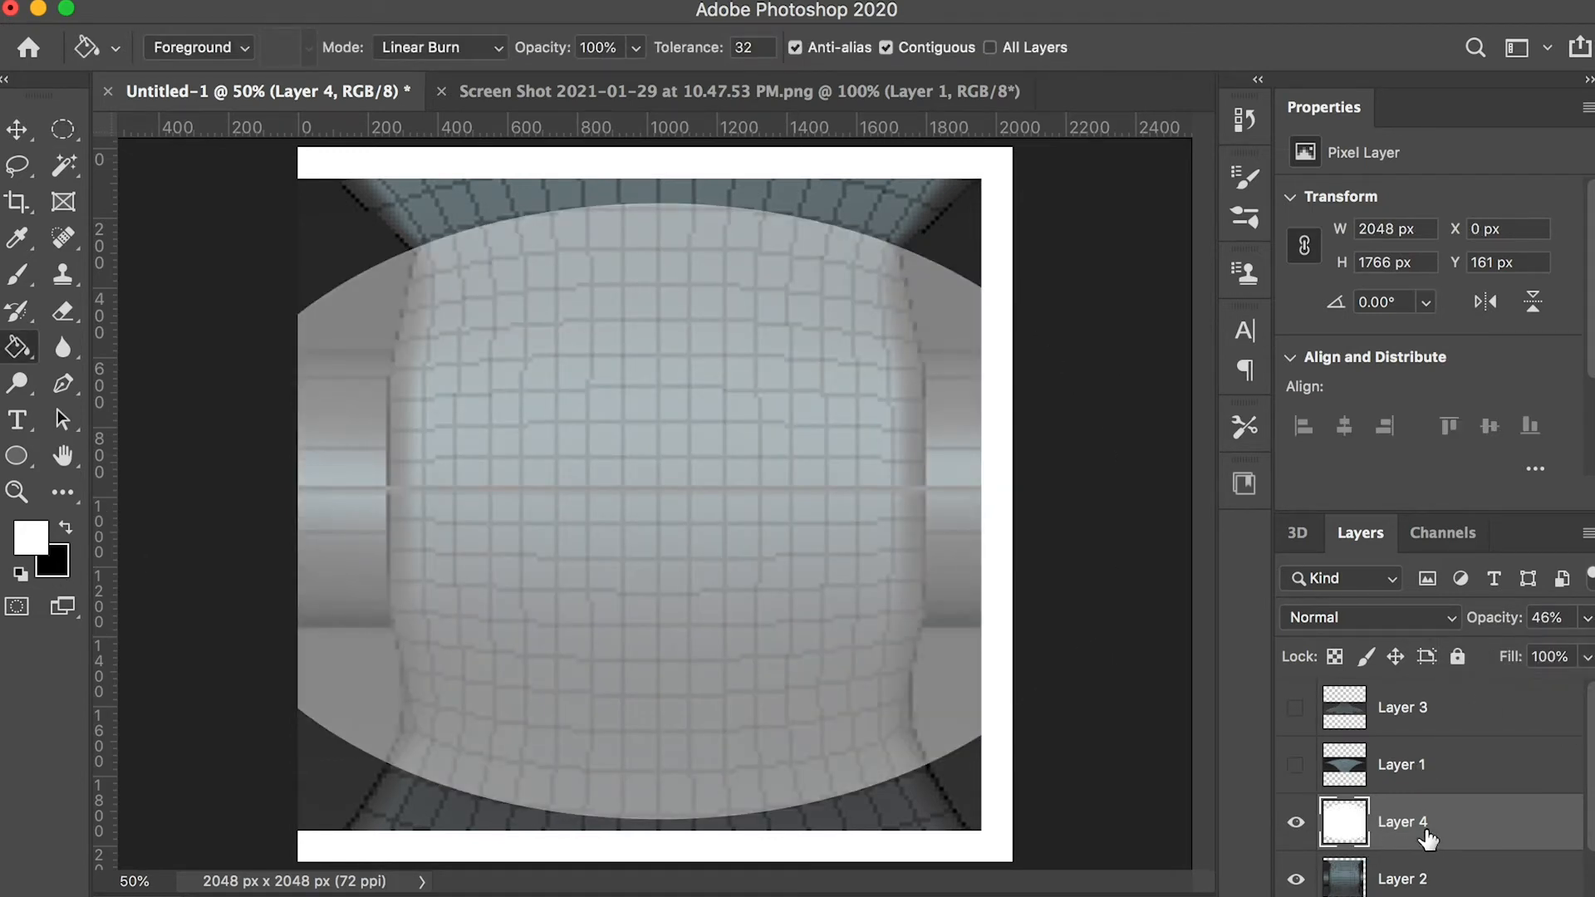
Select a tall ellipse of about 475 x 2111 px following the middle section's left edge and invert the selection
{"action": "key", "text": "m"}
{"action": "left_click_drag", "start_coordinate": [479, 559], "coordinate": [401, 862]}
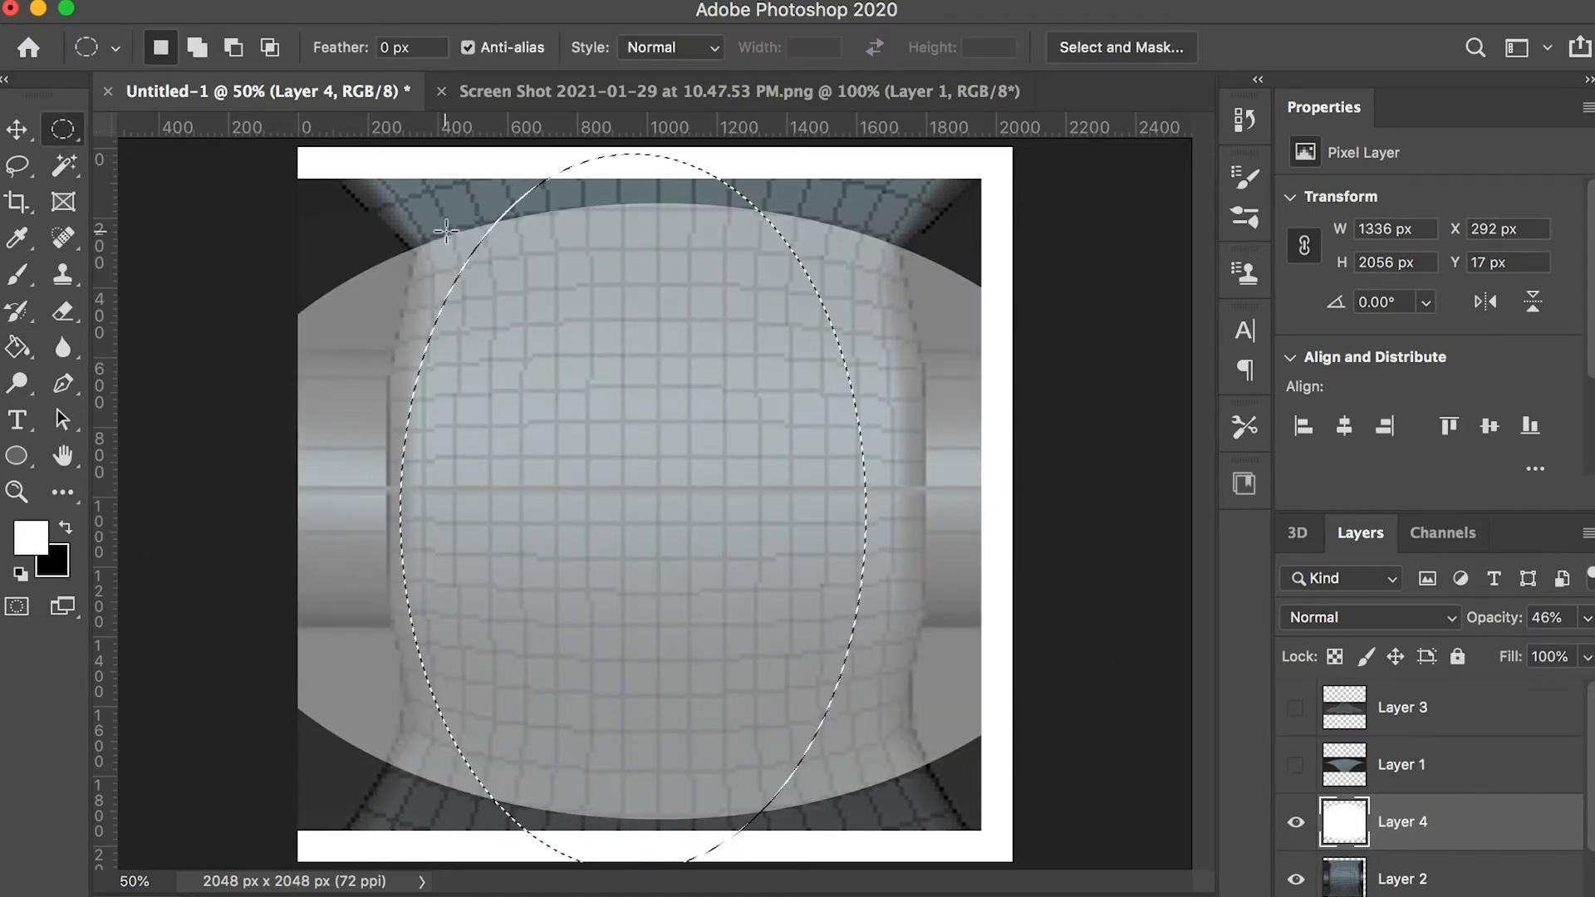
{"action": "left_click_drag", "start_coordinate": [563, 152], "coordinate": [390, 884]}
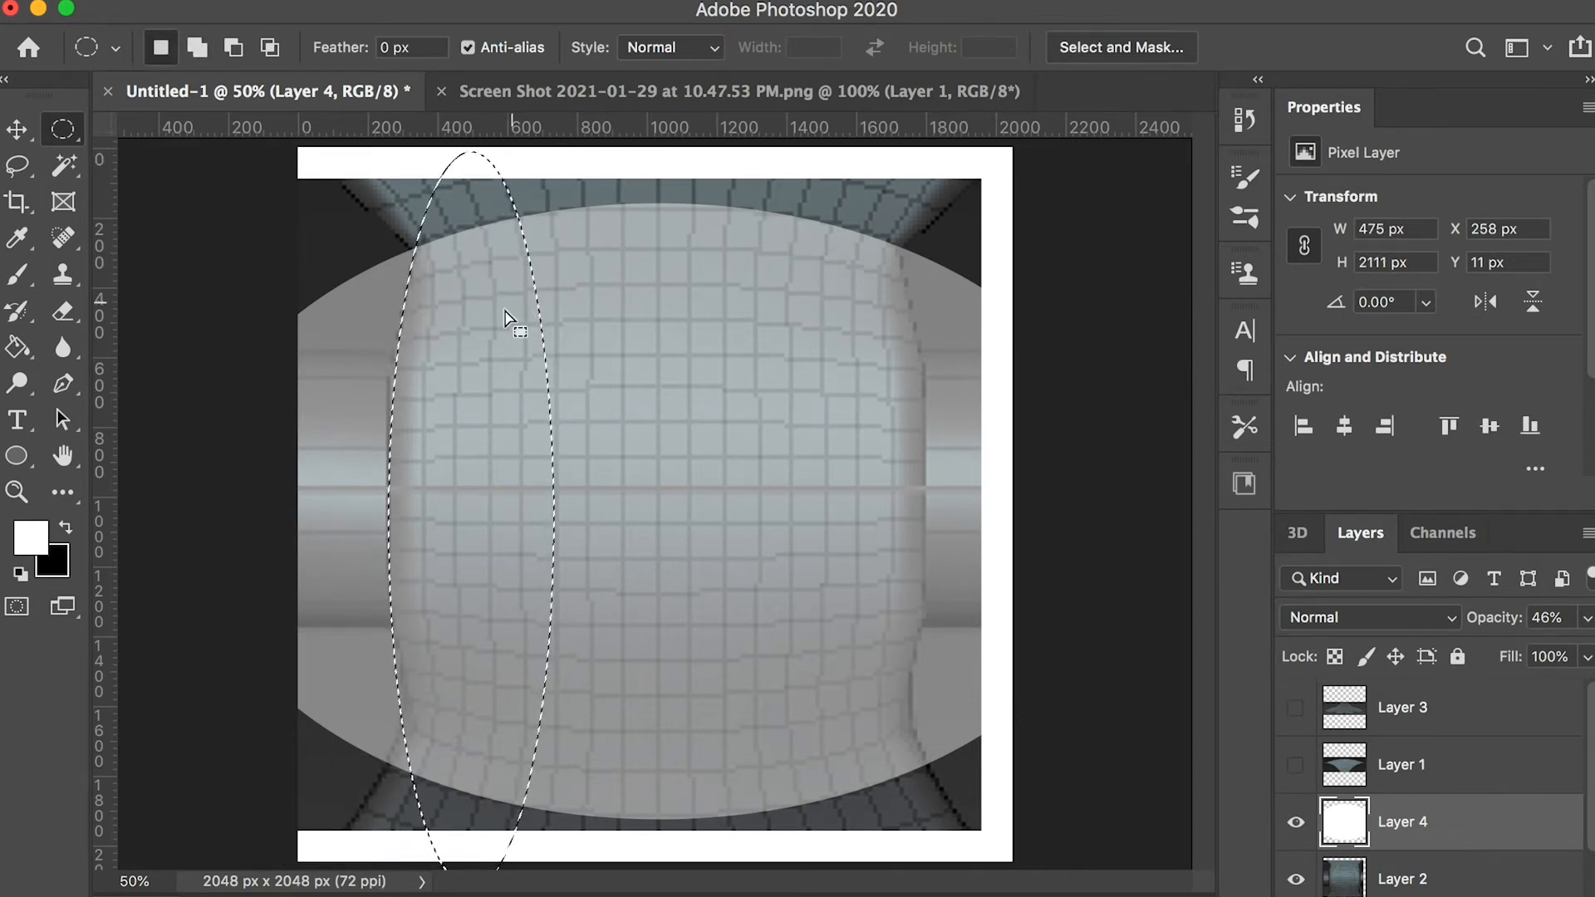
{"action": "key", "text": "shift+super+i"}
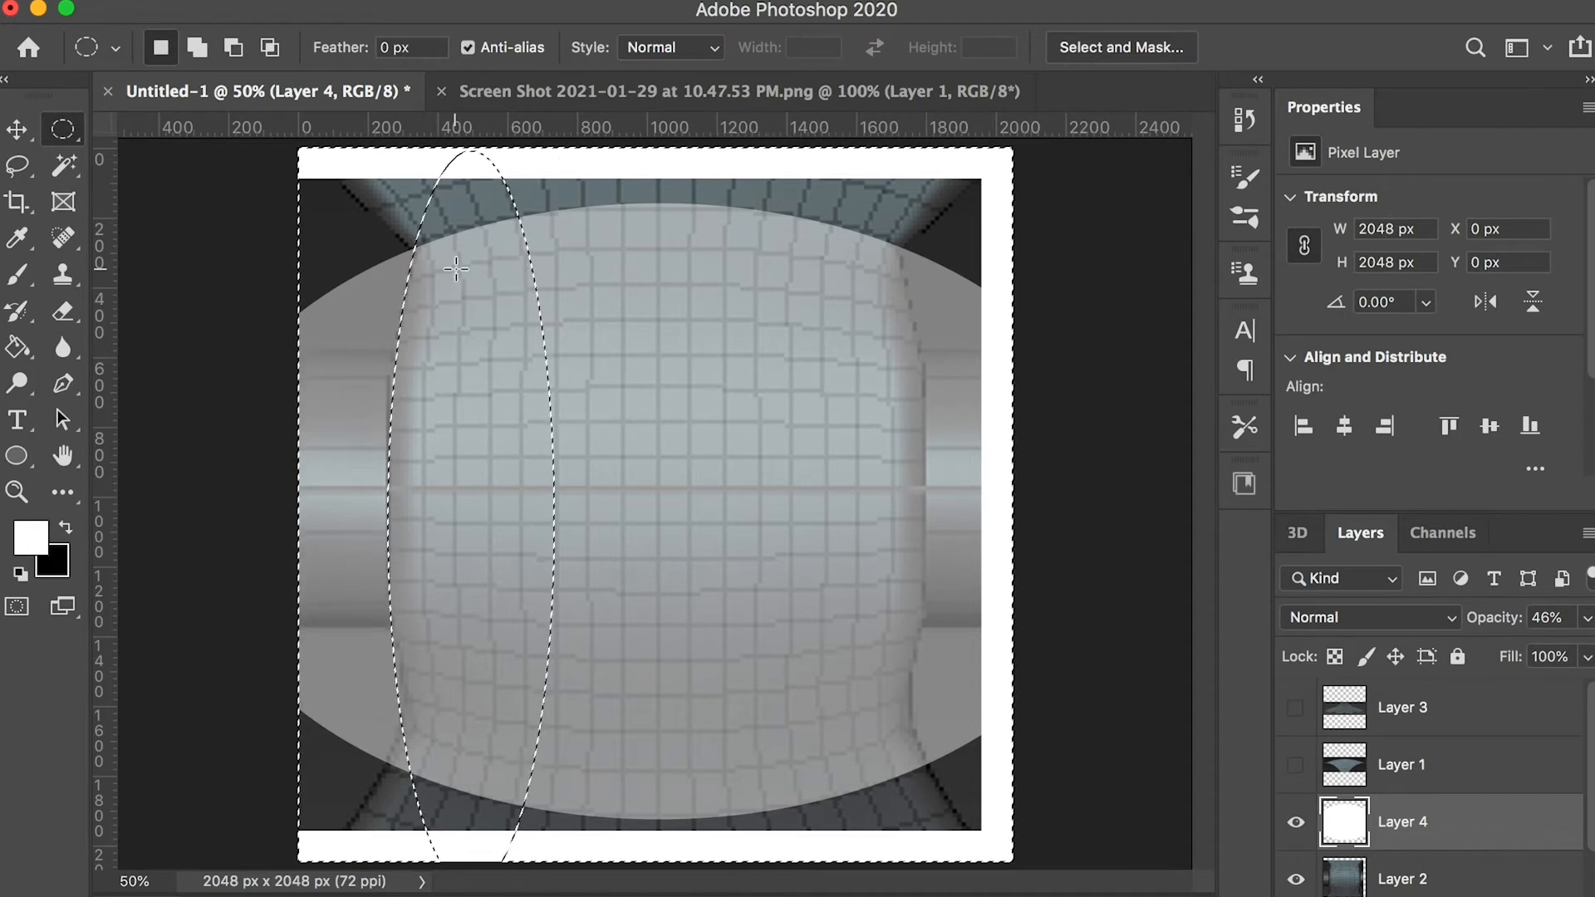
Subtract the area right of the left curve from the selection and trim the white shape's left side along that curve
{"action": "key", "text": "l"}
{"action": "left_click_drag", "start_coordinate": [615, 170], "coordinate": [489, 203], "text": "shift"}
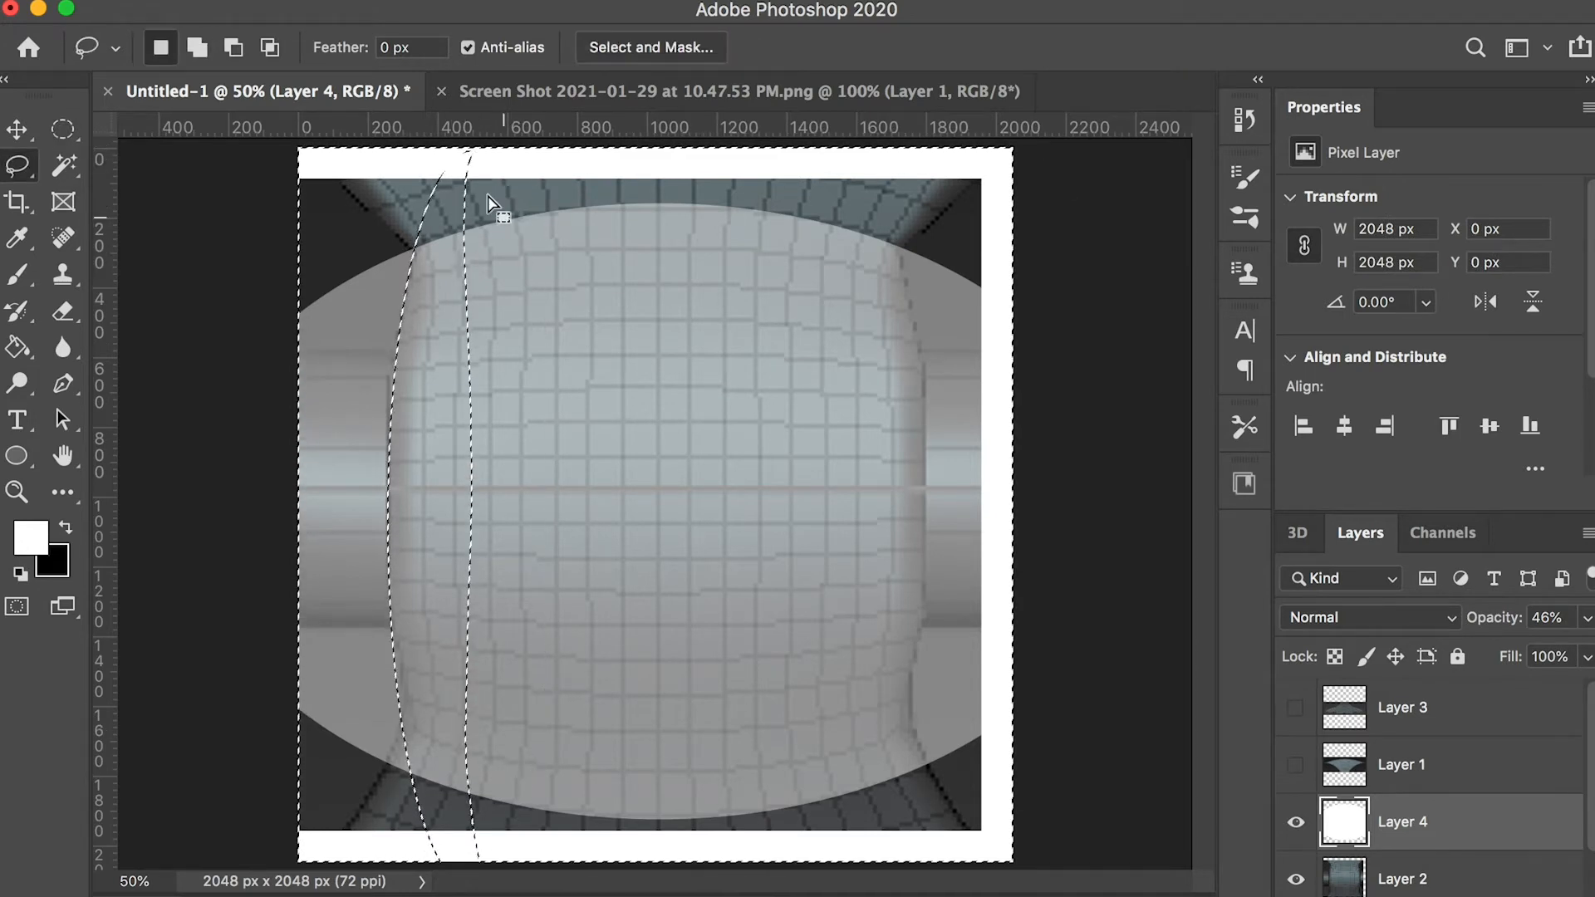
{"action": "left_click_drag", "start_coordinate": [396, 861], "coordinate": [598, 25], "text": "alt"}
{"action": "key", "text": "super+z"}
{"action": "mouse_move", "coordinate": [475, 156]}
{"action": "left_mouse_down", "text": "alt"}
{"action": "mouse_move", "coordinate": [465, 864]}
{"action": "mouse_move", "coordinate": [497, 160]}
{"action": "left_mouse_up", "text": "alt"}
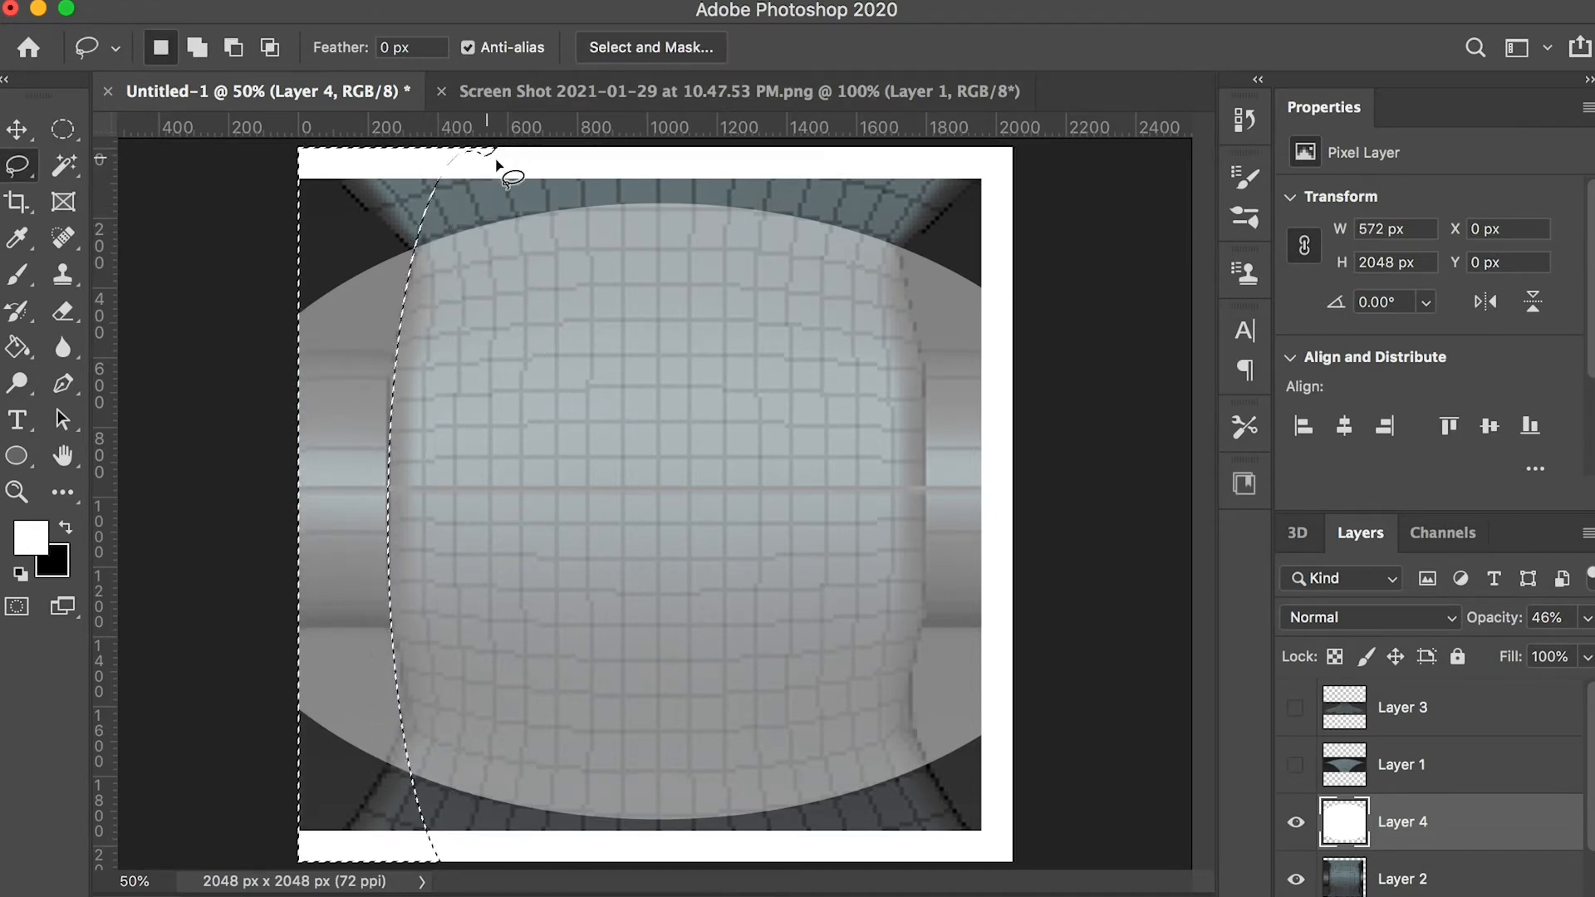
{"action": "key", "text": "Delete"}
{"action": "key", "text": "m"}
{"action": "left_click_drag", "start_coordinate": [371, 370], "coordinate": [388, 366]}
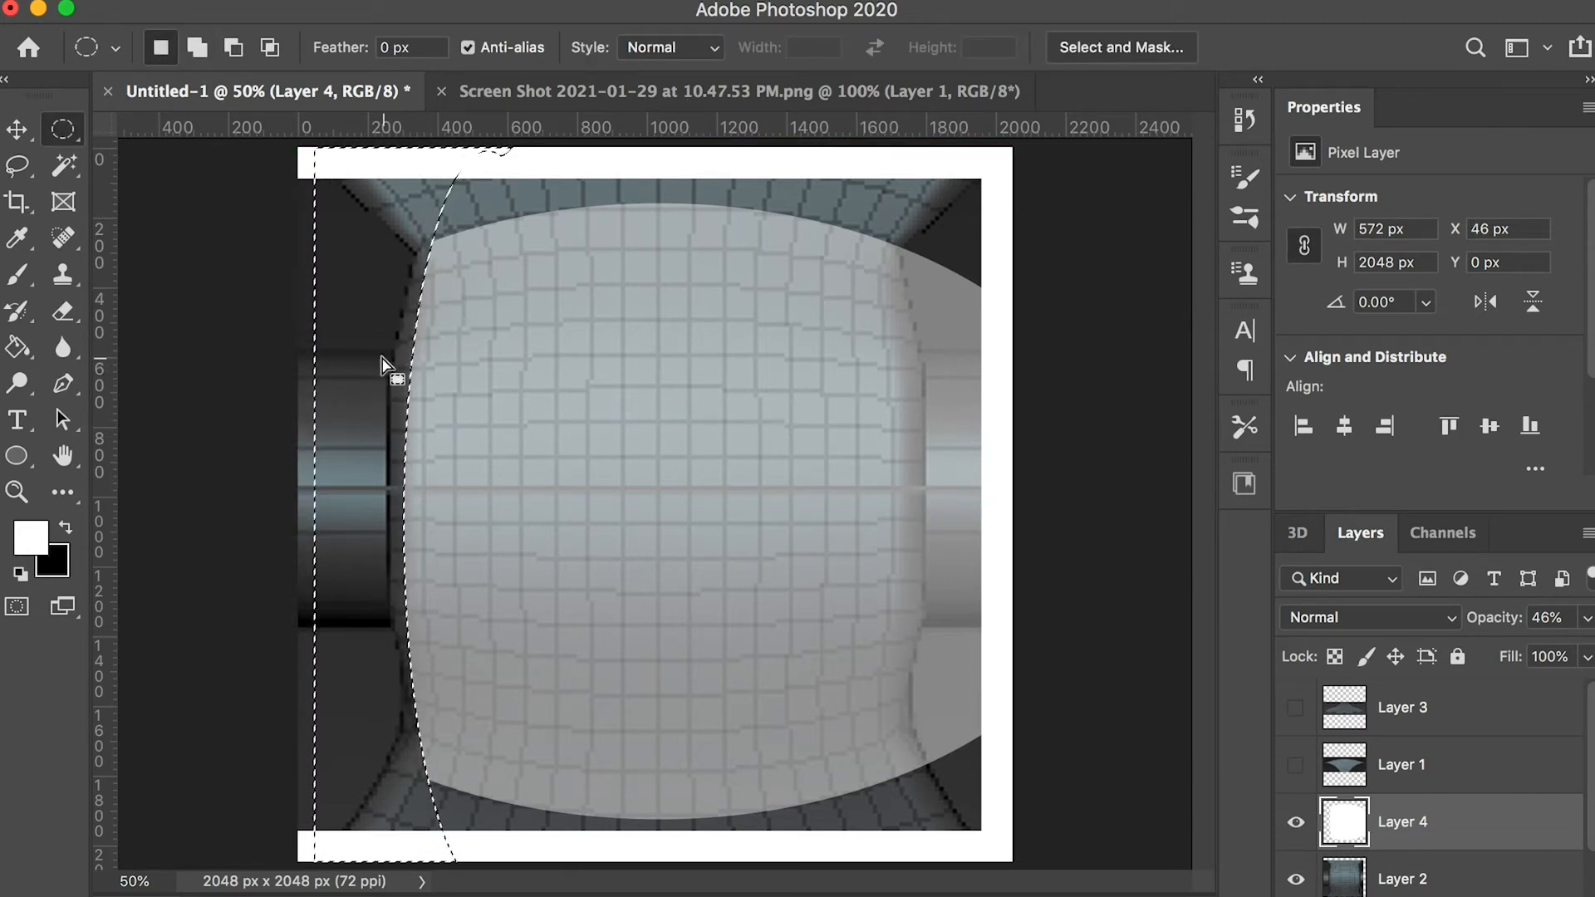
Trim the white shape's right side along a tall ellipse of about 660 x 2298 px and clear the selection
{"action": "left_click_drag", "start_coordinate": [383, 366], "coordinate": [702, 351]}
{"action": "left_click_drag", "start_coordinate": [939, 868], "coordinate": [921, 896]}
{"action": "left_click_drag", "start_coordinate": [803, 587], "coordinate": [801, 552]}
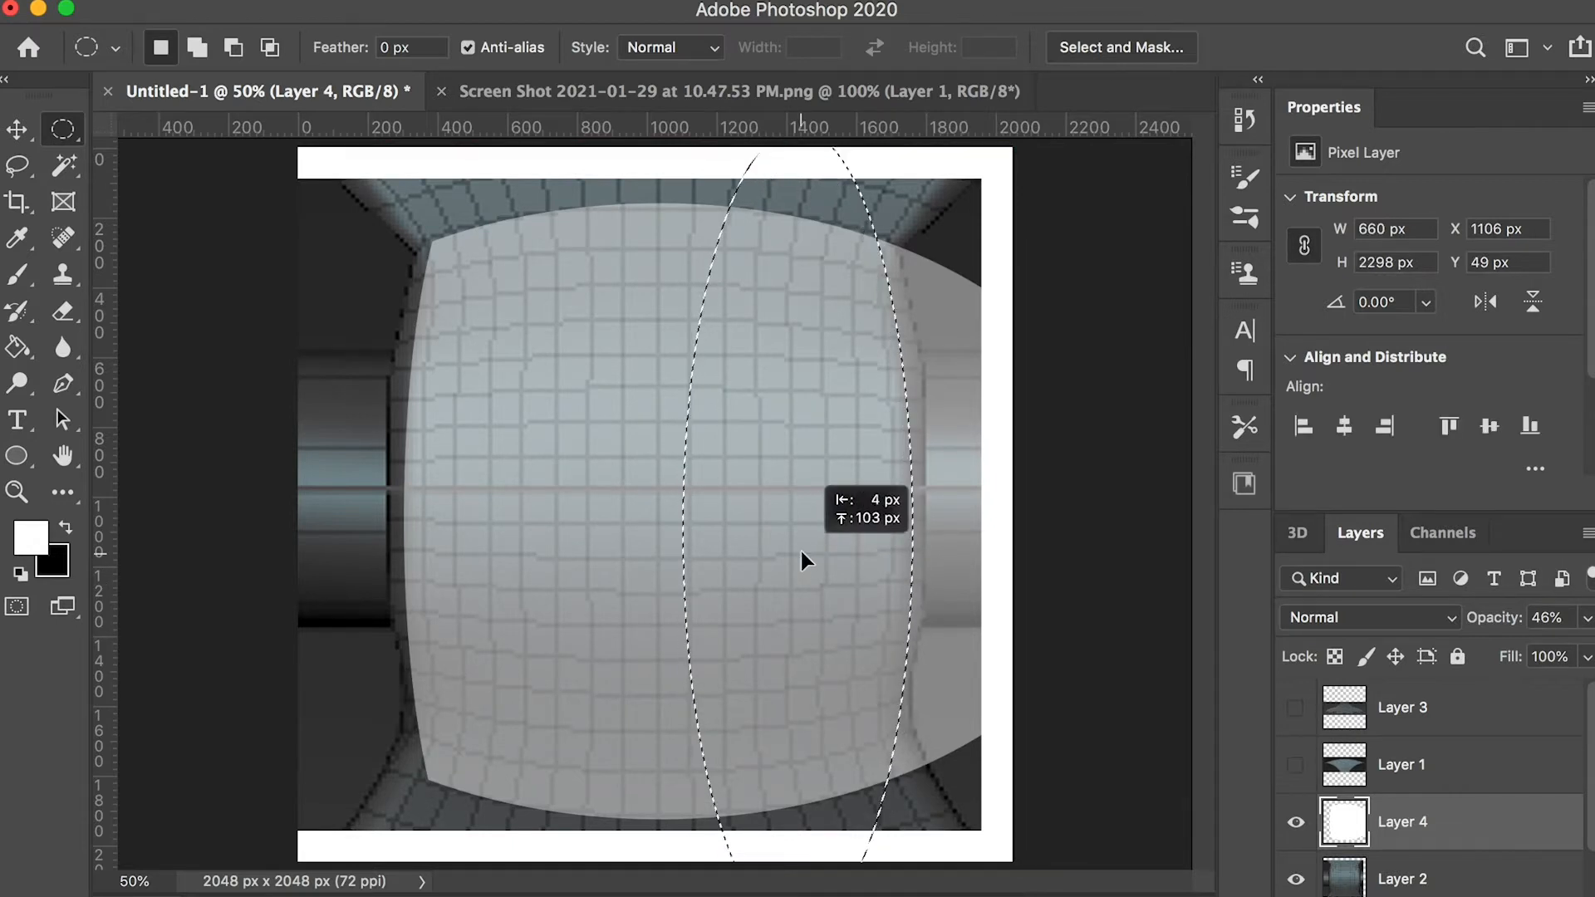
{"action": "key", "text": "shift+super+i"}
{"action": "key", "text": "l"}
{"action": "mouse_move", "coordinate": [799, 143]}
{"action": "left_mouse_down", "text": "alt"}
{"action": "mouse_move", "coordinate": [162, 435]}
{"action": "mouse_move", "coordinate": [760, 125]}
{"action": "left_mouse_up", "text": "alt"}
{"action": "left_click_drag", "start_coordinate": [665, 245], "coordinate": [712, 160], "text": "alt"}
{"action": "key", "text": "Delete"}
{"action": "key", "text": "super+d"}
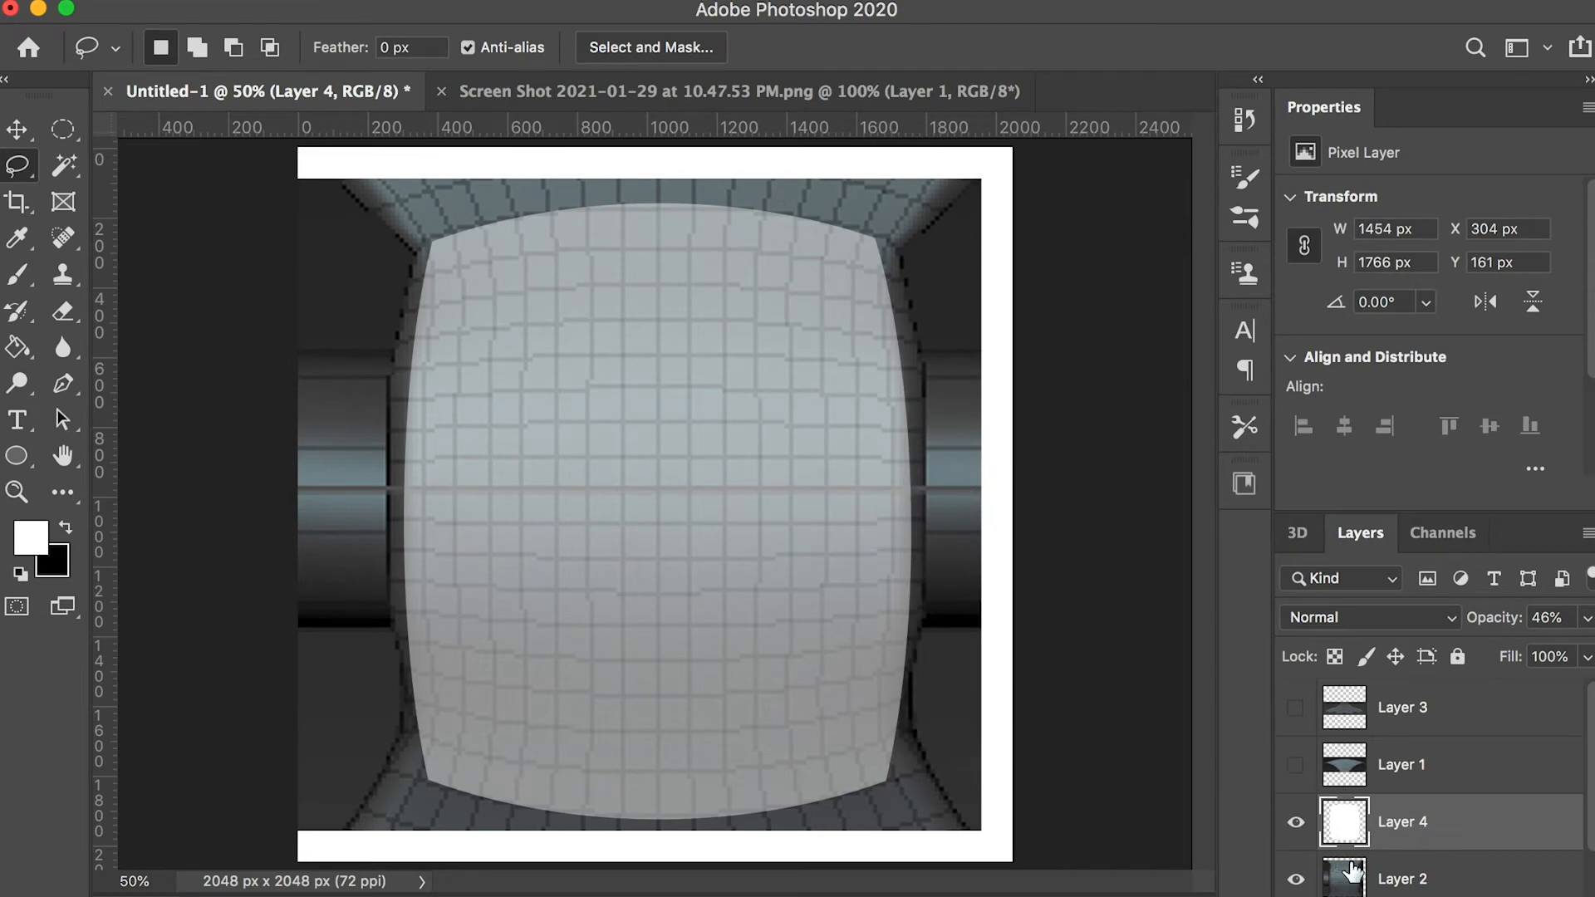
Place Lion.jpg over the white shape, scaled to about 1330 x 1521 px
{"action": "key", "text": "super+Tab"}
{"action": "left_click_drag", "start_coordinate": [771, 154], "coordinate": [765, 185]}
{"action": "left_click_drag", "start_coordinate": [969, 142], "coordinate": [893, 229]}
{"action": "key", "text": "Return"}
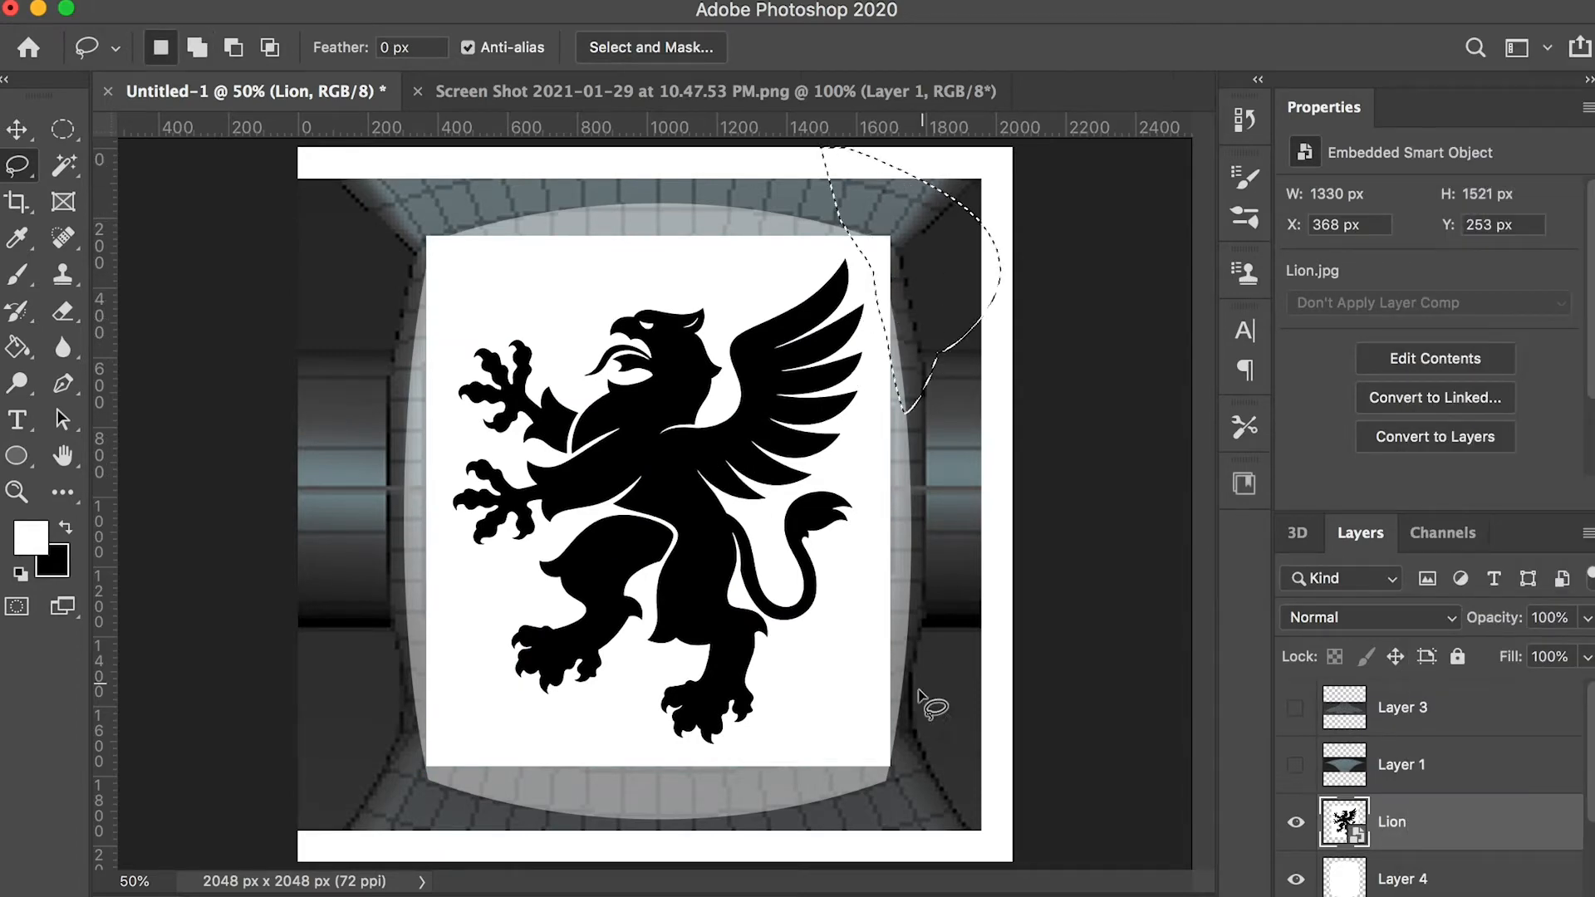
Mask off the Lion image's four corners, add an empty layer beneath Layer 4, and restore the white shape to 100% opacity
{"action": "left_click_drag", "start_coordinate": [407, 658], "coordinate": [398, 615], "text": "shift"}
{"action": "left_click_drag", "start_coordinate": [422, 334], "coordinate": [374, 357], "text": "shift"}
{"action": "key", "text": "super+shift+i"}
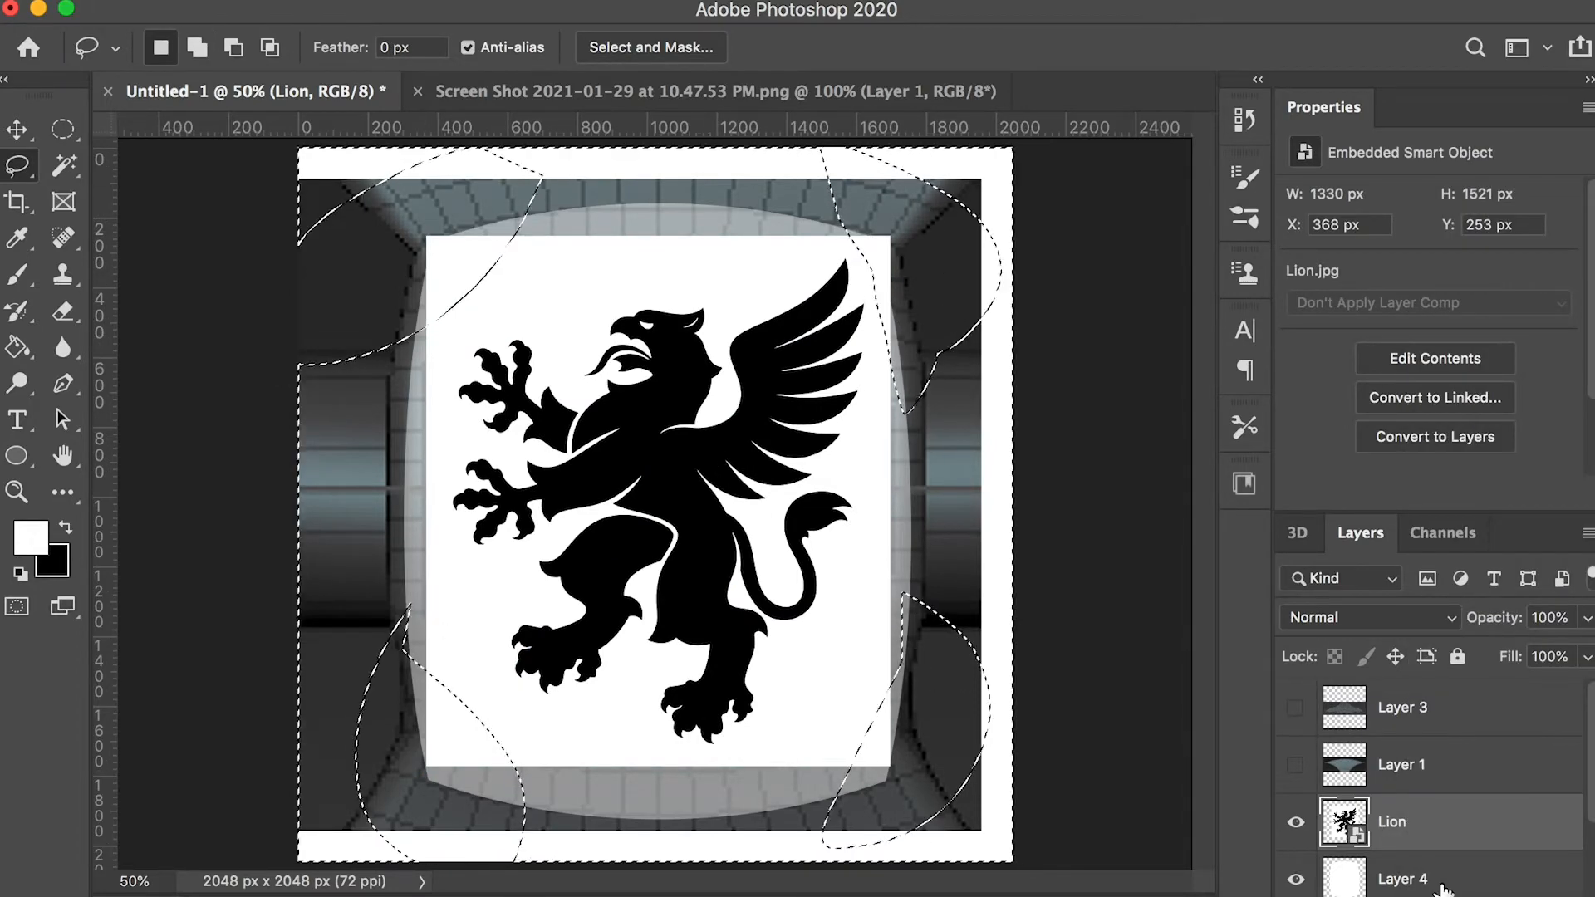
{"action": "left_click", "coordinate": [1441, 894]}
{"action": "left_click", "coordinate": [1410, 887]}
{"action": "left_click_drag", "start_coordinate": [1587, 617], "coordinate": [1584, 652]}
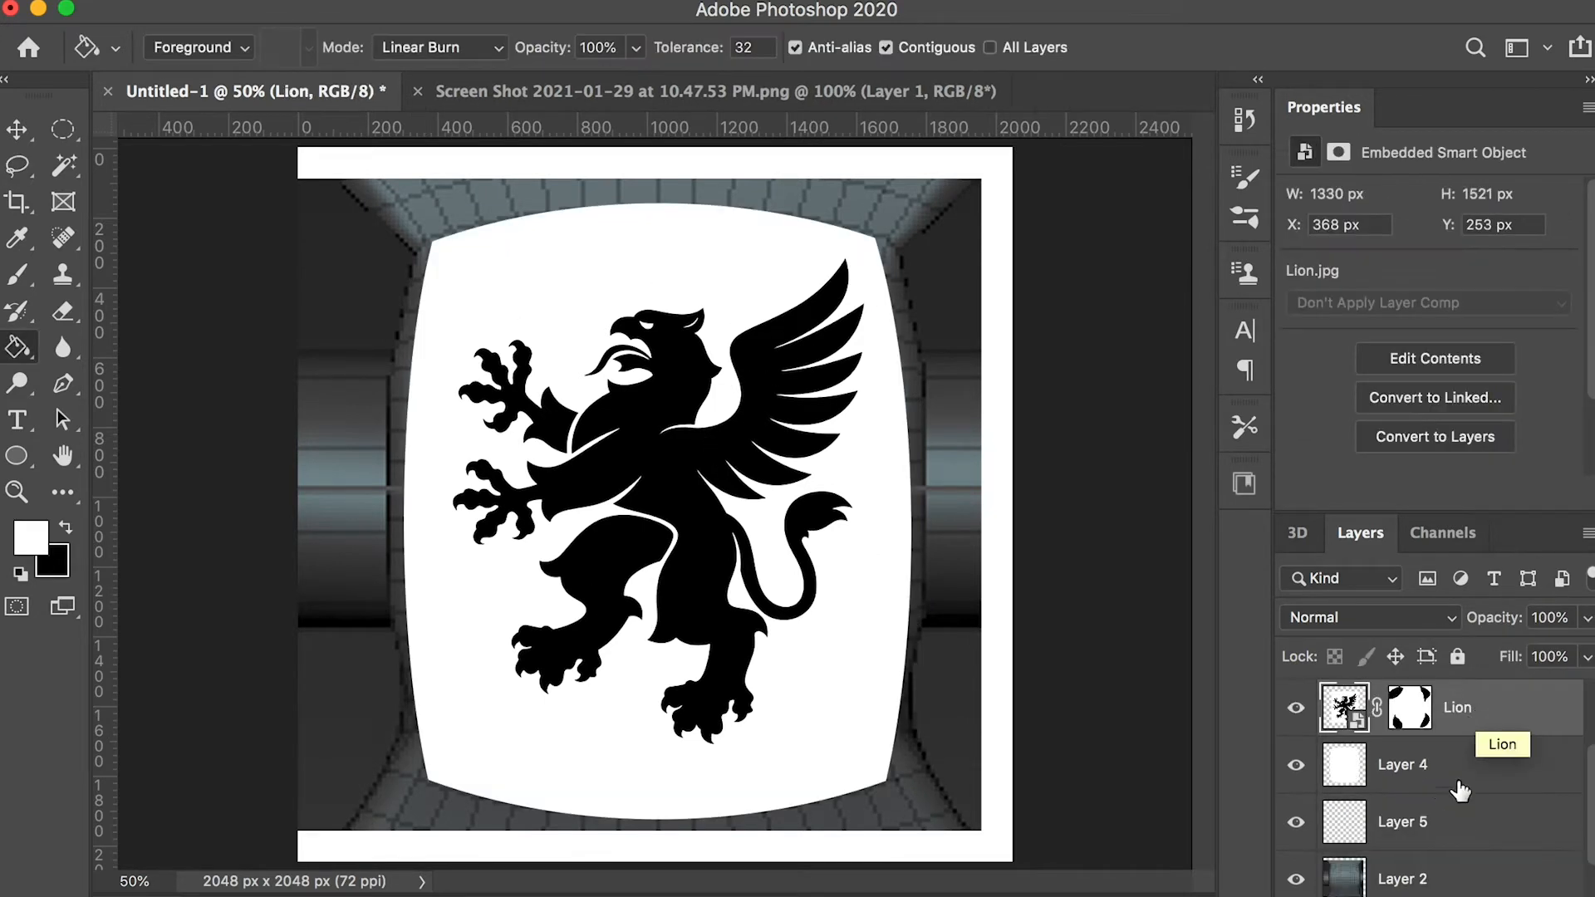
Fill Layer 5 behind the white shape with black
{"action": "left_click", "coordinate": [1458, 817]}
{"action": "key", "text": "x"}
{"action": "left_click", "coordinate": [365, 467]}
Group the Lion, white shape, black background and Layer 2 layers and name the group TexPatter1
{"action": "left_click", "coordinate": [1469, 711], "text": "shift"}
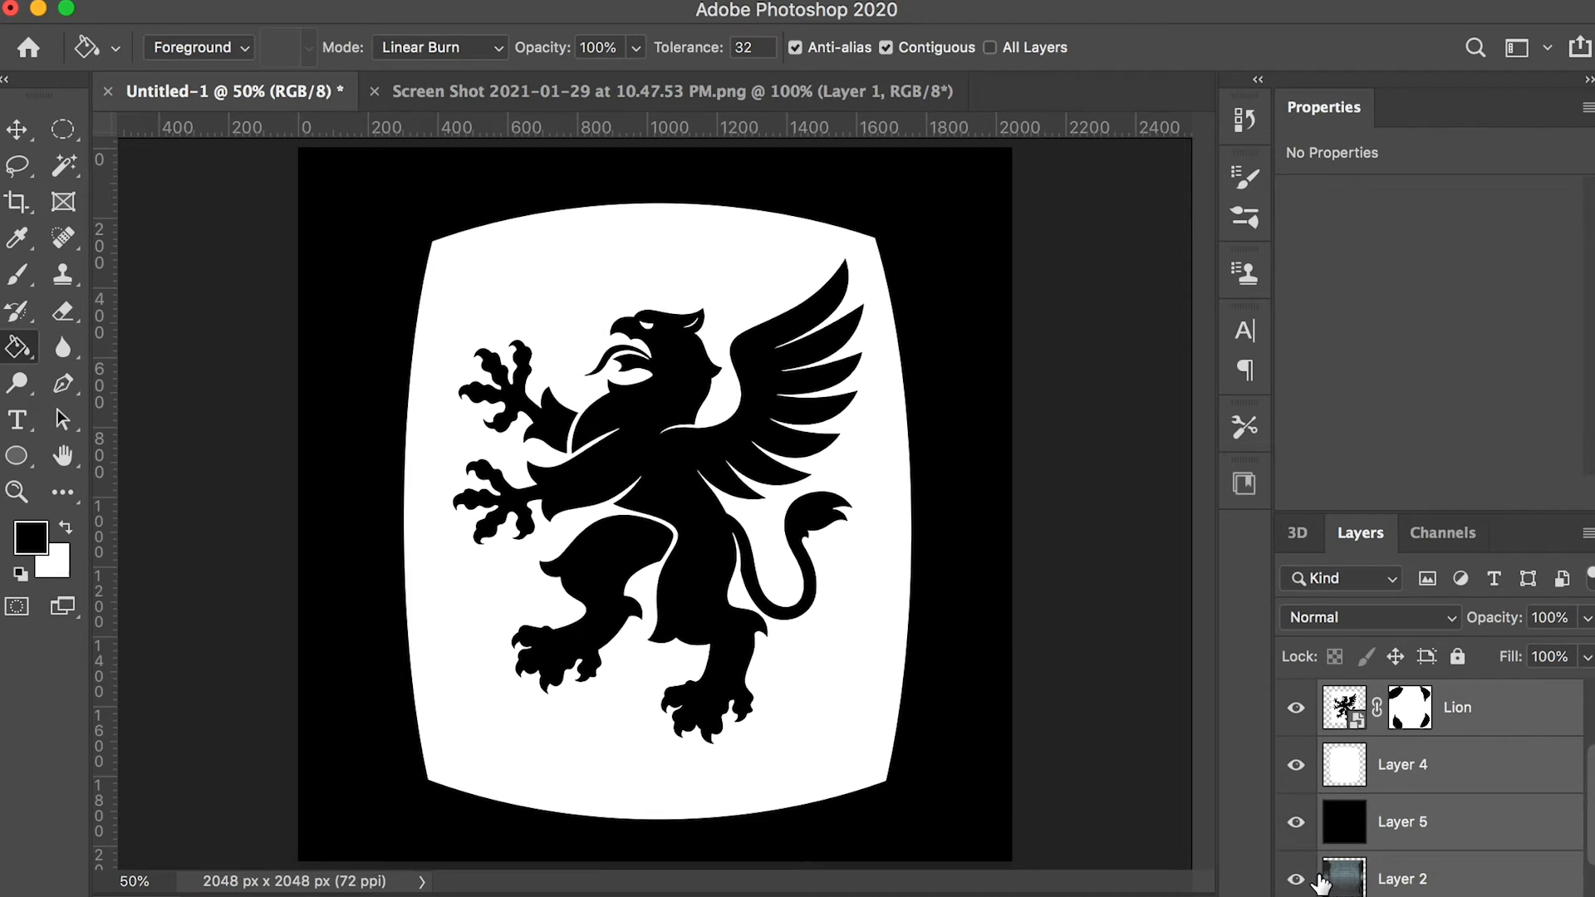
{"action": "key", "text": "super+g"}
{"action": "left_click", "coordinate": [1327, 811]}
{"action": "left_click", "coordinate": [1327, 779]}
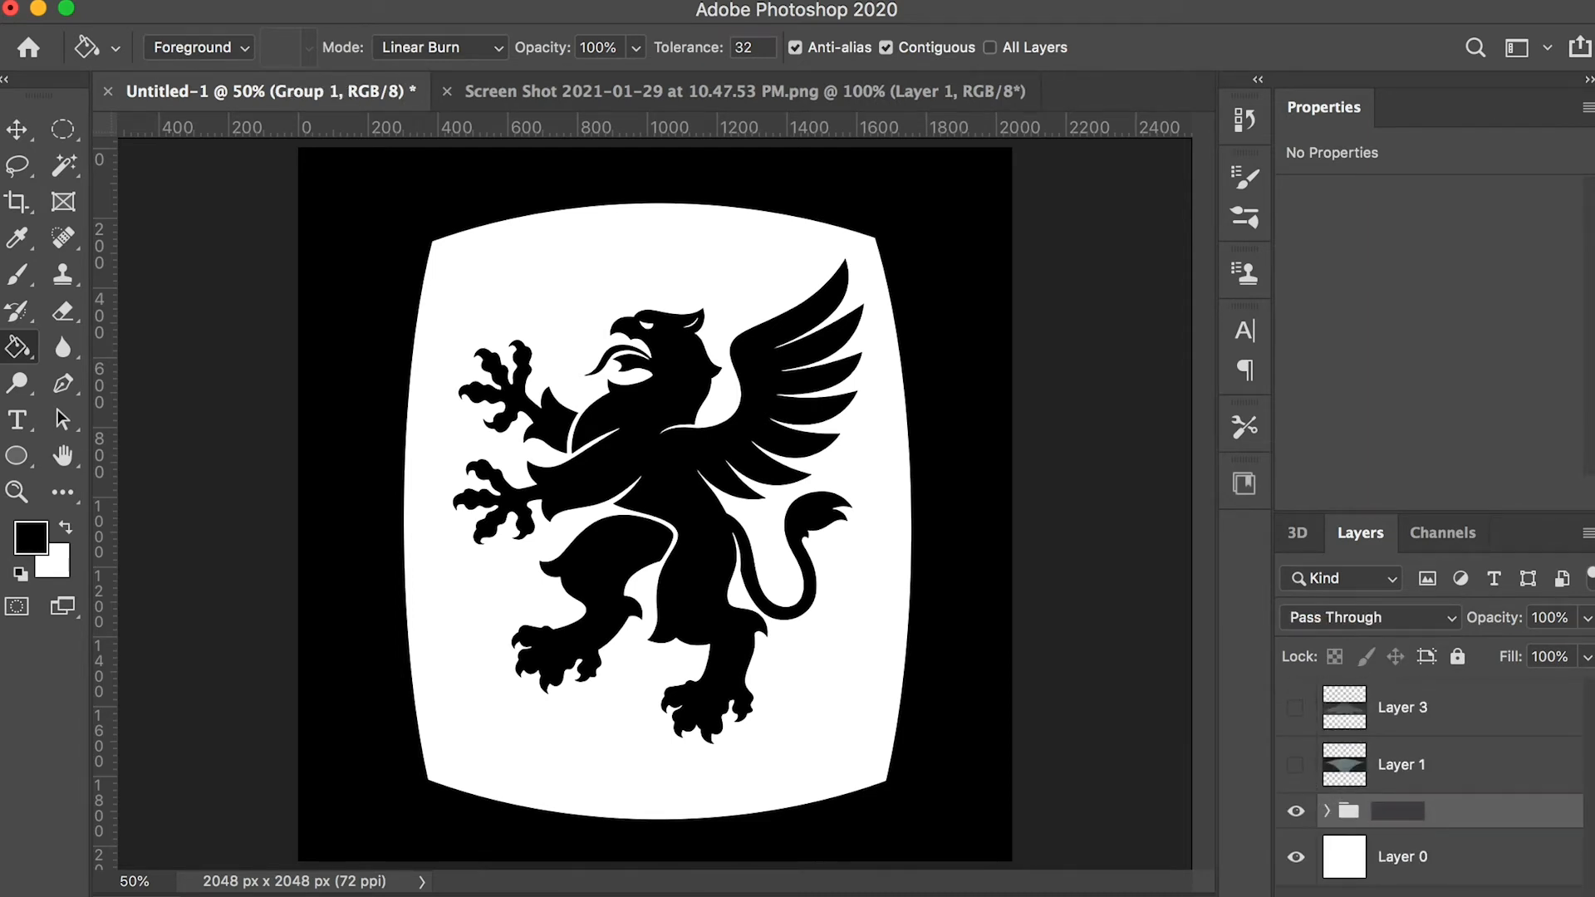
{"action": "key", "text": "Return"}
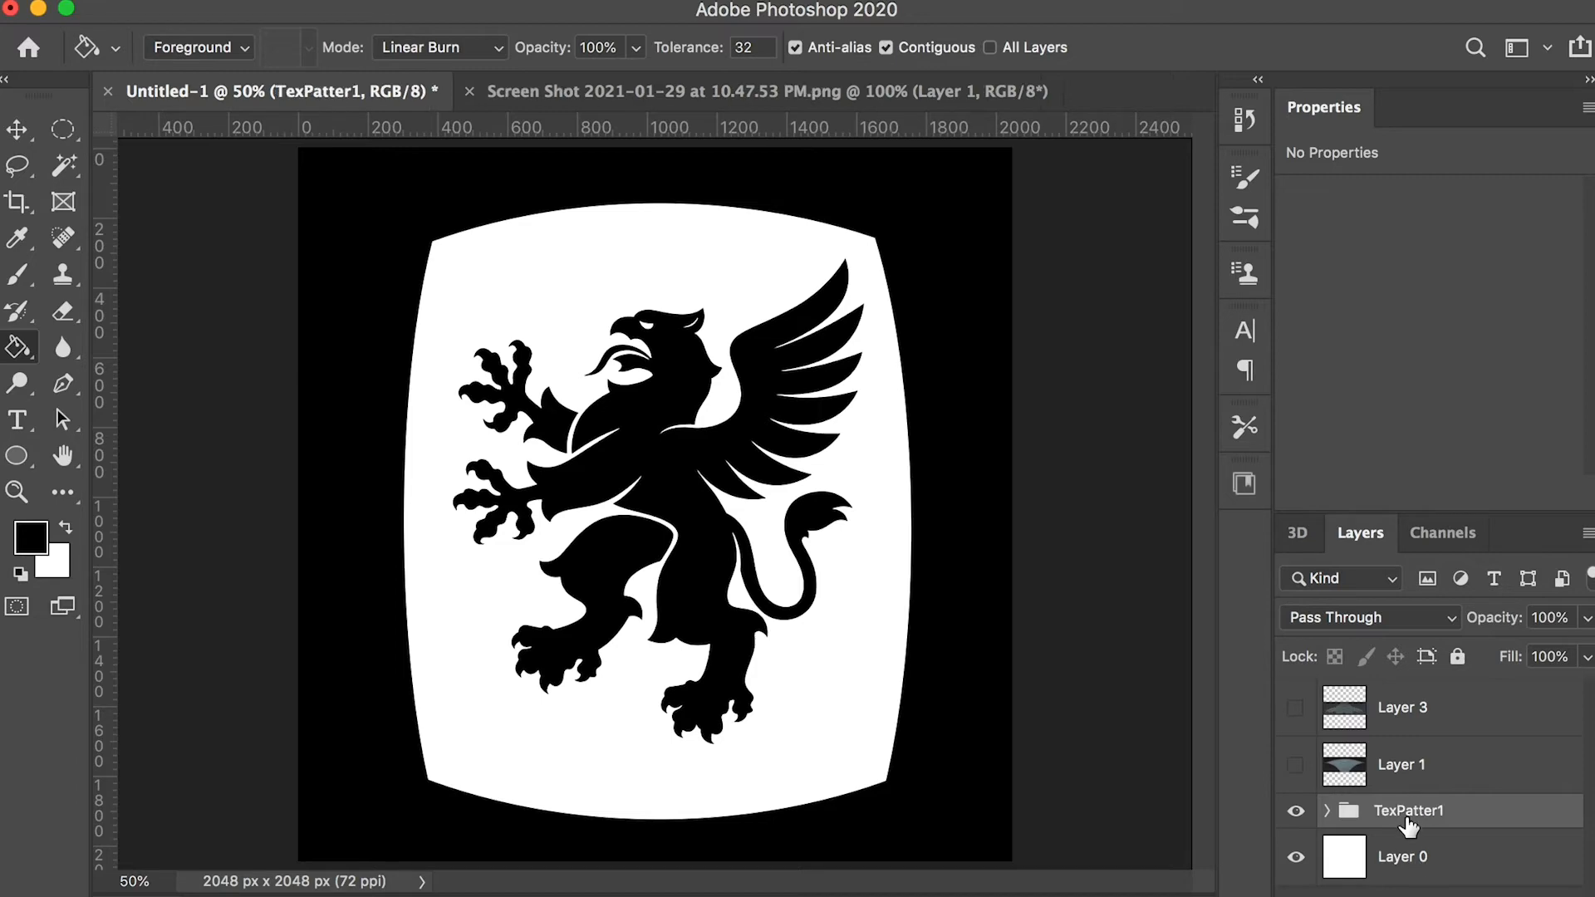
Save the crest artwork as a JPEG copy in the Axe folder
{"action": "key", "text": "shift+super+s"}
{"action": "left_click", "coordinate": [1032, 497]}
{"action": "left_click", "coordinate": [1079, 673]}
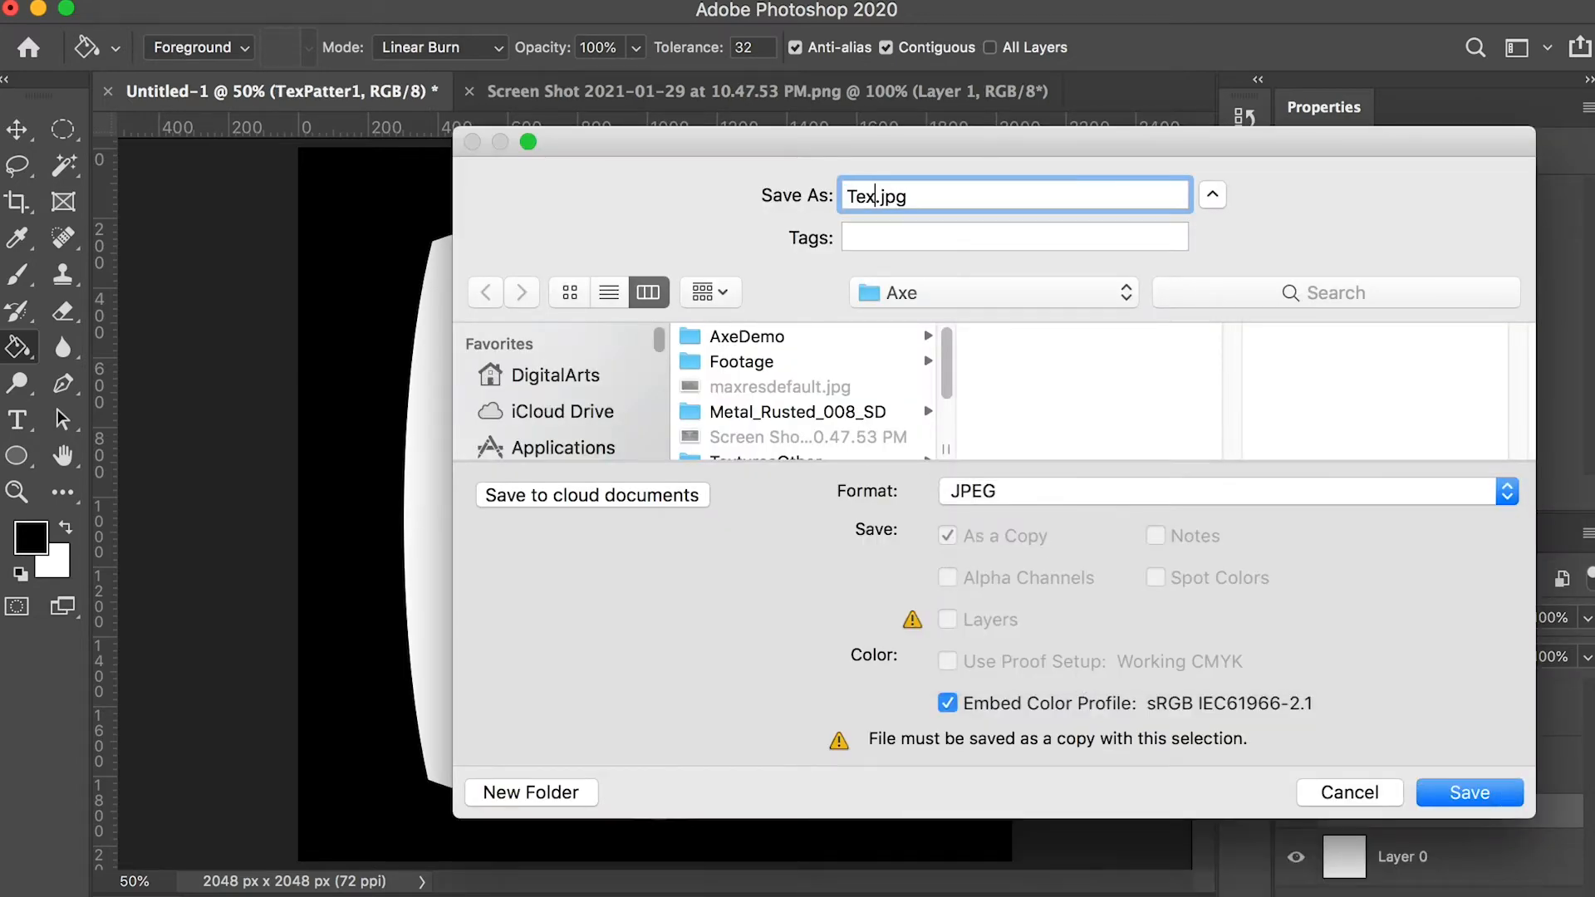
{"action": "key", "text": "Return"}
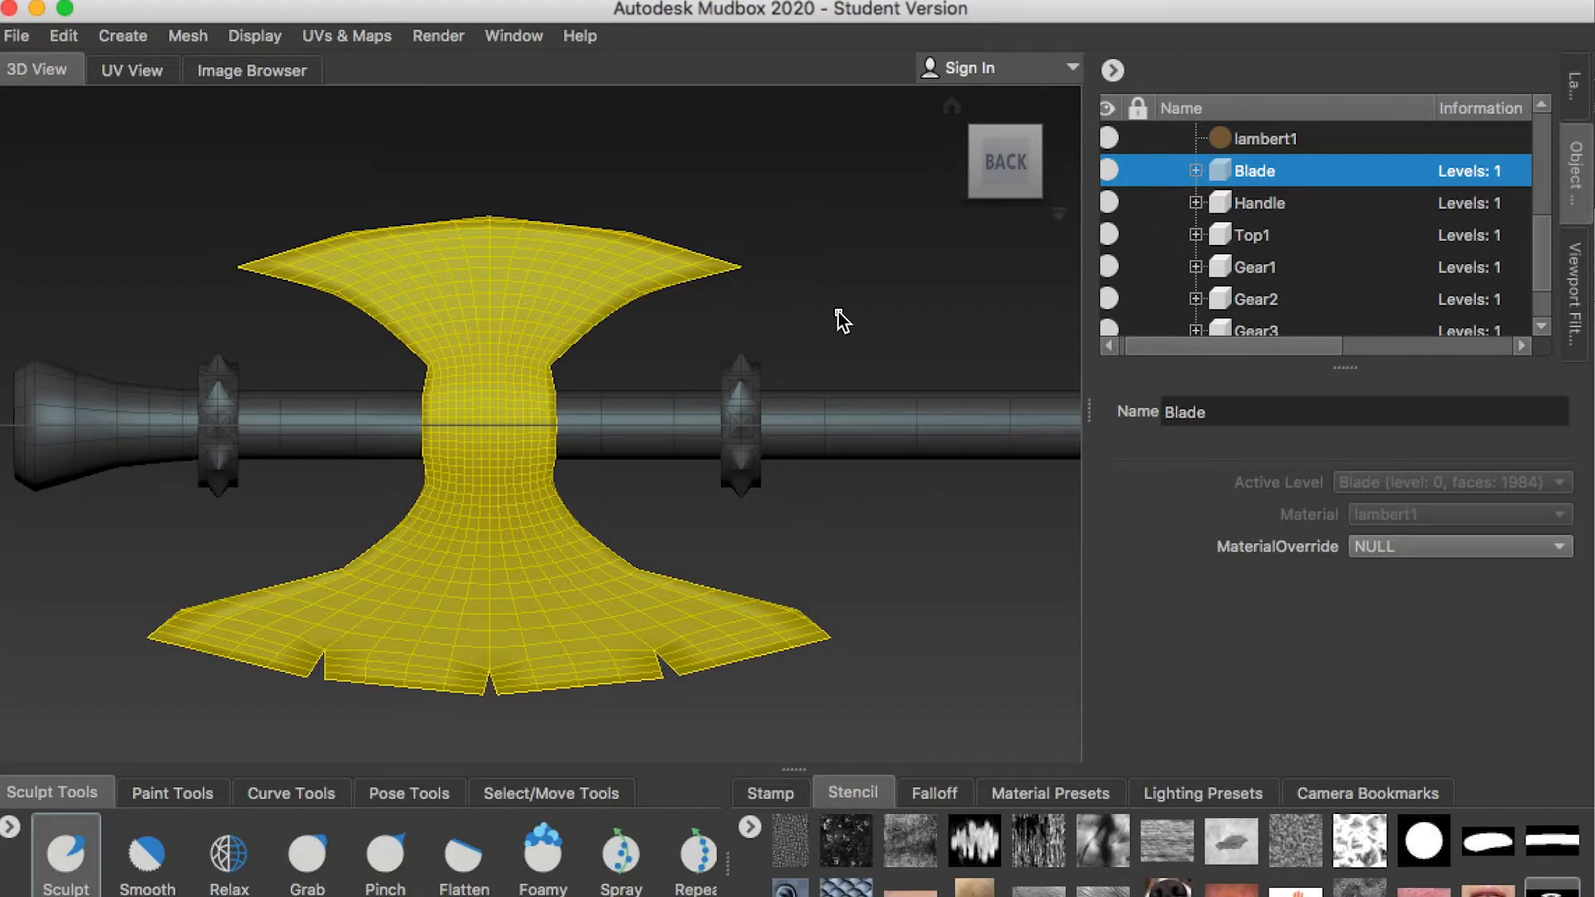
In Mudbox, subdivide the Blade up to level 4 and lock the other axe parts
{"action": "key", "text": "shift+d"}
{"action": "key", "text": "shift+d"}
{"action": "key", "text": "shift+d"}
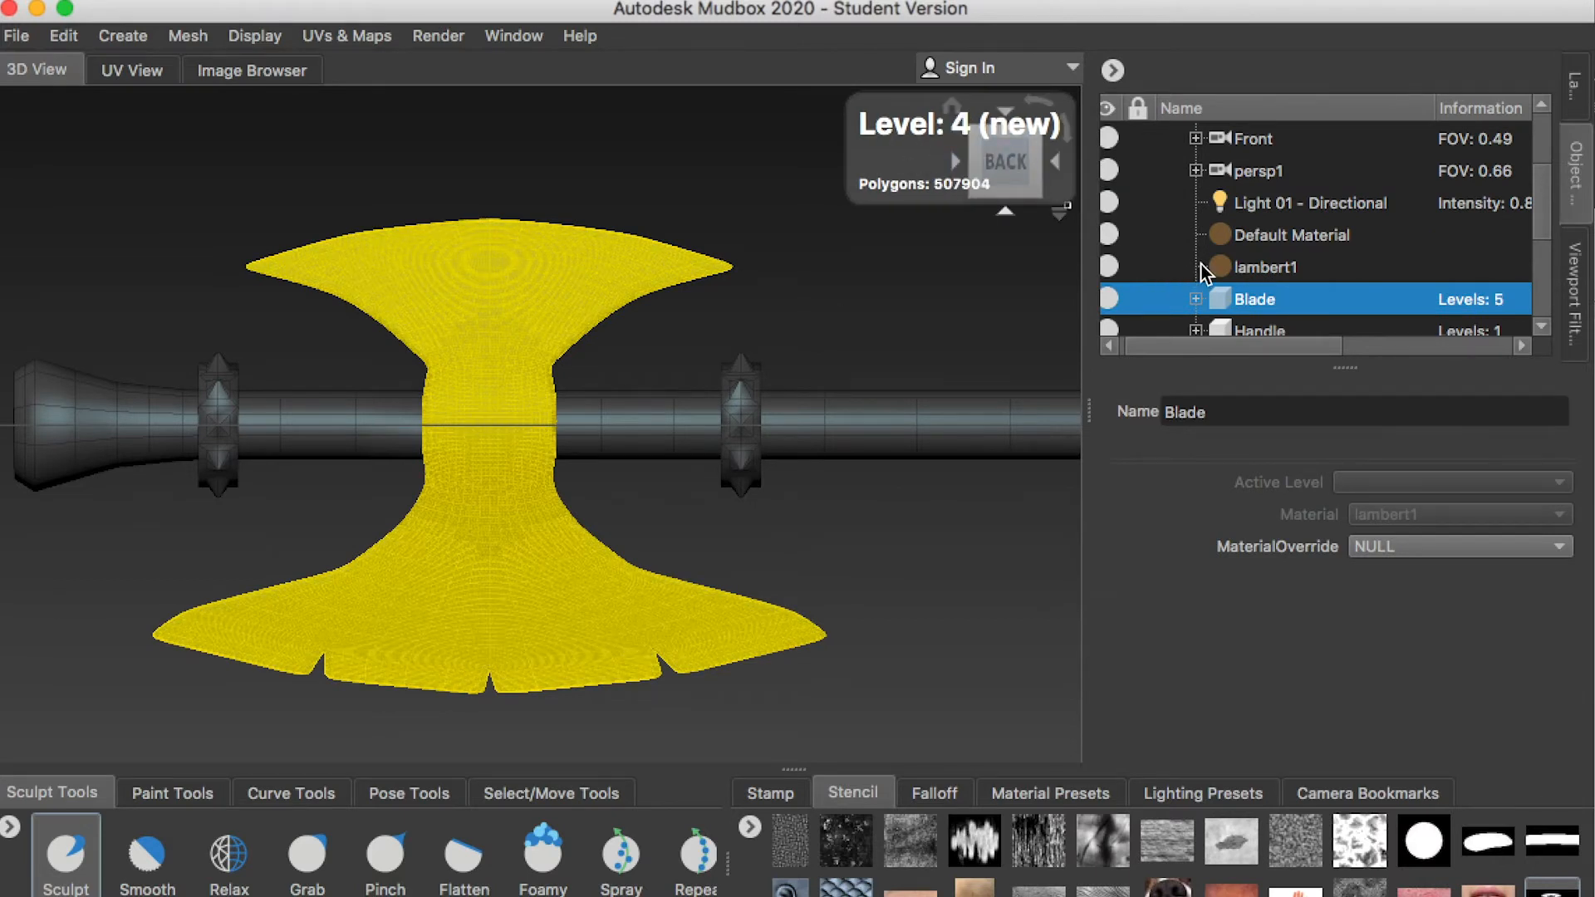
{"action": "scroll", "coordinate": [1163, 241], "scroll_direction": "down", "scroll_amount": 3}
{"action": "scroll", "coordinate": [1246, 241], "scroll_direction": "up", "scroll_amount": 2}
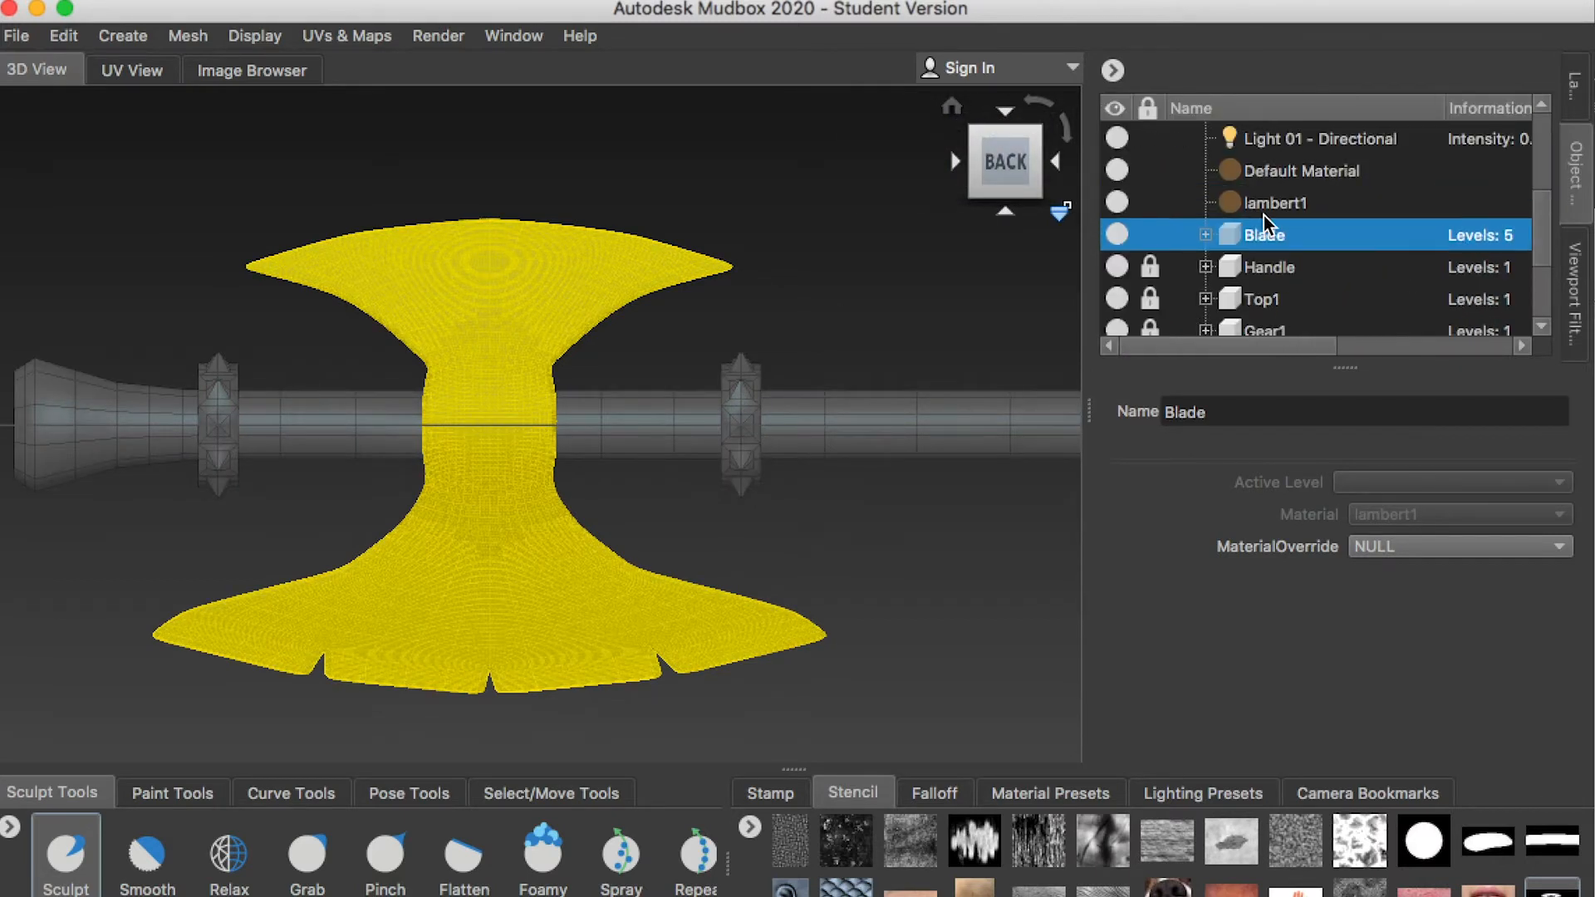
Add a sculpt layer to the Blade and deselect the mesh by selecting the lambert1 material
{"action": "left_click", "coordinate": [1573, 88]}
{"action": "left_click", "coordinate": [1114, 114]}
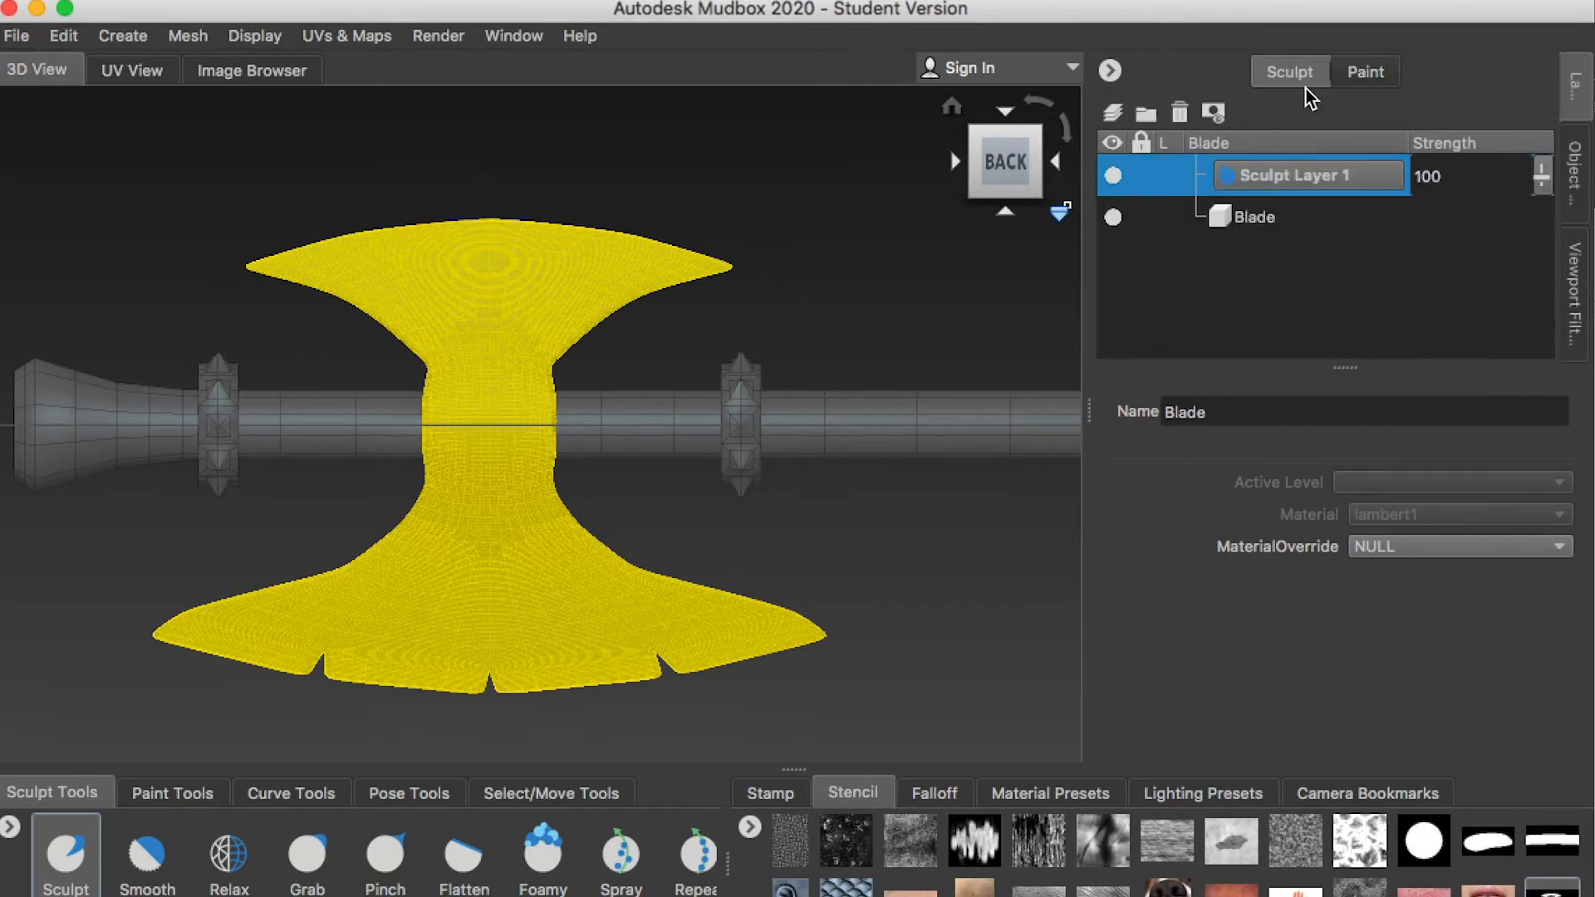
{"action": "left_click", "coordinate": [1573, 166]}
{"action": "left_click", "coordinate": [1196, 200]}
{"action": "left_click", "coordinate": [1574, 83]}
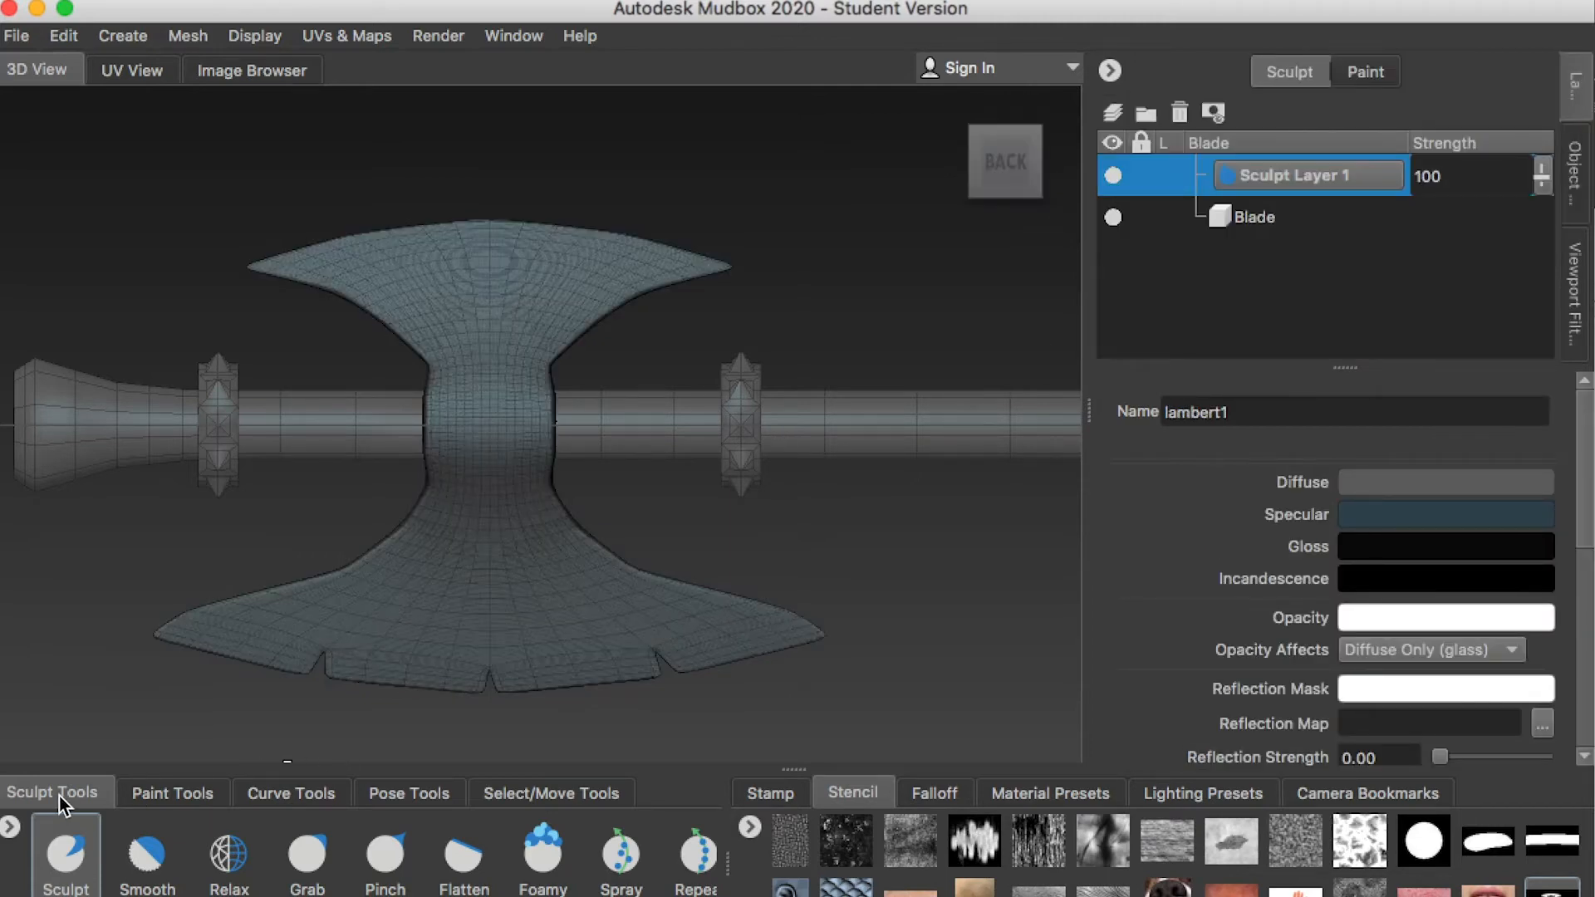
Keep the Sculpt tool mirrored across Z and realign the view squarely to the back in orthographic mode
{"action": "left_click", "coordinate": [68, 855]}
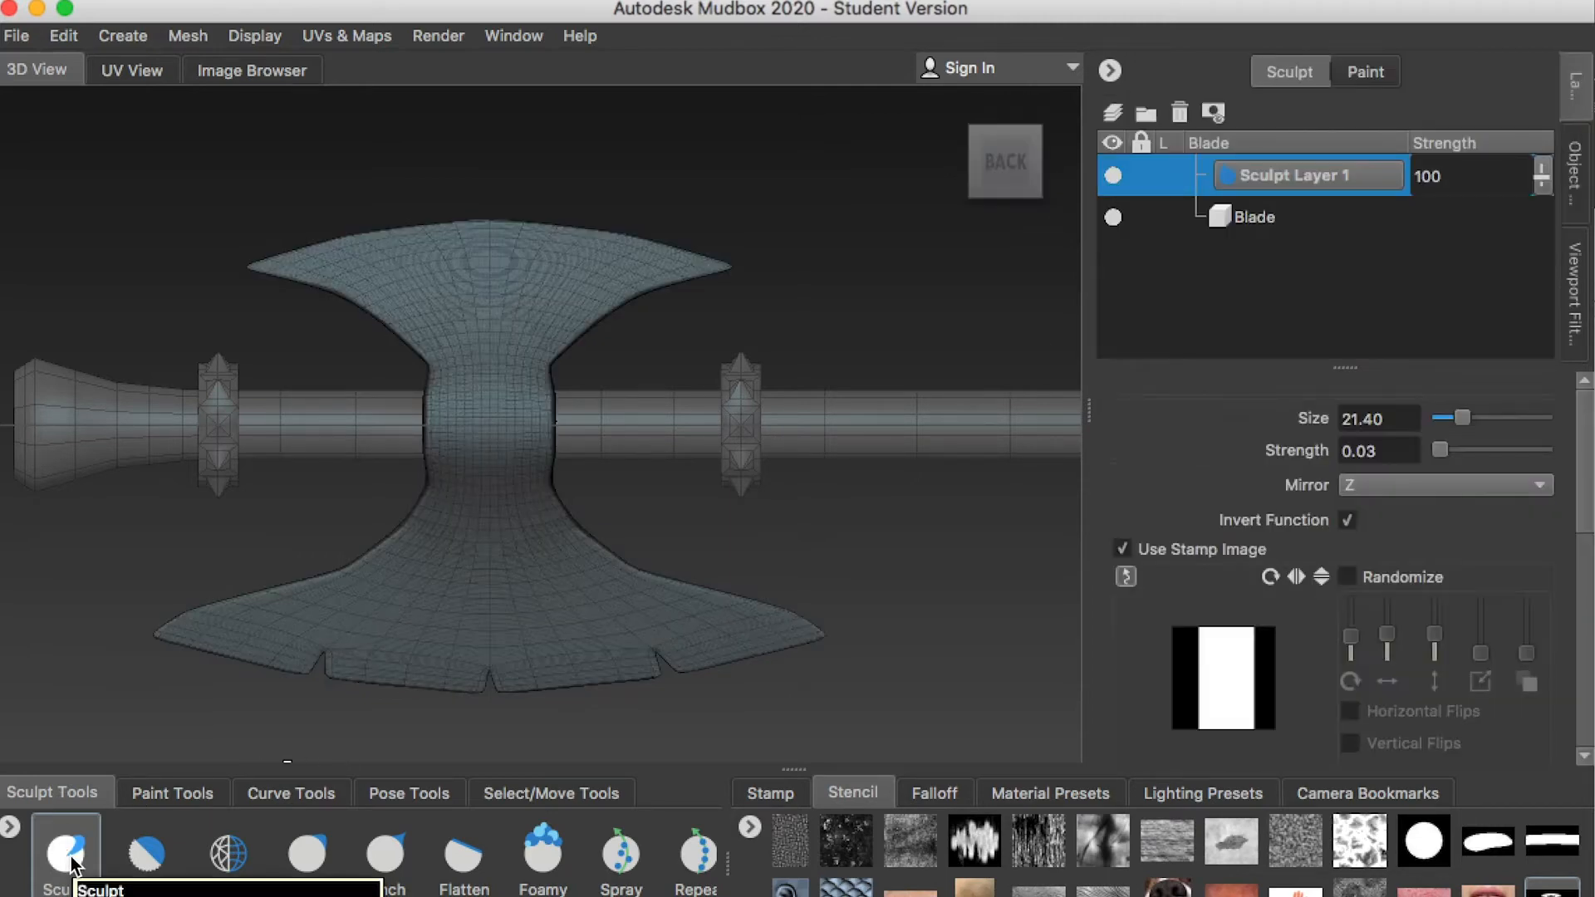
{"action": "left_click", "coordinate": [1378, 484]}
{"action": "left_click_drag", "start_coordinate": [846, 461], "coordinate": [736, 430], "text": "alt"}
{"action": "left_click", "coordinate": [1387, 484]}
{"action": "left_click", "coordinate": [1385, 518]}
{"action": "left_click_drag", "start_coordinate": [706, 470], "coordinate": [742, 478], "text": "alt"}
{"action": "left_click", "coordinate": [1004, 160]}
{"action": "left_click", "coordinate": [1059, 214]}
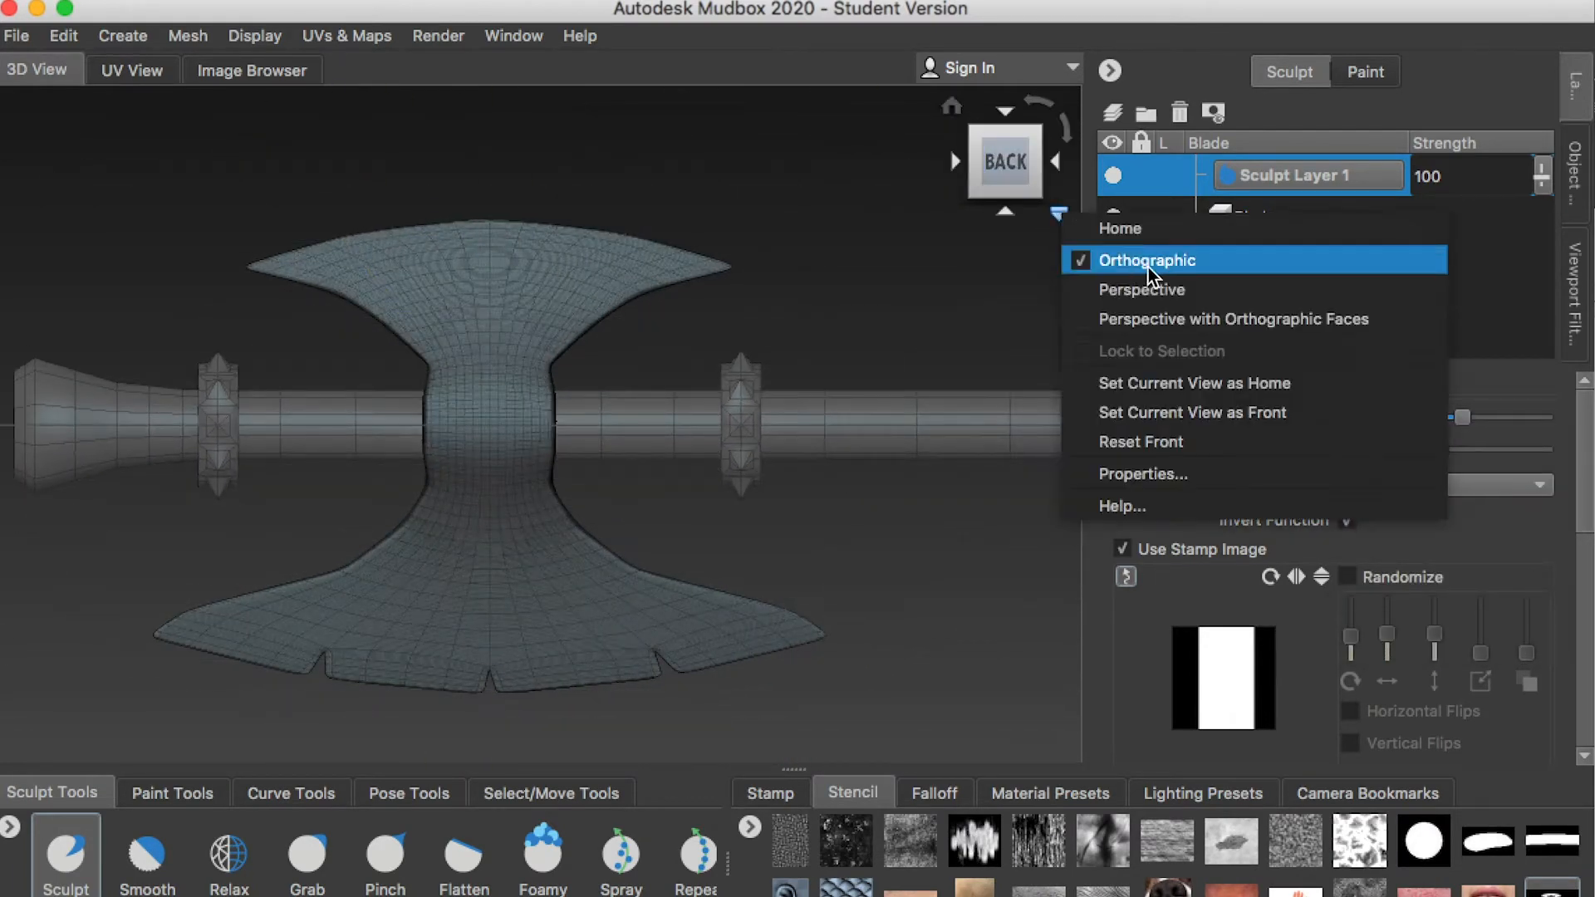
{"action": "left_click", "coordinate": [812, 230]}
Zoom in on the blade's middle and load the saved winged lion crest image as a stencil
{"action": "right_click_drag", "start_coordinate": [410, 471], "coordinate": [670, 752], "text": "alt"}
{"action": "left_click", "coordinate": [754, 829]}
{"action": "left_click", "coordinate": [808, 838]}
{"action": "left_click", "coordinate": [810, 347]}
{"action": "left_click", "coordinate": [1413, 696]}
Position and scale the crest stencil so it fits the blade's middle section
{"action": "right_click_drag", "start_coordinate": [601, 504], "coordinate": [733, 460], "text": "alt"}
{"action": "right_click_drag", "start_coordinate": [733, 460], "coordinate": [656, 454]}
{"action": "middle_click_drag", "start_coordinate": [656, 454], "coordinate": [534, 451]}
{"action": "right_click_drag", "start_coordinate": [539, 459], "coordinate": [412, 427]}
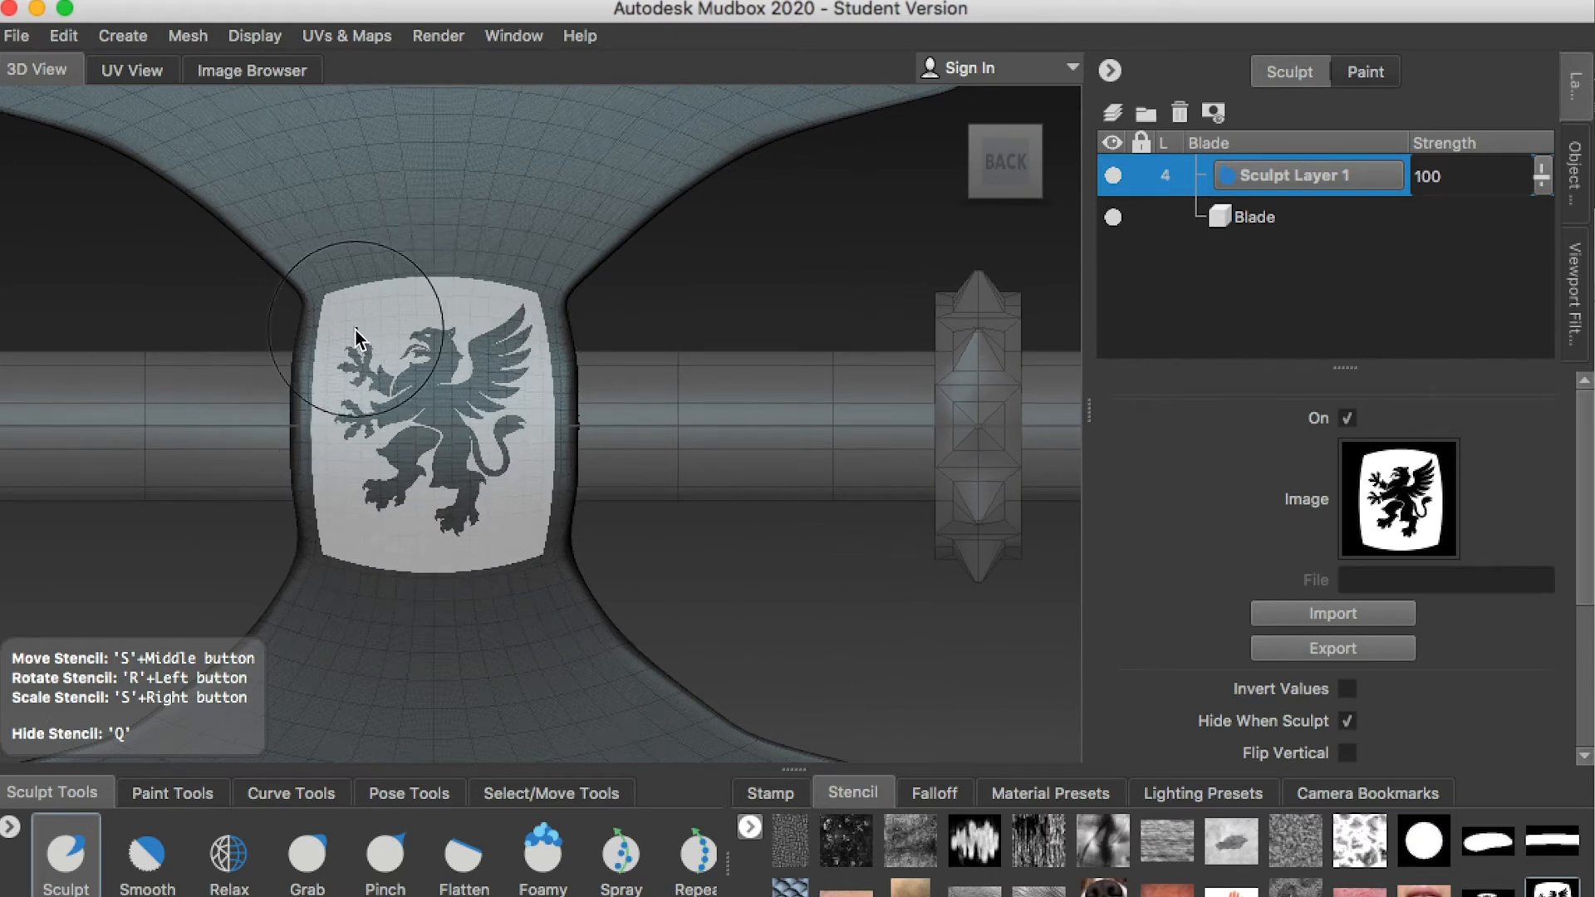
Try sculpting the crest through the stencil, inspect the relief without the stencil, and undo the stroke
{"action": "left_click_drag", "start_coordinate": [355, 330], "coordinate": [461, 417]}
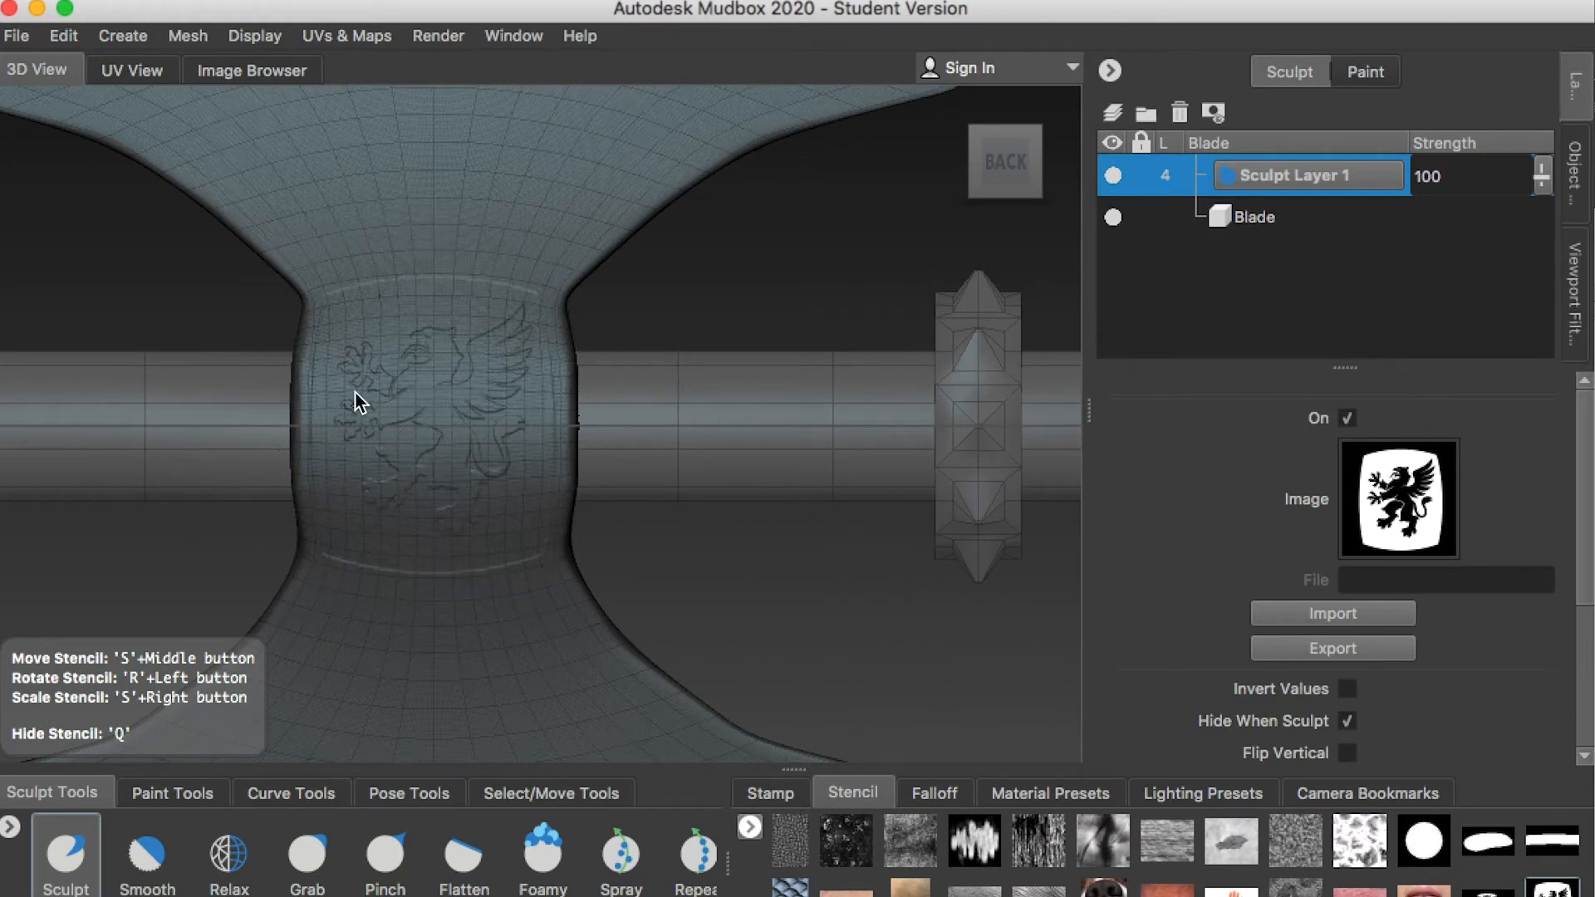
{"action": "key", "text": "q"}
{"action": "mouse_move", "coordinate": [651, 402]}
{"action": "left_mouse_down", "text": "alt"}
{"action": "mouse_move", "coordinate": [171, 397]}
{"action": "mouse_move", "coordinate": [648, 442]}
{"action": "mouse_move", "coordinate": [562, 402]}
{"action": "mouse_move", "coordinate": [570, 353]}
{"action": "mouse_move", "coordinate": [883, 203]}
{"action": "left_mouse_up", "text": "alt"}
{"action": "key", "text": "super+z"}
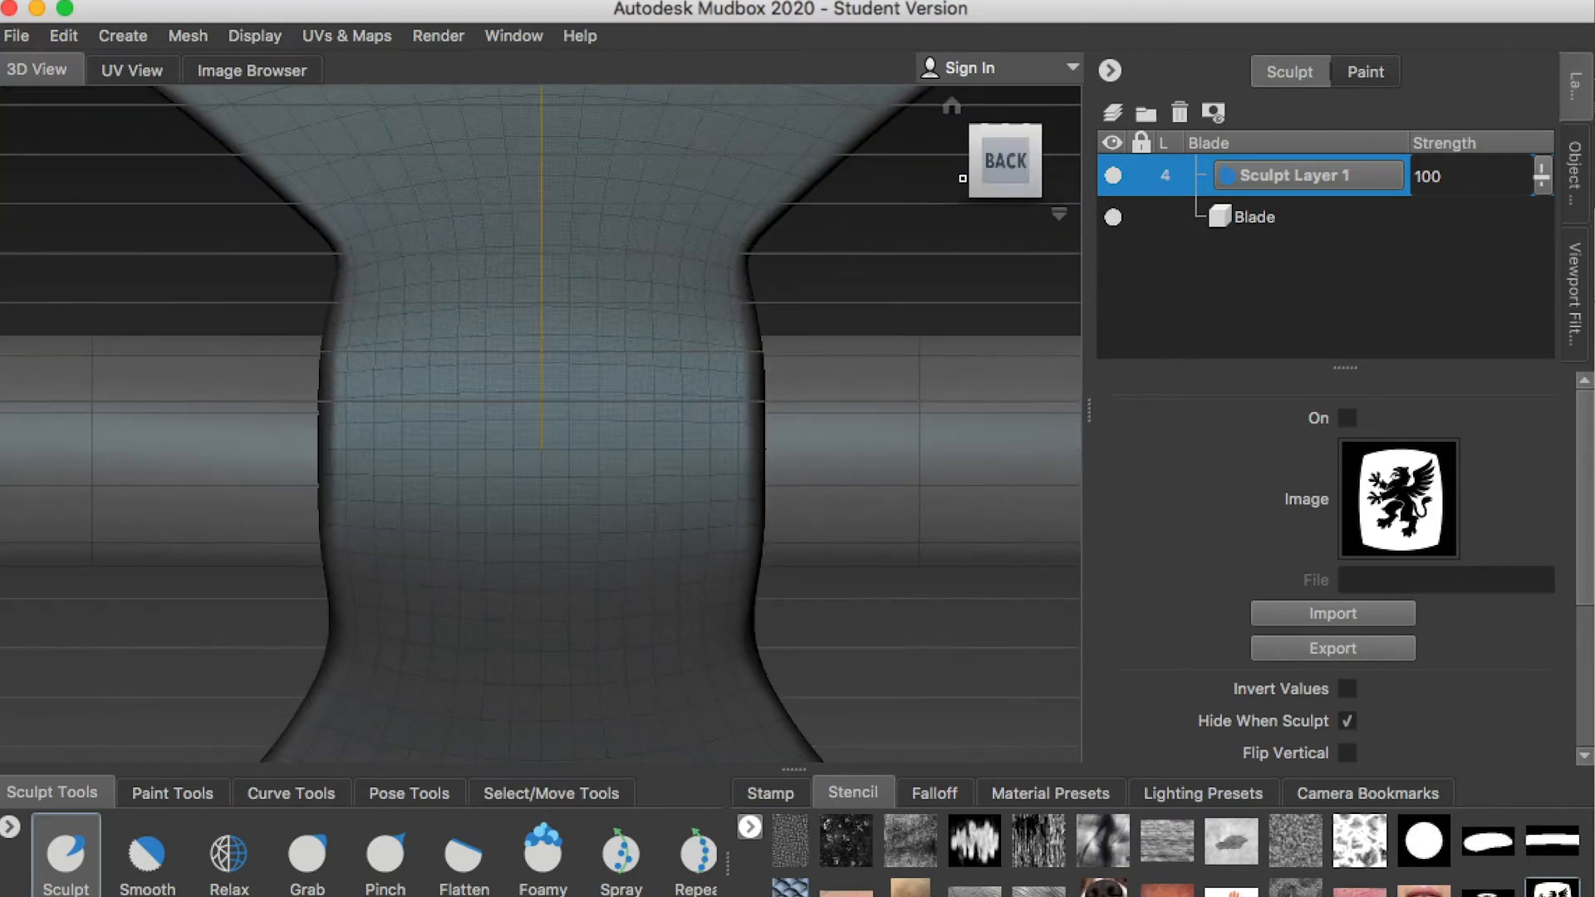
Adjust the Sculpt tool's strength and sculpt the winged lion crest into the blade's middle through the crest stencil
{"action": "left_click", "coordinate": [65, 854]}
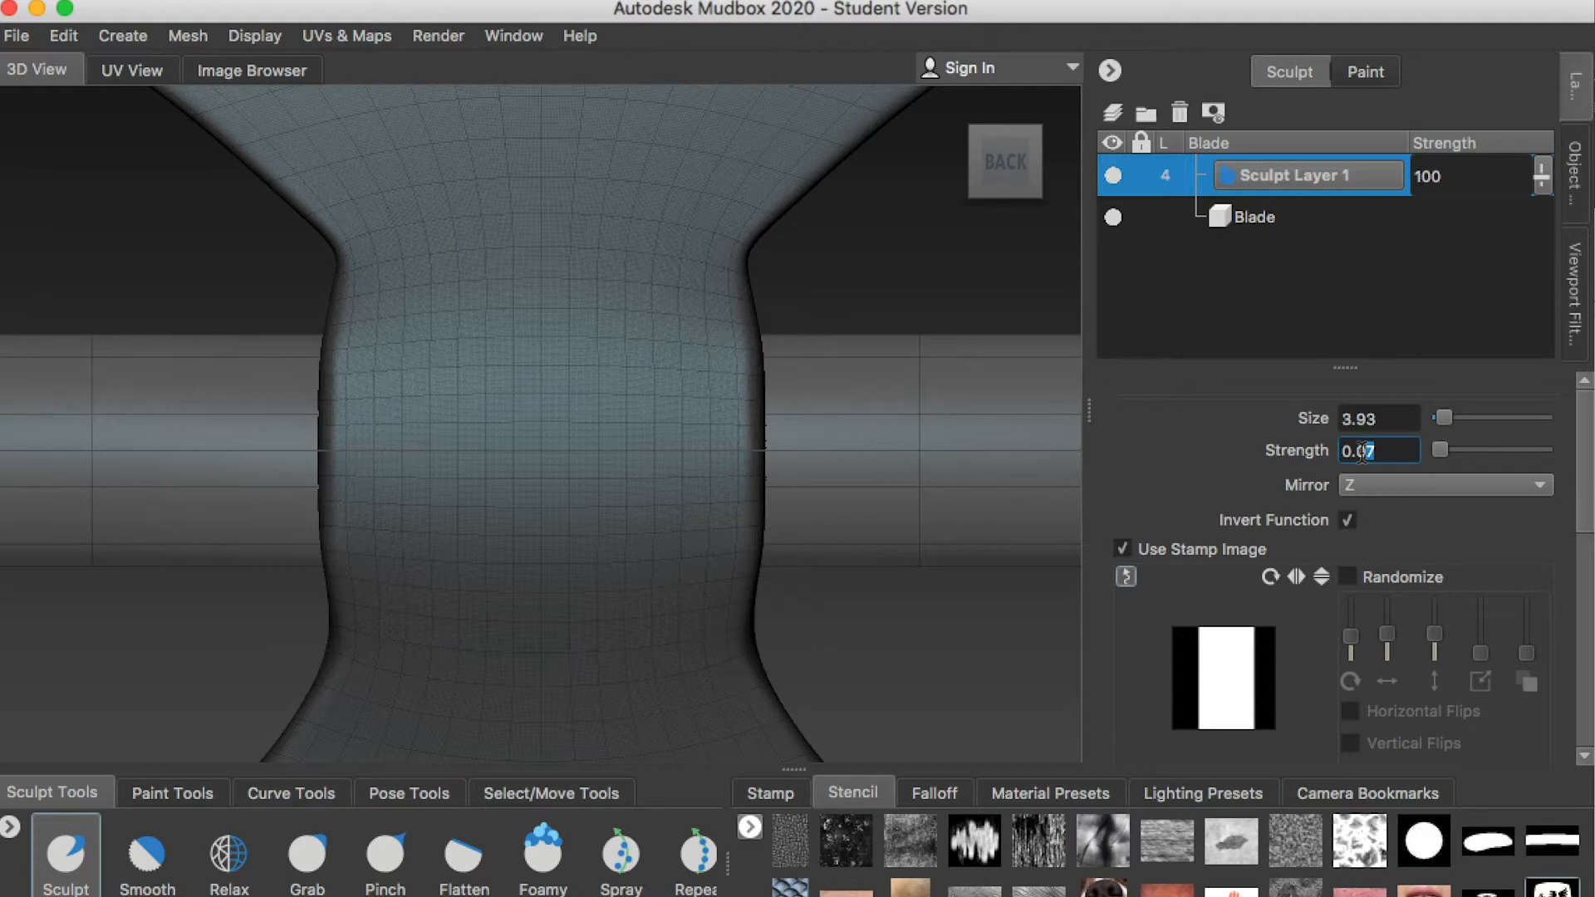
{"action": "left_click", "coordinate": [1552, 887]}
{"action": "right_click_drag", "start_coordinate": [501, 299], "coordinate": [573, 307]}
{"action": "middle_click_drag", "start_coordinate": [499, 415], "coordinate": [594, 441]}
{"action": "right_click_drag", "start_coordinate": [613, 440], "coordinate": [590, 438]}
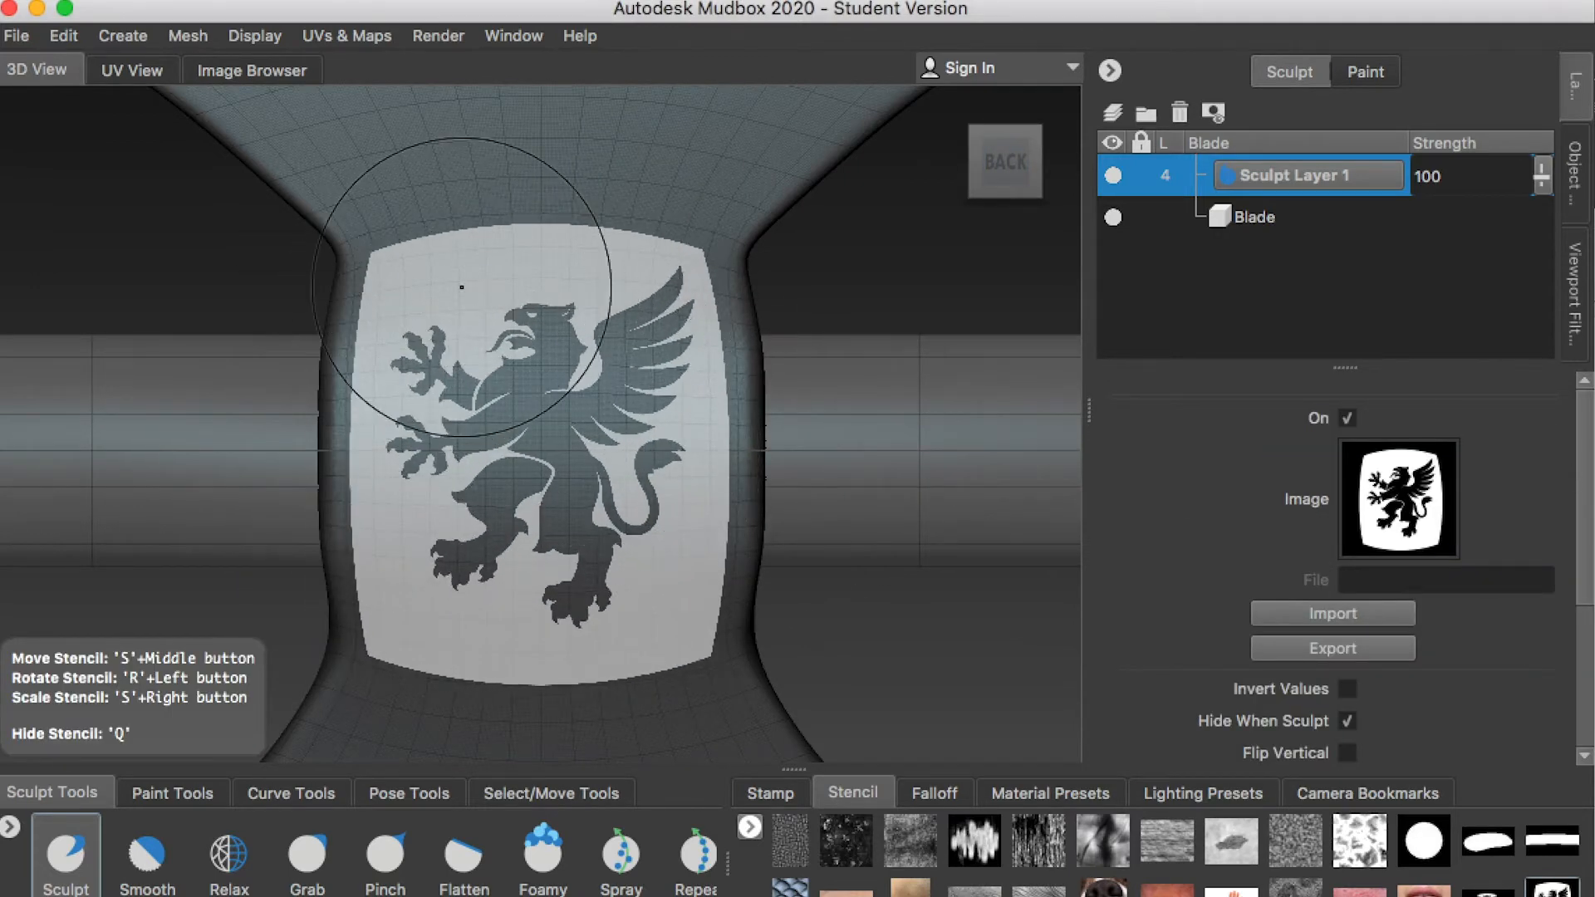
{"action": "left_click_drag", "start_coordinate": [419, 270], "coordinate": [460, 322]}
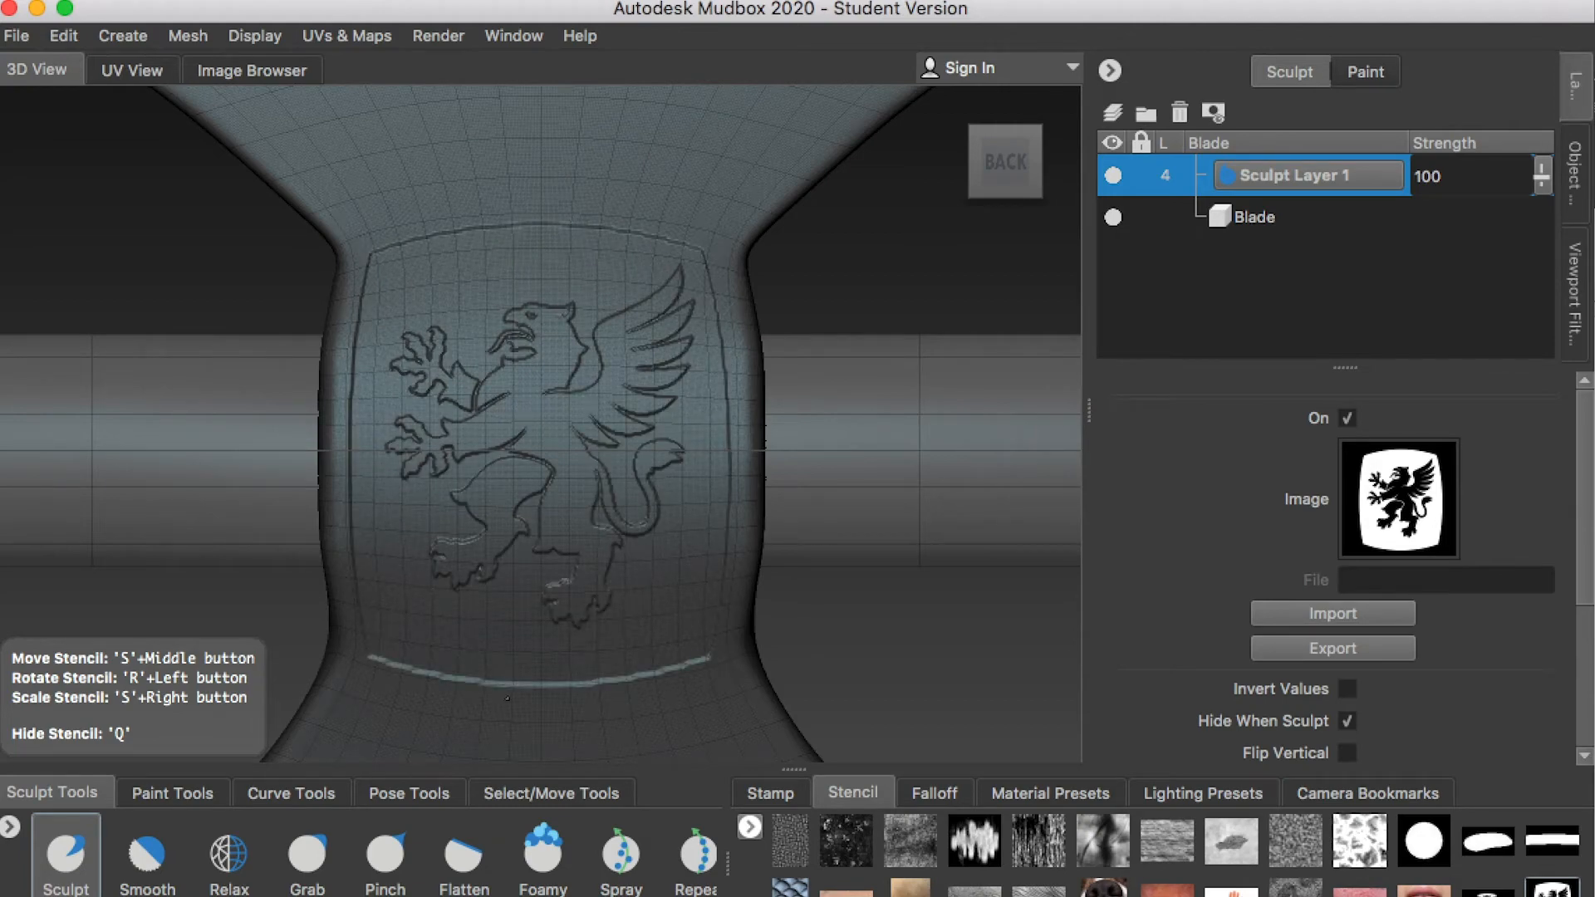
{"action": "left_click_drag", "start_coordinate": [734, 579], "coordinate": [731, 565]}
Hide the stencil and examine the sculpted crest on the blade's middle from different angles and distances
{"action": "key", "text": "q"}
{"action": "right_click_drag", "start_coordinate": [598, 320], "coordinate": [714, 332], "text": "alt"}
{"action": "mouse_move", "coordinate": [714, 332]}
{"action": "left_mouse_down", "text": "alt"}
{"action": "mouse_move", "coordinate": [707, 465]}
{"action": "mouse_move", "coordinate": [693, 375]}
{"action": "mouse_move", "coordinate": [665, 415]}
{"action": "left_mouse_up", "text": "alt"}
{"action": "right_click_drag", "start_coordinate": [664, 415], "coordinate": [432, 390], "text": "alt"}
{"action": "mouse_move", "coordinate": [432, 390]}
{"action": "left_mouse_down", "text": "alt"}
{"action": "mouse_move", "coordinate": [399, 399]}
{"action": "mouse_move", "coordinate": [449, 374]}
{"action": "left_mouse_up", "text": "alt"}
{"action": "right_click_drag", "start_coordinate": [449, 374], "coordinate": [477, 375], "text": "alt"}
{"action": "left_click_drag", "start_coordinate": [478, 375], "coordinate": [415, 390], "text": "alt"}
{"action": "mouse_move", "coordinate": [415, 391]}
{"action": "right_mouse_down", "text": "alt"}
{"action": "mouse_move", "coordinate": [532, 399]}
{"action": "mouse_move", "coordinate": [440, 398]}
{"action": "right_mouse_up", "text": "alt"}
{"action": "left_click_drag", "start_coordinate": [441, 399], "coordinate": [441, 407], "text": "alt"}
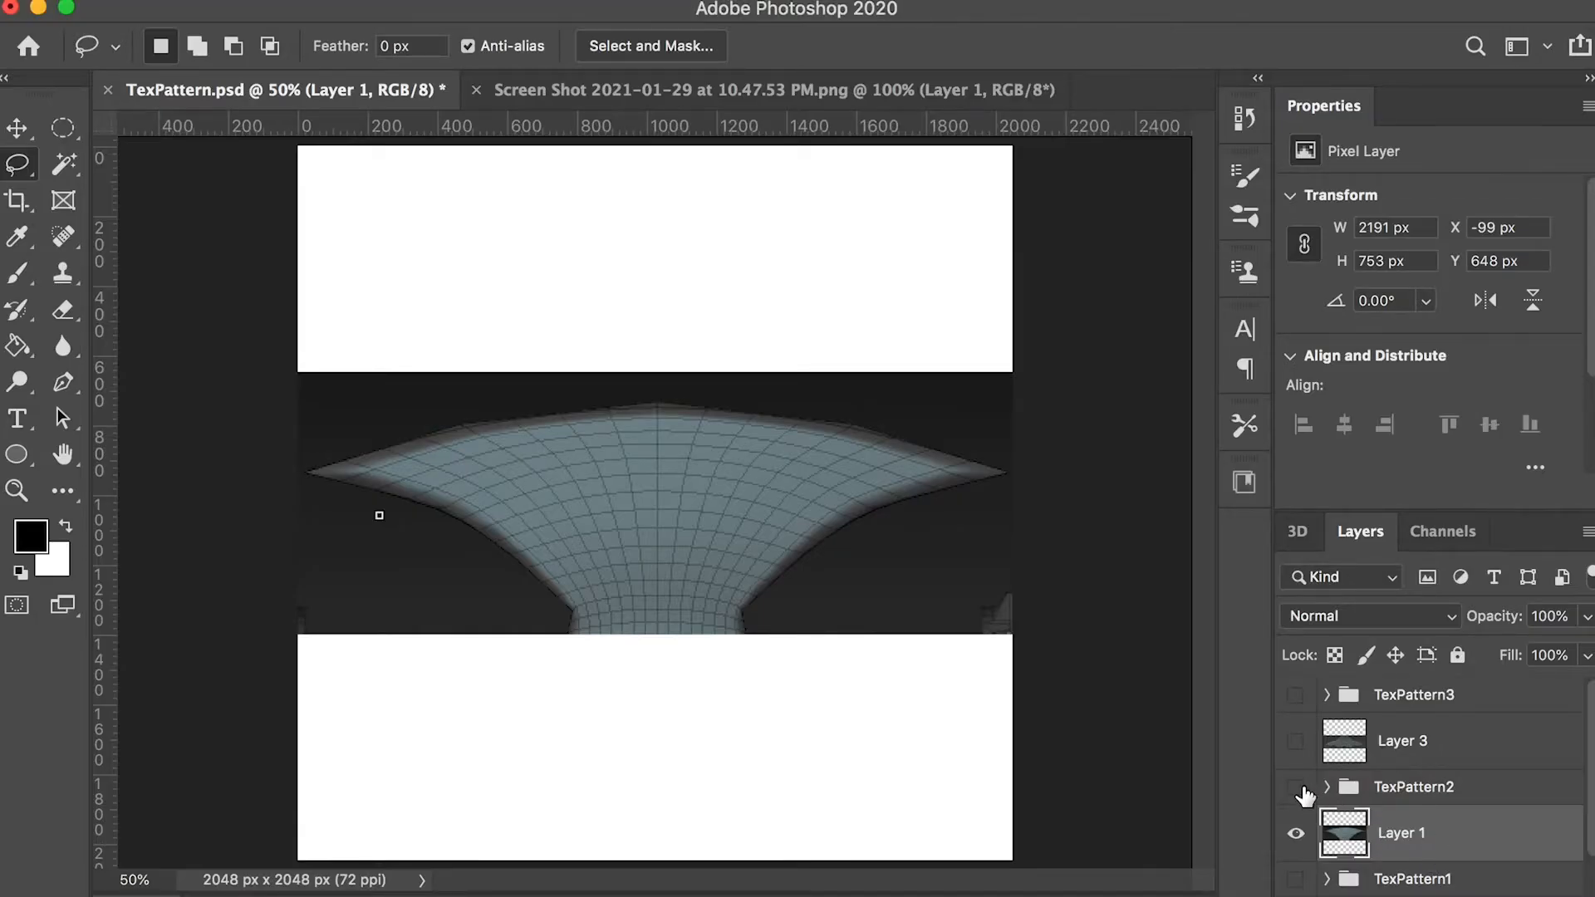
Switch to Photoshop and show the TexPattern2 group at 100% opacity
{"action": "left_click", "coordinate": [1296, 788]}
{"action": "left_click", "coordinate": [1429, 787]}
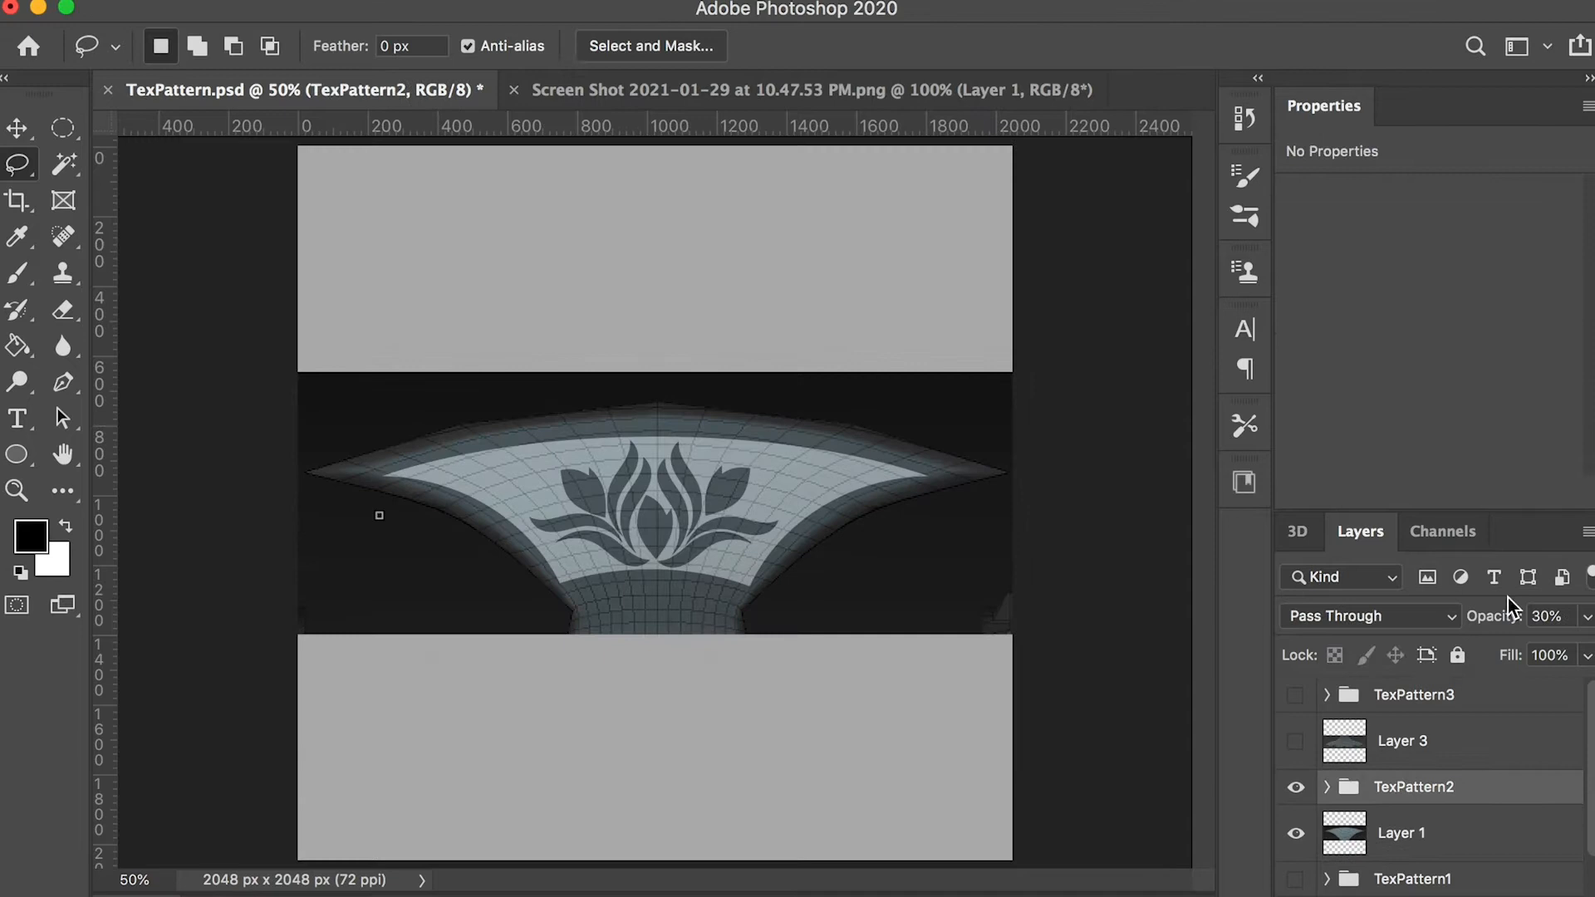
{"action": "left_click_drag", "start_coordinate": [1510, 653], "coordinate": [1591, 654]}
Hide TexPattern2 and Layer 1, and show Layer 3 with the TexPattern3 group at 100% opacity
{"action": "left_click", "coordinate": [1403, 760]}
{"action": "left_click", "coordinate": [1296, 742]}
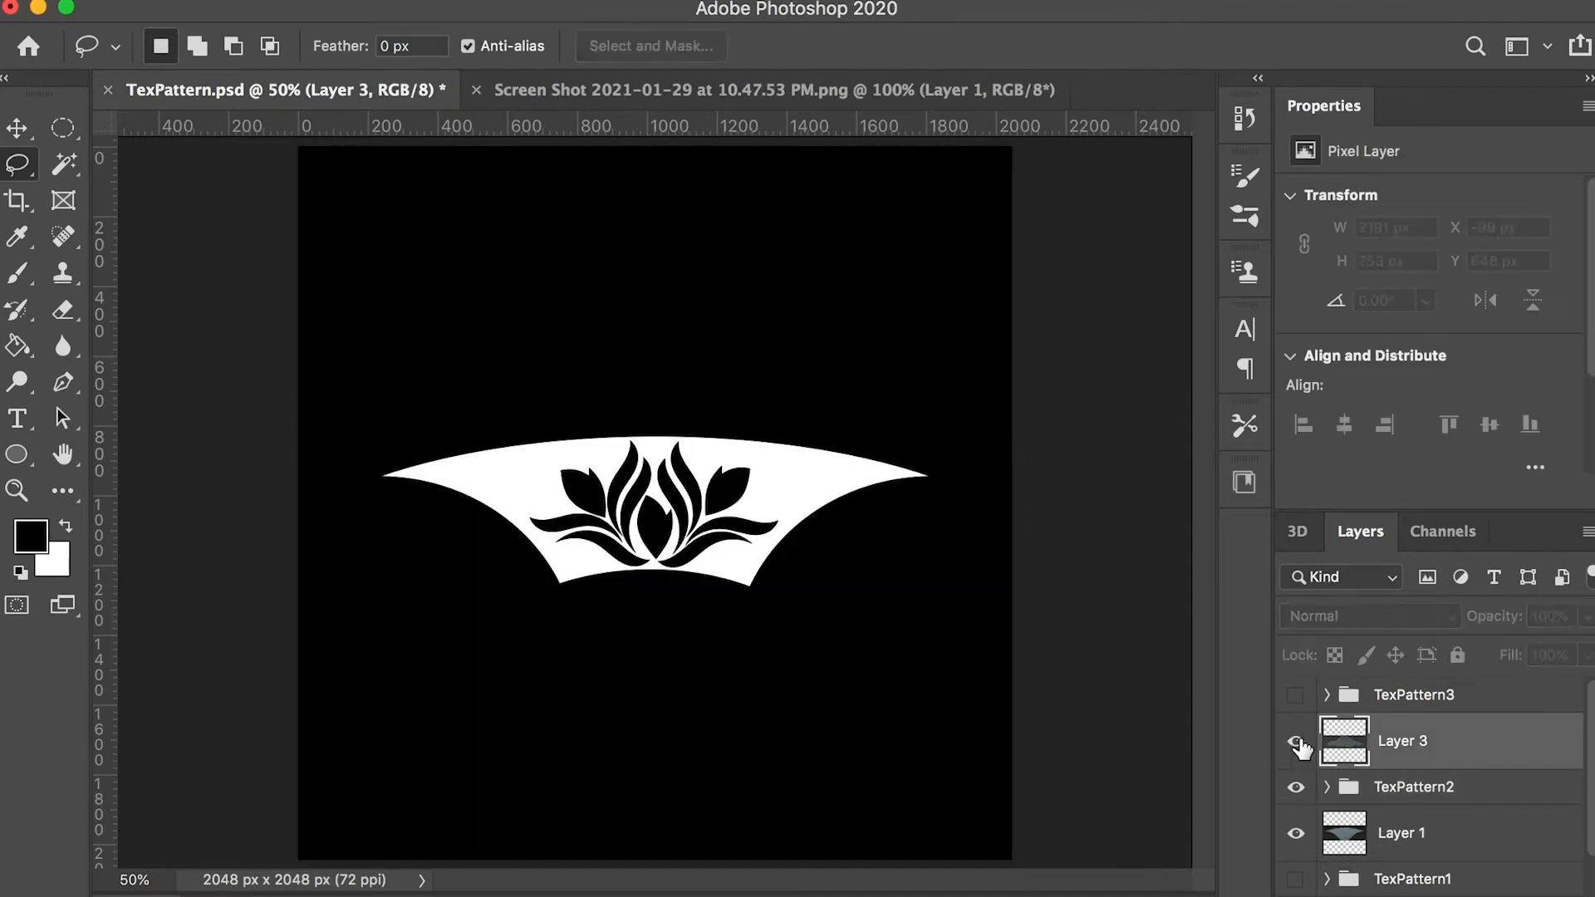
{"action": "left_click", "coordinate": [1296, 788]}
{"action": "left_click", "coordinate": [1296, 834]}
{"action": "left_click", "coordinate": [1296, 698]}
{"action": "left_click", "coordinate": [1428, 697]}
{"action": "left_click", "coordinate": [1588, 617]}
{"action": "left_click_drag", "start_coordinate": [1491, 652], "coordinate": [1590, 654]}
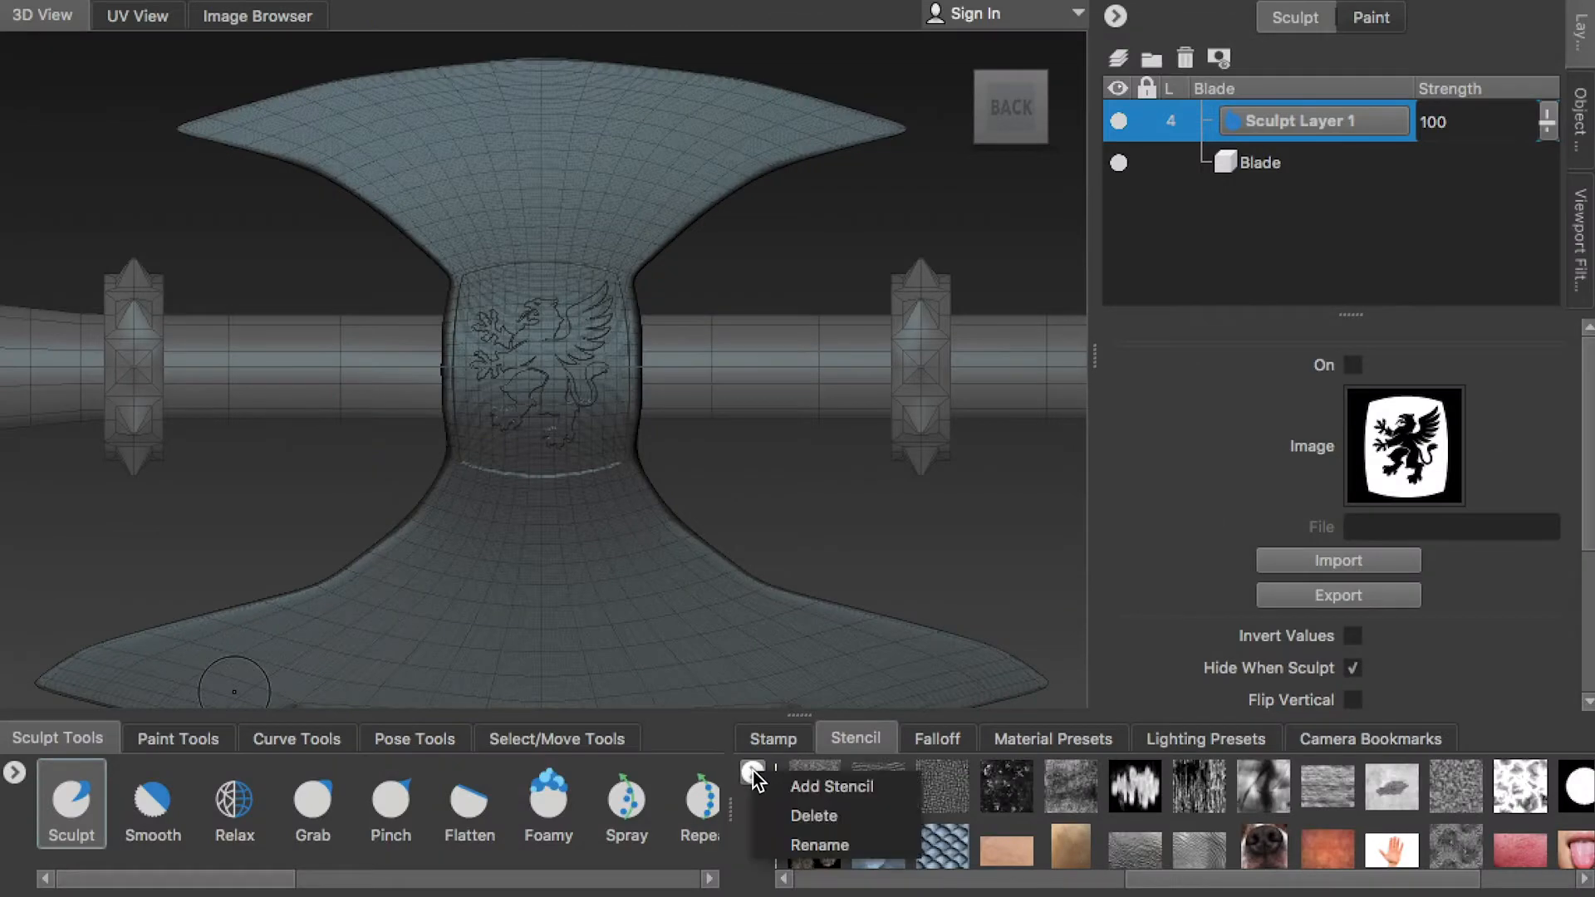
Switch to Mudbox, import the saved floral pattern image, and load the upper blade pattern as the stencil
{"action": "left_click", "coordinate": [826, 783]}
{"action": "left_click", "coordinate": [824, 346]}
{"action": "left_click", "coordinate": [1425, 648]}
{"action": "left_click", "coordinate": [1429, 849]}
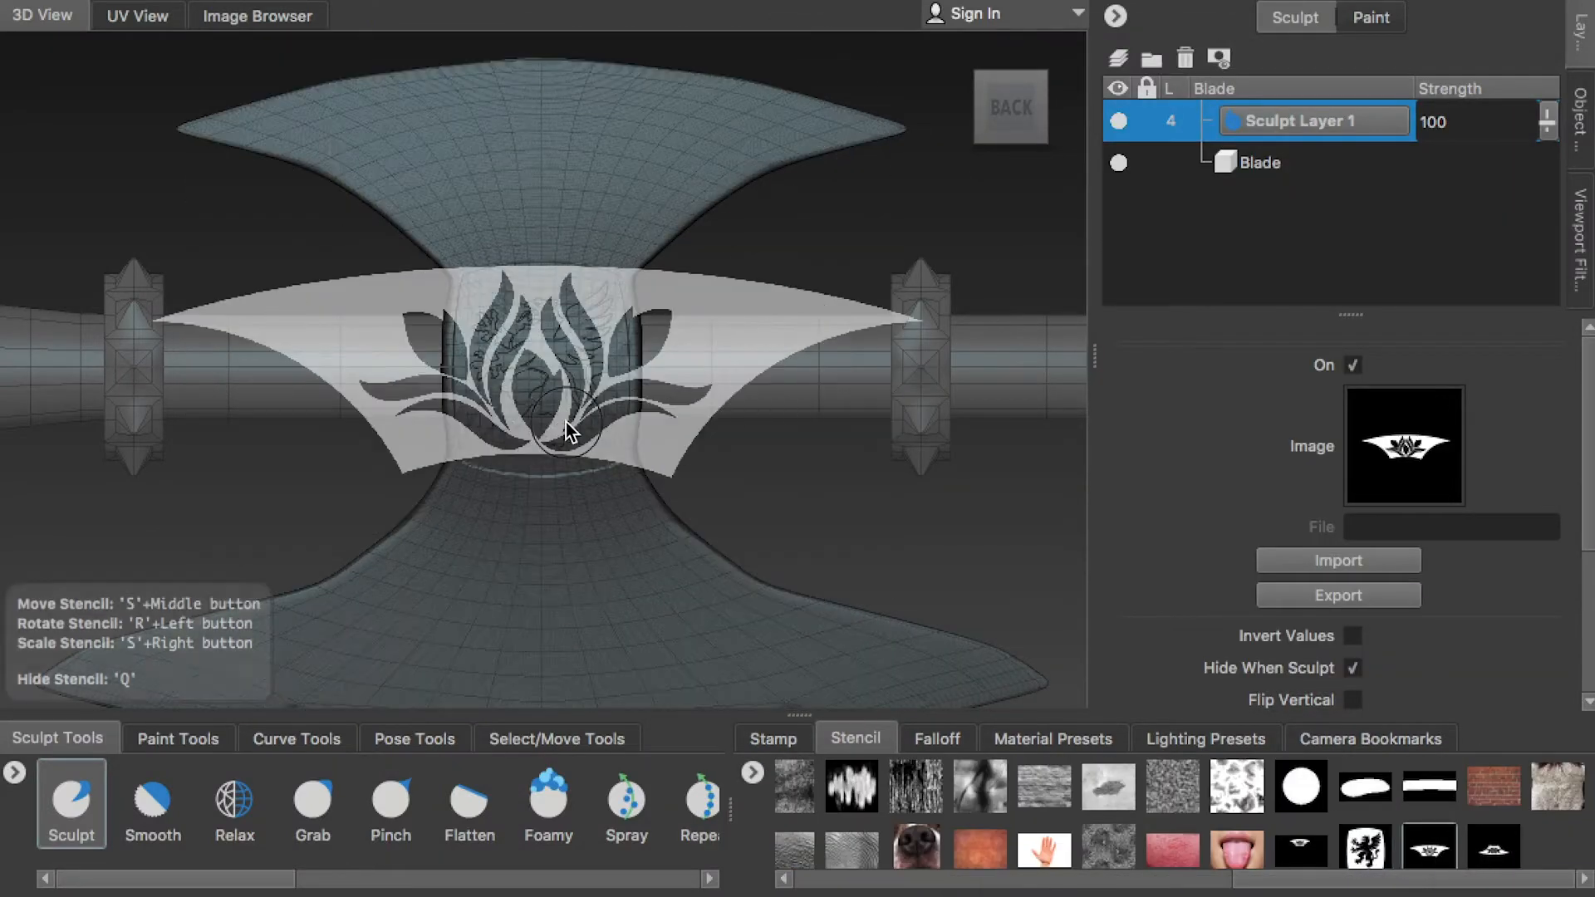
Position and scale the floral stencil so it fits inside the upper blade's outline
{"action": "right_click_drag", "start_coordinate": [565, 422], "coordinate": [621, 415], "text": "alt"}
{"action": "middle_click_drag", "start_coordinate": [621, 415], "coordinate": [620, 485], "text": "alt"}
{"action": "right_click_drag", "start_coordinate": [621, 485], "coordinate": [676, 391], "text": "alt"}
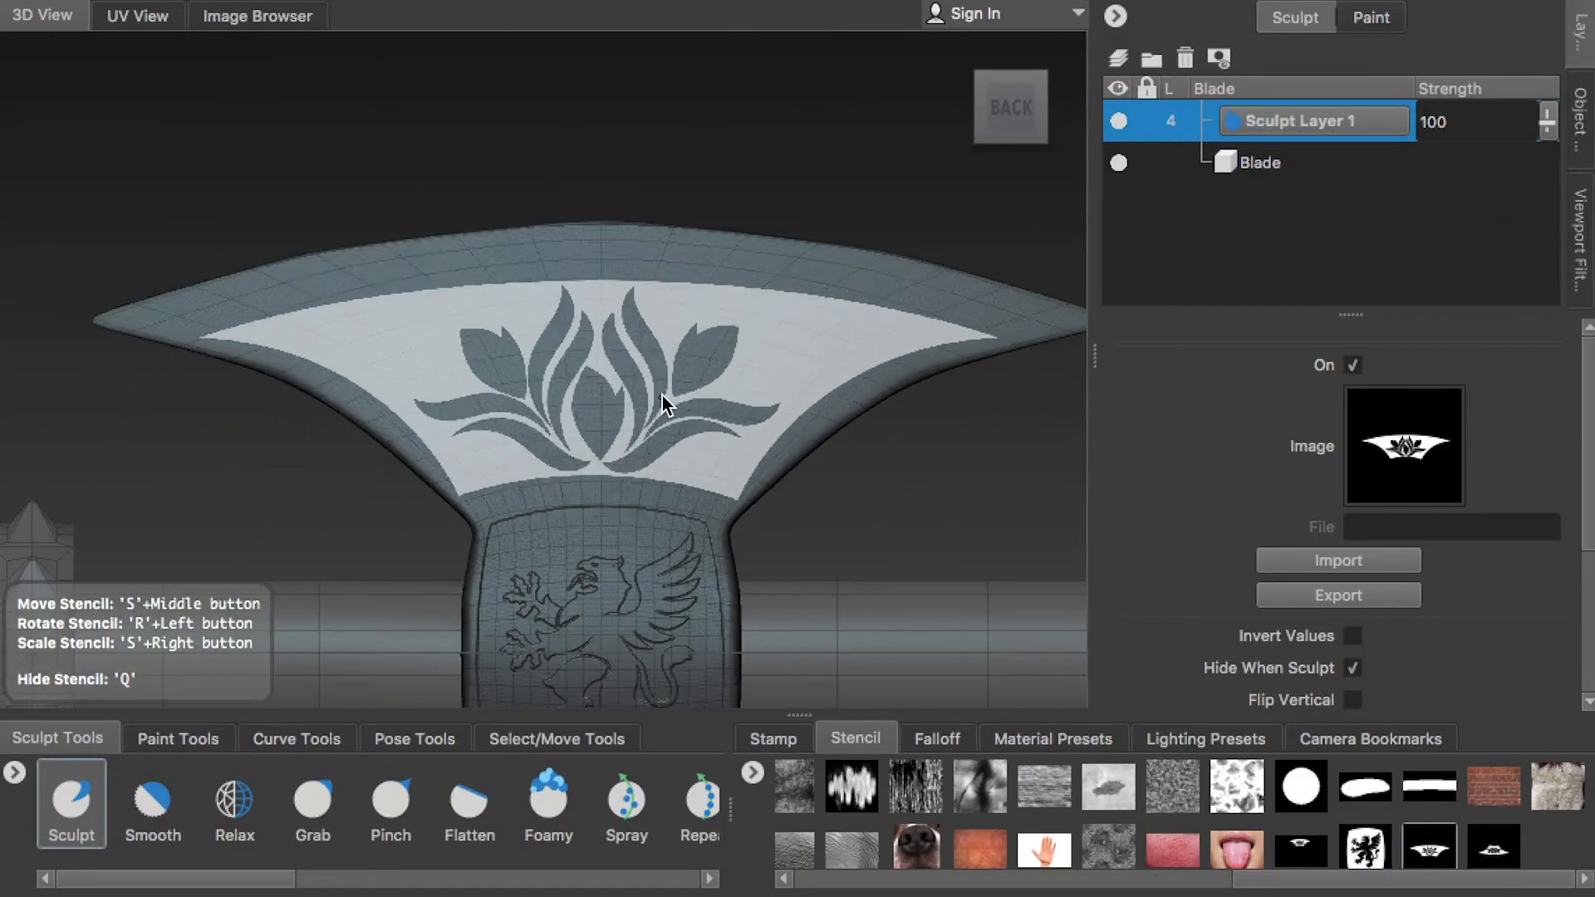
{"action": "middle_click_drag", "start_coordinate": [676, 391], "coordinate": [674, 388]}
{"action": "mouse_move", "coordinate": [419, 354]}
{"action": "left_mouse_down"}
{"action": "mouse_move", "coordinate": [642, 486]}
{"action": "mouse_move", "coordinate": [652, 465]}
{"action": "left_mouse_up"}
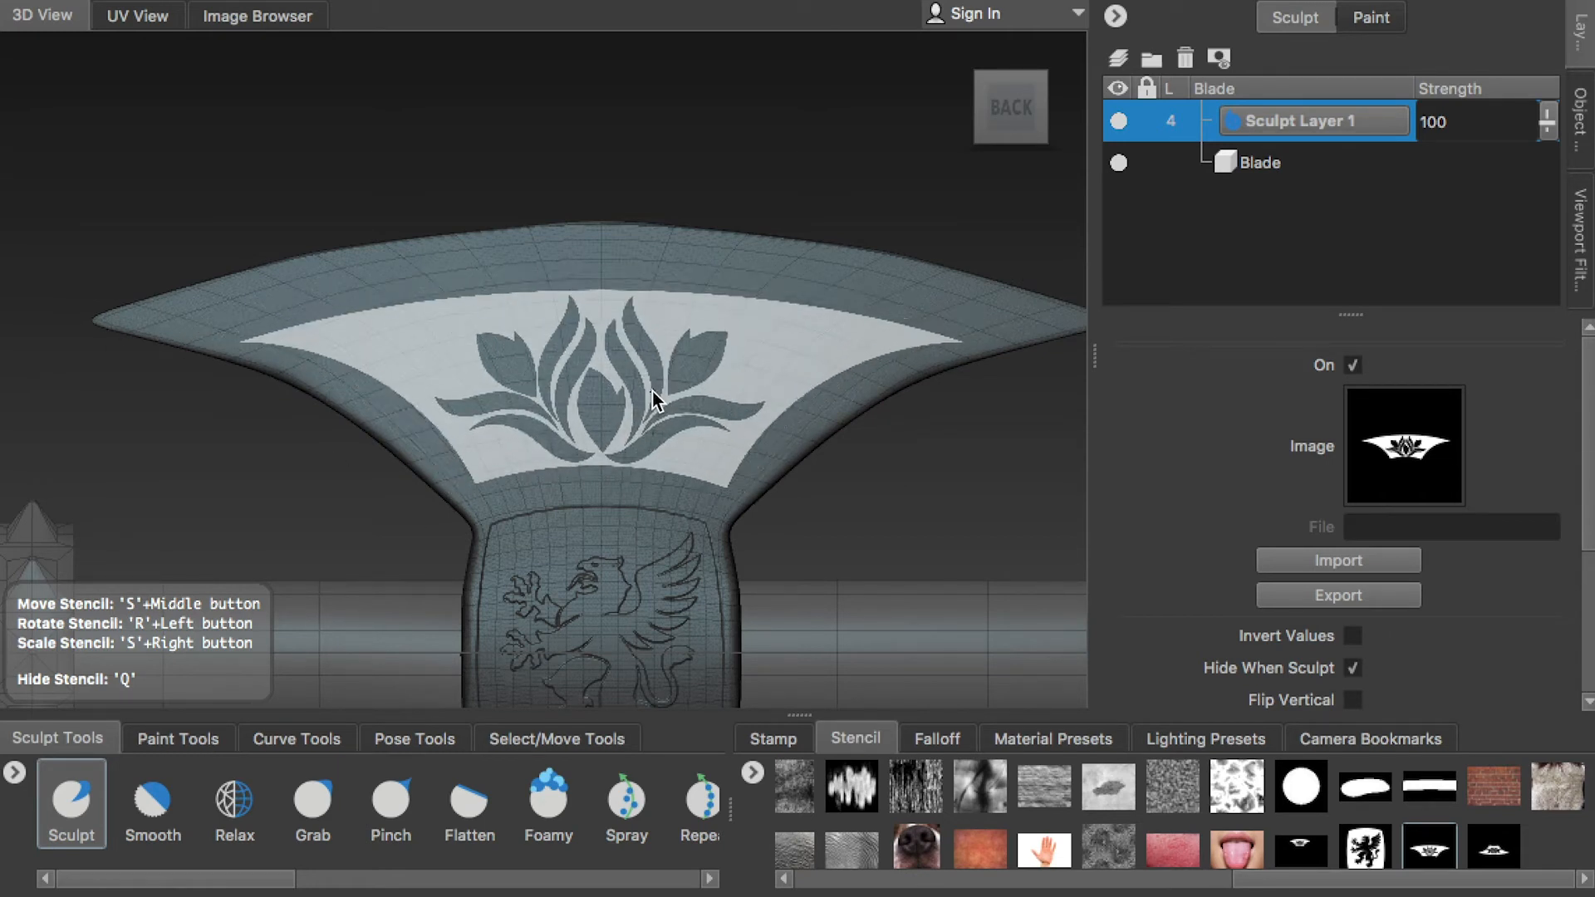
Sculpt the floral pattern and its border into the upper blade through the stencil, and hide the stencil
{"action": "mouse_move", "coordinate": [668, 391]}
{"action": "left_mouse_down"}
{"action": "mouse_move", "coordinate": [176, 326]}
{"action": "mouse_move", "coordinate": [760, 289]}
{"action": "left_mouse_up"}
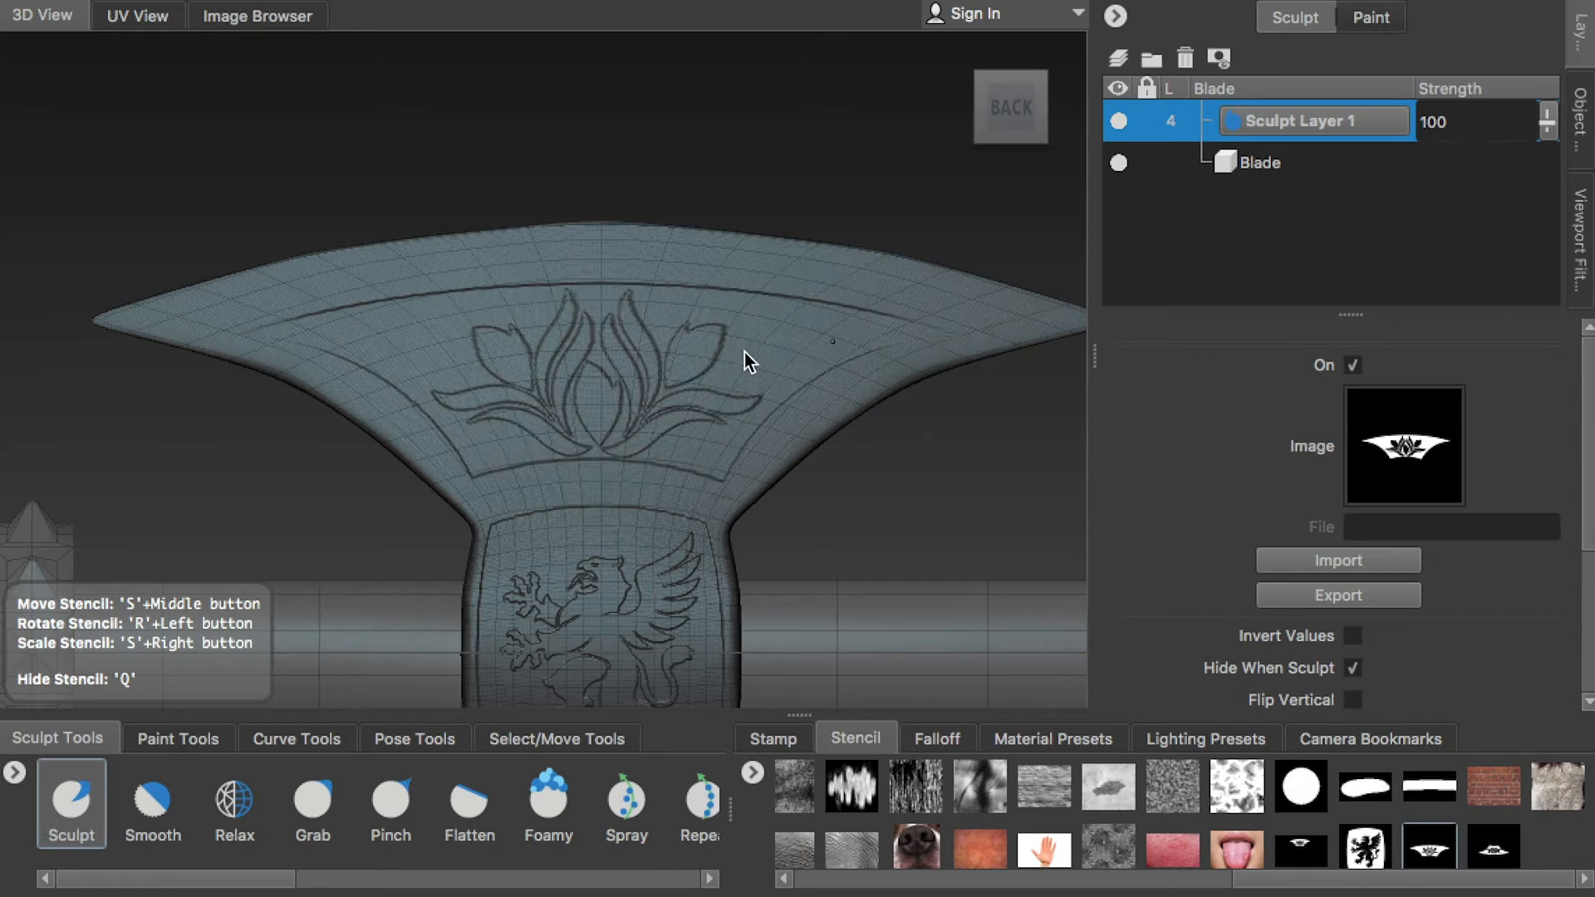
{"action": "left_click_drag", "start_coordinate": [648, 370], "coordinate": [670, 387]}
{"action": "key", "text": "q"}
Realign the view to the back, load the lower blade pattern stencil, and fit it over the lower blade
{"action": "left_click_drag", "start_coordinate": [890, 477], "coordinate": [431, 499], "text": "alt"}
{"action": "middle_click_drag", "start_coordinate": [431, 499], "coordinate": [498, 99], "text": "alt"}
{"action": "left_click", "coordinate": [1037, 117]}
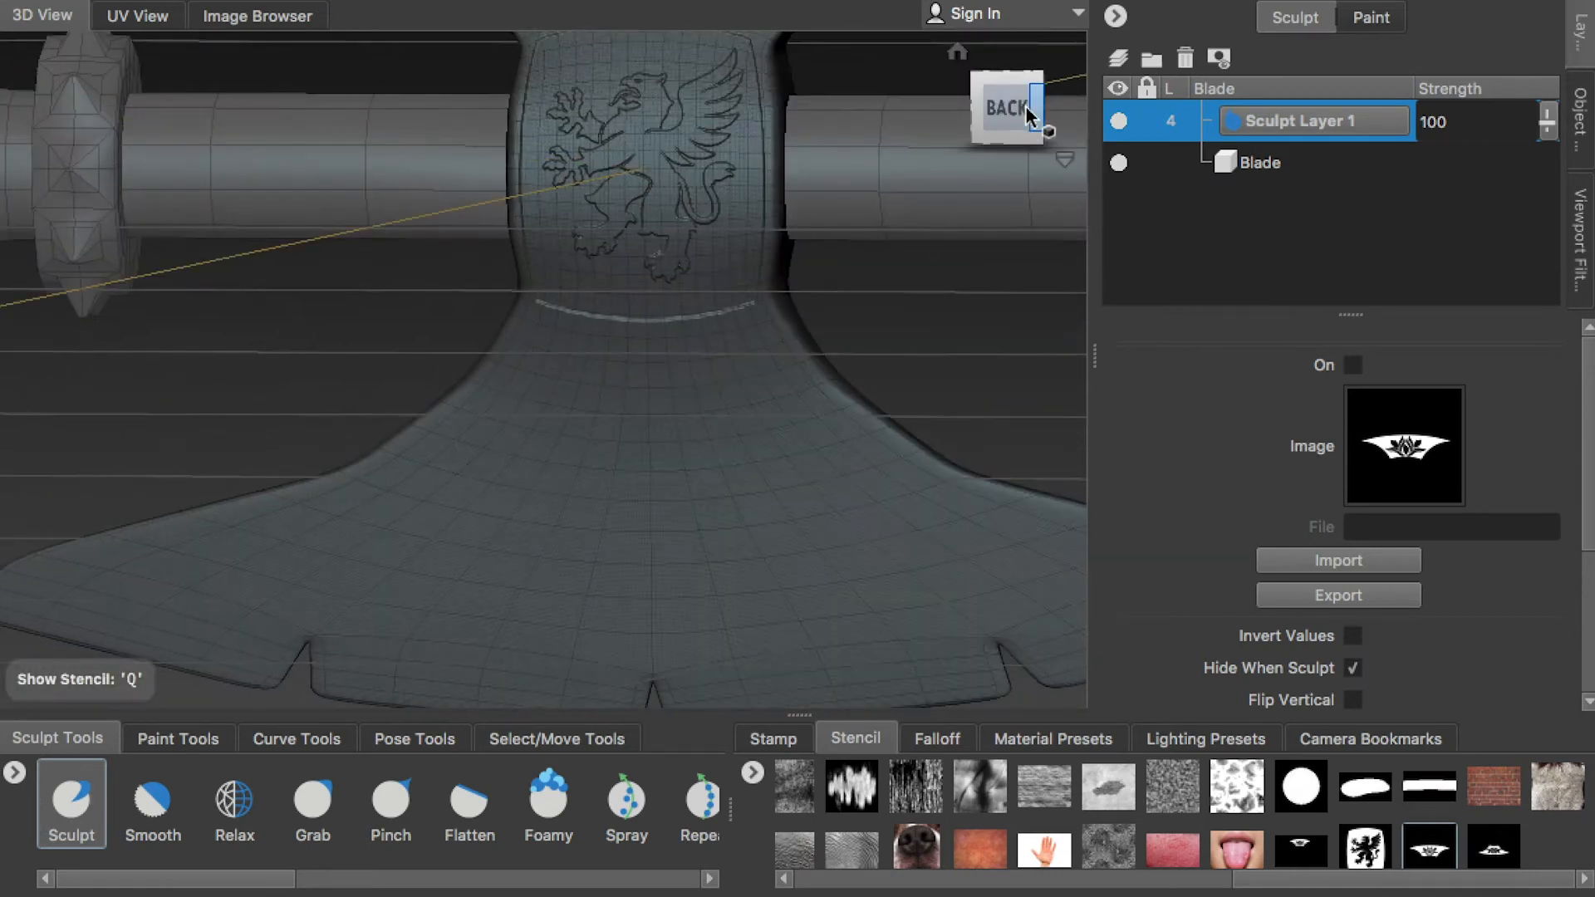
{"action": "left_click", "coordinate": [1493, 847]}
{"action": "middle_click_drag", "start_coordinate": [678, 430], "coordinate": [642, 355], "text": "alt"}
{"action": "right_click_drag", "start_coordinate": [643, 355], "coordinate": [659, 383]}
Sculpt the floral pattern into the lower blade through the stencil, hide the stencil, and check the relief
{"action": "mouse_move", "coordinate": [527, 242]}
{"action": "left_mouse_down"}
{"action": "mouse_move", "coordinate": [652, 248]}
{"action": "mouse_move", "coordinate": [519, 337]}
{"action": "left_mouse_up"}
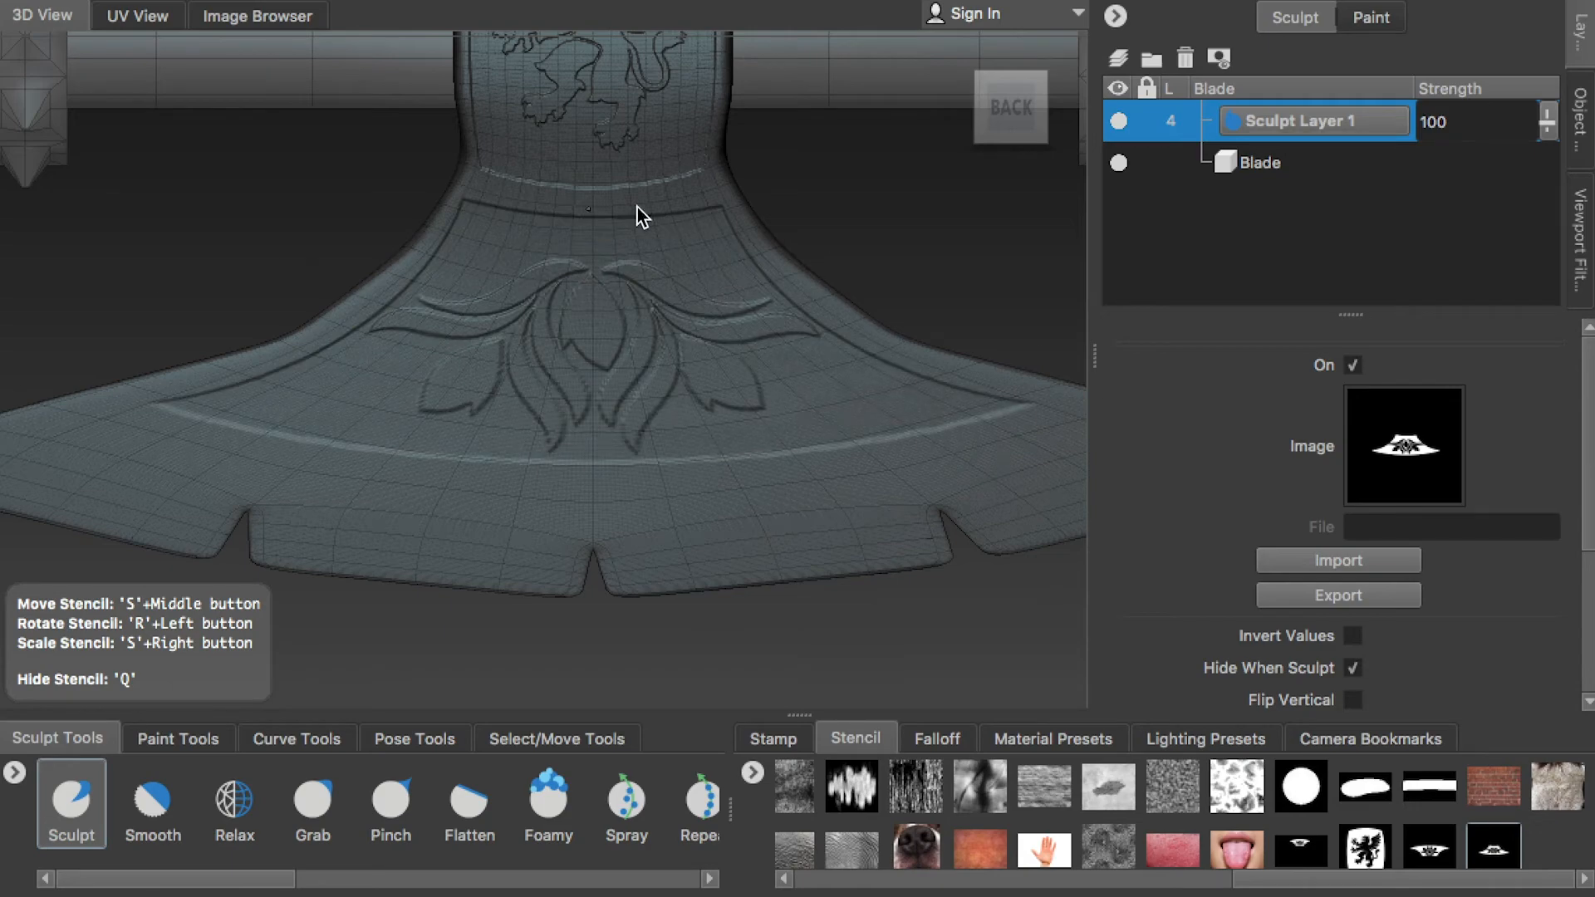
{"action": "left_click_drag", "start_coordinate": [540, 279], "coordinate": [550, 281]}
{"action": "key", "text": "q"}
{"action": "right_click_drag", "start_coordinate": [972, 204], "coordinate": [783, 125], "text": "alt"}
{"action": "middle_click_drag", "start_coordinate": [783, 125], "coordinate": [760, 286], "text": "alt"}
{"action": "mouse_move", "coordinate": [760, 286]}
{"action": "left_mouse_down", "text": "alt"}
{"action": "mouse_move", "coordinate": [262, 284]}
{"action": "mouse_move", "coordinate": [696, 261]}
{"action": "left_mouse_up", "text": "alt"}
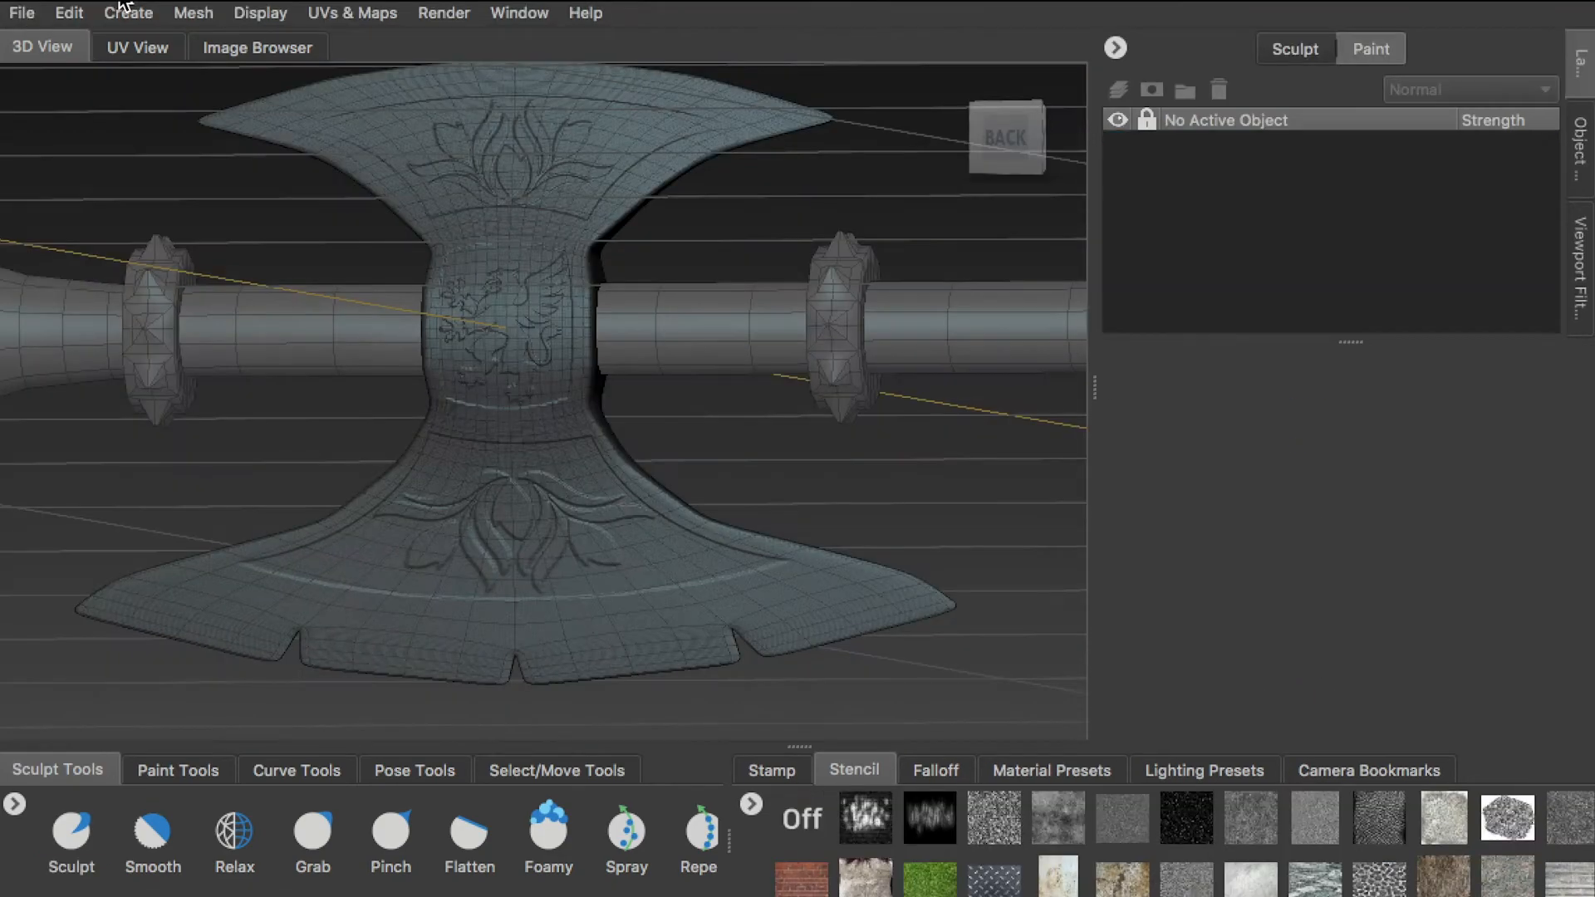
Save the scene as Axe-Step03Sculpting in the project's scenes folder
{"action": "left_click", "coordinate": [21, 12]}
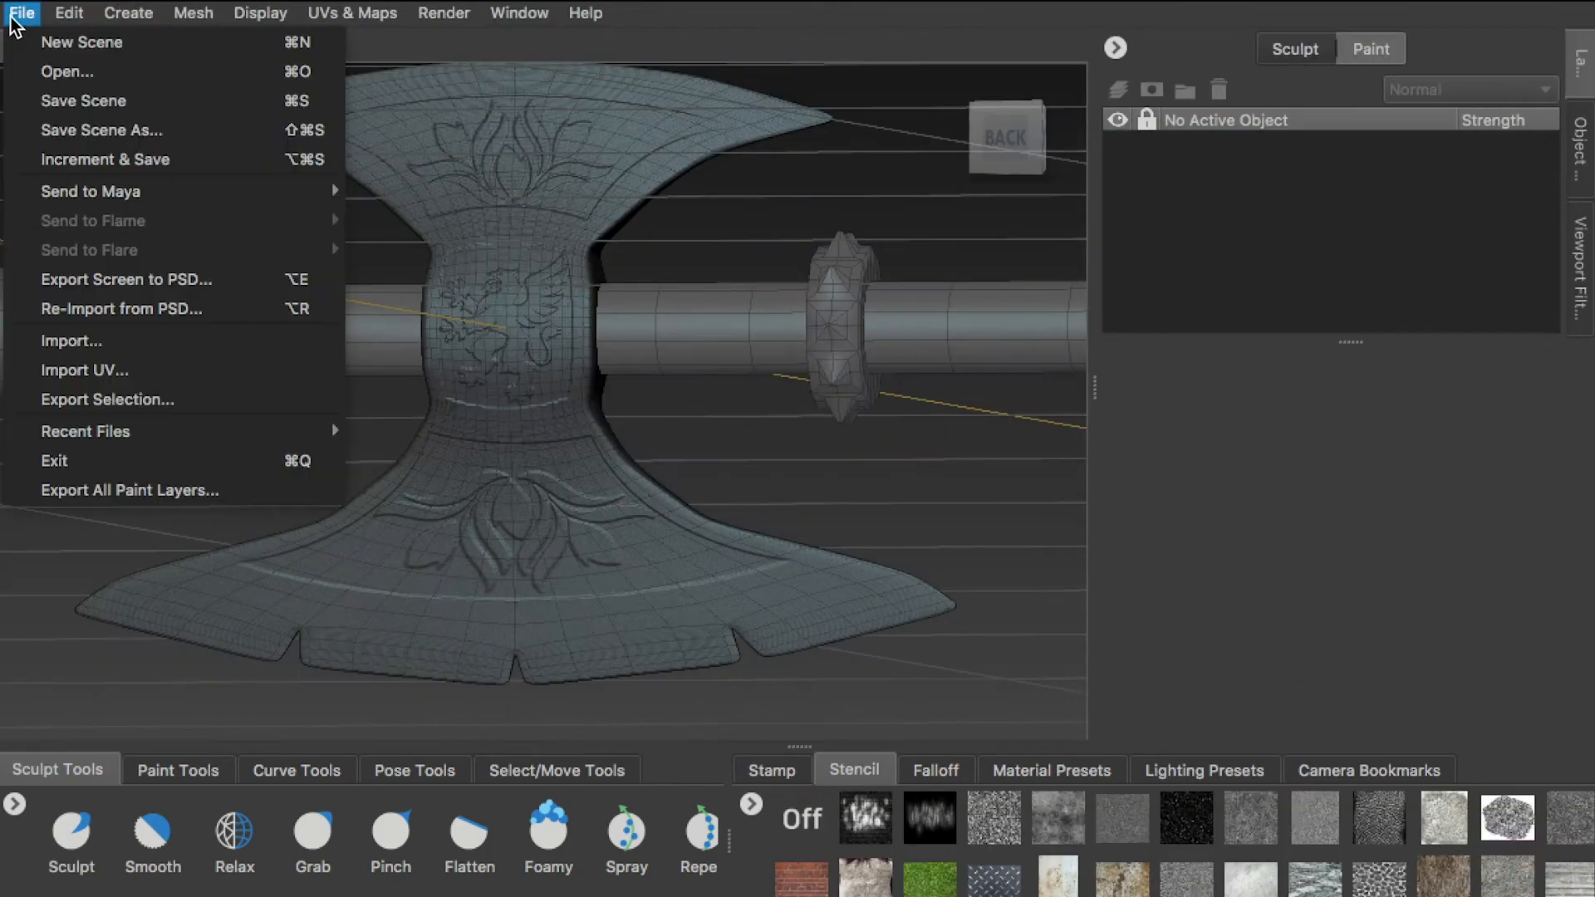
{"action": "left_click", "coordinate": [108, 121]}
{"action": "left_click", "coordinate": [1334, 327]}
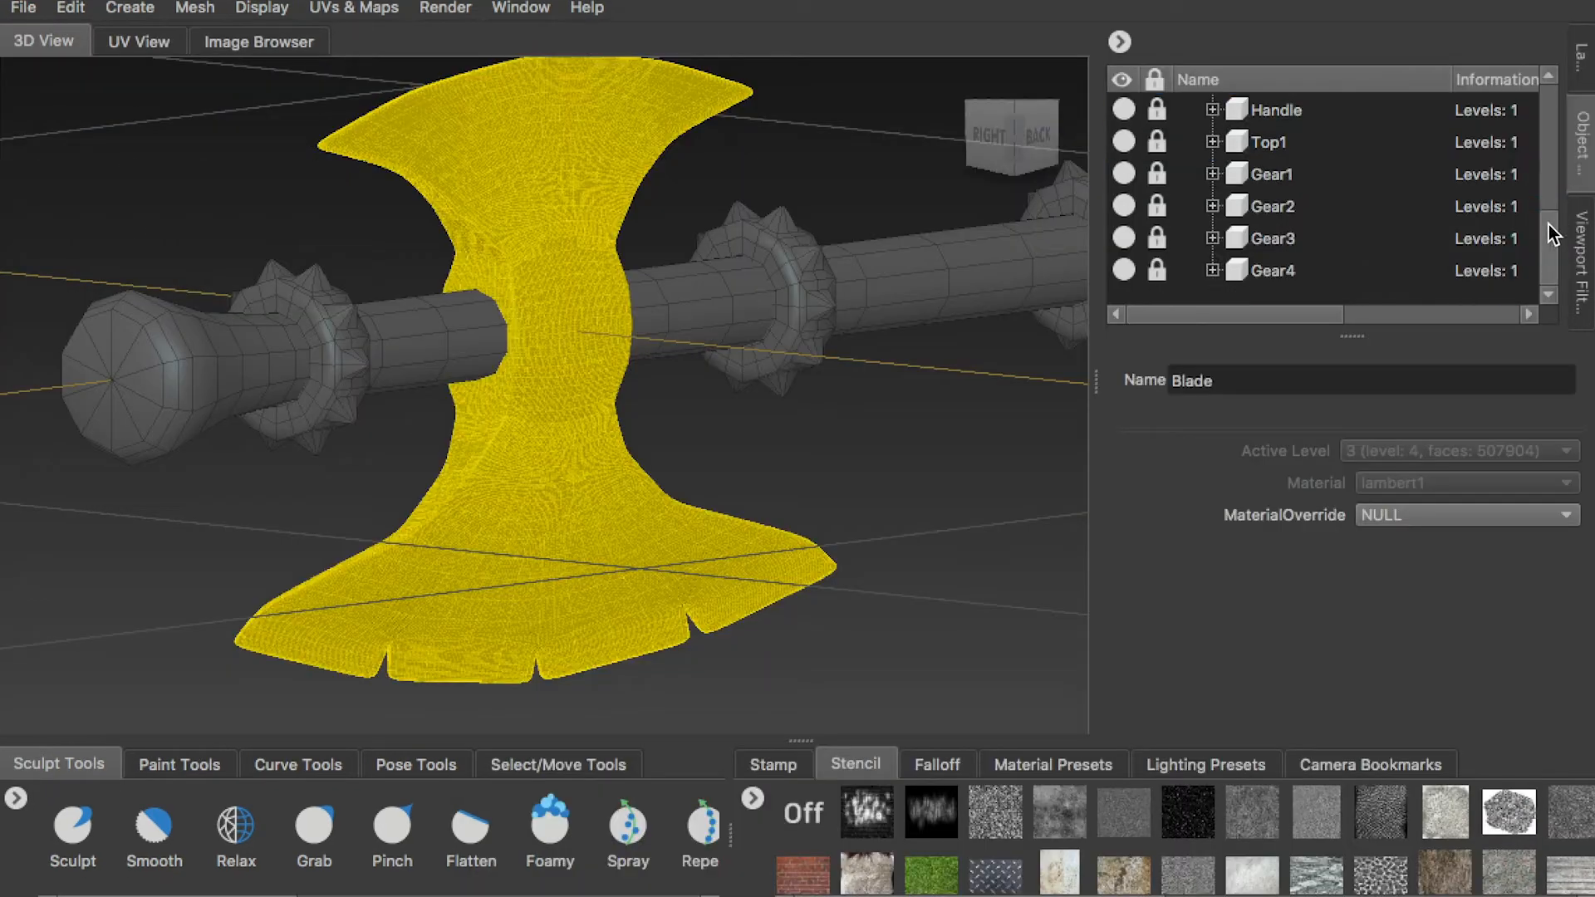
Select the blade's lambert1 material and return to the blade's sculpt layers with Sculpt Layer 1 active
{"action": "scroll", "coordinate": [1549, 216], "scroll_direction": "up", "scroll_amount": 2}
{"action": "left_click", "coordinate": [1299, 142]}
{"action": "left_click", "coordinate": [1576, 121]}
{"action": "left_click", "coordinate": [1308, 147]}
{"action": "left_click", "coordinate": [1587, 58]}
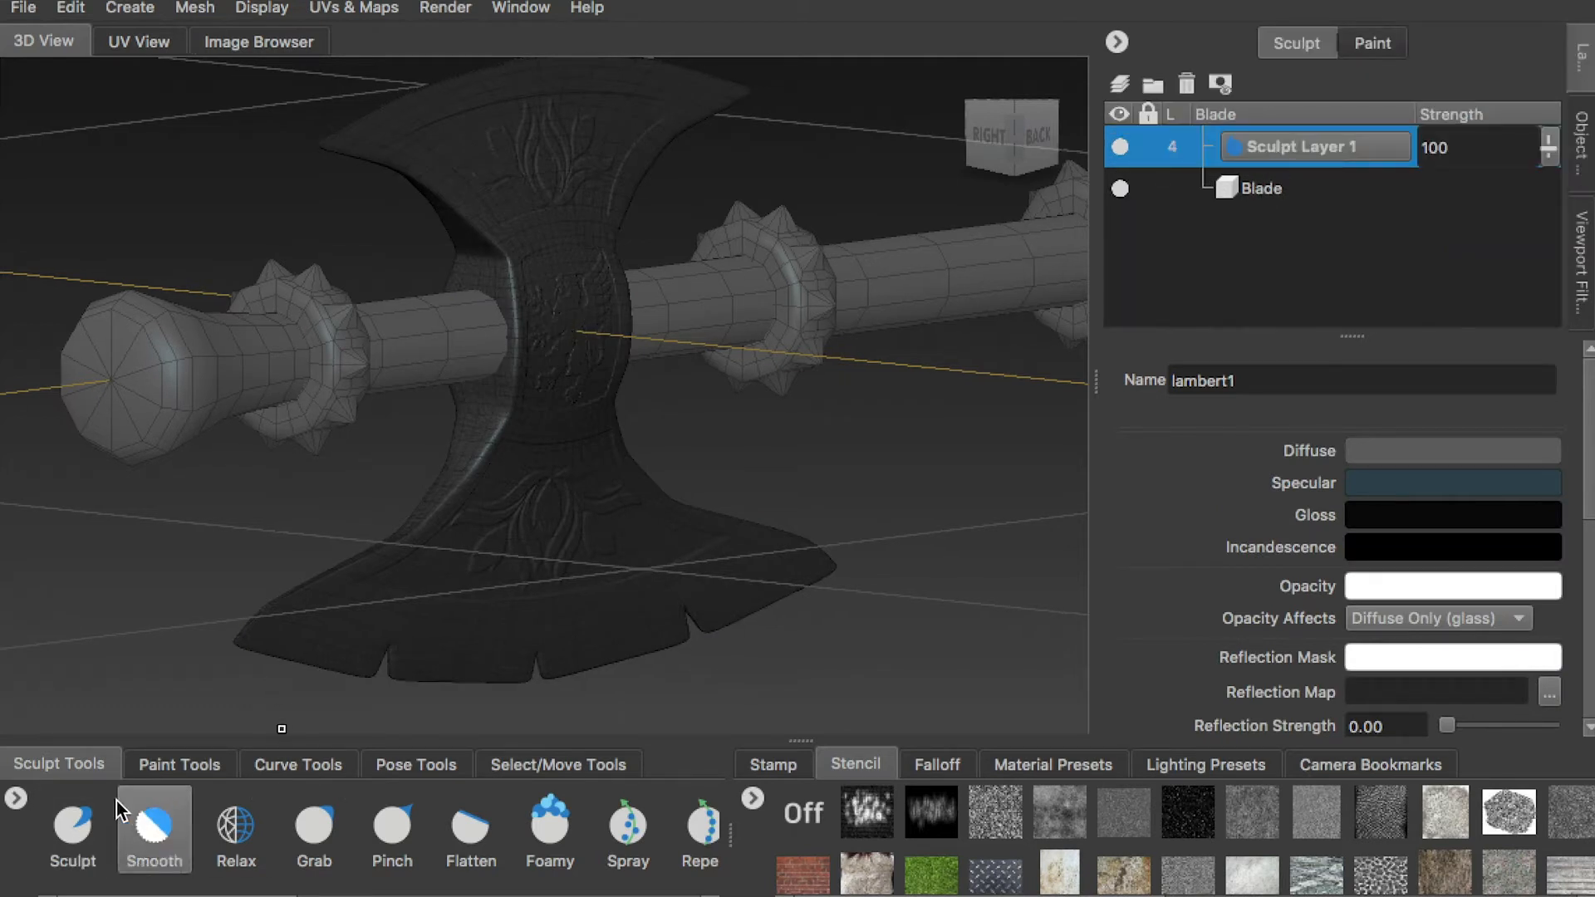
Activate the Flatten tool with the stencil, stamp image and mirroring all turned off
{"action": "left_click", "coordinate": [470, 830]}
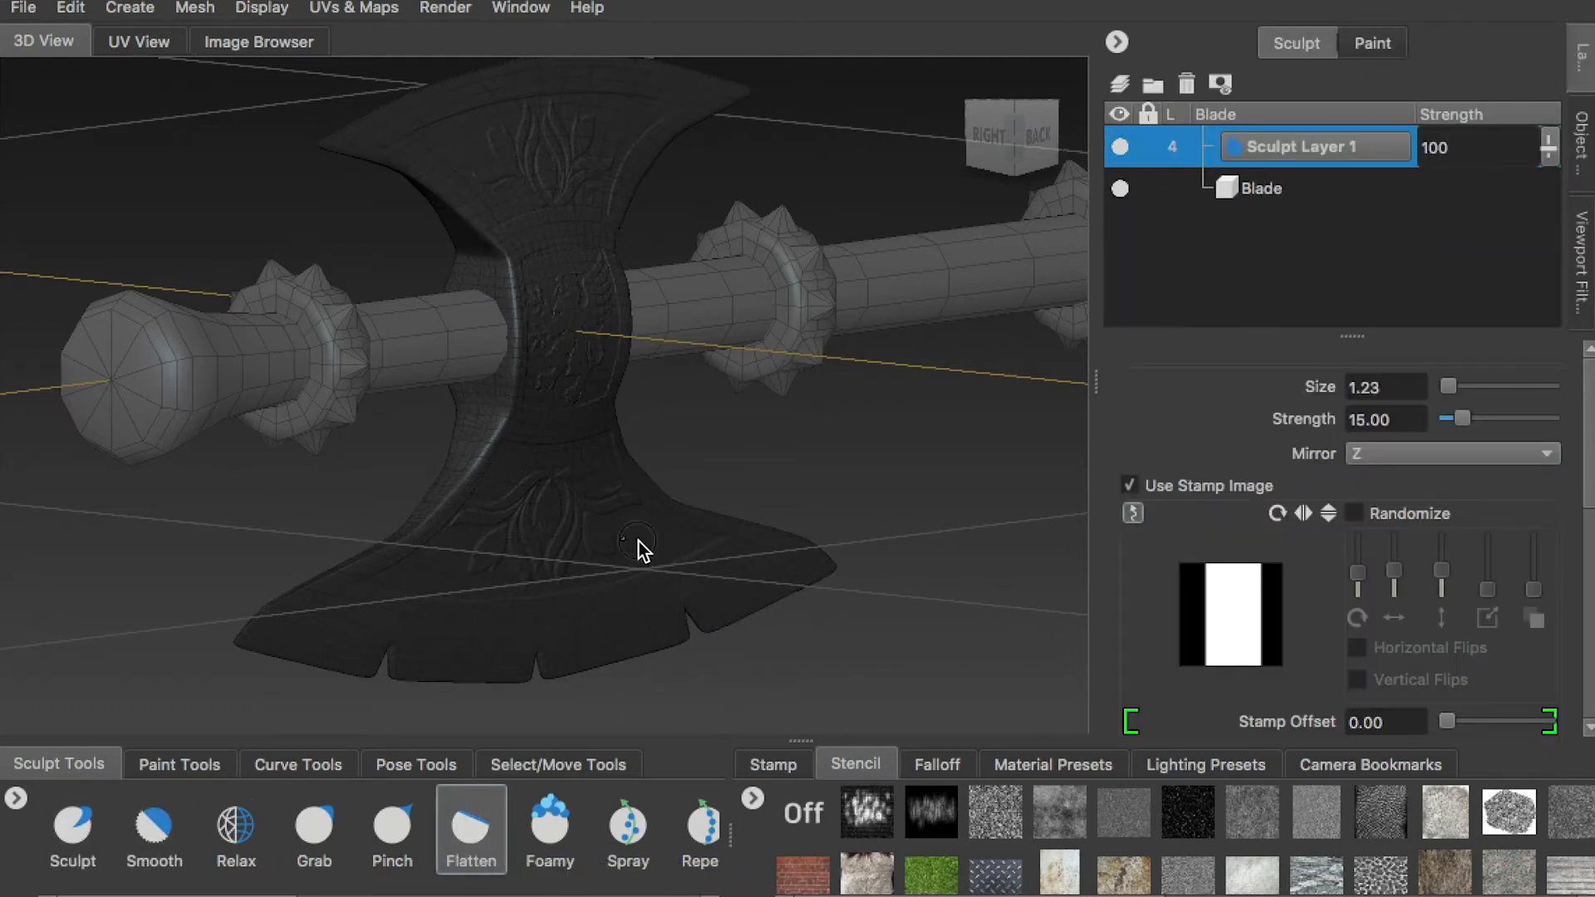
{"action": "left_click", "coordinate": [802, 813]}
{"action": "left_click", "coordinate": [774, 763]}
{"action": "left_click", "coordinate": [795, 814]}
{"action": "left_click", "coordinate": [1377, 453]}
{"action": "left_click", "coordinate": [1370, 360]}
Turn off the wireframe display for a close-up of the upper blade's side edge
{"action": "right_click_drag", "start_coordinate": [509, 317], "coordinate": [532, 366], "text": "alt"}
{"action": "middle_click_drag", "start_coordinate": [481, 357], "coordinate": [564, 498], "text": "alt"}
{"action": "left_click_drag", "start_coordinate": [396, 422], "coordinate": [462, 440], "text": "alt"}
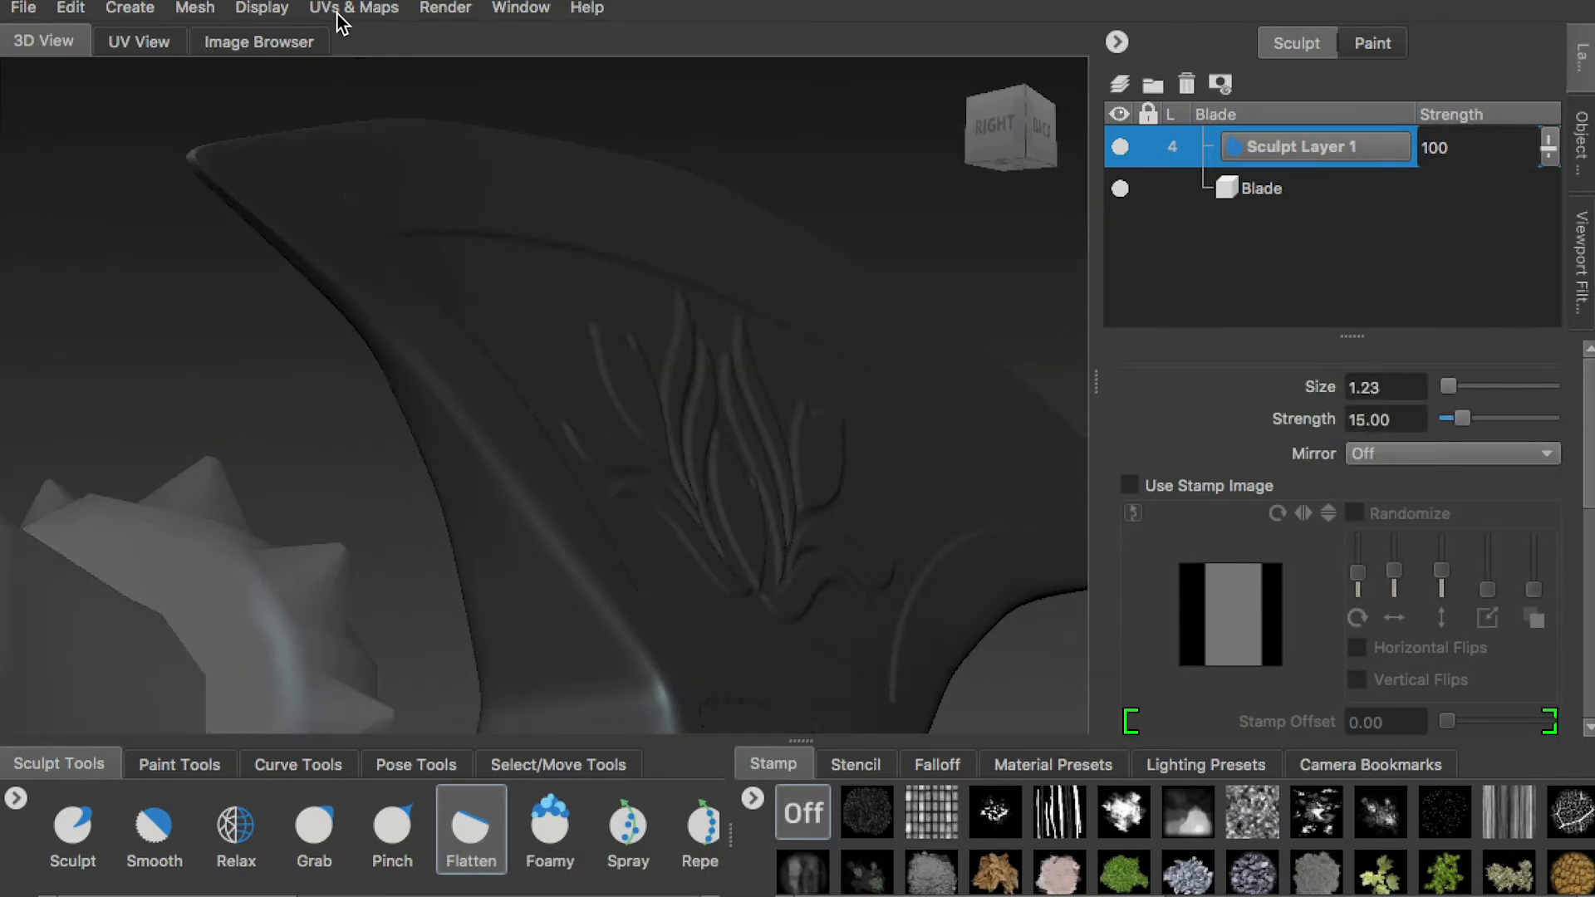
{"action": "left_click", "coordinate": [262, 8]}
{"action": "left_click", "coordinate": [292, 340]}
Flatten the blade's side edges unevenly to look worn, using brush size 1.06 and strength 15
{"action": "left_click_drag", "start_coordinate": [570, 557], "coordinate": [457, 415], "text": "alt"}
{"action": "middle_click_drag", "start_coordinate": [373, 349], "coordinate": [424, 466], "text": "alt"}
{"action": "middle_click_drag", "start_coordinate": [366, 390], "coordinate": [515, 399], "text": "alt"}
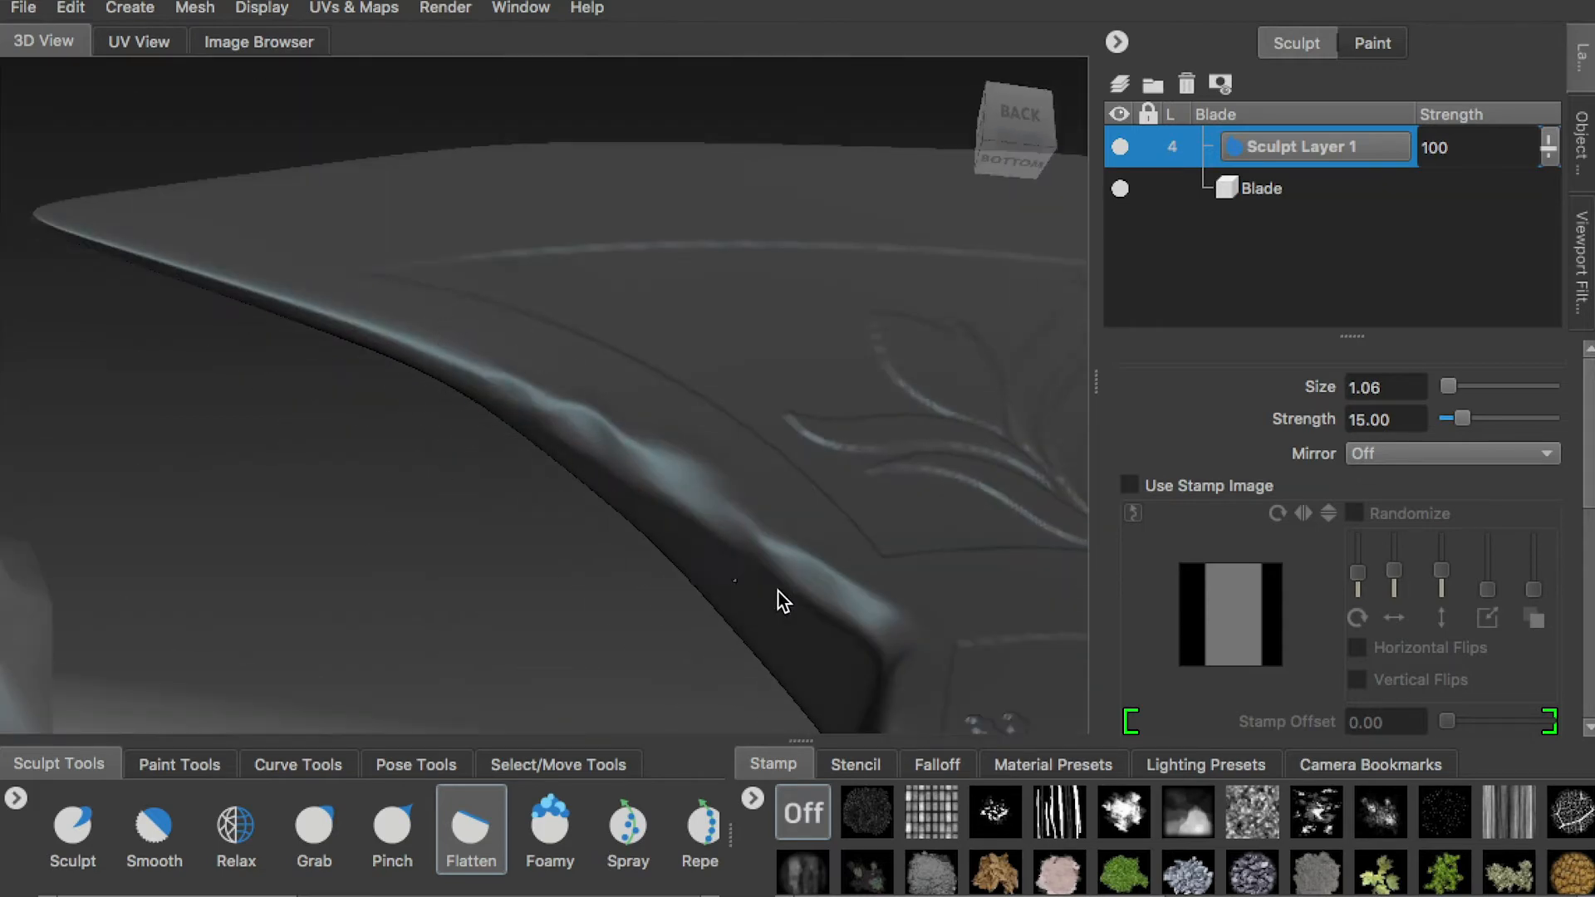
{"action": "left_click_drag", "start_coordinate": [699, 558], "coordinate": [595, 360], "text": "alt"}
{"action": "left_click_drag", "start_coordinate": [582, 472], "coordinate": [606, 422], "text": "alt"}
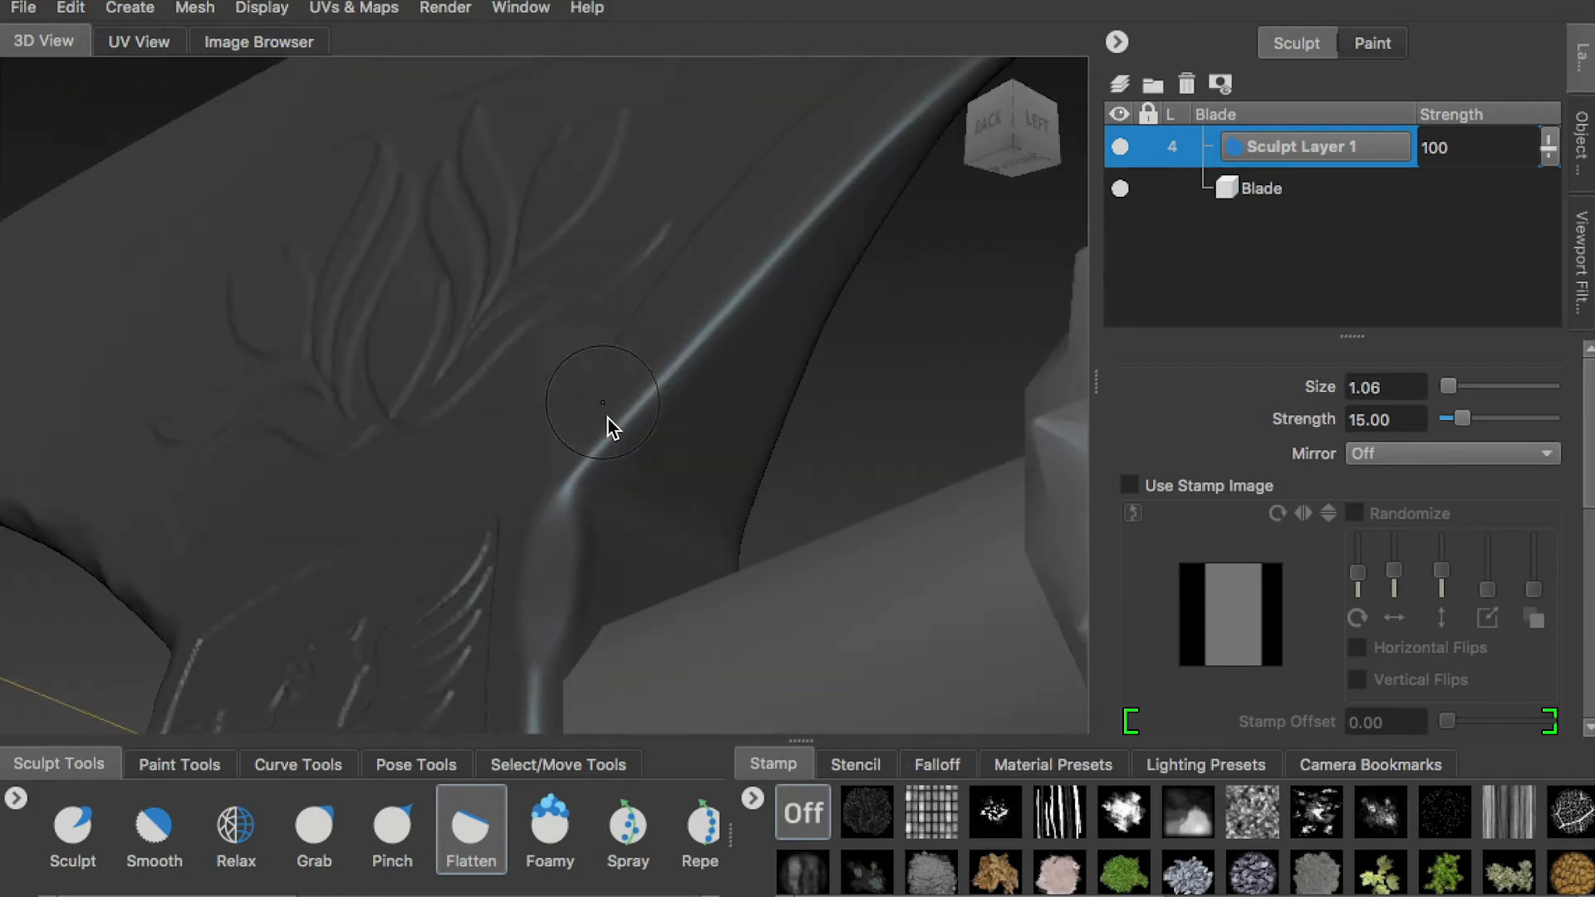
{"action": "left_click_drag", "start_coordinate": [778, 252], "coordinate": [648, 349], "text": "alt"}
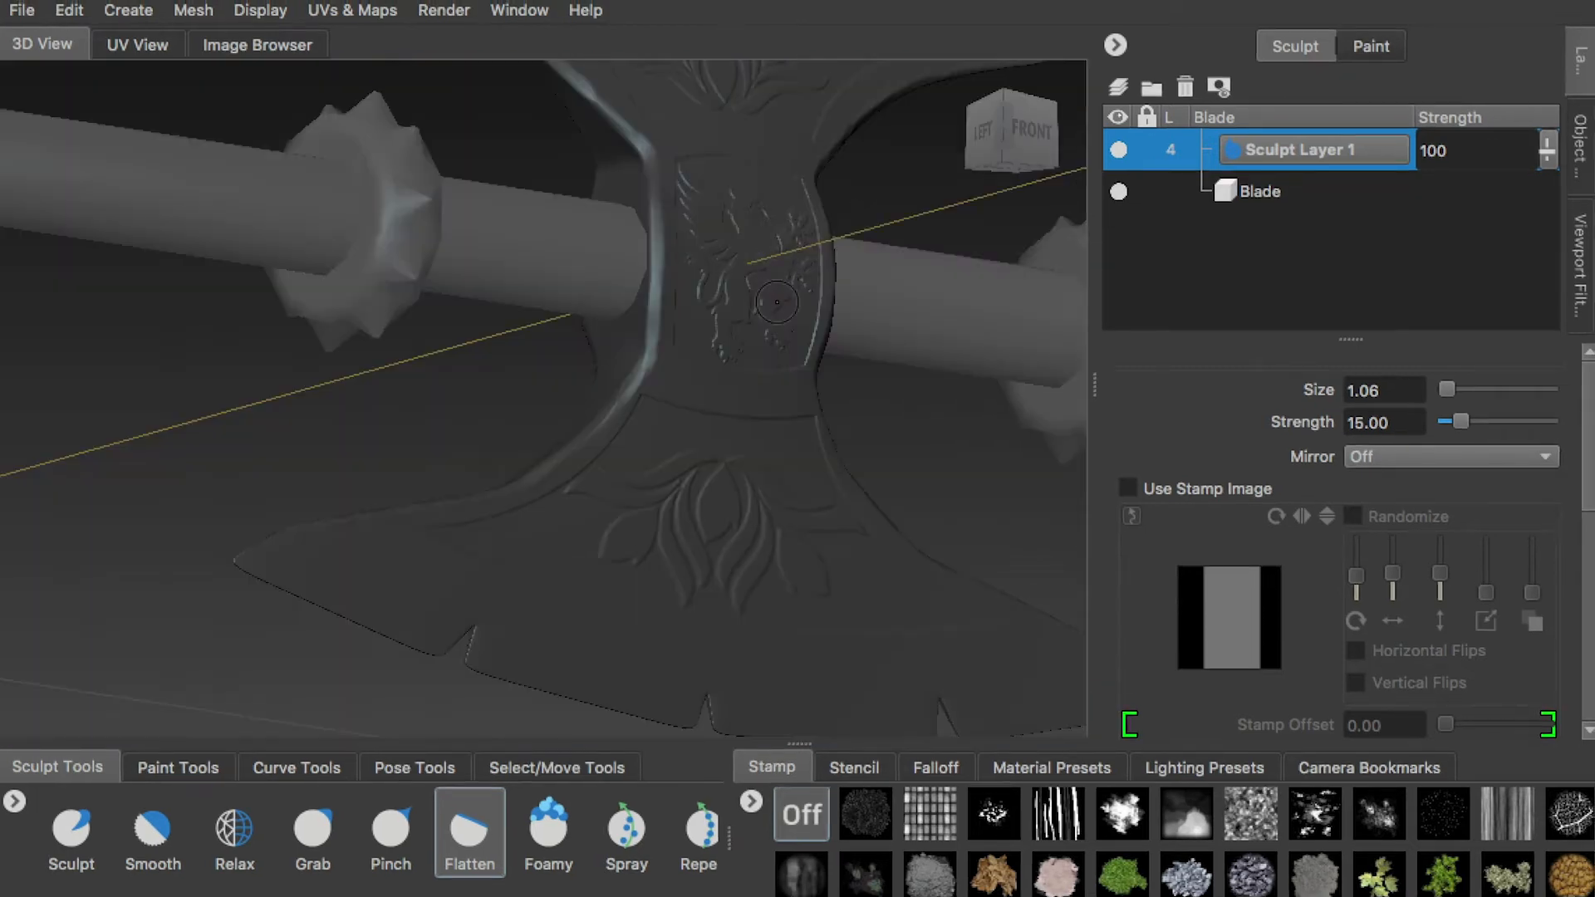
{"action": "left_click_drag", "start_coordinate": [714, 366], "coordinate": [488, 354], "text": "alt"}
{"action": "left_click_drag", "start_coordinate": [389, 173], "coordinate": [443, 221], "text": "alt"}
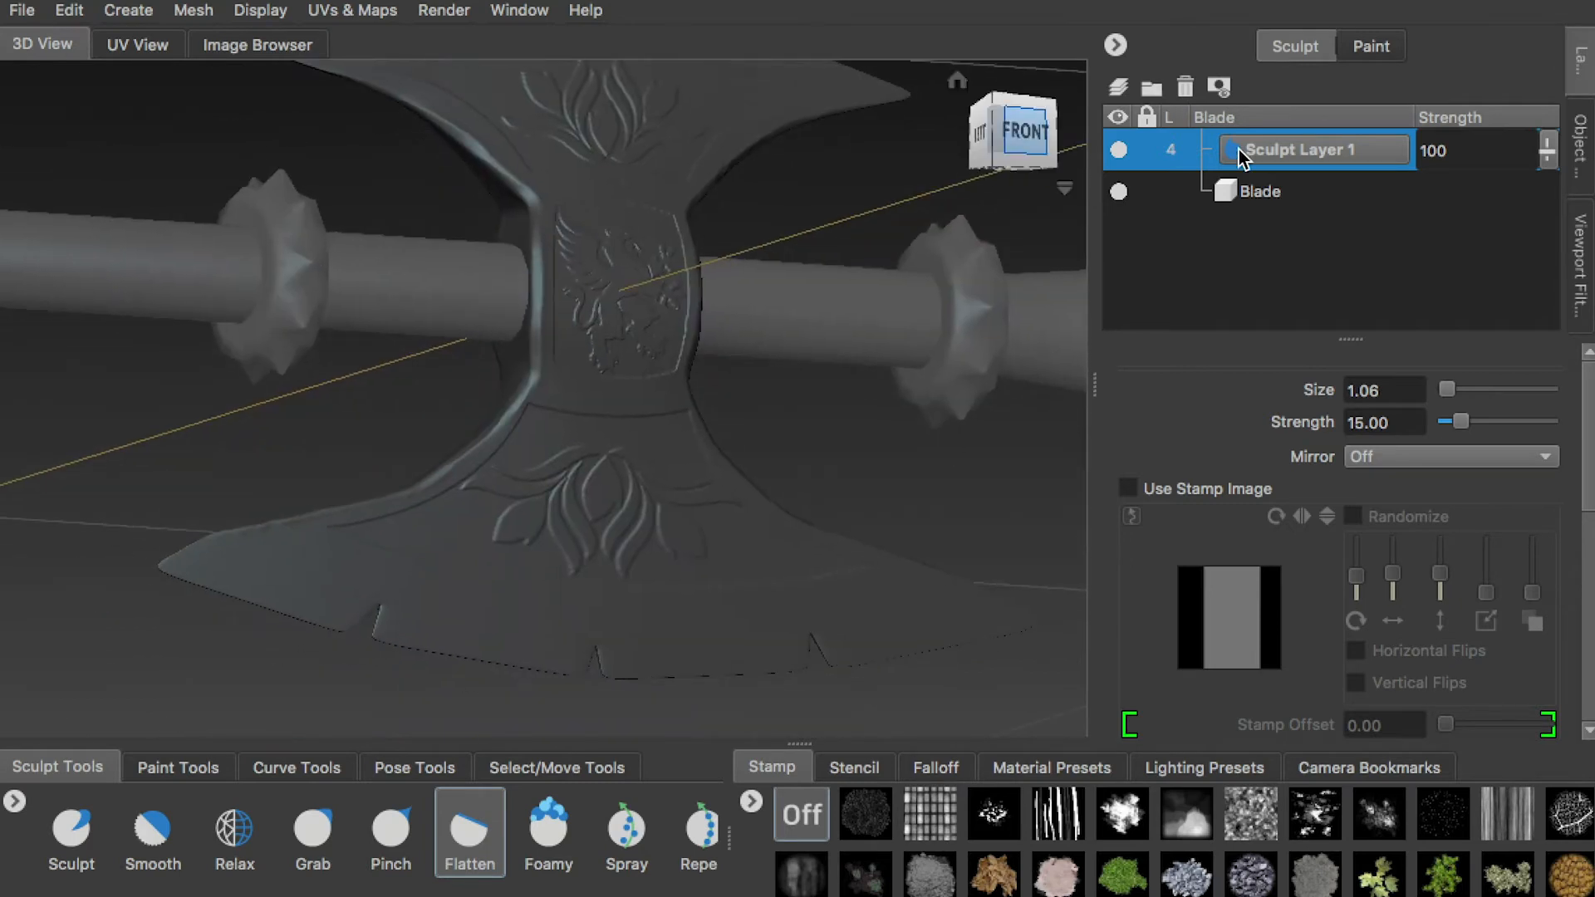
Rename Sculpt Layer 1 to PatternAndFlatten and lock it
{"action": "type", "text": "PatternAndFlatten"}
{"action": "key", "text": "Return"}
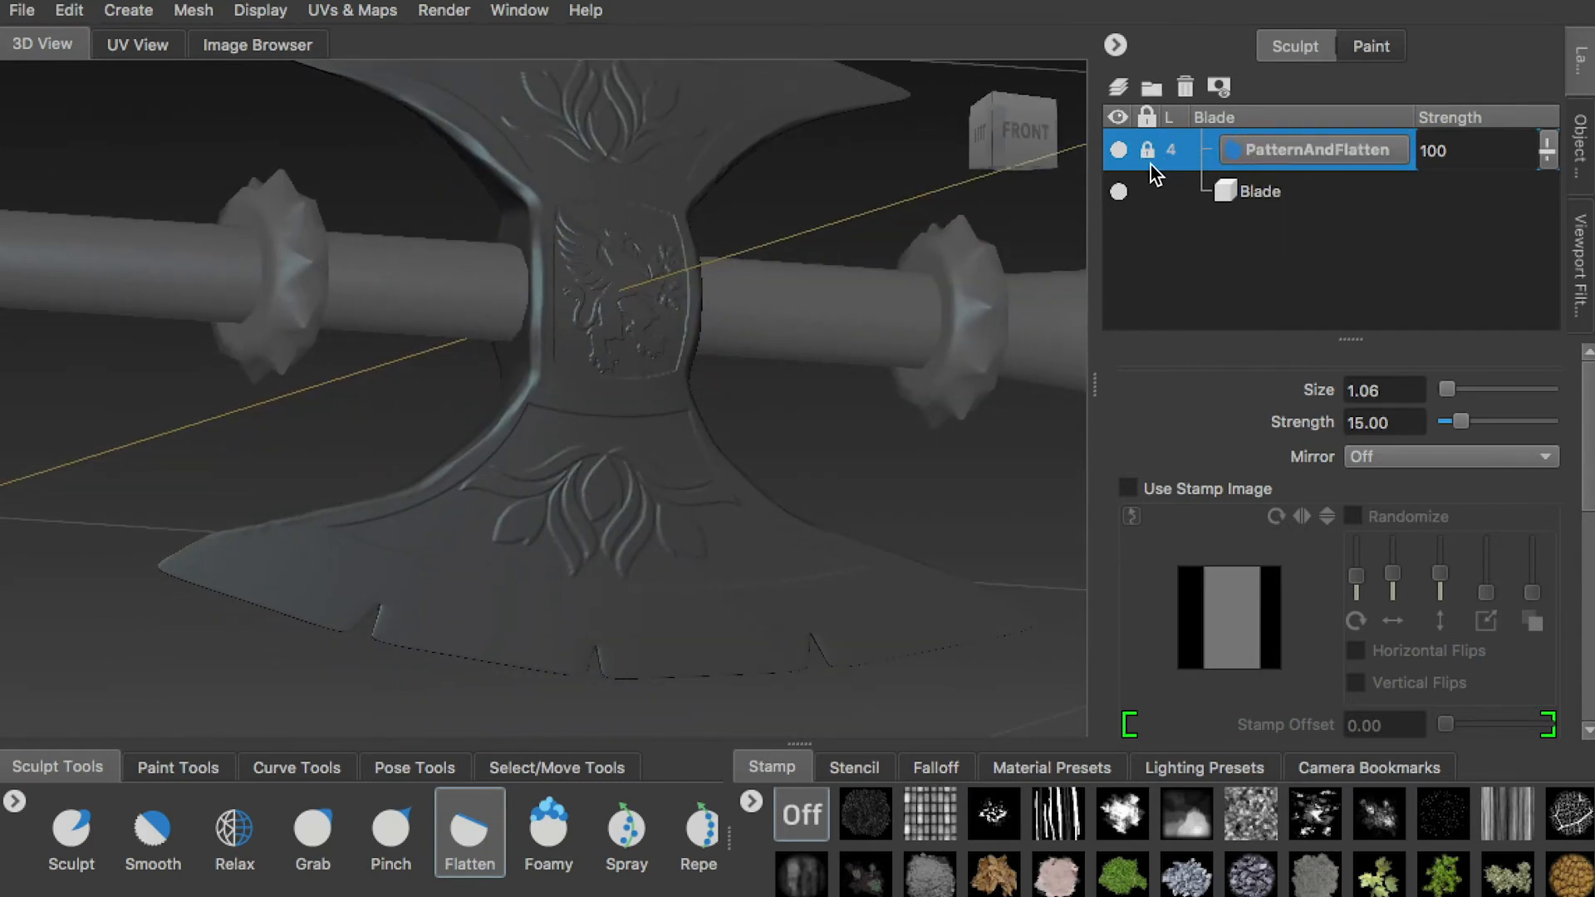
Turn on the wireframe and check the mesh density on the front of the lower blade
{"action": "left_click_drag", "start_coordinate": [988, 216], "coordinate": [1110, 126], "text": "alt"}
{"action": "key", "text": "w"}
{"action": "right_click_drag", "start_coordinate": [712, 327], "coordinate": [769, 594], "text": "alt"}
{"action": "middle_click_drag", "start_coordinate": [373, 466], "coordinate": [819, 374], "text": "alt"}
{"action": "right_click_drag", "start_coordinate": [415, 465], "coordinate": [274, 307], "text": "alt"}
{"action": "right_click_drag", "start_coordinate": [415, 374], "coordinate": [332, 291], "text": "alt"}
{"action": "middle_click_drag", "start_coordinate": [700, 315], "coordinate": [523, 346], "text": "alt"}
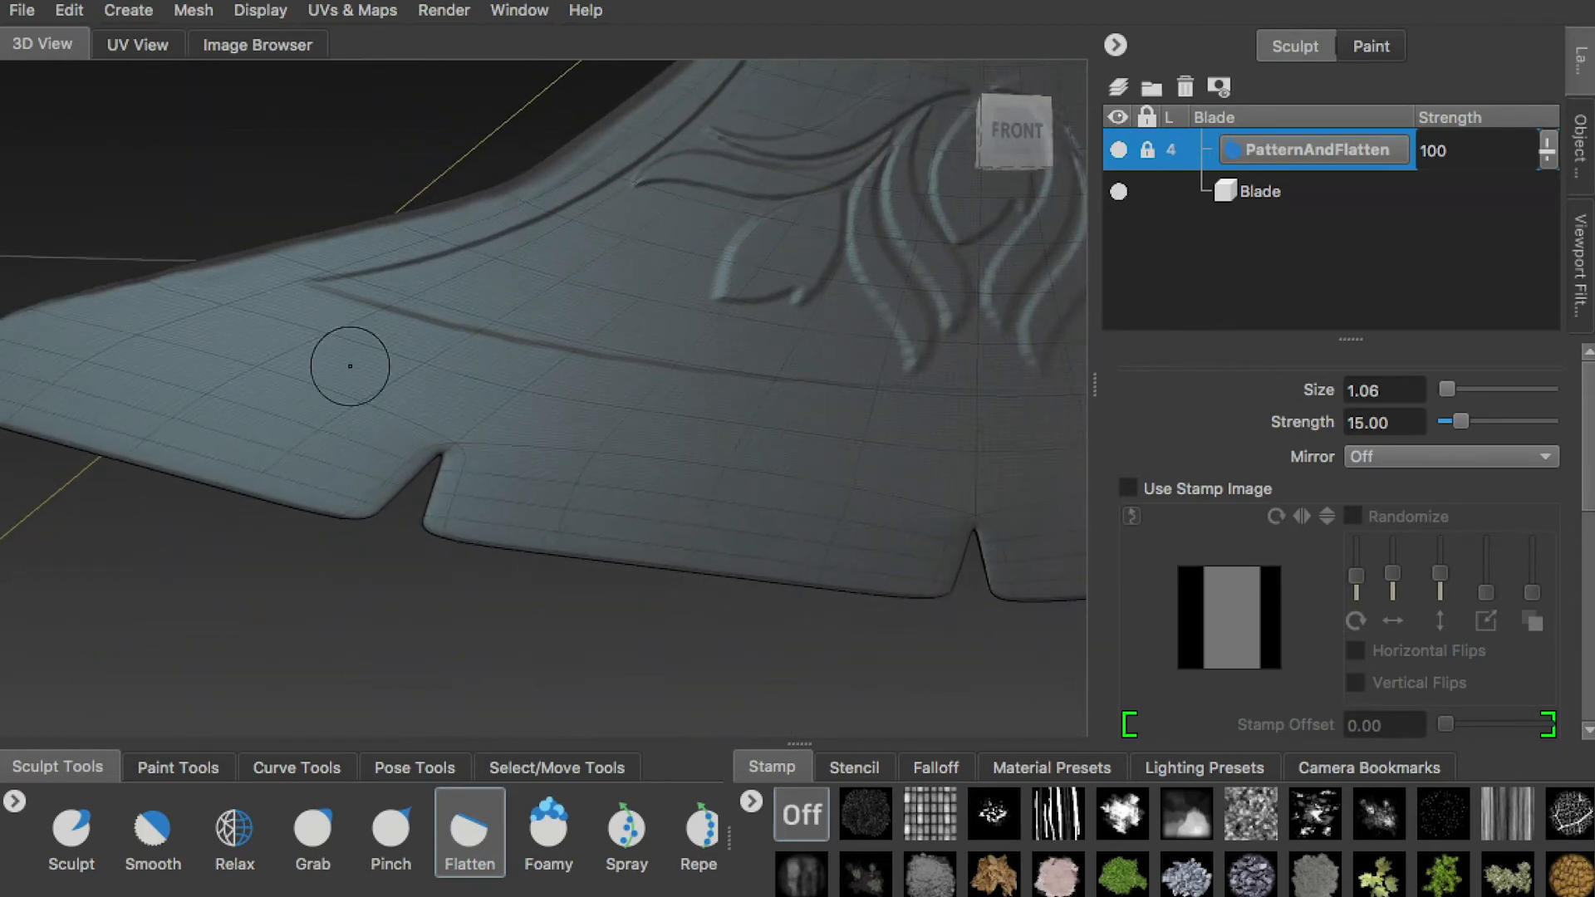
Select the Blade object and add one more subdivision level to it
{"action": "left_click", "coordinate": [1580, 147]}
{"action": "scroll", "coordinate": [1264, 276], "scroll_direction": "down", "scroll_amount": 2}
{"action": "left_click", "coordinate": [1266, 242]}
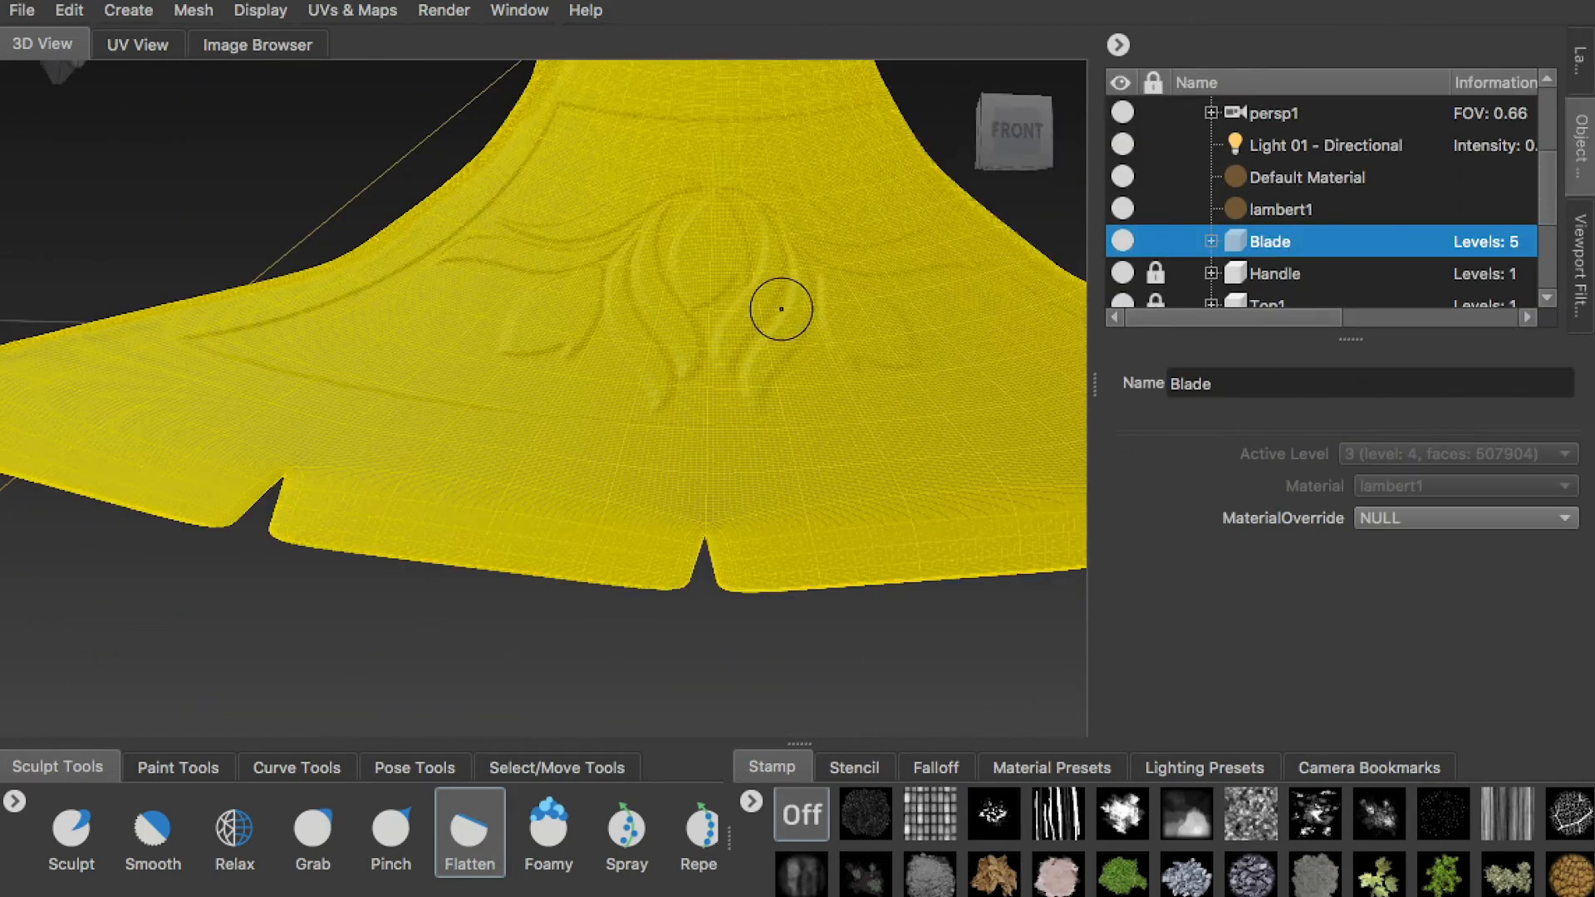
{"action": "key", "text": "shift+d"}
{"action": "right_click_drag", "start_coordinate": [573, 515], "coordinate": [782, 600], "text": "alt"}
{"action": "right_click_drag", "start_coordinate": [1038, 568], "coordinate": [830, 490], "text": "alt"}
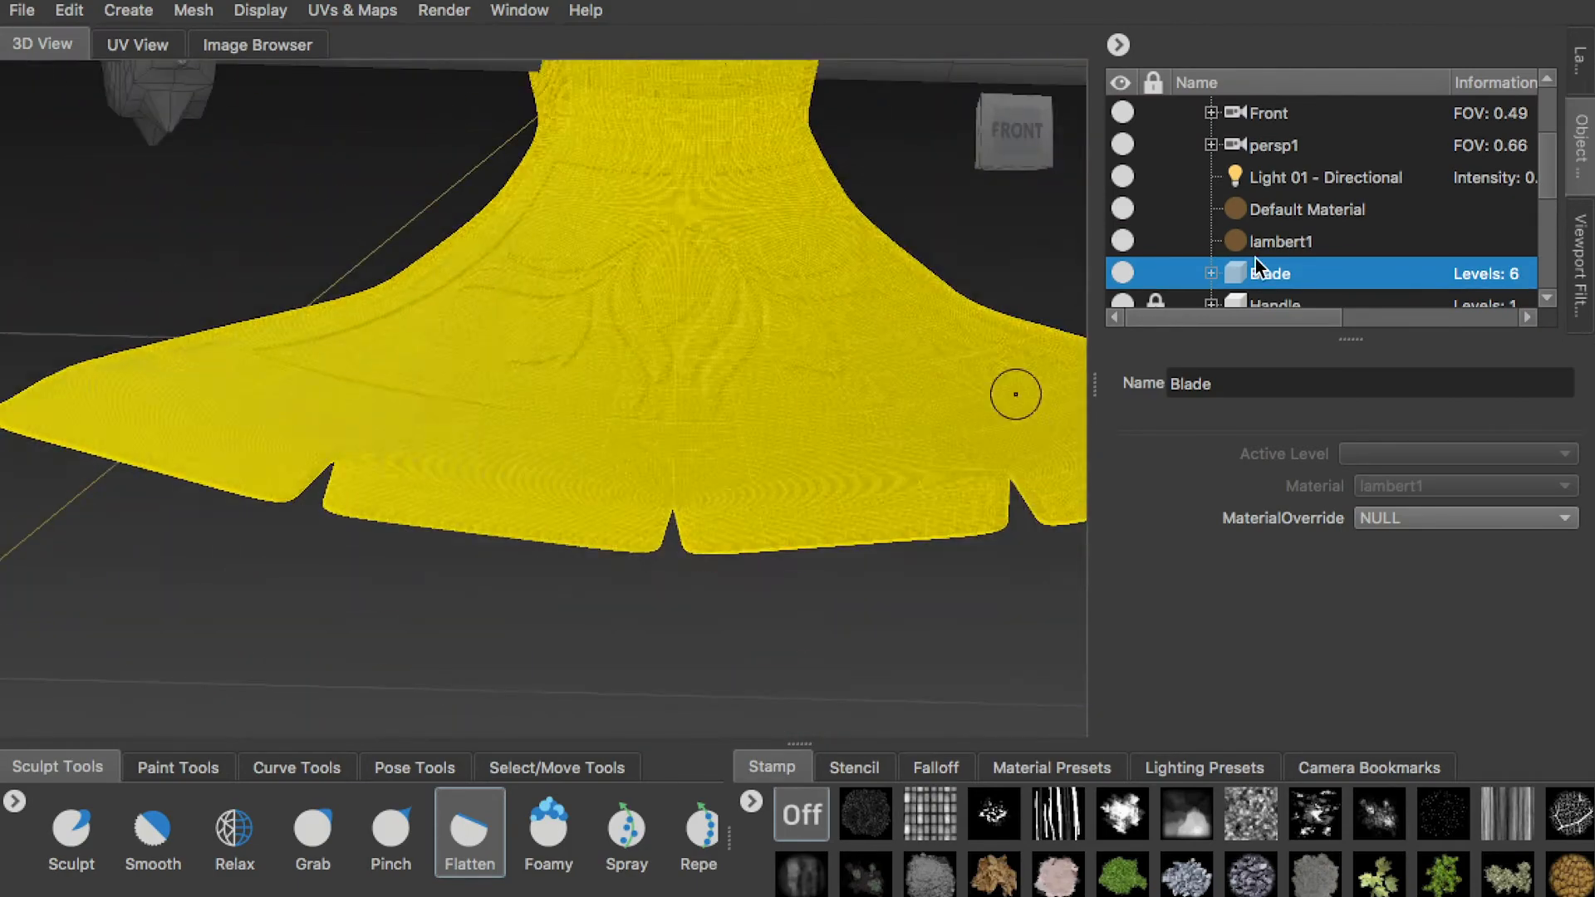
Deselect the blade mesh, add a new sculpt layer named Scratches, and turn off the wireframe
{"action": "left_click", "coordinate": [1248, 249]}
{"action": "left_click", "coordinate": [1582, 67]}
{"action": "left_click", "coordinate": [1119, 87]}
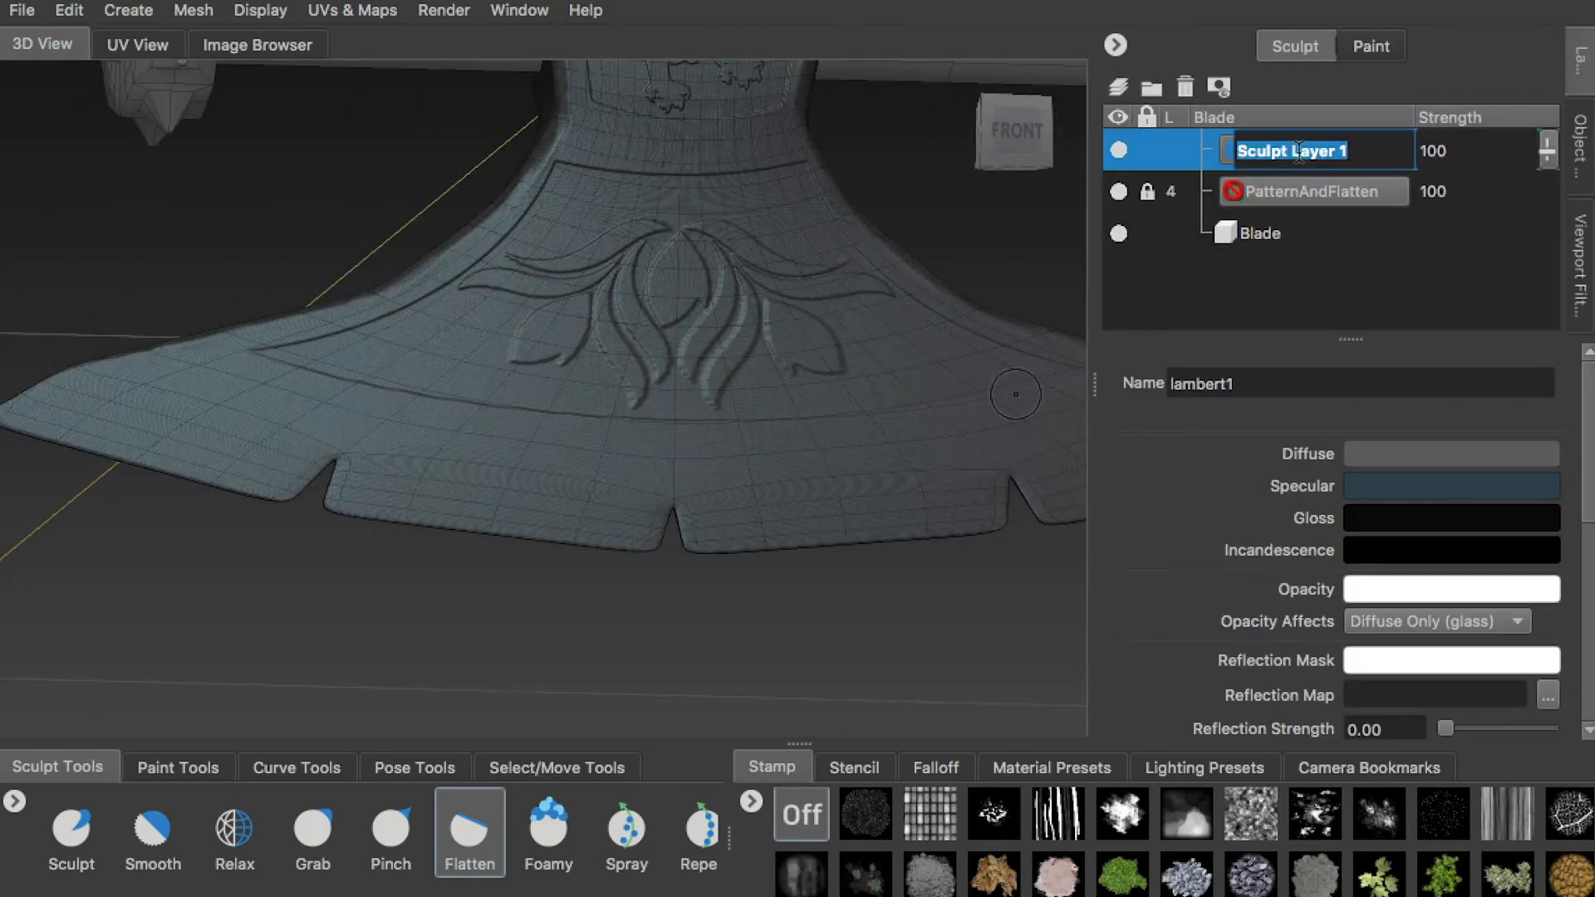
{"action": "key", "text": "w"}
{"action": "left_click_drag", "start_coordinate": [677, 212], "coordinate": [808, 679], "text": "alt"}
Import another image file into the stencil collection
{"action": "left_click", "coordinate": [853, 773]}
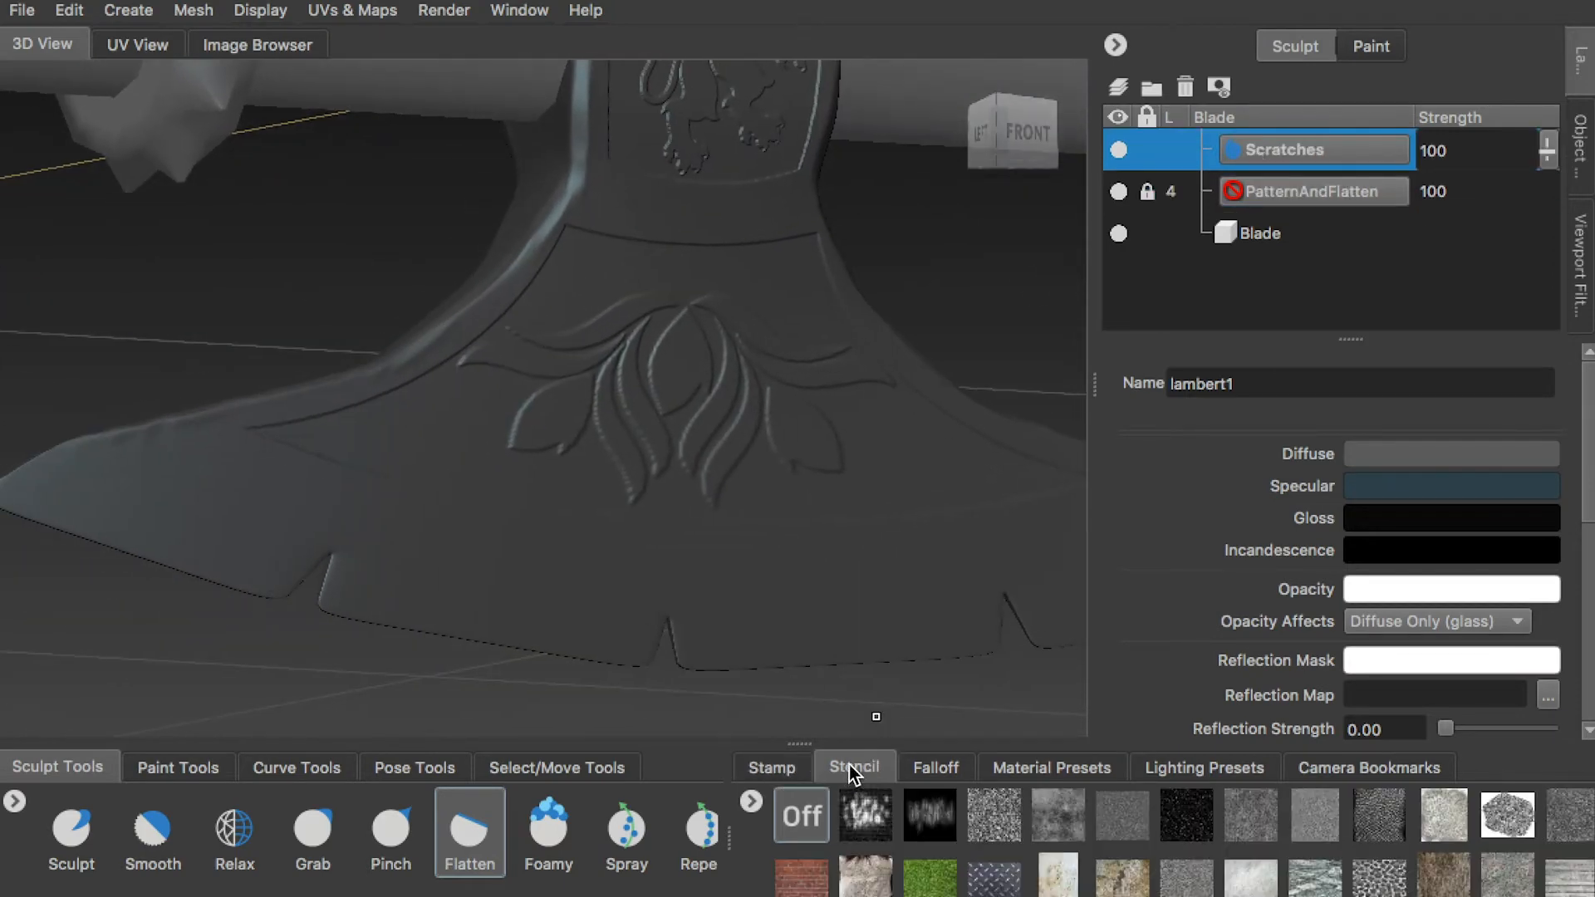
{"action": "left_click", "coordinate": [751, 801]}
{"action": "left_click", "coordinate": [748, 812]}
{"action": "left_click", "coordinate": [1015, 346]}
{"action": "left_click", "coordinate": [1277, 400]}
{"action": "left_click", "coordinate": [1433, 677]}
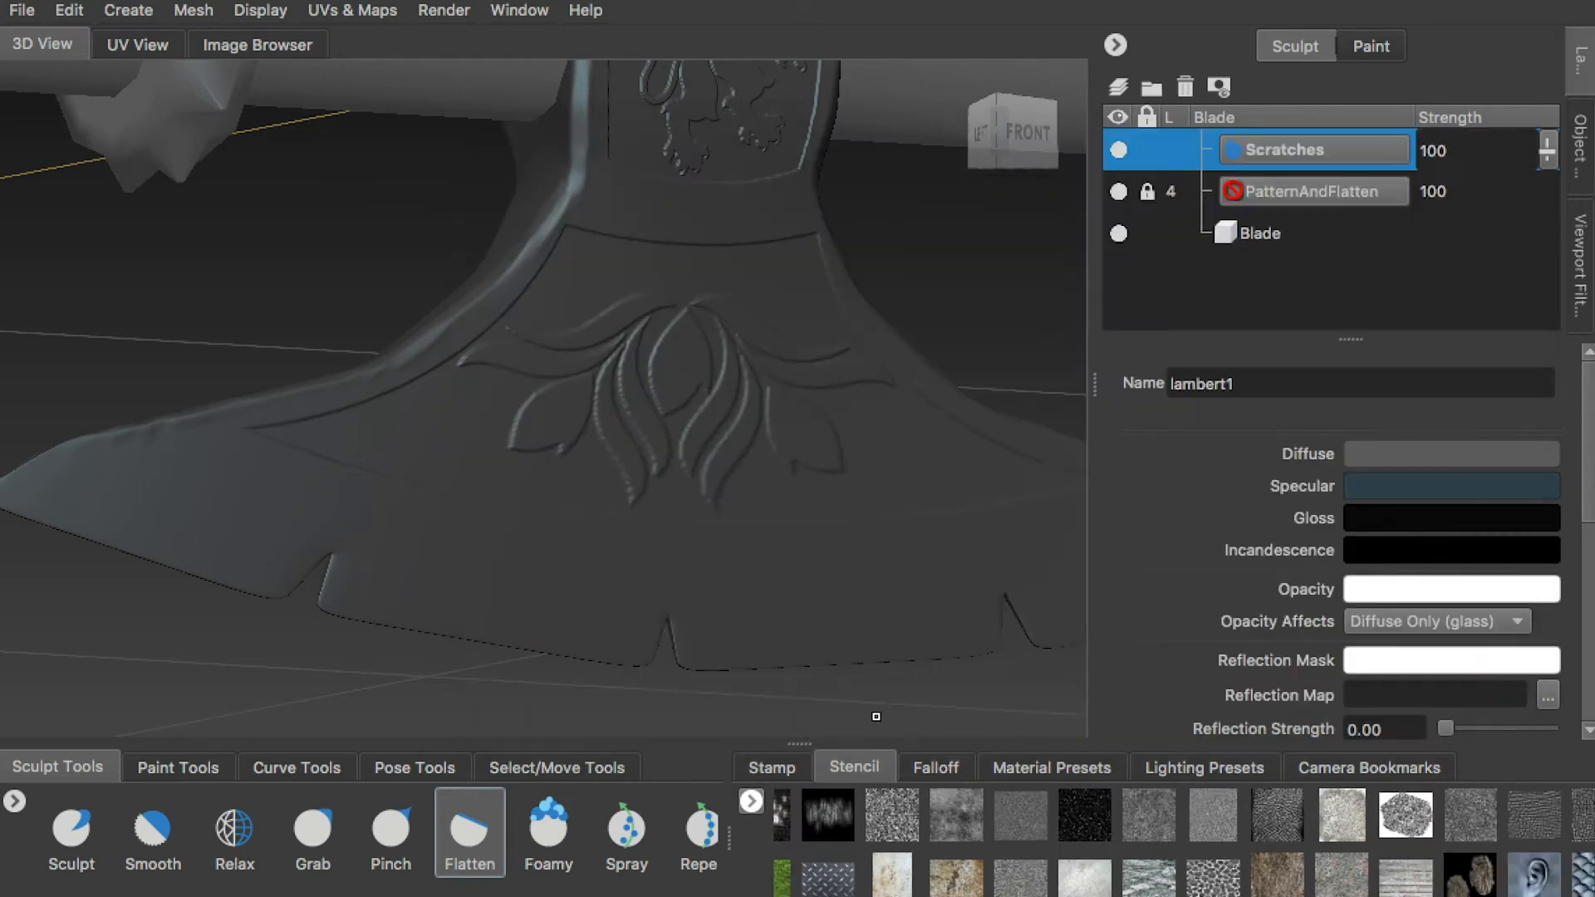
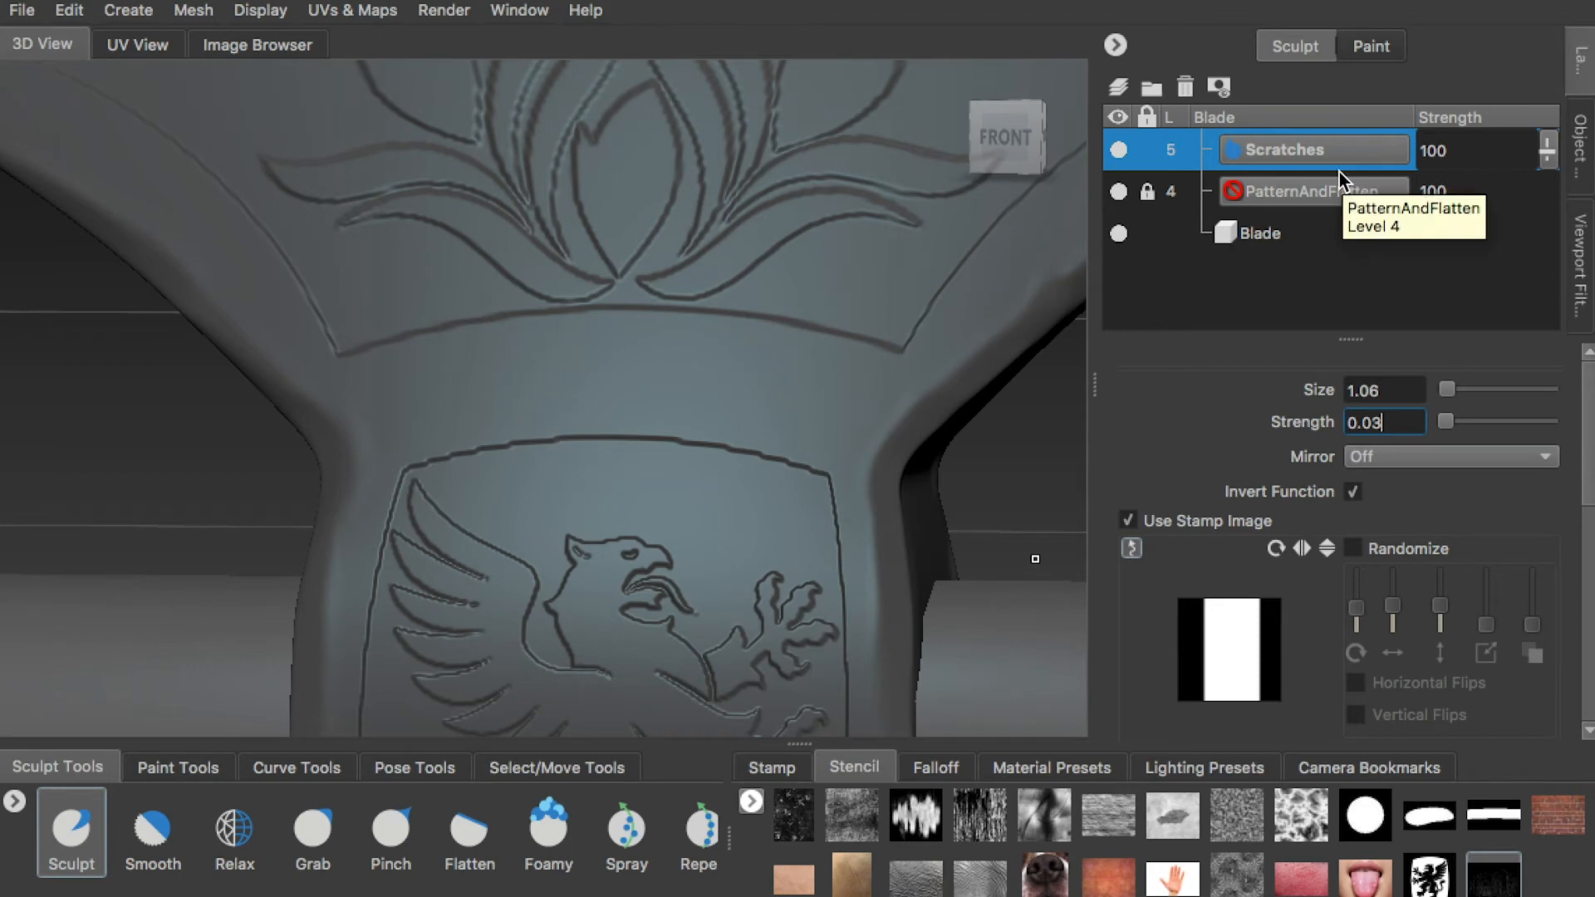
Sculpt scratches with the scratch stencil into the front section between the upper flower pattern and the griffin panel
{"action": "left_click", "coordinate": [60, 856]}
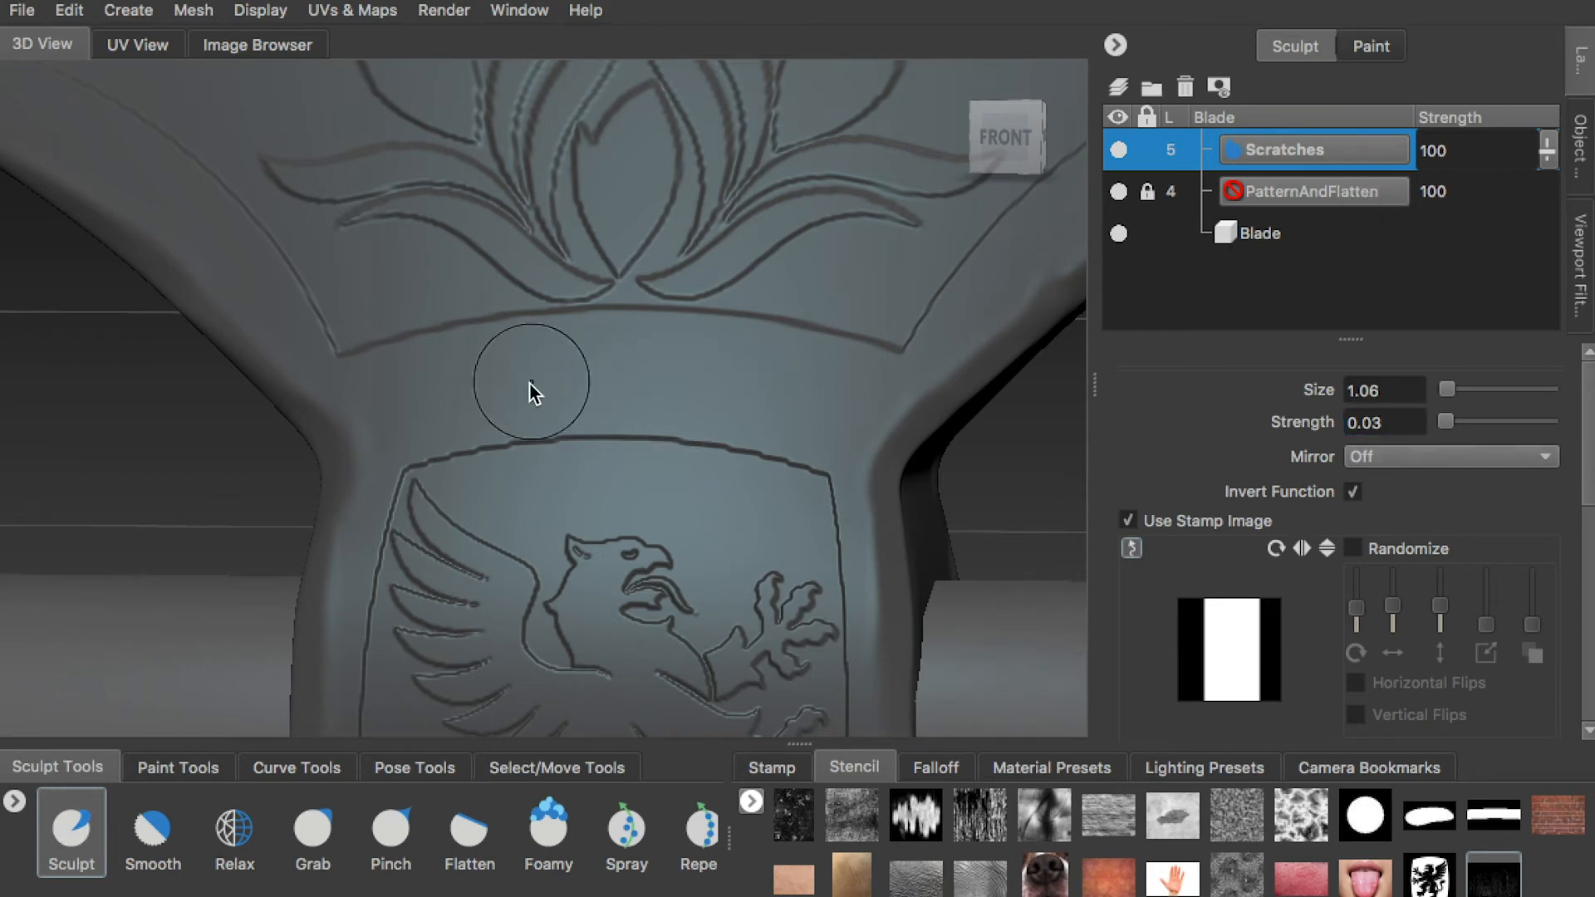
{"action": "key", "text": "q"}
{"action": "left_click_drag", "start_coordinate": [736, 391], "coordinate": [741, 448]}
{"action": "left_click_drag", "start_coordinate": [823, 390], "coordinate": [826, 540]}
{"action": "key", "text": "q"}
{"action": "mouse_move", "coordinate": [831, 581]}
{"action": "right_mouse_down", "text": "alt"}
{"action": "mouse_move", "coordinate": [574, 305]}
{"action": "mouse_move", "coordinate": [573, 415]}
{"action": "right_mouse_up", "text": "alt"}
{"action": "middle_click_drag", "start_coordinate": [573, 416], "coordinate": [861, 452], "text": "alt"}
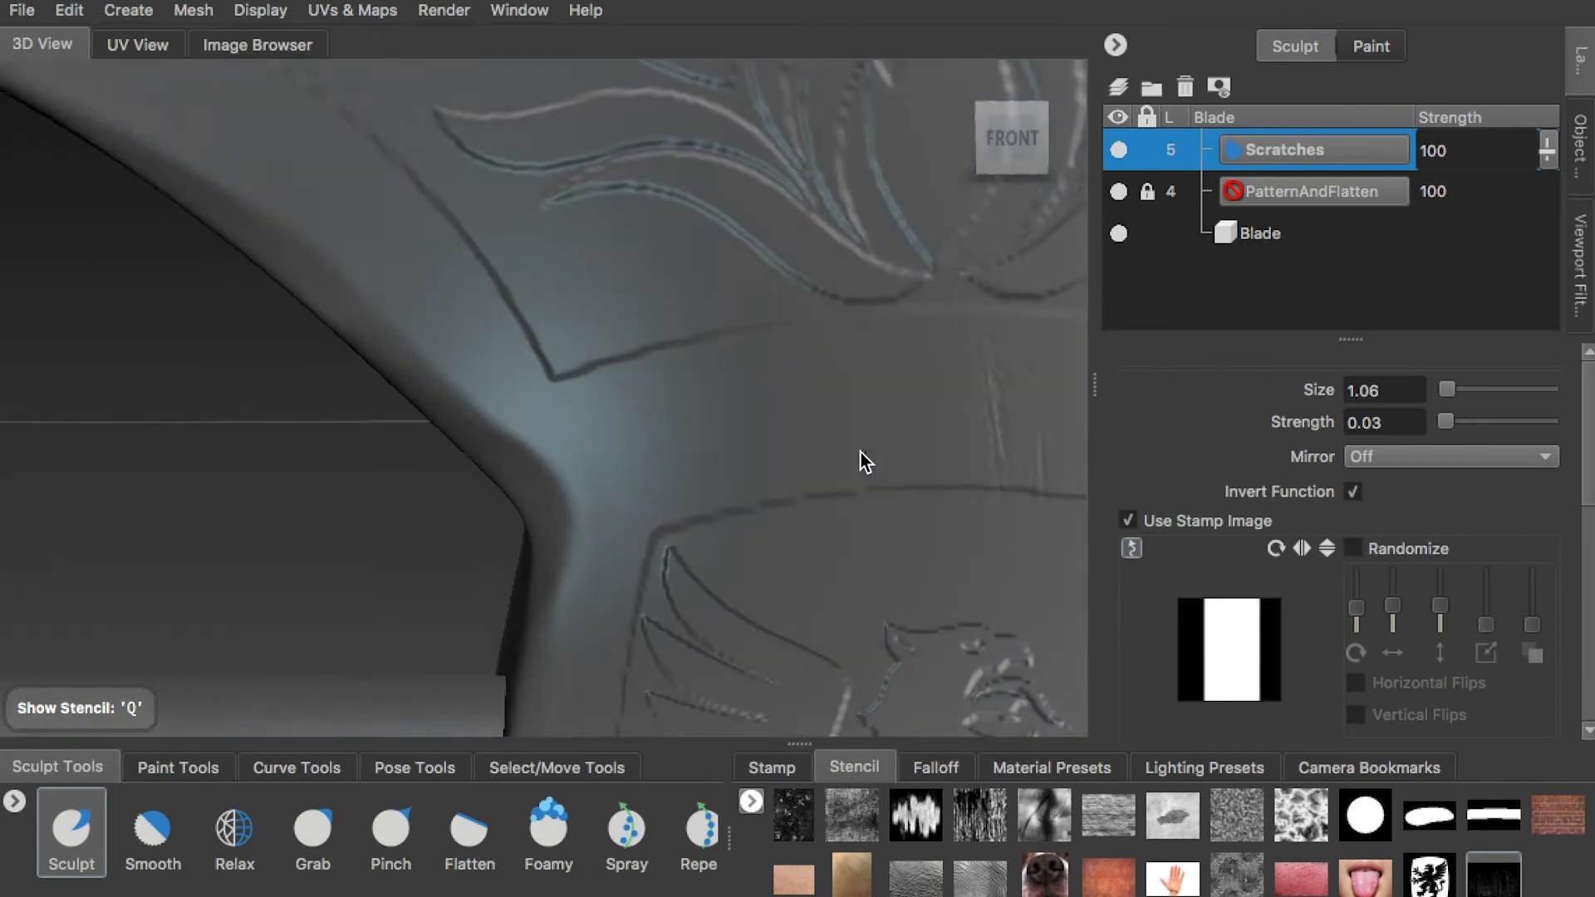
{"action": "right_click_drag", "start_coordinate": [860, 452], "coordinate": [686, 344], "text": "alt"}
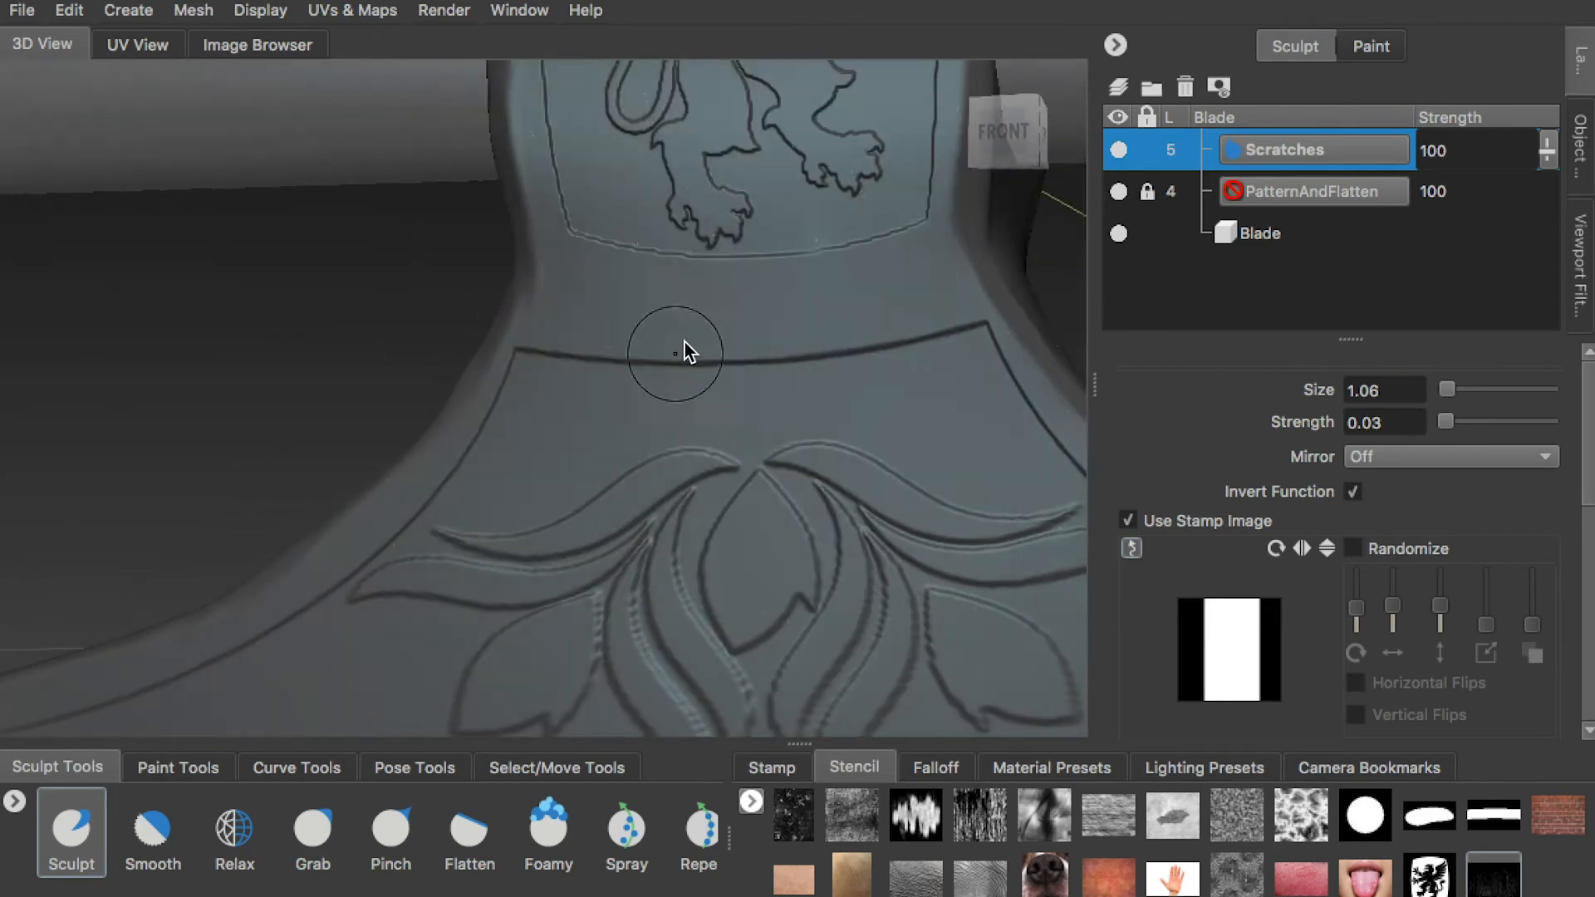
Sculpt scratches through the stencil into the front of the lower neck, between the griffin panel and the lower flower pattern
{"action": "key", "text": "q"}
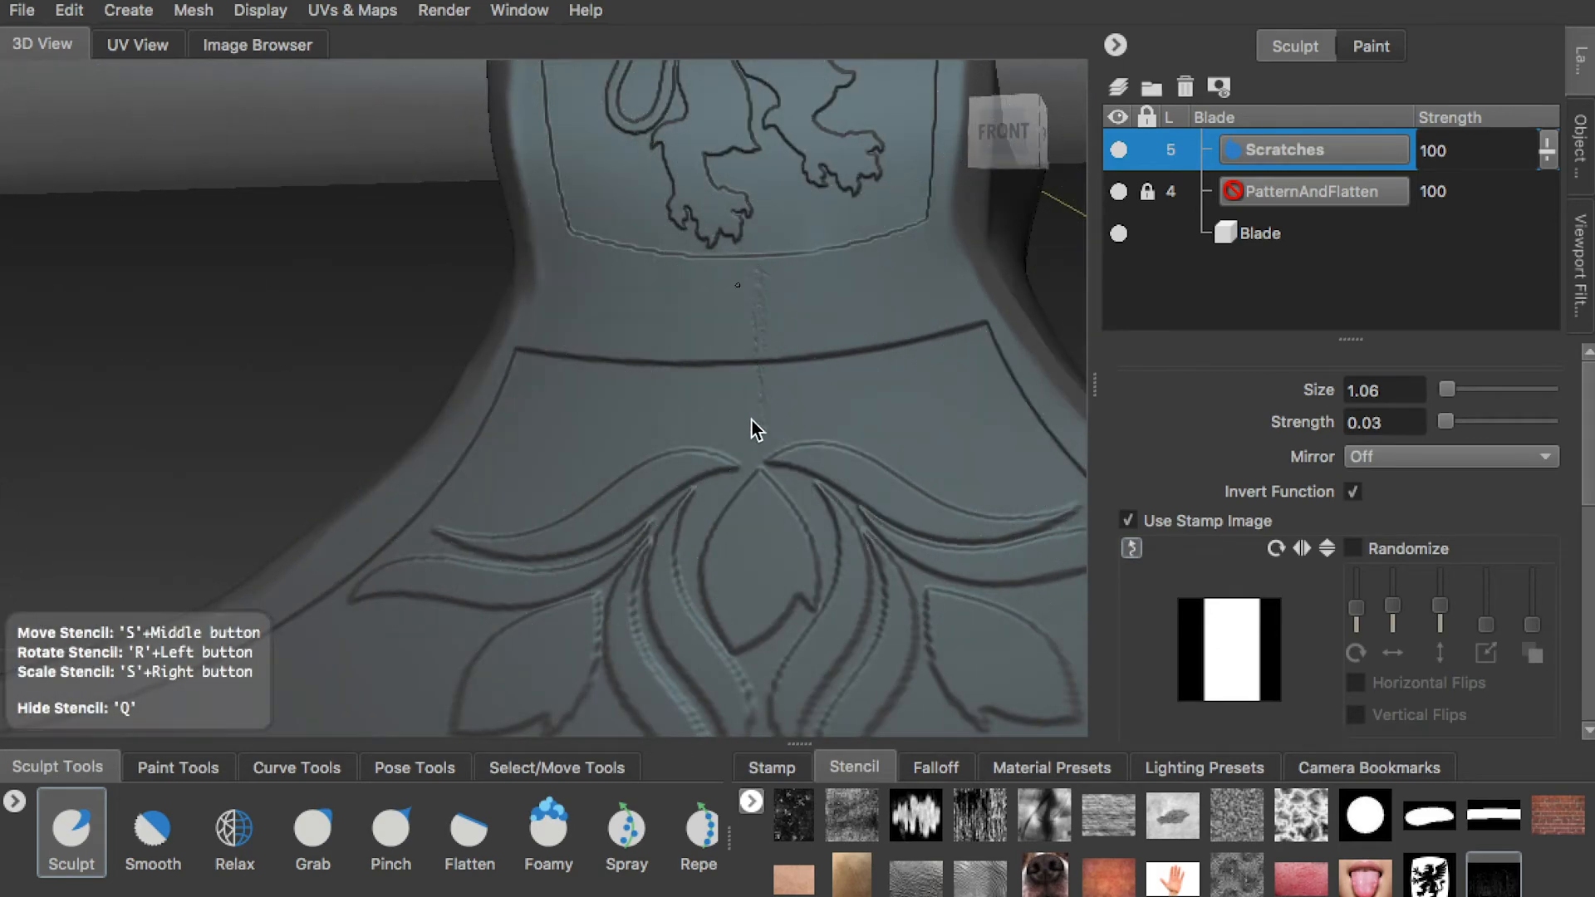
{"action": "left_click", "coordinate": [1003, 131]}
{"action": "middle_click_drag", "start_coordinate": [980, 349], "coordinate": [531, 349], "text": "alt"}
{"action": "left_click_drag", "start_coordinate": [617, 325], "coordinate": [624, 406]}
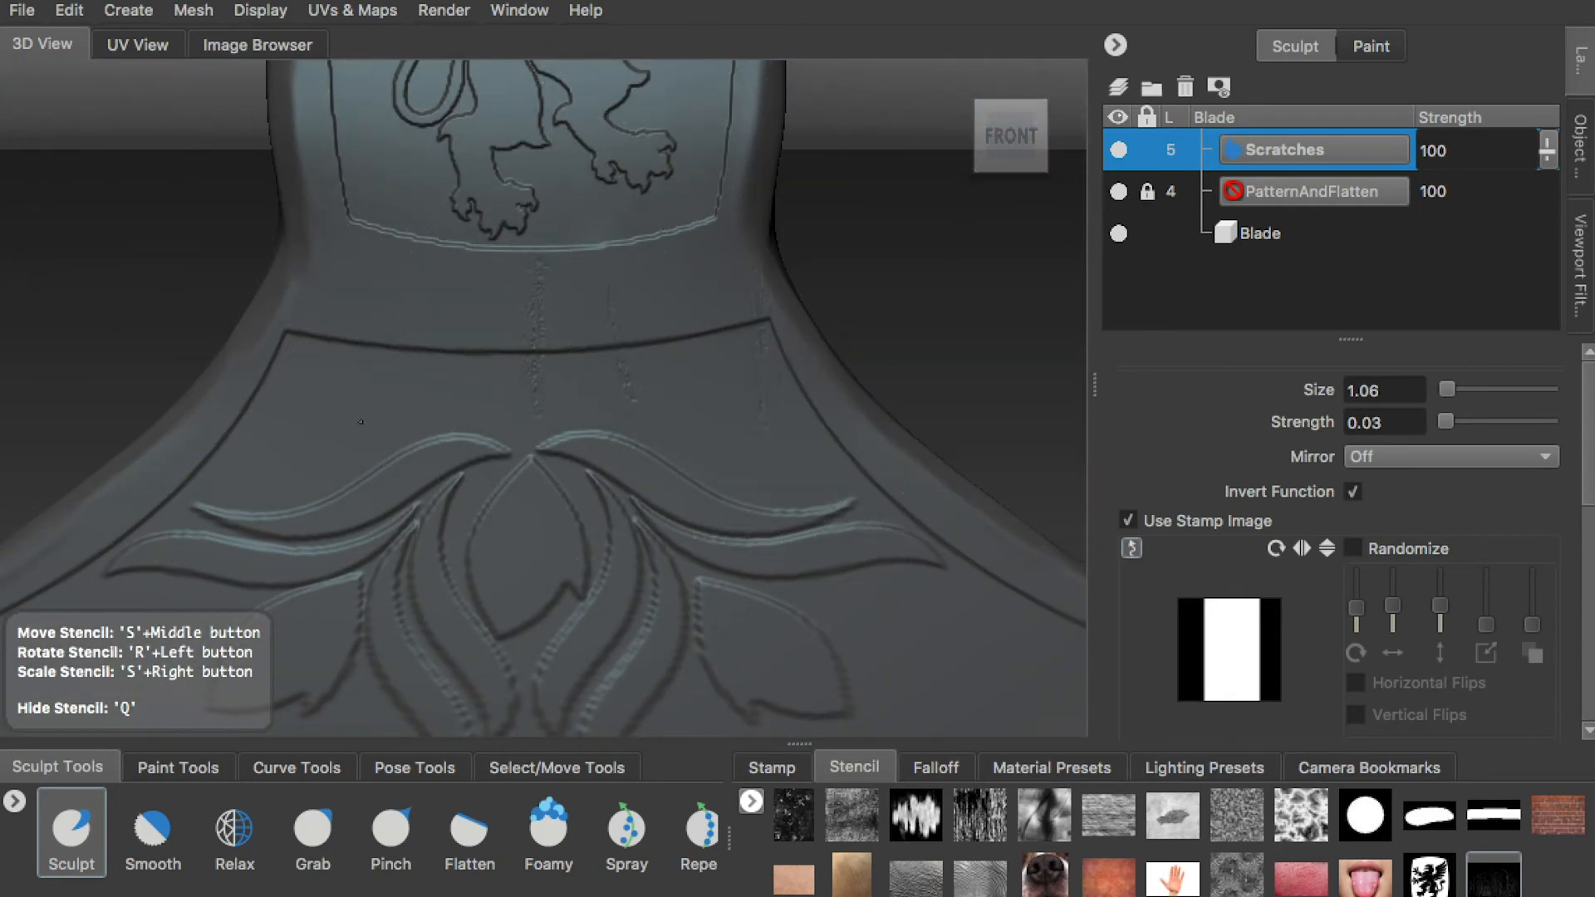
{"action": "left_click_drag", "start_coordinate": [437, 448], "coordinate": [434, 477]}
{"action": "key", "text": "q"}
{"action": "left_click_drag", "start_coordinate": [499, 556], "coordinate": [508, 473], "text": "alt"}
{"action": "mouse_move", "coordinate": [508, 473]}
{"action": "right_mouse_down", "text": "alt"}
{"action": "mouse_move", "coordinate": [296, 349]}
{"action": "mouse_move", "coordinate": [633, 505]}
{"action": "mouse_move", "coordinate": [748, 455]}
{"action": "right_mouse_up", "text": "alt"}
{"action": "middle_click_drag", "start_coordinate": [748, 455], "coordinate": [477, 471], "text": "alt"}
Sculpt scratches through the stencil into the right half of the lower blade's front, across the leaves and toward the cutting edge
{"action": "key", "text": "q"}
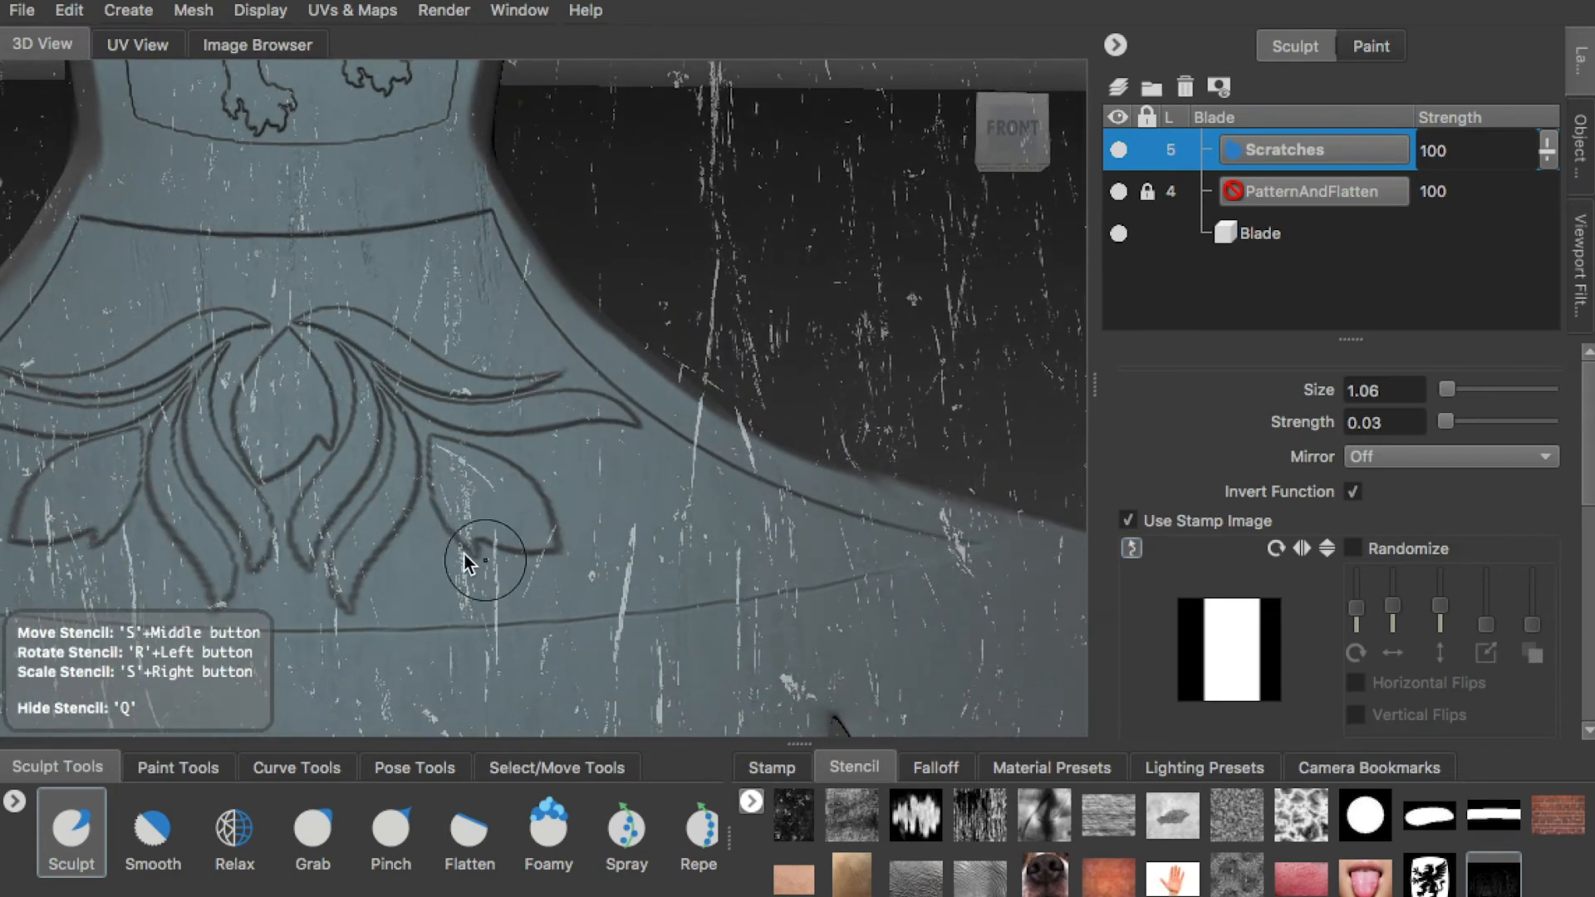
{"action": "left_click_drag", "start_coordinate": [459, 465], "coordinate": [627, 676]}
{"action": "mouse_move", "coordinate": [629, 574]}
{"action": "left_mouse_down"}
{"action": "mouse_move", "coordinate": [636, 541]}
{"action": "mouse_move", "coordinate": [665, 681]}
{"action": "left_mouse_up"}
{"action": "mouse_move", "coordinate": [755, 529]}
{"action": "left_mouse_down"}
{"action": "mouse_move", "coordinate": [740, 442]}
{"action": "mouse_move", "coordinate": [743, 611]}
{"action": "mouse_move", "coordinate": [694, 465]}
{"action": "left_mouse_up"}
{"action": "mouse_move", "coordinate": [535, 394]}
{"action": "left_mouse_down"}
{"action": "mouse_move", "coordinate": [530, 452]}
{"action": "mouse_move", "coordinate": [573, 540]}
{"action": "left_mouse_up"}
{"action": "mouse_move", "coordinate": [955, 565]}
{"action": "left_mouse_down"}
{"action": "mouse_move", "coordinate": [960, 536]}
{"action": "mouse_move", "coordinate": [912, 648]}
{"action": "left_mouse_up"}
{"action": "key", "text": "q"}
Sculpt scratches through the stencil into the left half of the lower blade's front, around the notch and along the cutting edge
{"action": "mouse_move", "coordinate": [325, 609]}
{"action": "middle_mouse_down", "text": "alt"}
{"action": "mouse_move", "coordinate": [440, 416]}
{"action": "mouse_move", "coordinate": [838, 459]}
{"action": "middle_mouse_up", "text": "alt"}
{"action": "key", "text": "q"}
{"action": "mouse_move", "coordinate": [113, 482]}
{"action": "left_mouse_down"}
{"action": "mouse_move", "coordinate": [101, 425]}
{"action": "mouse_move", "coordinate": [187, 523]}
{"action": "left_mouse_up"}
{"action": "key", "text": "q"}
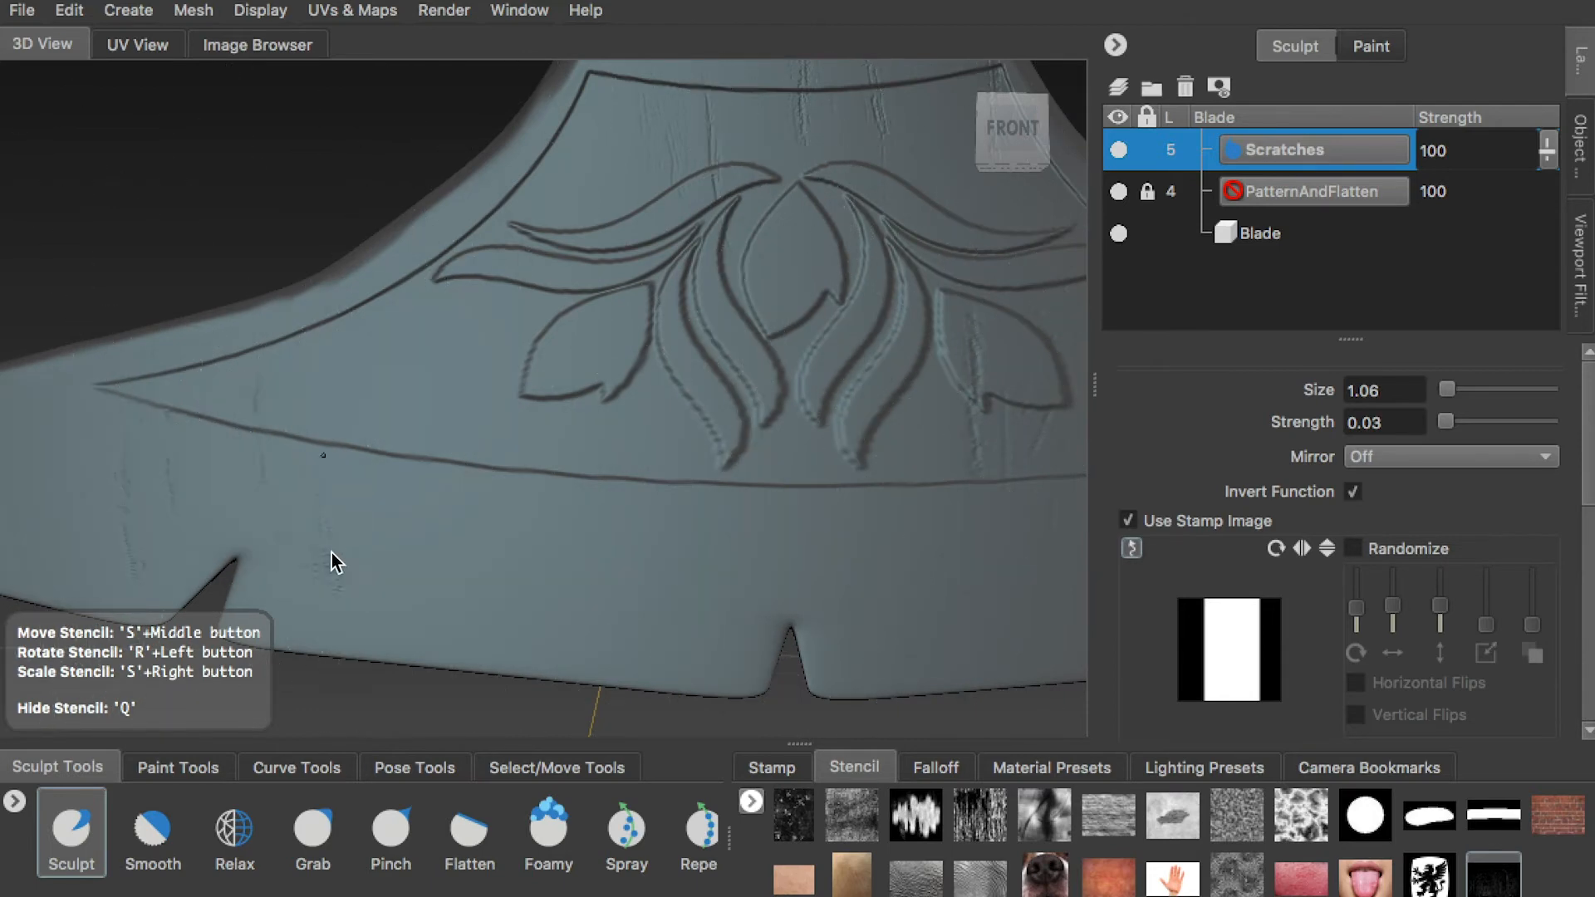
{"action": "key", "text": "q"}
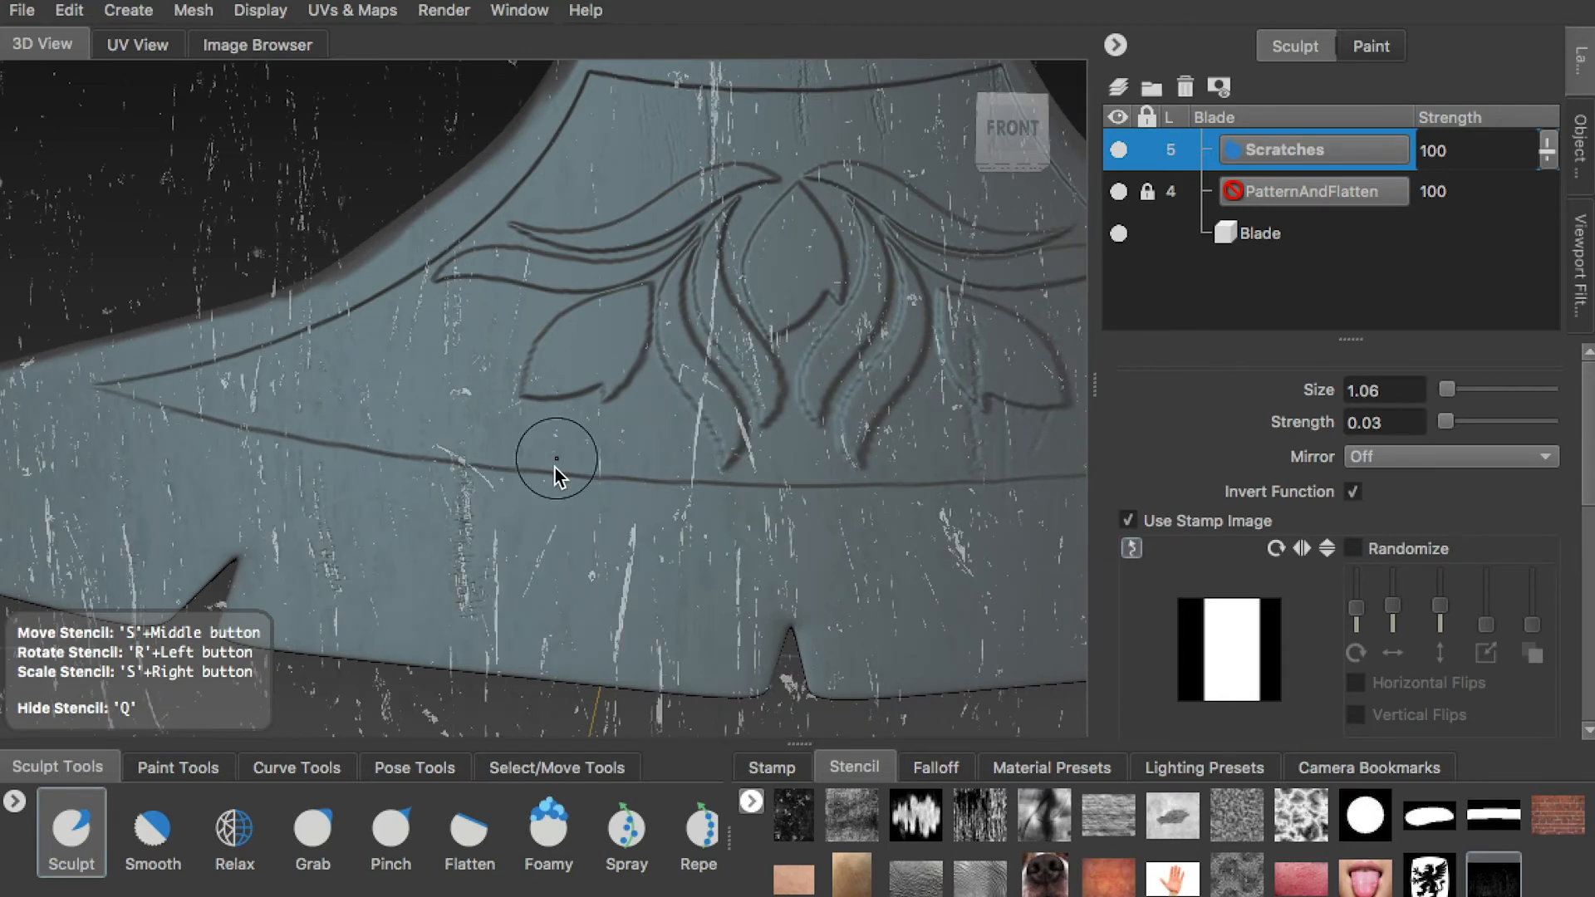
{"action": "key", "text": "q"}
{"action": "key", "text": "q"}
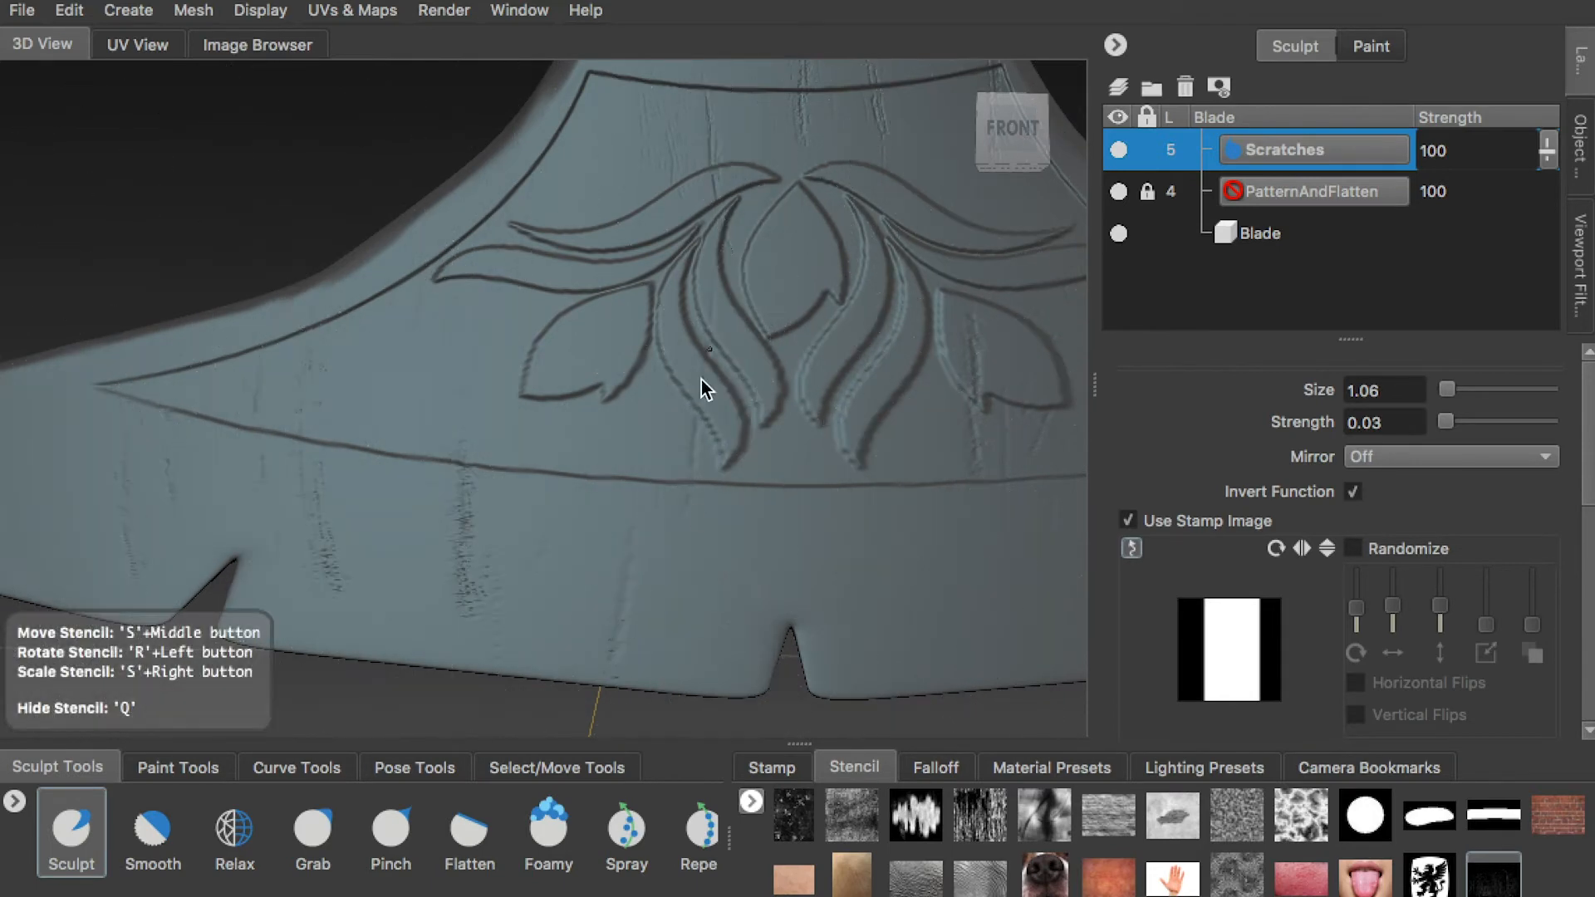
{"action": "mouse_move", "coordinate": [440, 391]}
{"action": "left_mouse_down"}
{"action": "mouse_move", "coordinate": [435, 296]}
{"action": "mouse_move", "coordinate": [448, 374]}
{"action": "left_mouse_up"}
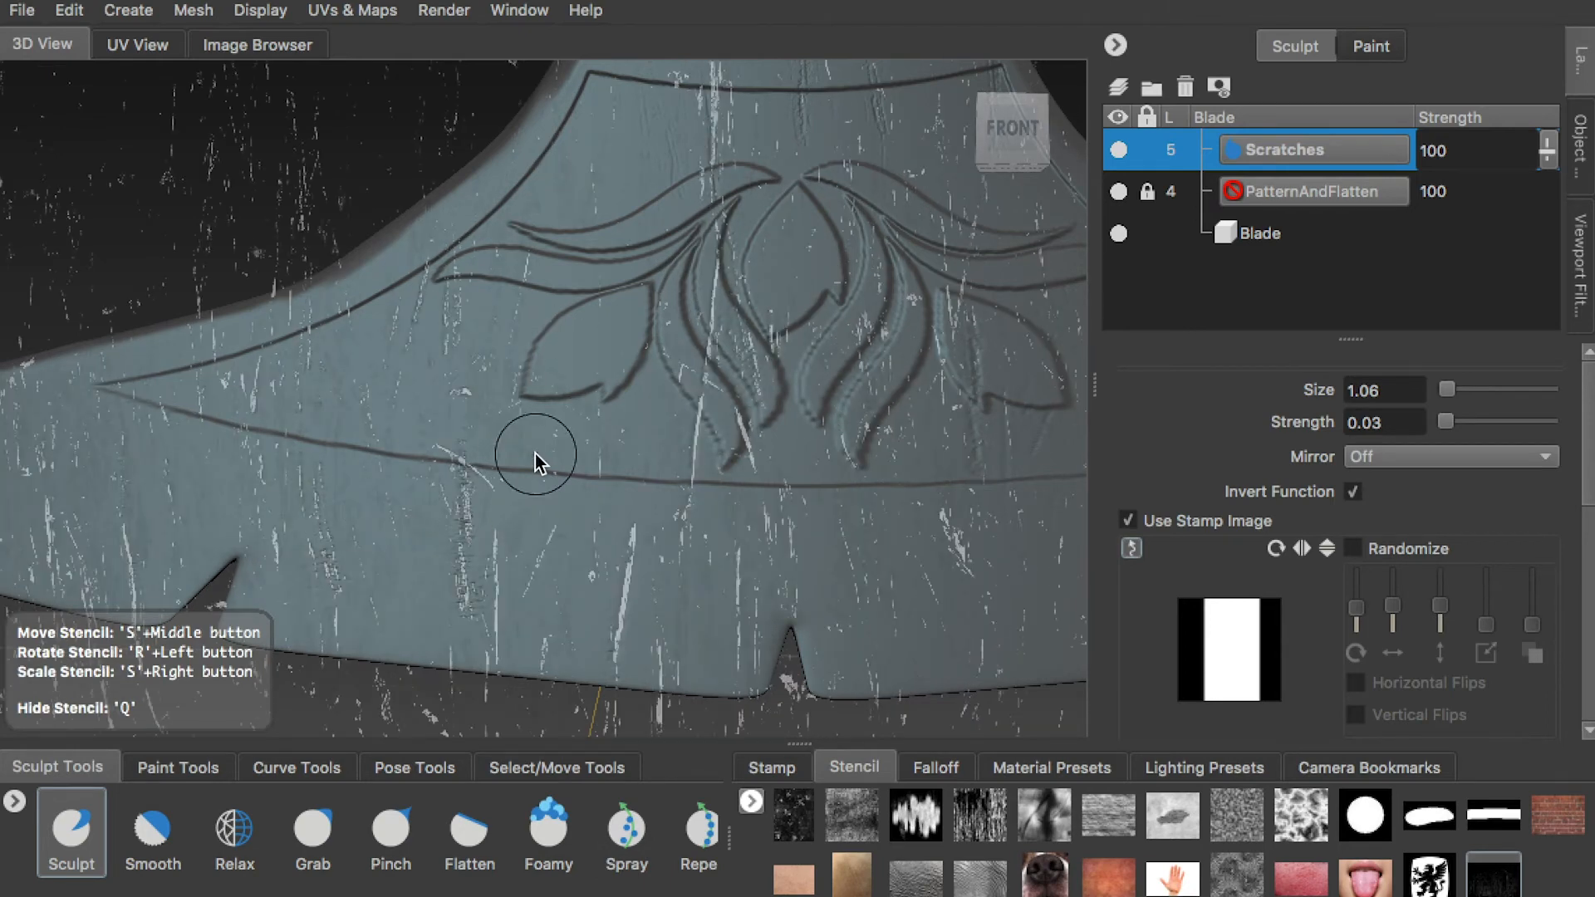
{"action": "key", "text": "q"}
Add further scratches across the remaining front of the blade, including the upper blade
{"action": "right_click_drag", "start_coordinate": [535, 454], "coordinate": [423, 489], "text": "alt"}
{"action": "left_click_drag", "start_coordinate": [424, 488], "coordinate": [531, 465], "text": "alt"}
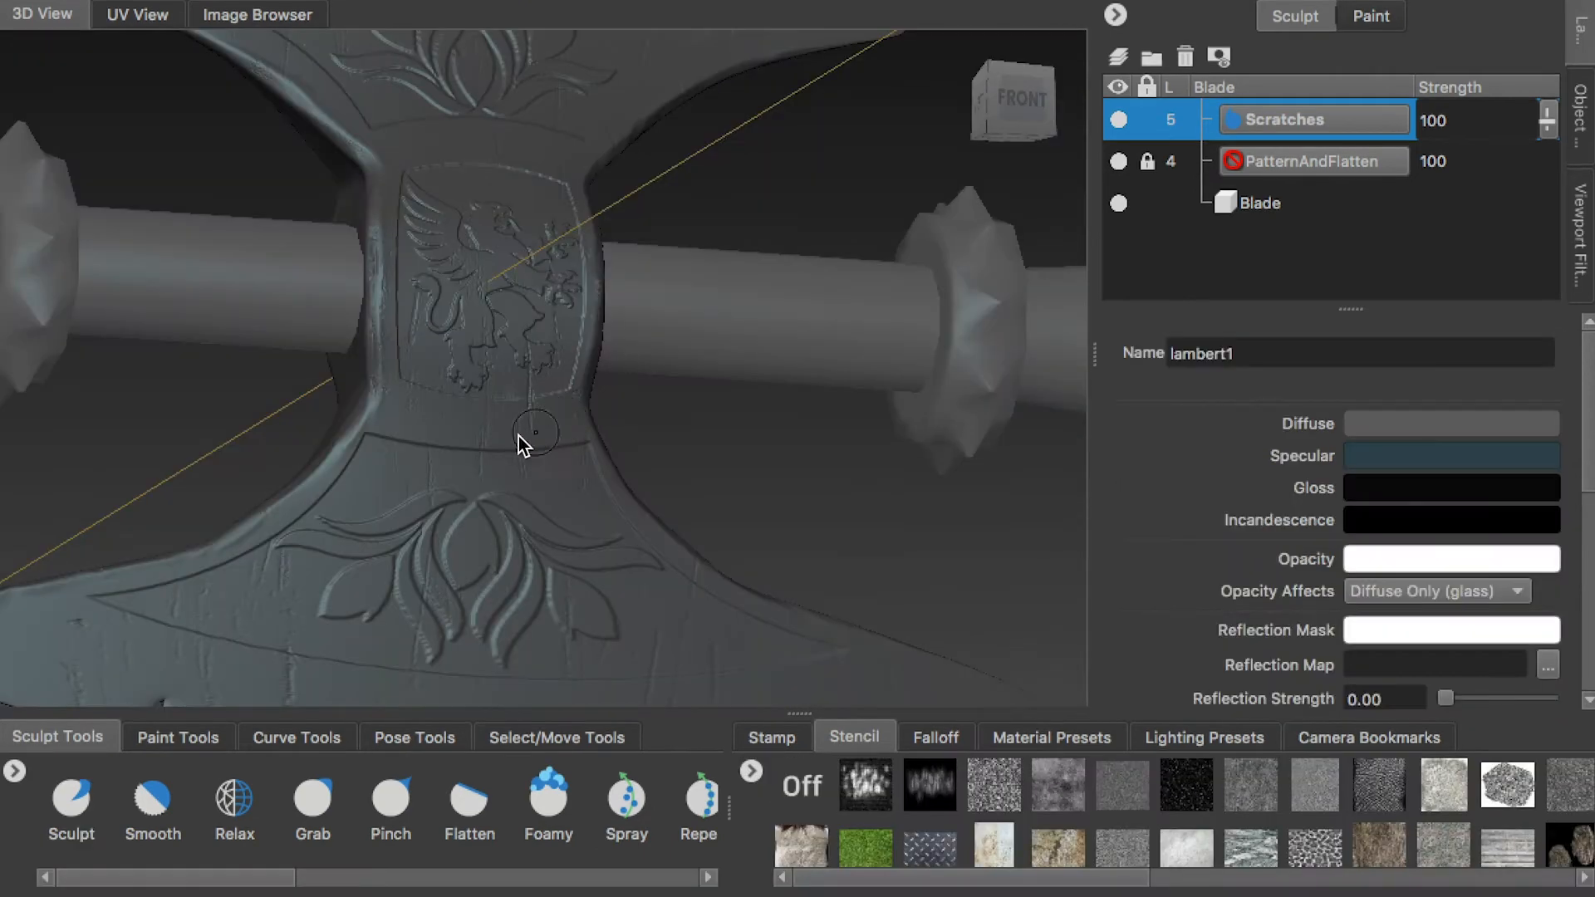
{"action": "left_click_drag", "start_coordinate": [518, 436], "coordinate": [552, 466], "text": "alt"}
{"action": "right_click_drag", "start_coordinate": [552, 467], "coordinate": [611, 414], "text": "alt"}
{"action": "middle_click_drag", "start_coordinate": [611, 414], "coordinate": [640, 474], "text": "alt"}
{"action": "middle_click_drag", "start_coordinate": [522, 417], "coordinate": [585, 511], "text": "alt"}
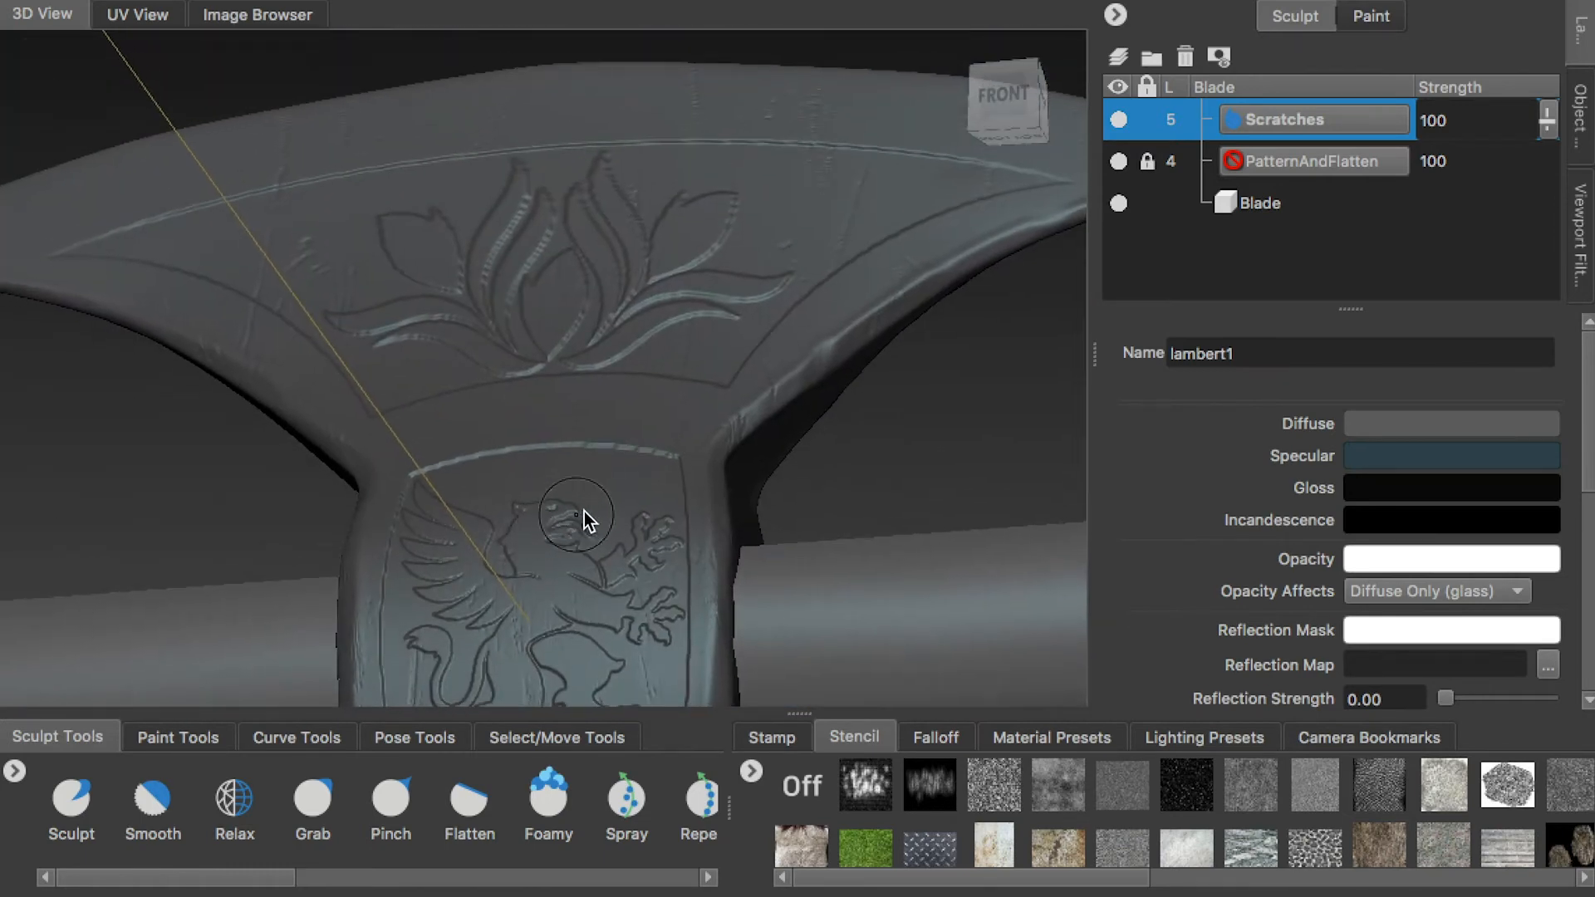
Frame the whole axe and apply a white material preset to lambert1
{"action": "key", "text": "f"}
{"action": "left_click", "coordinate": [1581, 117]}
{"action": "scroll", "coordinate": [1545, 158], "scroll_direction": "down", "scroll_amount": 1}
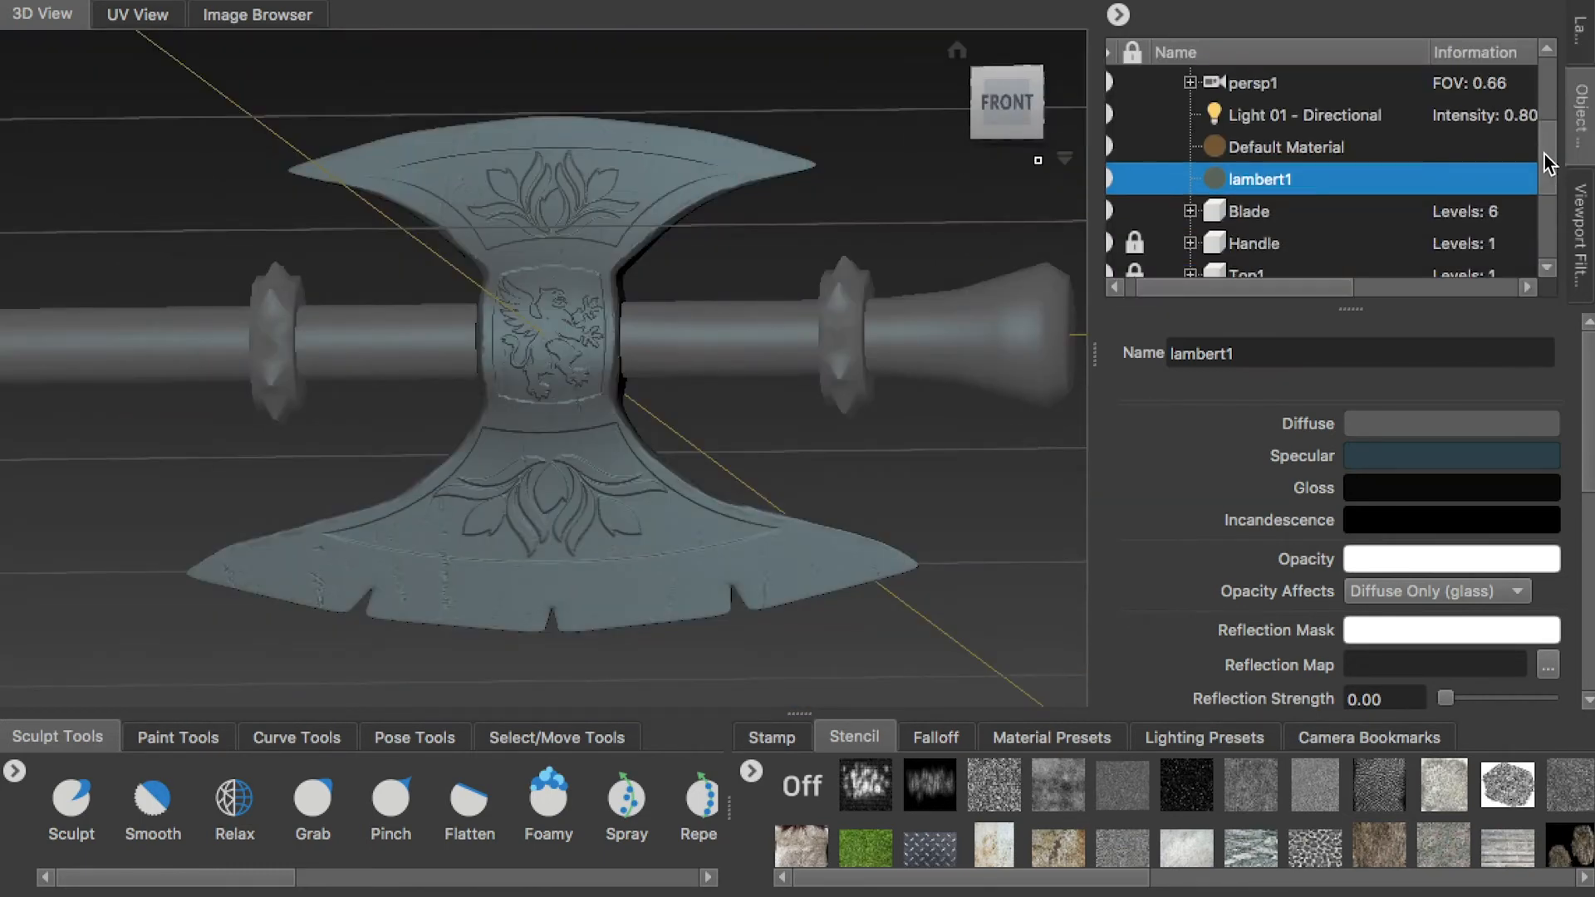
{"action": "left_click", "coordinate": [1063, 741]}
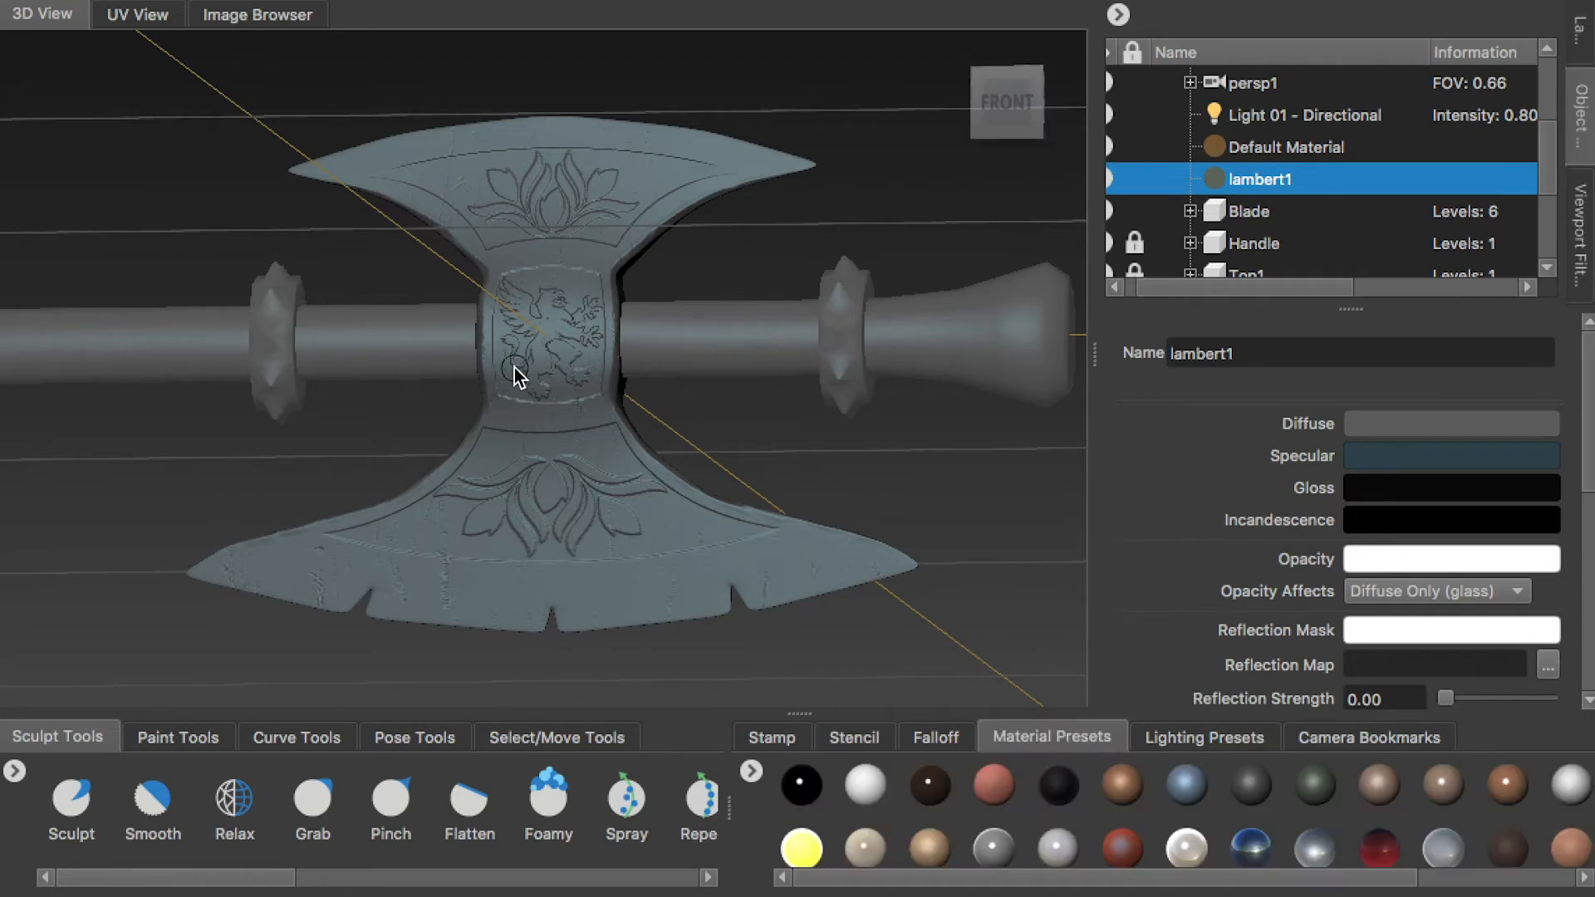
{"action": "left_click", "coordinate": [869, 774]}
{"action": "right_click_drag", "start_coordinate": [740, 385], "coordinate": [614, 548], "text": "alt"}
{"action": "middle_click_drag", "start_coordinate": [615, 548], "coordinate": [490, 372], "text": "alt"}
Compare other light material presets on lambert1 and apply the white, non-reflective preset
{"action": "left_click", "coordinate": [1564, 791]}
{"action": "left_click_drag", "start_coordinate": [864, 482], "coordinate": [731, 461], "text": "alt"}
{"action": "middle_click_drag", "start_coordinate": [731, 461], "coordinate": [800, 515], "text": "alt"}
{"action": "left_click_drag", "start_coordinate": [800, 515], "coordinate": [659, 422], "text": "alt"}
{"action": "middle_click_drag", "start_coordinate": [659, 422], "coordinate": [586, 336], "text": "alt"}
{"action": "scroll", "coordinate": [934, 836], "scroll_direction": "down", "scroll_amount": 1}
{"action": "left_click", "coordinate": [1058, 829]}
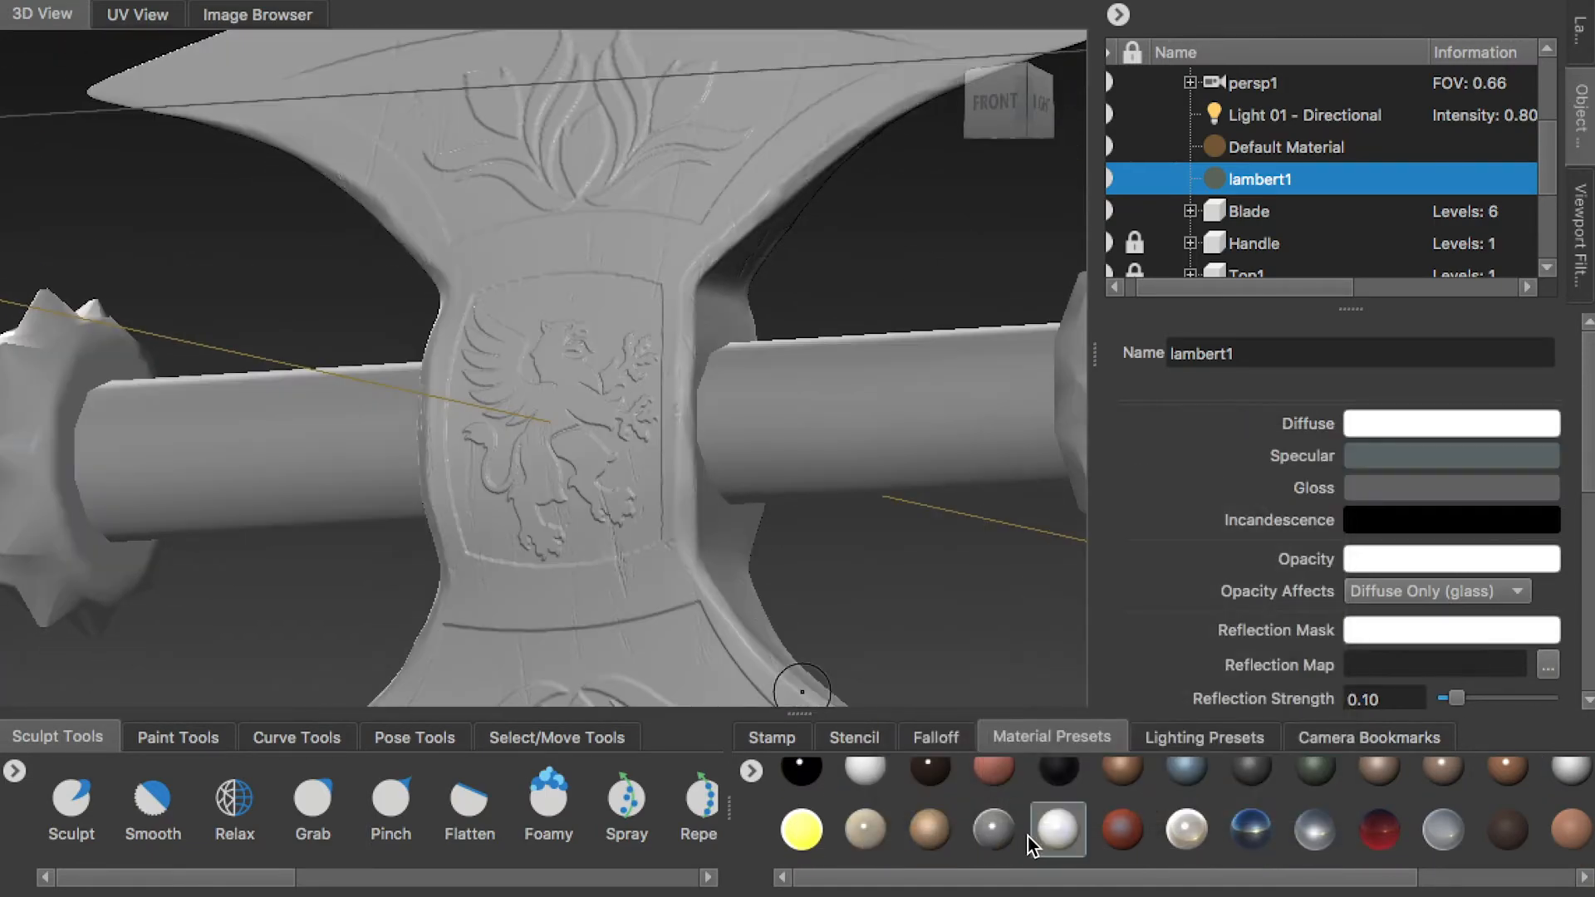
{"action": "left_click_drag", "start_coordinate": [663, 488], "coordinate": [573, 465], "text": "alt"}
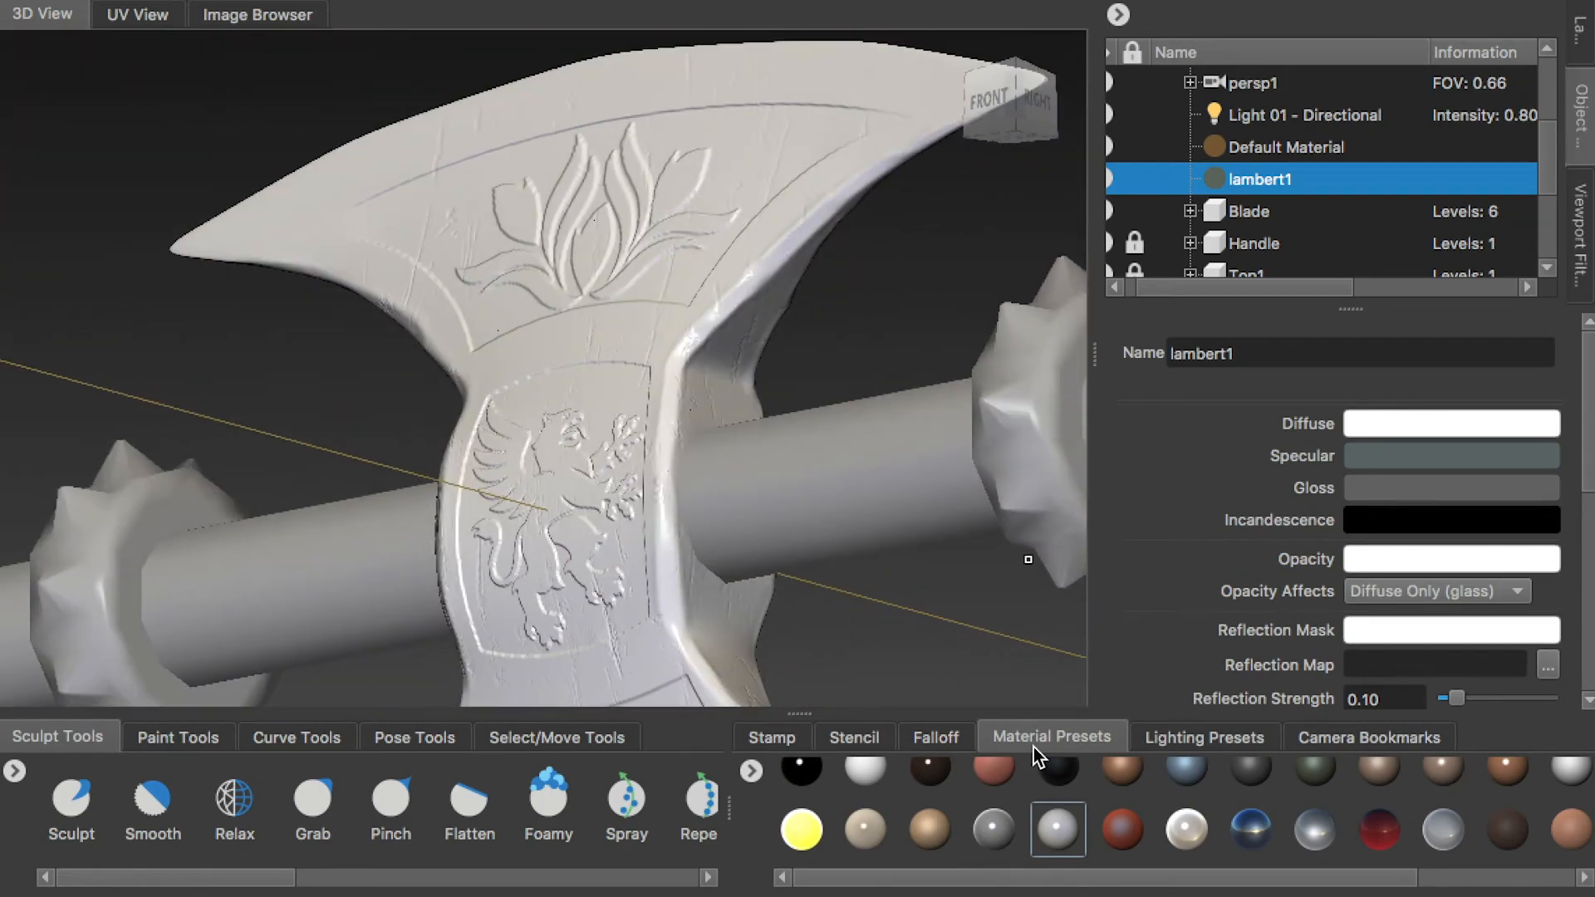
{"action": "left_click", "coordinate": [1567, 774]}
{"action": "left_click_drag", "start_coordinate": [830, 511], "coordinate": [760, 464], "text": "alt"}
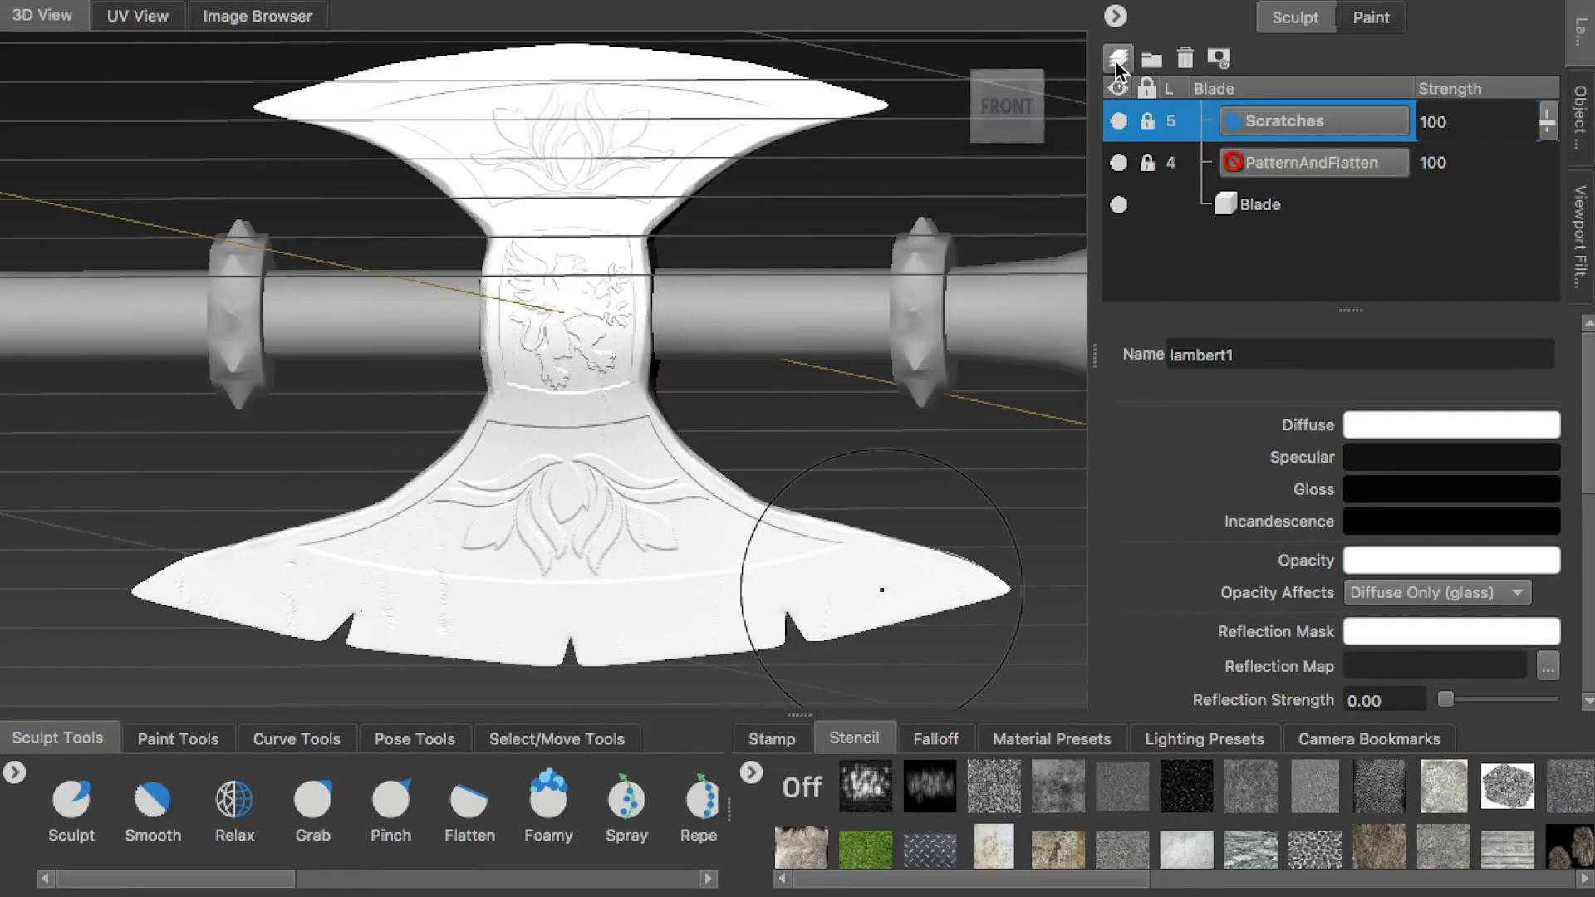
Create a new sculpt layer above Scratches and set the Sculpt tool's mirroring to Z
{"action": "left_click", "coordinate": [1118, 58]}
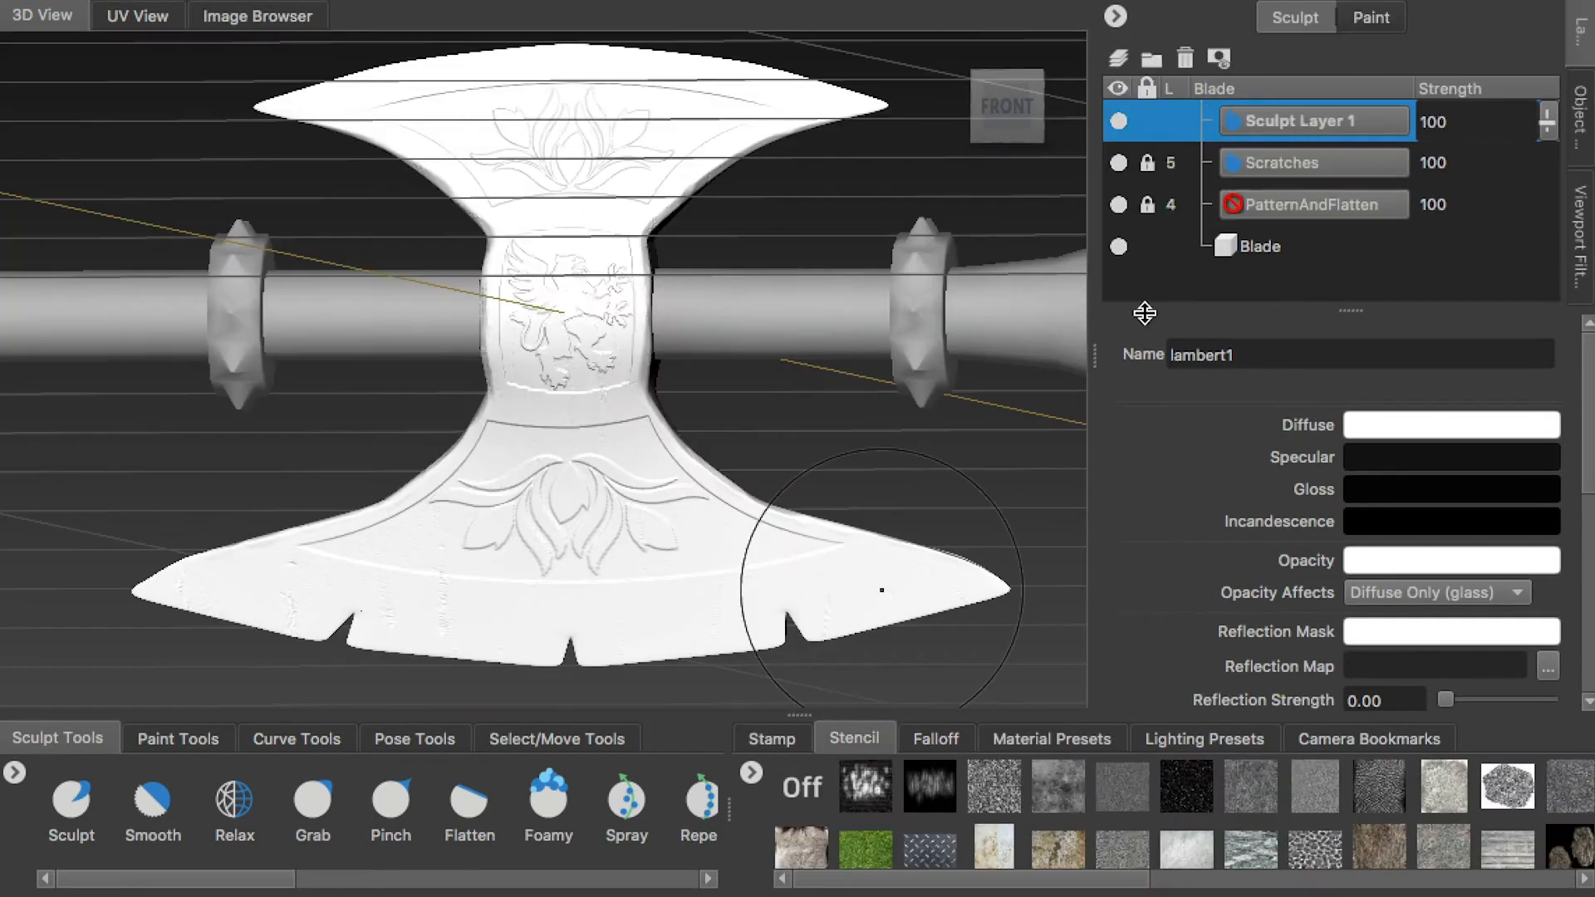
{"action": "left_click", "coordinate": [49, 820]}
{"action": "left_click", "coordinate": [1451, 428]}
{"action": "left_click", "coordinate": [1383, 519]}
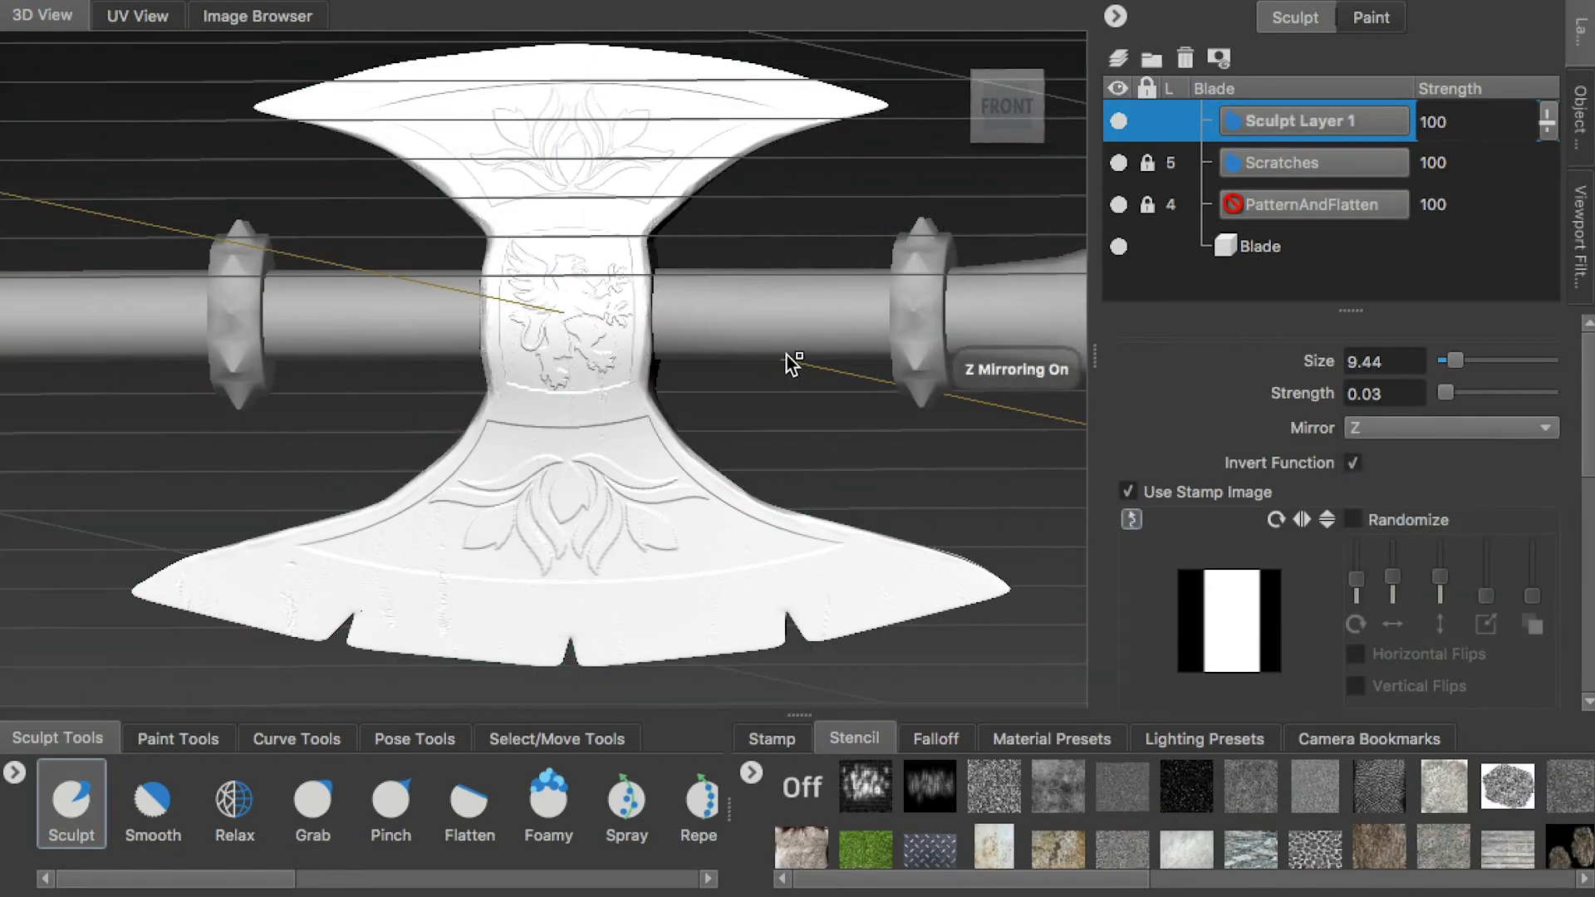
Import the grainy noise image into the stencil collection and activate it as the stencil
{"action": "right_click", "coordinate": [796, 775]}
{"action": "left_click", "coordinate": [855, 790]}
{"action": "left_click", "coordinate": [802, 167]}
{"action": "key", "text": "Return"}
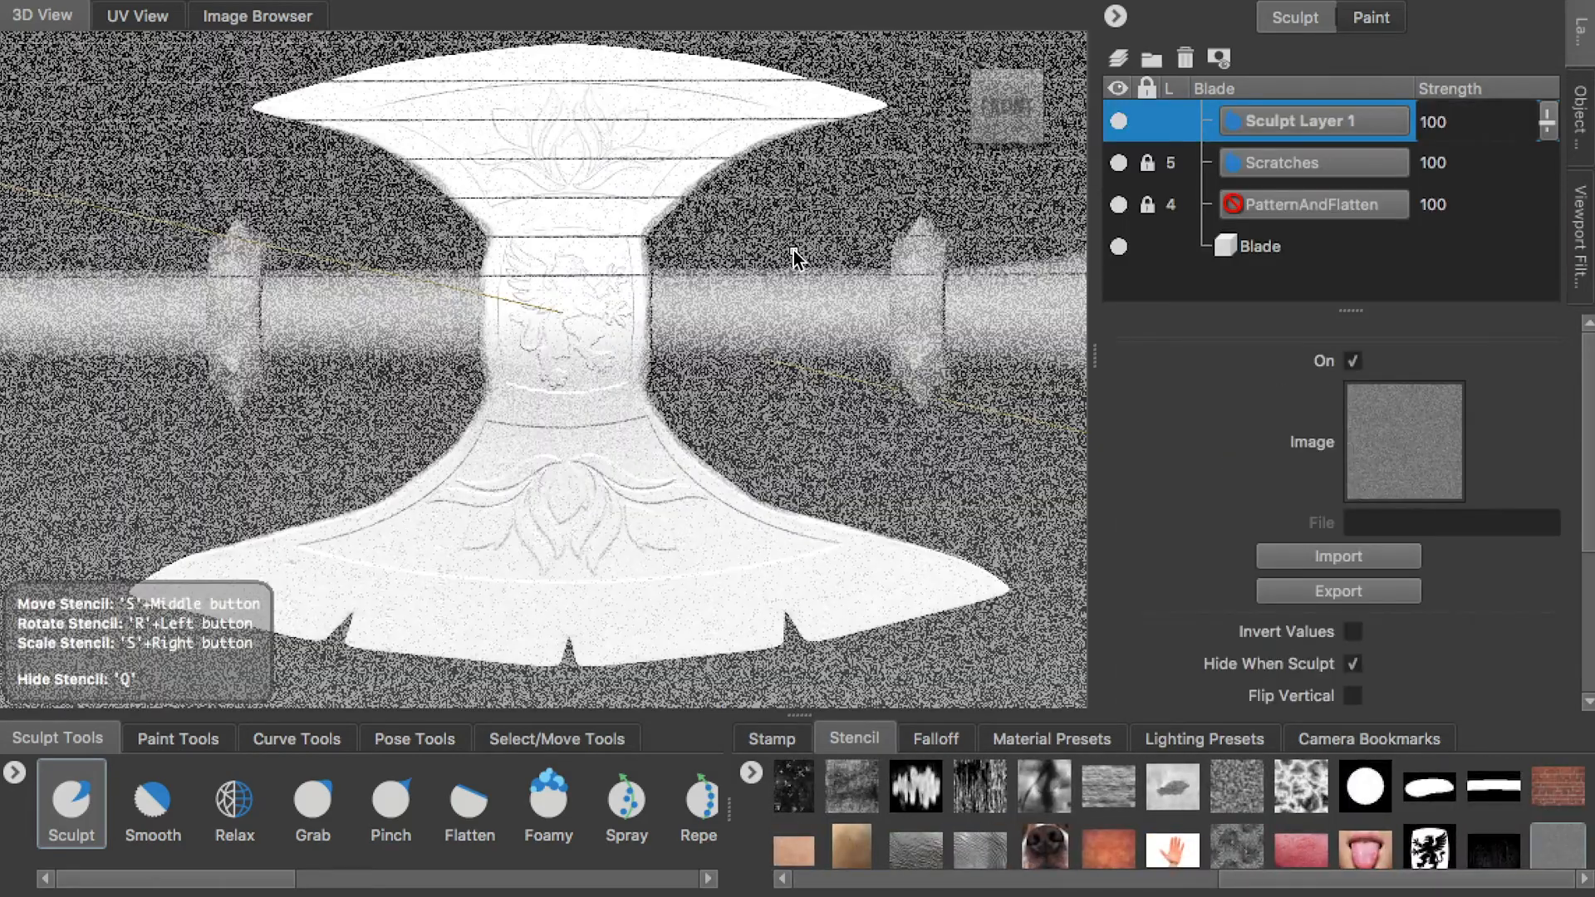
Sculpt the noise texture through the stencil across the front of the lower blade
{"action": "left_click", "coordinate": [1006, 106]}
{"action": "mouse_move", "coordinate": [585, 337]}
{"action": "right_mouse_down"}
{"action": "mouse_move", "coordinate": [503, 299]}
{"action": "mouse_move", "coordinate": [595, 278]}
{"action": "mouse_move", "coordinate": [582, 262]}
{"action": "mouse_move", "coordinate": [472, 198]}
{"action": "right_mouse_up"}
{"action": "left_click_drag", "start_coordinate": [278, 106], "coordinate": [466, 116]}
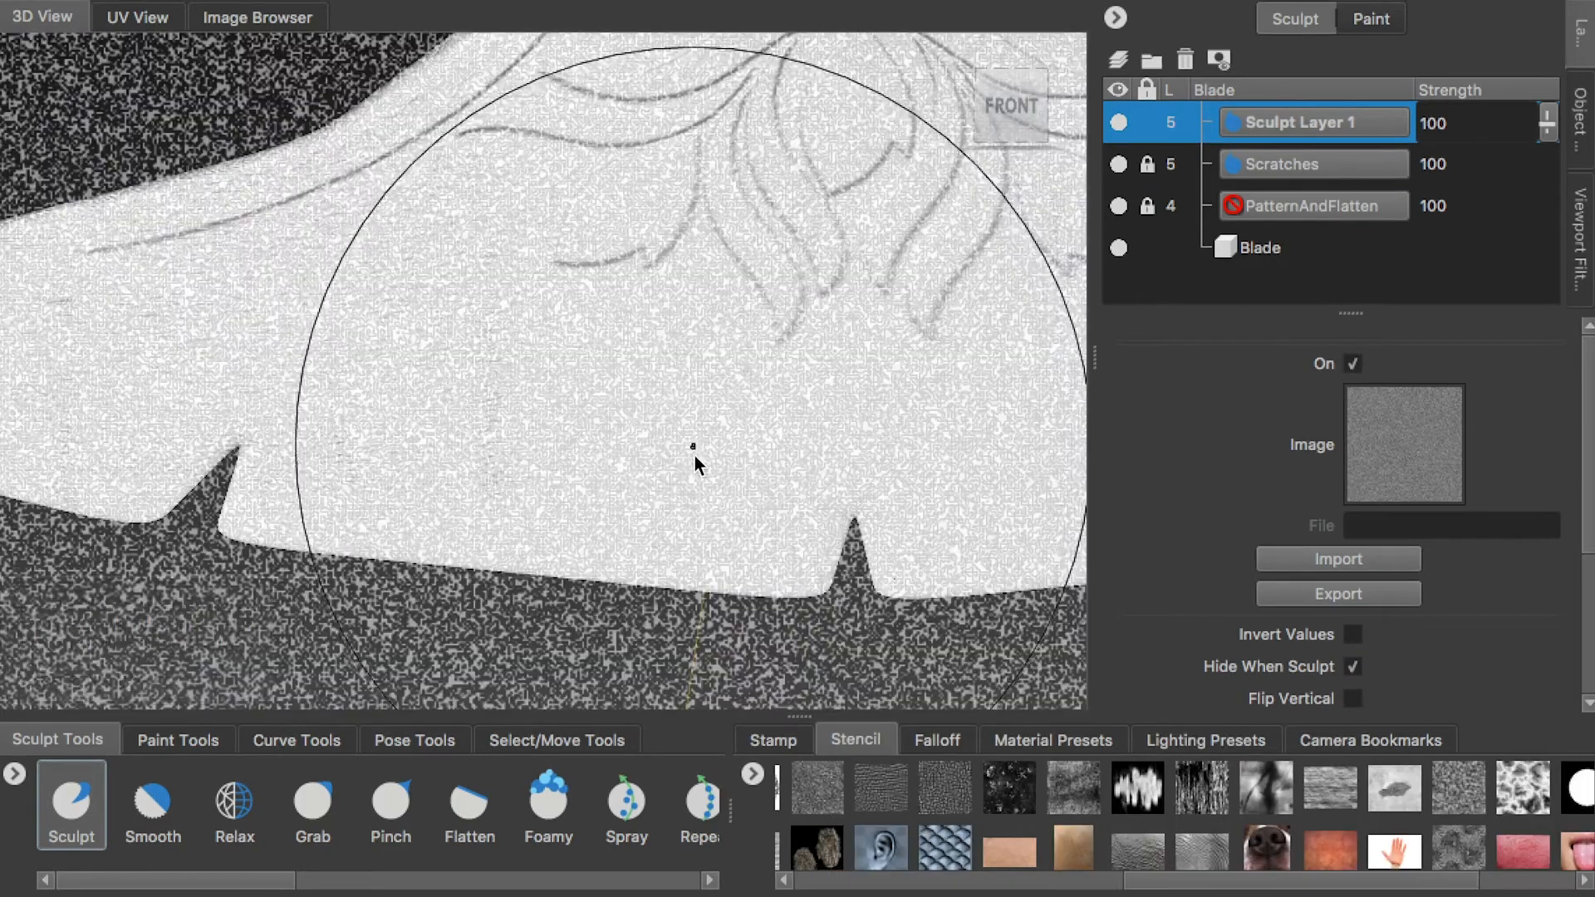
{"action": "middle_click_drag", "start_coordinate": [776, 466], "coordinate": [169, 480], "text": "alt"}
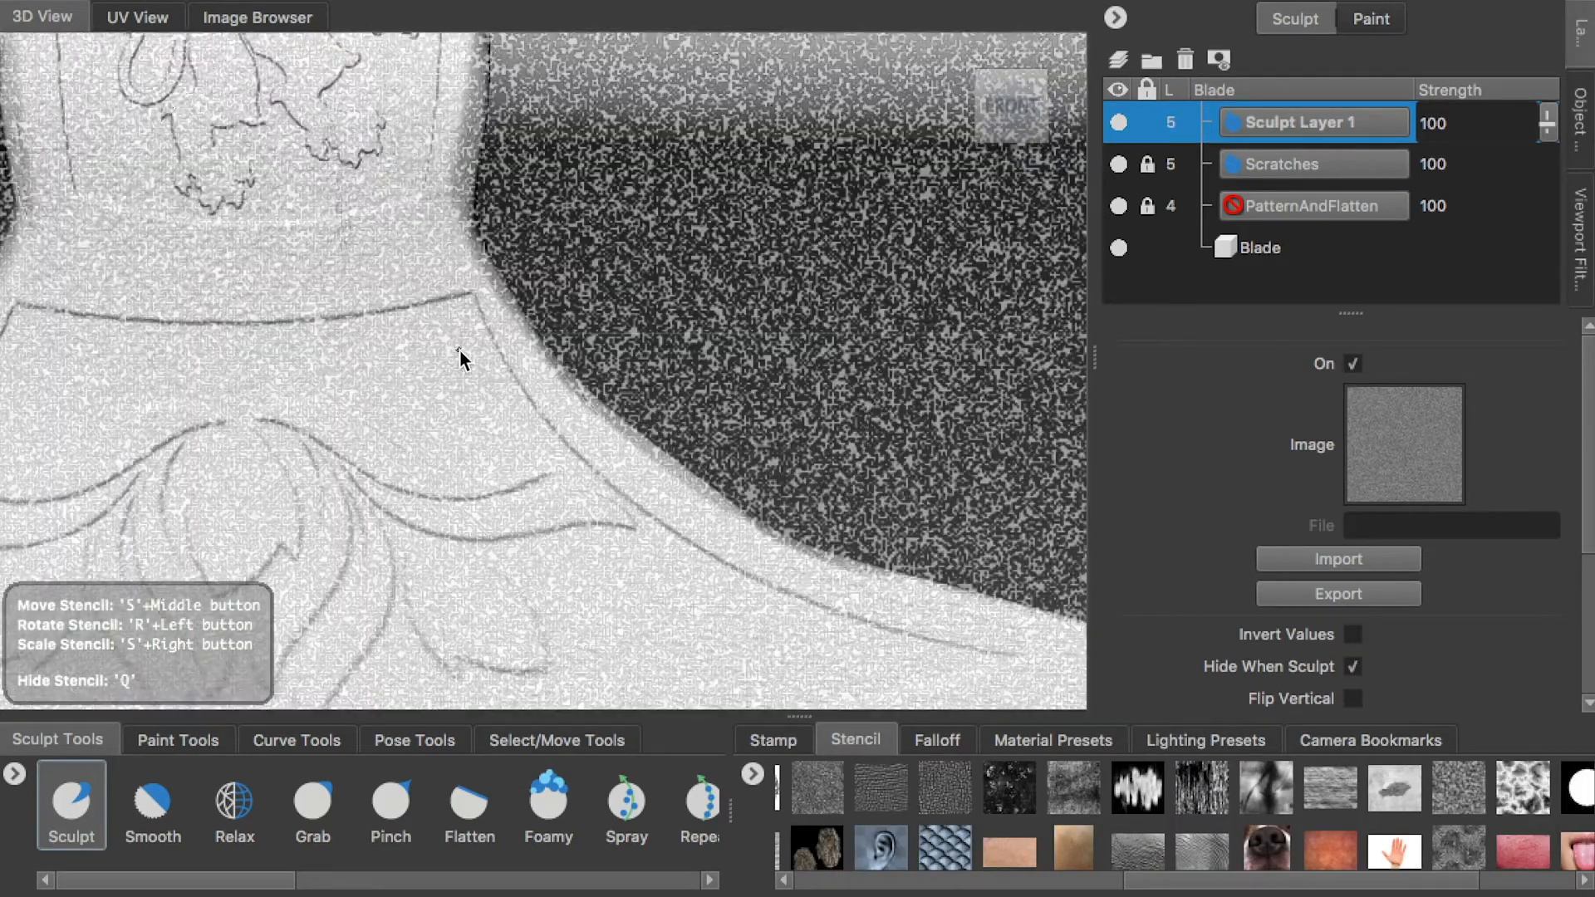
{"action": "key", "text": "q"}
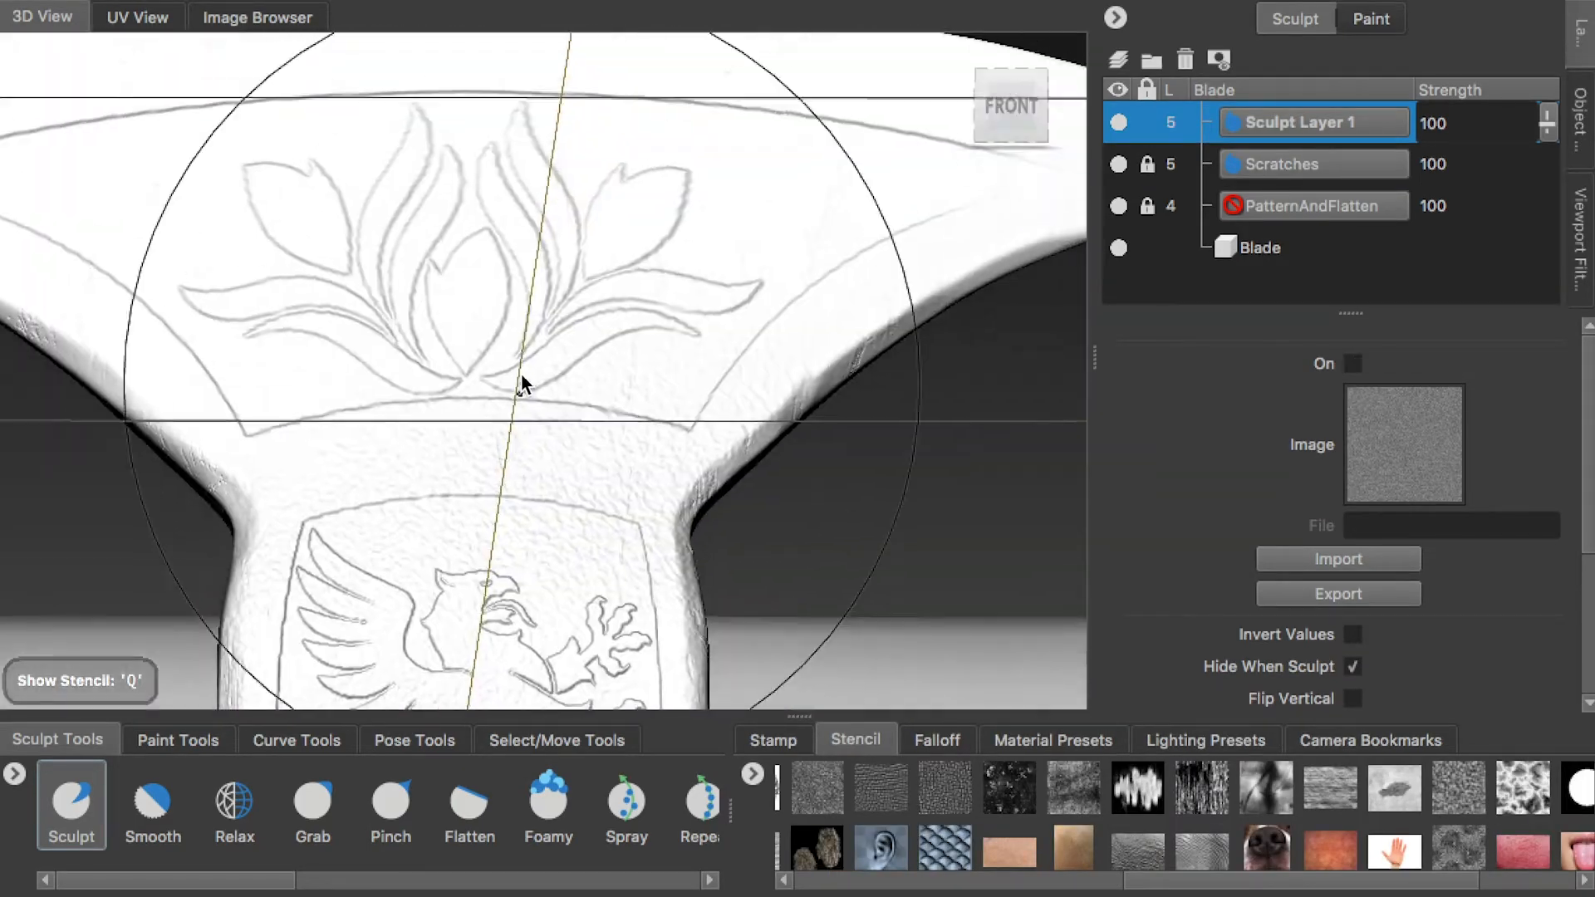
Sculpt the noise texture through the stencil across the front of the upper blade
{"action": "key", "text": "q"}
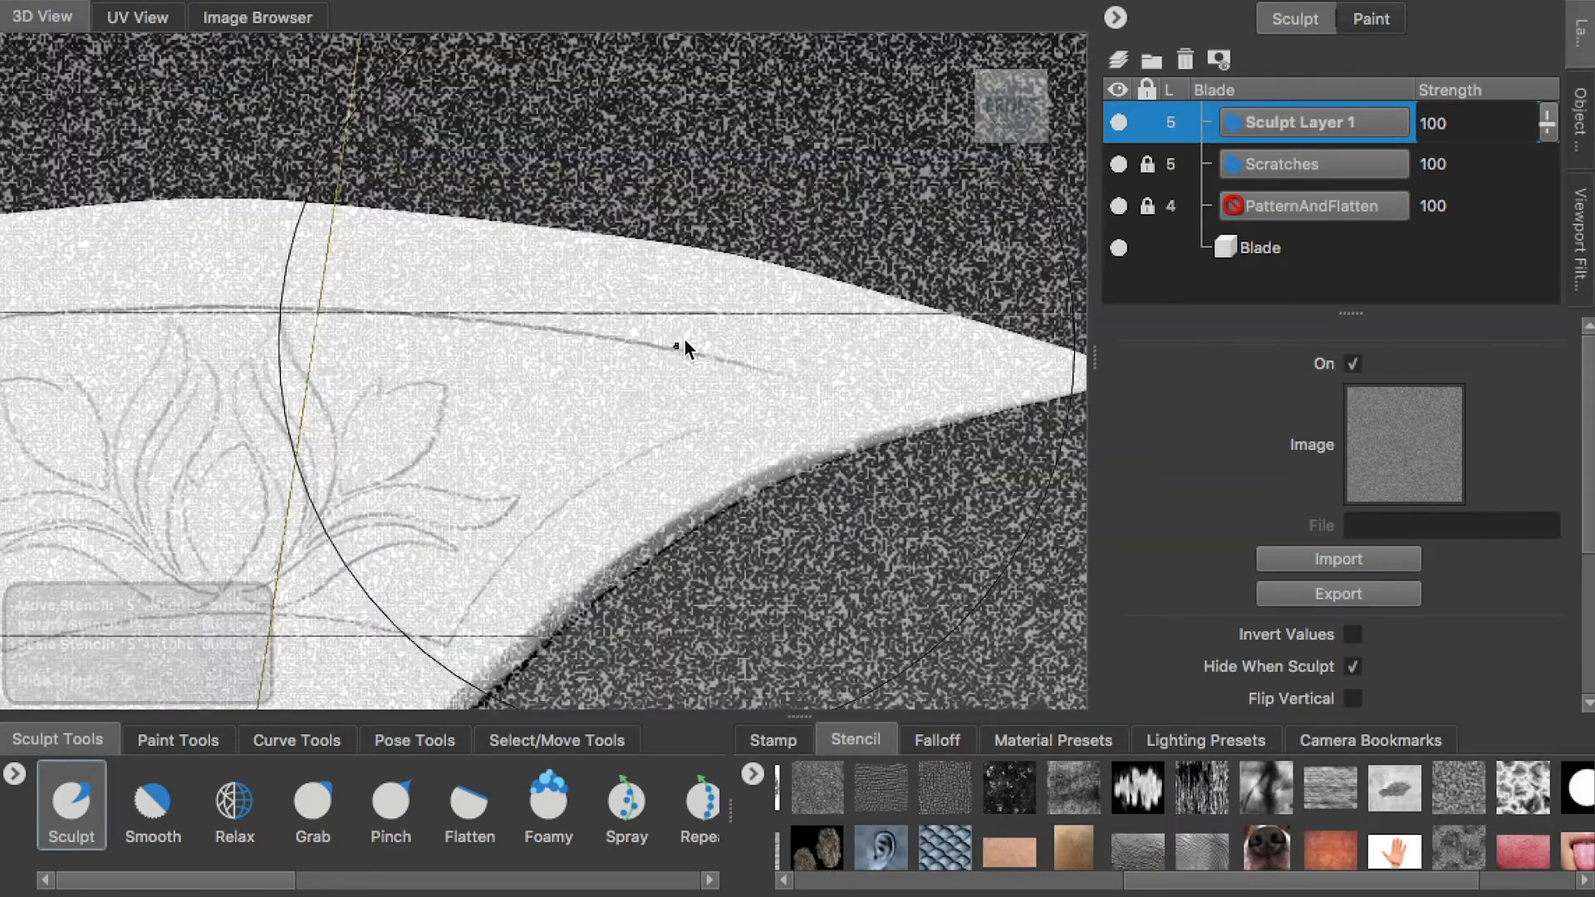
{"action": "left_click_drag", "start_coordinate": [684, 340], "coordinate": [1043, 386]}
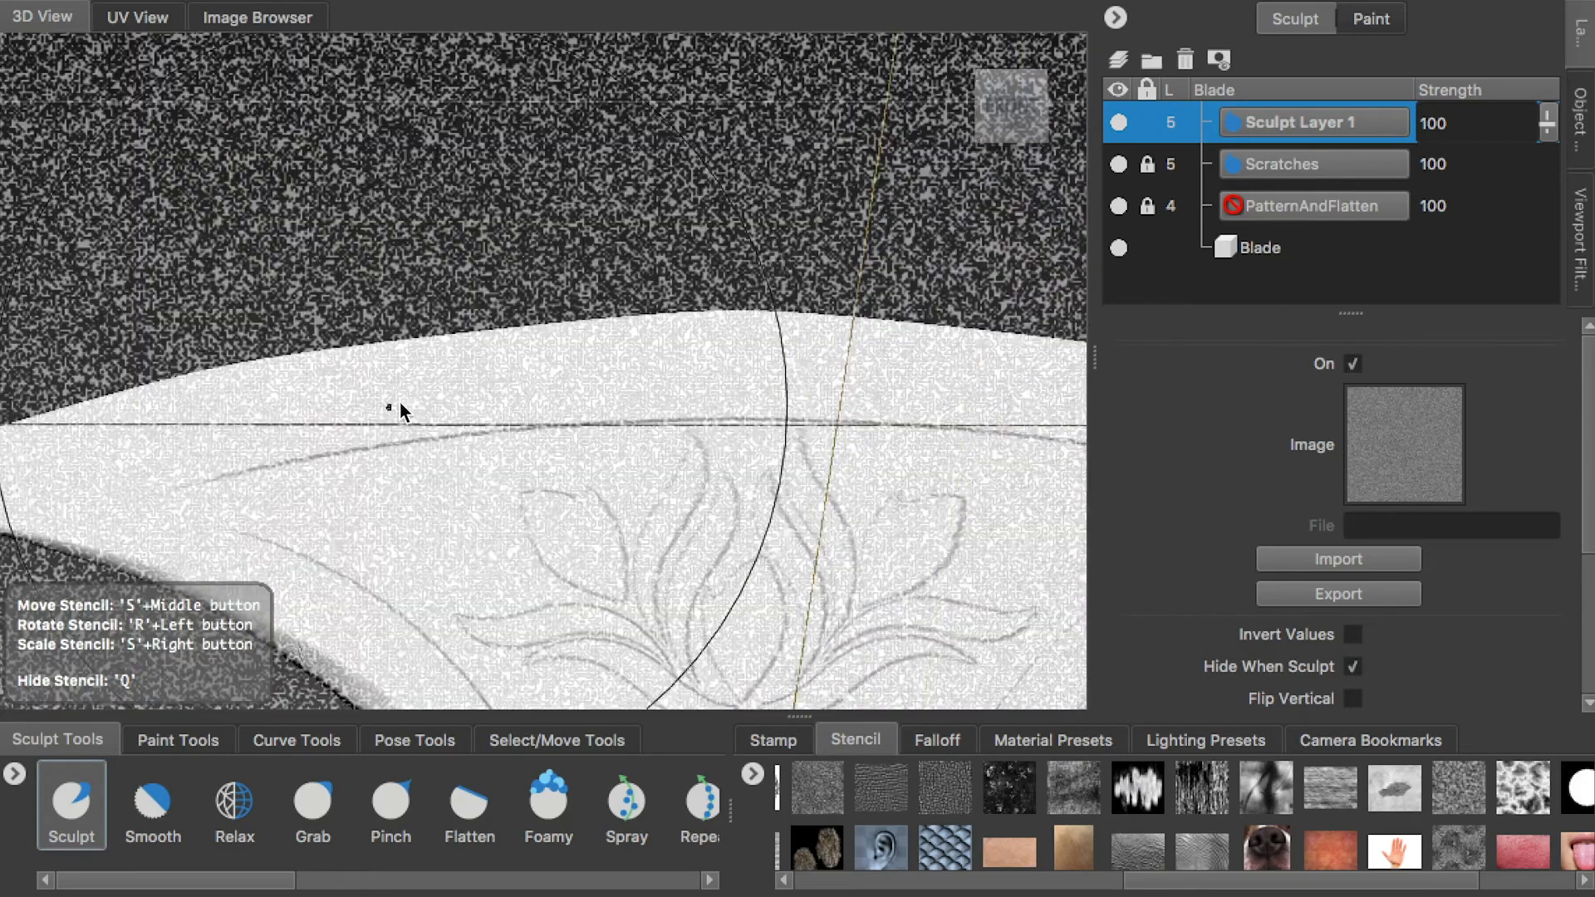
{"action": "left_click_drag", "start_coordinate": [586, 358], "coordinate": [731, 375]}
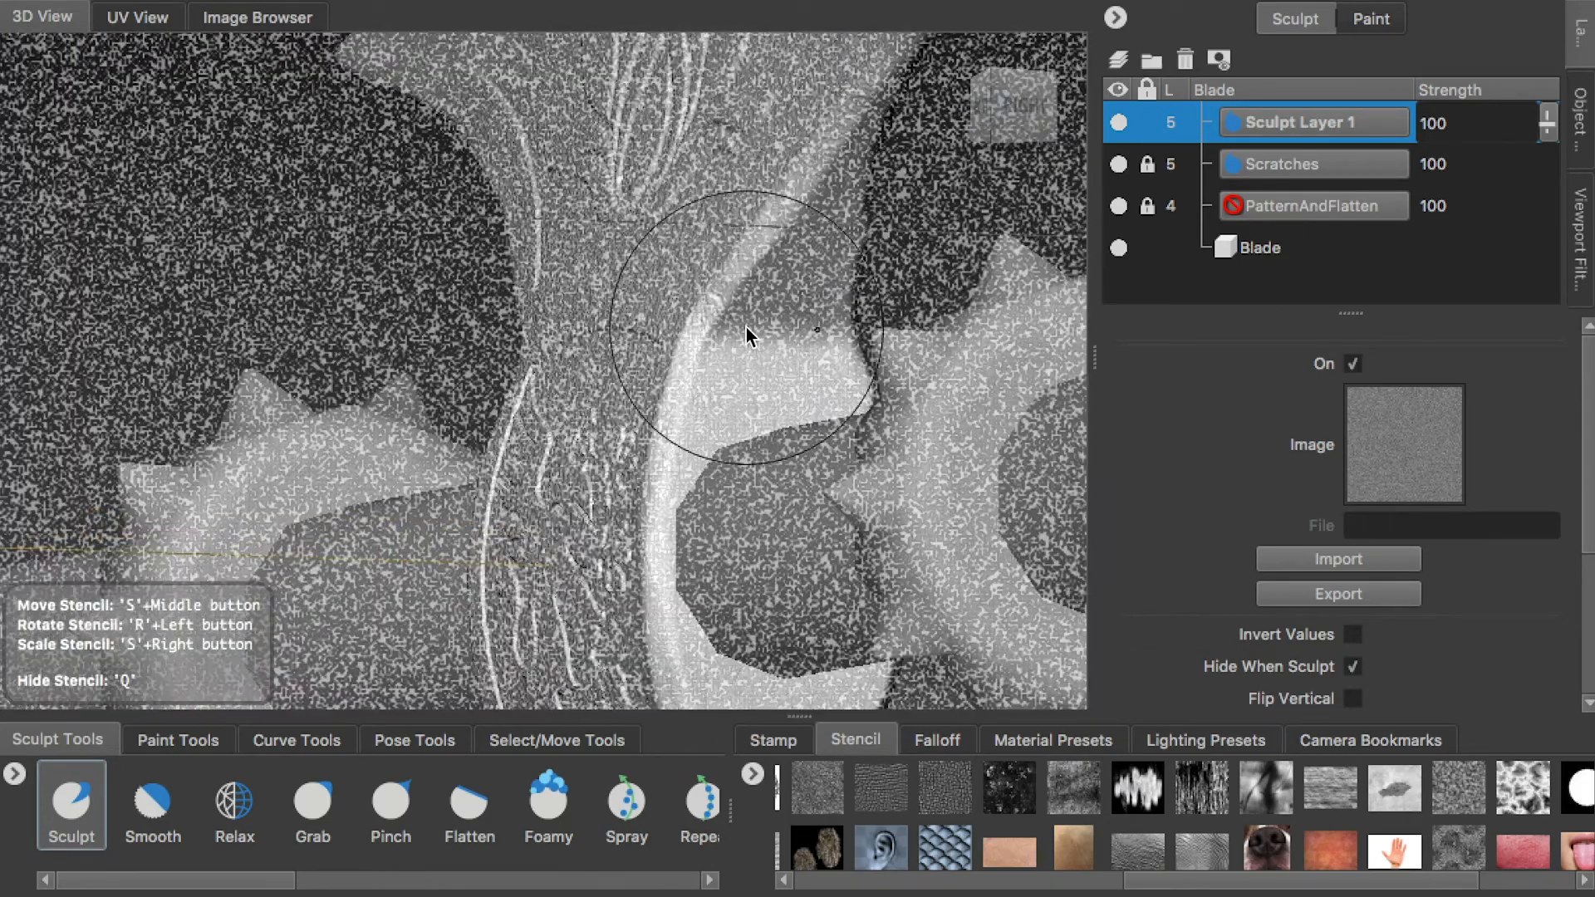
Set the Sculpt tool's mirroring to LocalX while keeping the noise stencil active
{"action": "key", "text": "q"}
{"action": "left_click", "coordinate": [1449, 431]}
{"action": "left_click", "coordinate": [1375, 465]}
{"action": "key", "text": "q"}
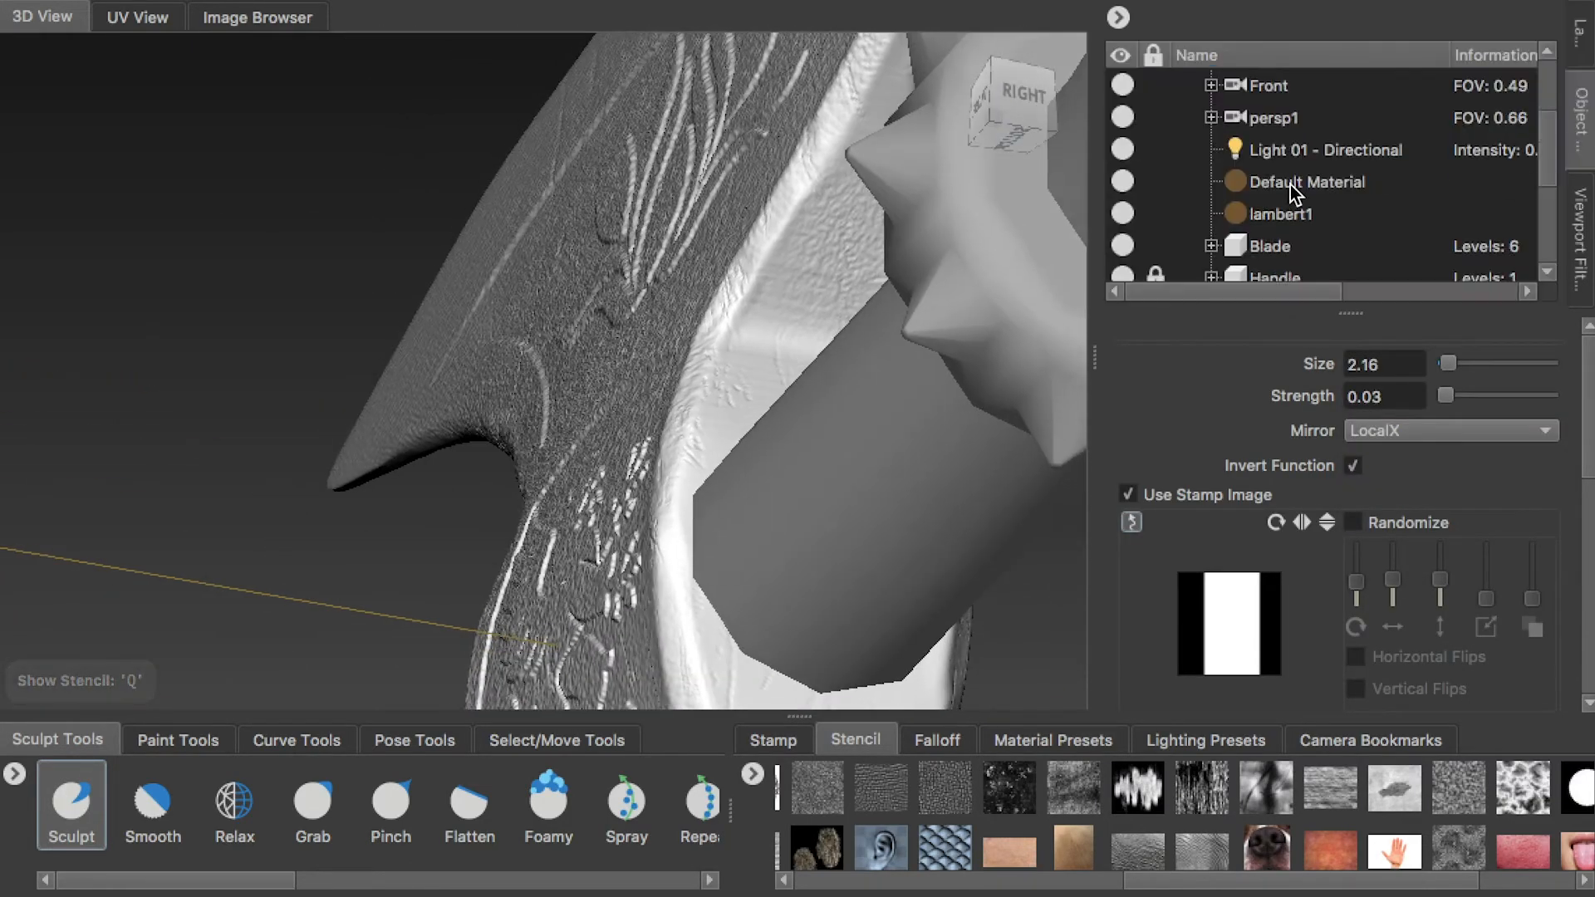
Hide the handle parts and sculpt the noise texture into the side faces of the blade
{"action": "scroll", "coordinate": [1289, 184], "scroll_direction": "down", "scroll_amount": 5}
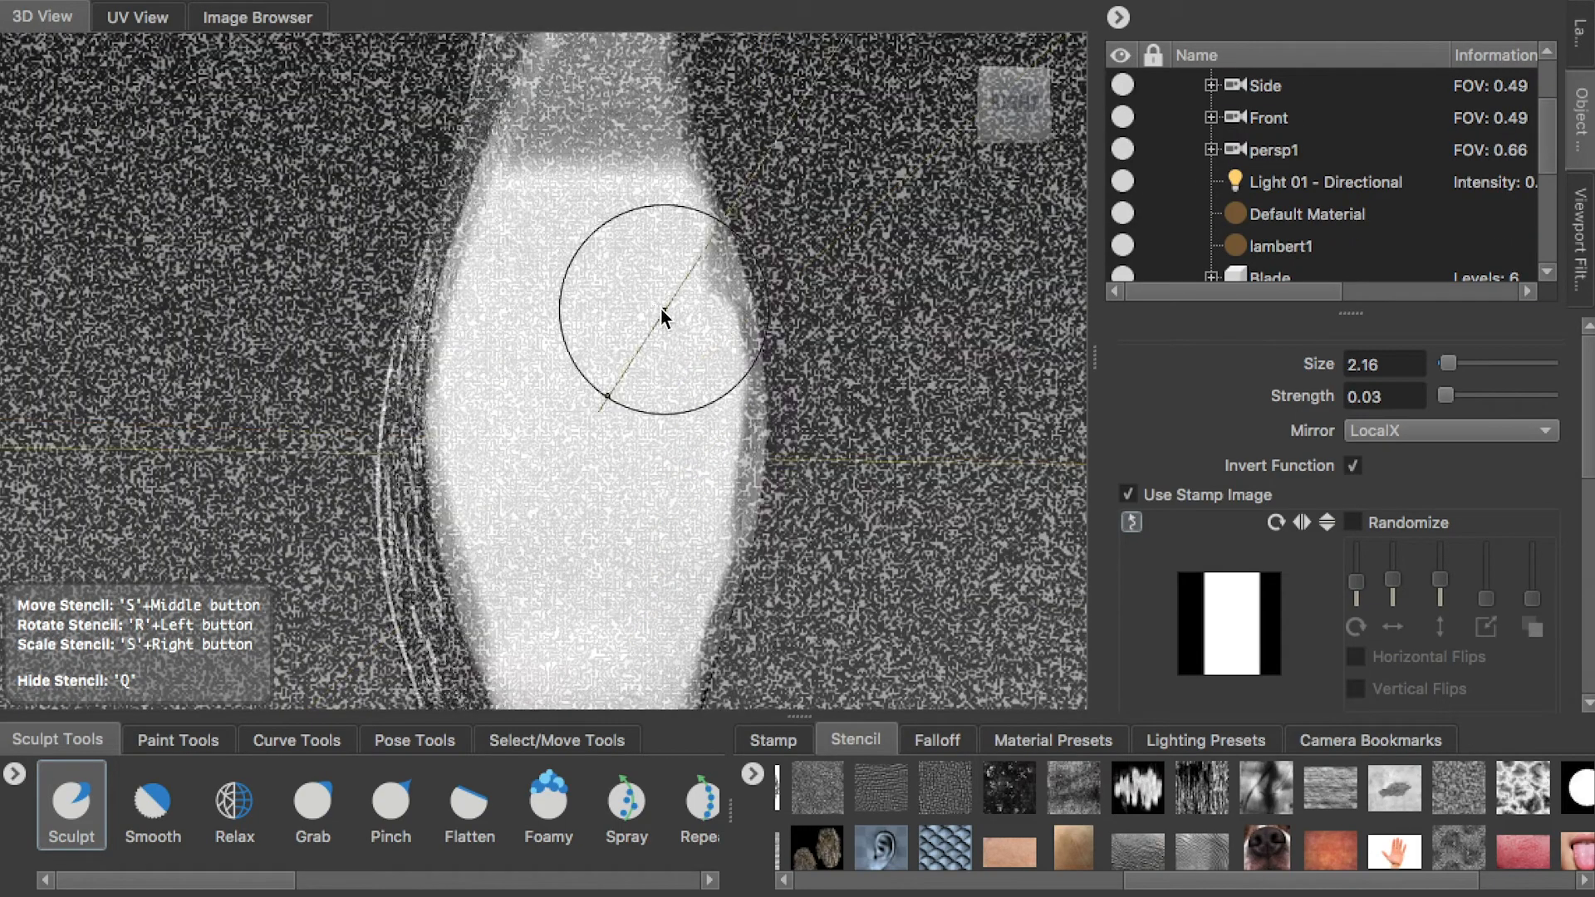
{"action": "key", "text": "q"}
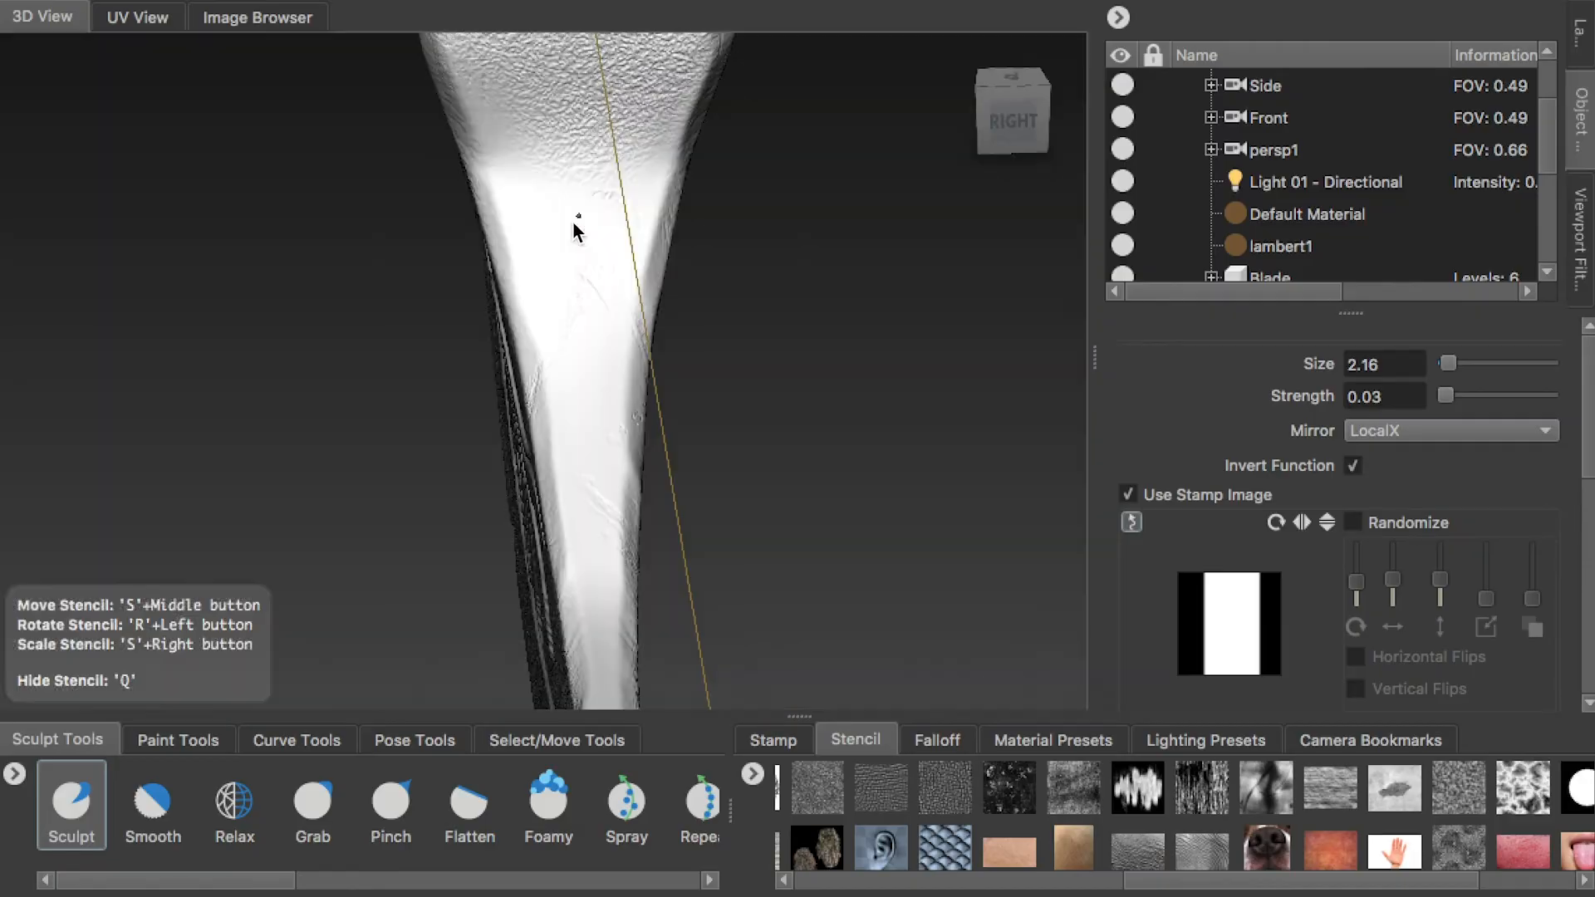
{"action": "key", "text": "q"}
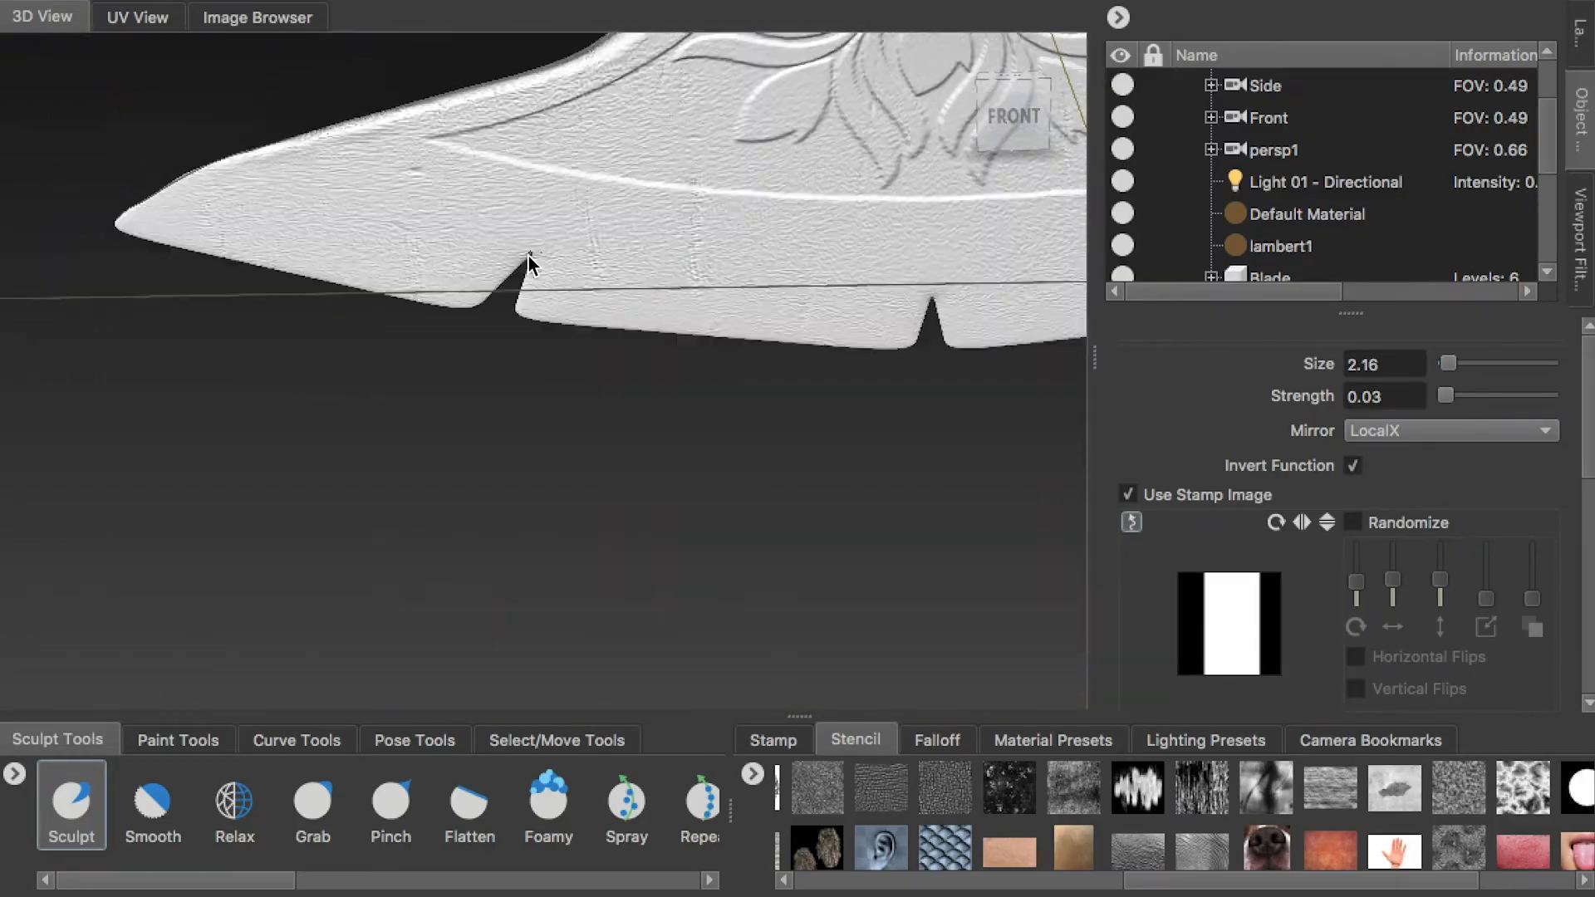
Use the Erase tool at strength 100 to remove the noise texture along the cutting edges of the blade
{"action": "middle_click_drag", "start_coordinate": [529, 256], "coordinate": [491, 303], "text": "alt"}
{"action": "left_click_drag", "start_coordinate": [249, 880], "coordinate": [652, 880]}
{"action": "left_click", "coordinate": [676, 804]}
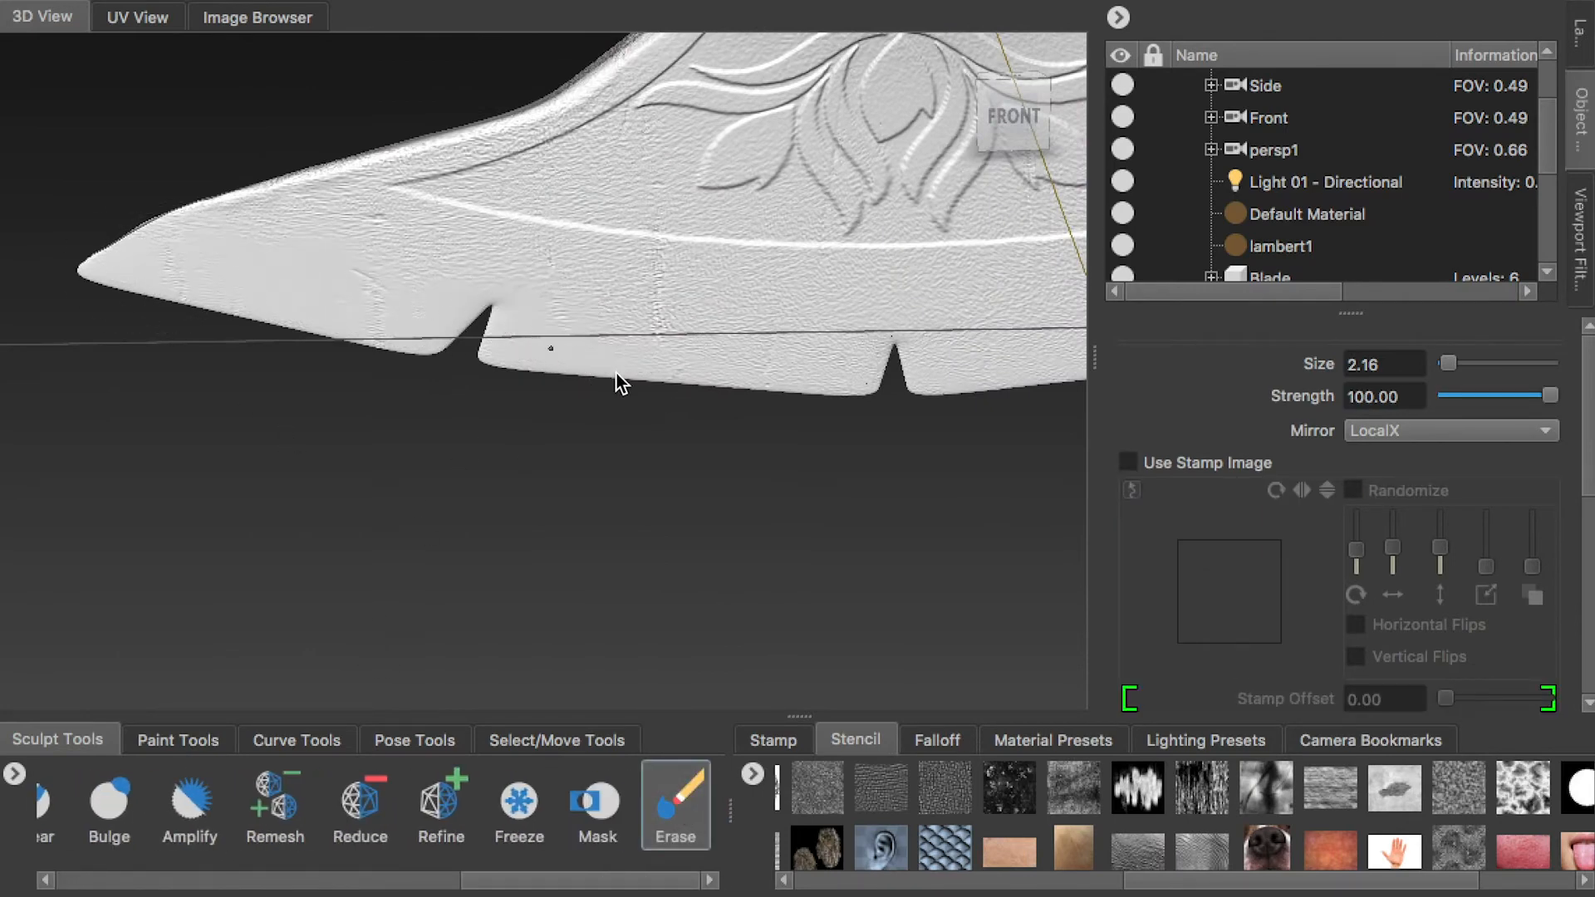
{"action": "middle_click_drag", "start_coordinate": [706, 374], "coordinate": [201, 482], "text": "alt"}
{"action": "left_click_drag", "start_coordinate": [908, 417], "coordinate": [313, 375], "text": "alt"}
{"action": "middle_click_drag", "start_coordinate": [980, 492], "coordinate": [741, 493], "text": "alt"}
{"action": "right_click_drag", "start_coordinate": [741, 493], "coordinate": [780, 439], "text": "alt"}
{"action": "middle_click_drag", "start_coordinate": [499, 220], "coordinate": [730, 402], "text": "alt"}
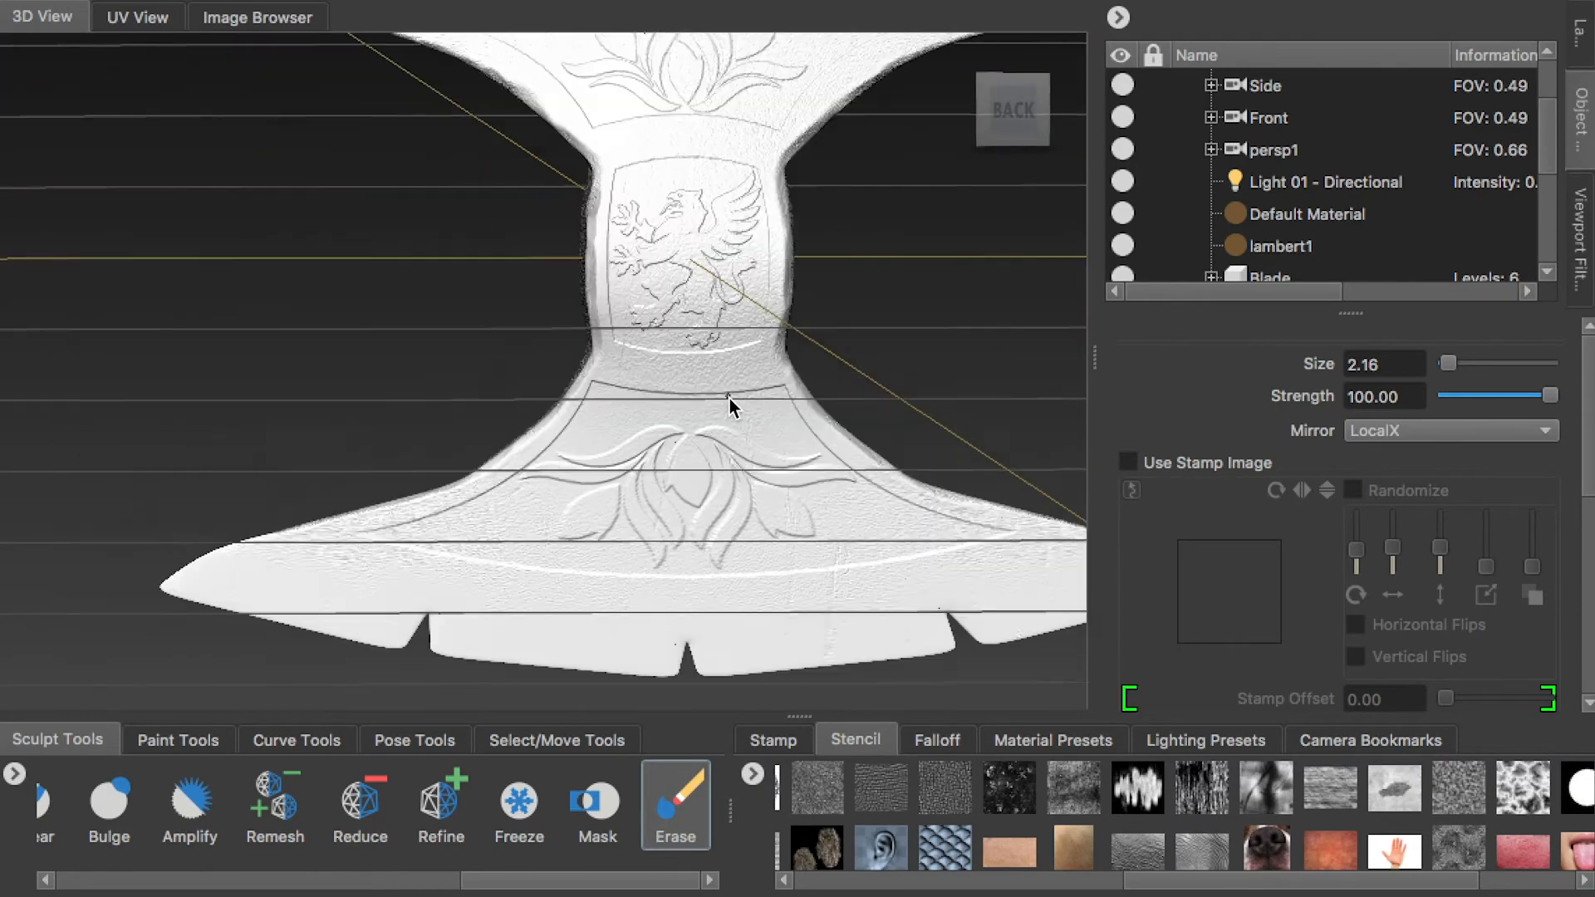
{"action": "right_click_drag", "start_coordinate": [730, 402], "coordinate": [744, 423], "text": "alt"}
{"action": "mouse_move", "coordinate": [745, 423]}
{"action": "left_mouse_down", "text": "alt"}
{"action": "mouse_move", "coordinate": [719, 431]}
{"action": "mouse_move", "coordinate": [752, 399]}
{"action": "left_mouse_up", "text": "alt"}
{"action": "middle_click_drag", "start_coordinate": [797, 228], "coordinate": [733, 409], "text": "alt"}
{"action": "mouse_move", "coordinate": [733, 410]}
{"action": "left_mouse_down", "text": "alt"}
{"action": "mouse_move", "coordinate": [751, 427]}
{"action": "mouse_move", "coordinate": [740, 381]}
{"action": "left_mouse_up", "text": "alt"}
Face the back of the upper blade, load the flower pattern stencil for the Erase tool, and invert its values
{"action": "left_click", "coordinate": [1011, 108]}
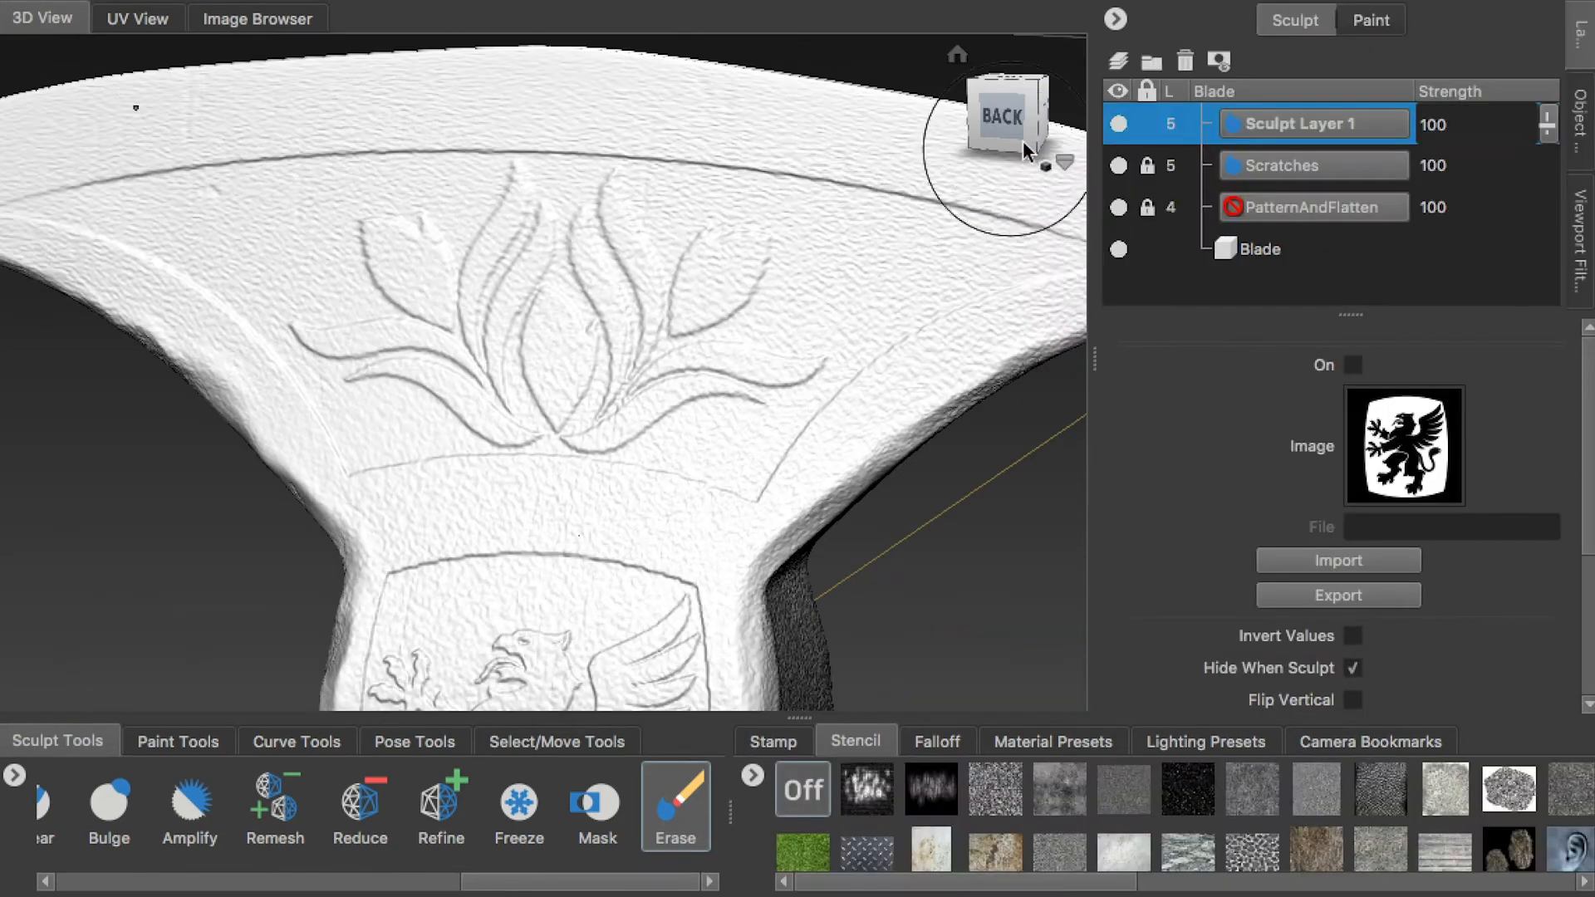
{"action": "left_click", "coordinate": [1023, 139]}
{"action": "left_click", "coordinate": [681, 834]}
{"action": "left_click_drag", "start_coordinate": [1001, 881], "coordinate": [1434, 884]}
{"action": "left_click", "coordinate": [1491, 854]}
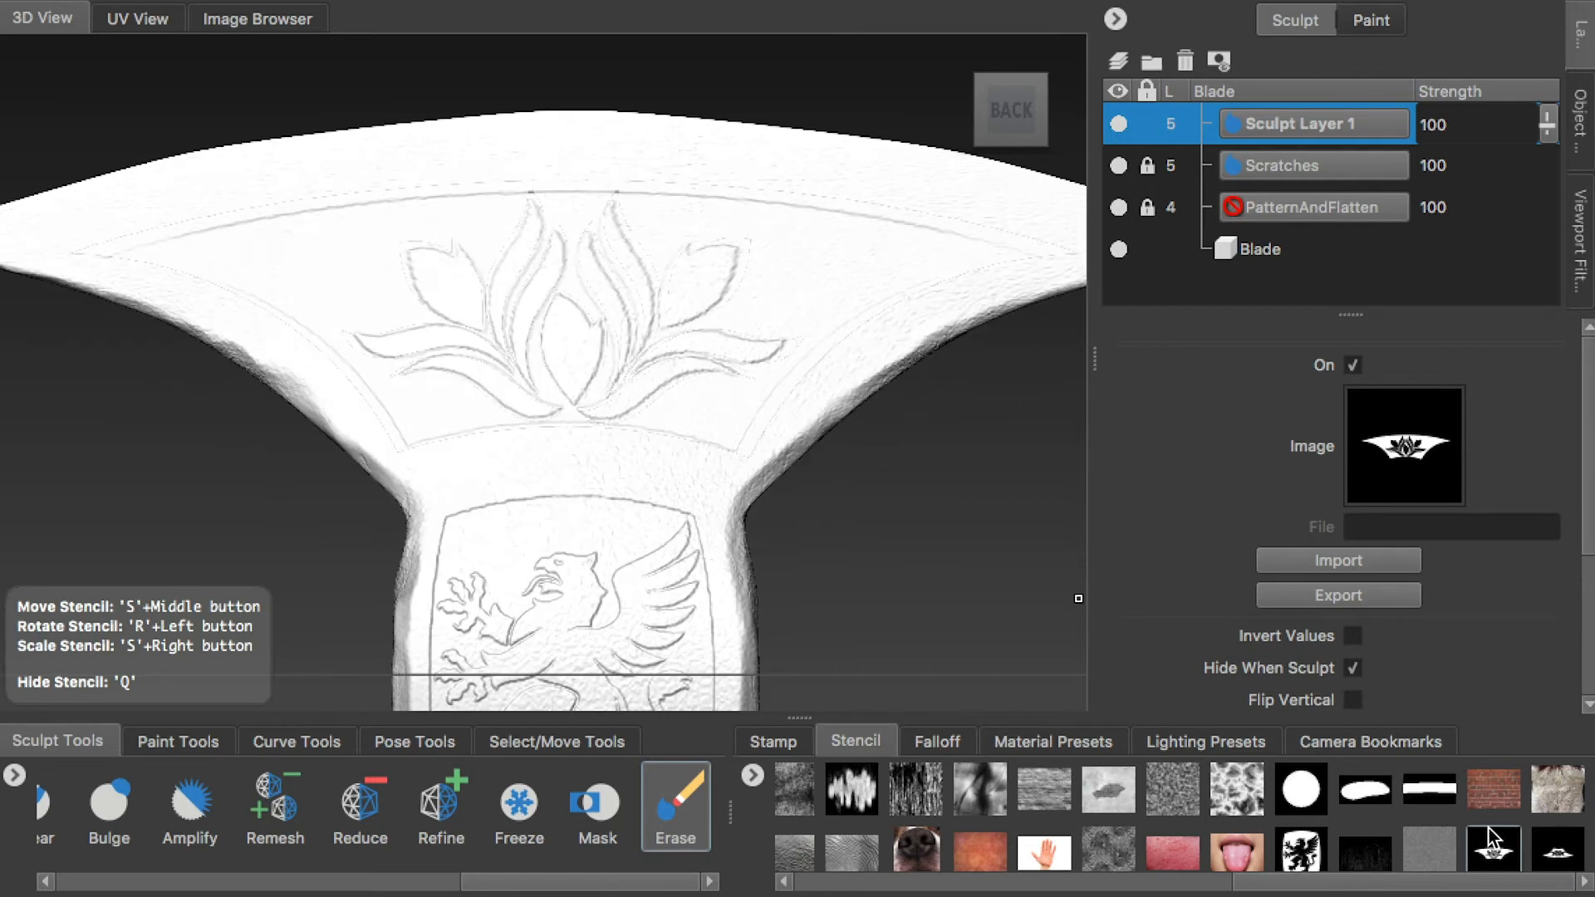
{"action": "left_click", "coordinate": [1352, 636]}
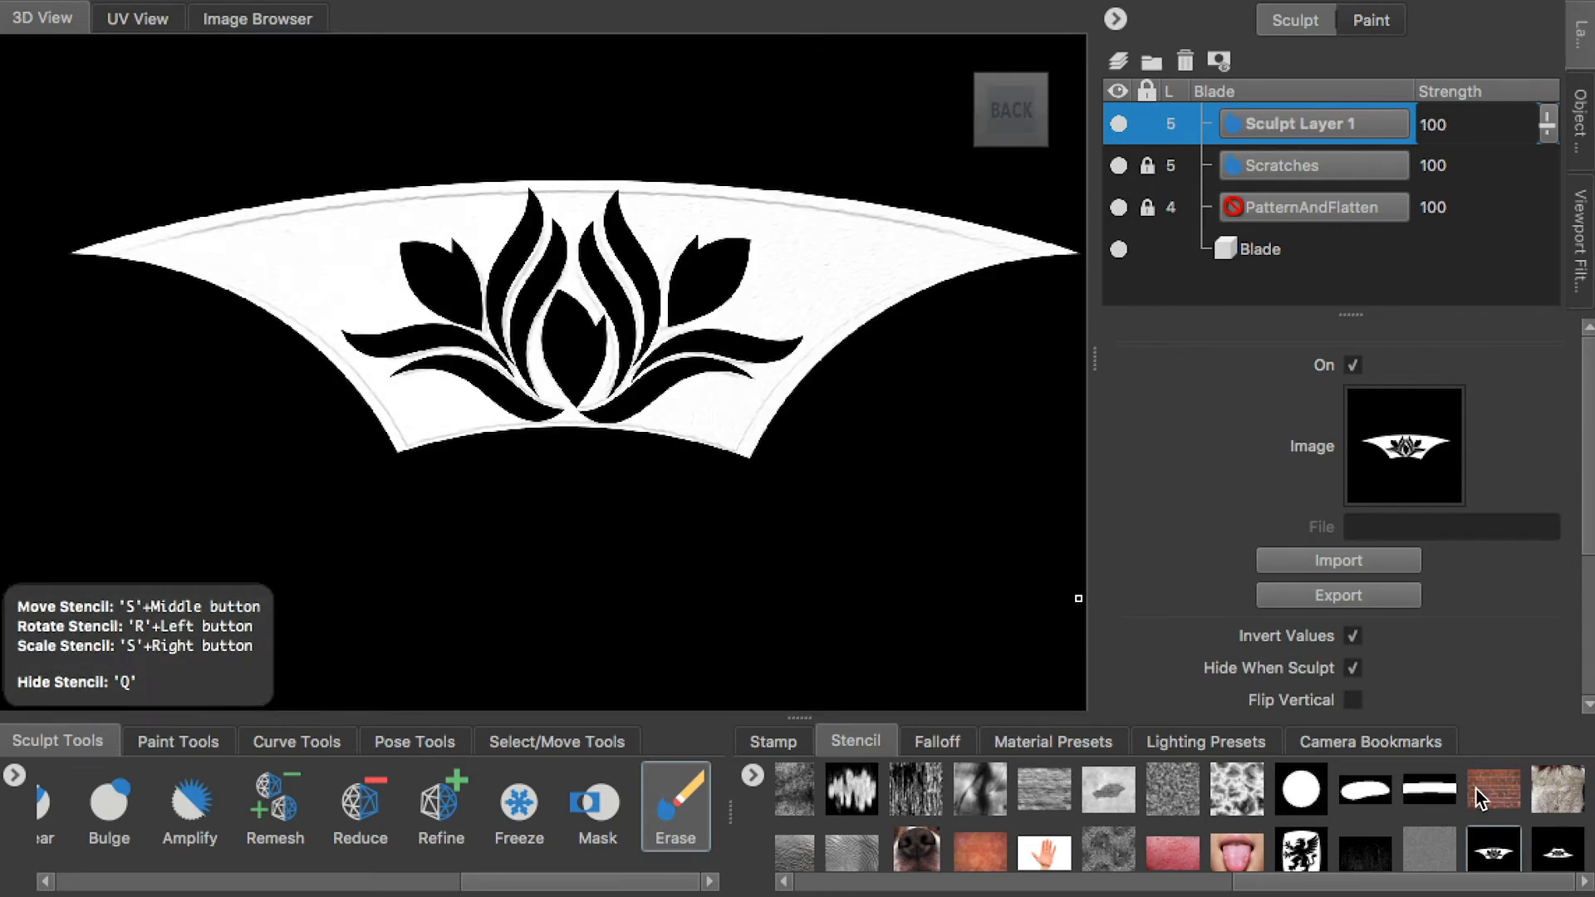
Align the stencil with the flower pattern on the back of the upper blade and erase the noise inside the petals
{"action": "mouse_move", "coordinate": [730, 380]}
{"action": "right_mouse_down"}
{"action": "mouse_move", "coordinate": [676, 346]}
{"action": "mouse_move", "coordinate": [789, 377]}
{"action": "mouse_move", "coordinate": [730, 319]}
{"action": "mouse_move", "coordinate": [710, 333]}
{"action": "right_mouse_up"}
{"action": "middle_click_drag", "start_coordinate": [709, 334], "coordinate": [711, 335]}
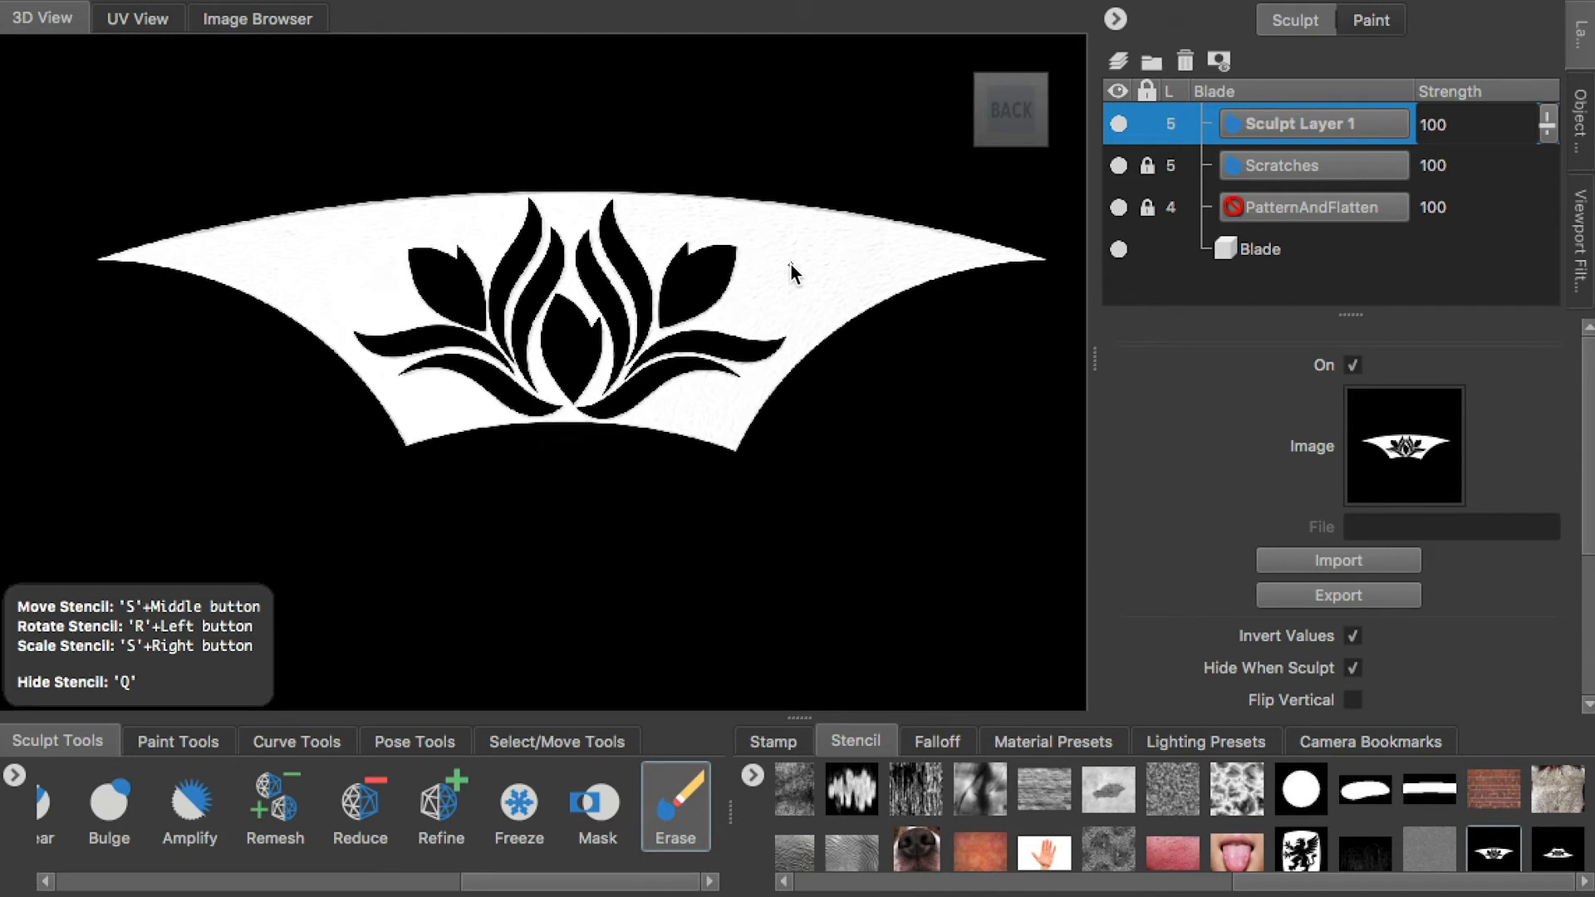
{"action": "key", "text": "q"}
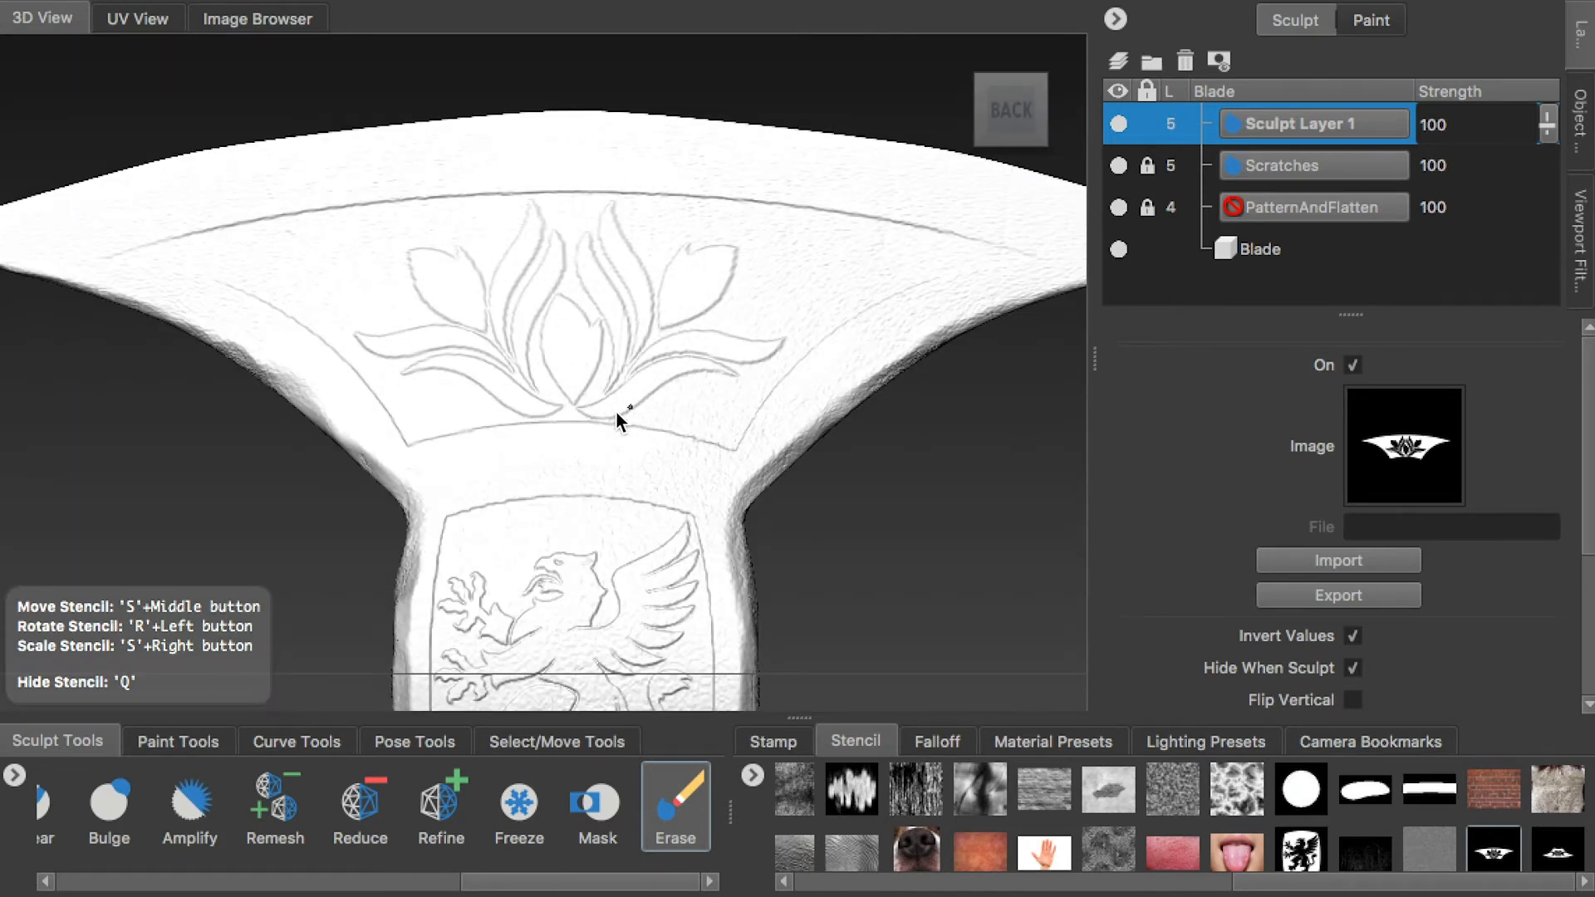
{"action": "left_click_drag", "start_coordinate": [659, 359], "coordinate": [667, 357]}
{"action": "key", "text": "q"}
{"action": "right_click_drag", "start_coordinate": [666, 358], "coordinate": [731, 332], "text": "alt"}
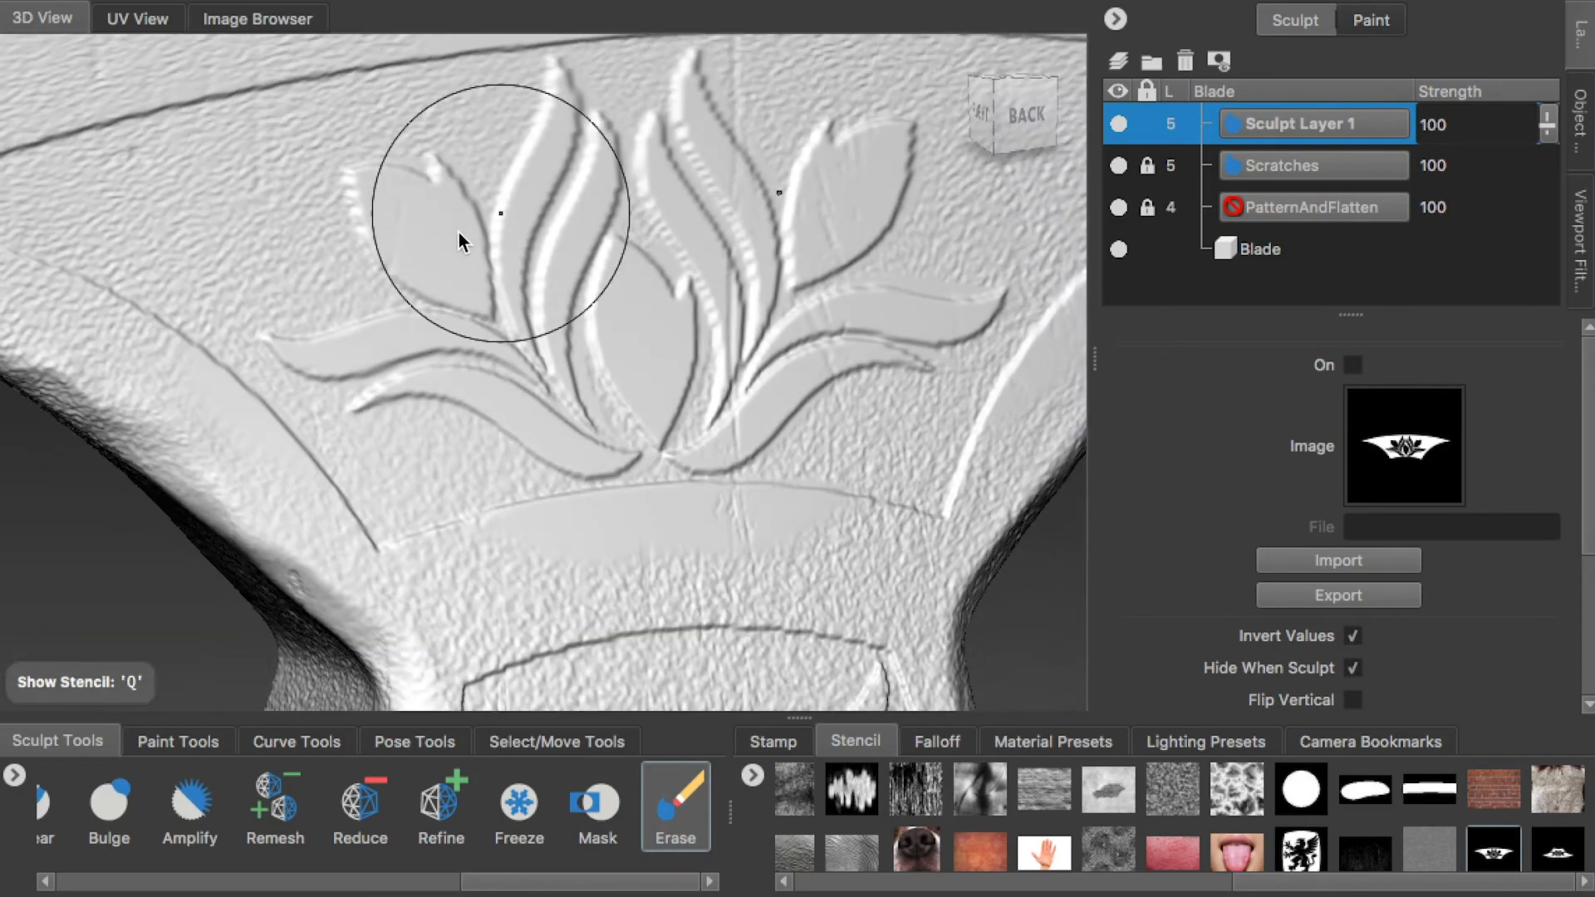
Load the griffin pattern stencil over the back of the blade's centre section
{"action": "left_click_drag", "start_coordinate": [847, 239], "coordinate": [831, 245], "text": "alt"}
{"action": "right_click_drag", "start_coordinate": [831, 246], "coordinate": [621, 264], "text": "alt"}
{"action": "left_click_drag", "start_coordinate": [622, 264], "coordinate": [508, 233], "text": "alt"}
{"action": "right_click_drag", "start_coordinate": [508, 232], "coordinate": [530, 302], "text": "alt"}
{"action": "left_click_drag", "start_coordinate": [468, 268], "coordinate": [464, 401], "text": "alt"}
{"action": "left_click_drag", "start_coordinate": [708, 318], "coordinate": [605, 242], "text": "alt"}
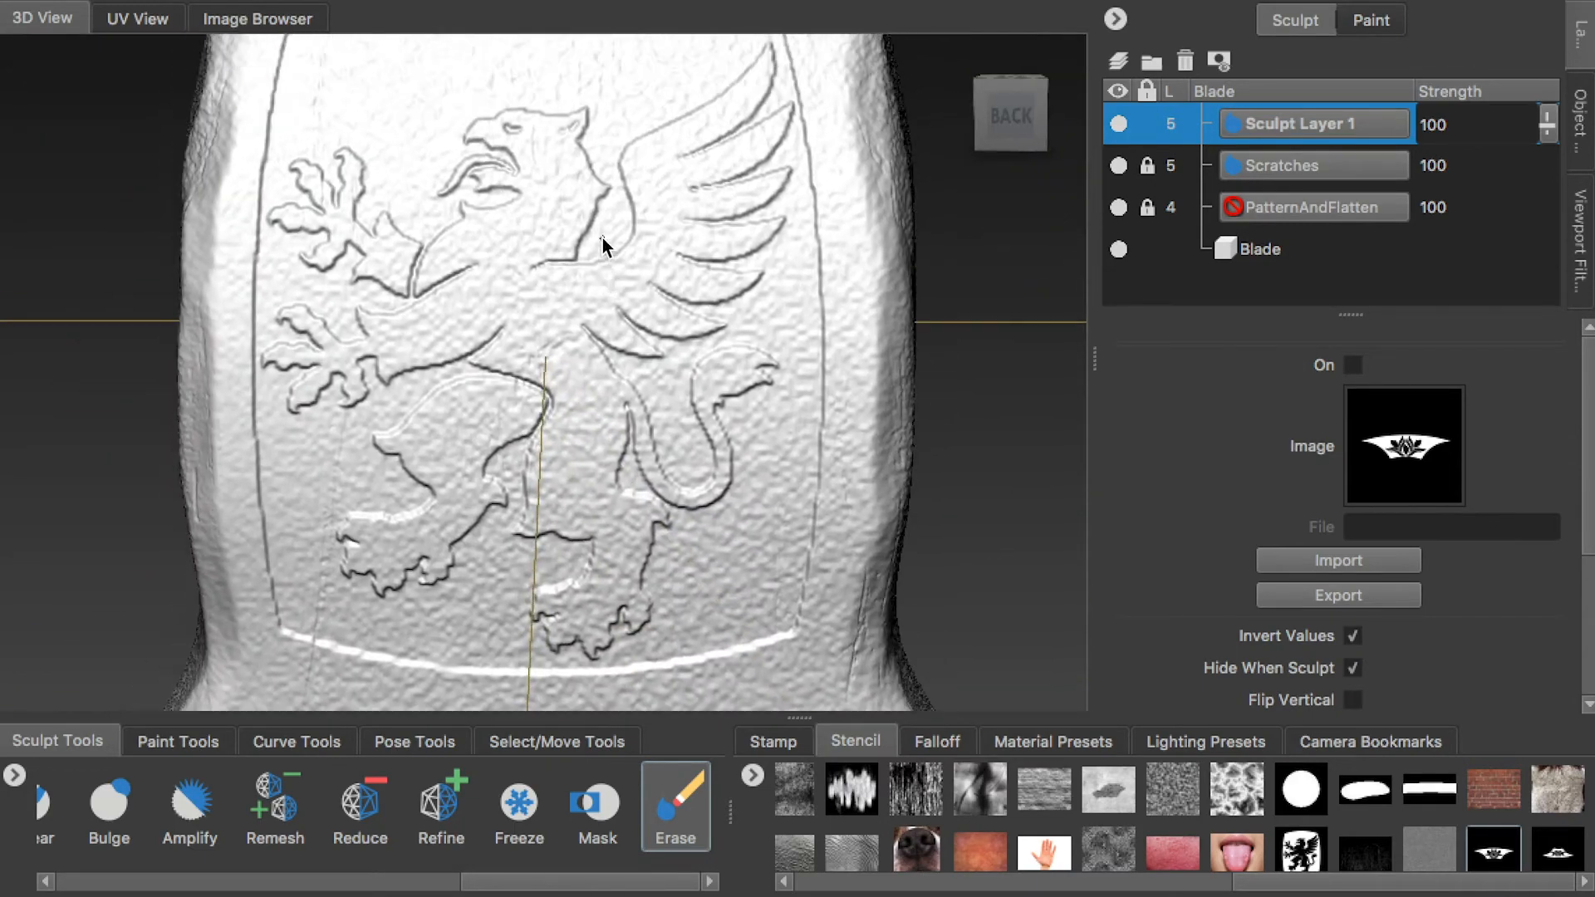
{"action": "left_click", "coordinate": [1013, 112]}
{"action": "left_click", "coordinate": [1301, 849]}
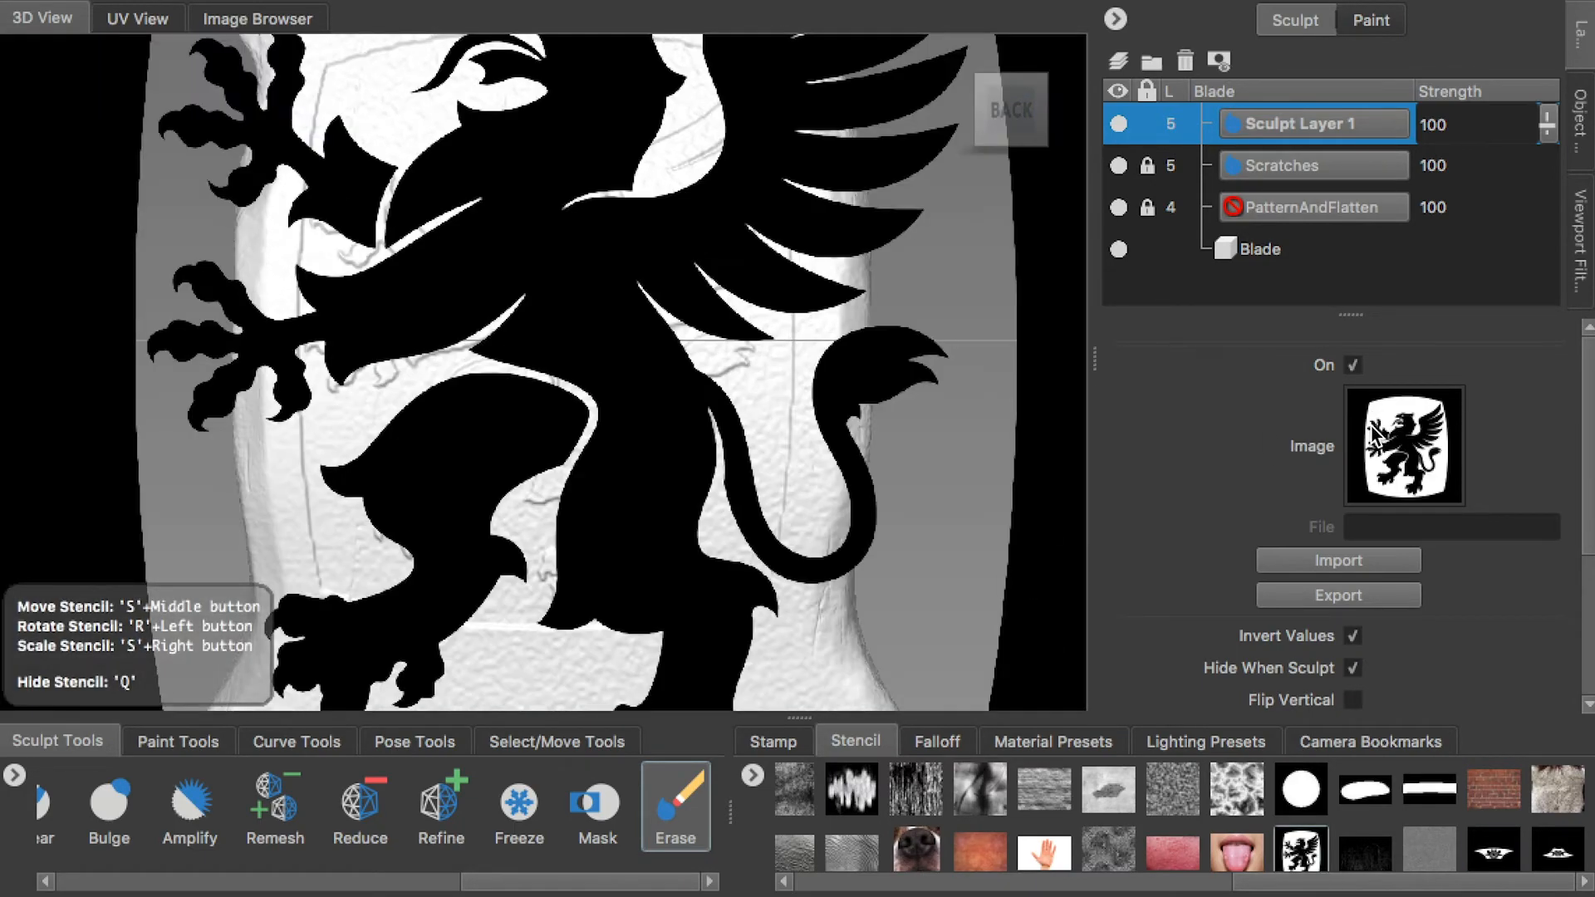
Scale and move the griffin stencil to line up with the griffin pattern on the back of the blade's centre section
{"action": "left_click", "coordinate": [1352, 636]}
{"action": "left_click", "coordinate": [1353, 636]}
{"action": "right_click_drag", "start_coordinate": [698, 379], "coordinate": [551, 319]}
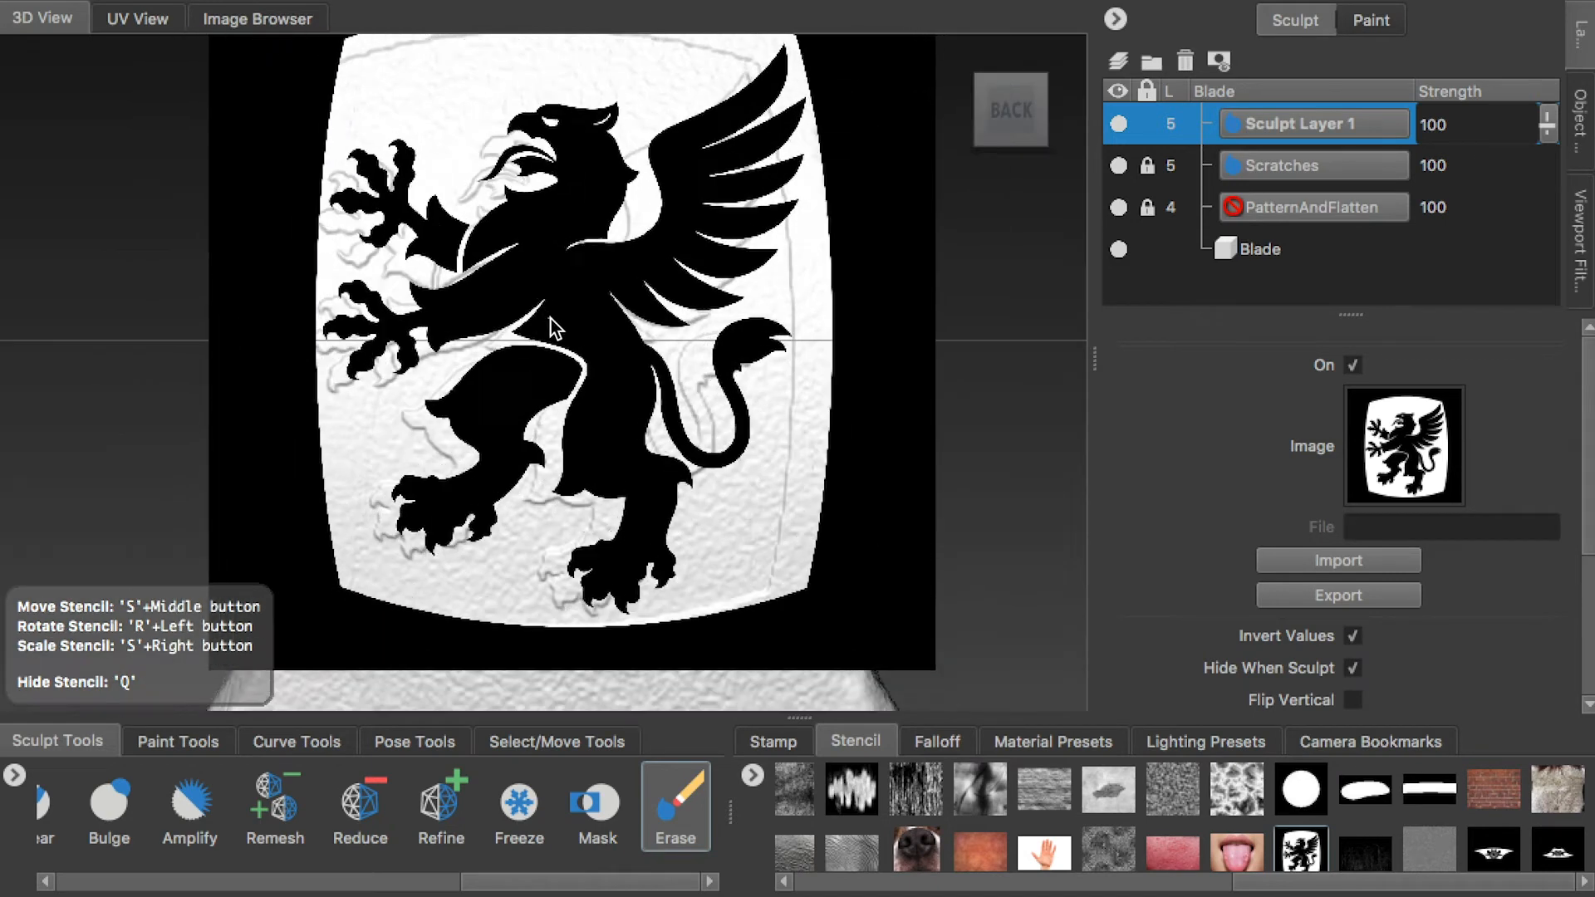
{"action": "middle_click_drag", "start_coordinate": [551, 319], "coordinate": [567, 348]}
{"action": "right_click_drag", "start_coordinate": [567, 347], "coordinate": [580, 321]}
{"action": "middle_click_drag", "start_coordinate": [580, 321], "coordinate": [572, 314]}
{"action": "key", "text": "q"}
{"action": "key", "text": "q"}
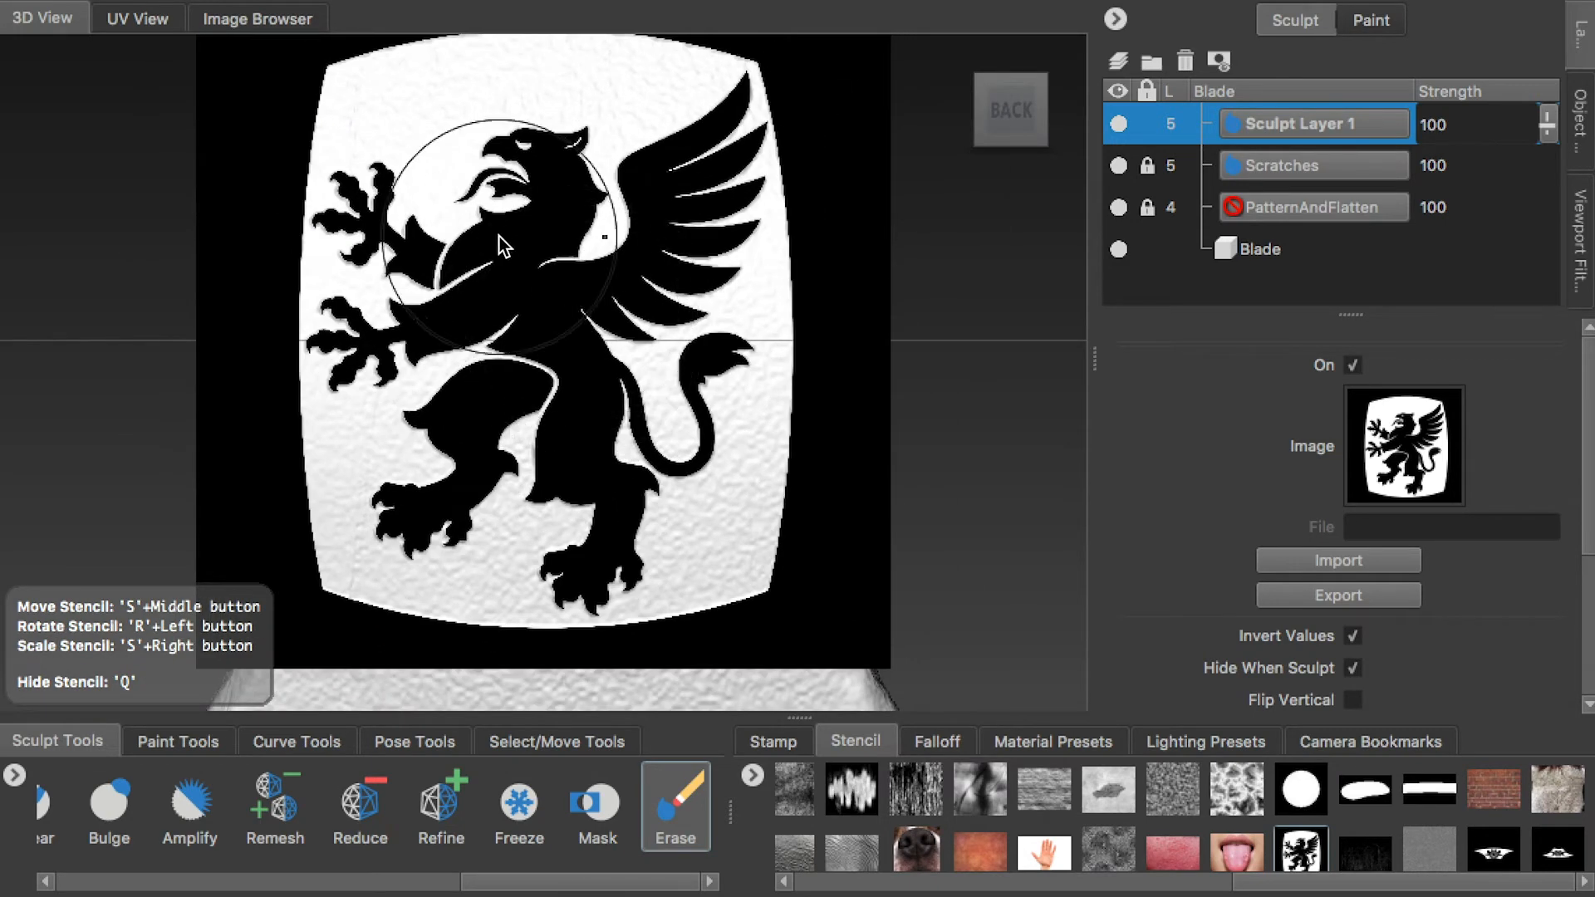
Set the Erase tool's mirroring to Z and erase the noise over the griffin figure through the stencil
{"action": "left_click", "coordinate": [1412, 432]}
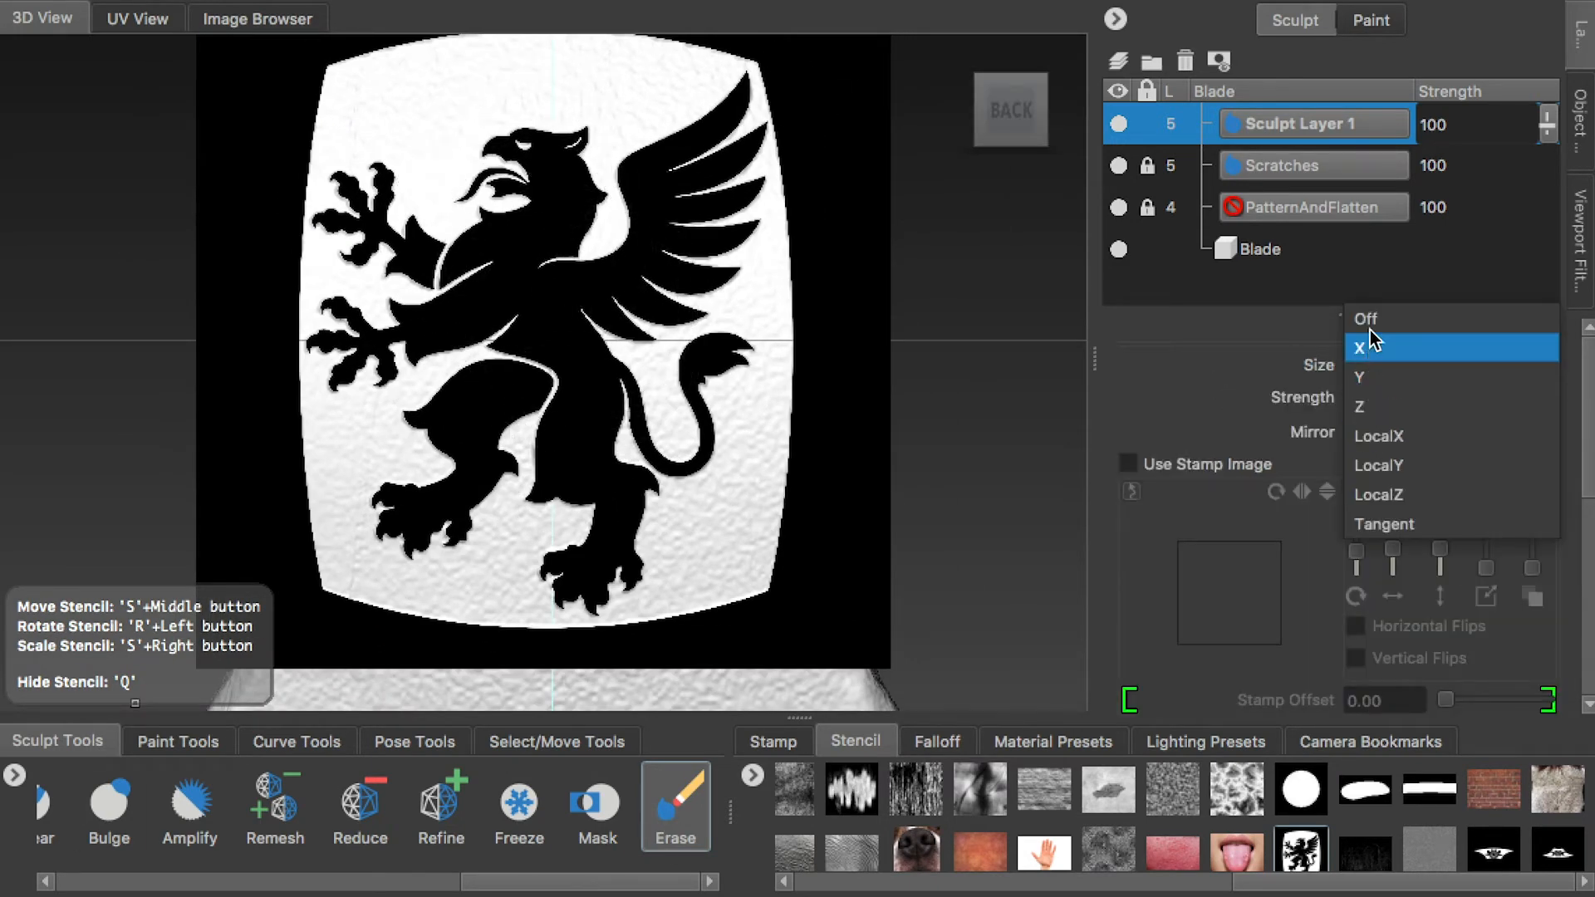
{"action": "left_click", "coordinate": [1362, 402]}
{"action": "key", "text": "q"}
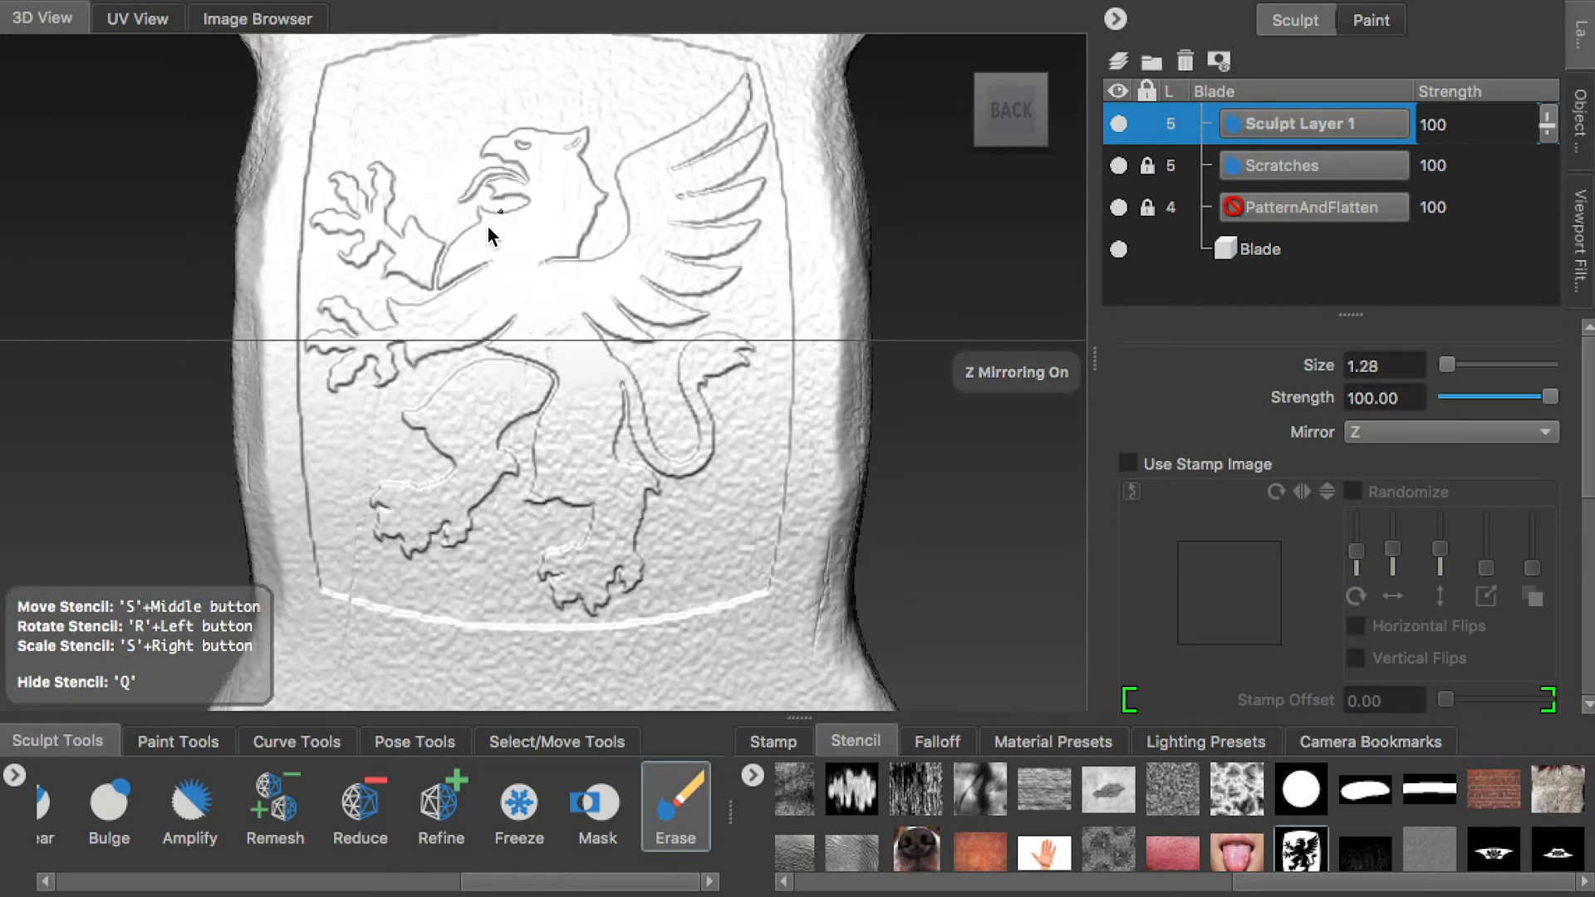
{"action": "key", "text": "q"}
{"action": "key", "text": "q"}
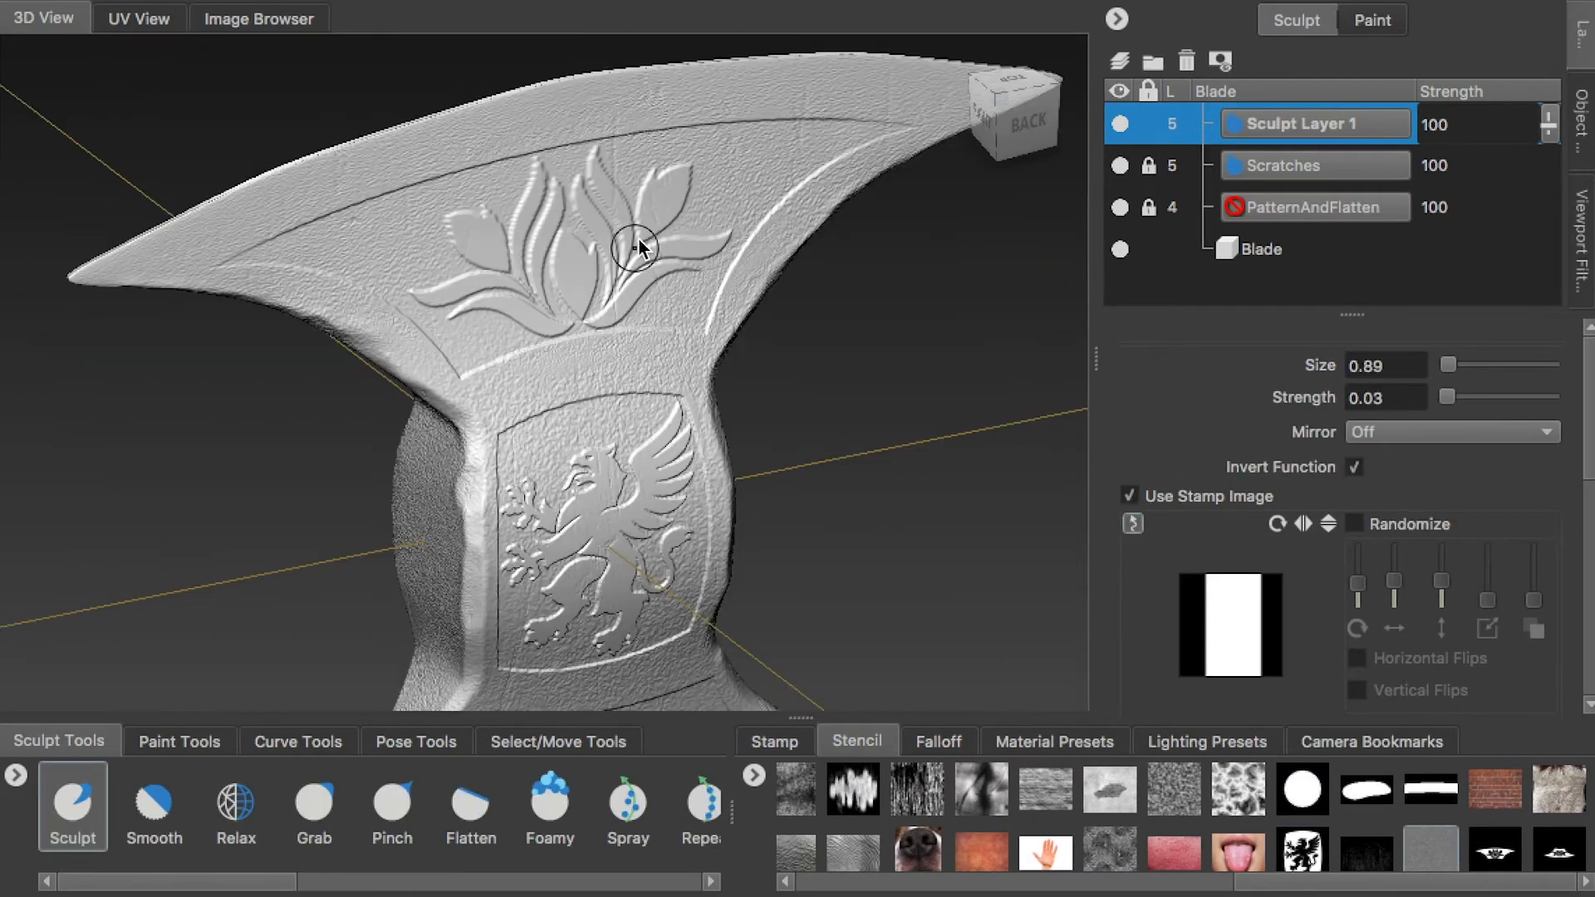
{"action": "left_click_drag", "start_coordinate": [638, 240], "coordinate": [730, 314], "text": "alt"}
{"action": "middle_click_drag", "start_coordinate": [731, 314], "coordinate": [735, 257], "text": "alt"}
{"action": "left_click_drag", "start_coordinate": [736, 257], "coordinate": [709, 381], "text": "alt"}
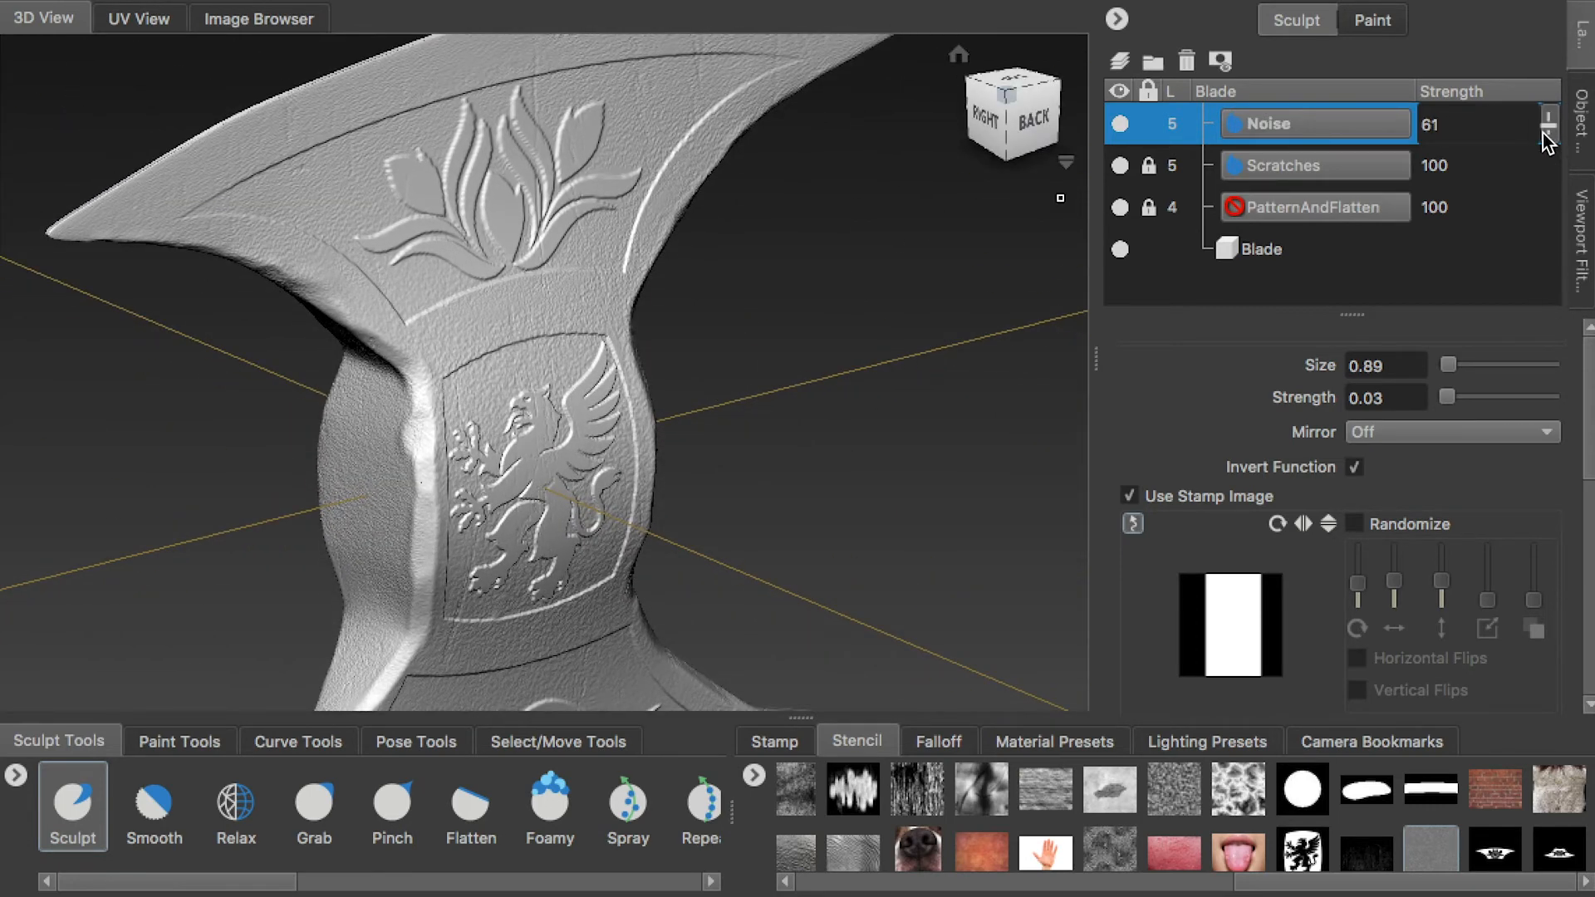
Name the blade's new sculpt layer Noise, lower its strength to about 61, and check the blade from several angles
{"action": "left_click_drag", "start_coordinate": [1540, 142], "coordinate": [1540, 136]}
{"action": "right_click_drag", "start_coordinate": [476, 316], "coordinate": [553, 301], "text": "alt"}
{"action": "left_click_drag", "start_coordinate": [554, 301], "coordinate": [685, 206], "text": "alt"}
{"action": "middle_click_drag", "start_coordinate": [685, 206], "coordinate": [800, 310], "text": "alt"}
{"action": "left_click_drag", "start_coordinate": [800, 311], "coordinate": [699, 293], "text": "alt"}
{"action": "middle_click_drag", "start_coordinate": [699, 293], "coordinate": [771, 274], "text": "alt"}
{"action": "right_click_drag", "start_coordinate": [771, 274], "coordinate": [555, 334], "text": "alt"}
{"action": "left_click_drag", "start_coordinate": [556, 334], "coordinate": [595, 343], "text": "alt"}
{"action": "mouse_move", "coordinate": [595, 343]}
{"action": "right_mouse_down", "text": "alt"}
{"action": "mouse_move", "coordinate": [800, 438]}
{"action": "mouse_move", "coordinate": [574, 341]}
{"action": "right_mouse_up", "text": "alt"}
{"action": "left_click_drag", "start_coordinate": [574, 341], "coordinate": [711, 250], "text": "alt"}
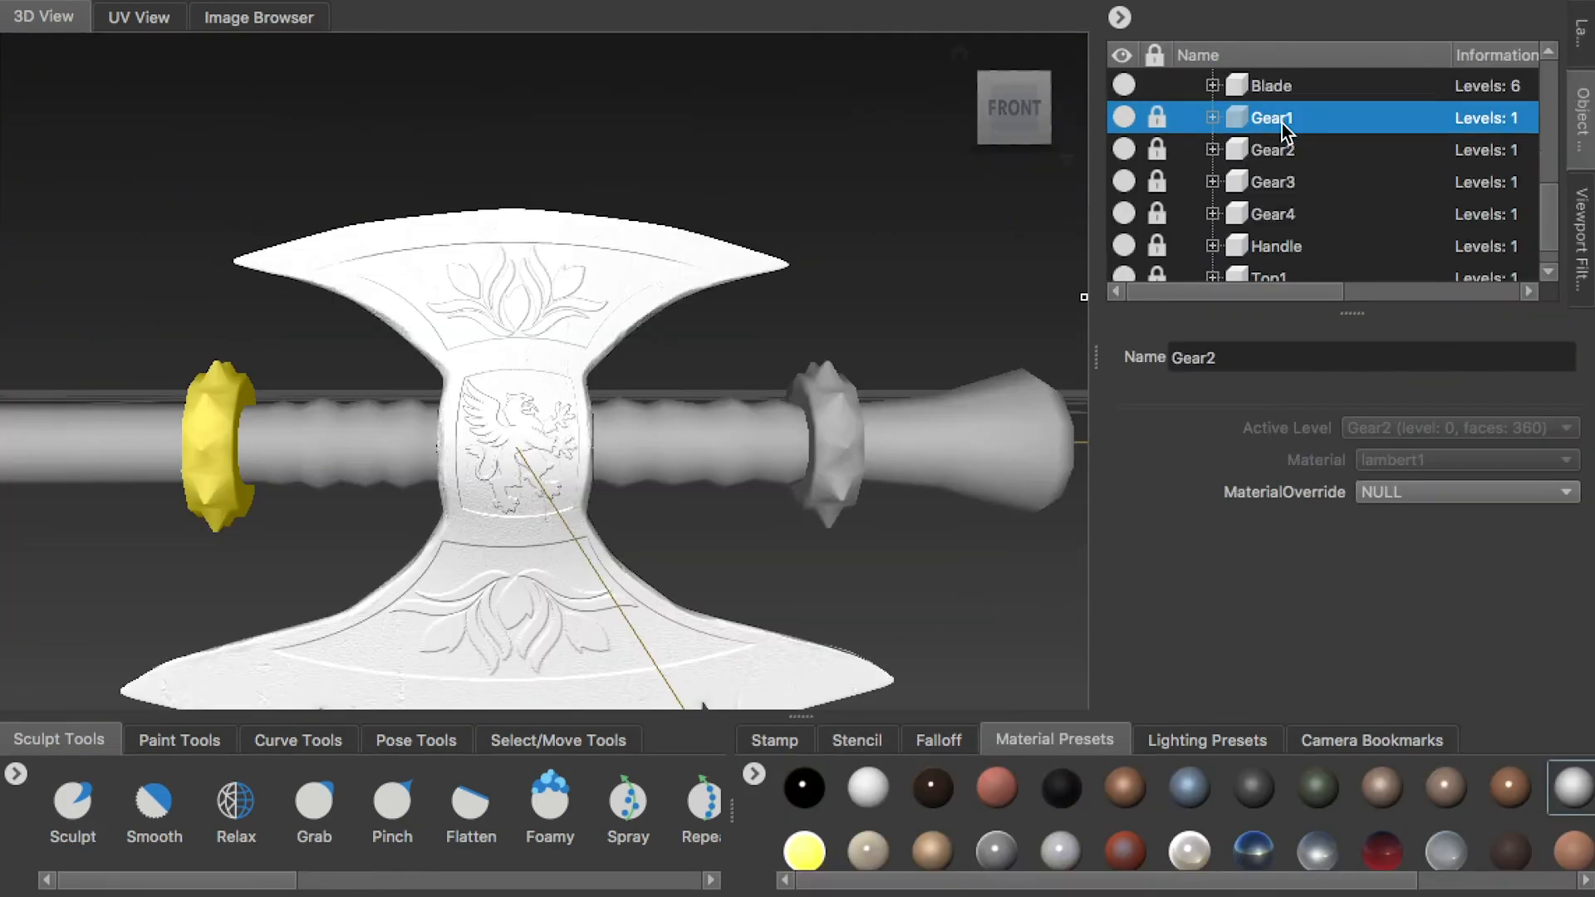
Lock the Blade, unlock the Handle, and select the Handle for editing
{"action": "left_click", "coordinate": [1169, 86]}
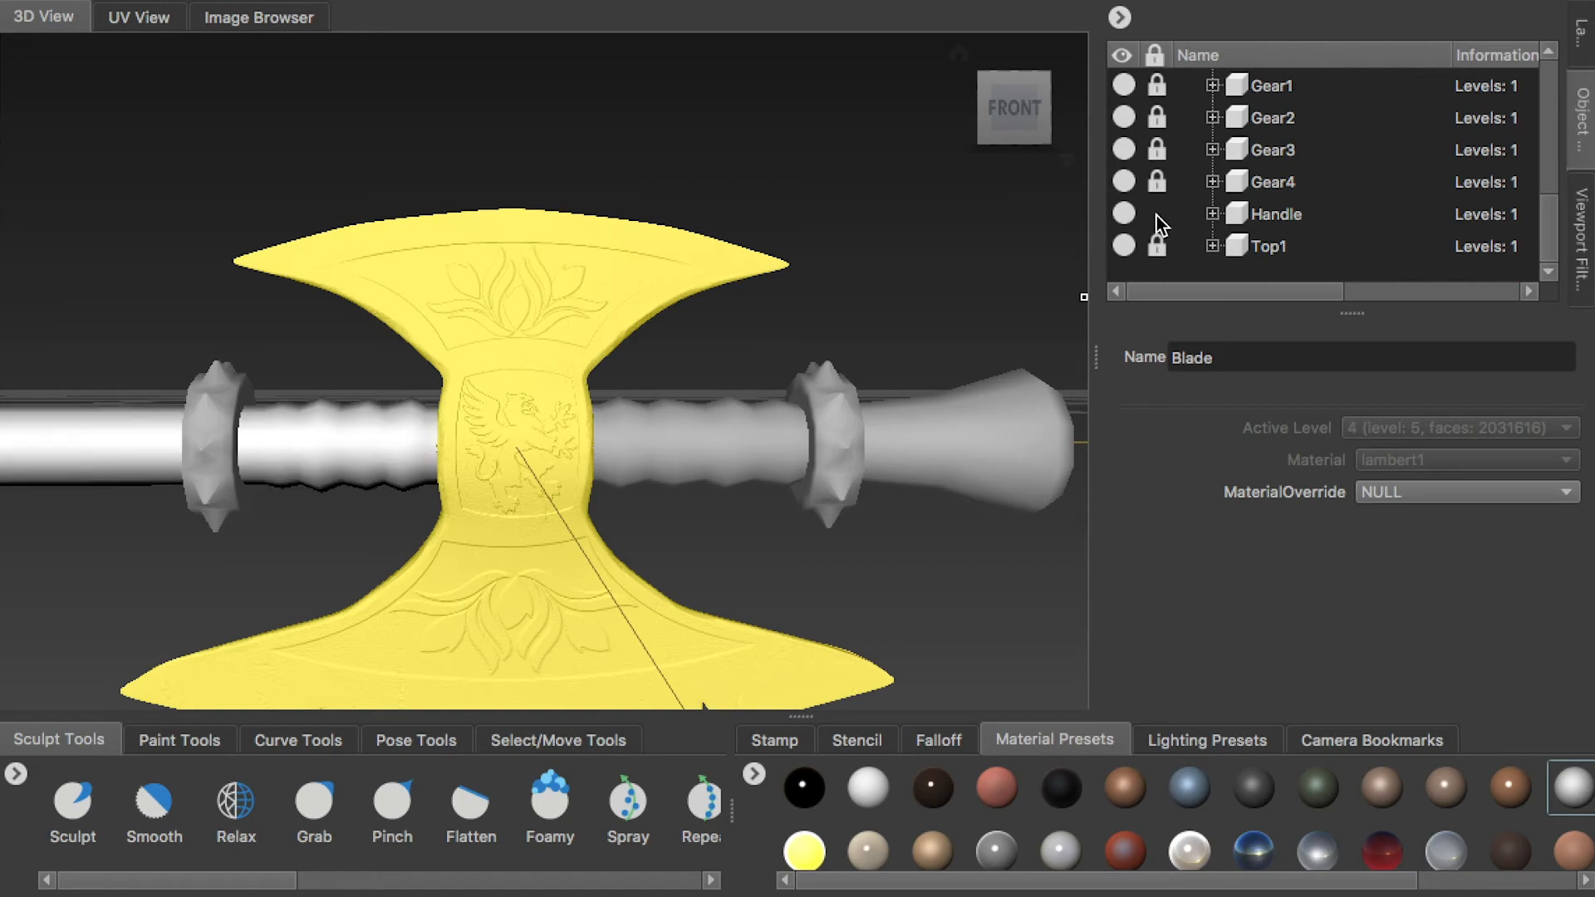
{"action": "right_click_drag", "start_coordinate": [737, 341], "coordinate": [333, 397], "text": "alt"}
{"action": "middle_click_drag", "start_coordinate": [333, 398], "coordinate": [663, 420], "text": "alt"}
{"action": "left_click", "coordinate": [1259, 213]}
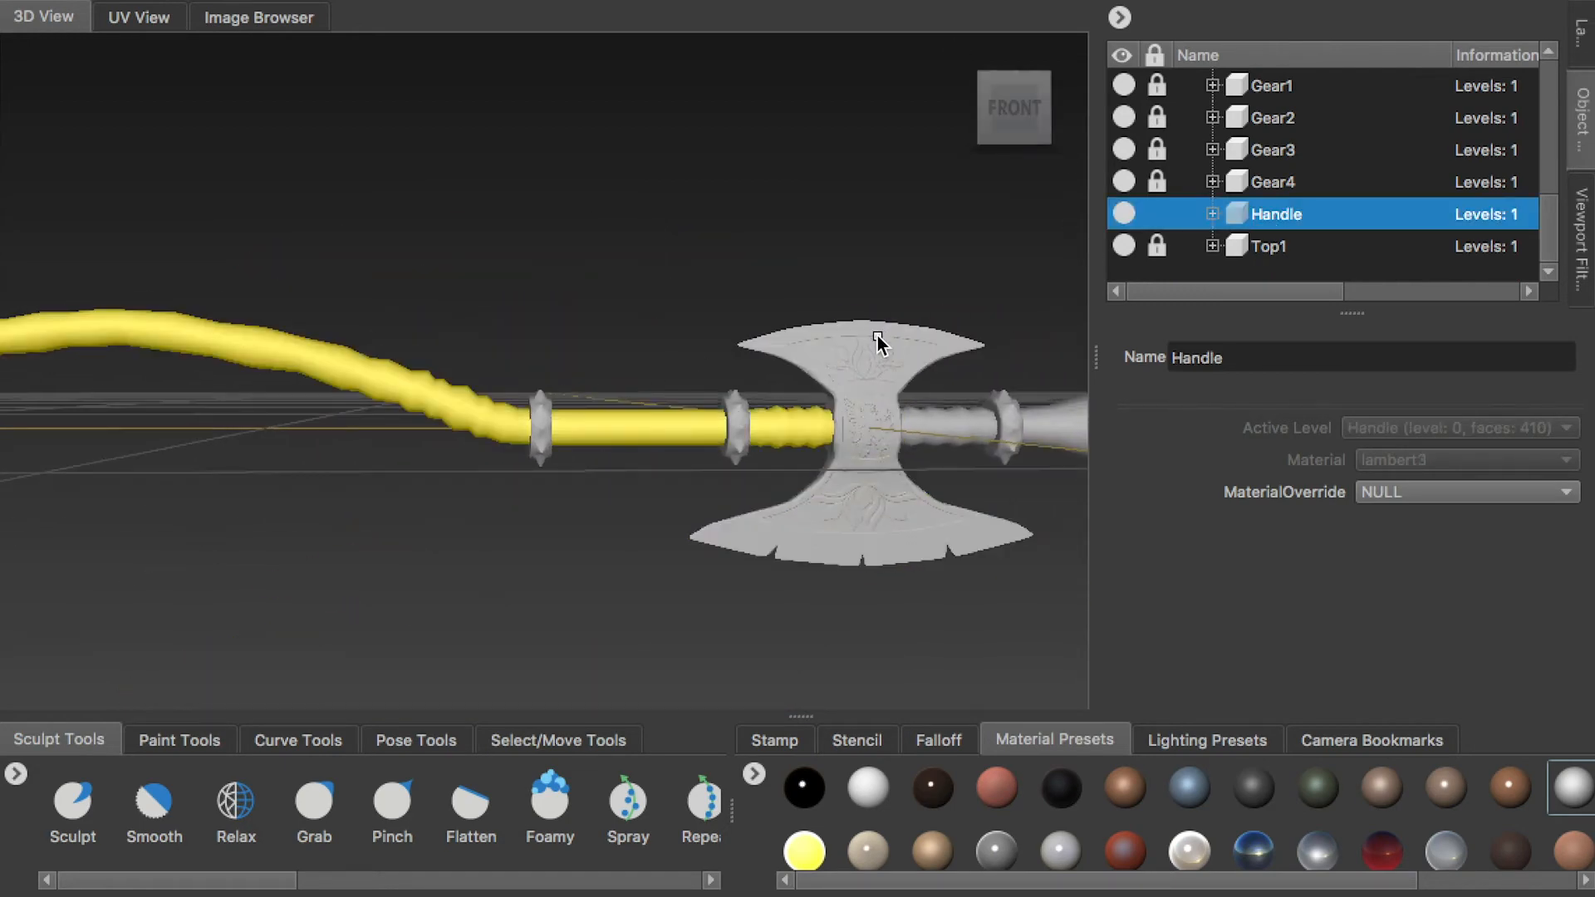
Subdivide the Handle up to level 4 and check its mesh density with the wireframe shown
{"action": "key", "text": "shift+d"}
{"action": "key", "text": "shift+d"}
{"action": "right_click_drag", "start_coordinate": [792, 418], "coordinate": [930, 486], "text": "alt"}
{"action": "middle_click_drag", "start_coordinate": [951, 486], "coordinate": [805, 461], "text": "alt"}
{"action": "right_click_drag", "start_coordinate": [598, 490], "coordinate": [647, 466], "text": "alt"}
{"action": "key", "text": "w"}
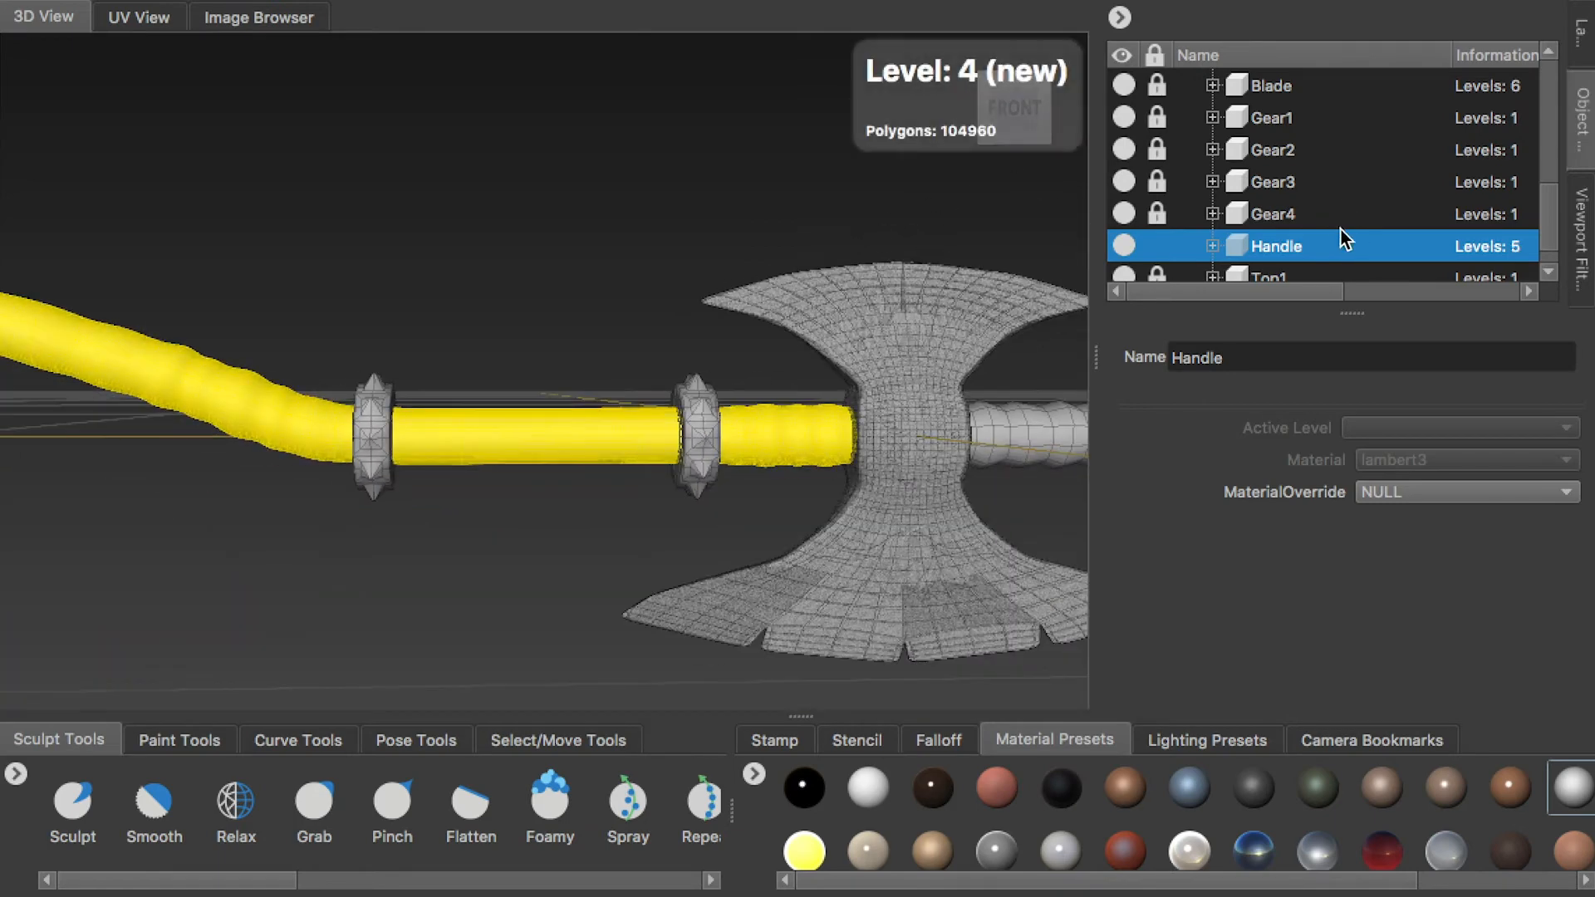
{"action": "right_click_drag", "start_coordinate": [880, 474], "coordinate": [1004, 540], "text": "alt"}
{"action": "middle_click_drag", "start_coordinate": [1004, 540], "coordinate": [696, 483], "text": "alt"}
{"action": "right_click_drag", "start_coordinate": [879, 523], "coordinate": [997, 566], "text": "alt"}
{"action": "middle_click_drag", "start_coordinate": [997, 566], "coordinate": [861, 546], "text": "alt"}
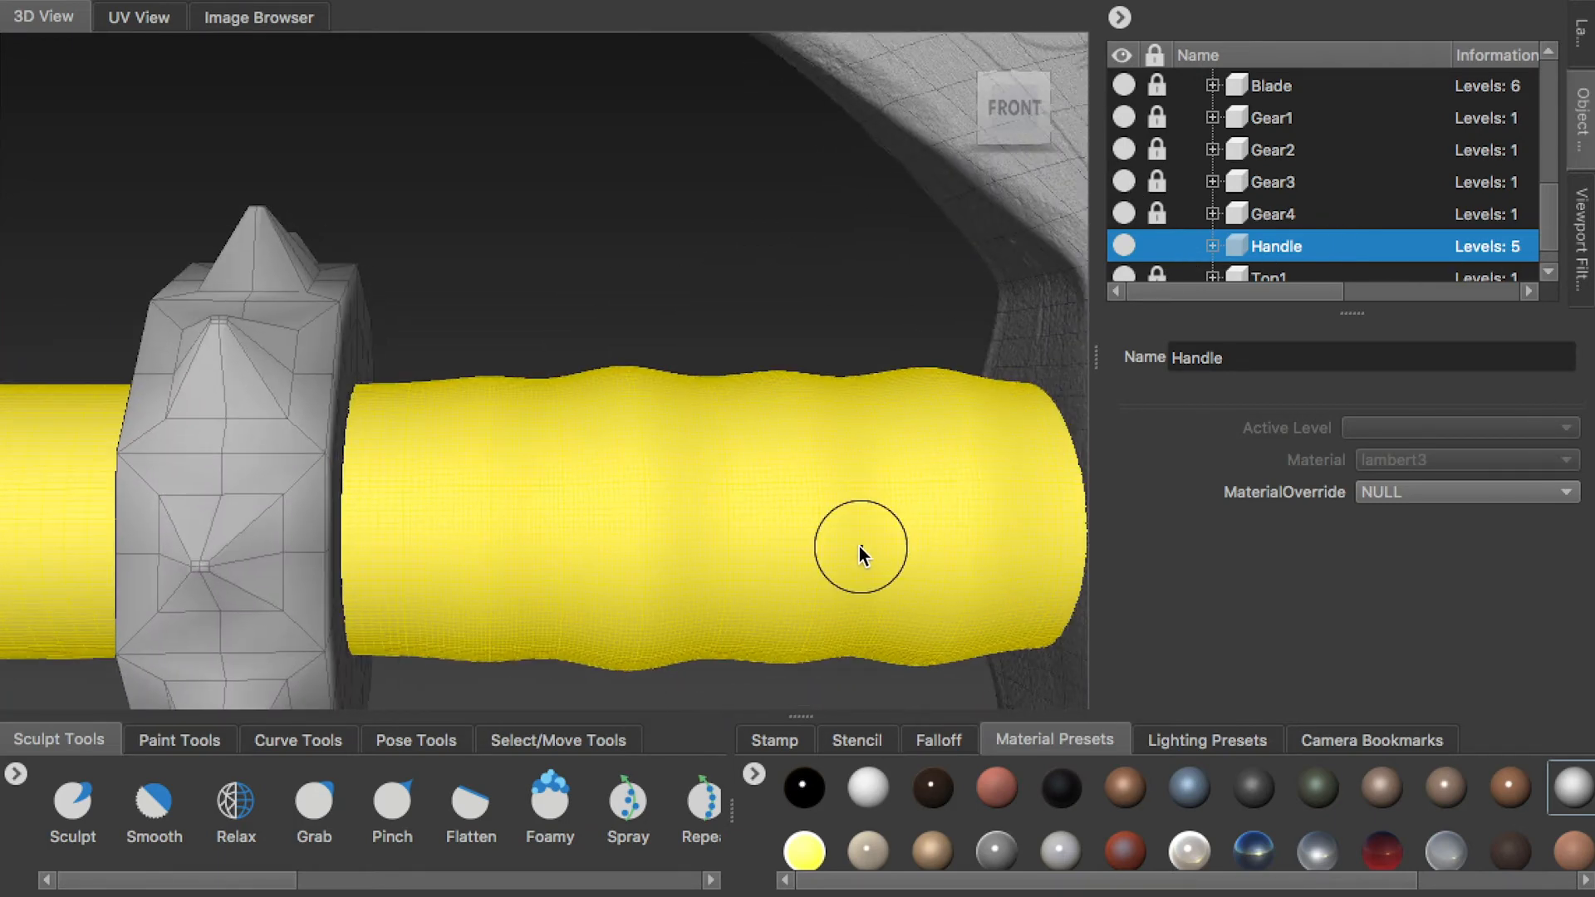
{"action": "right_click_drag", "start_coordinate": [818, 540], "coordinate": [682, 490], "text": "alt"}
{"action": "middle_click_drag", "start_coordinate": [682, 490], "coordinate": [794, 525], "text": "alt"}
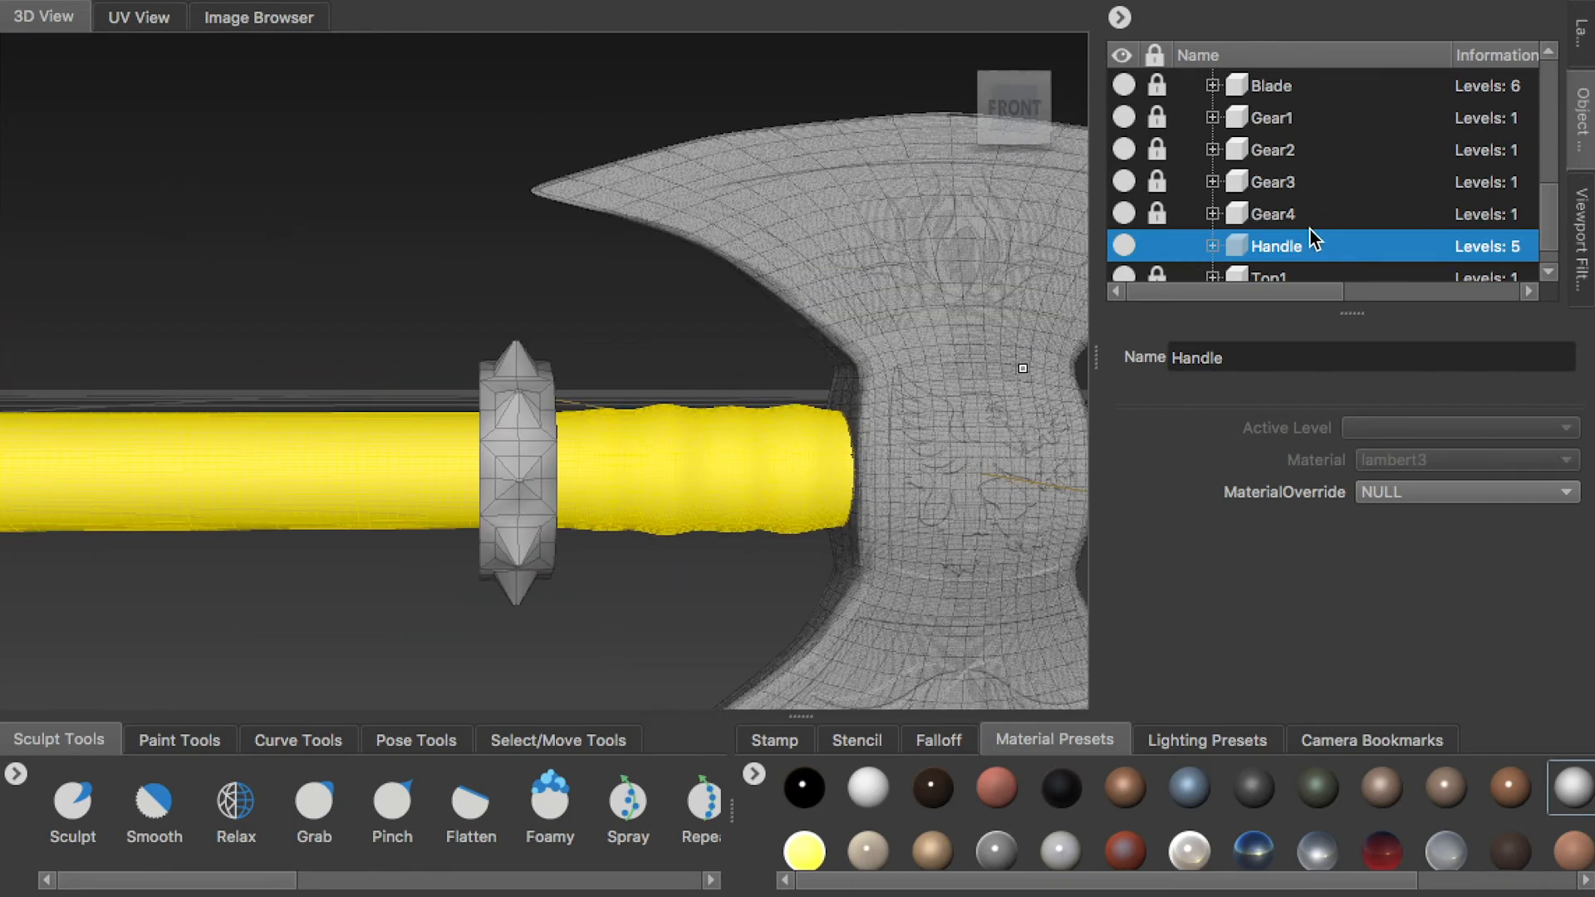
Add a new sculpt layer to the Handle
{"action": "left_click", "coordinate": [1580, 37]}
{"action": "left_click", "coordinate": [1580, 116]}
{"action": "scroll", "coordinate": [1333, 187], "scroll_direction": "up", "scroll_amount": 3}
{"action": "left_click", "coordinate": [1246, 214]}
{"action": "left_click", "coordinate": [1580, 38]}
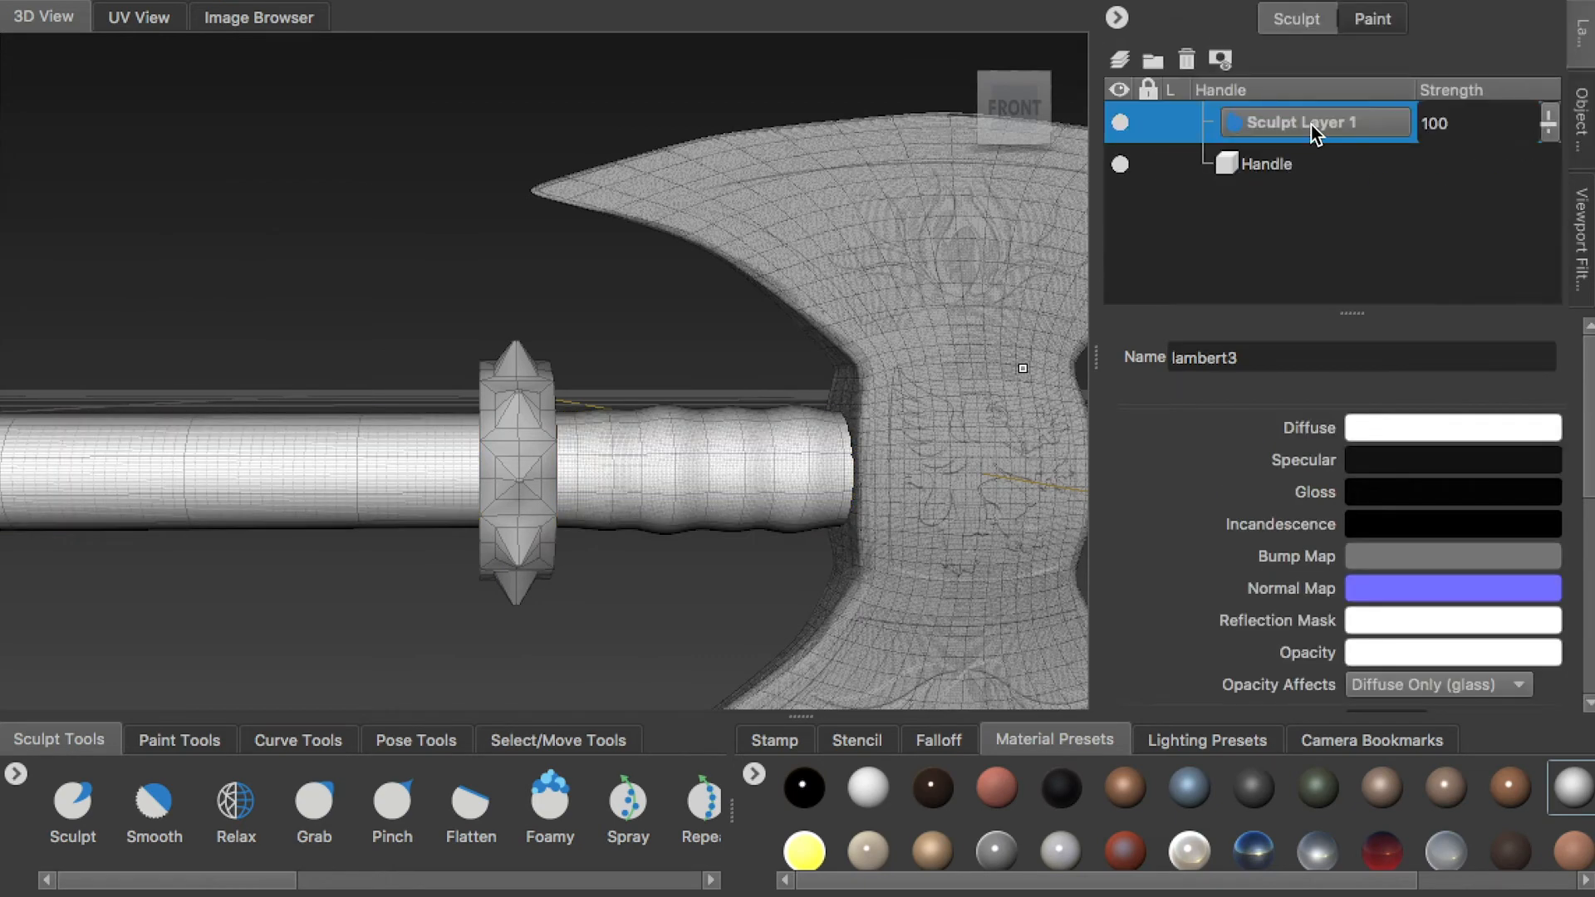
Hide the wireframe and set the Sculpt tool to strength 0.08 with Invert Function off, using the stamp image
{"action": "key", "text": "w"}
{"action": "right_click_drag", "start_coordinate": [640, 424], "coordinate": [725, 448], "text": "alt"}
{"action": "middle_click_drag", "start_coordinate": [724, 448], "coordinate": [580, 420], "text": "alt"}
{"action": "left_click_drag", "start_coordinate": [581, 420], "coordinate": [585, 429], "text": "alt"}
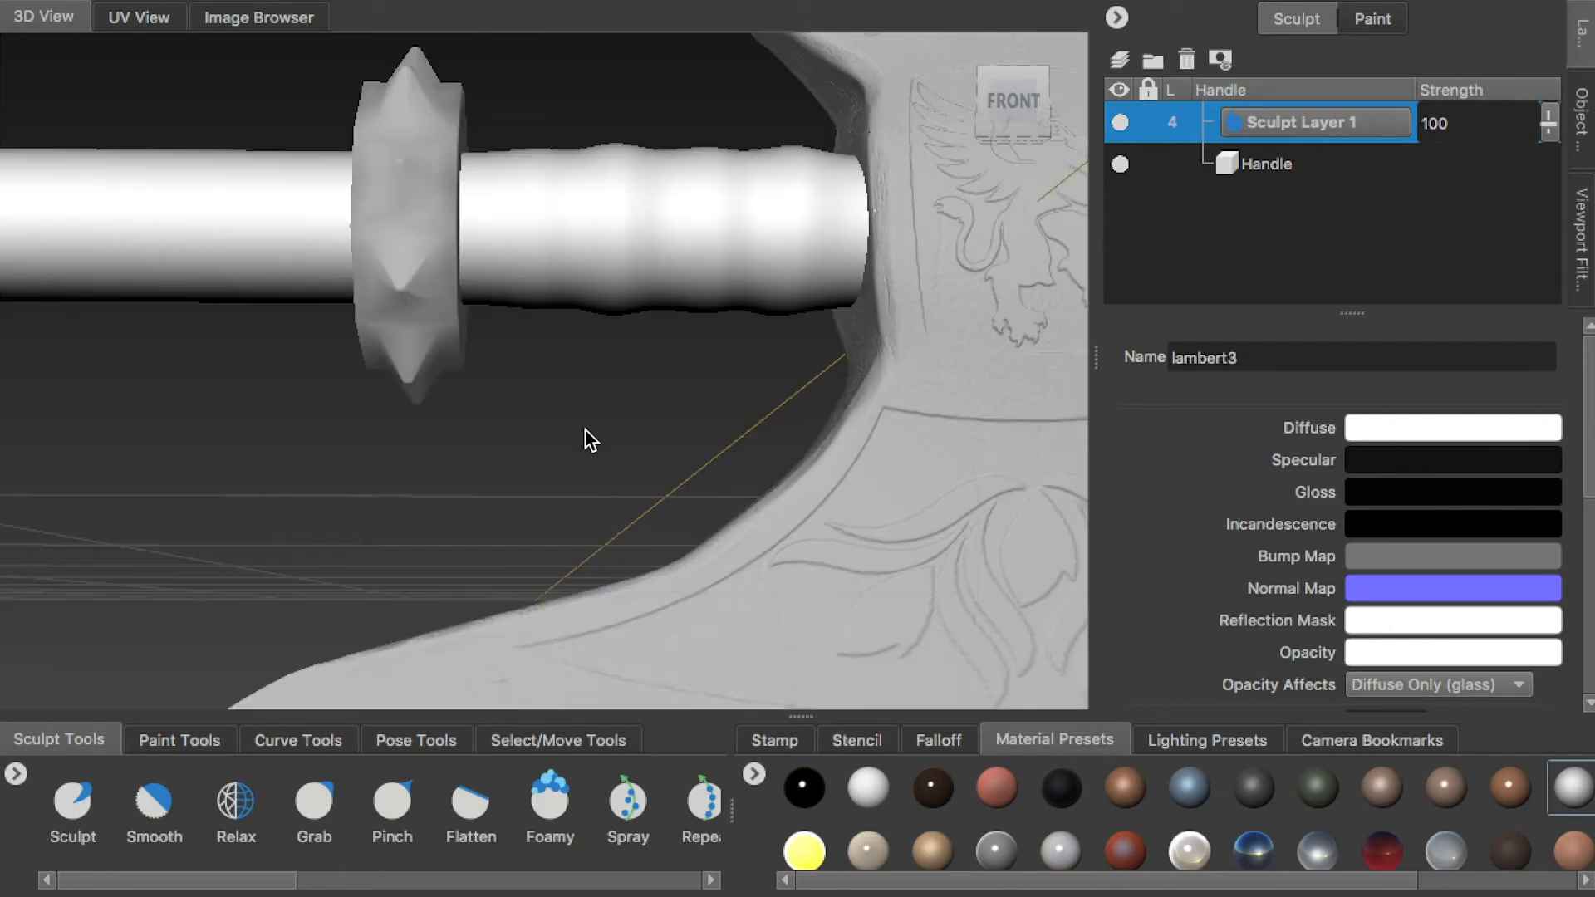
{"action": "middle_click_drag", "start_coordinate": [586, 432], "coordinate": [569, 565], "text": "alt"}
{"action": "left_click", "coordinate": [154, 802]}
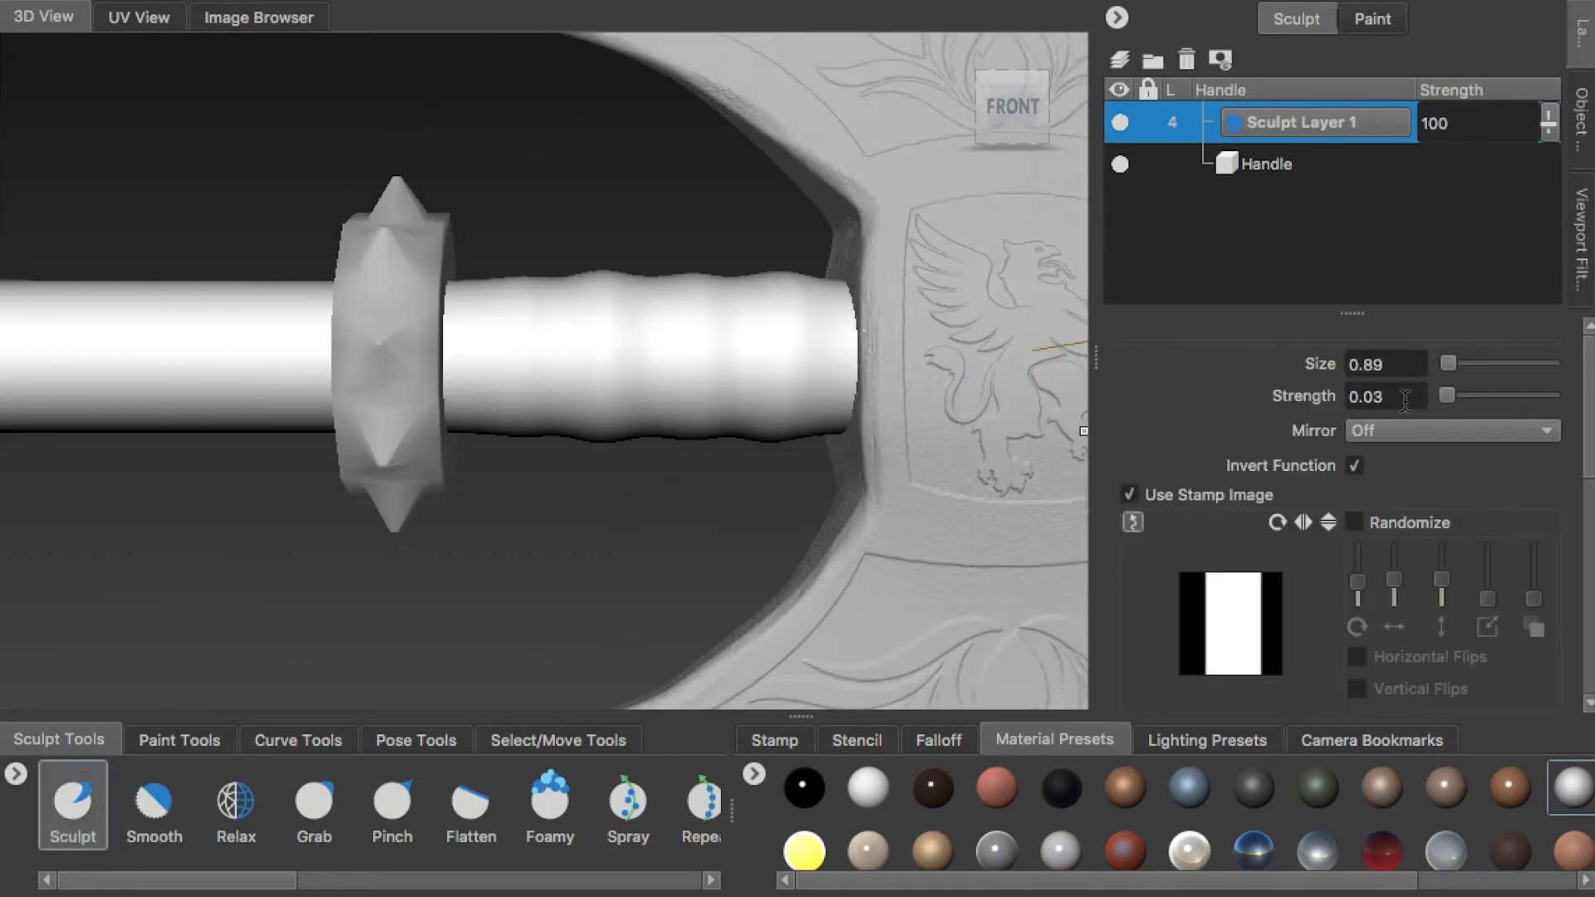
{"action": "left_click", "coordinate": [1354, 464]}
{"action": "right_click_drag", "start_coordinate": [581, 246], "coordinate": [752, 430], "text": "alt"}
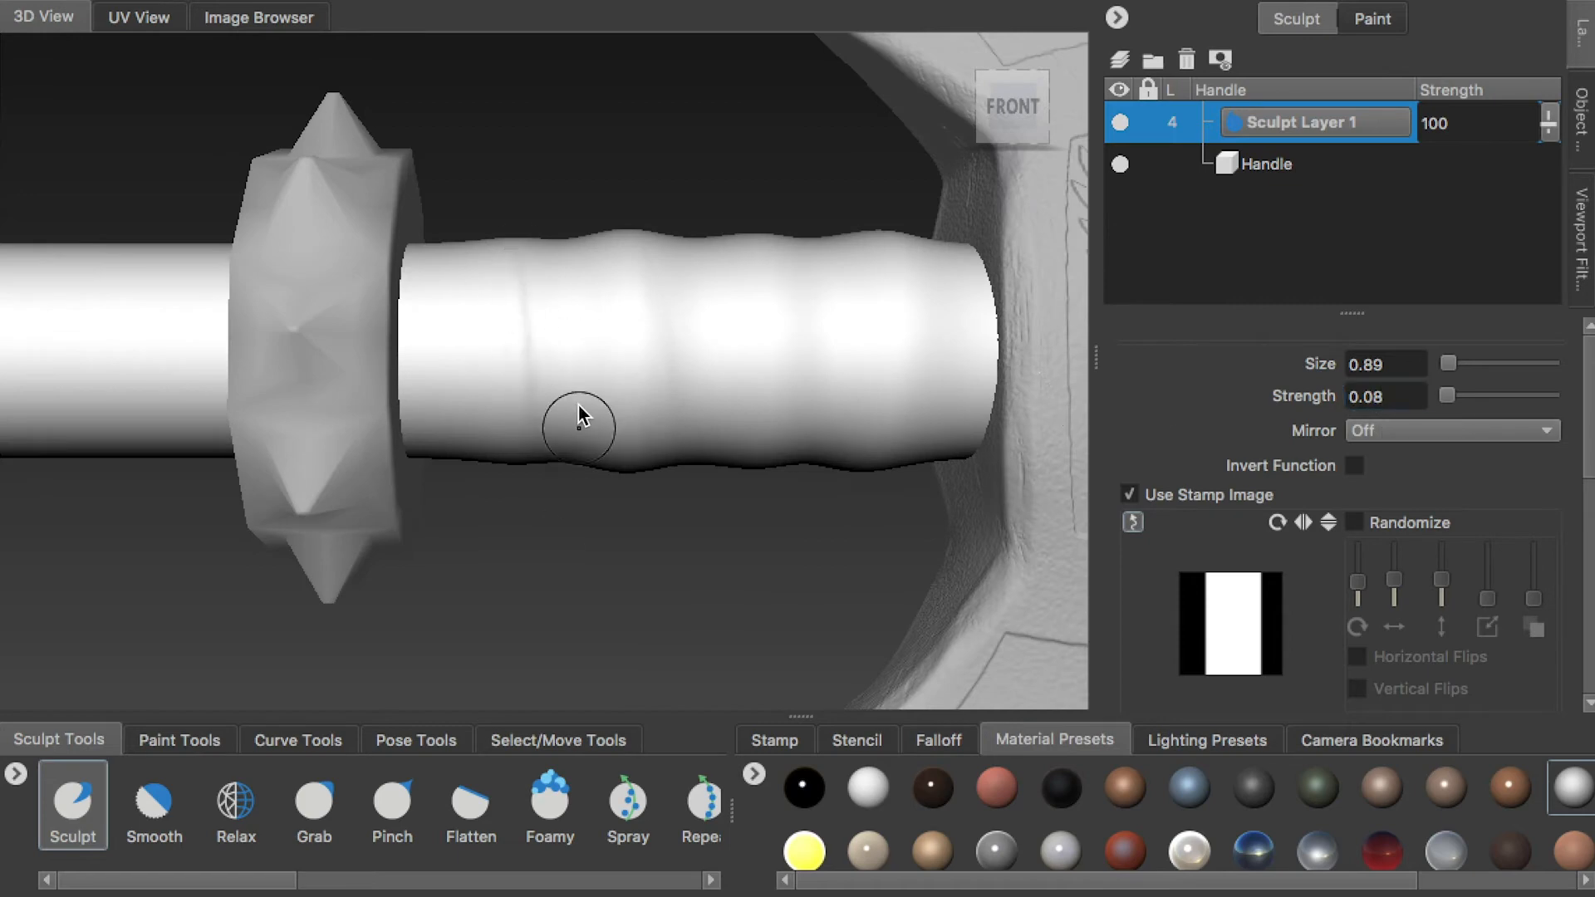
Sculpt wrapped folds around the grip section beside the blade, raising the brush to size 1.58 and strength 0.10
{"action": "right_click_drag", "start_coordinate": [585, 439], "coordinate": [580, 341], "text": "alt"}
{"action": "mouse_move", "coordinate": [581, 342]}
{"action": "left_mouse_down", "text": "alt"}
{"action": "mouse_move", "coordinate": [679, 394]}
{"action": "mouse_move", "coordinate": [918, 334]}
{"action": "mouse_move", "coordinate": [902, 257]}
{"action": "left_mouse_up", "text": "alt"}
{"action": "left_click_drag", "start_coordinate": [760, 157], "coordinate": [804, 522]}
{"action": "right_click_drag", "start_coordinate": [804, 522], "coordinate": [812, 258], "text": "alt"}
{"action": "mouse_move", "coordinate": [812, 257]}
{"action": "left_mouse_down", "text": "alt"}
{"action": "mouse_move", "coordinate": [746, 283]}
{"action": "mouse_move", "coordinate": [698, 368]}
{"action": "left_mouse_up", "text": "alt"}
{"action": "right_click_drag", "start_coordinate": [698, 368], "coordinate": [706, 253], "text": "alt"}
{"action": "left_click_drag", "start_coordinate": [707, 252], "coordinate": [706, 291], "text": "alt"}
{"action": "left_click_drag", "start_coordinate": [706, 291], "coordinate": [733, 291]}
{"action": "mouse_move", "coordinate": [732, 291]}
{"action": "left_mouse_down", "text": "alt"}
{"action": "mouse_move", "coordinate": [696, 286]}
{"action": "mouse_move", "coordinate": [848, 391]}
{"action": "left_mouse_up", "text": "alt"}
{"action": "left_click_drag", "start_coordinate": [825, 324], "coordinate": [535, 328], "text": "alt"}
{"action": "left_click_drag", "start_coordinate": [765, 391], "coordinate": [791, 493], "text": "alt"}
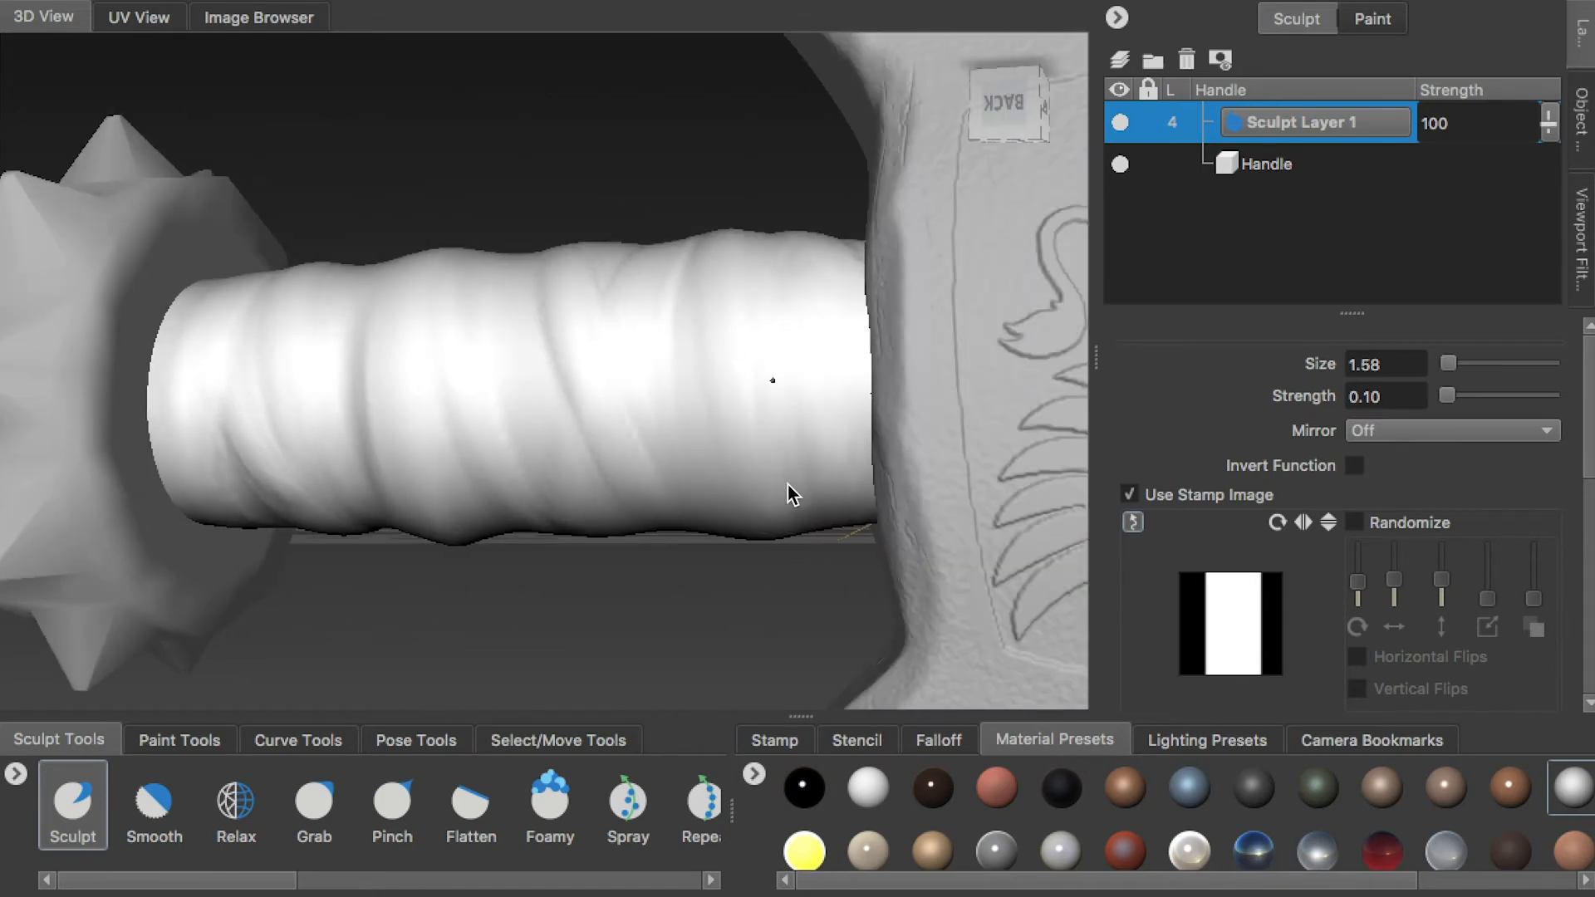
Sculpt wrapped folds along the whole curved section of the Handle with the same brush
{"action": "left_click_drag", "start_coordinate": [869, 550], "coordinate": [532, 368], "text": "alt"}
{"action": "left_click_drag", "start_coordinate": [356, 292], "coordinate": [700, 279], "text": "alt"}
{"action": "right_click_drag", "start_coordinate": [664, 313], "coordinate": [596, 276]}
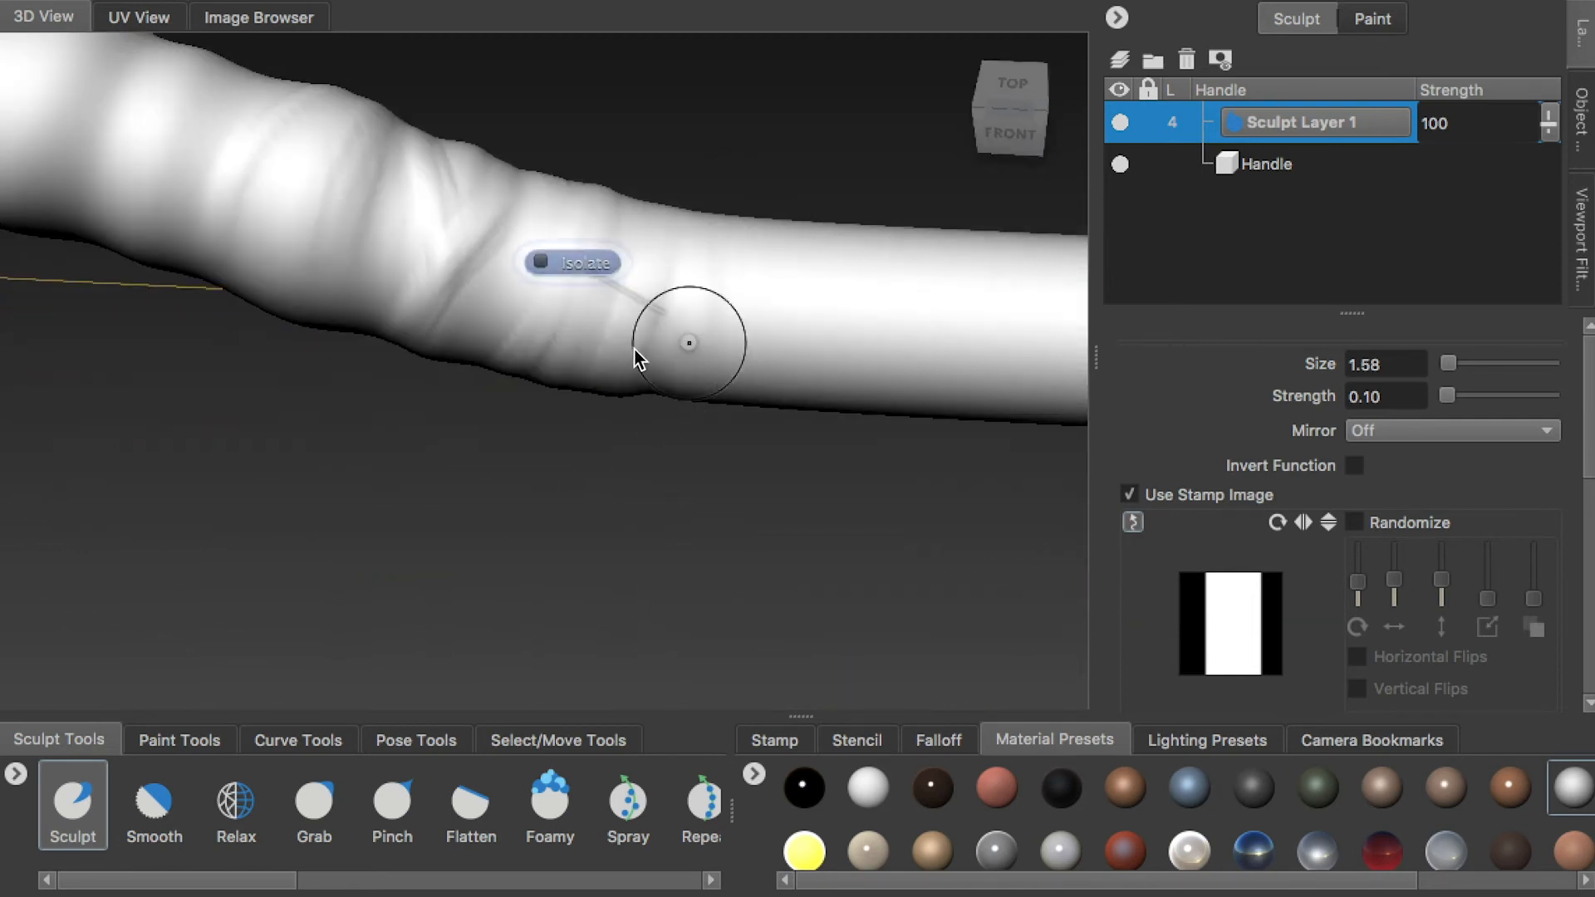
{"action": "left_click_drag", "start_coordinate": [637, 384], "coordinate": [660, 472], "text": "alt"}
{"action": "left_click_drag", "start_coordinate": [520, 333], "coordinate": [744, 177], "text": "alt"}
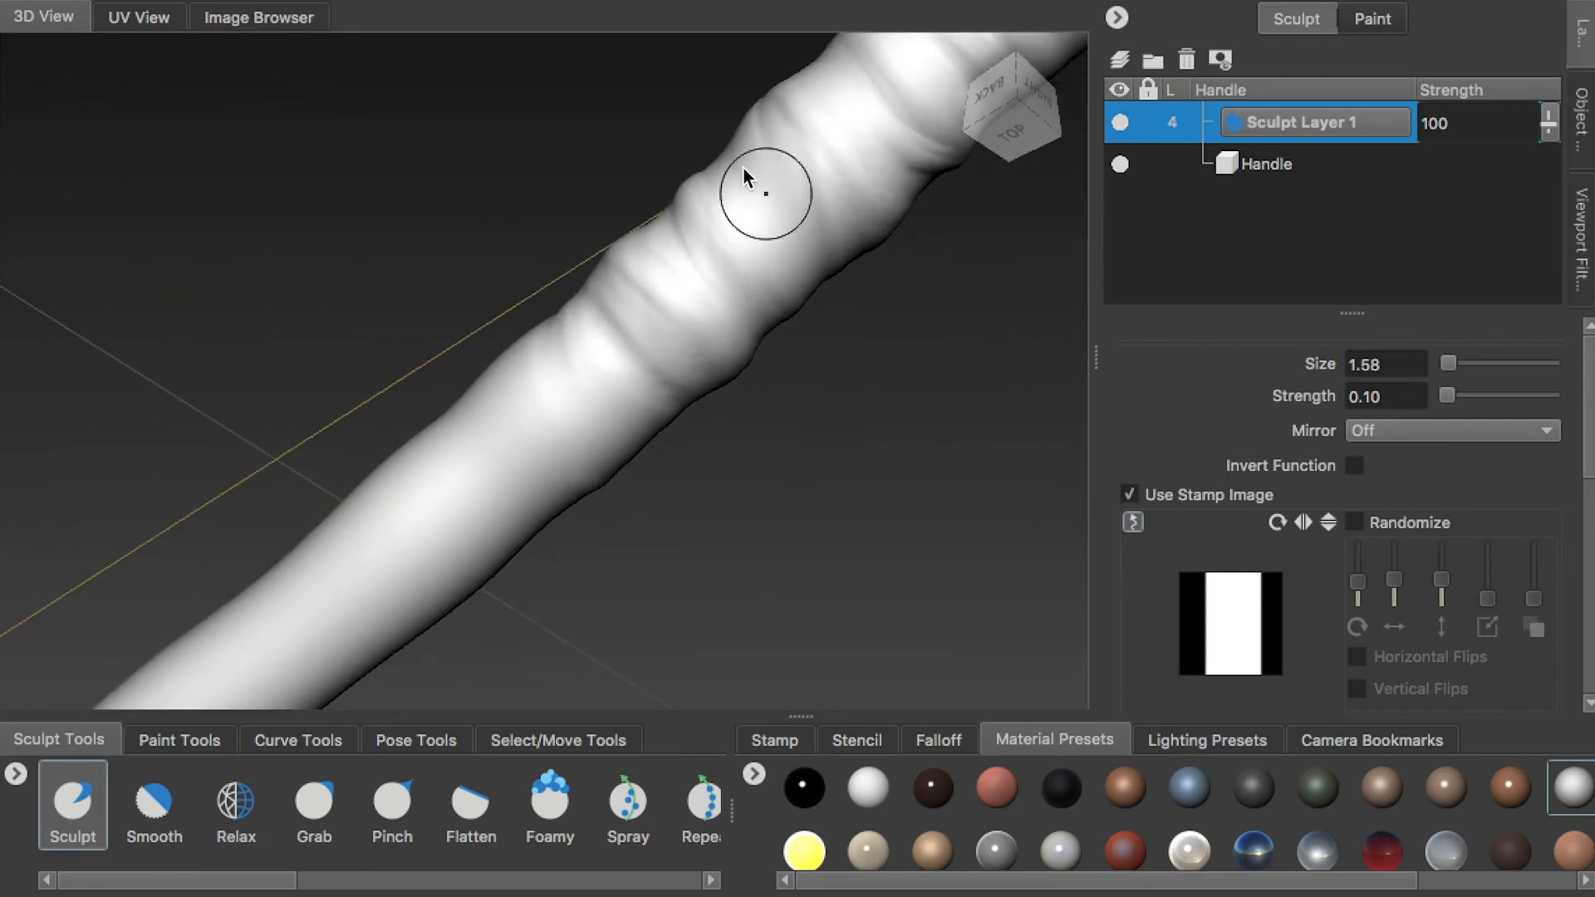
{"action": "left_click_drag", "start_coordinate": [785, 253], "coordinate": [979, 485], "text": "alt"}
{"action": "right_click_drag", "start_coordinate": [979, 484], "coordinate": [579, 195], "text": "alt"}
{"action": "left_click_drag", "start_coordinate": [633, 324], "coordinate": [1038, 250], "text": "alt"}
Lock the Handle, unlock Top1, and subdivide Top1 up to level 4
{"action": "left_click", "coordinate": [1581, 116]}
{"action": "left_click_drag", "start_coordinate": [583, 383], "coordinate": [1011, 380], "text": "alt"}
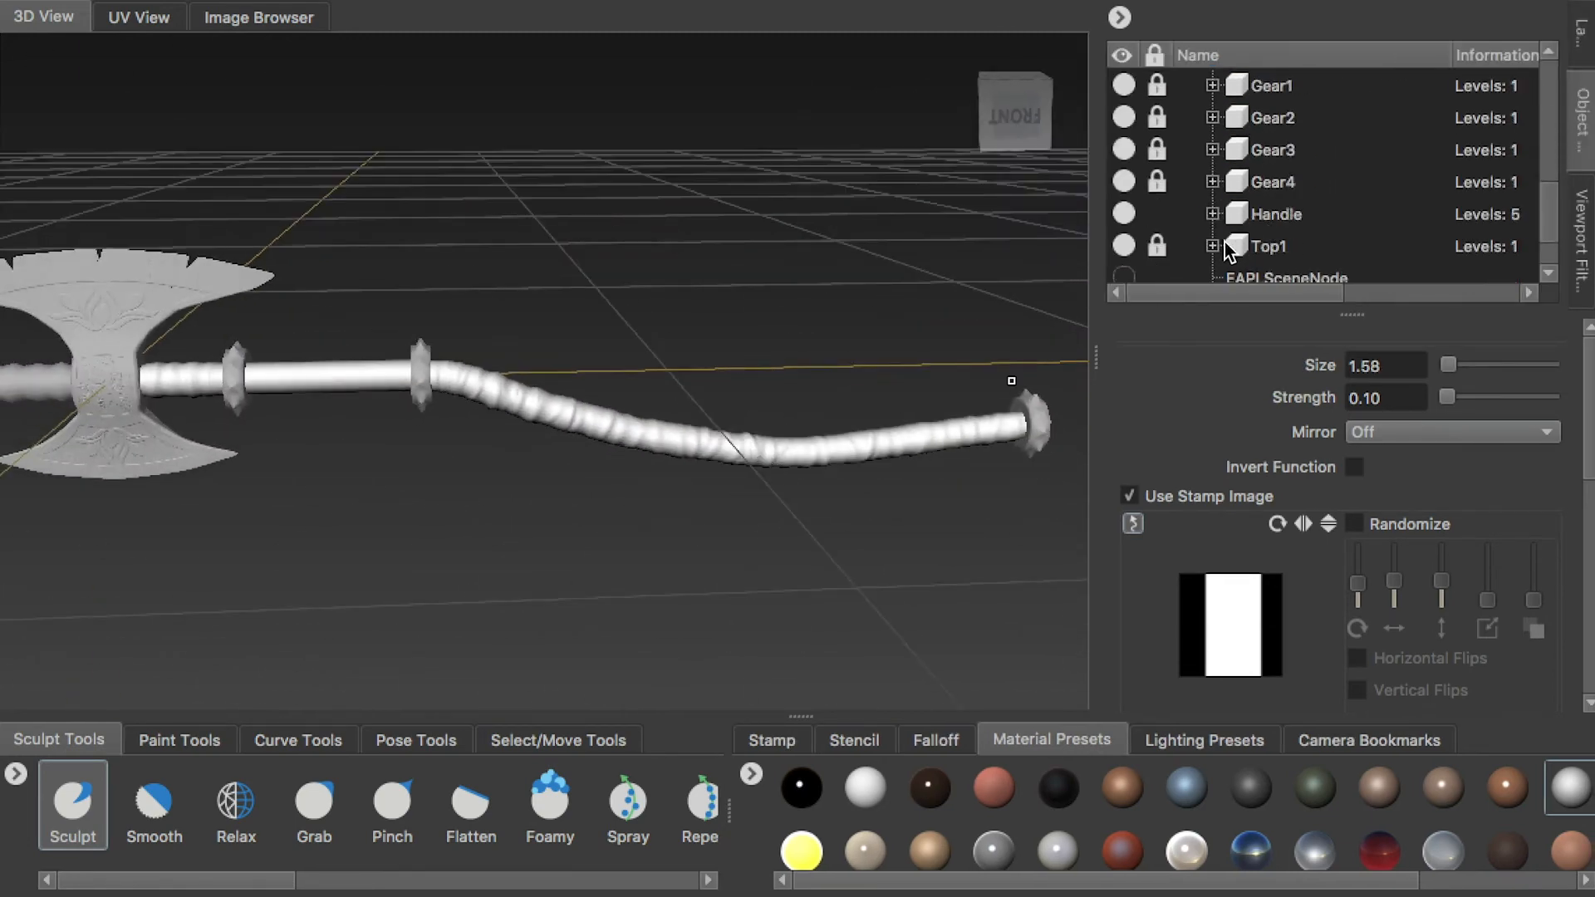
{"action": "left_click", "coordinate": [1198, 233]}
{"action": "key", "text": "f"}
{"action": "scroll", "coordinate": [92, 346], "scroll_direction": "down", "scroll_amount": 8}
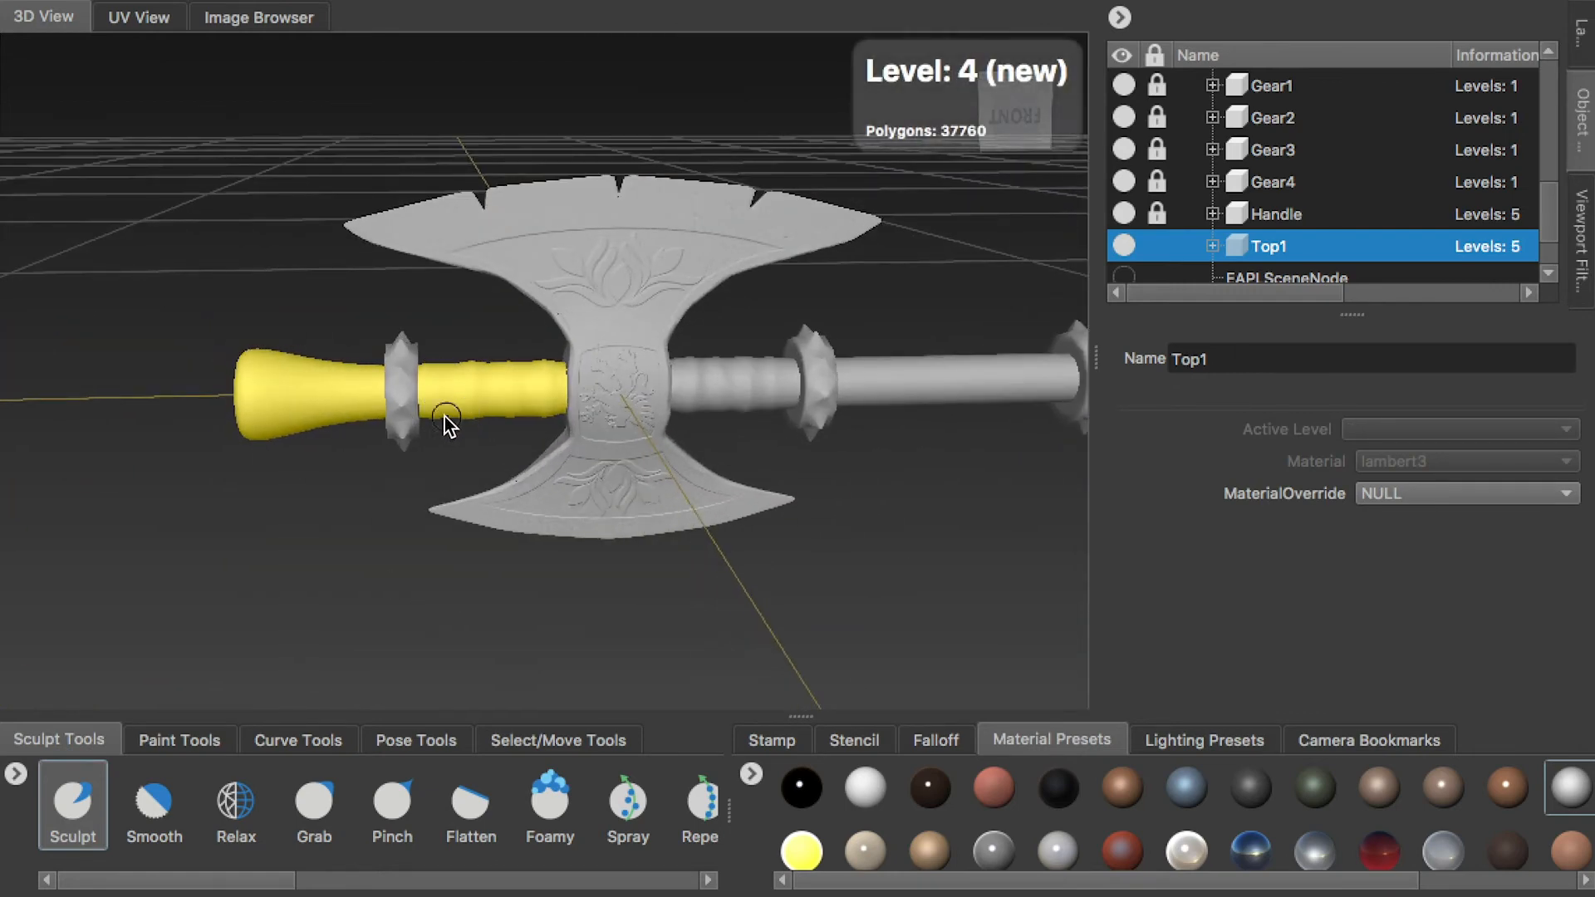
Add a new sculpt layer to Top1
{"action": "scroll", "coordinate": [1500, 257], "scroll_direction": "up", "scroll_amount": 3}
{"action": "left_click", "coordinate": [1308, 215]}
{"action": "left_click", "coordinate": [1581, 33]}
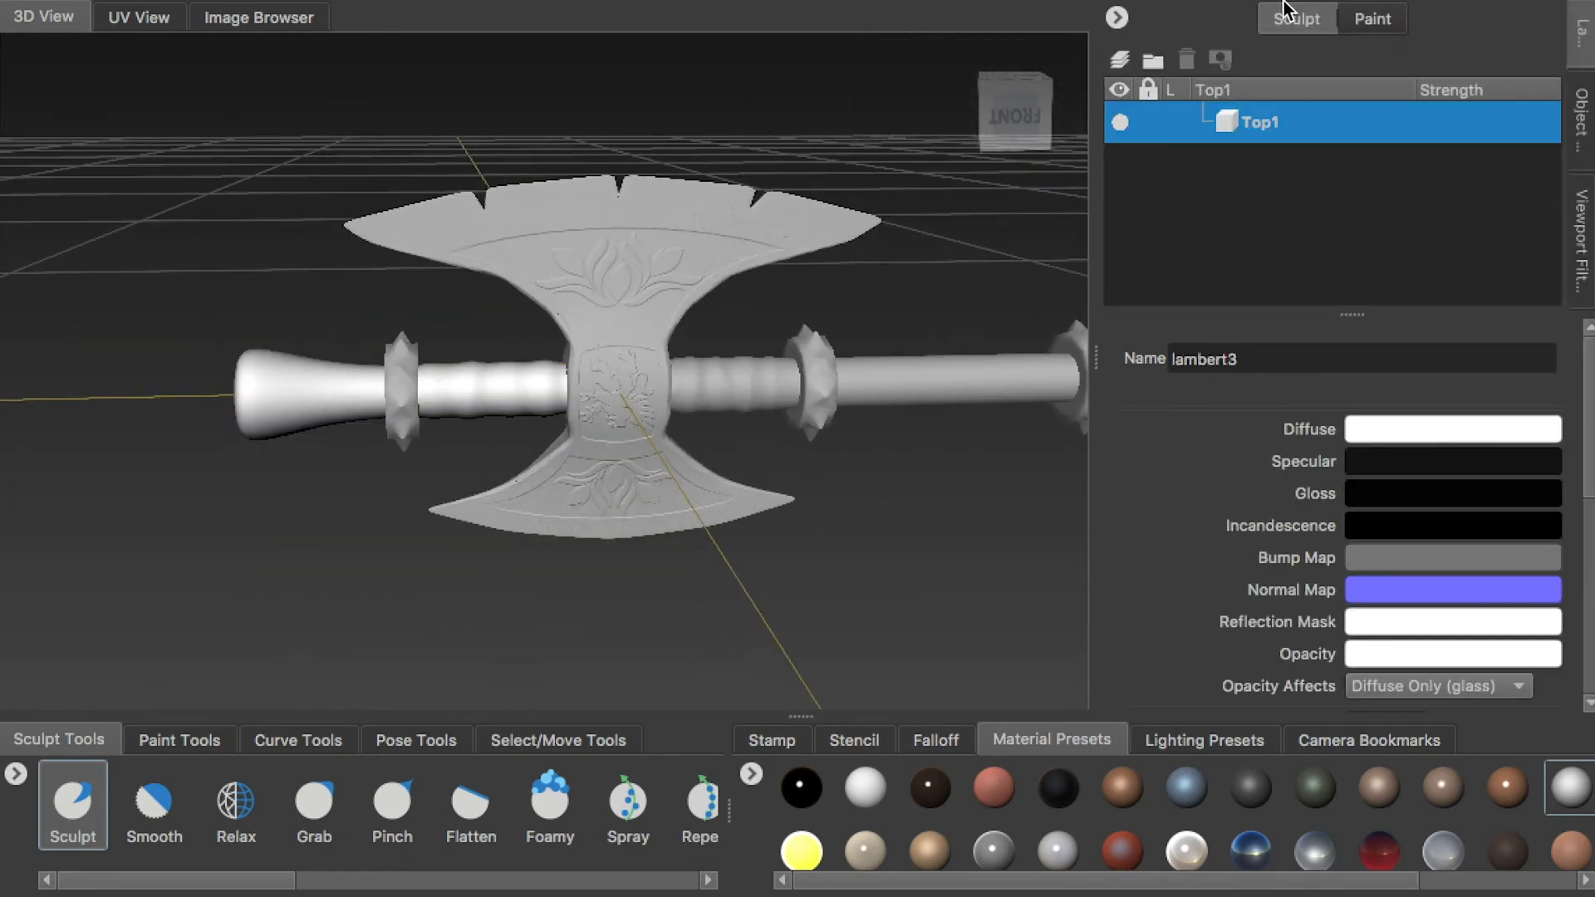
{"action": "scroll", "coordinate": [499, 378], "scroll_direction": "up", "scroll_amount": 5}
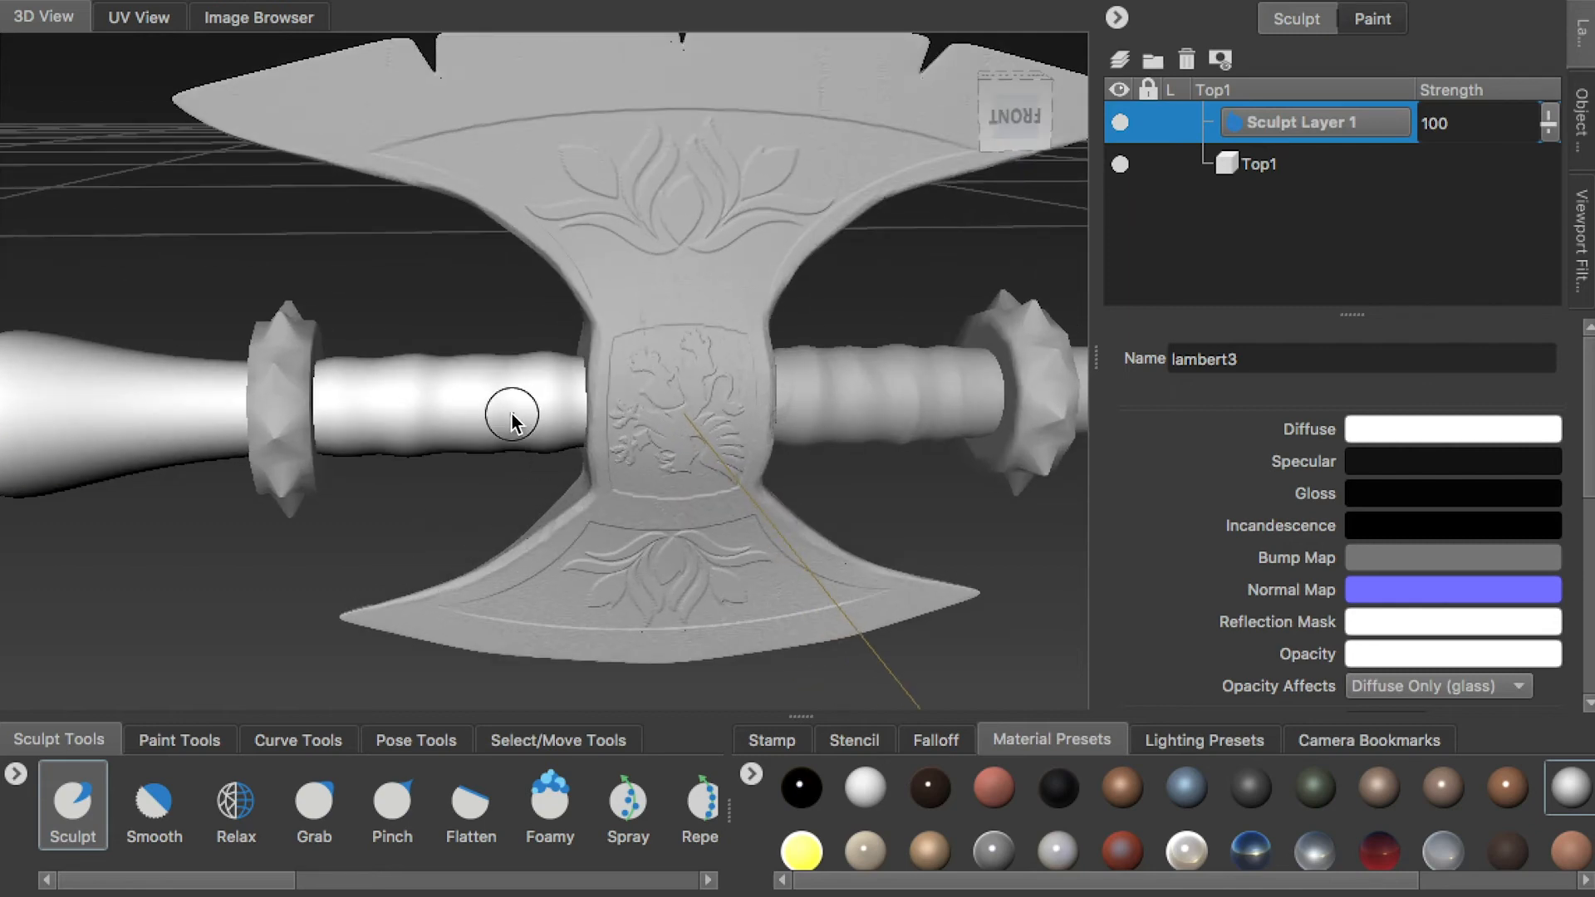
Sculpt wrapped folds around the Top1 grip section between the spiked ring and the blade
{"action": "scroll", "coordinate": [482, 357], "scroll_direction": "up", "scroll_amount": 3}
{"action": "scroll", "coordinate": [566, 416], "scroll_direction": "up", "scroll_amount": 4}
{"action": "left_click_drag", "start_coordinate": [615, 423], "coordinate": [453, 448], "text": "alt"}
{"action": "key", "text": "w"}
{"action": "key", "text": "w"}
{"action": "left_click_drag", "start_coordinate": [346, 385], "coordinate": [422, 507], "text": "alt"}
{"action": "mouse_move", "coordinate": [469, 350]}
{"action": "left_mouse_down", "text": "alt"}
{"action": "mouse_move", "coordinate": [420, 391]}
{"action": "mouse_move", "coordinate": [454, 291]}
{"action": "mouse_move", "coordinate": [634, 319]}
{"action": "left_mouse_up", "text": "alt"}
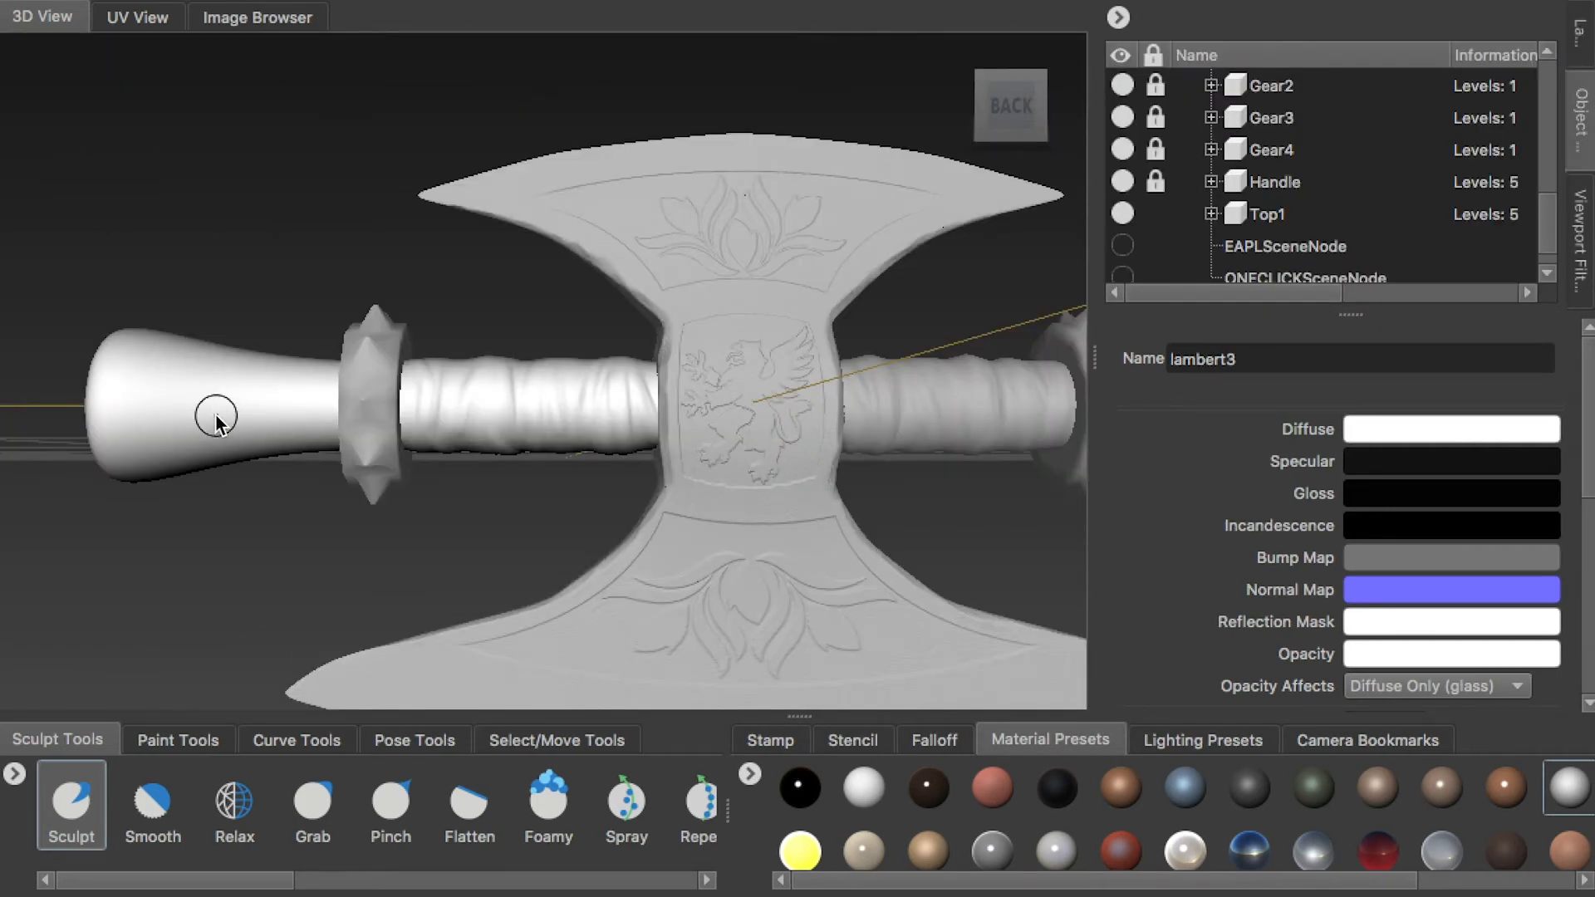
Load the vertical streaks stamp into the Sculpt tool at size 1.28 and strength 0.10 for wood grain
{"action": "left_click", "coordinate": [70, 802]}
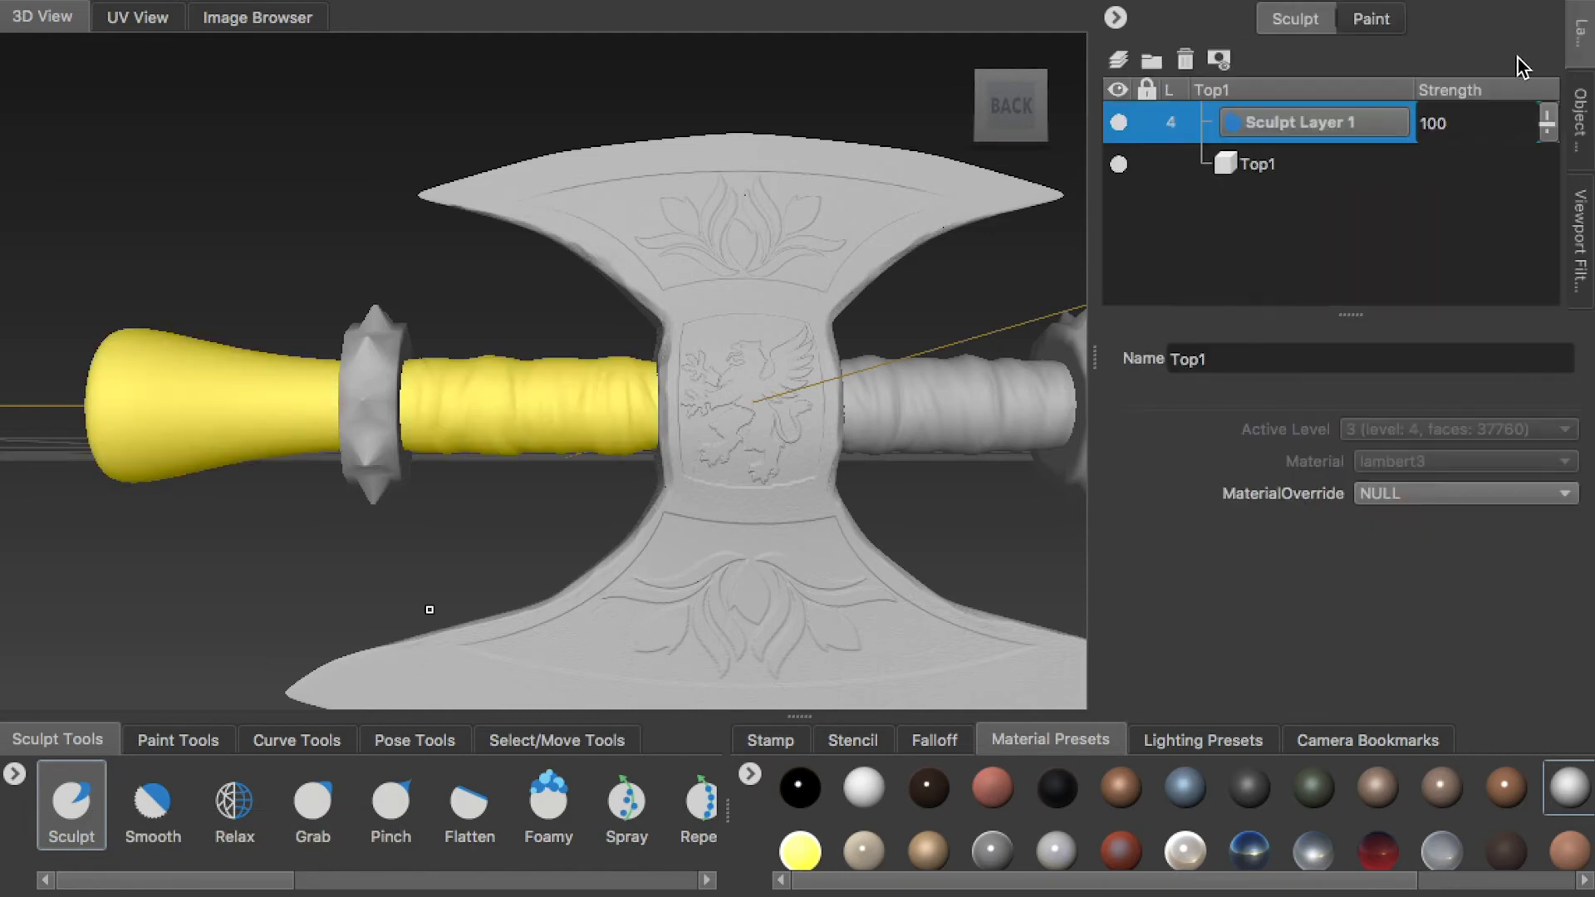
{"action": "left_click", "coordinate": [1581, 121]}
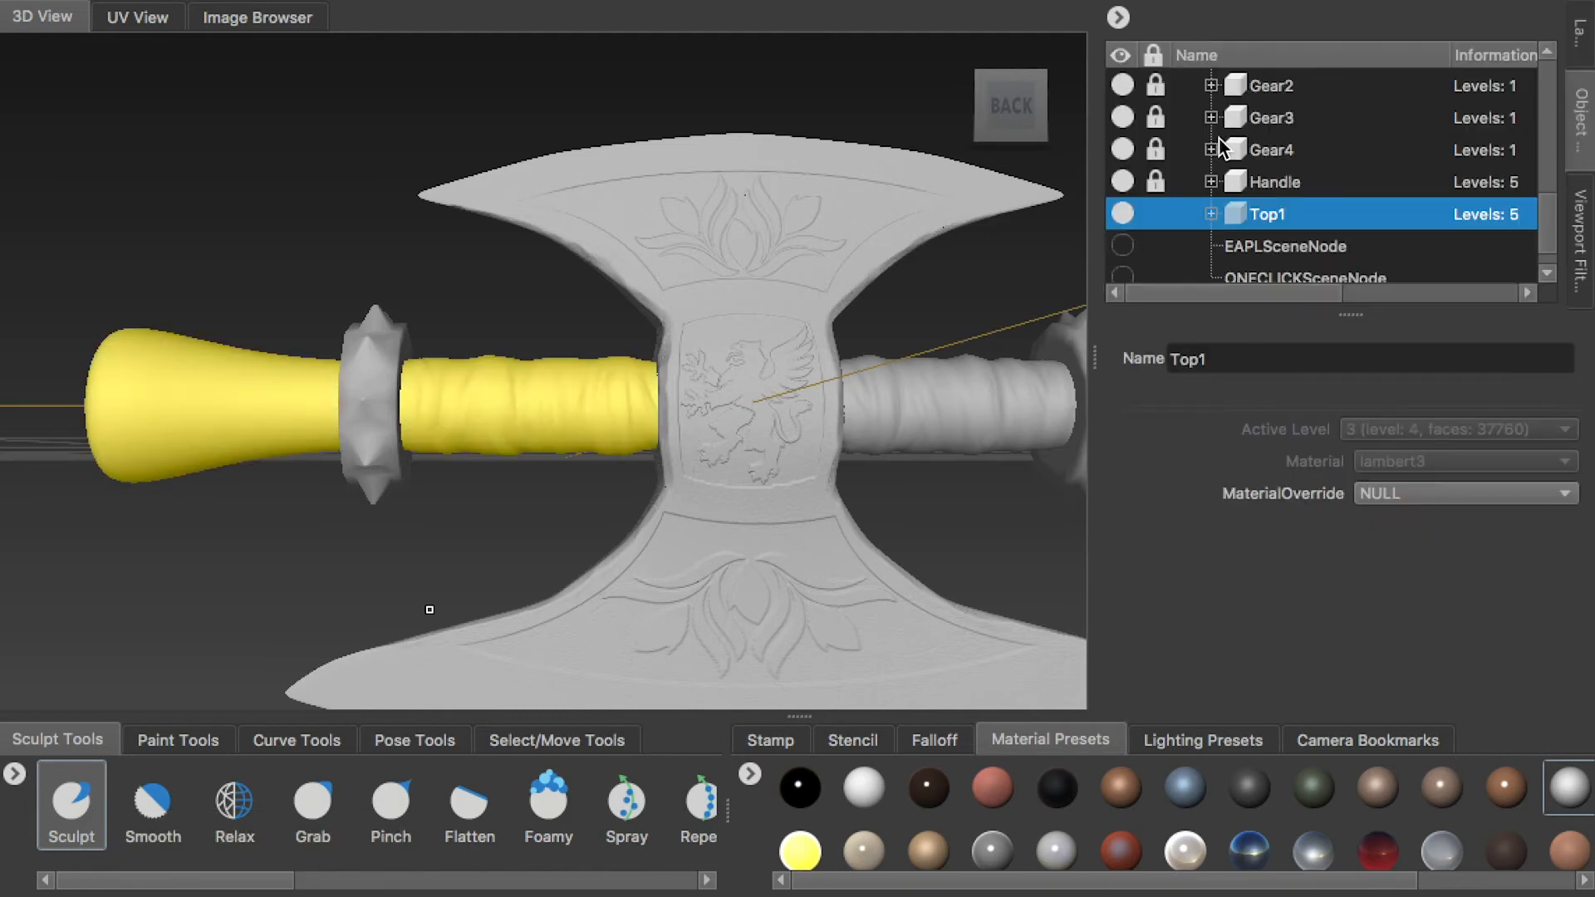
{"action": "left_click", "coordinate": [1282, 182]}
{"action": "left_click", "coordinate": [83, 797]}
{"action": "left_click", "coordinate": [770, 740]}
{"action": "mouse_move", "coordinate": [1041, 878]}
{"action": "left_mouse_down"}
{"action": "mouse_move", "coordinate": [1321, 880]}
{"action": "mouse_move", "coordinate": [1039, 881]}
{"action": "left_mouse_up"}
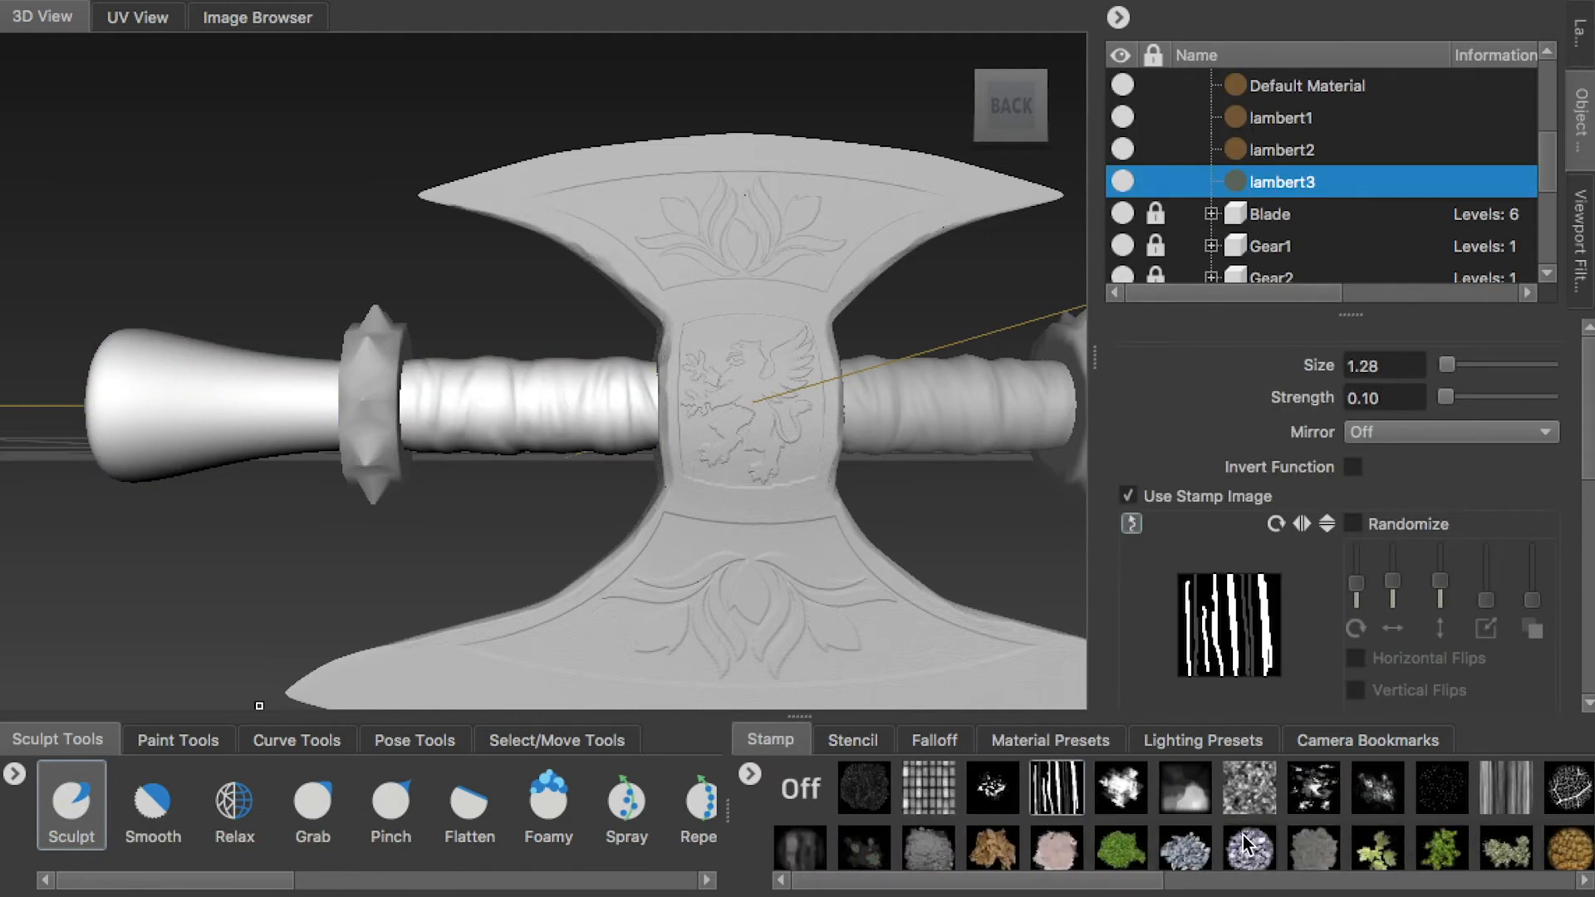
Sculpt wood grain streaks along the flared end of Top1 with the streaks stamp and Invert Function on
{"action": "right_click_drag", "start_coordinate": [377, 337], "coordinate": [371, 375], "text": "alt"}
{"action": "left_click_drag", "start_coordinate": [370, 376], "coordinate": [365, 430], "text": "alt"}
{"action": "right_click_drag", "start_coordinate": [365, 430], "coordinate": [372, 429], "text": "alt"}
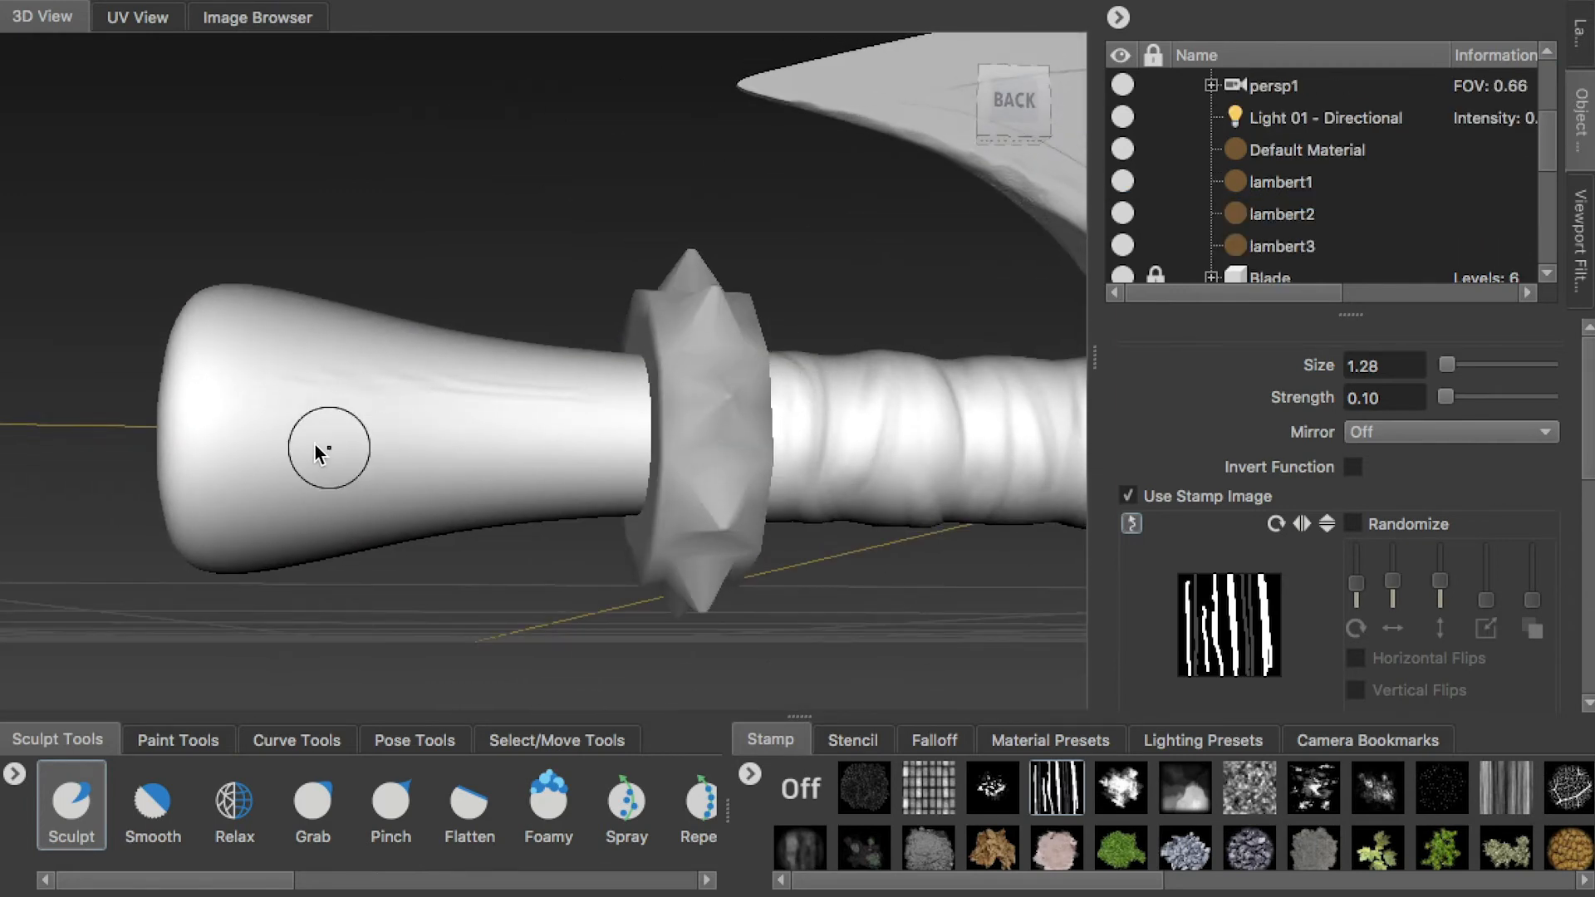
{"action": "left_click_drag", "start_coordinate": [369, 419], "coordinate": [535, 353], "text": "alt"}
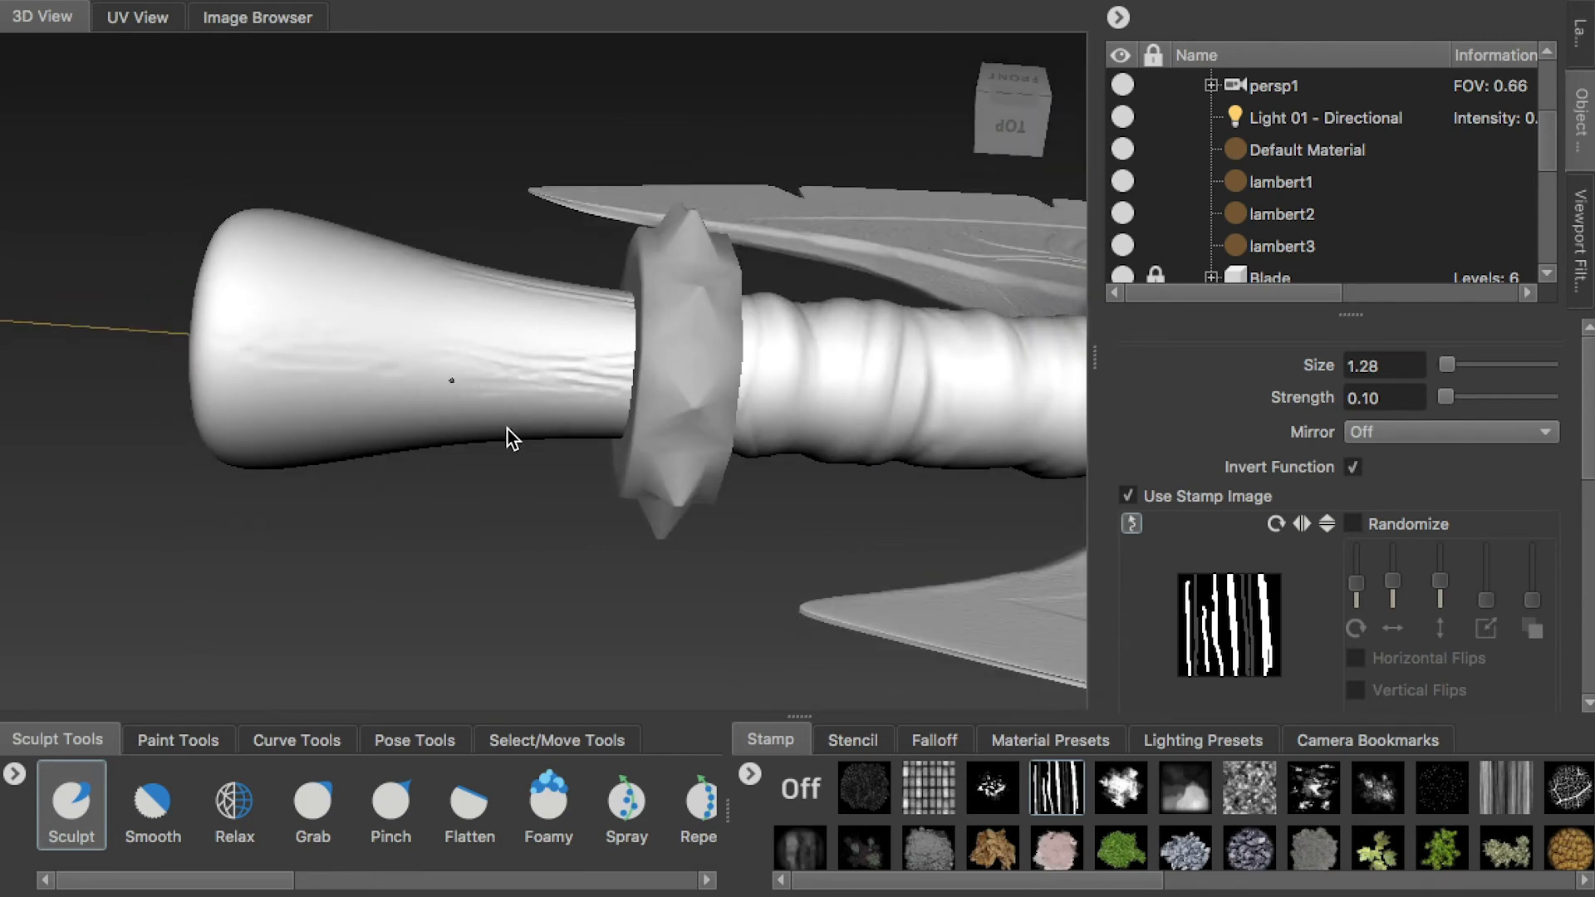
{"action": "left_click_drag", "start_coordinate": [506, 428], "coordinate": [476, 417], "text": "alt"}
{"action": "left_click_drag", "start_coordinate": [621, 370], "coordinate": [481, 360], "text": "alt"}
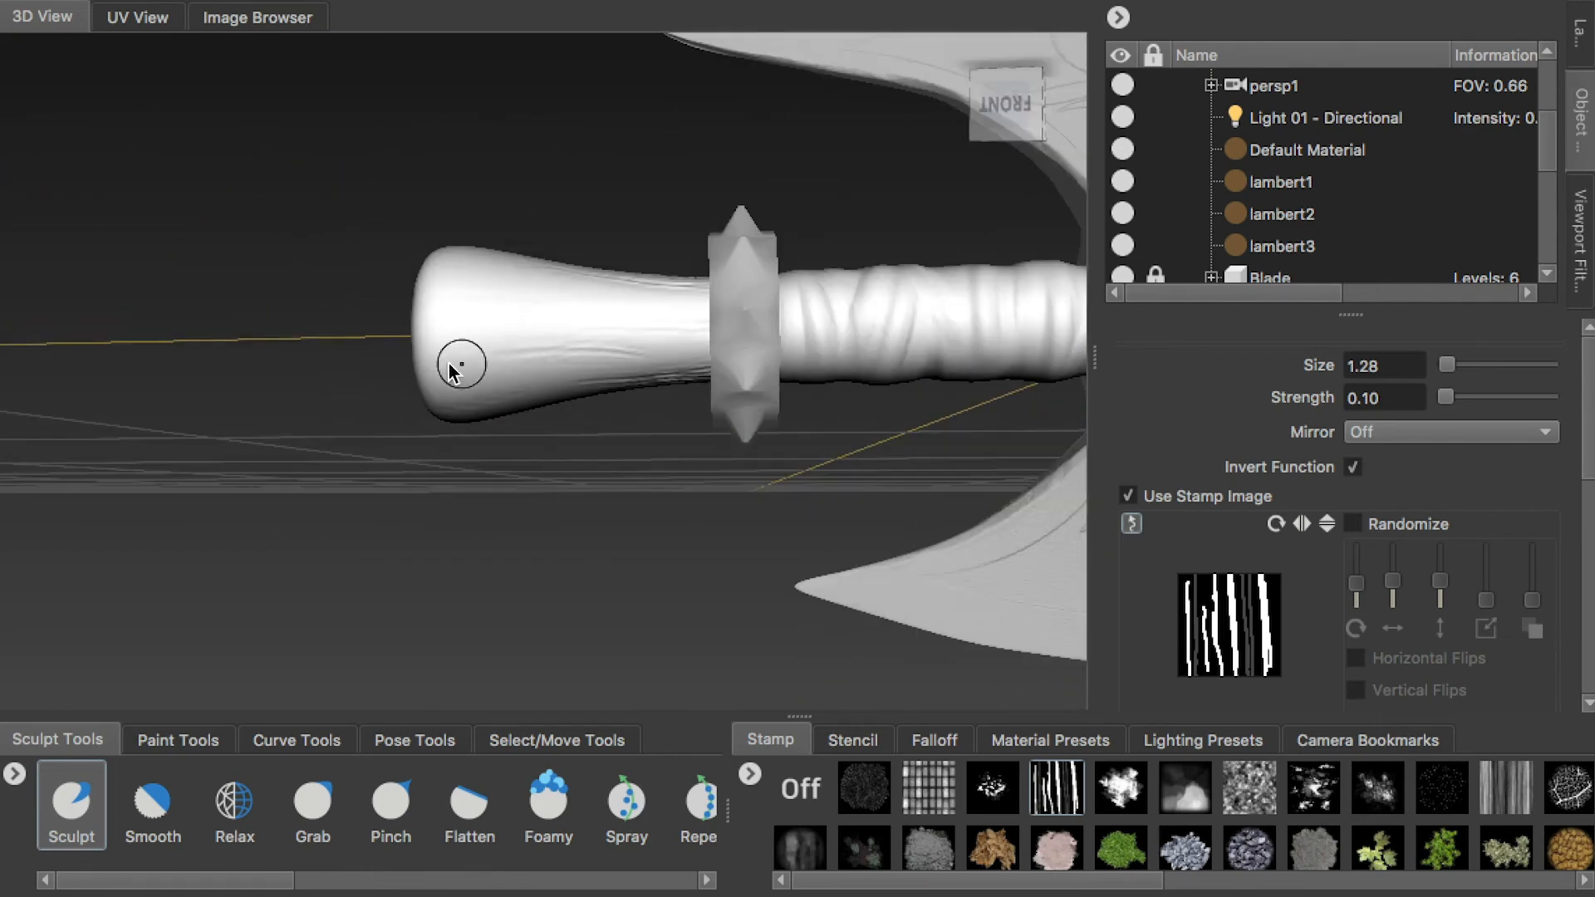
{"action": "left_click_drag", "start_coordinate": [666, 348], "coordinate": [525, 395], "text": "alt"}
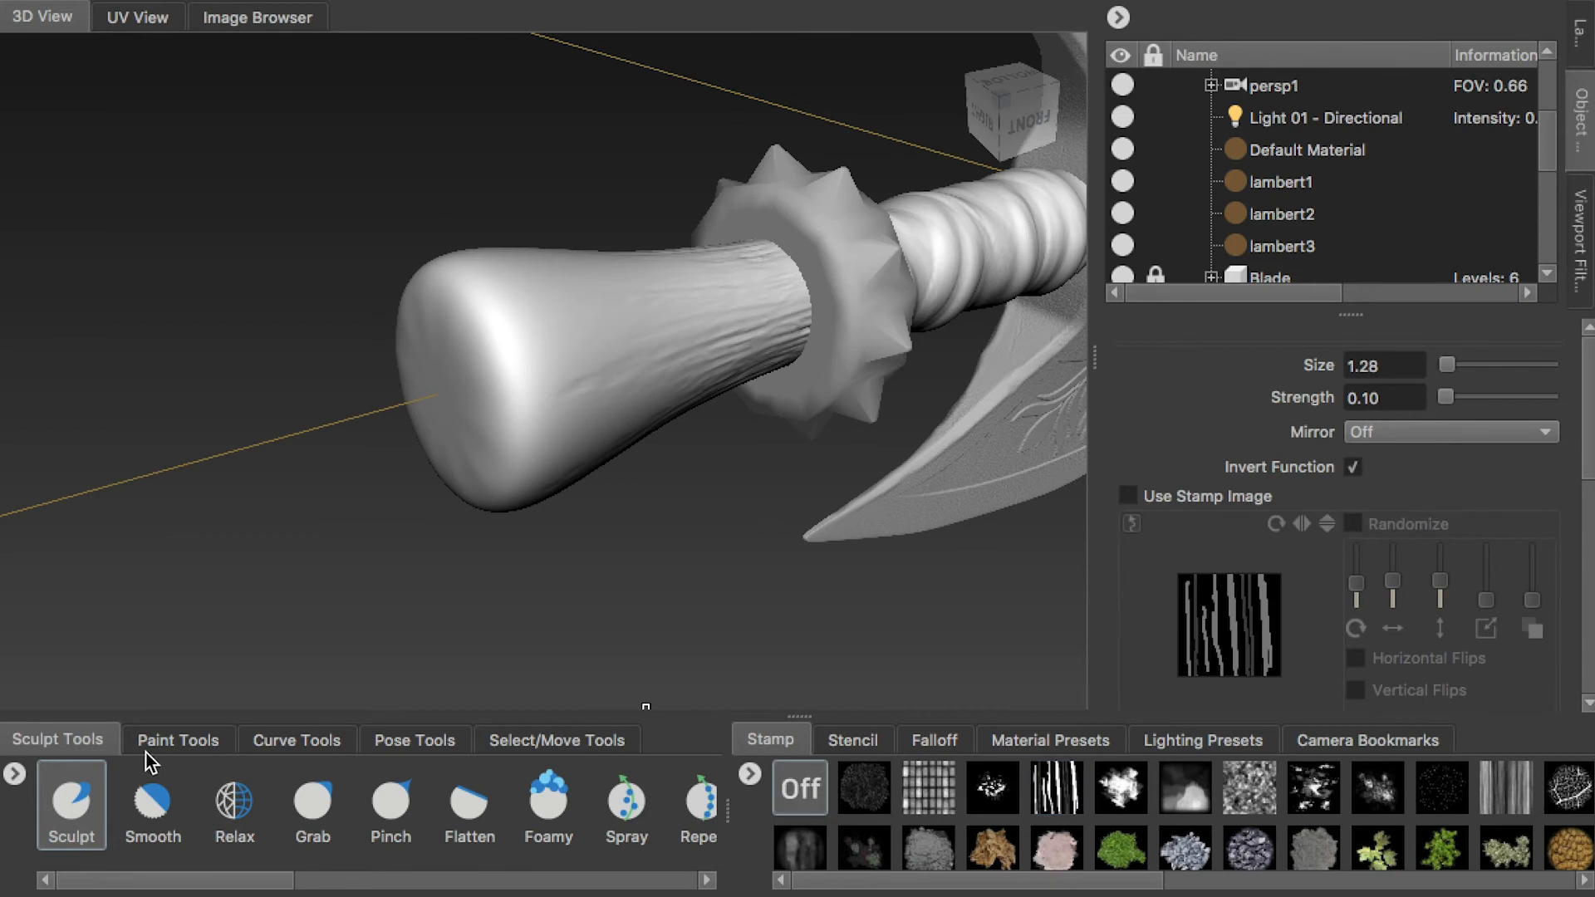
Carve cracks into the rounded end face of Top1 with the Knife tool at strength 0.20
{"action": "left_click_drag", "start_coordinate": [225, 892], "coordinate": [391, 884]}
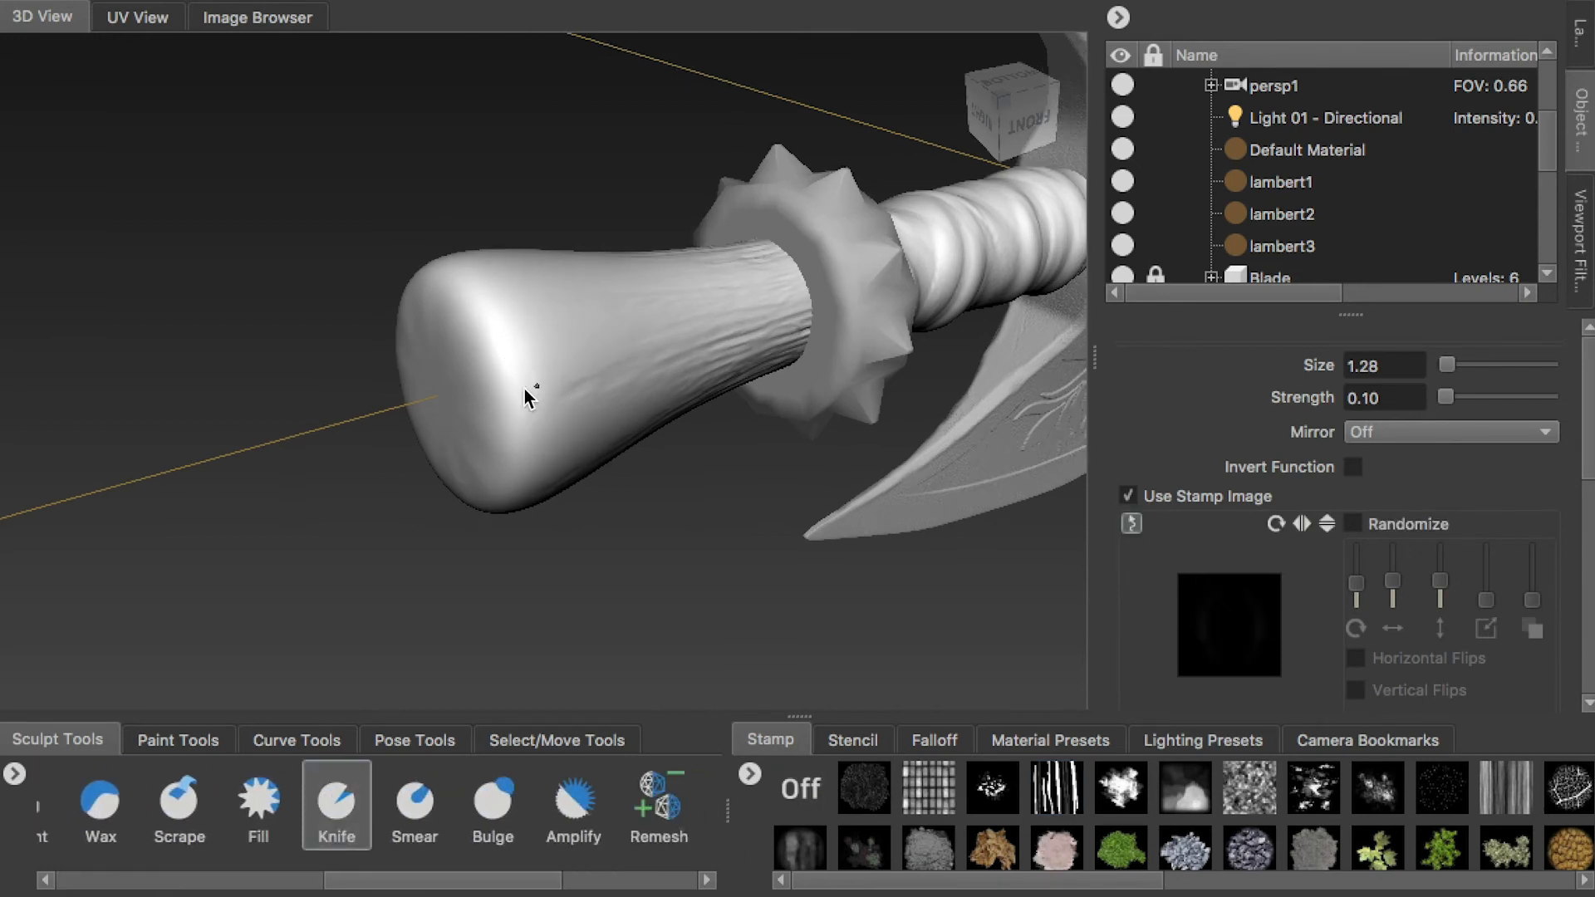
{"action": "left_click_drag", "start_coordinate": [541, 379], "coordinate": [588, 543], "text": "alt"}
{"action": "right_click_drag", "start_coordinate": [449, 382], "coordinate": [625, 455], "text": "alt"}
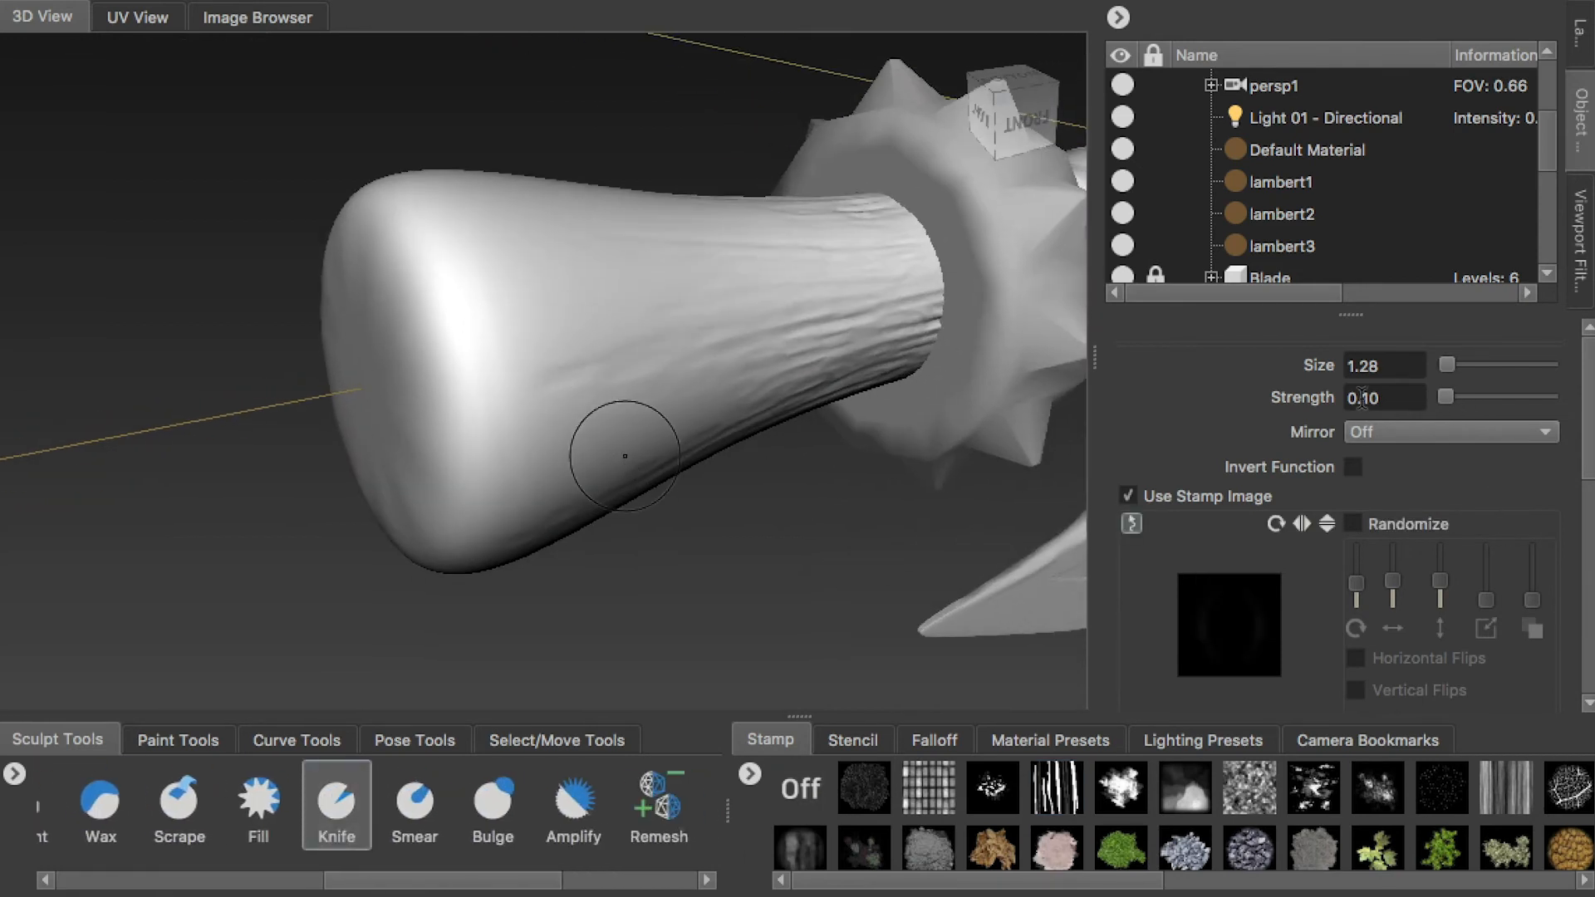
{"action": "left_click_drag", "start_coordinate": [521, 449], "coordinate": [605, 320], "text": "alt"}
{"action": "right_click_drag", "start_coordinate": [588, 380], "coordinate": [633, 404], "text": "alt"}
{"action": "left_click_drag", "start_coordinate": [512, 291], "coordinate": [570, 439]}
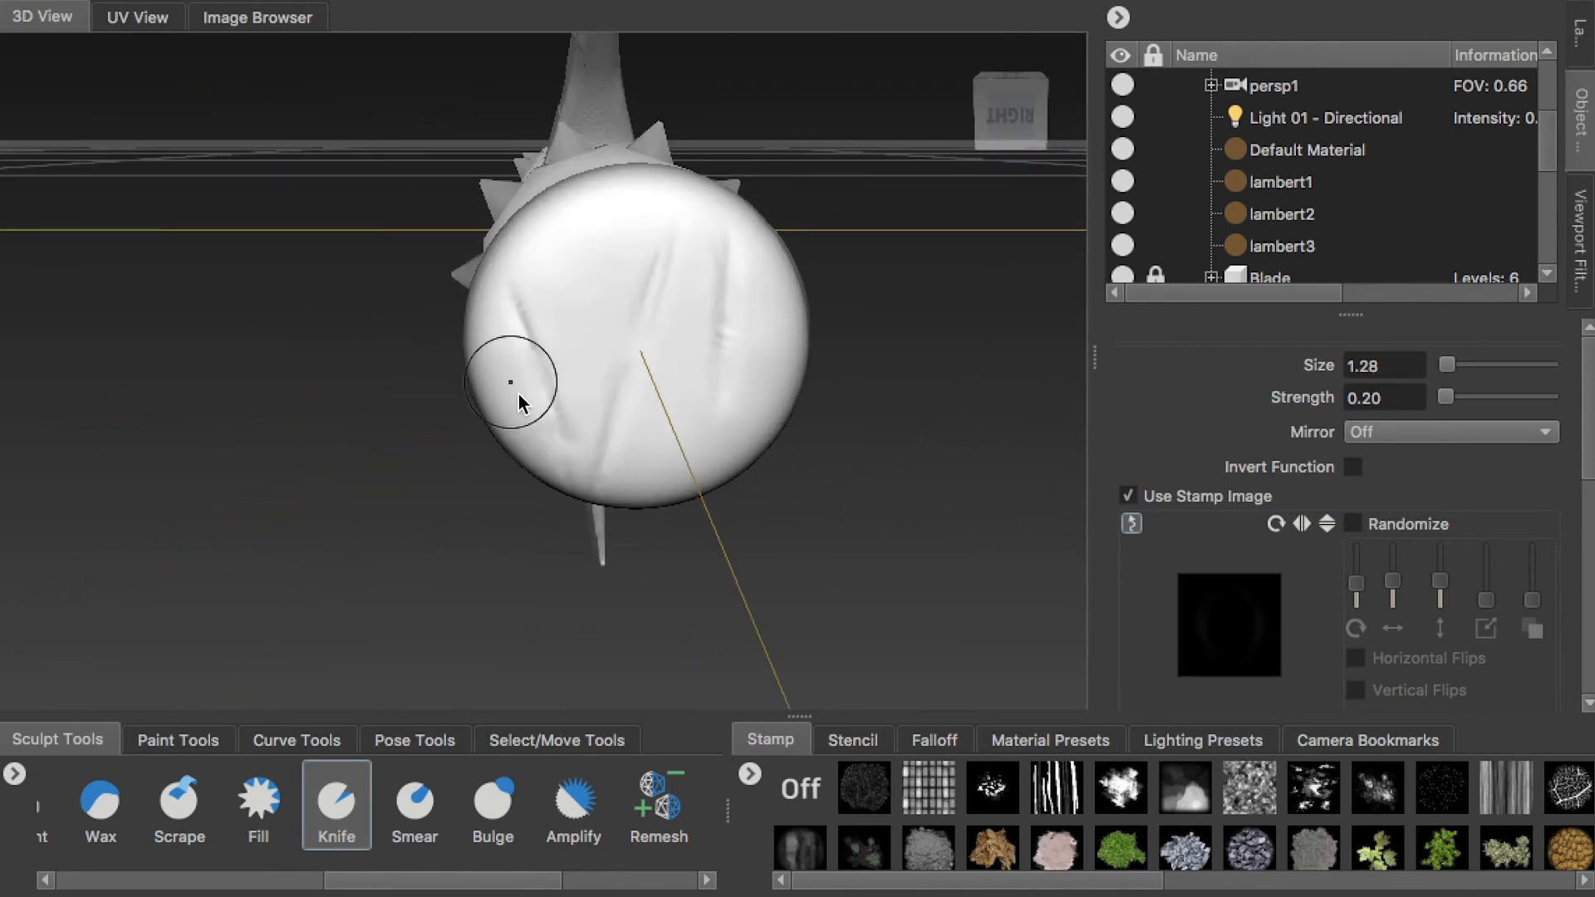
{"action": "left_click_drag", "start_coordinate": [582, 221], "coordinate": [812, 505], "text": "alt"}
{"action": "mouse_move", "coordinate": [501, 215]}
{"action": "left_mouse_down", "text": "alt"}
{"action": "mouse_move", "coordinate": [682, 301]}
{"action": "mouse_move", "coordinate": [575, 508]}
{"action": "mouse_move", "coordinate": [709, 357]}
{"action": "mouse_move", "coordinate": [744, 410]}
{"action": "mouse_move", "coordinate": [693, 399]}
{"action": "mouse_move", "coordinate": [637, 286]}
{"action": "mouse_move", "coordinate": [552, 420]}
{"action": "mouse_move", "coordinate": [581, 313]}
{"action": "mouse_move", "coordinate": [499, 366]}
{"action": "mouse_move", "coordinate": [589, 383]}
{"action": "mouse_move", "coordinate": [498, 391]}
{"action": "mouse_move", "coordinate": [640, 416]}
{"action": "mouse_move", "coordinate": [517, 332]}
{"action": "left_mouse_up", "text": "alt"}
Unlock the Handle and switch back to the Sculpt tool with the streaks stamp for the straight handle section
{"action": "left_click_drag", "start_coordinate": [626, 376], "coordinate": [493, 398], "text": "alt"}
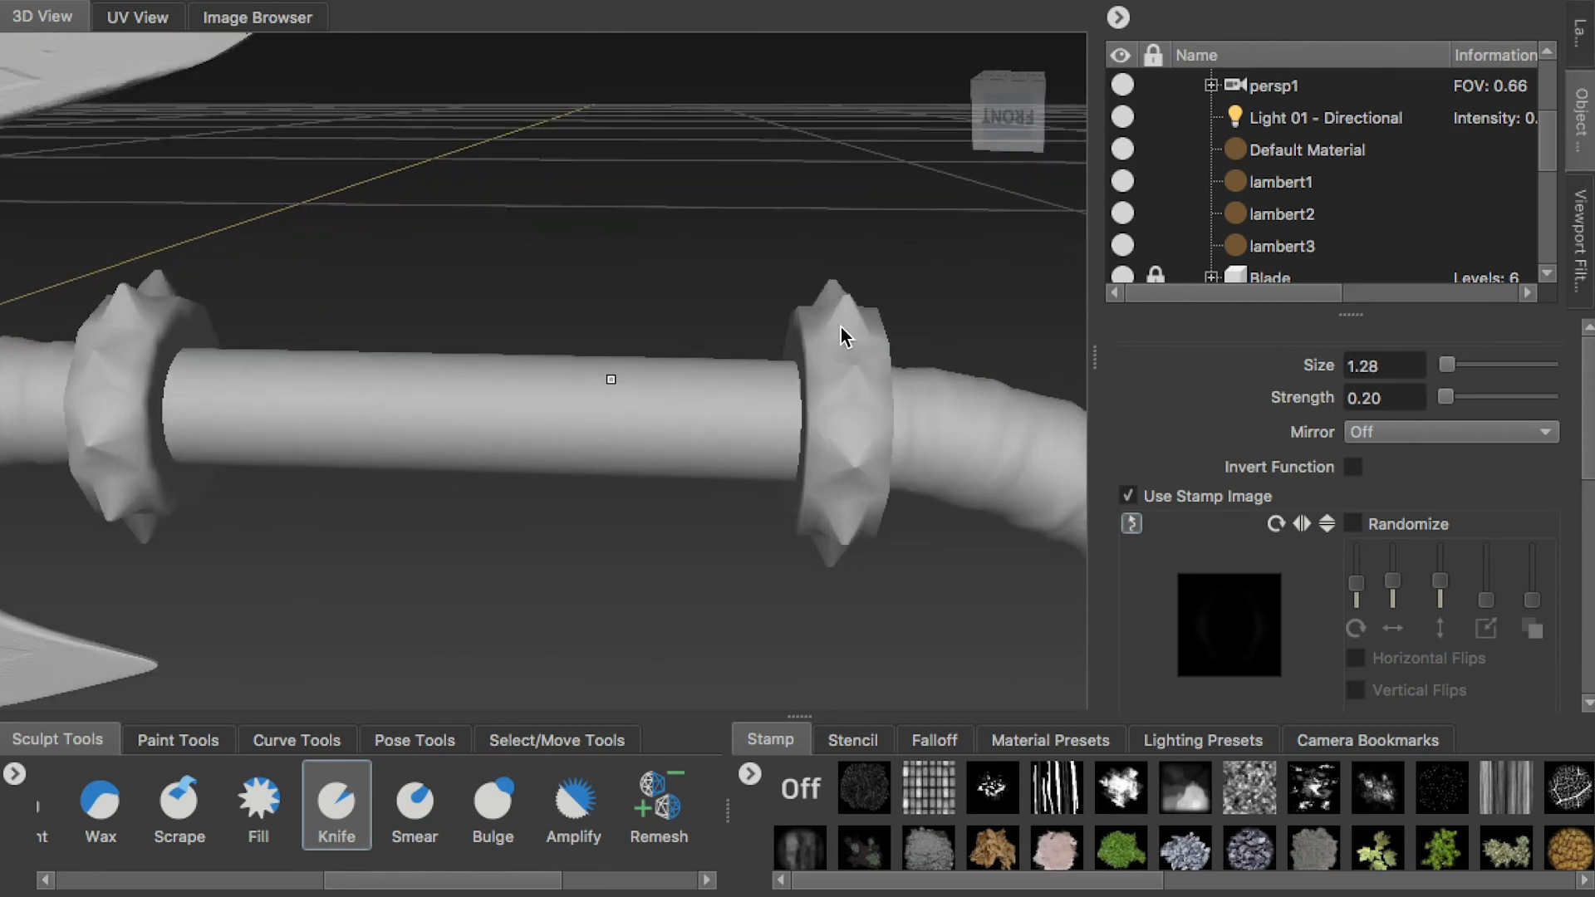
{"action": "left_click", "coordinate": [1155, 150]}
{"action": "left_click_drag", "start_coordinate": [260, 297], "coordinate": [350, 417], "text": "alt"}
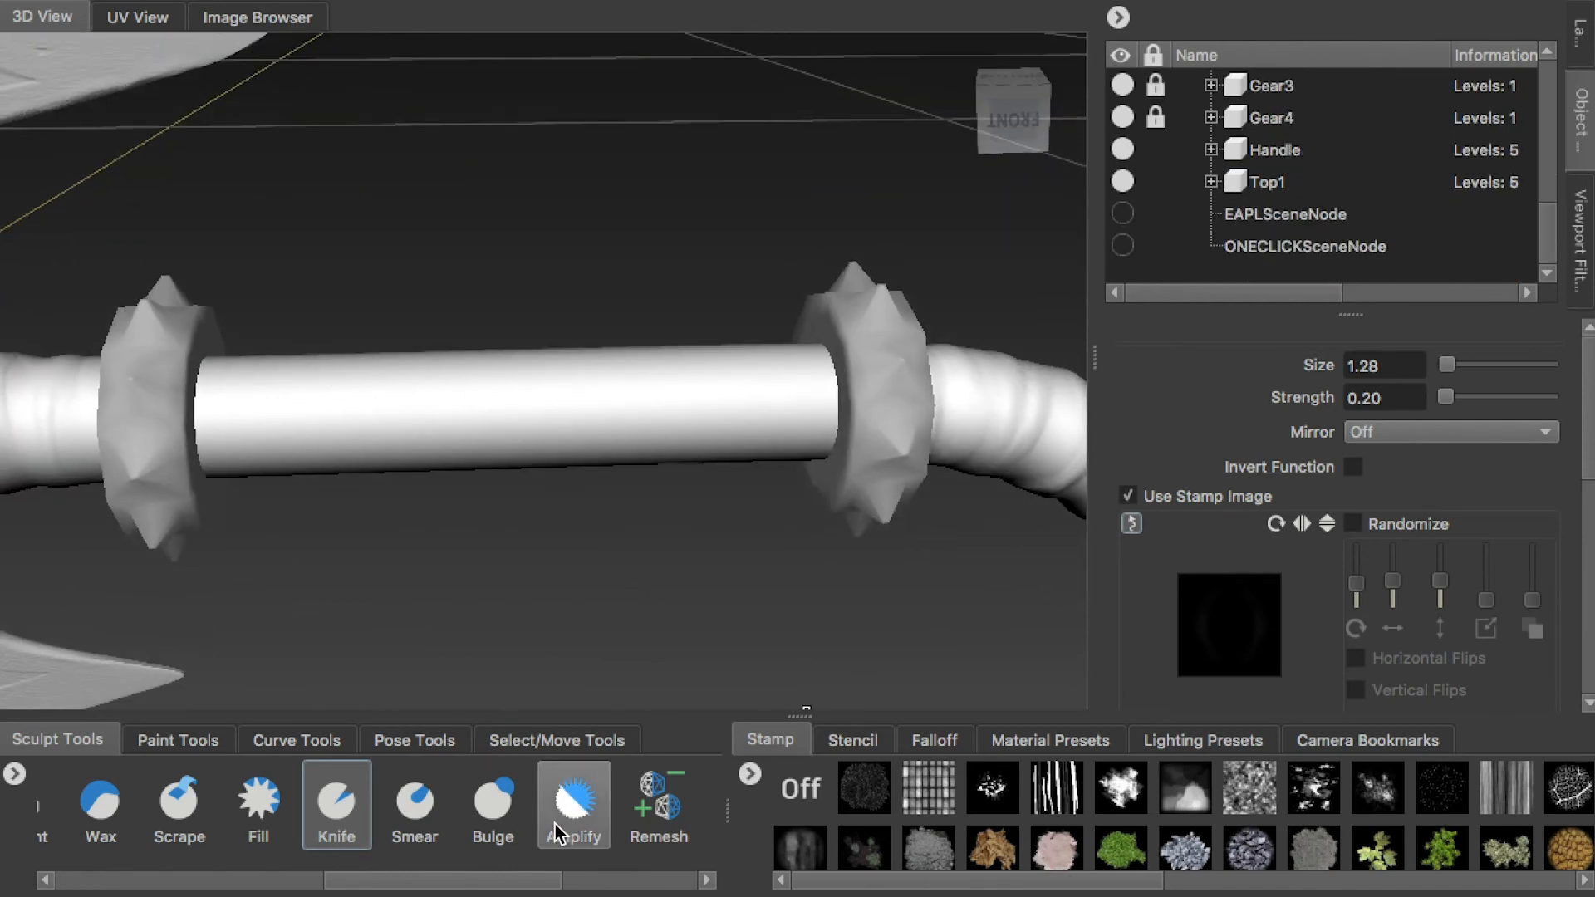
{"action": "left_click", "coordinate": [276, 872]}
{"action": "left_click", "coordinate": [79, 810]}
Sculpt inverted wood grain streaks around the straight handle section at strength 0.10, and lock the Handle and Top1
{"action": "mouse_move", "coordinate": [561, 370]}
{"action": "left_mouse_down", "text": "alt"}
{"action": "mouse_move", "coordinate": [351, 430]}
{"action": "mouse_move", "coordinate": [616, 431]}
{"action": "mouse_move", "coordinate": [360, 326]}
{"action": "mouse_move", "coordinate": [581, 334]}
{"action": "left_mouse_up", "text": "alt"}
{"action": "mouse_move", "coordinate": [908, 345]}
{"action": "left_mouse_down", "text": "alt"}
{"action": "mouse_move", "coordinate": [1000, 481]}
{"action": "mouse_move", "coordinate": [874, 525]}
{"action": "mouse_move", "coordinate": [346, 291]}
{"action": "mouse_move", "coordinate": [292, 221]}
{"action": "mouse_move", "coordinate": [260, 260]}
{"action": "mouse_move", "coordinate": [384, 247]}
{"action": "mouse_move", "coordinate": [465, 365]}
{"action": "mouse_move", "coordinate": [171, 356]}
{"action": "mouse_move", "coordinate": [900, 409]}
{"action": "mouse_move", "coordinate": [831, 422]}
{"action": "mouse_move", "coordinate": [900, 502]}
{"action": "mouse_move", "coordinate": [662, 532]}
{"action": "mouse_move", "coordinate": [407, 480]}
{"action": "left_mouse_up", "text": "alt"}
{"action": "right_click_drag", "start_coordinate": [498, 473], "coordinate": [401, 438], "text": "alt"}
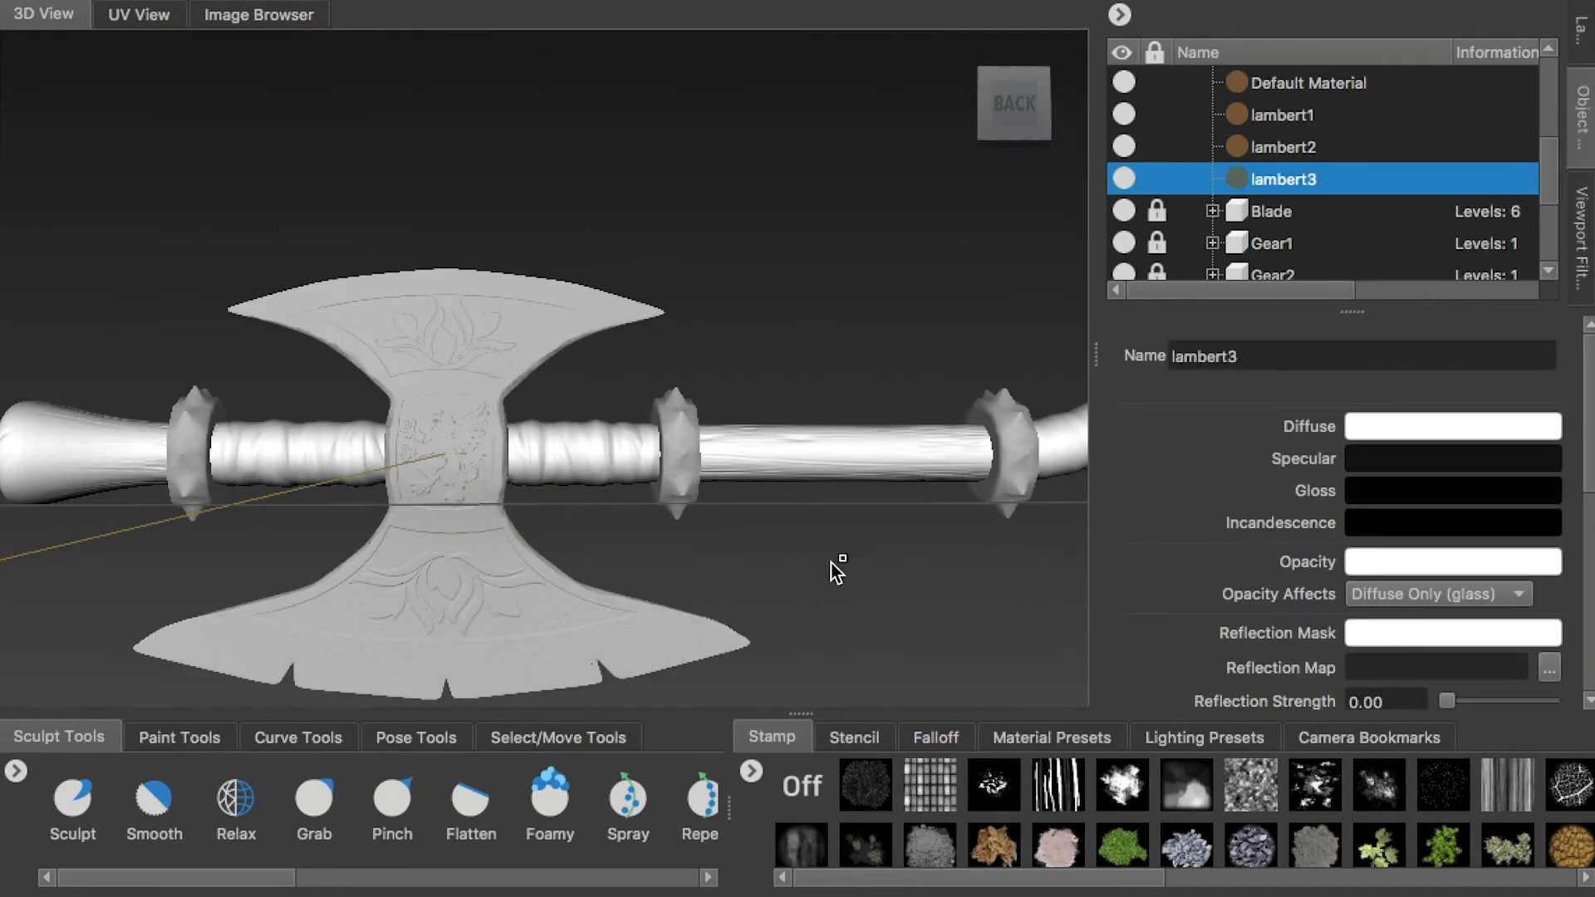
{"action": "left_click_drag", "start_coordinate": [831, 562], "coordinate": [1042, 438], "text": "alt"}
{"action": "scroll", "coordinate": [1184, 243], "scroll_direction": "down", "scroll_amount": 3}
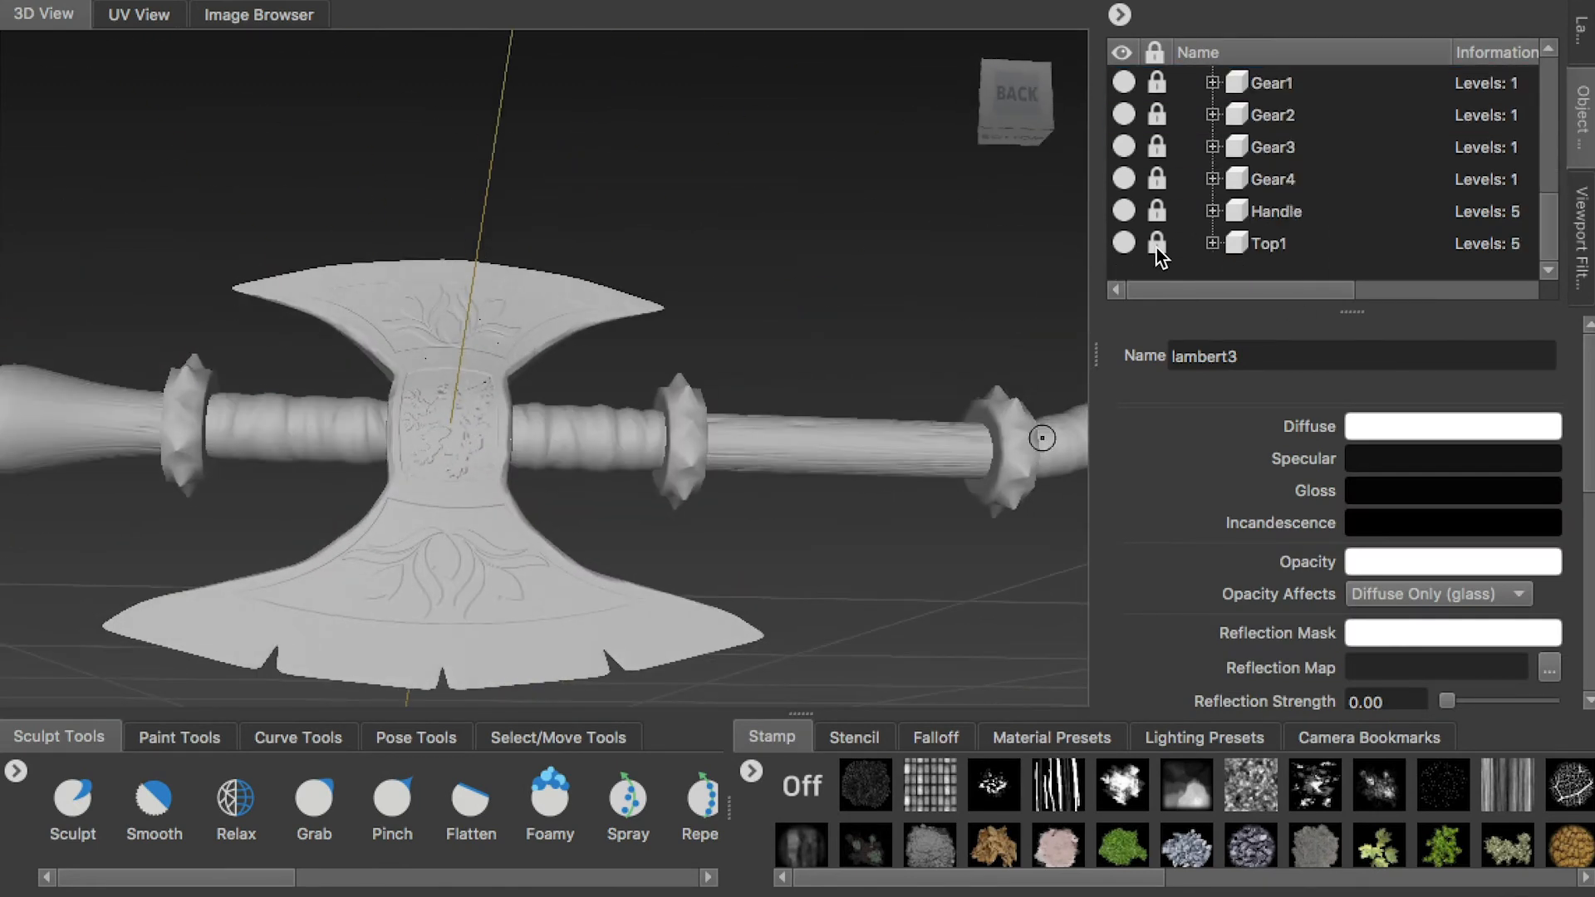
Hide every object except Gear1, and unlock and select Gear1
{"action": "left_click", "coordinate": [1123, 242]}
{"action": "left_click", "coordinate": [1123, 211]}
{"action": "left_click", "coordinate": [1147, 147]}
{"action": "left_click", "coordinate": [1116, 114]}
{"action": "left_click_drag", "start_coordinate": [781, 341], "coordinate": [360, 402], "text": "alt"}
{"action": "key", "text": "a"}
{"action": "left_click", "coordinate": [1261, 148]}
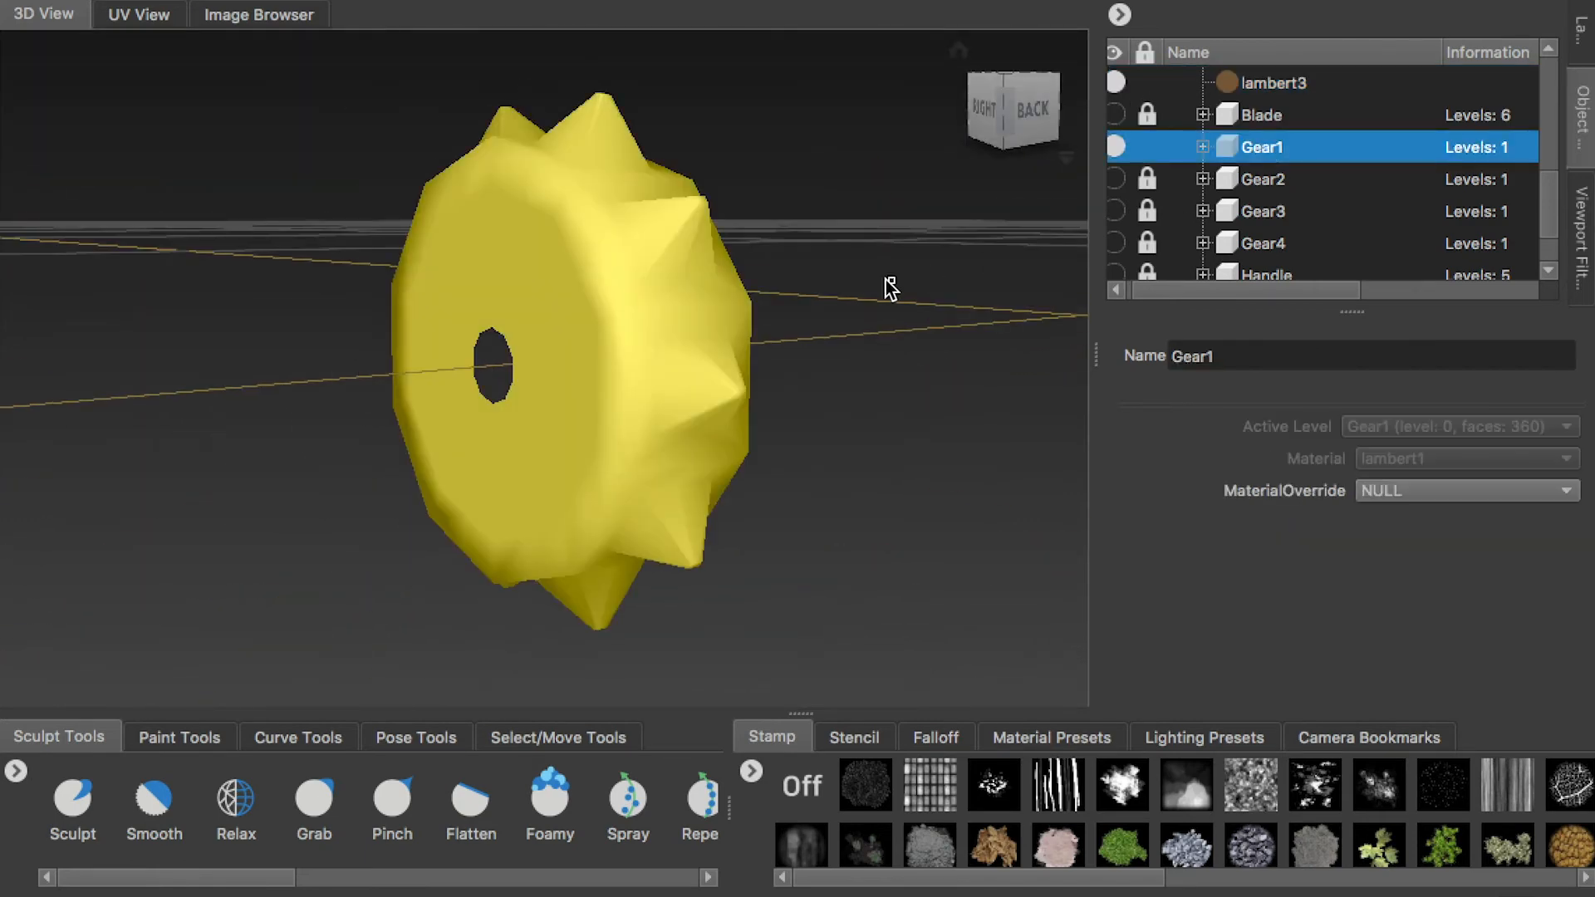
Subdivide Gear1 four times up to level 4
{"action": "key", "text": "shift+d"}
{"action": "key", "text": "shift+d"}
{"action": "key", "text": "shift+d"}
{"action": "key", "text": "shift+d"}
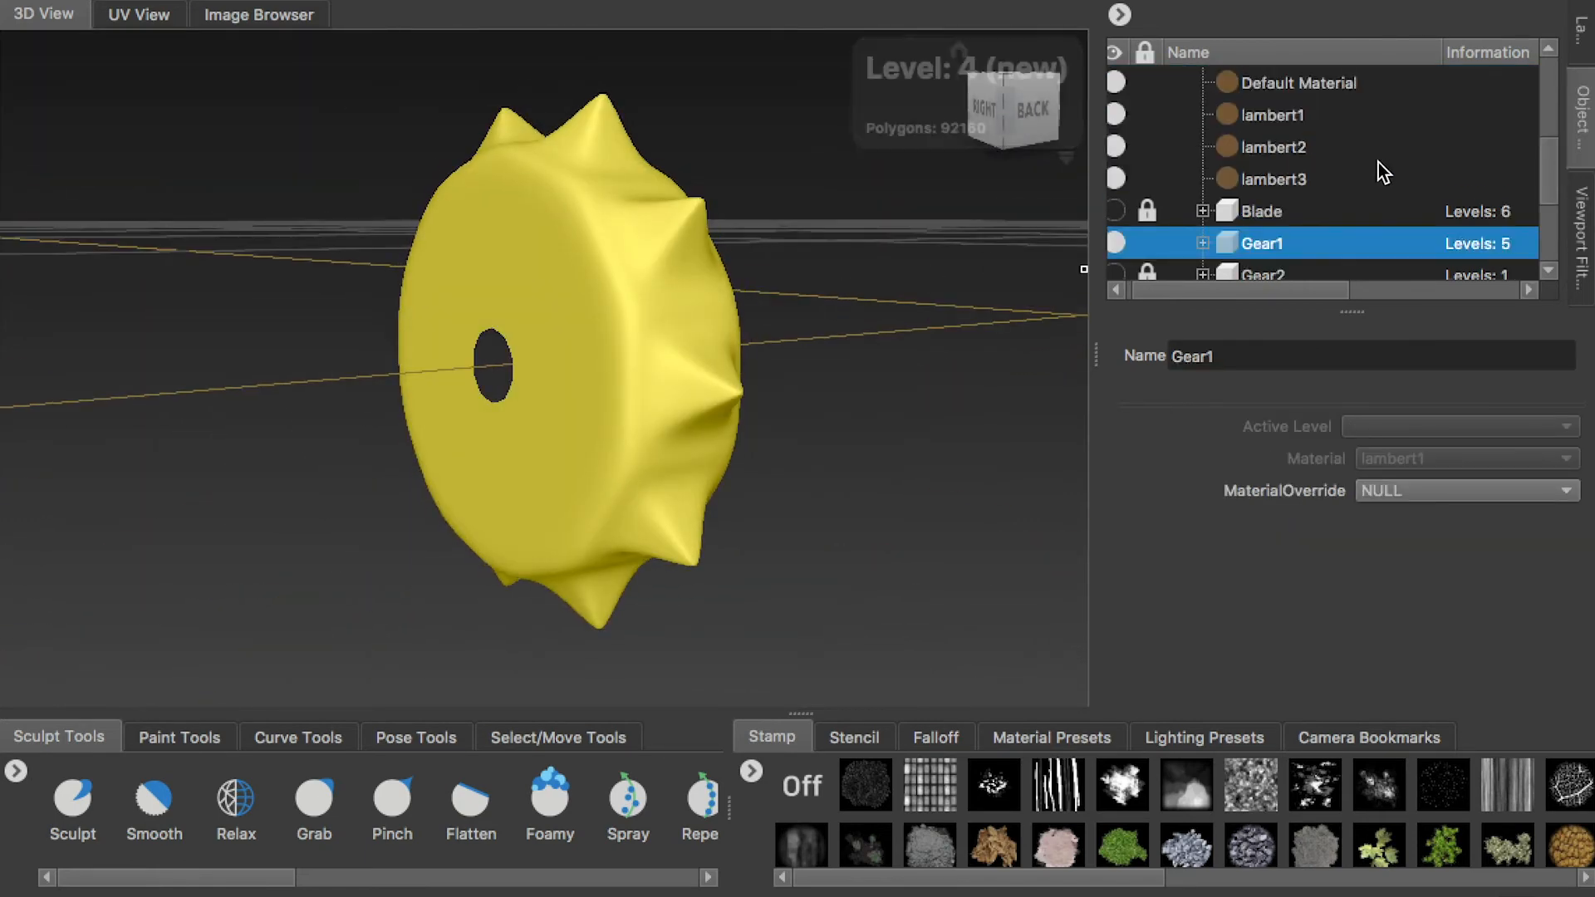
Select the lambert3 material to clear Gear1's highlight, and add a sculpt layer to Gear1
{"action": "left_click_drag", "start_coordinate": [650, 216], "coordinate": [826, 229], "text": "alt"}
{"action": "left_click", "coordinate": [1582, 38]}
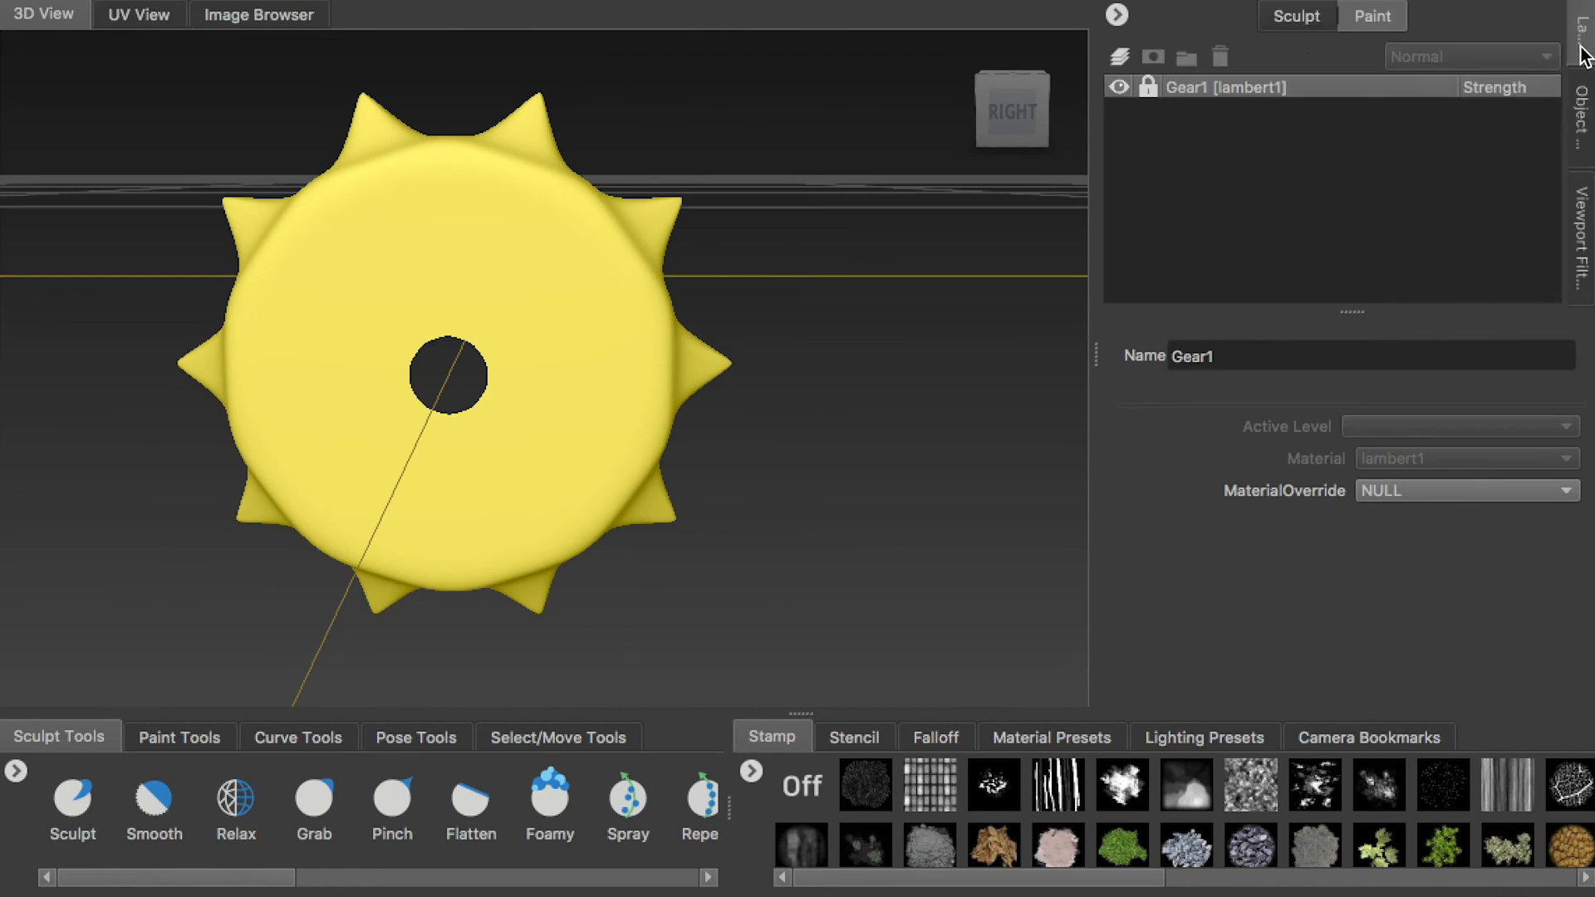
{"action": "left_click", "coordinate": [1582, 116]}
{"action": "left_click", "coordinate": [1205, 175]}
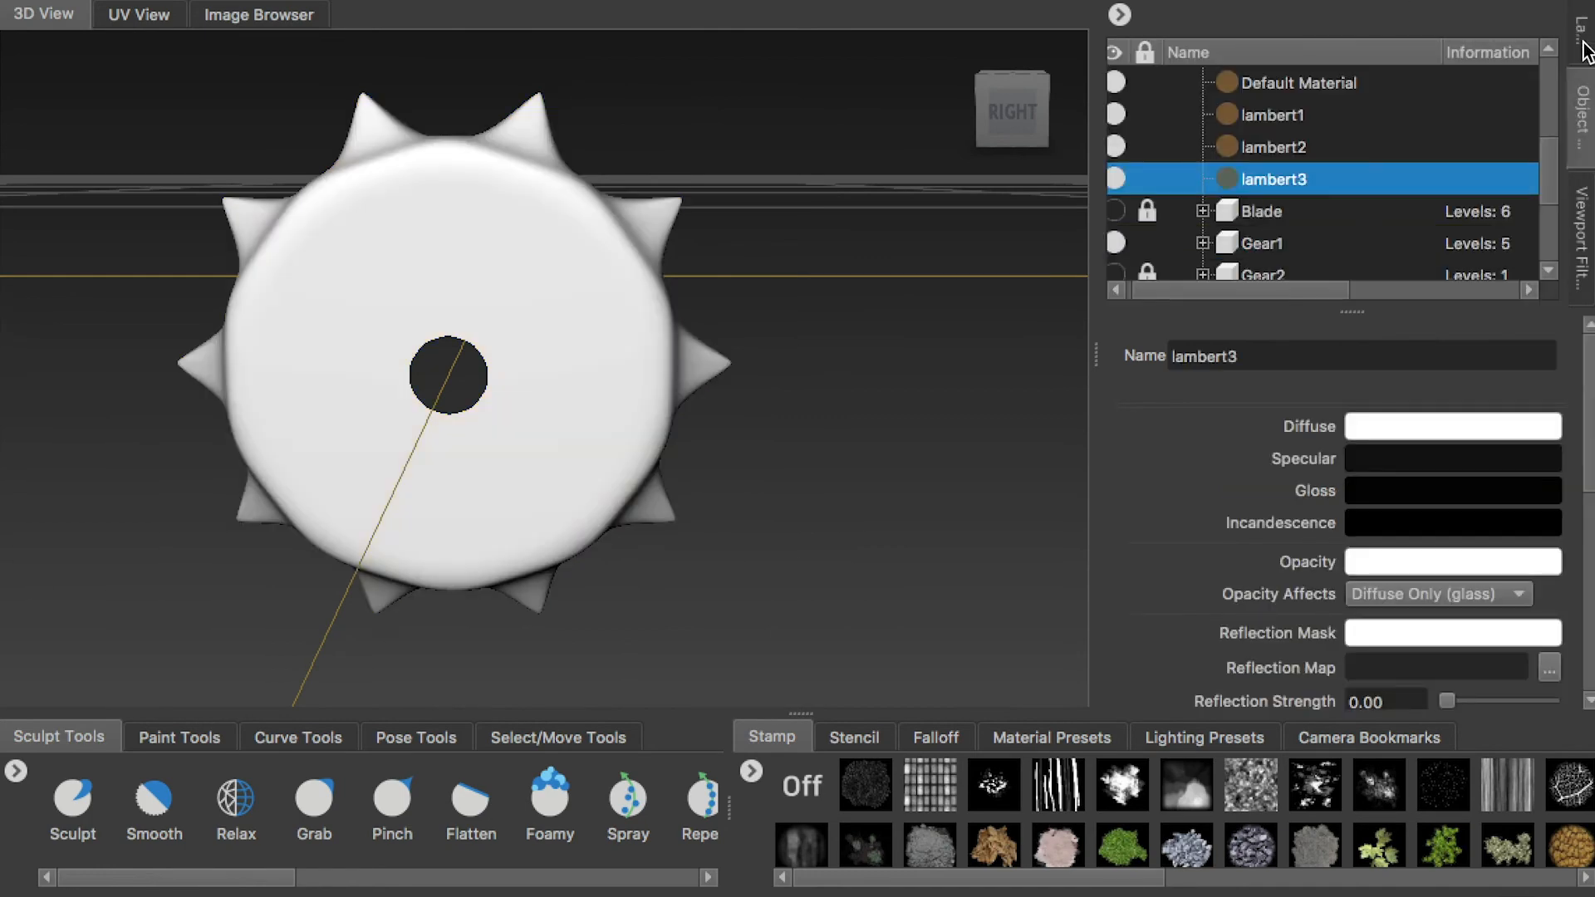
{"action": "left_click", "coordinate": [1582, 33]}
Activate the Sculpt tool and import TexPattern4.jpg as a stencil over Gear1's flat face in the right view
{"action": "left_click_drag", "start_coordinate": [542, 331], "coordinate": [617, 362], "text": "alt"}
{"action": "left_click", "coordinate": [1009, 106]}
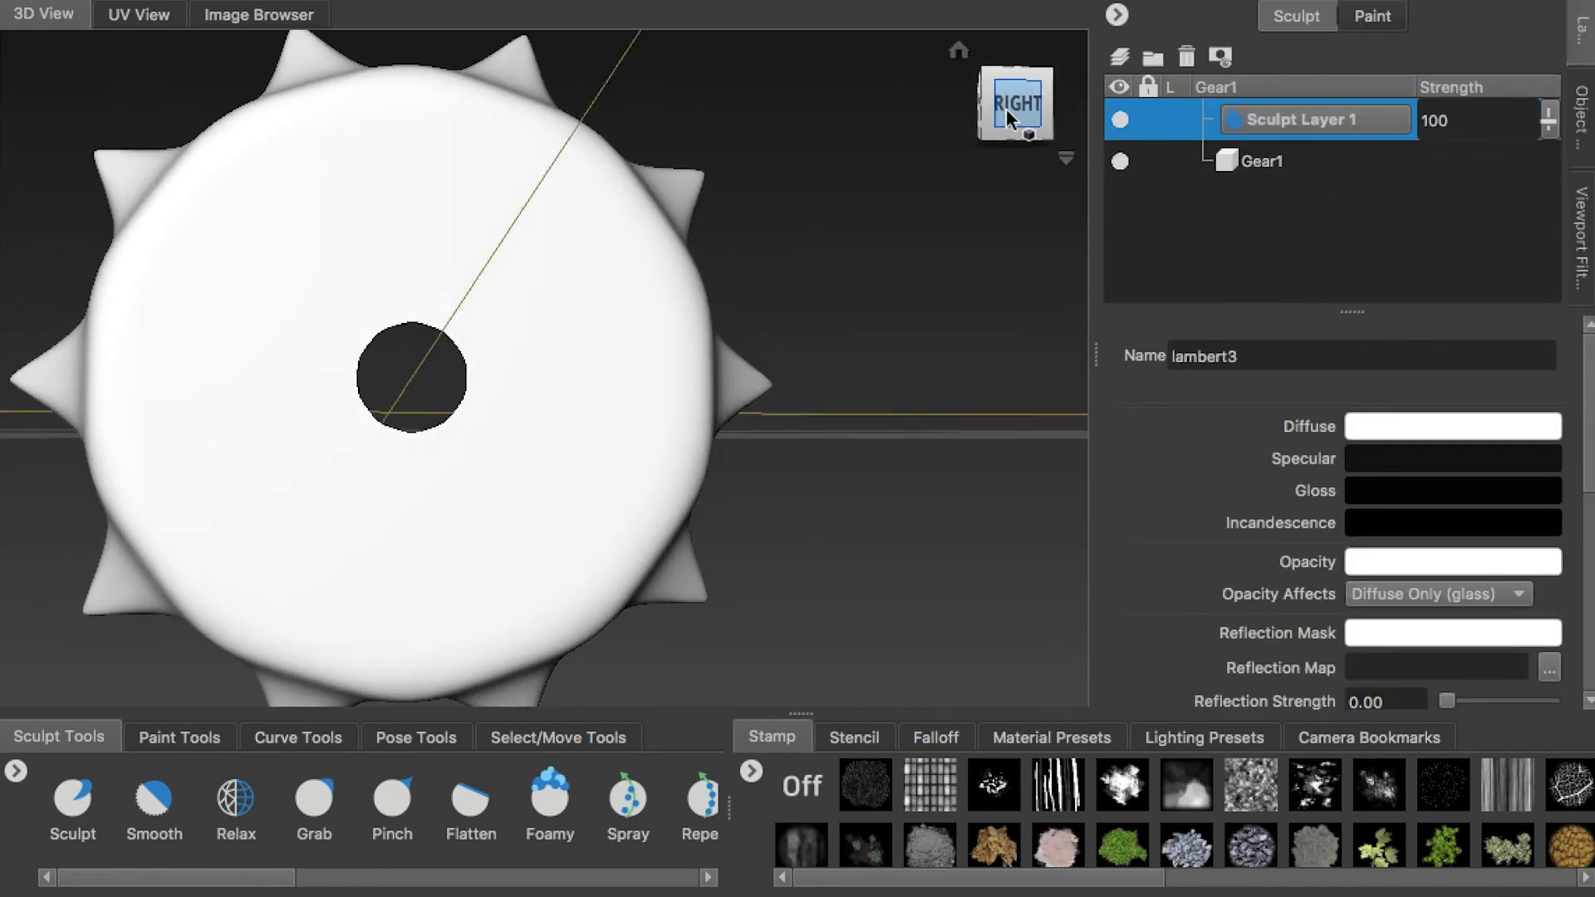
{"action": "left_click", "coordinate": [66, 797]}
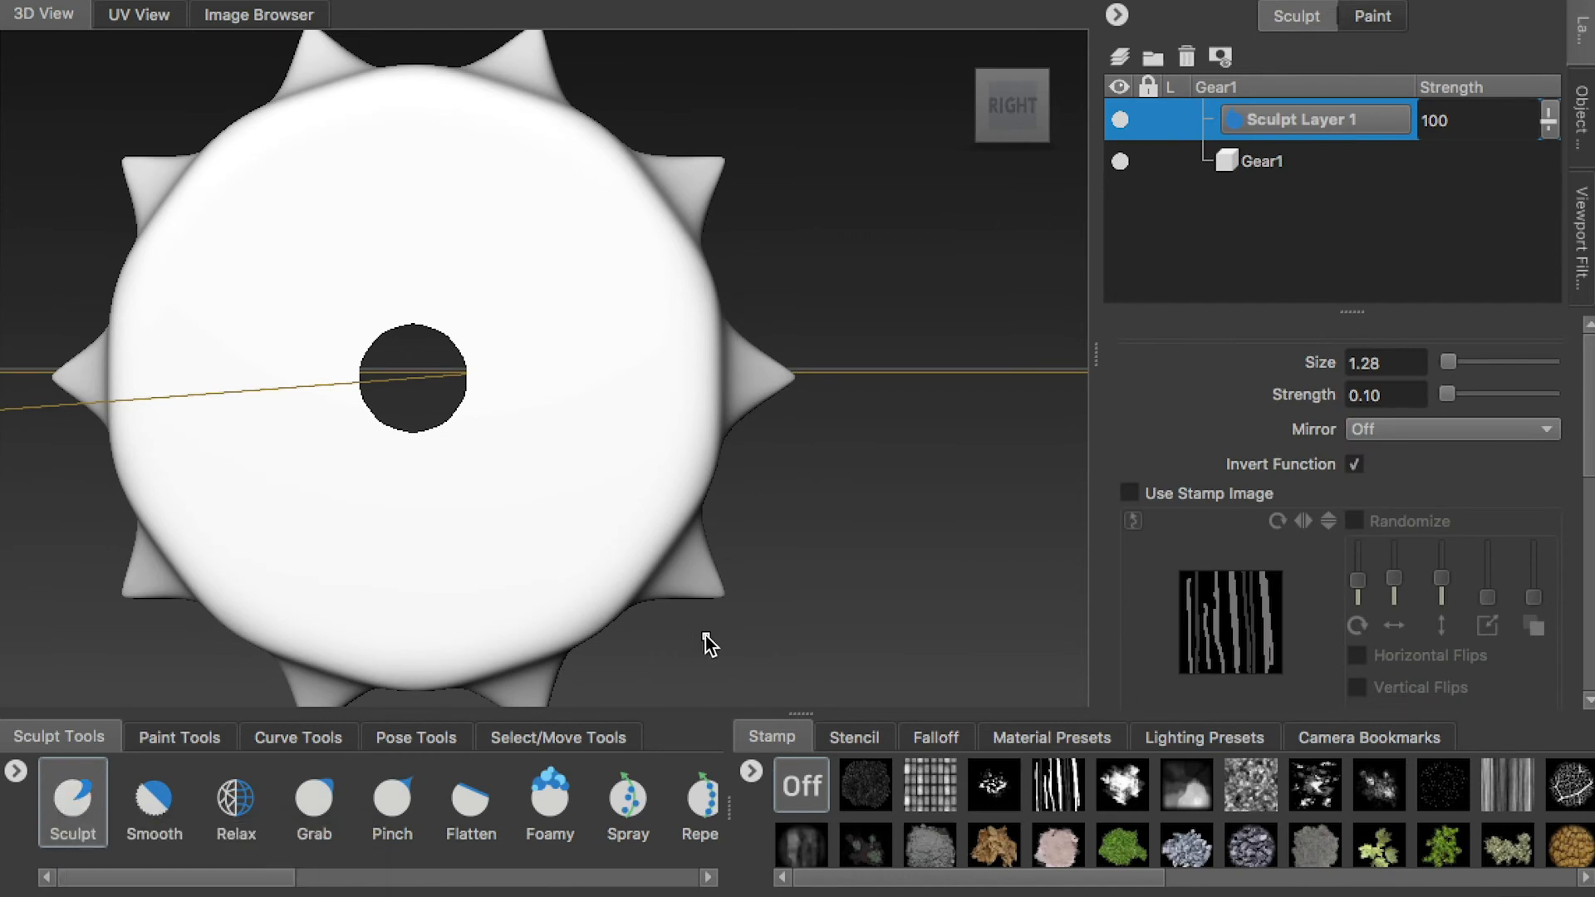
{"action": "middle_click_drag", "start_coordinate": [598, 442], "coordinate": [802, 460], "text": "alt"}
{"action": "left_click_drag", "start_coordinate": [802, 460], "coordinate": [815, 523], "text": "alt"}
{"action": "left_click", "coordinate": [1003, 118]}
{"action": "middle_click_drag", "start_coordinate": [934, 201], "coordinate": [897, 222], "text": "alt"}
{"action": "left_click", "coordinate": [1010, 109]}
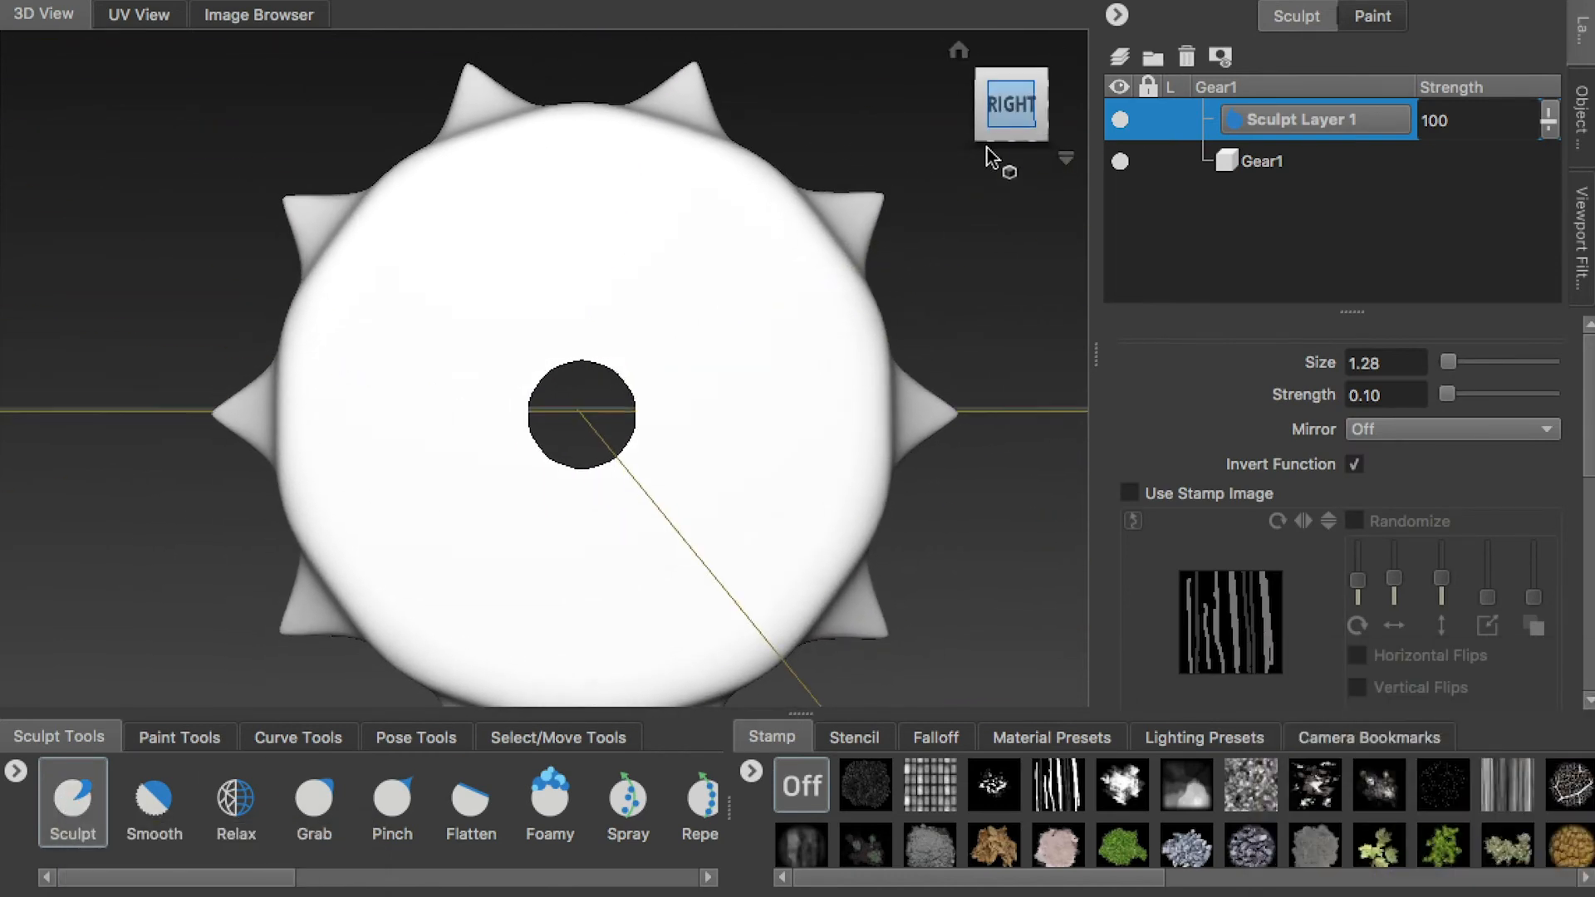
{"action": "left_click", "coordinate": [854, 737]}
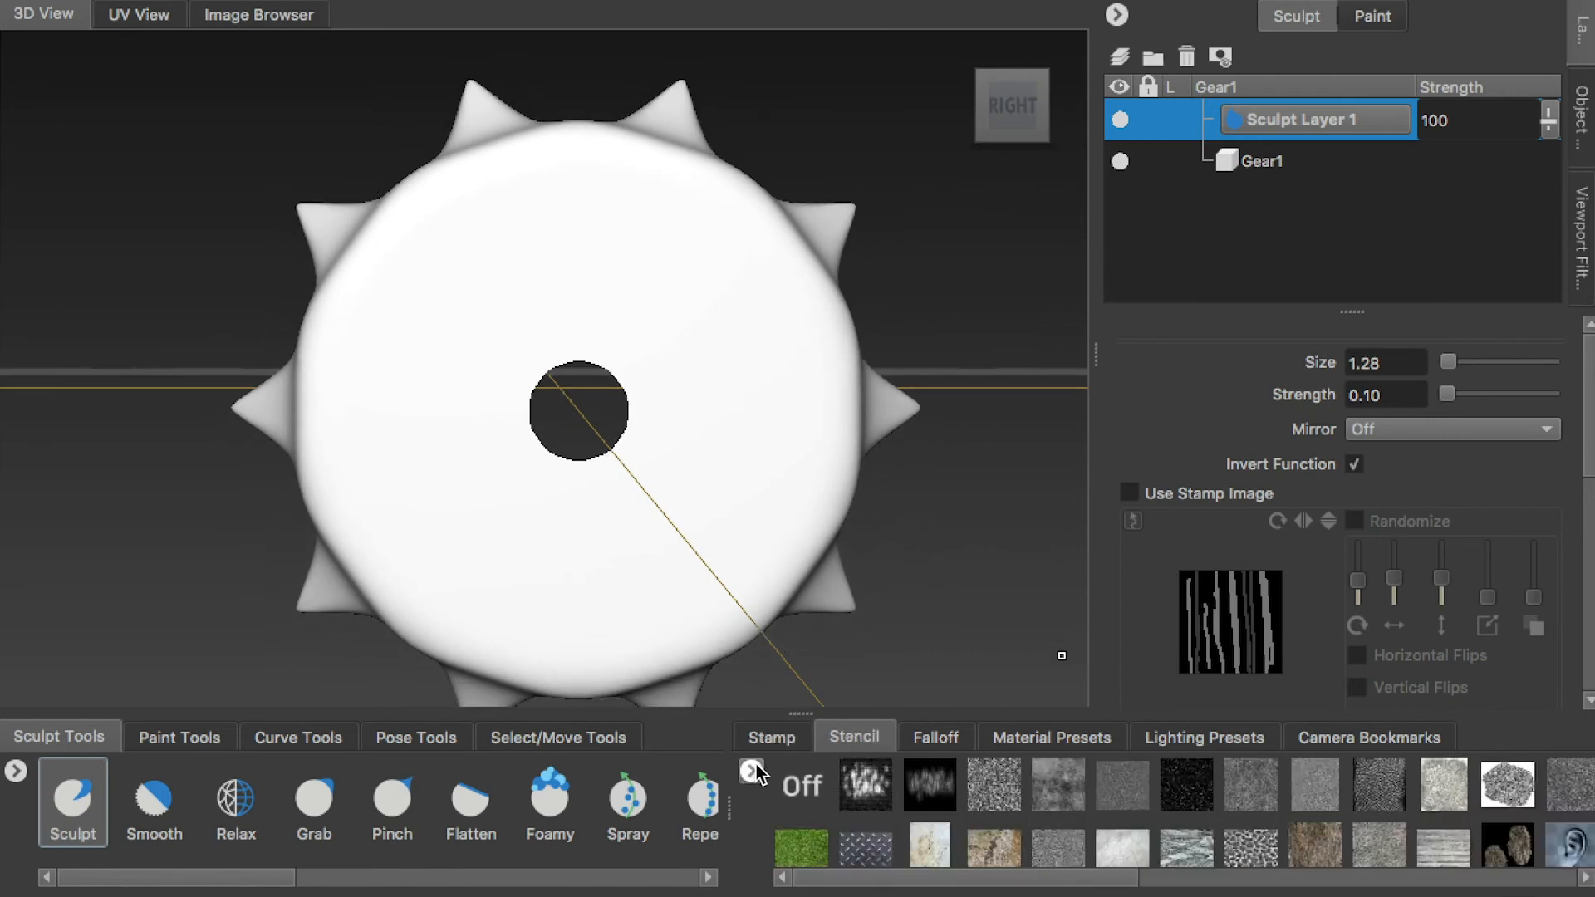
{"action": "left_click", "coordinate": [752, 774]}
{"action": "left_click", "coordinate": [840, 783]}
{"action": "left_click", "coordinate": [831, 289]}
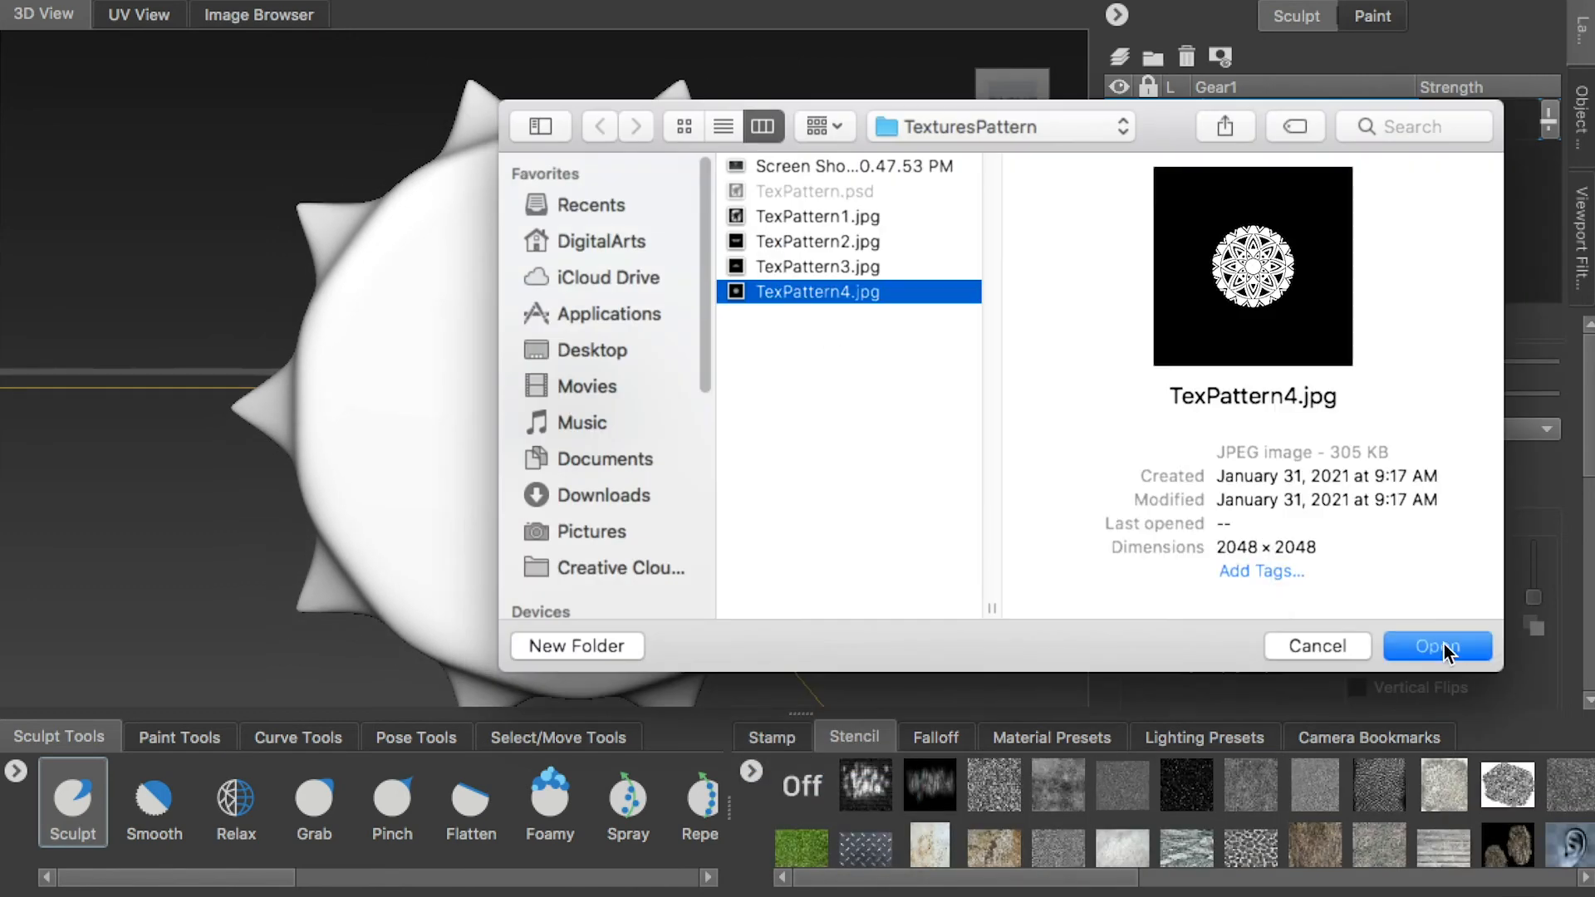
{"action": "left_click", "coordinate": [1438, 647]}
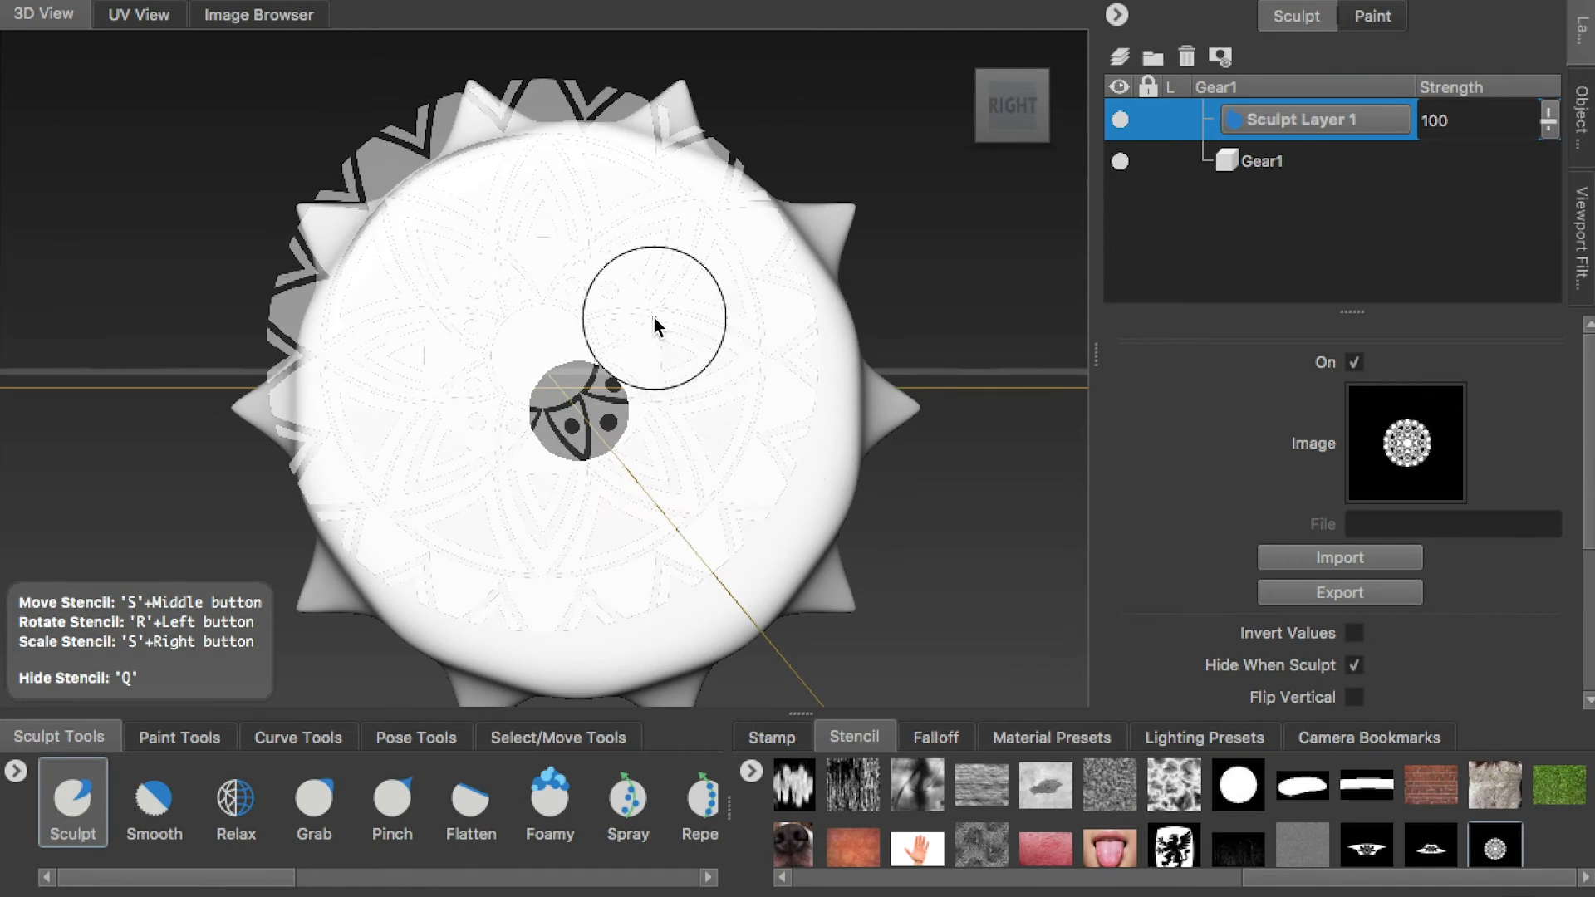
Position and scale the circular TexPattern4 stencil so it is centred on the hole and fills Gear1's flat face
{"action": "middle_click_drag", "start_coordinate": [621, 355], "coordinate": [597, 366]}
{"action": "right_click_drag", "start_coordinate": [597, 366], "coordinate": [647, 375]}
{"action": "left_click_drag", "start_coordinate": [657, 378], "coordinate": [684, 388]}
{"action": "mouse_move", "coordinate": [684, 387]}
{"action": "middle_mouse_down"}
{"action": "mouse_move", "coordinate": [660, 371]}
{"action": "mouse_move", "coordinate": [661, 385]}
{"action": "middle_mouse_up"}
{"action": "right_click_drag", "start_coordinate": [661, 385], "coordinate": [619, 366]}
{"action": "middle_click_drag", "start_coordinate": [619, 366], "coordinate": [632, 361]}
{"action": "scroll", "coordinate": [670, 376], "scroll_direction": "up", "scroll_amount": 1}
{"action": "middle_click_drag", "start_coordinate": [705, 420], "coordinate": [699, 427]}
{"action": "scroll", "coordinate": [709, 429], "scroll_direction": "up", "scroll_amount": 1}
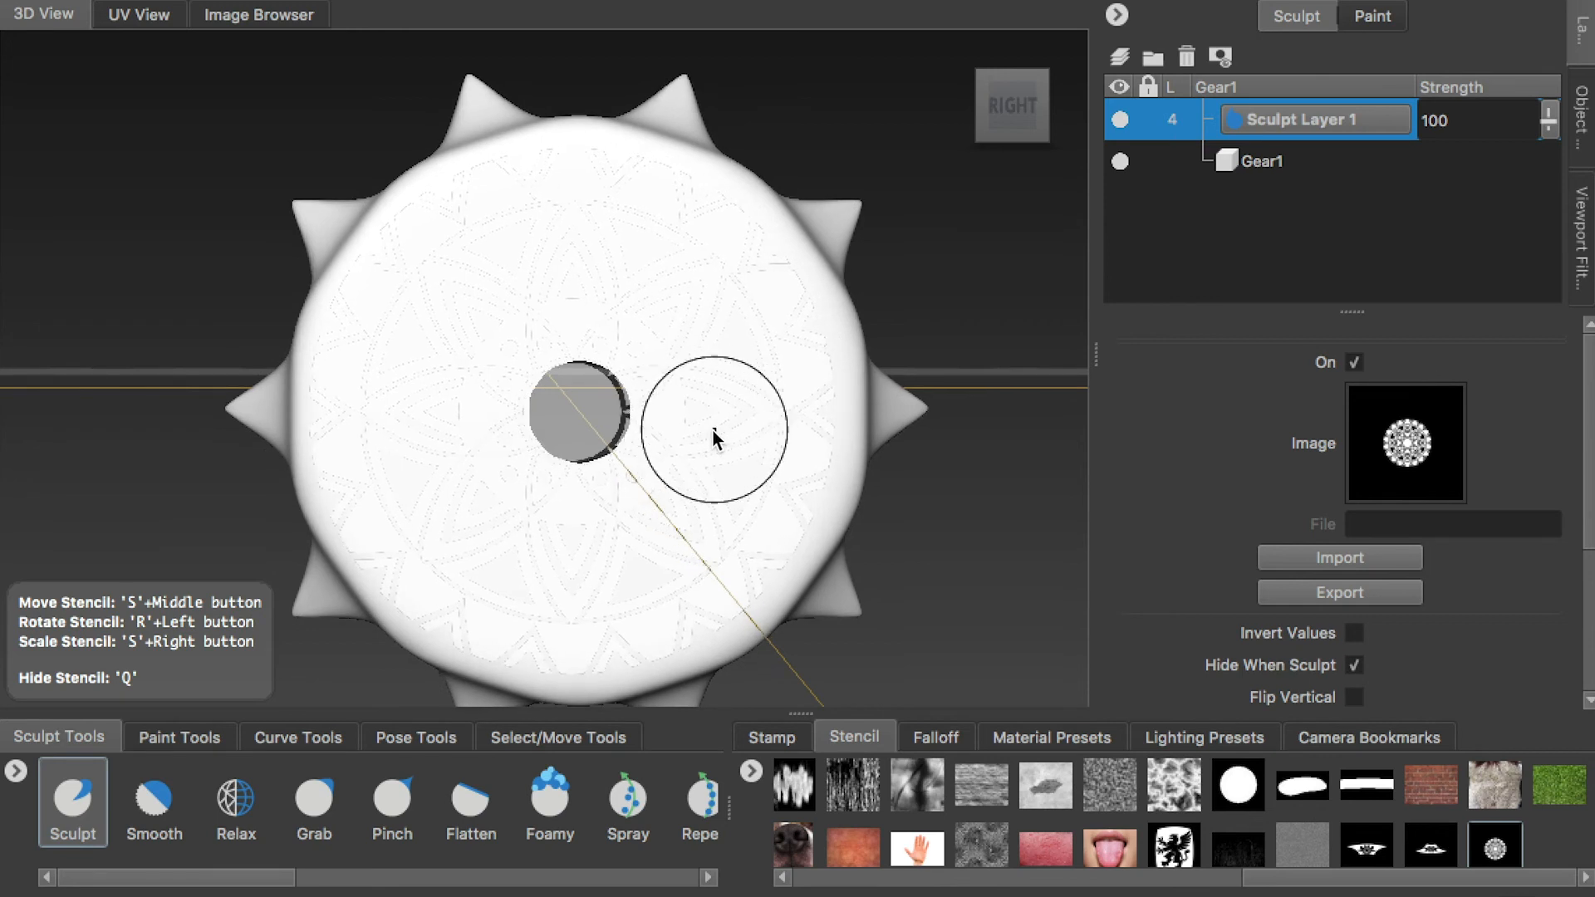
{"action": "scroll", "coordinate": [699, 475], "scroll_direction": "up", "scroll_amount": 1}
{"action": "left_click", "coordinate": [102, 801]}
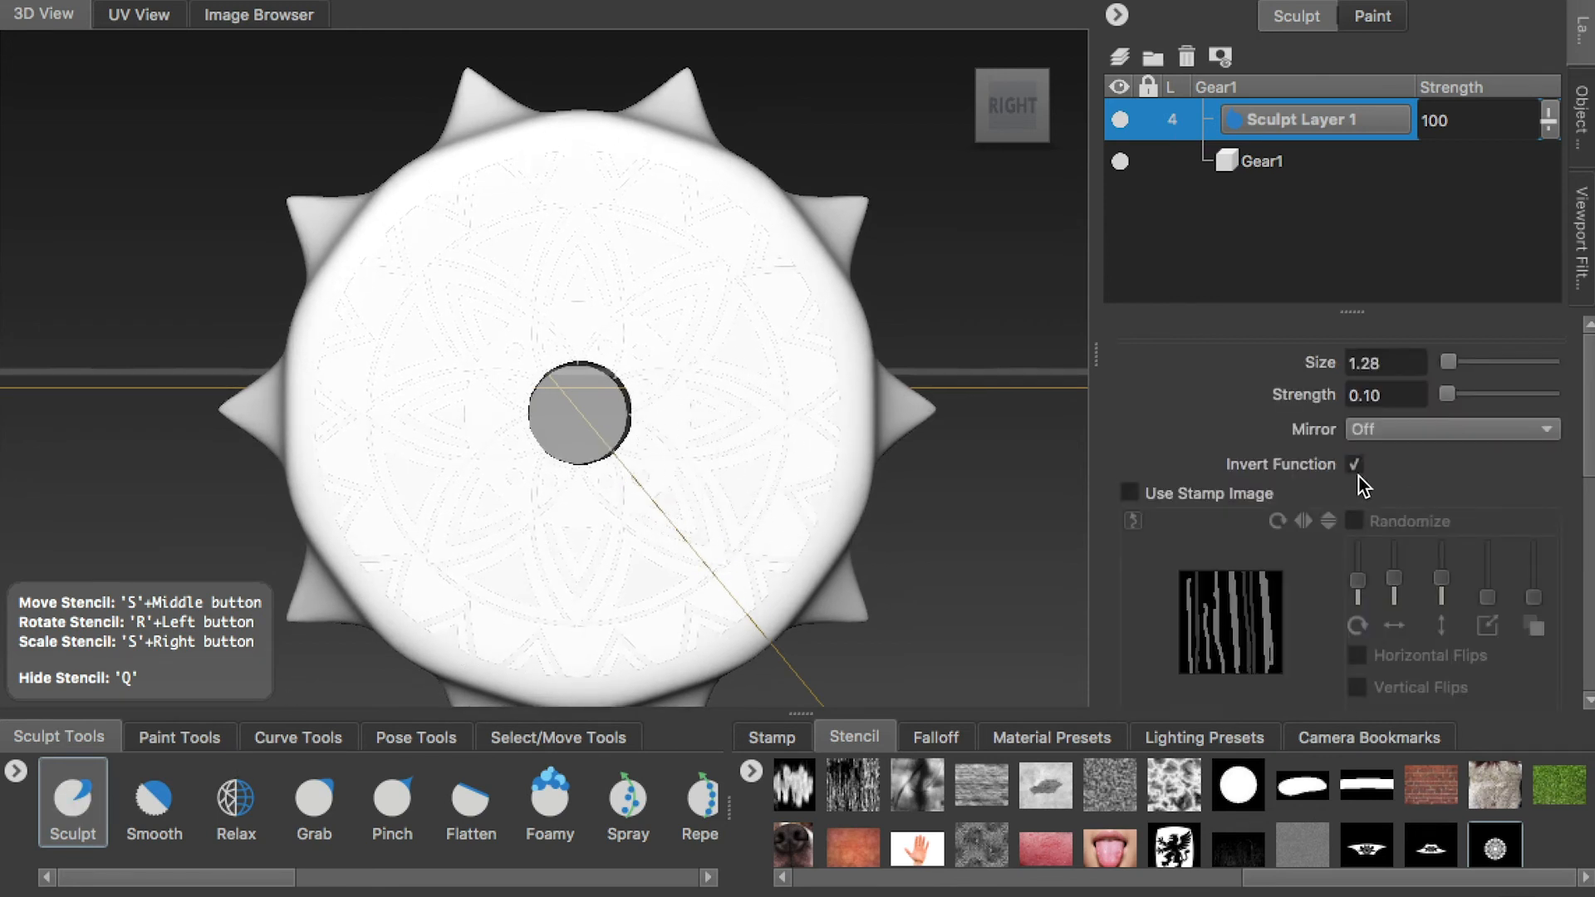
{"action": "left_click", "coordinate": [1448, 429]}
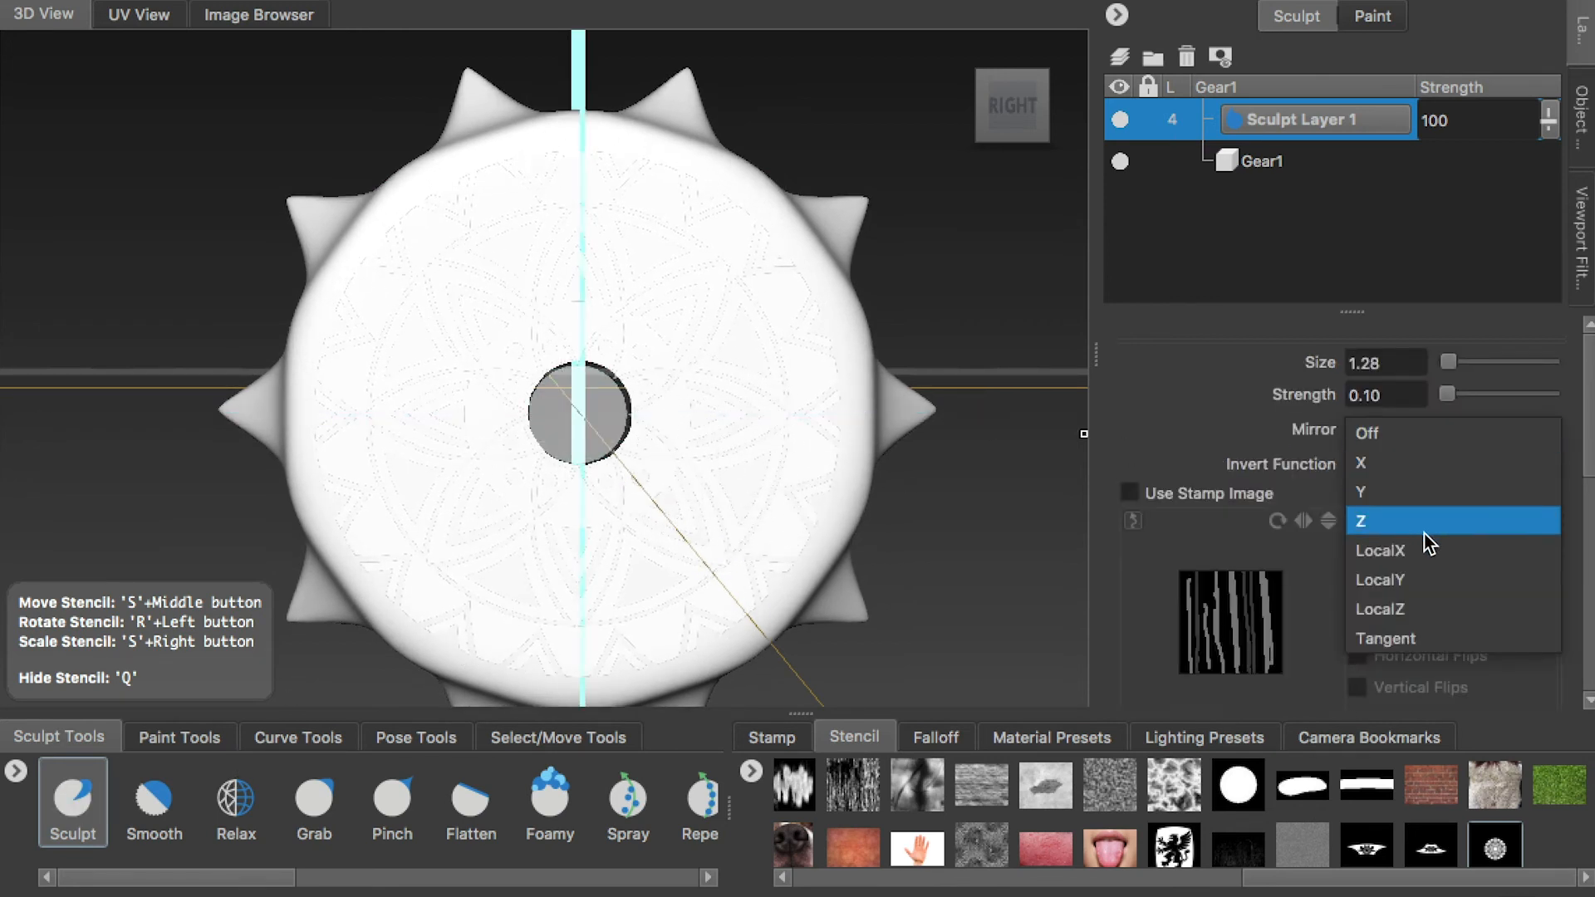
{"action": "left_click", "coordinate": [1418, 423]}
{"action": "left_click", "coordinate": [1404, 422]}
{"action": "left_click", "coordinate": [829, 140]}
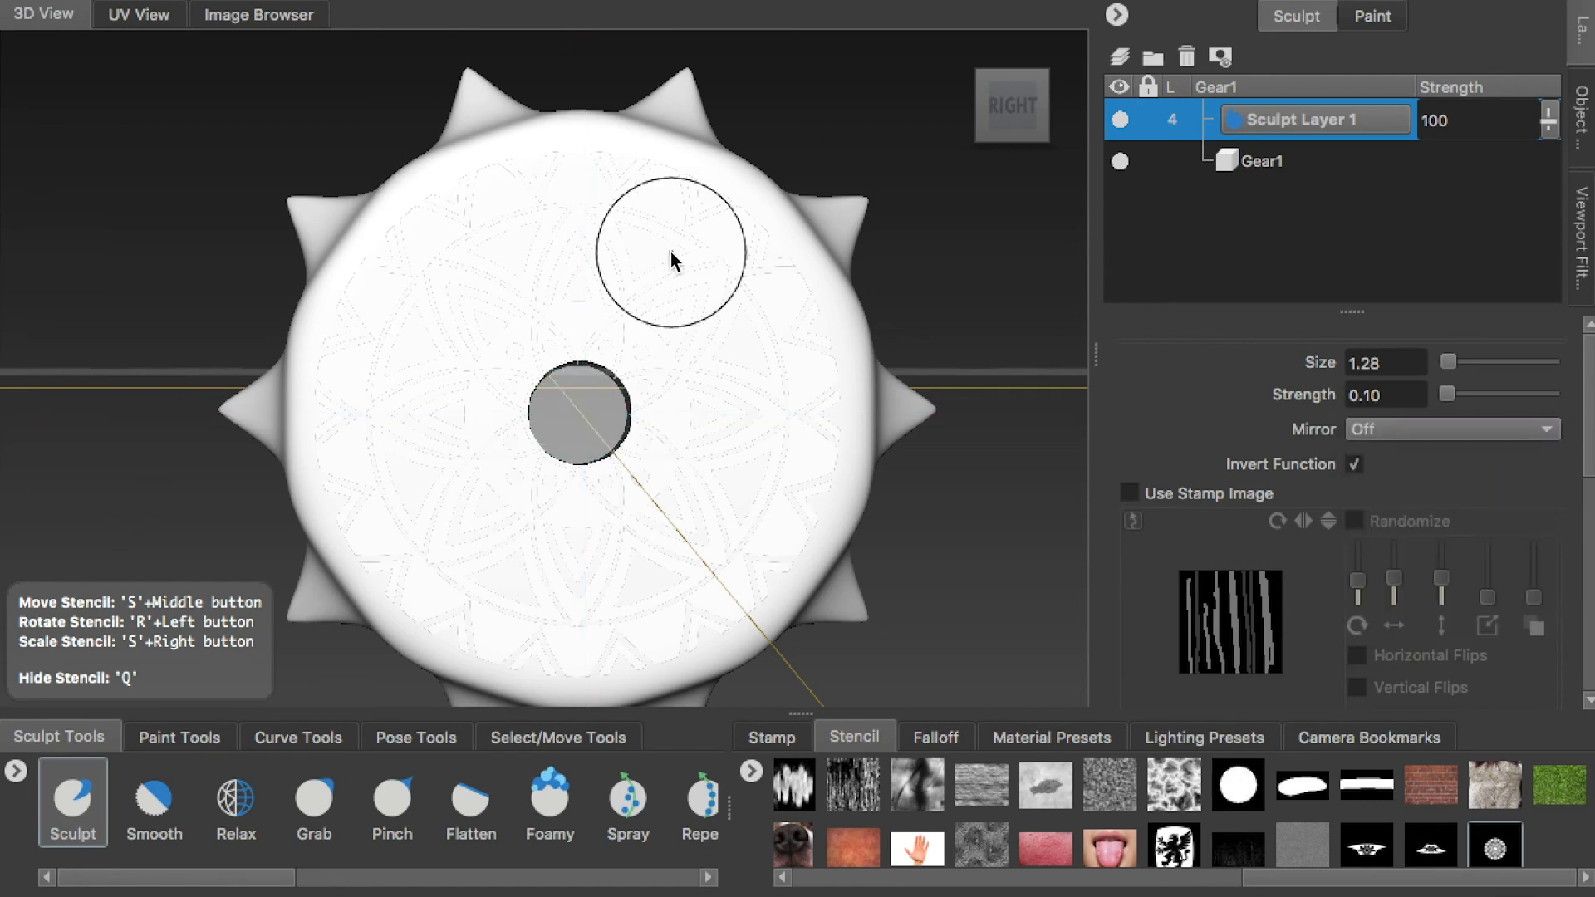
{"action": "left_click_drag", "start_coordinate": [670, 252], "coordinate": [467, 219]}
{"action": "key", "text": "ctrl+z"}
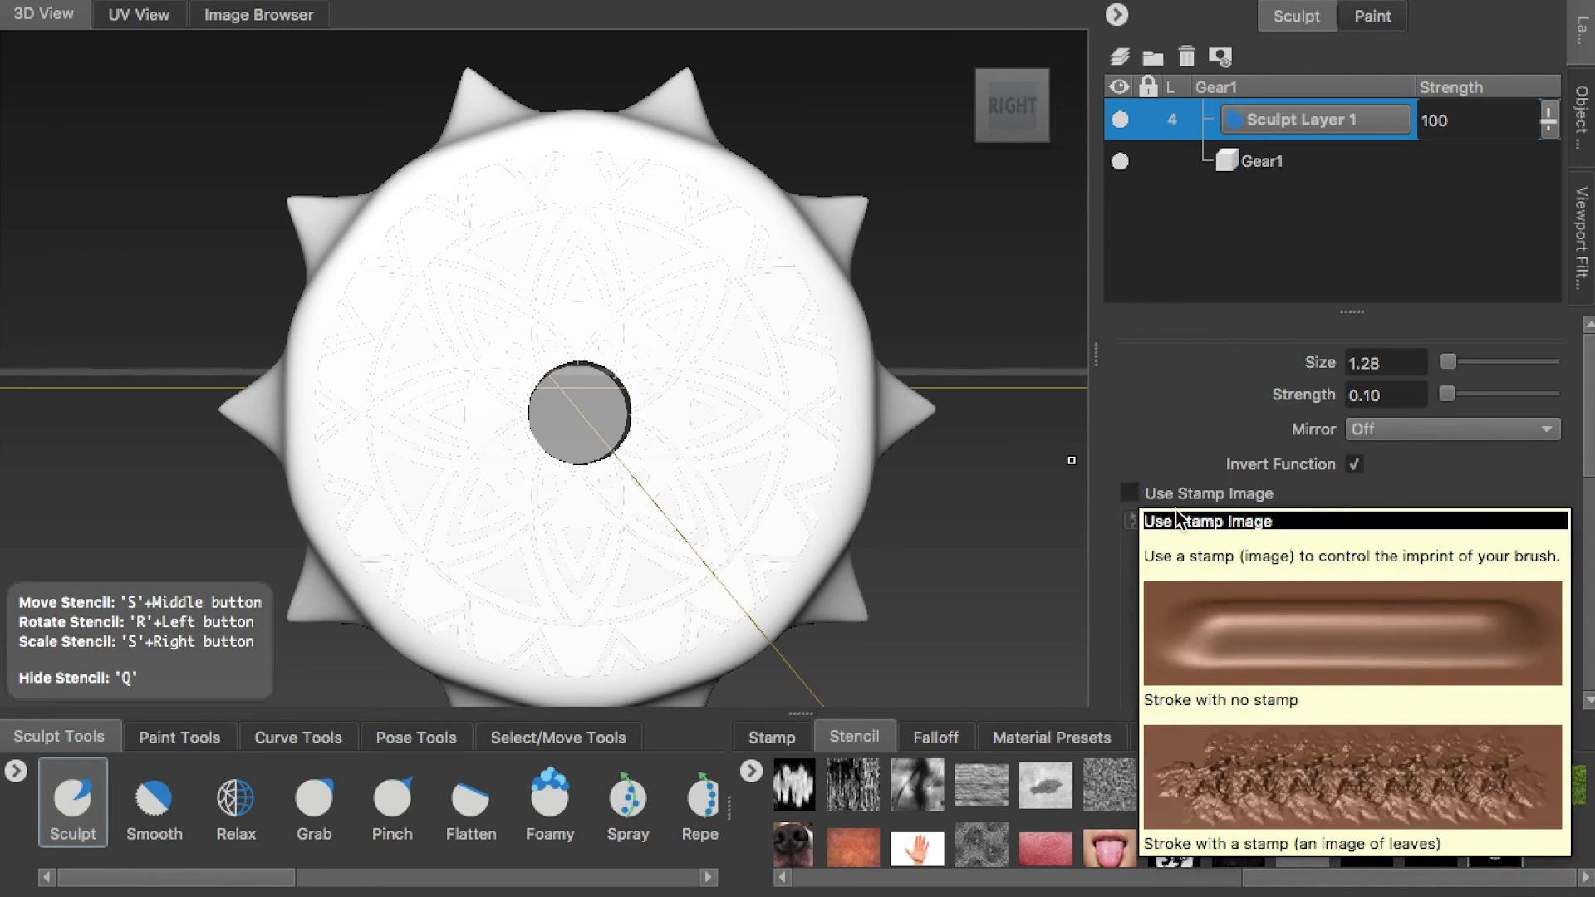
Set the Sculpt strength to 0.30 and sculpt the circular stencil pattern across Gear1's right face with Invert Function on
{"action": "double_click", "coordinate": [1376, 395]}
{"action": "type", "text": "30"}
{"action": "mouse_move", "coordinate": [550, 249]}
{"action": "left_mouse_down"}
{"action": "mouse_move", "coordinate": [686, 377]}
{"action": "mouse_move", "coordinate": [721, 362]}
{"action": "mouse_move", "coordinate": [711, 242]}
{"action": "mouse_move", "coordinate": [432, 325]}
{"action": "mouse_move", "coordinate": [620, 648]}
{"action": "mouse_move", "coordinate": [849, 330]}
{"action": "mouse_move", "coordinate": [849, 545]}
{"action": "mouse_move", "coordinate": [683, 470]}
{"action": "mouse_move", "coordinate": [491, 447]}
{"action": "mouse_move", "coordinate": [934, 437]}
{"action": "mouse_move", "coordinate": [870, 470]}
{"action": "left_mouse_up"}
{"action": "key", "text": "q"}
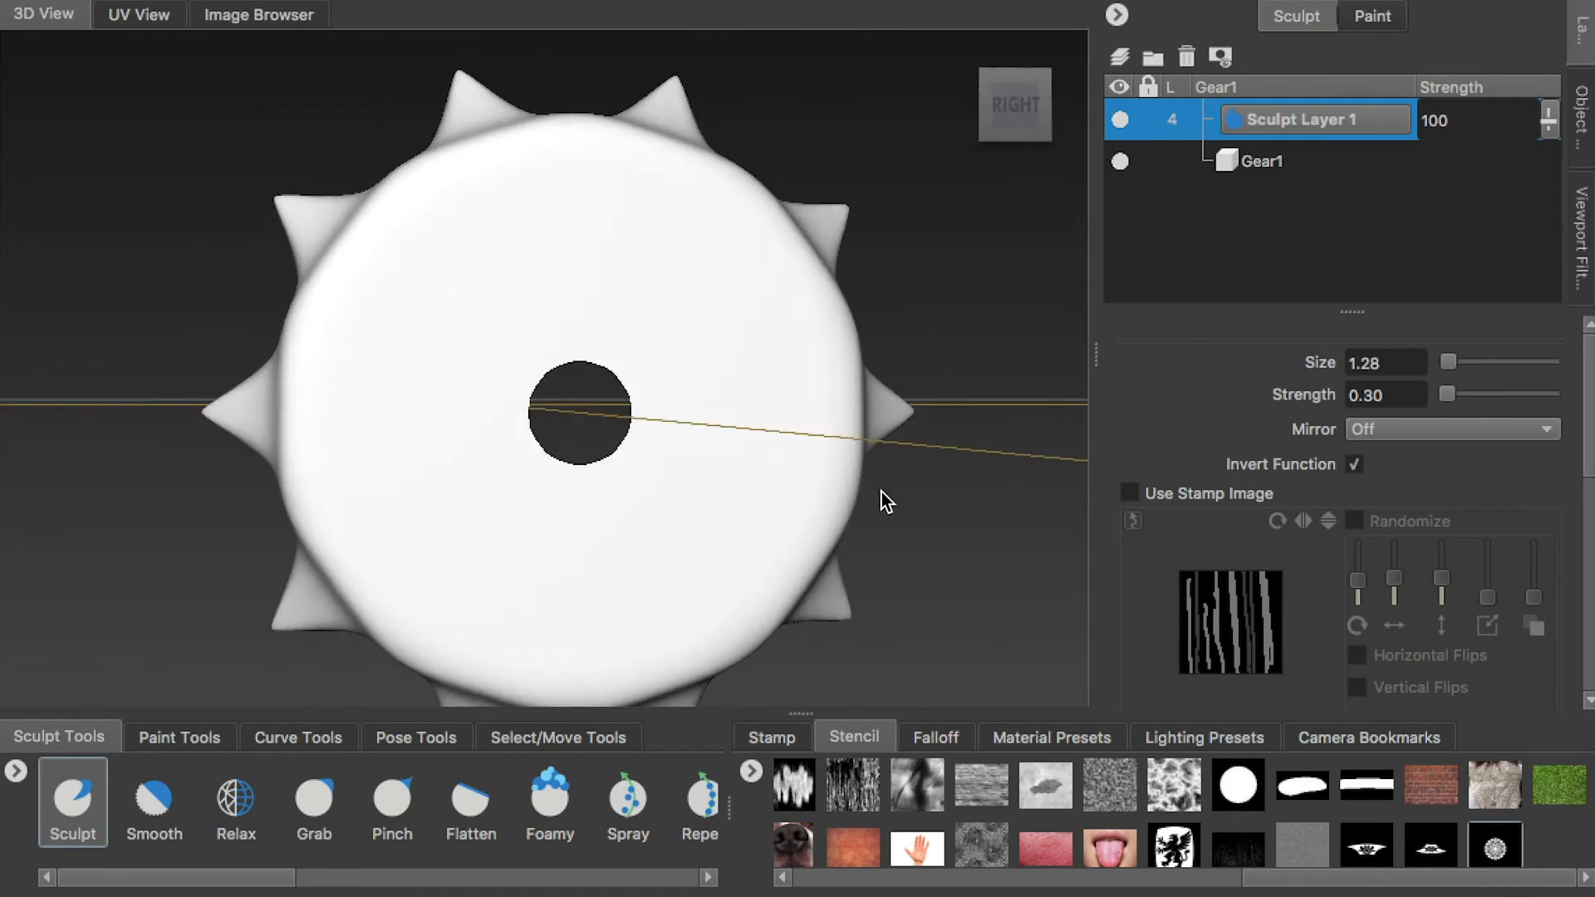
{"action": "left_click", "coordinate": [1012, 106]}
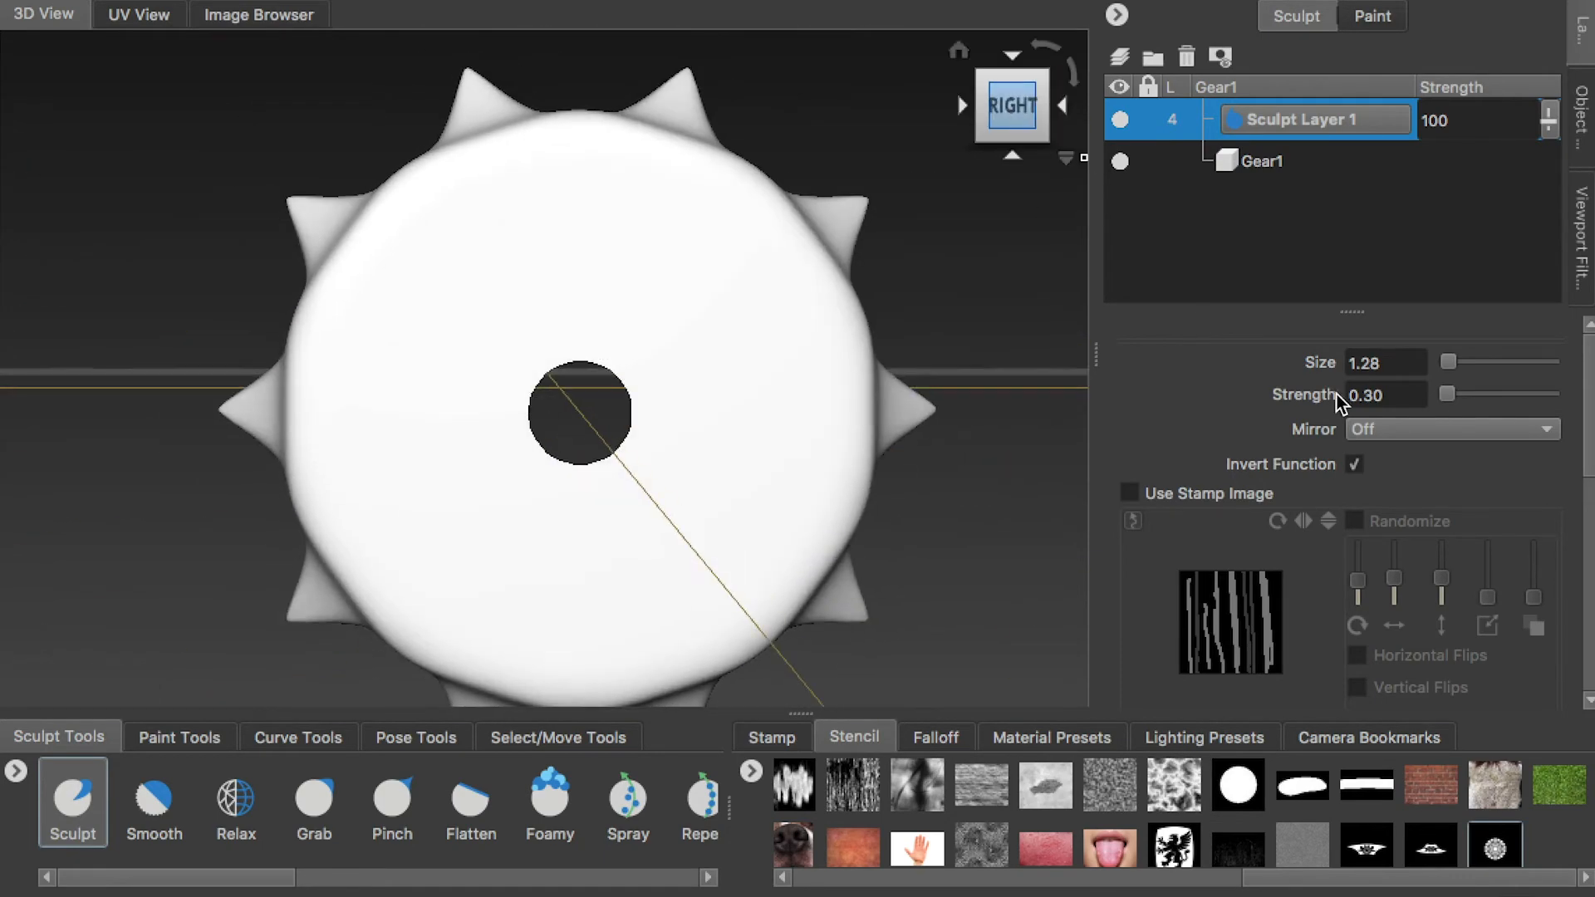
{"action": "left_click", "coordinate": [1495, 852]}
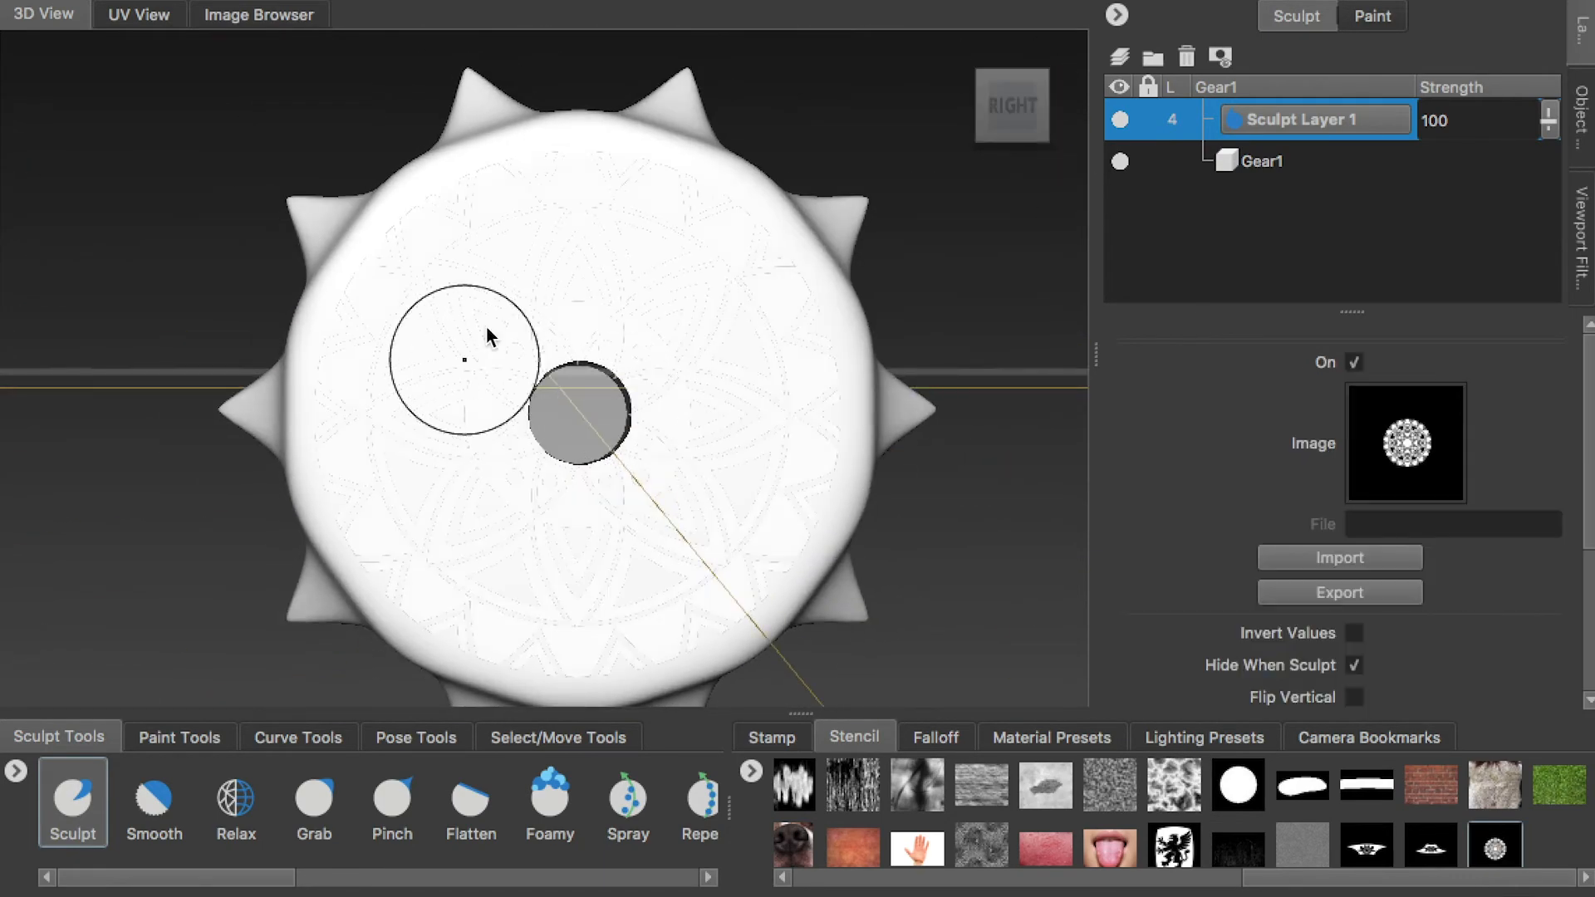
{"action": "left_click_drag", "start_coordinate": [467, 382], "coordinate": [587, 263]}
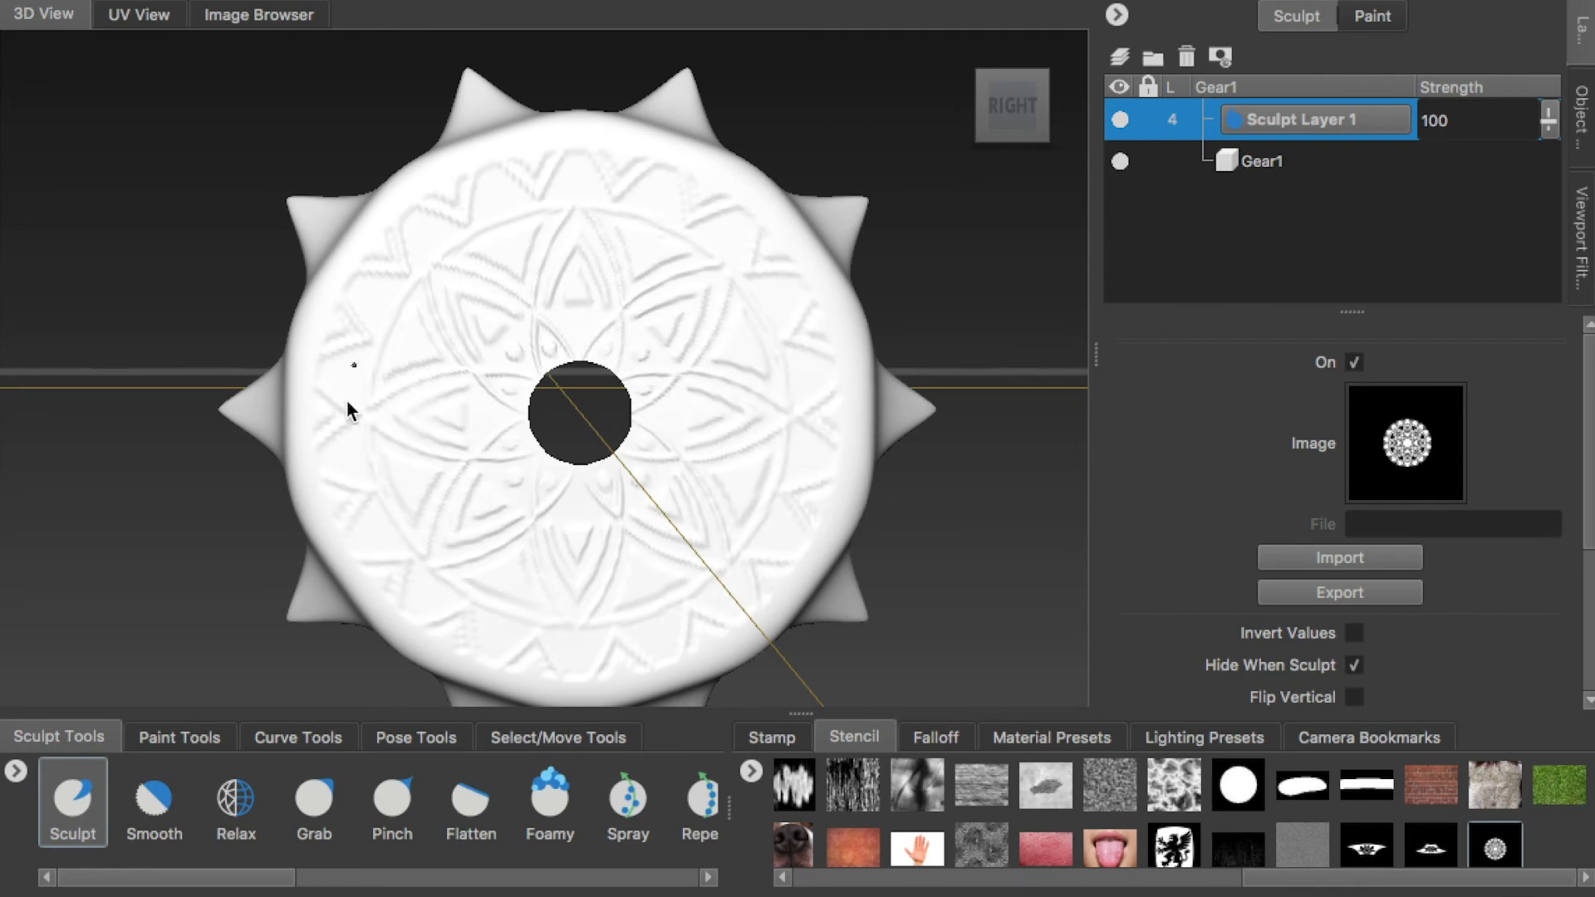
Sculpt the same circular stencil pattern into Gear1's opposite face in the left view, and hide the stencil
{"action": "left_click_drag", "start_coordinate": [746, 585], "coordinate": [797, 532], "text": "alt"}
{"action": "right_click_drag", "start_coordinate": [798, 532], "coordinate": [705, 552], "text": "alt"}
{"action": "left_click_drag", "start_coordinate": [705, 552], "coordinate": [509, 463], "text": "alt"}
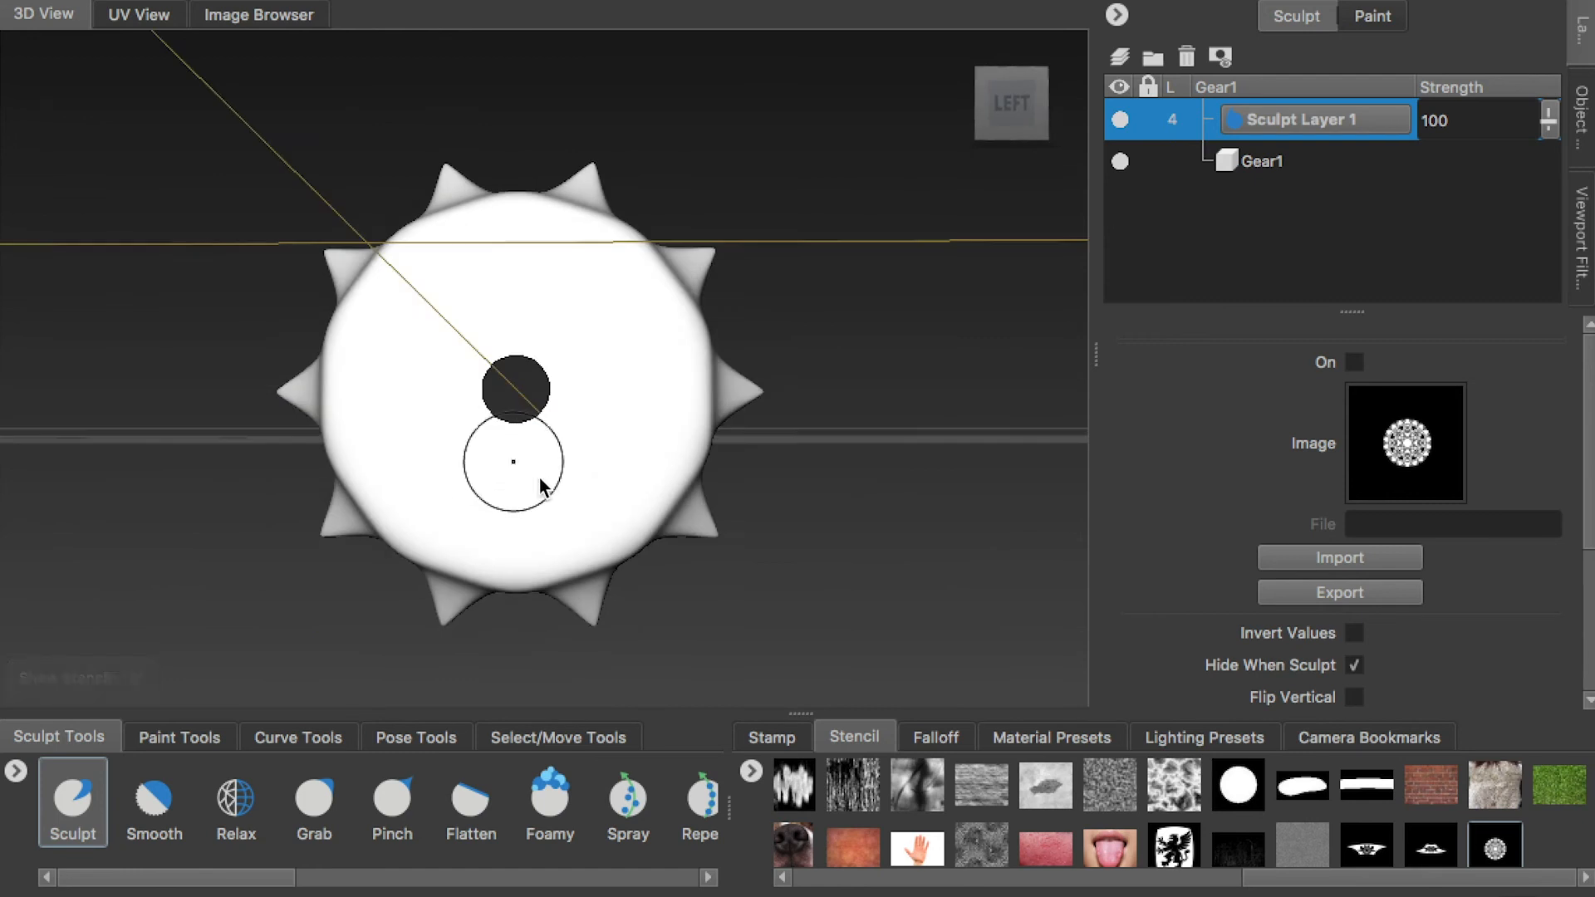
{"action": "right_click_drag", "start_coordinate": [509, 463], "coordinate": [581, 448], "text": "alt"}
{"action": "left_click", "coordinate": [1011, 96]}
{"action": "left_click", "coordinate": [1492, 846]}
{"action": "middle_click_drag", "start_coordinate": [669, 453], "coordinate": [555, 407]}
{"action": "left_click_drag", "start_coordinate": [385, 249], "coordinate": [673, 311]}
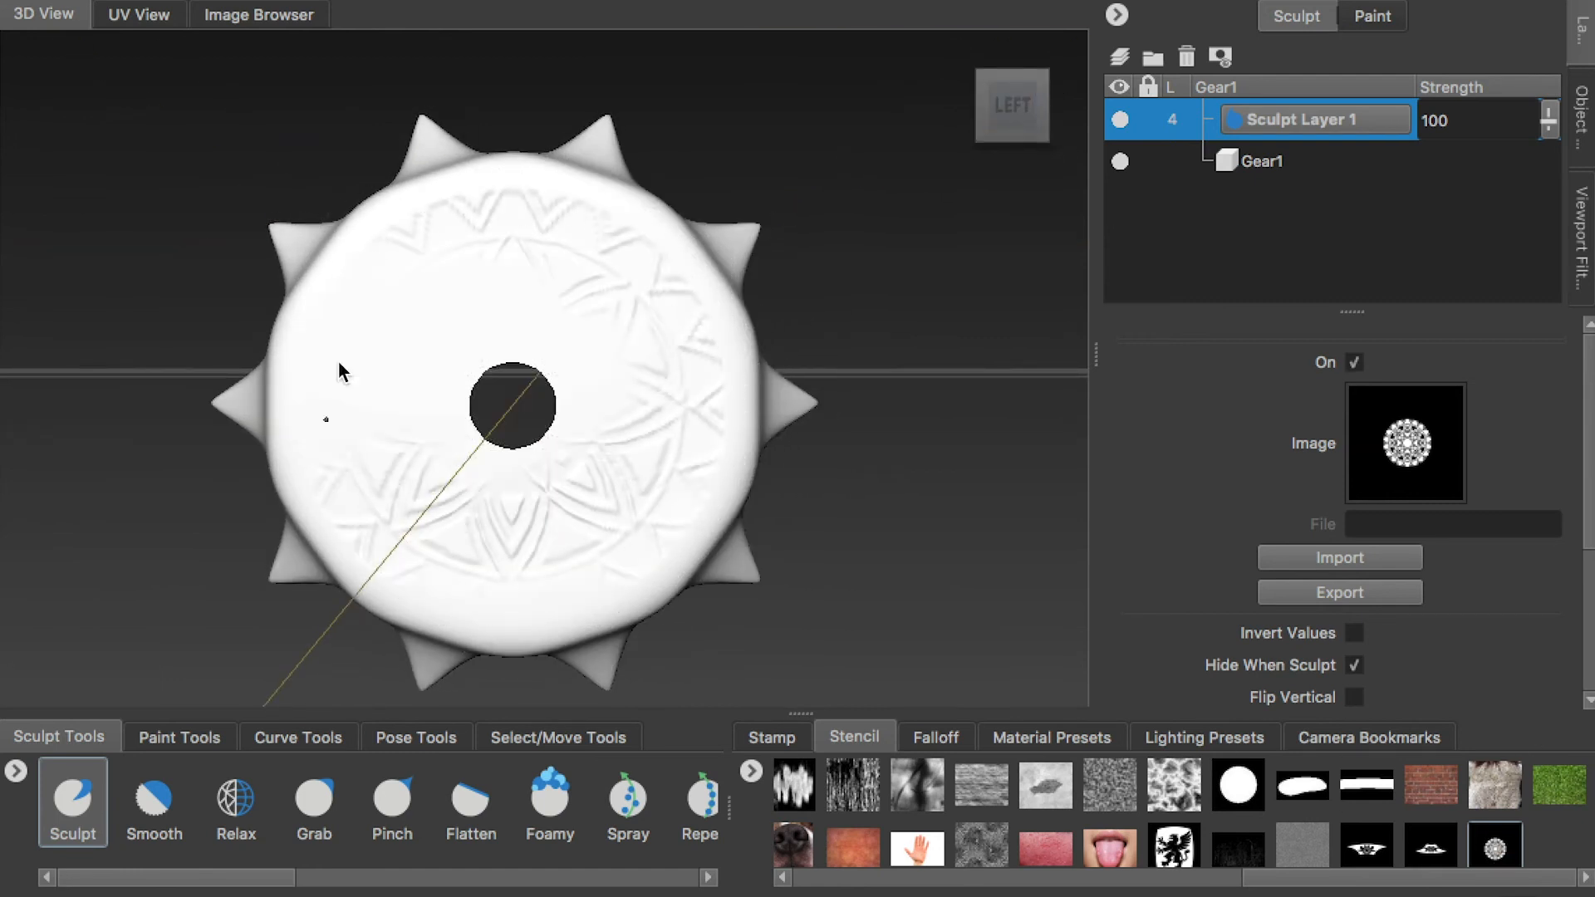
{"action": "mouse_move", "coordinate": [309, 303]}
{"action": "left_mouse_down"}
{"action": "mouse_move", "coordinate": [624, 528]}
{"action": "mouse_move", "coordinate": [950, 547]}
{"action": "mouse_move", "coordinate": [681, 536]}
{"action": "mouse_move", "coordinate": [1105, 188]}
{"action": "left_mouse_up"}
{"action": "key", "text": "q"}
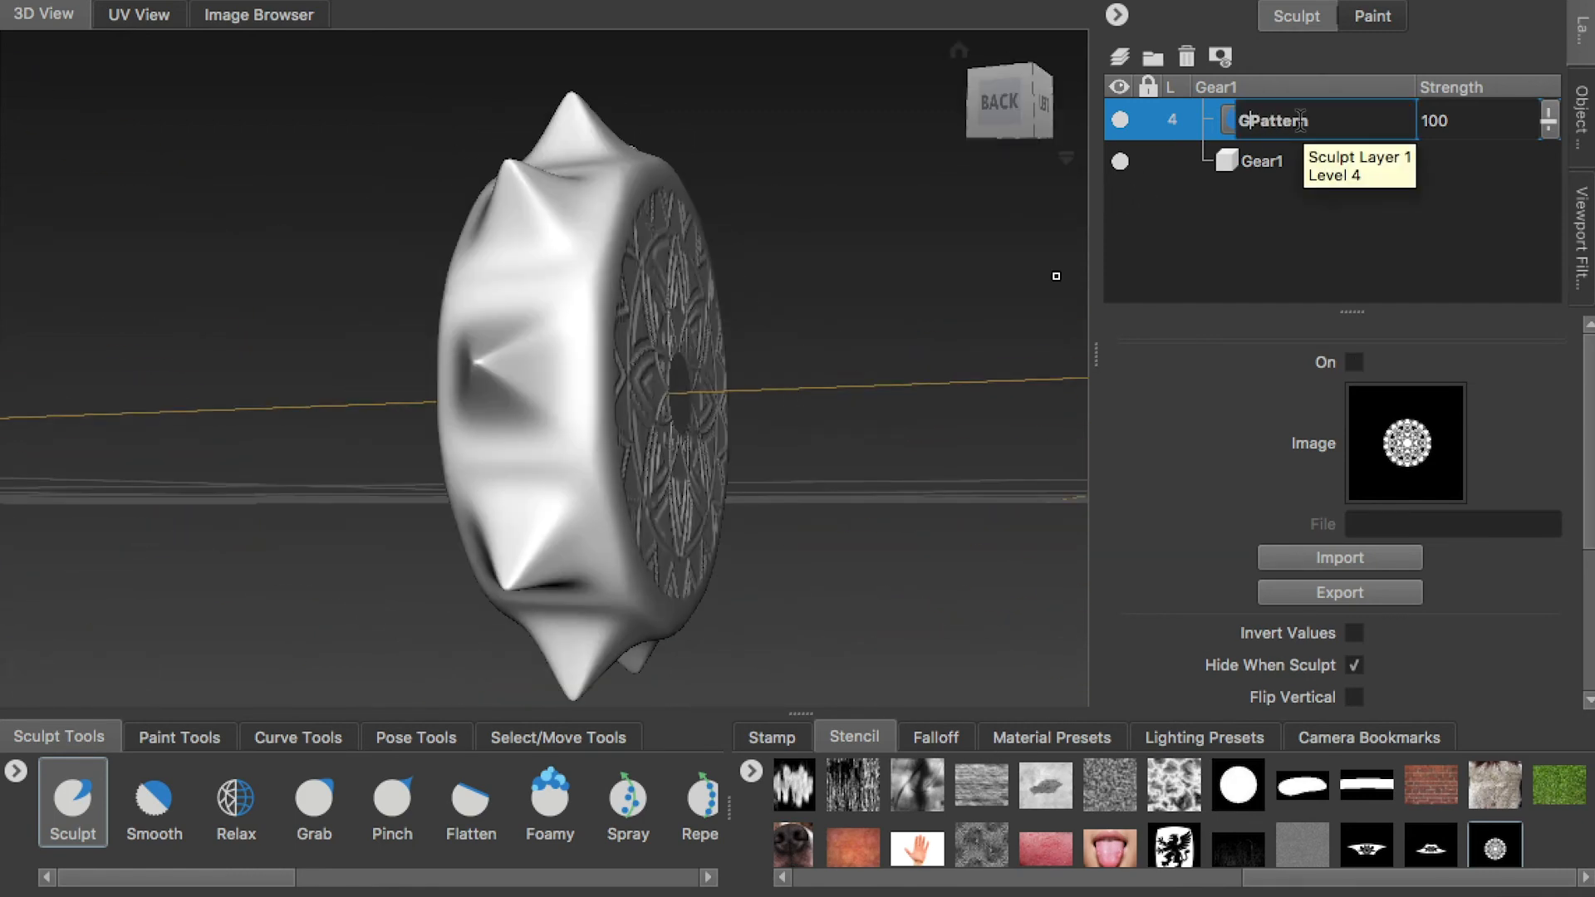
Organize Gear1's sculpt layers as a locked layer named GearPattern with a new layer named GearFlatten above it
{"action": "key", "text": "Return"}
{"action": "left_click", "coordinate": [1120, 56]}
{"action": "double_click", "coordinate": [1291, 121]}
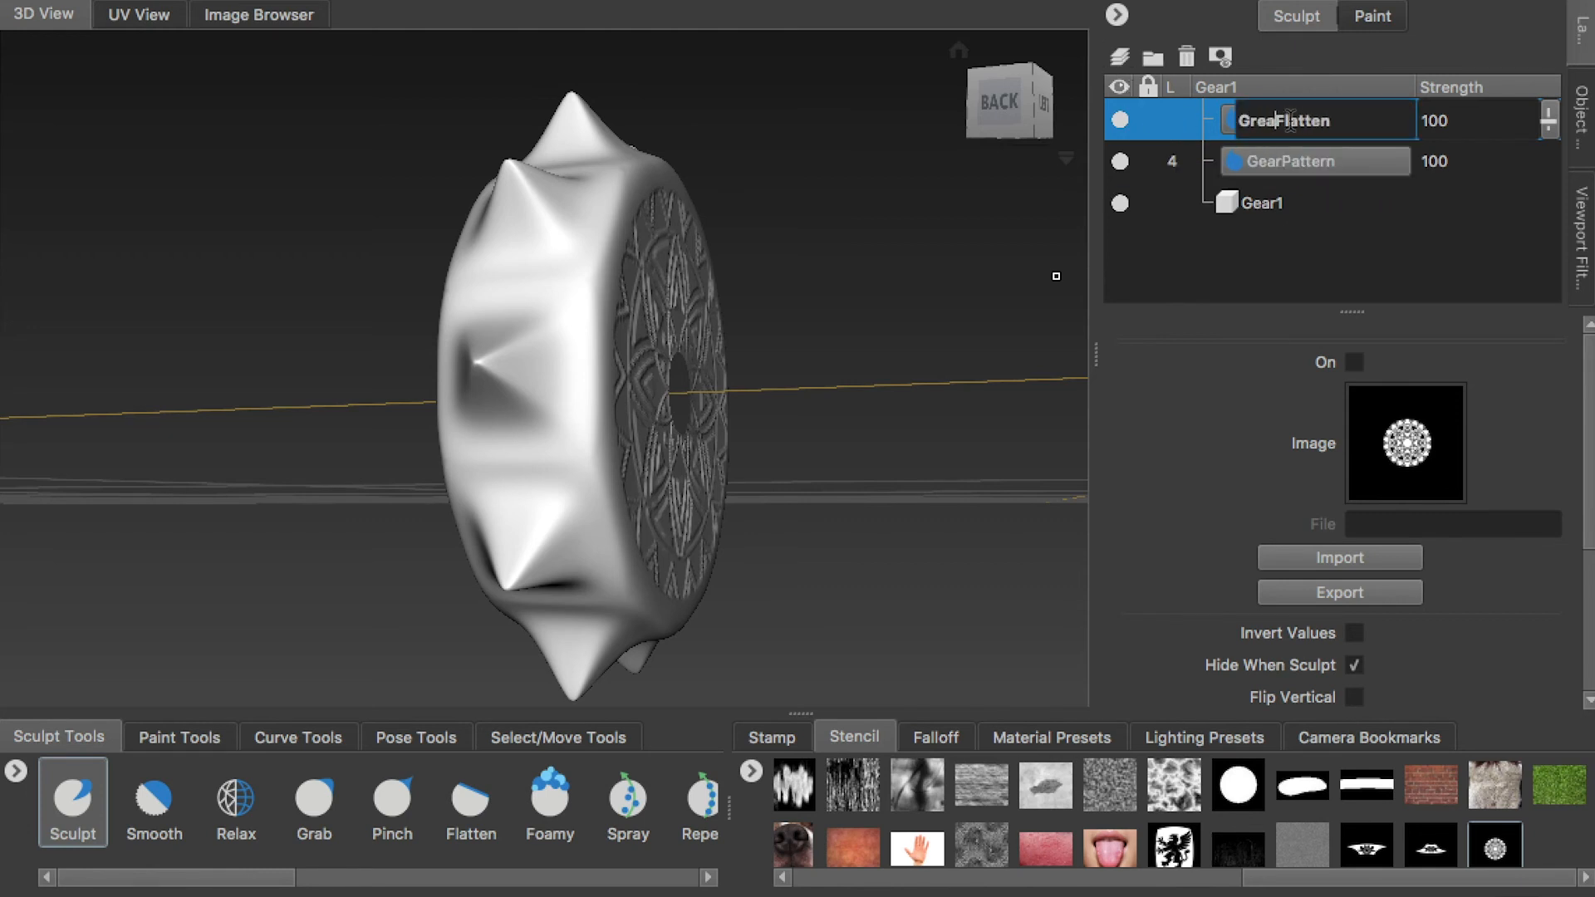
{"action": "left_click", "coordinate": [1148, 161]}
Flatten the rounded rim edges of Gear1 on the GearFlatten layer with the Flatten tool and the stencil off
{"action": "left_click_drag", "start_coordinate": [631, 283], "coordinate": [760, 305], "text": "alt"}
{"action": "left_click", "coordinate": [440, 793]}
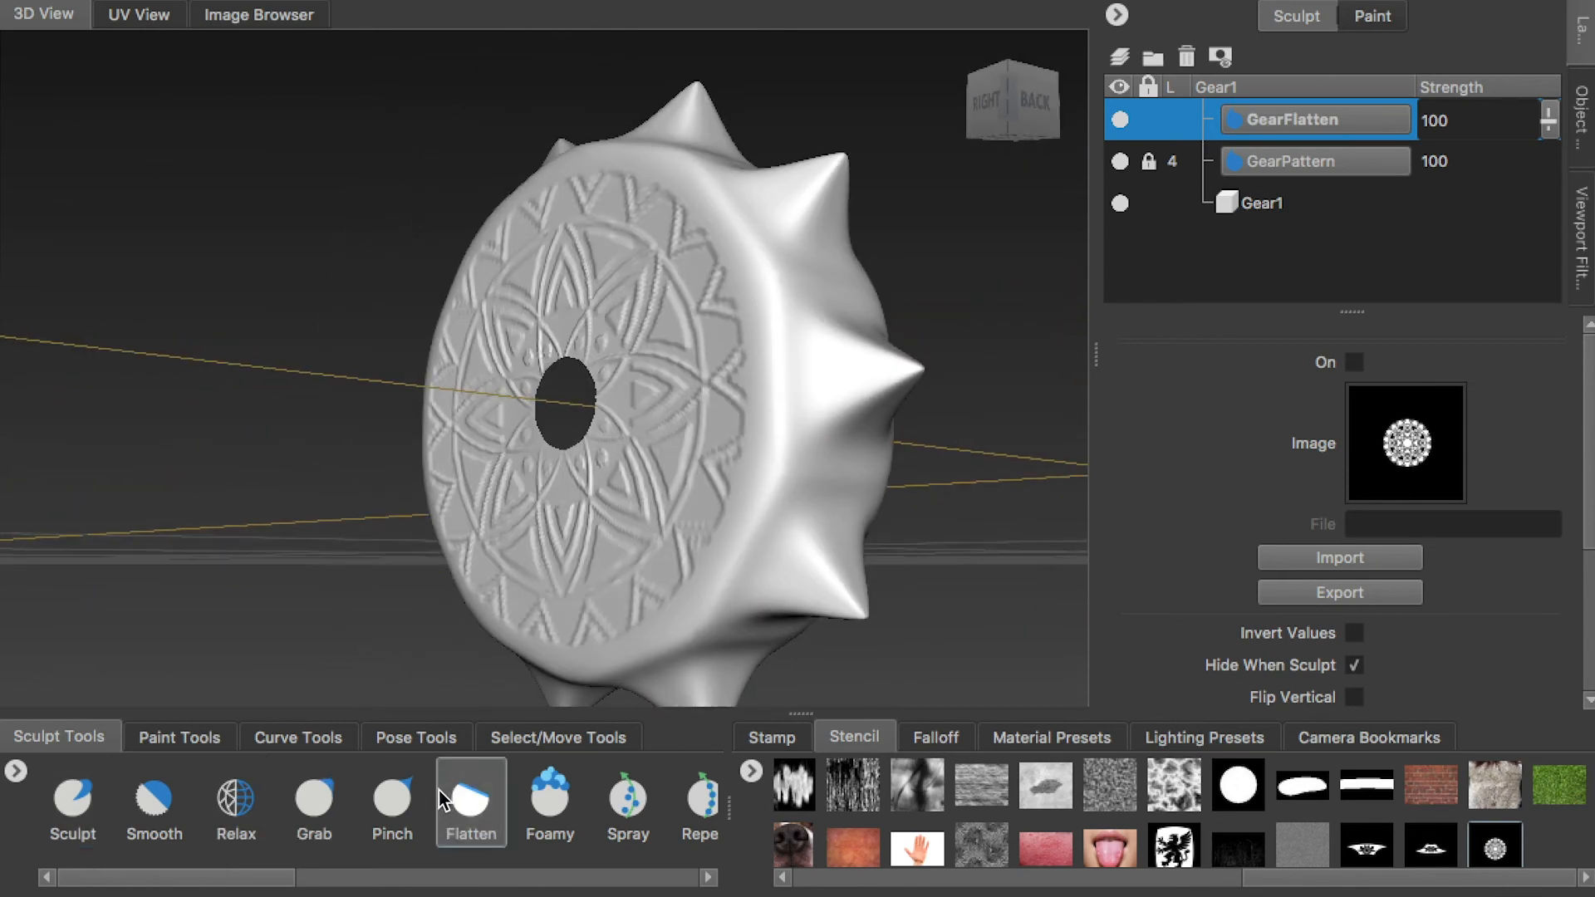
{"action": "scroll", "coordinate": [794, 809], "scroll_direction": "up", "scroll_amount": 5}
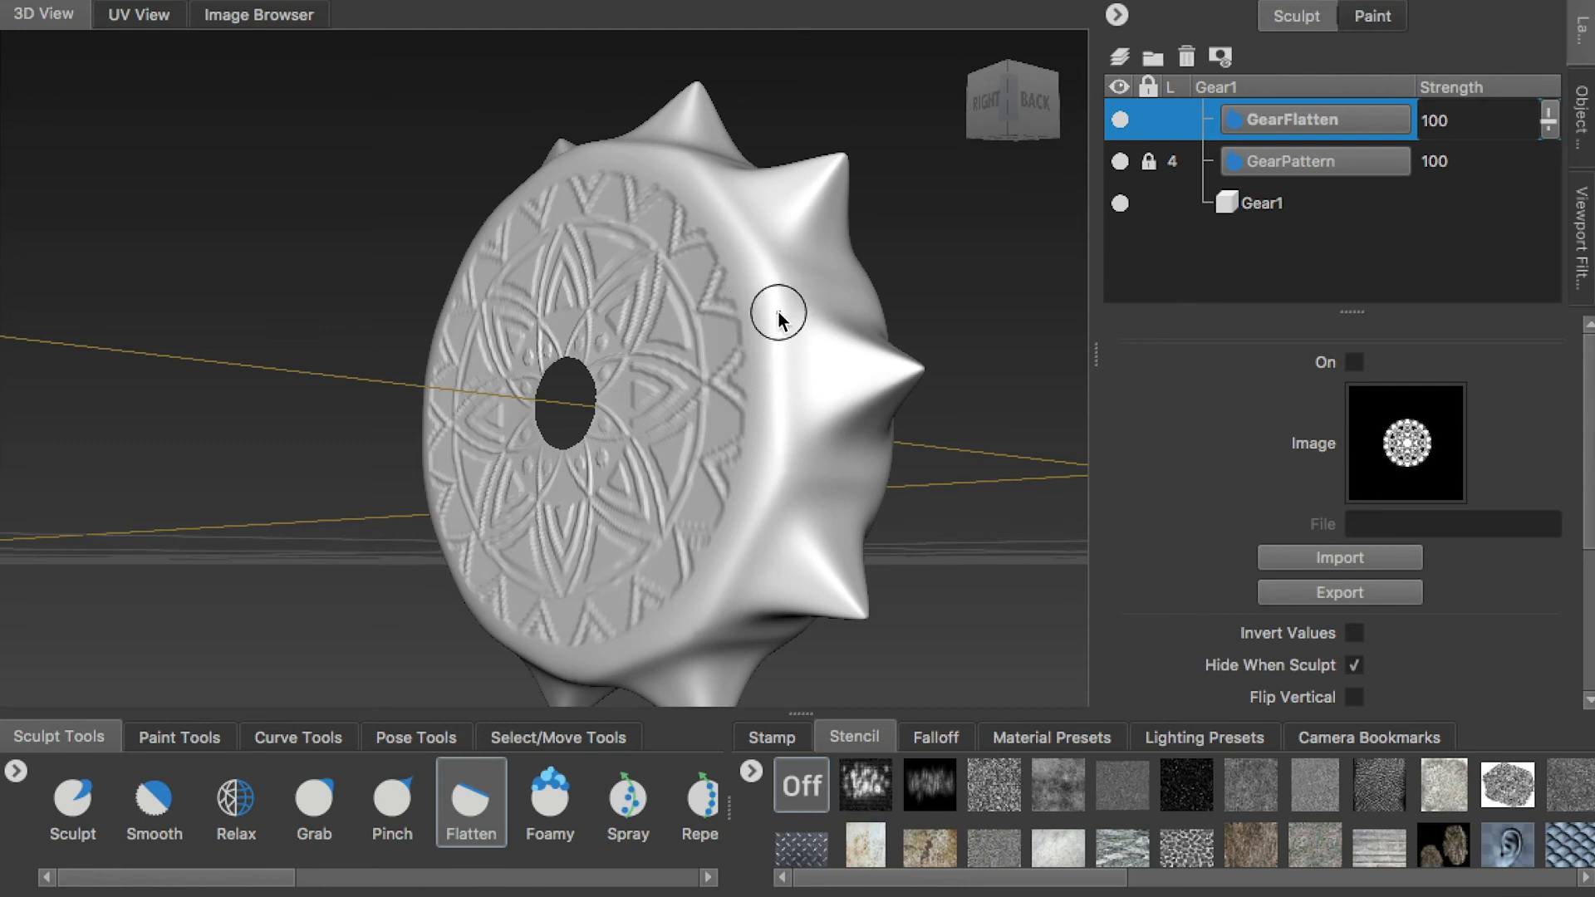
{"action": "left_click_drag", "start_coordinate": [777, 370], "coordinate": [661, 224], "text": "alt"}
{"action": "left_click_drag", "start_coordinate": [775, 271], "coordinate": [571, 589], "text": "alt"}
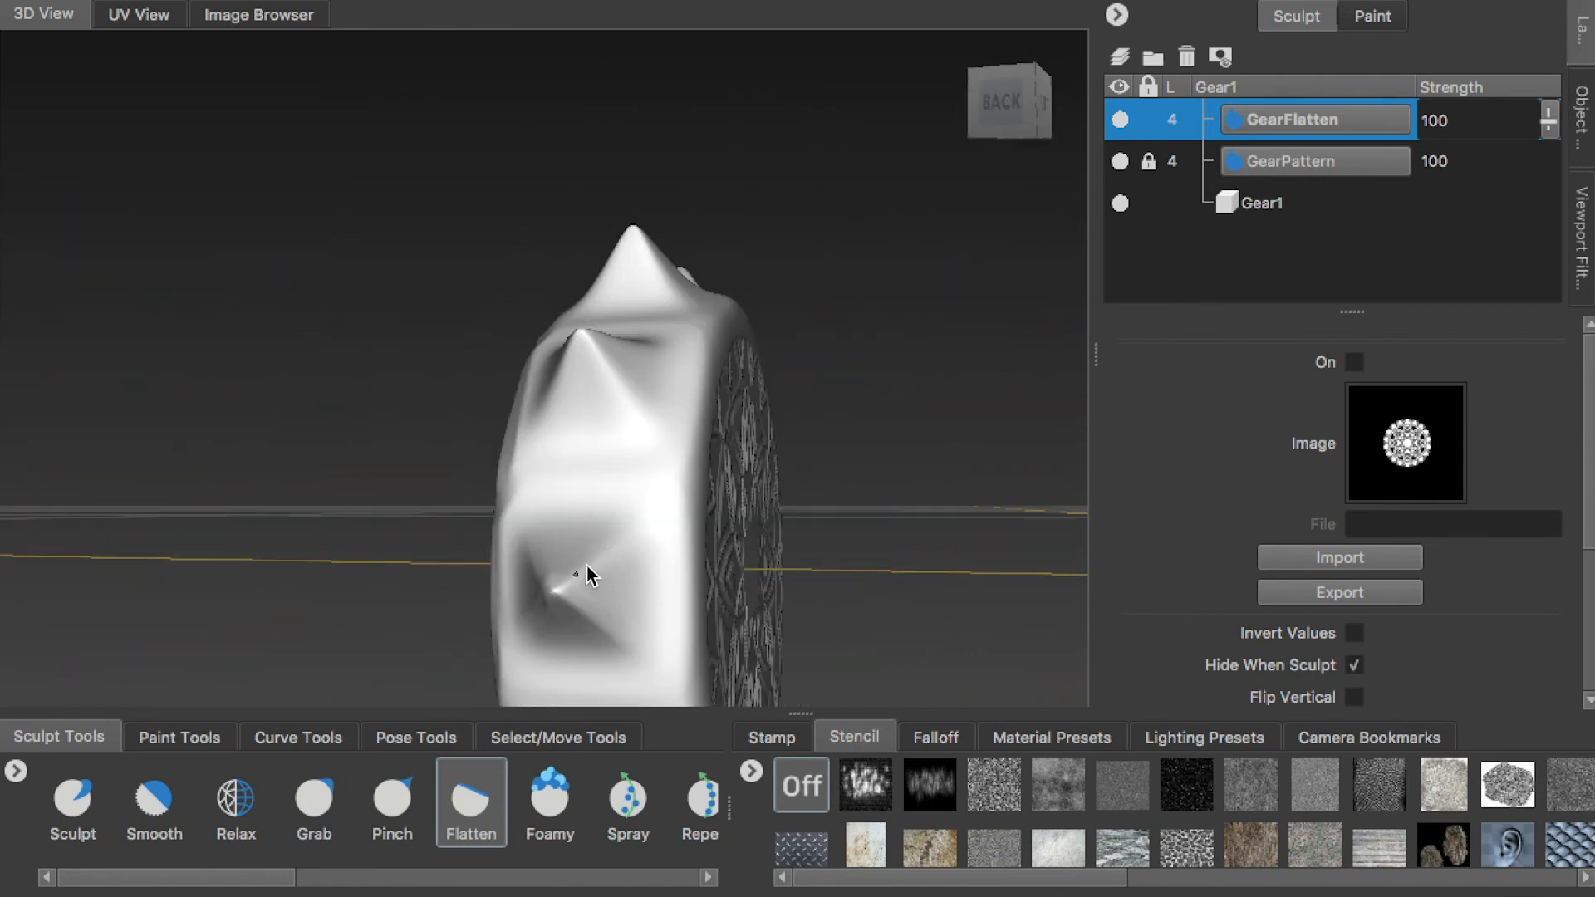
{"action": "left_click_drag", "start_coordinate": [695, 471], "coordinate": [1382, 213], "text": "alt"}
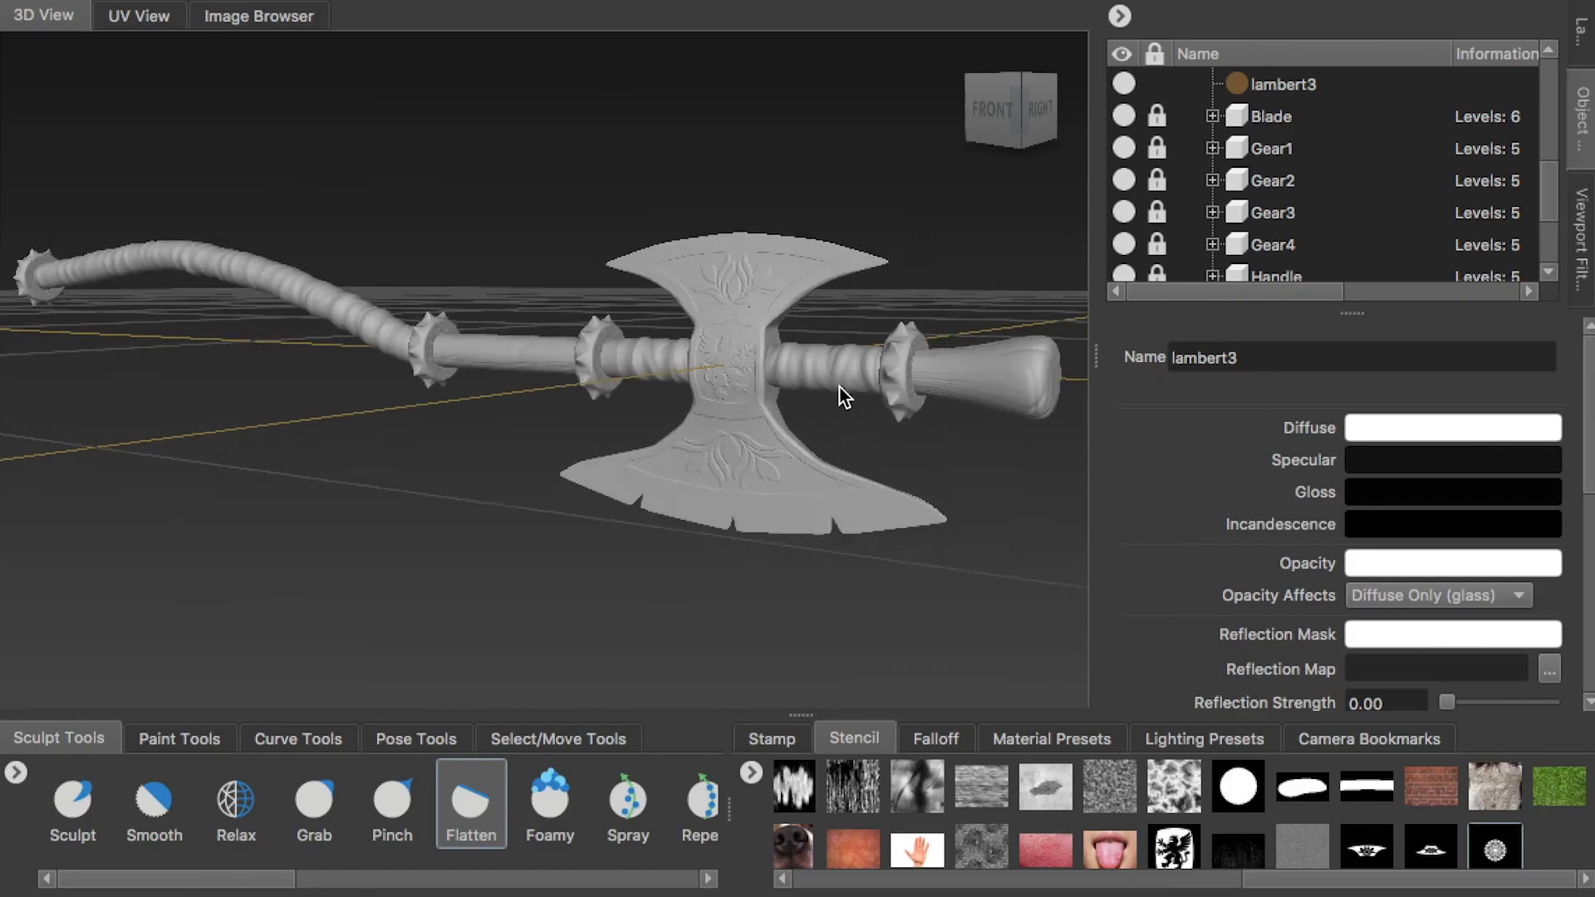
{"action": "left_click_drag", "start_coordinate": [839, 386], "coordinate": [798, 432], "text": "alt"}
{"action": "right_click_drag", "start_coordinate": [797, 431], "coordinate": [848, 459], "text": "alt"}
{"action": "middle_click_drag", "start_coordinate": [847, 459], "coordinate": [830, 476], "text": "alt"}
{"action": "left_click_drag", "start_coordinate": [830, 476], "coordinate": [492, 402], "text": "alt"}
{"action": "right_click_drag", "start_coordinate": [492, 401], "coordinate": [416, 390], "text": "alt"}
{"action": "left_click_drag", "start_coordinate": [416, 391], "coordinate": [659, 349], "text": "alt"}
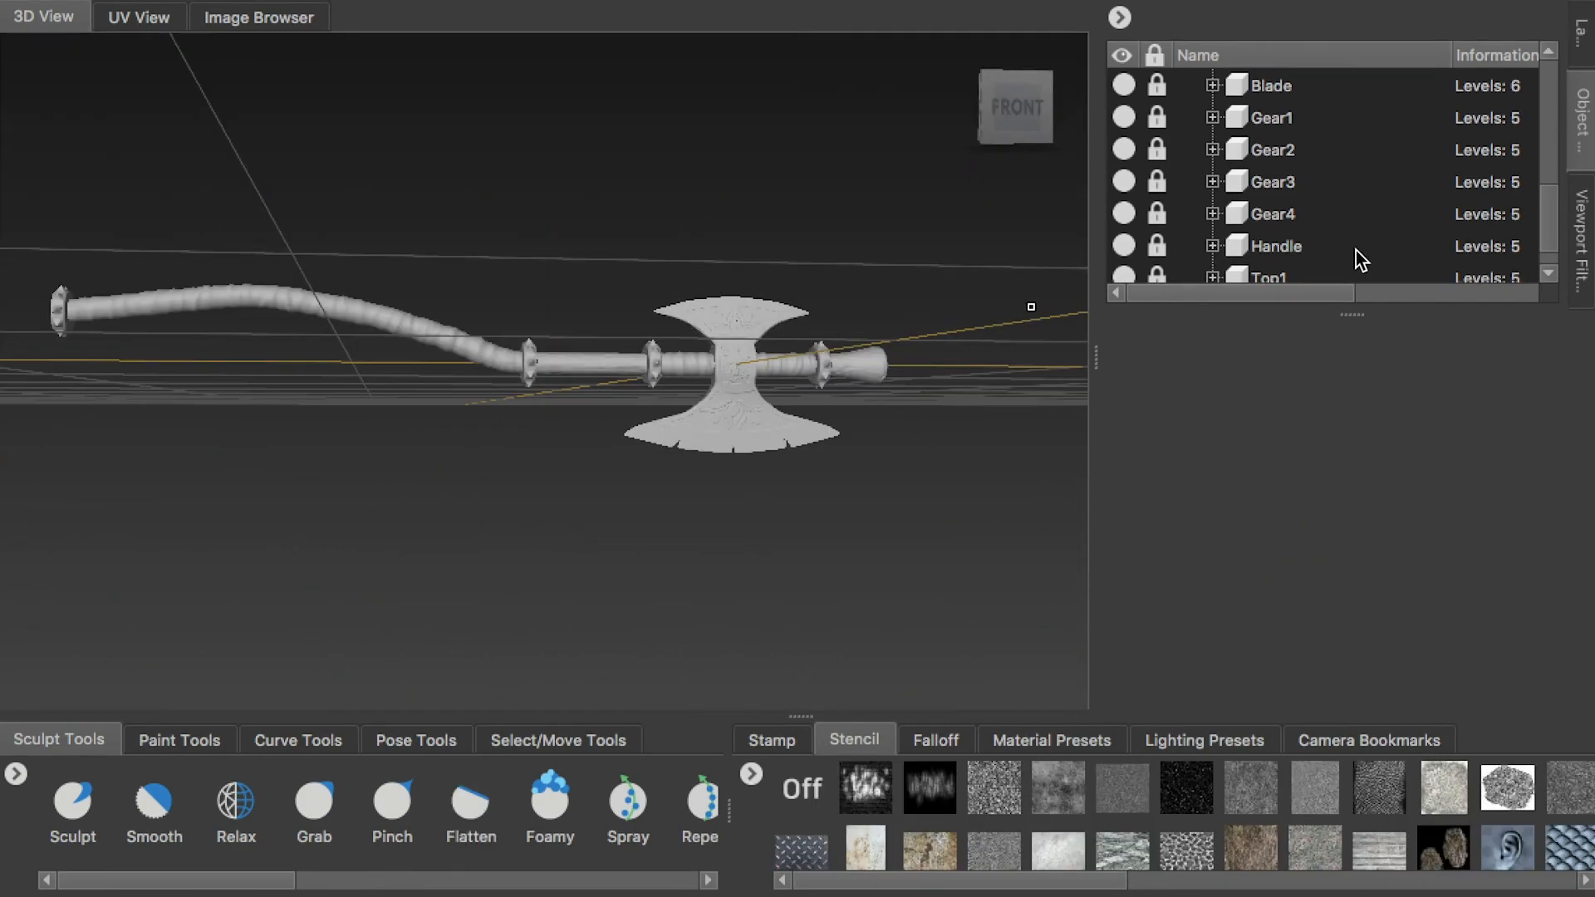
Unlock and subdivide the Handle to level 5, and add a new sculpt layer to it
{"action": "left_click", "coordinate": [1275, 246]}
{"action": "key", "text": "shift+d"}
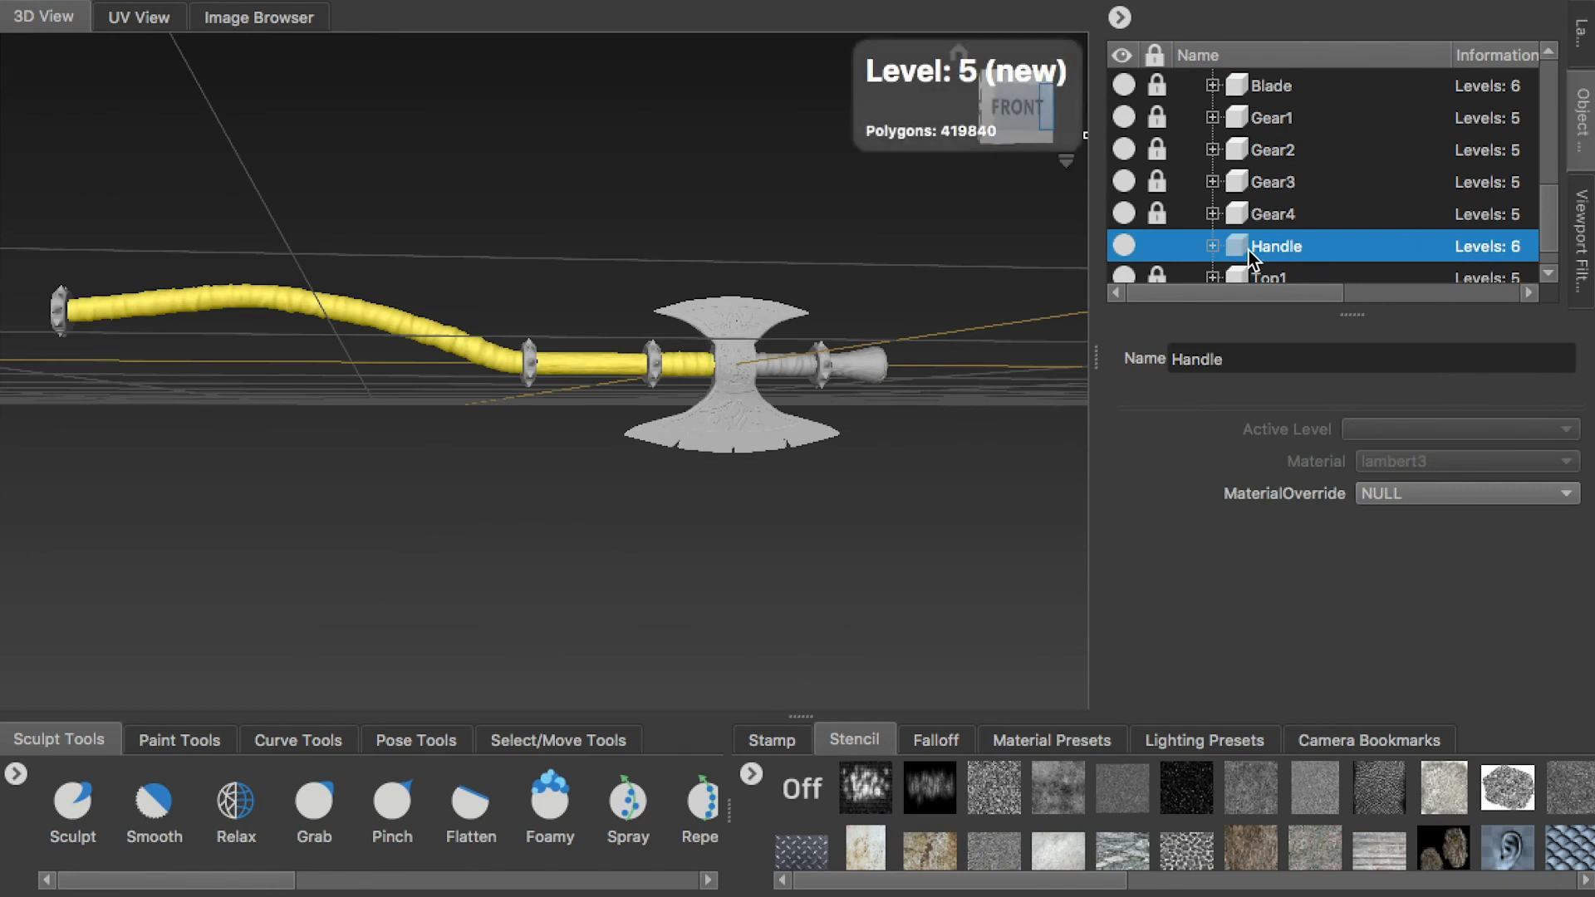
{"action": "left_click", "coordinate": [1581, 33]}
{"action": "left_click", "coordinate": [1119, 60]}
{"action": "left_click", "coordinate": [1120, 65]}
Select the lambert3 material to clear the Handle's highlight, and return to the Handle's Sculpt Layer 2
{"action": "left_click", "coordinate": [1582, 121]}
{"action": "scroll", "coordinate": [1285, 123], "scroll_direction": "up", "scroll_amount": 1}
{"action": "key", "text": "f"}
{"action": "scroll", "coordinate": [436, 337], "scroll_direction": "down", "scroll_amount": 5}
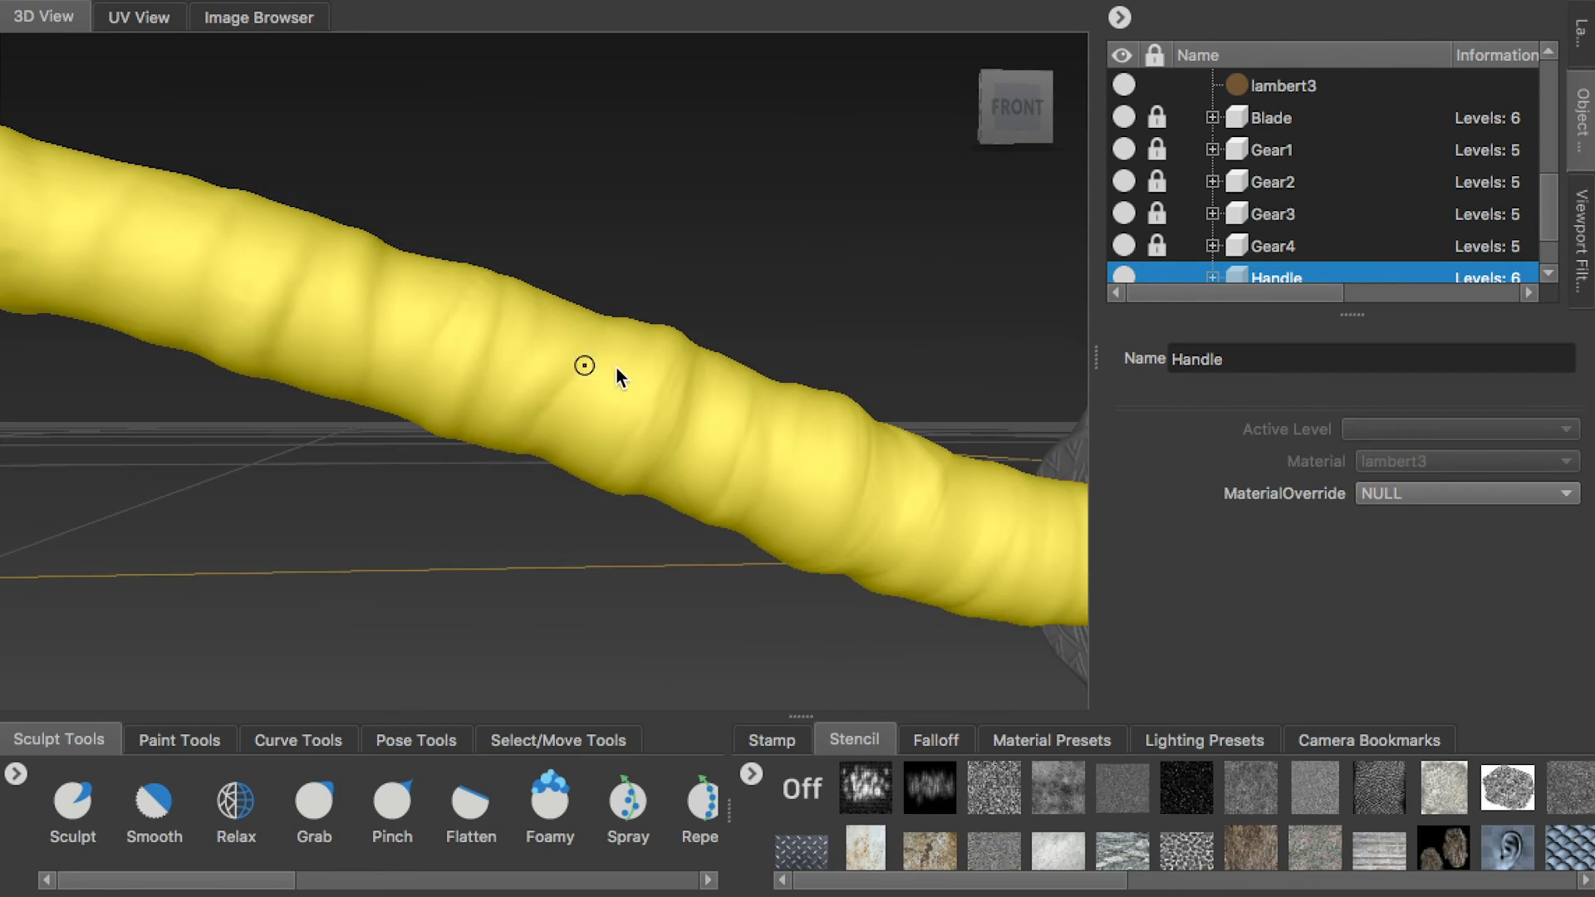
{"action": "middle_click_drag", "start_coordinate": [617, 367], "coordinate": [277, 300], "text": "alt"}
{"action": "left_click", "coordinate": [1296, 86]}
{"action": "left_click", "coordinate": [1580, 31]}
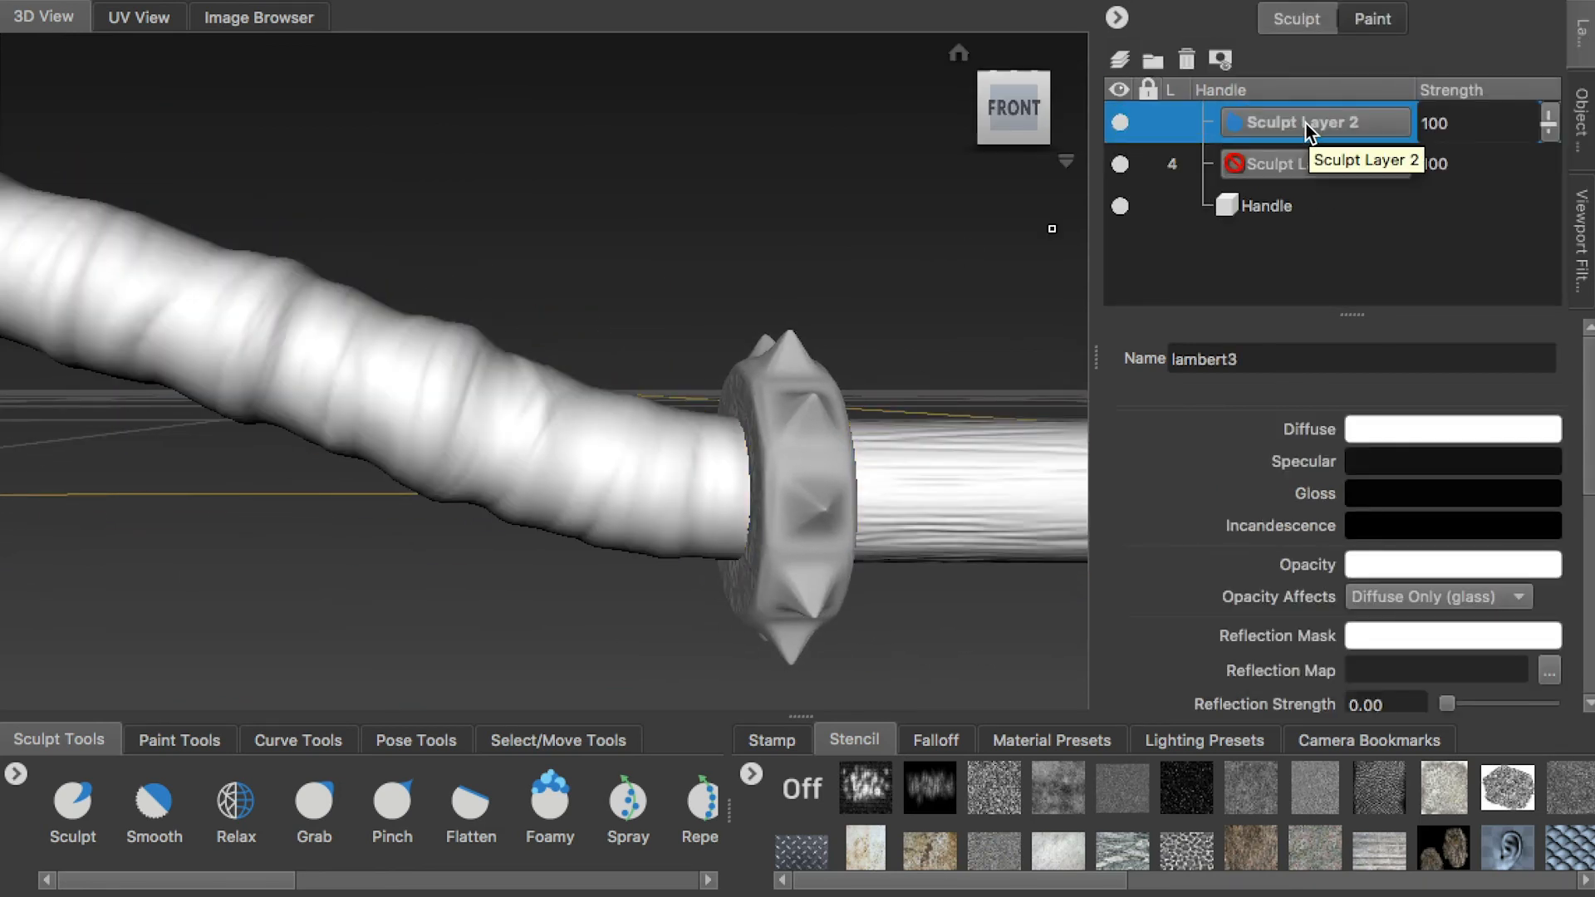
Set up the Sculpt tool at strength 0.08 with the white square stamp and Invert Function off
{"action": "left_click", "coordinate": [92, 816]}
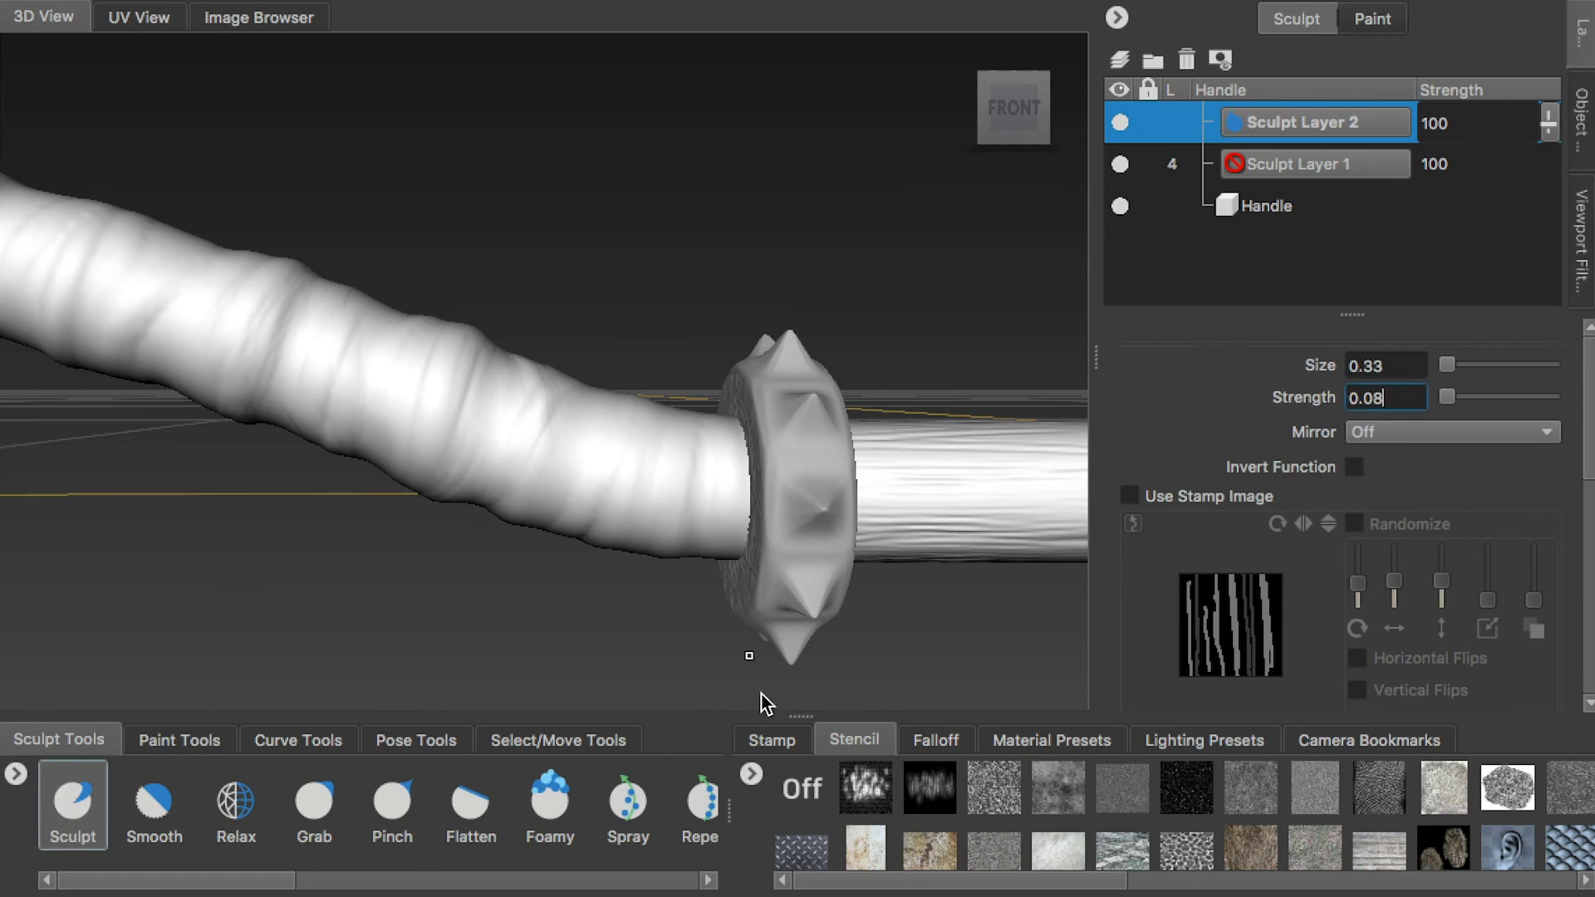
{"action": "left_click", "coordinate": [771, 740]}
{"action": "scroll", "coordinate": [1163, 797], "scroll_direction": "right", "scroll_amount": 5}
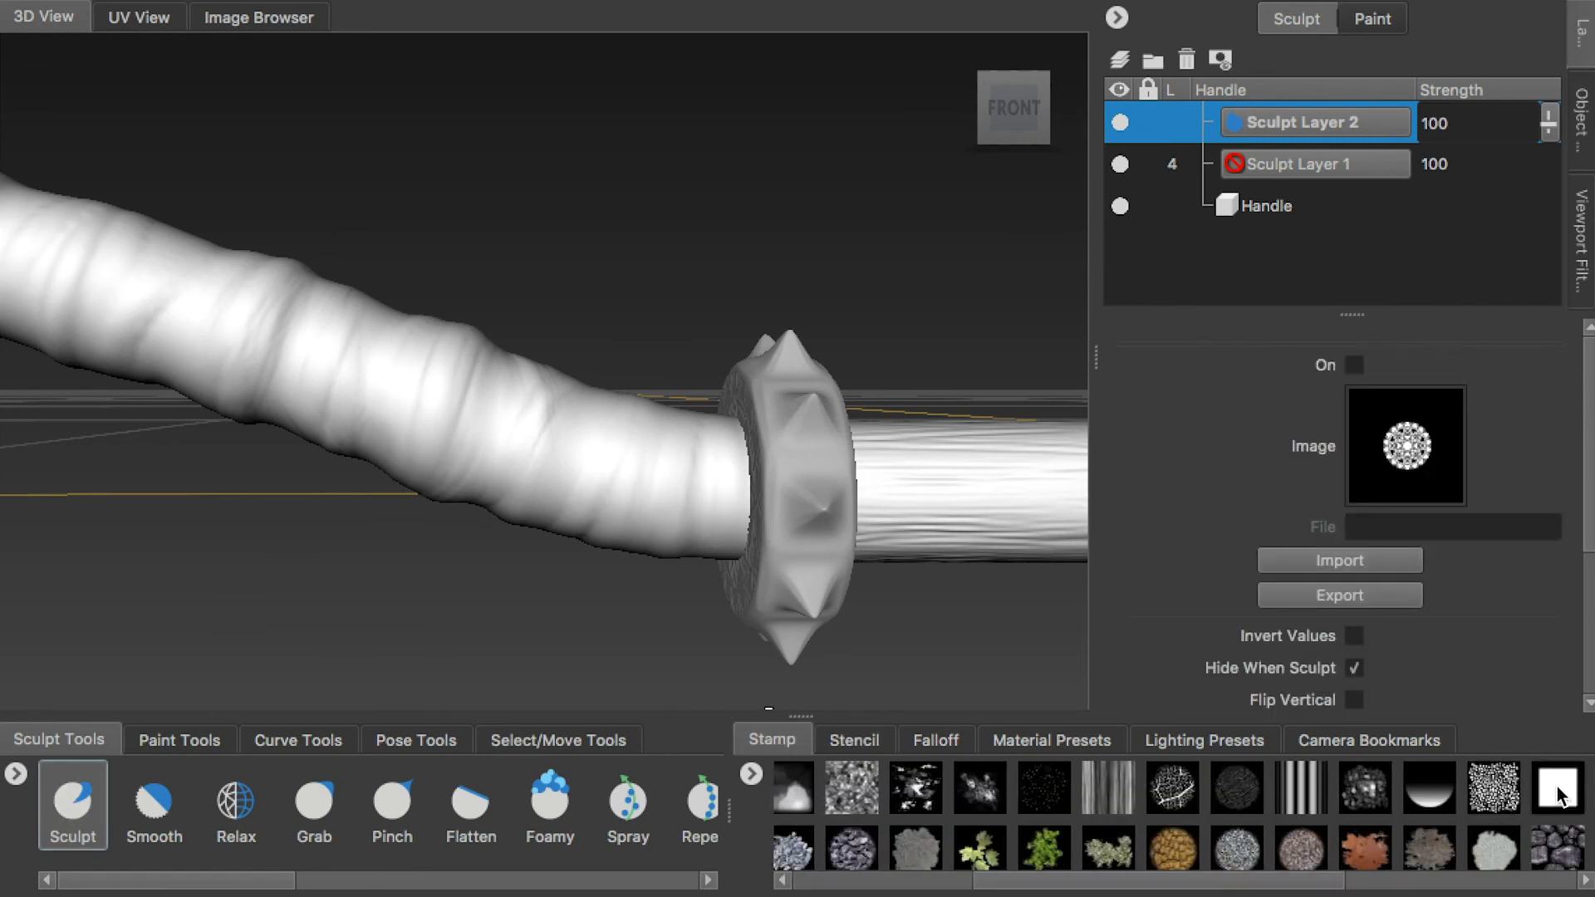
{"action": "left_click", "coordinate": [1556, 802]}
{"action": "scroll", "coordinate": [1077, 810], "scroll_direction": "right", "scroll_amount": 5}
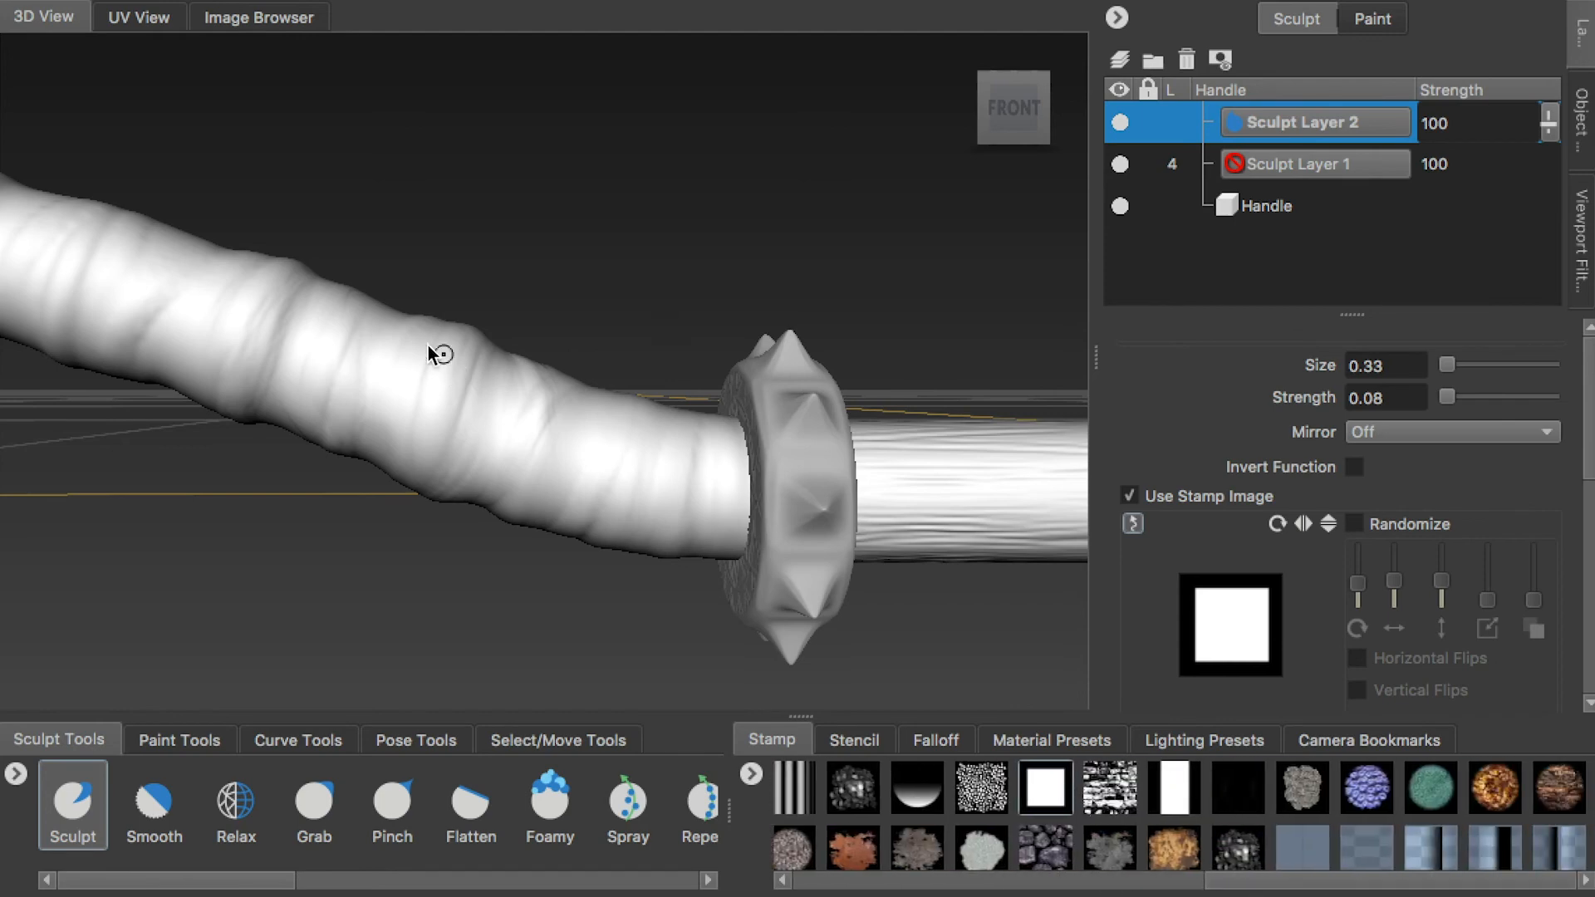
Sculpt wrinkled wrap folds along the curved Handle section beside the spiked gear with the white square stamp, size 1.05 and strength 0.08
{"action": "scroll", "coordinate": [450, 369], "scroll_direction": "up", "scroll_amount": 2}
{"action": "left_click_drag", "start_coordinate": [441, 403], "coordinate": [457, 408], "text": "alt"}
{"action": "left_click_drag", "start_coordinate": [458, 347], "coordinate": [422, 452]}
{"action": "mouse_move", "coordinate": [453, 461]}
{"action": "left_mouse_down", "text": "alt"}
{"action": "mouse_move", "coordinate": [495, 395]}
{"action": "mouse_move", "coordinate": [466, 270]}
{"action": "left_mouse_up", "text": "alt"}
{"action": "mouse_move", "coordinate": [465, 270]}
{"action": "left_mouse_down"}
{"action": "mouse_move", "coordinate": [402, 402]}
{"action": "mouse_move", "coordinate": [474, 243]}
{"action": "left_mouse_up"}
{"action": "left_click_drag", "start_coordinate": [471, 304], "coordinate": [407, 447]}
{"action": "mouse_move", "coordinate": [476, 390]}
{"action": "left_mouse_down", "text": "alt"}
{"action": "mouse_move", "coordinate": [453, 405]}
{"action": "mouse_move", "coordinate": [520, 452]}
{"action": "mouse_move", "coordinate": [508, 532]}
{"action": "left_mouse_up", "text": "alt"}
{"action": "left_click_drag", "start_coordinate": [571, 435], "coordinate": [597, 437]}
{"action": "mouse_move", "coordinate": [597, 437]}
{"action": "left_mouse_down", "text": "alt"}
{"action": "mouse_move", "coordinate": [608, 392]}
{"action": "mouse_move", "coordinate": [434, 357]}
{"action": "mouse_move", "coordinate": [411, 312]}
{"action": "left_mouse_up", "text": "alt"}
{"action": "left_click_drag", "start_coordinate": [488, 216], "coordinate": [409, 353]}
{"action": "left_click_drag", "start_coordinate": [408, 353], "coordinate": [356, 402], "text": "alt"}
{"action": "left_click_drag", "start_coordinate": [463, 262], "coordinate": [502, 213], "text": "alt"}
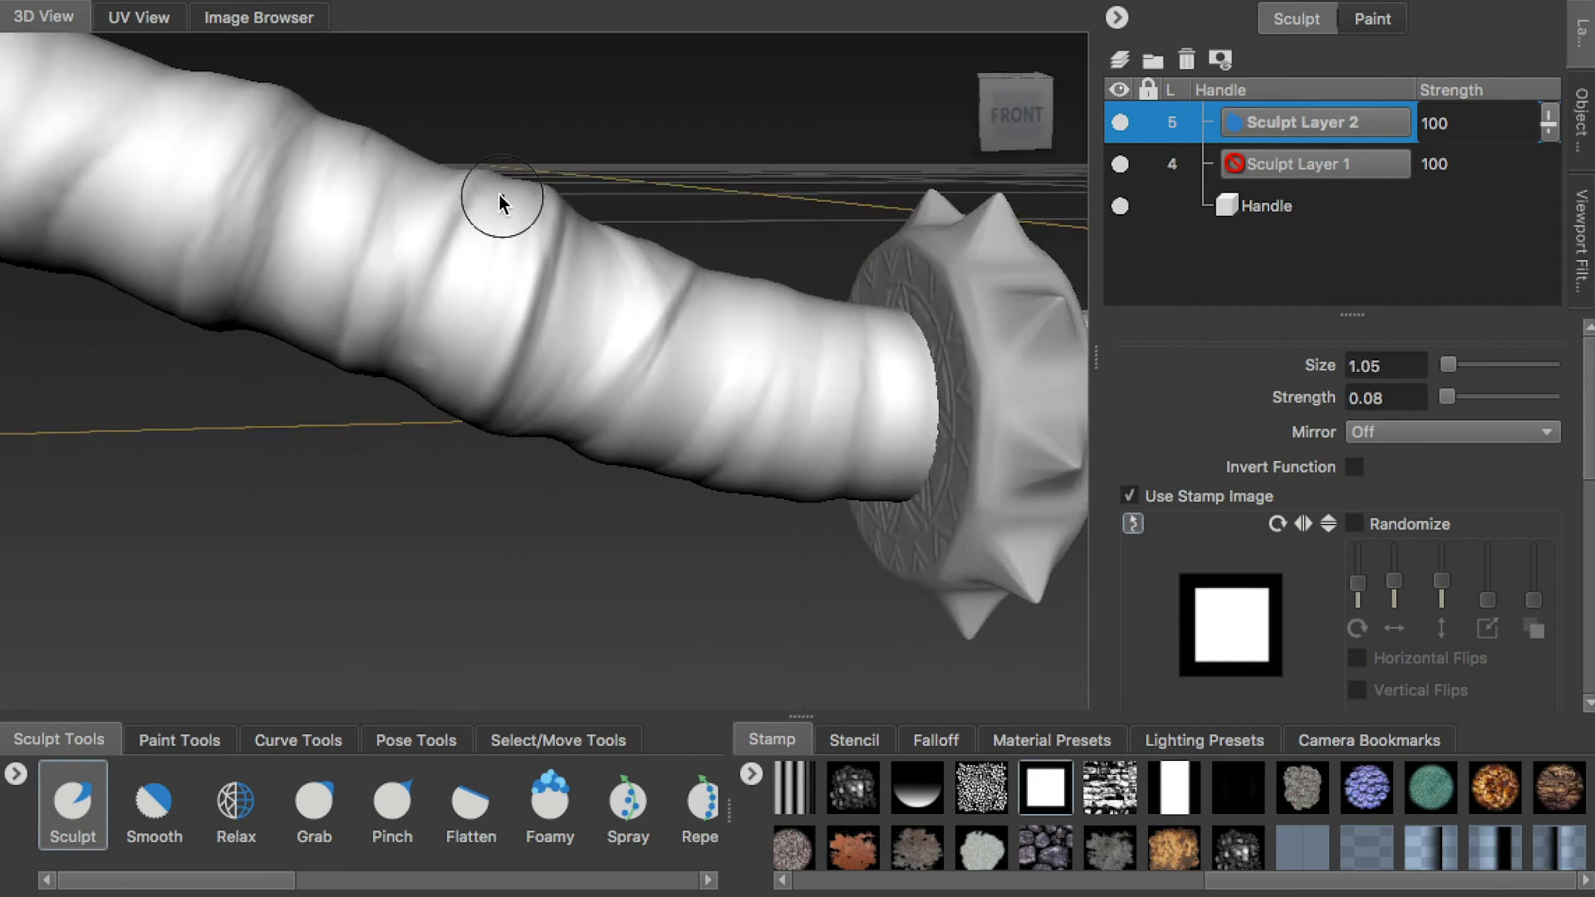
Sculpt more wrap folds around the upper side and underside of the Handle with the vertical white bar stamp at size 1.05
{"action": "mouse_move", "coordinate": [486, 404]}
{"action": "left_mouse_down", "text": "alt"}
{"action": "mouse_move", "coordinate": [570, 349]}
{"action": "mouse_move", "coordinate": [531, 255]}
{"action": "left_mouse_up", "text": "alt"}
{"action": "left_click_drag", "start_coordinate": [545, 340], "coordinate": [577, 511], "text": "alt"}
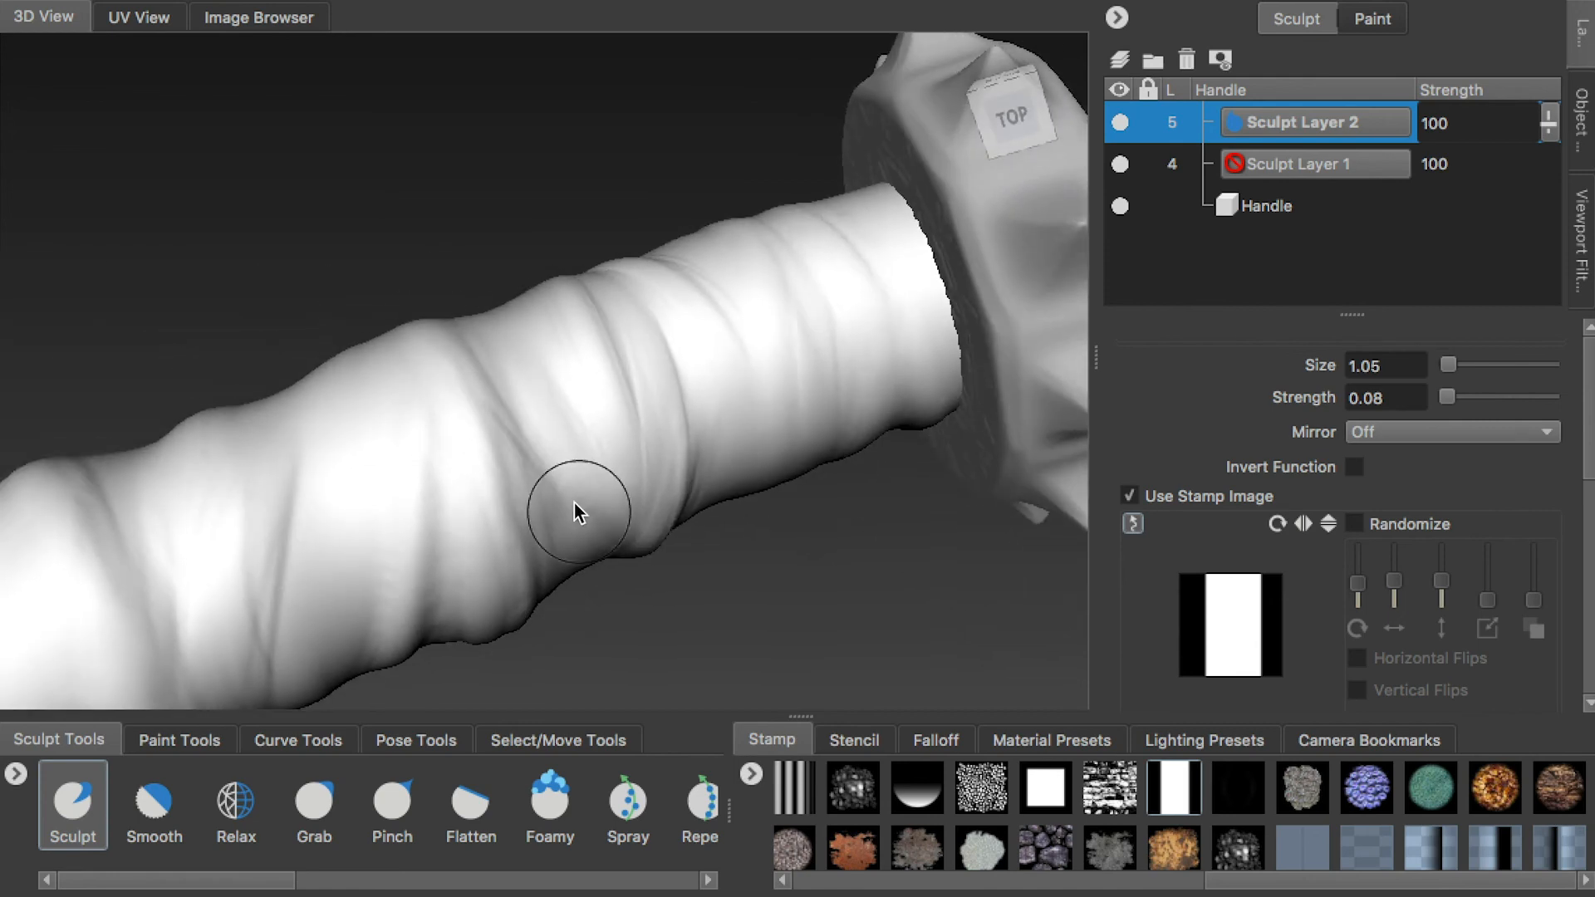
{"action": "left_click_drag", "start_coordinate": [498, 365], "coordinate": [473, 189], "text": "alt"}
{"action": "left_click_drag", "start_coordinate": [538, 353], "coordinate": [495, 273], "text": "alt"}
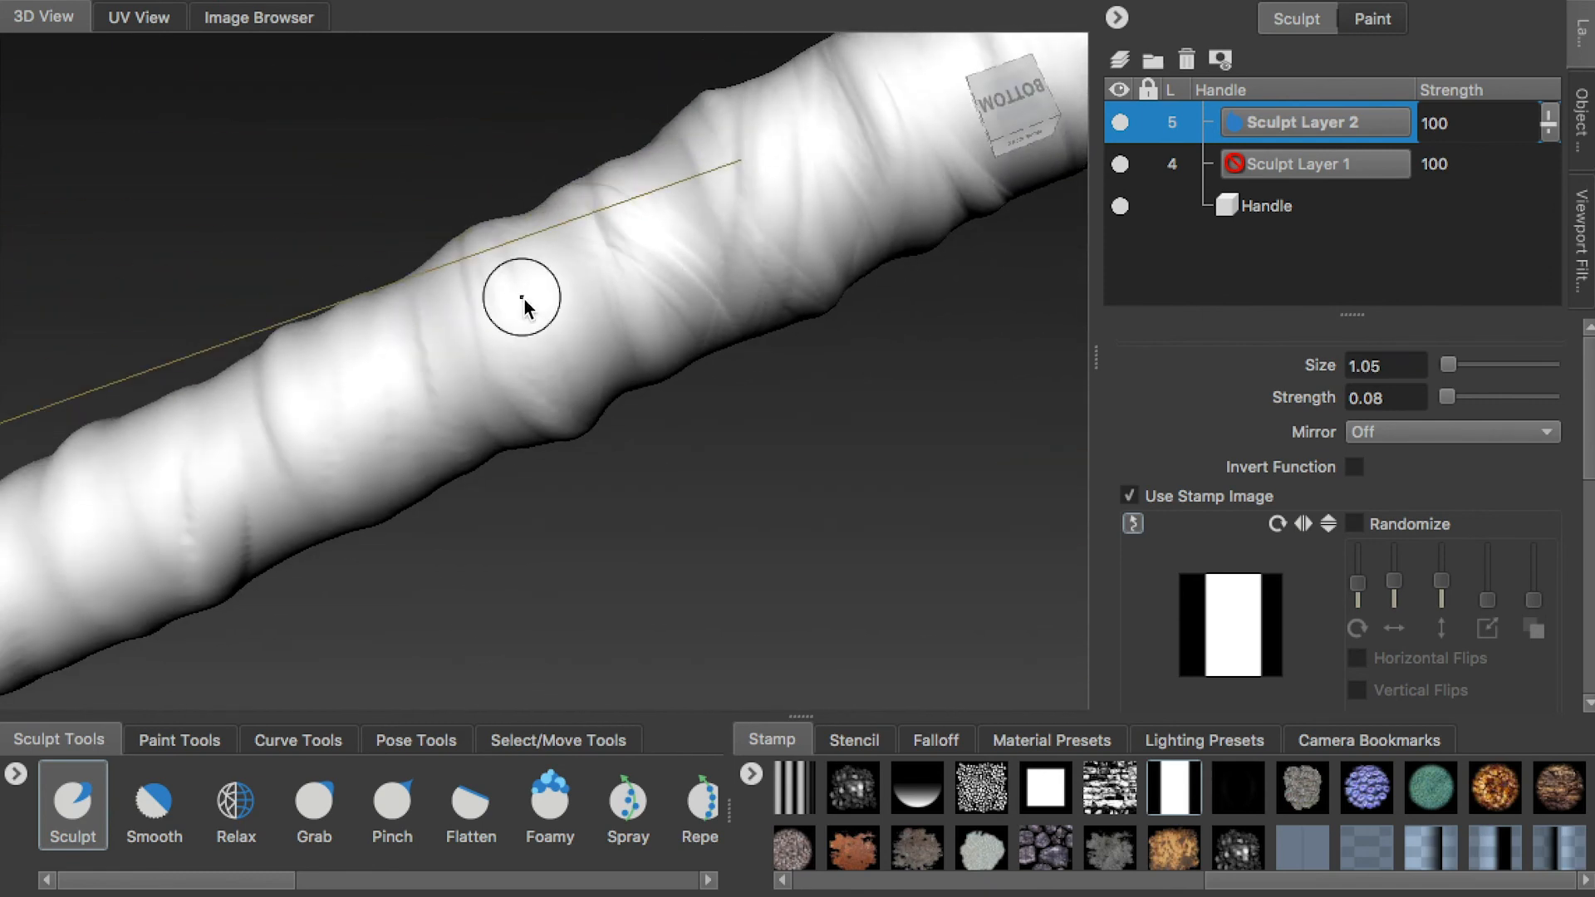
{"action": "left_click_drag", "start_coordinate": [561, 224], "coordinate": [520, 424], "text": "alt"}
{"action": "left_click_drag", "start_coordinate": [449, 503], "coordinate": [509, 337], "text": "alt"}
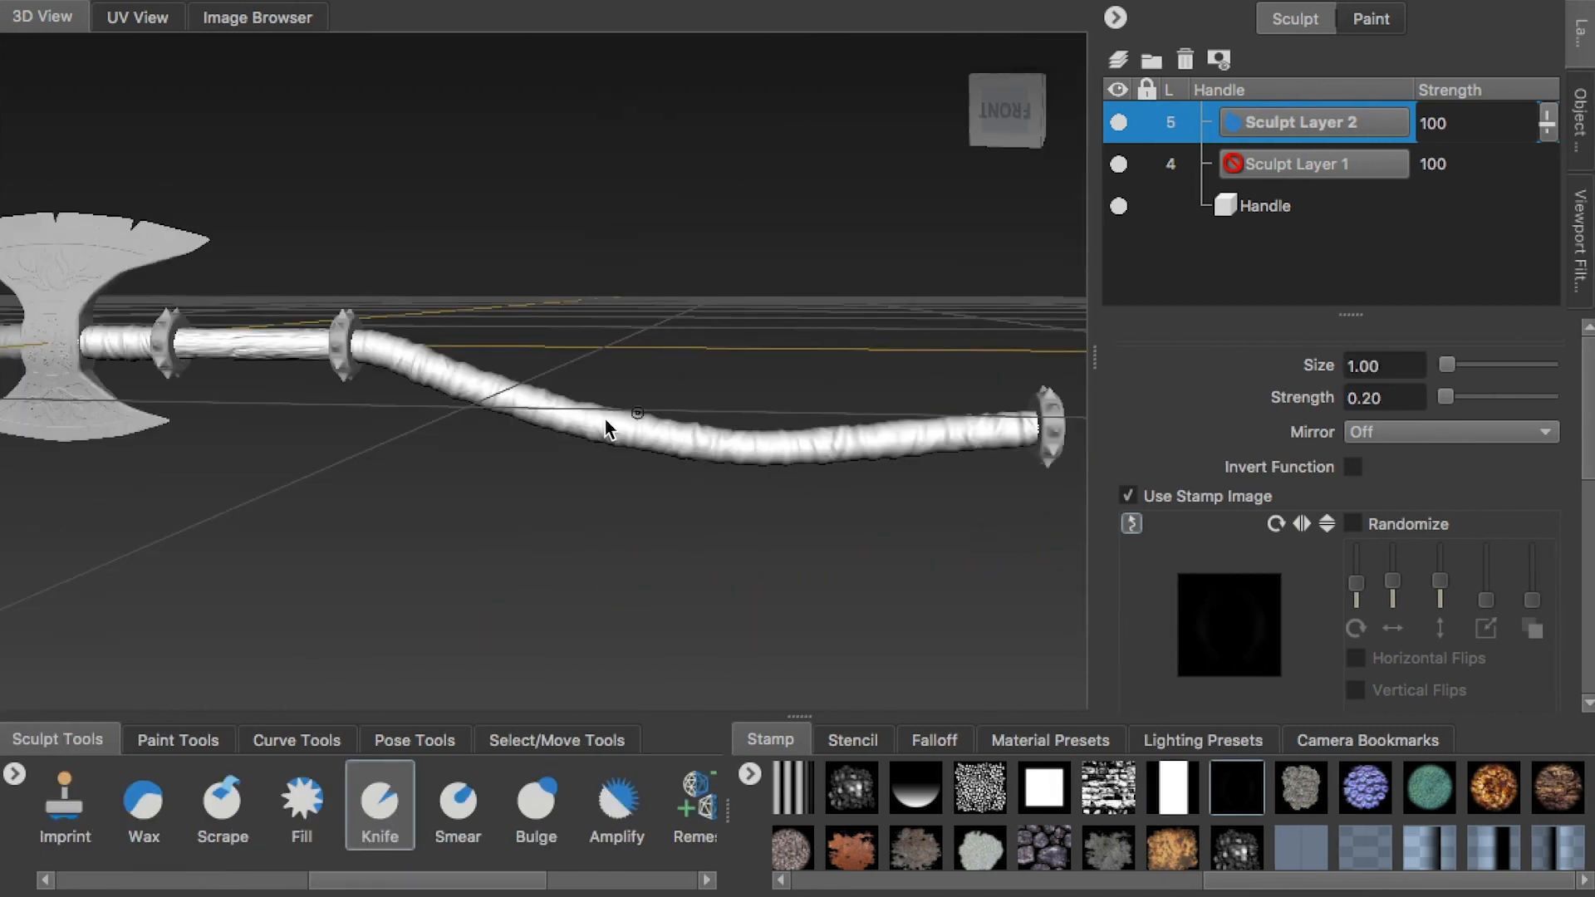
{"action": "mouse_move", "coordinate": [606, 424]}
{"action": "left_mouse_down", "text": "alt"}
{"action": "mouse_move", "coordinate": [615, 491]}
{"action": "mouse_move", "coordinate": [662, 491]}
{"action": "mouse_move", "coordinate": [532, 521]}
{"action": "mouse_move", "coordinate": [614, 515]}
{"action": "left_mouse_up", "text": "alt"}
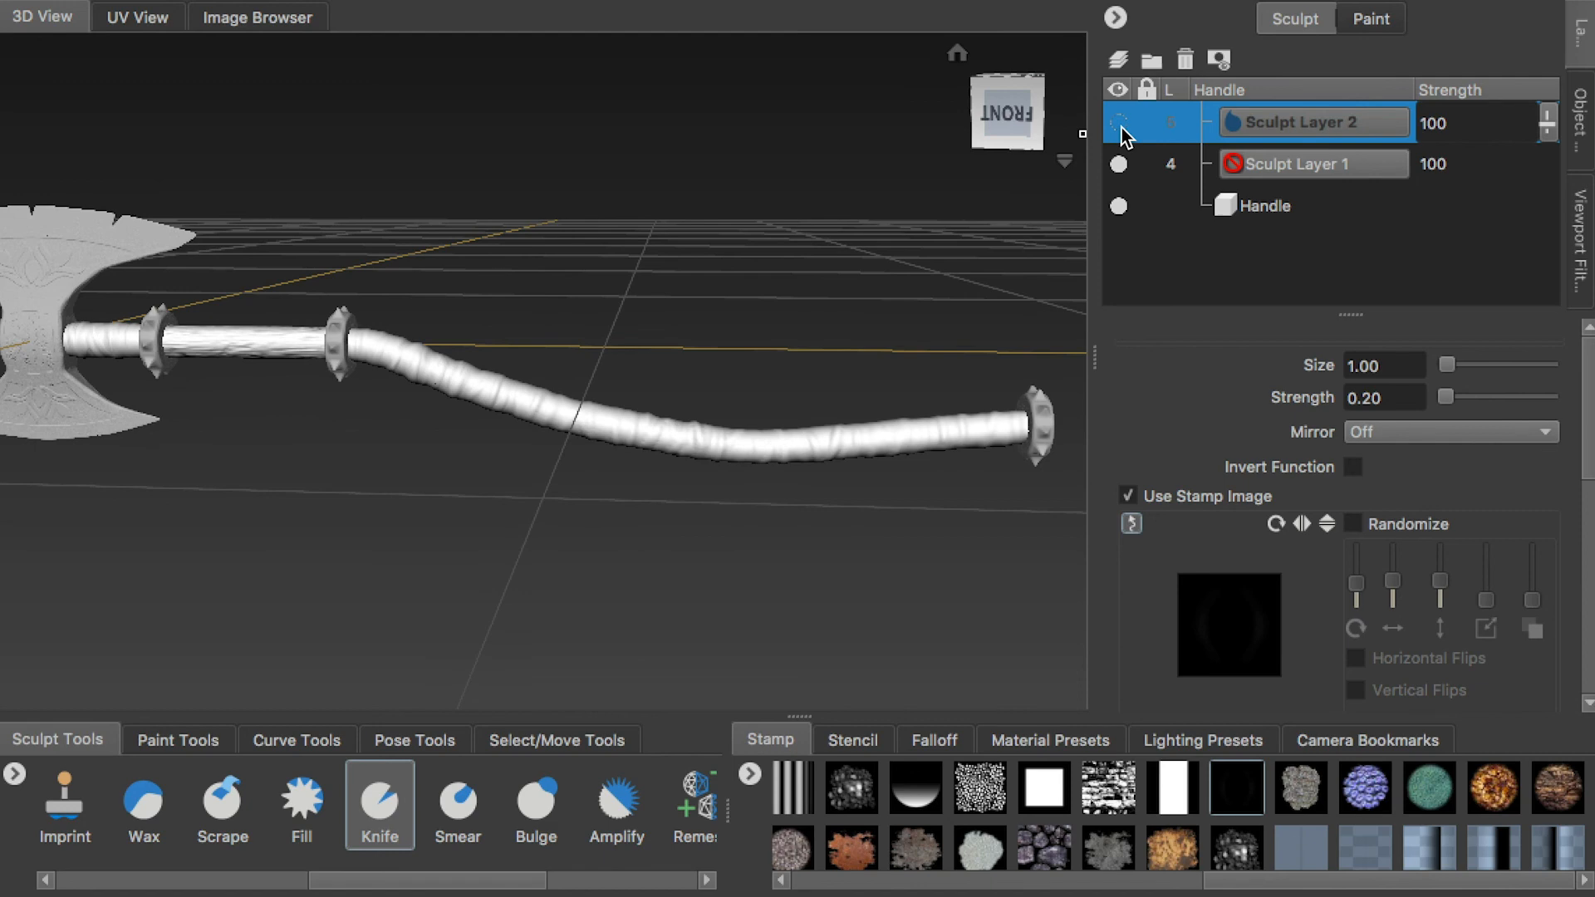
Toggle the visibility of the Handle's Sculpt Layer 2 to compare the wrap with and without the folds
{"action": "left_click", "coordinate": [1120, 131]}
{"action": "right_click_drag", "start_coordinate": [531, 416], "coordinate": [498, 415], "text": "alt"}
{"action": "middle_click_drag", "start_coordinate": [291, 382], "coordinate": [897, 399], "text": "alt"}
{"action": "right_click_drag", "start_coordinate": [897, 398], "coordinate": [1013, 366], "text": "alt"}
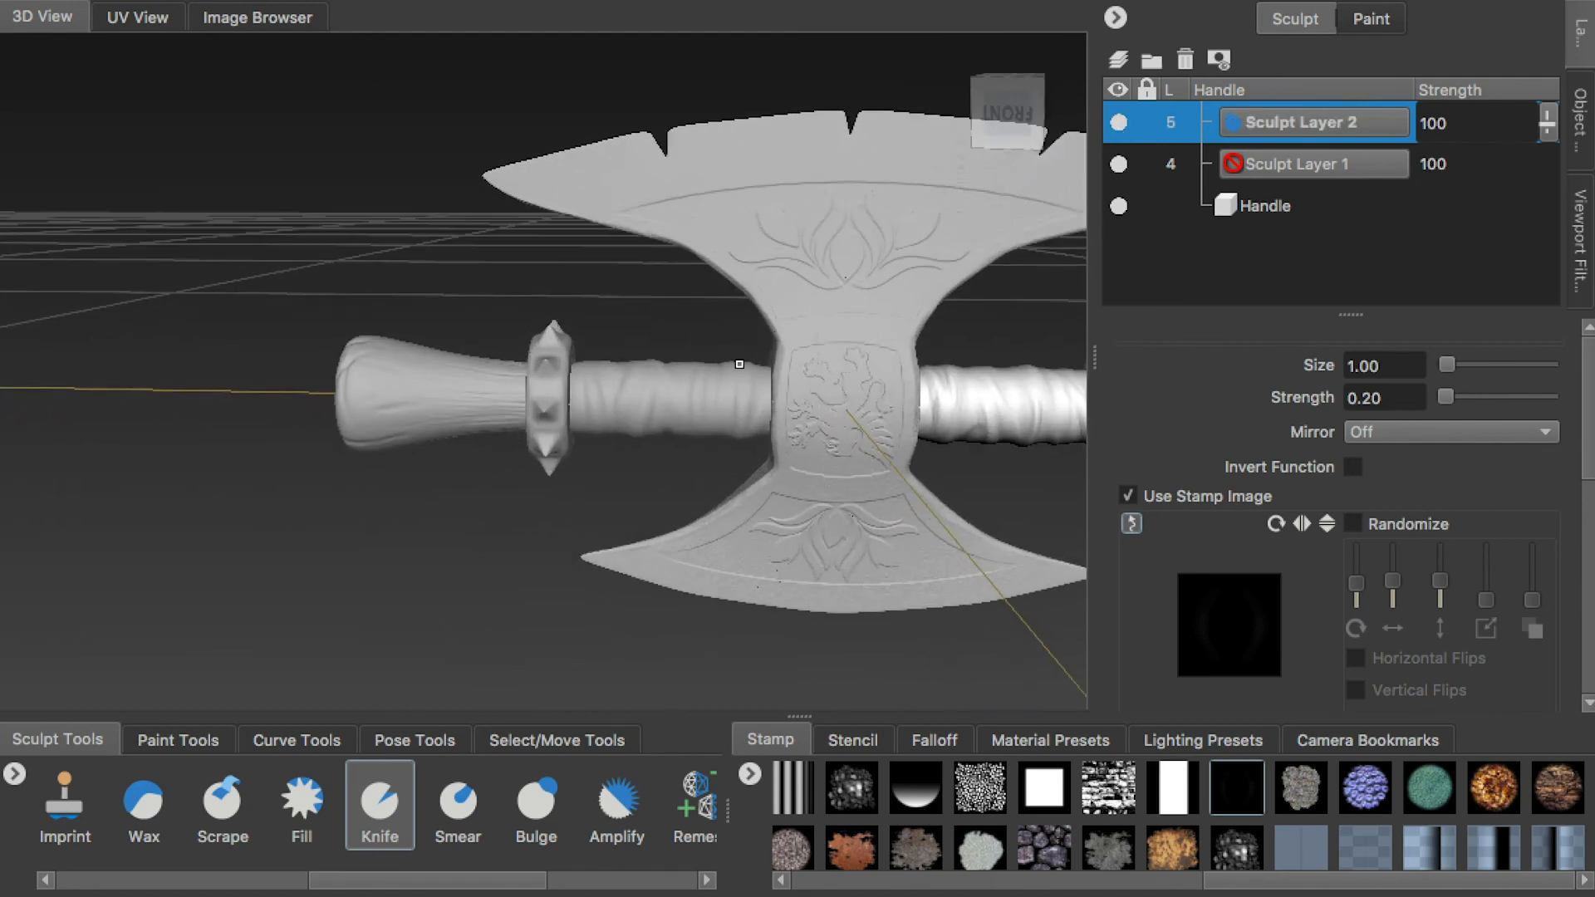
Lock the Handle, unlock and subdivide Top1 to level 5, and give it a second sculpt layer
{"action": "left_click", "coordinate": [1572, 126]}
{"action": "left_click_drag", "start_coordinate": [1543, 117], "coordinate": [1520, 233]}
{"action": "left_click", "coordinate": [1149, 158]}
{"action": "left_click", "coordinate": [1153, 181]}
{"action": "left_click", "coordinate": [1266, 182]}
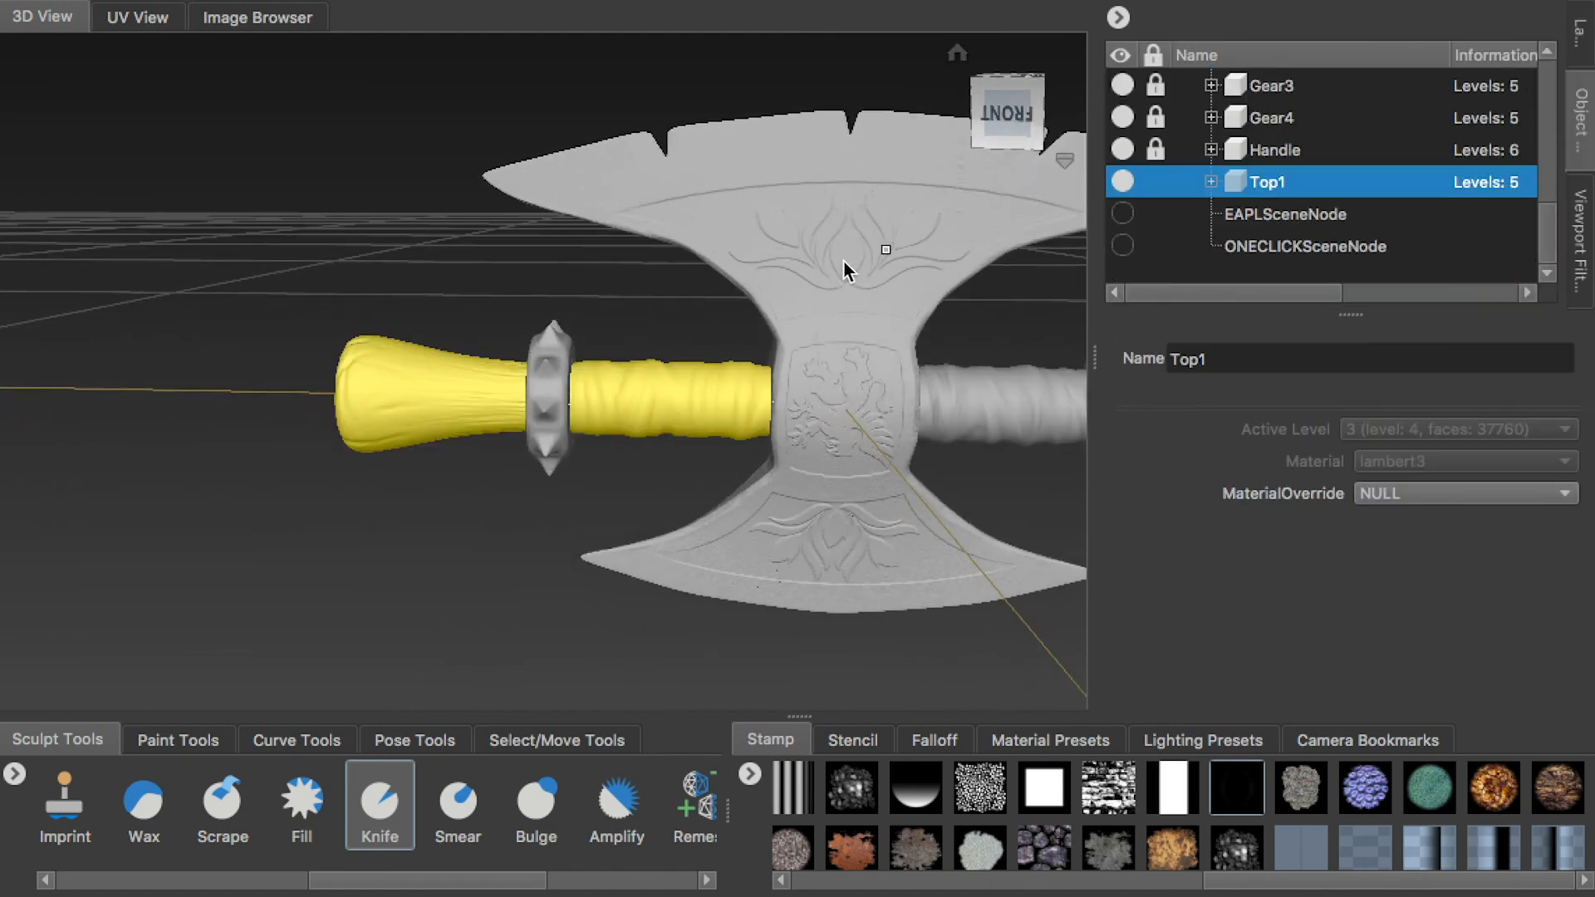
{"action": "key", "text": "shift+d"}
{"action": "left_click", "coordinate": [1583, 52]}
Select the lambert3 material to clear Top1's highlight, and return to Top1's Sculpt Layer 2
{"action": "left_click", "coordinate": [1581, 120]}
{"action": "scroll", "coordinate": [1314, 153], "scroll_direction": "up", "scroll_amount": 5}
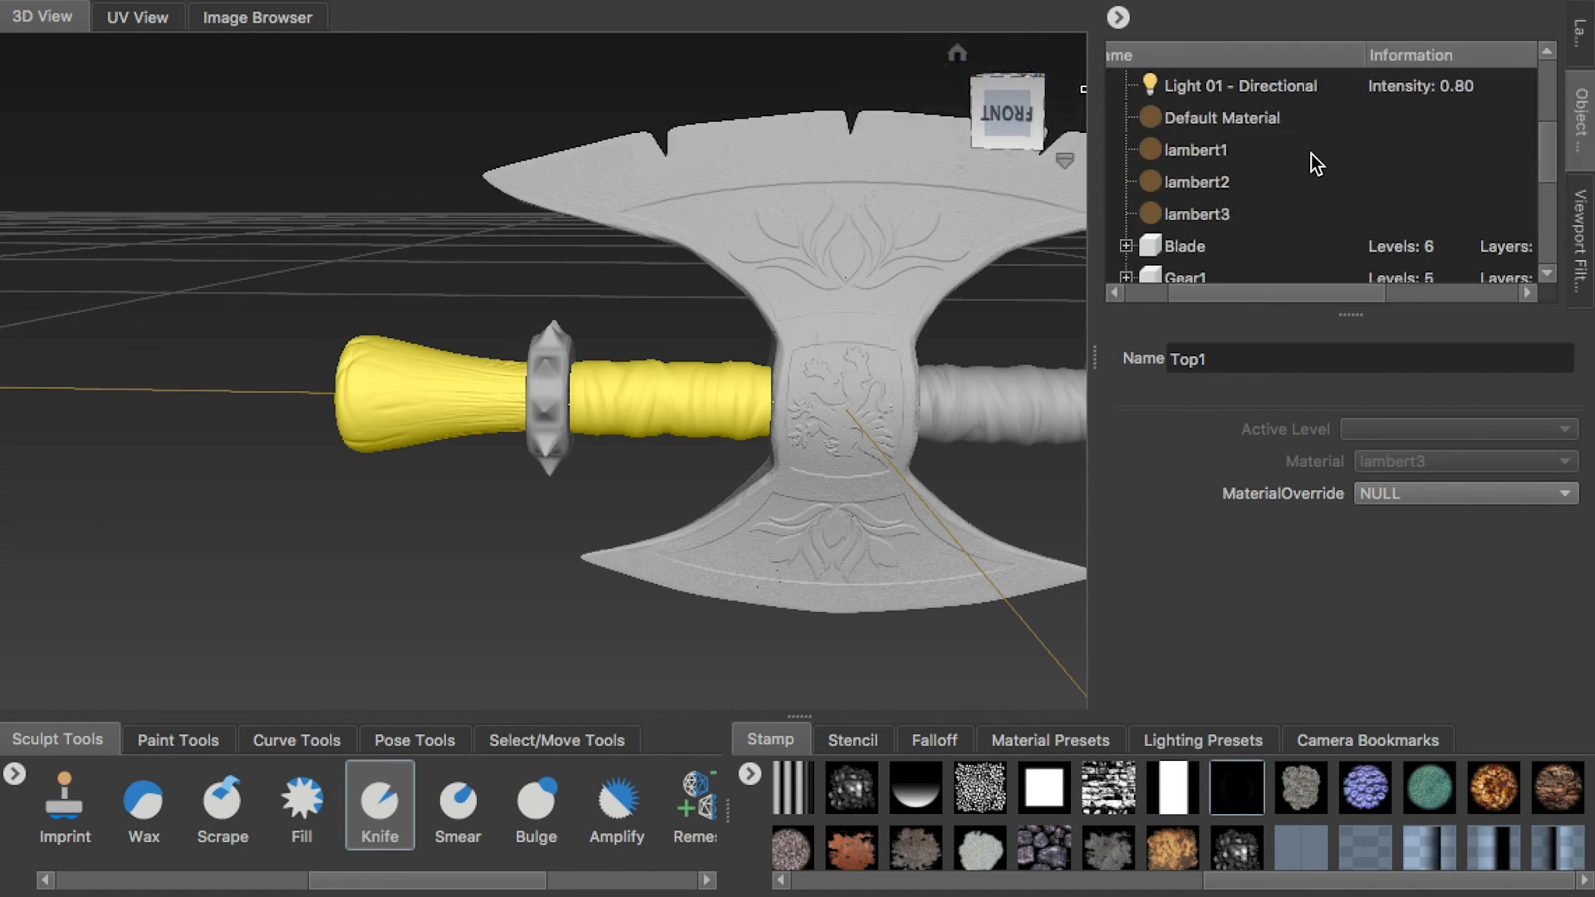
{"action": "left_click", "coordinate": [1283, 184]}
{"action": "scroll", "coordinate": [1278, 207], "scroll_direction": "down", "scroll_amount": 1}
{"action": "left_click", "coordinate": [1581, 40]}
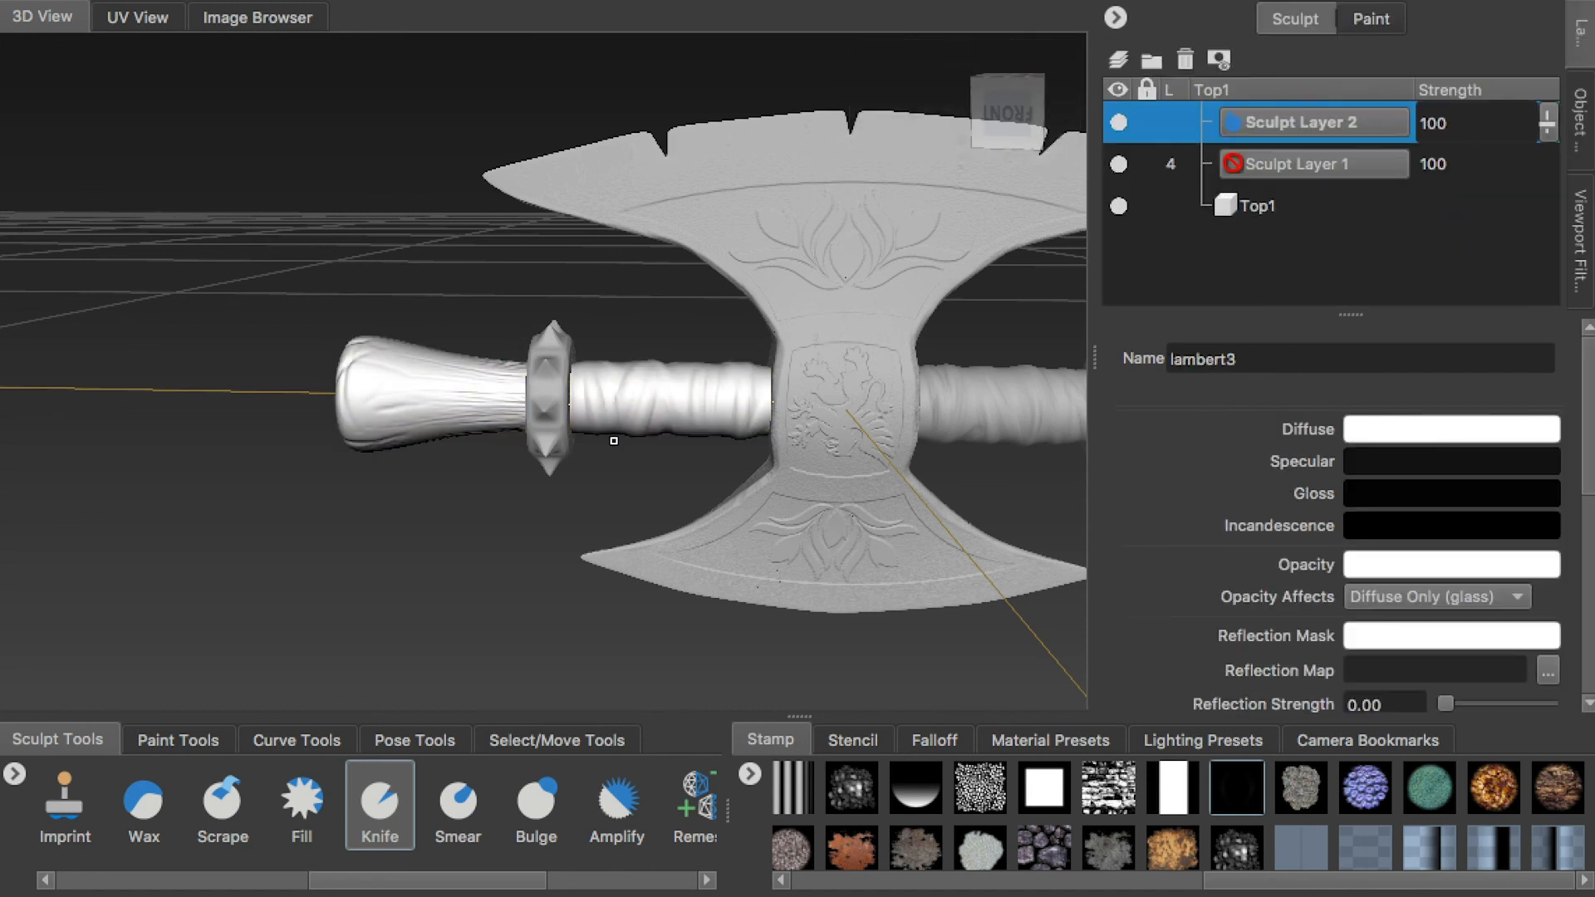
Sculpt folds on the front and underside of Top1's wrap using the Sculpt tool with the vertical white bar stamp, size 1.00 and strength 0.08
{"action": "left_click_drag", "start_coordinate": [338, 877], "coordinate": [83, 878]}
{"action": "left_click", "coordinate": [72, 804]}
{"action": "mouse_move", "coordinate": [583, 448]}
{"action": "right_mouse_down", "text": "alt"}
{"action": "mouse_move", "coordinate": [799, 455]}
{"action": "mouse_move", "coordinate": [872, 407]}
{"action": "right_mouse_up", "text": "alt"}
{"action": "middle_click_drag", "start_coordinate": [873, 407], "coordinate": [588, 390], "text": "alt"}
{"action": "left_click_drag", "start_coordinate": [532, 404], "coordinate": [532, 445]}
{"action": "left_click_drag", "start_coordinate": [532, 445], "coordinate": [531, 434], "text": "alt"}
{"action": "mouse_move", "coordinate": [730, 501]}
{"action": "right_mouse_down", "text": "alt"}
{"action": "mouse_move", "coordinate": [770, 506]}
{"action": "mouse_move", "coordinate": [675, 385]}
{"action": "right_mouse_up", "text": "alt"}
{"action": "mouse_move", "coordinate": [782, 409]}
{"action": "left_mouse_down", "text": "alt"}
{"action": "mouse_move", "coordinate": [810, 353]}
{"action": "mouse_move", "coordinate": [723, 432]}
{"action": "mouse_move", "coordinate": [694, 538]}
{"action": "mouse_move", "coordinate": [621, 287]}
{"action": "mouse_move", "coordinate": [712, 374]}
{"action": "mouse_move", "coordinate": [790, 382]}
{"action": "mouse_move", "coordinate": [793, 217]}
{"action": "left_mouse_up", "text": "alt"}
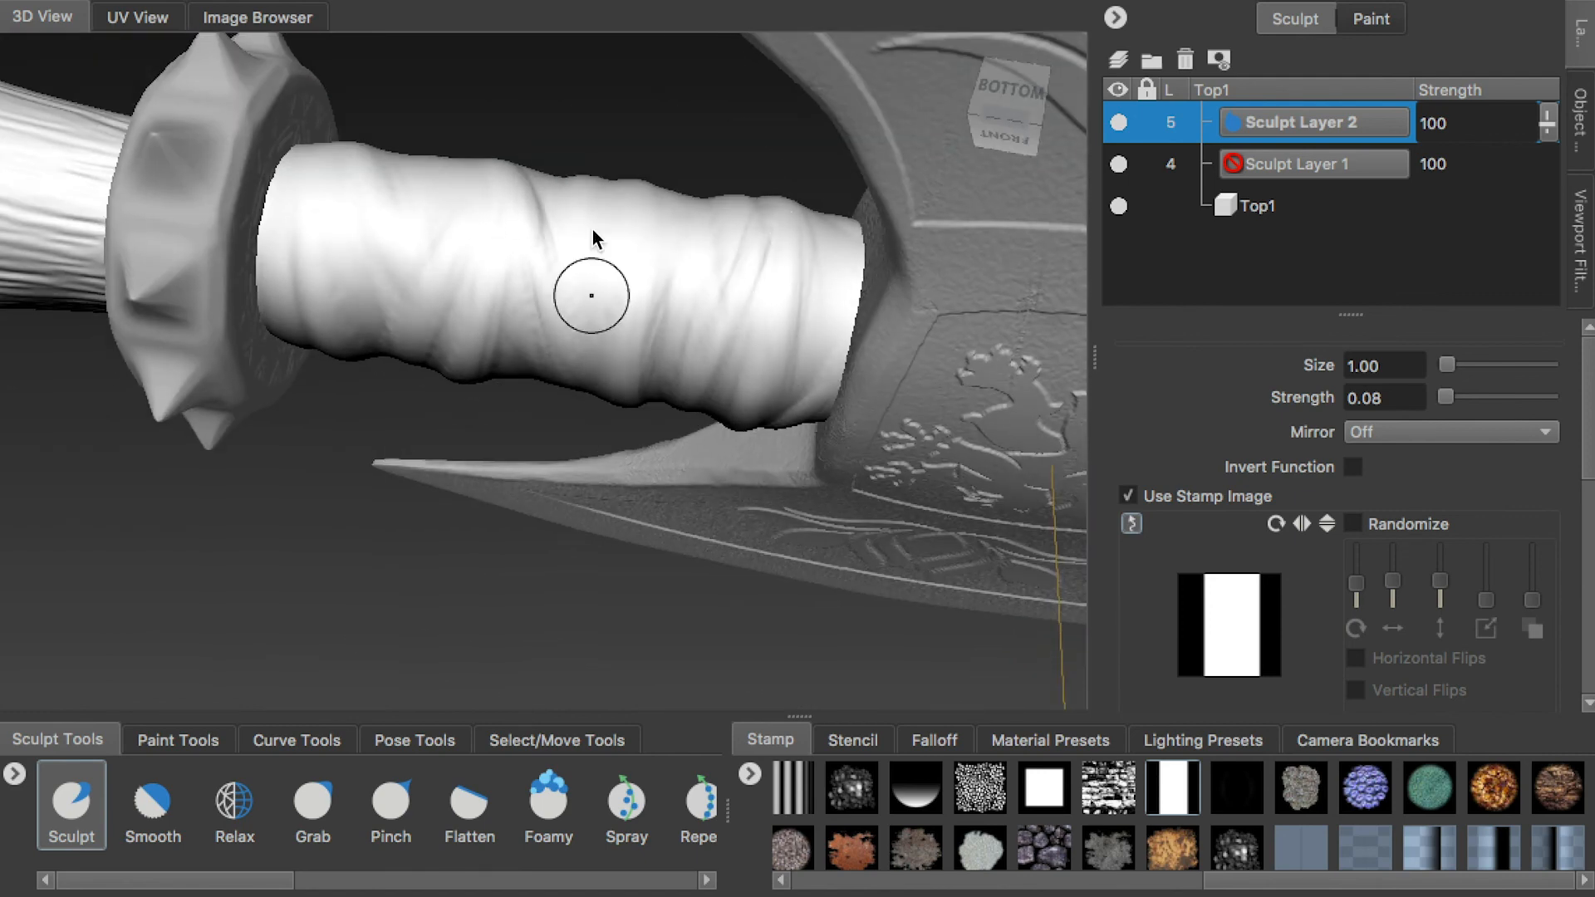
Extend the sculpted wrap folds around the back of Top1 between the spiked gear and the blade
{"action": "mouse_move", "coordinate": [699, 252]}
{"action": "right_mouse_down", "text": "alt"}
{"action": "mouse_move", "coordinate": [611, 271]}
{"action": "mouse_move", "coordinate": [704, 274]}
{"action": "right_mouse_up", "text": "alt"}
{"action": "middle_click_drag", "start_coordinate": [443, 486], "coordinate": [551, 492], "text": "alt"}
{"action": "left_click_drag", "start_coordinate": [461, 125], "coordinate": [651, 681], "text": "alt"}
{"action": "left_click_drag", "start_coordinate": [677, 449], "coordinate": [327, 342], "text": "alt"}
{"action": "left_click_drag", "start_coordinate": [358, 499], "coordinate": [417, 421], "text": "alt"}
{"action": "left_click_drag", "start_coordinate": [493, 368], "coordinate": [470, 408], "text": "alt"}
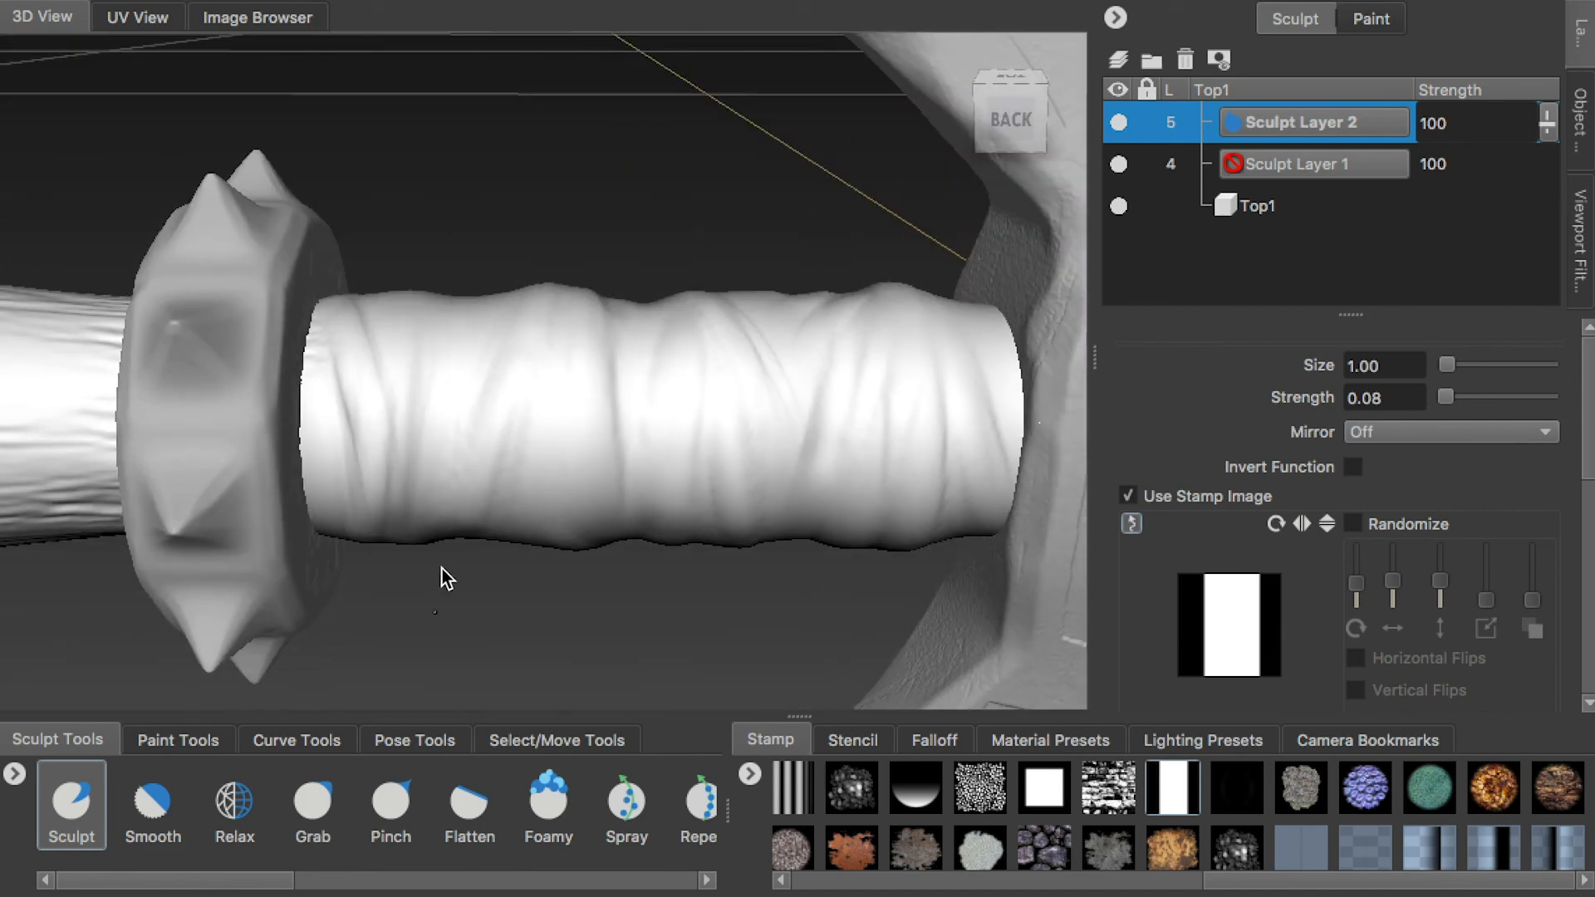
{"action": "left_click_drag", "start_coordinate": [555, 382], "coordinate": [559, 300], "text": "alt"}
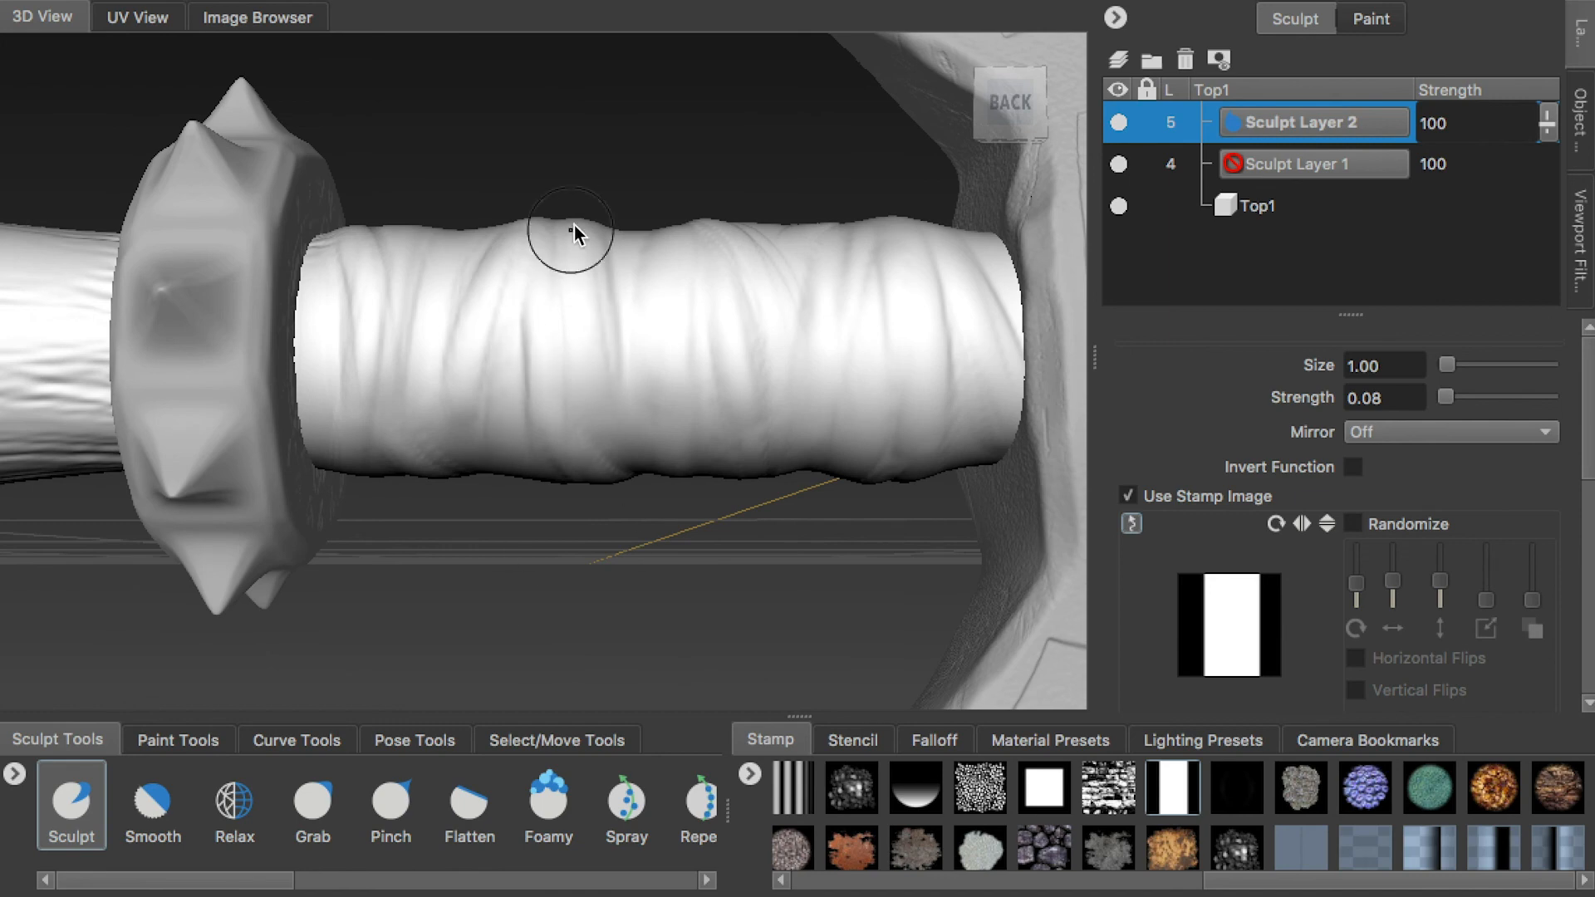
{"action": "left_click_drag", "start_coordinate": [565, 480], "coordinate": [474, 201], "text": "alt"}
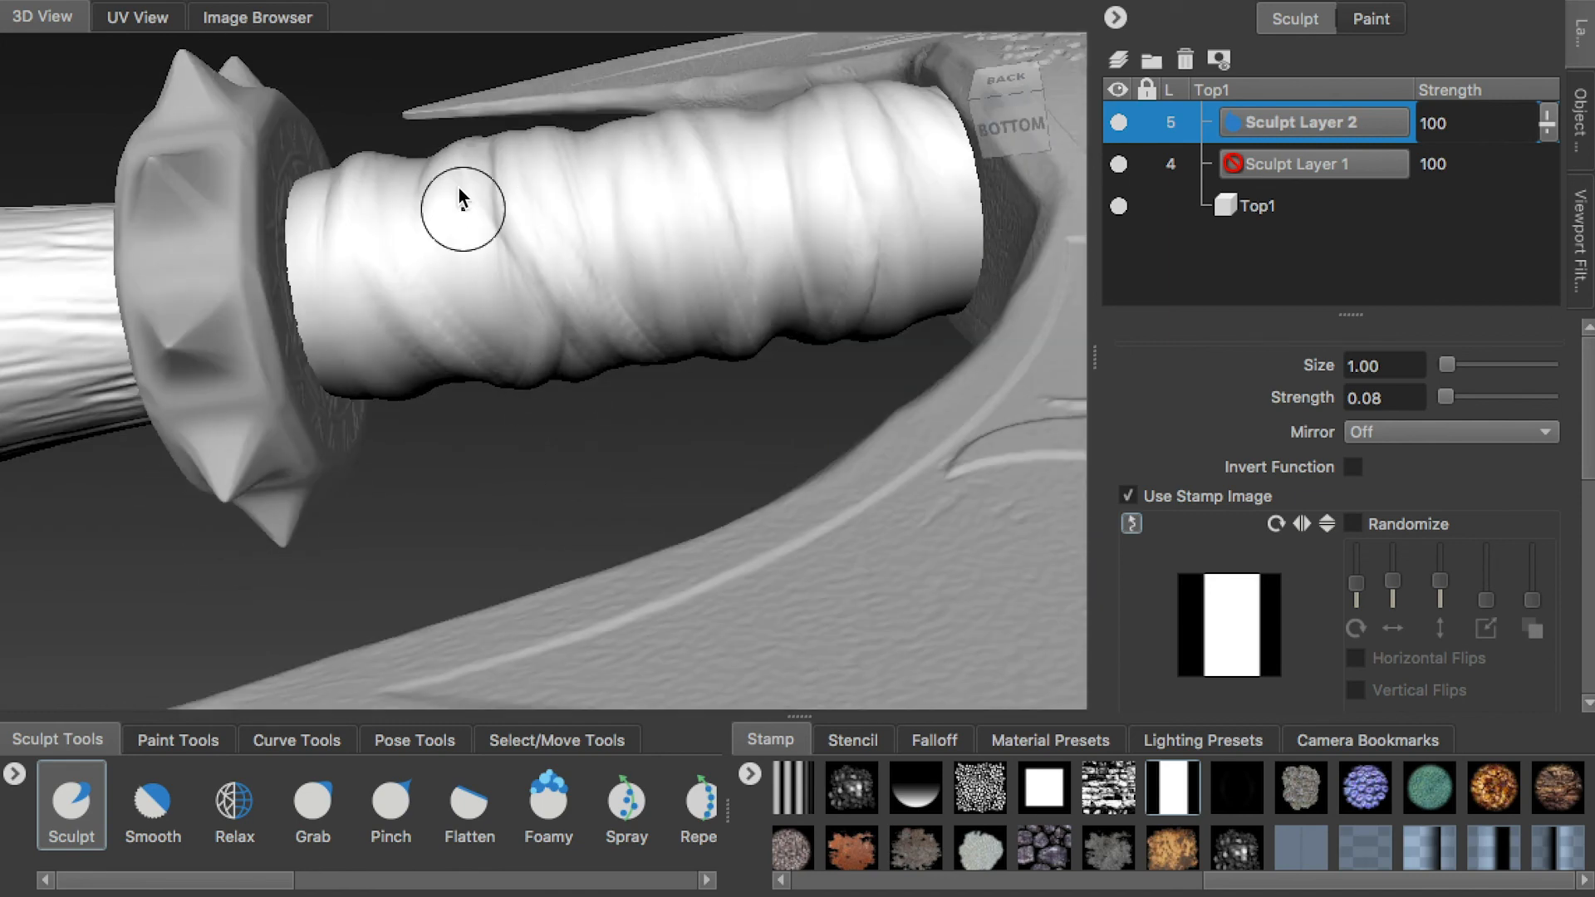
{"action": "left_click_drag", "start_coordinate": [519, 392], "coordinate": [535, 268], "text": "alt"}
Refine the folds on the front and underside of Top1's wrap, including the end next to the spiked gear
{"action": "left_click_drag", "start_coordinate": [607, 428], "coordinate": [641, 425], "text": "alt"}
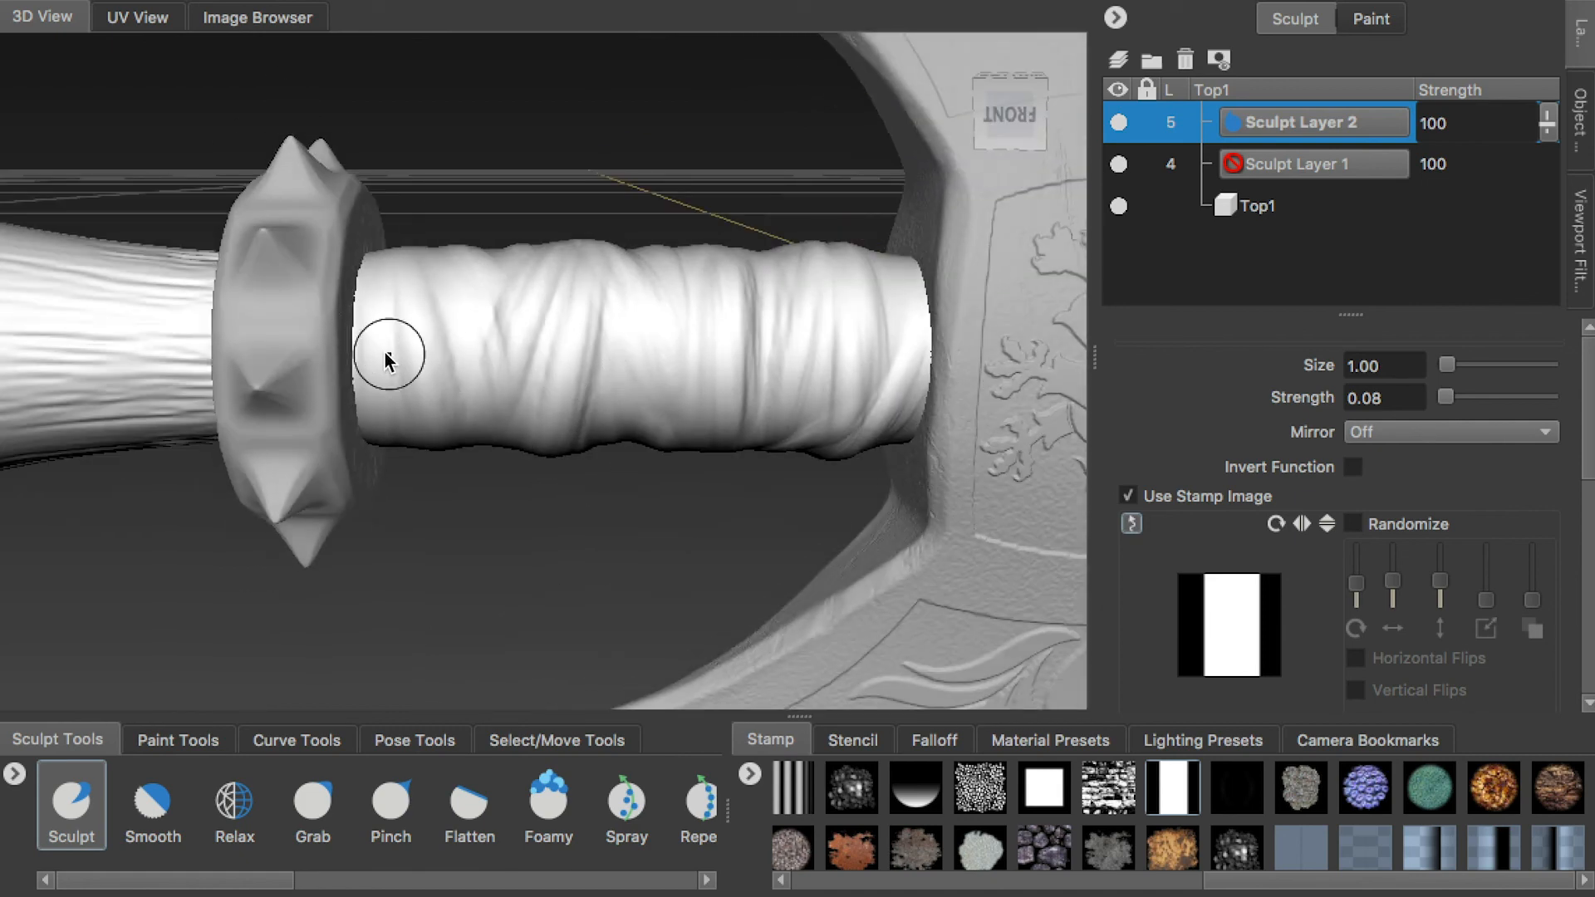
{"action": "left_click_drag", "start_coordinate": [436, 461], "coordinate": [468, 472], "text": "alt"}
{"action": "left_click_drag", "start_coordinate": [395, 424], "coordinate": [441, 391], "text": "alt"}
{"action": "left_click_drag", "start_coordinate": [508, 484], "coordinate": [508, 450], "text": "alt"}
{"action": "scroll", "coordinate": [313, 295], "scroll_direction": "down", "scroll_amount": 5}
{"action": "scroll", "coordinate": [352, 256], "scroll_direction": "up", "scroll_amount": 4}
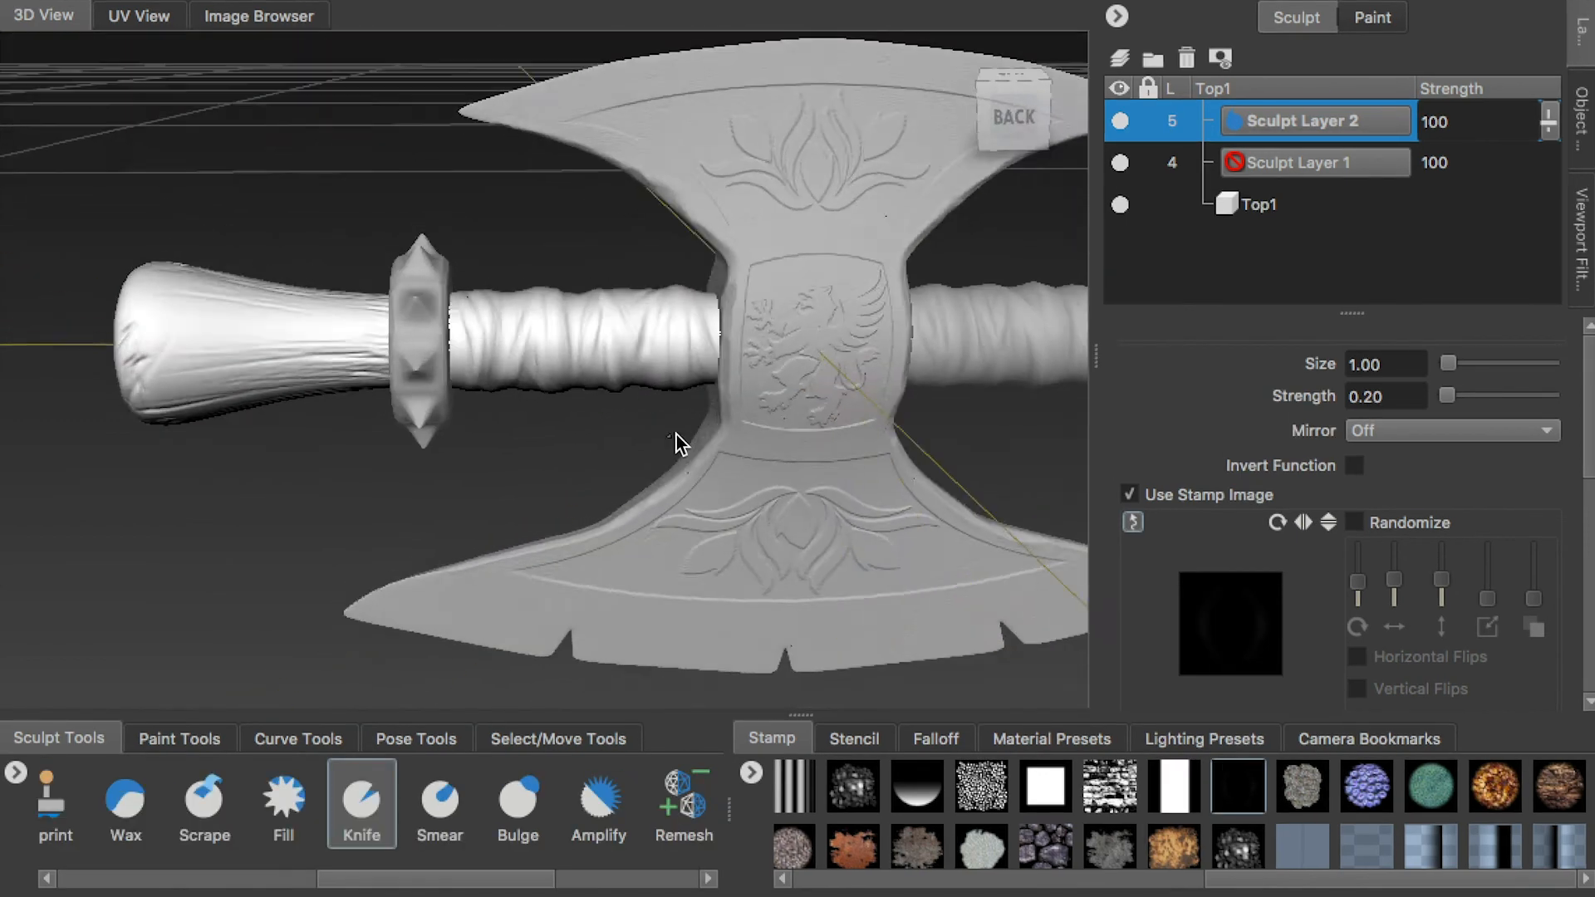
{"action": "mouse_move", "coordinate": [680, 444]}
{"action": "left_mouse_down", "text": "alt"}
{"action": "mouse_move", "coordinate": [767, 498]}
{"action": "mouse_move", "coordinate": [675, 436]}
{"action": "left_mouse_up", "text": "alt"}
Toggle the visibility of Top1's Sculpt Layer 2 to compare the wrap with and without its folds
{"action": "left_click", "coordinate": [1119, 122]}
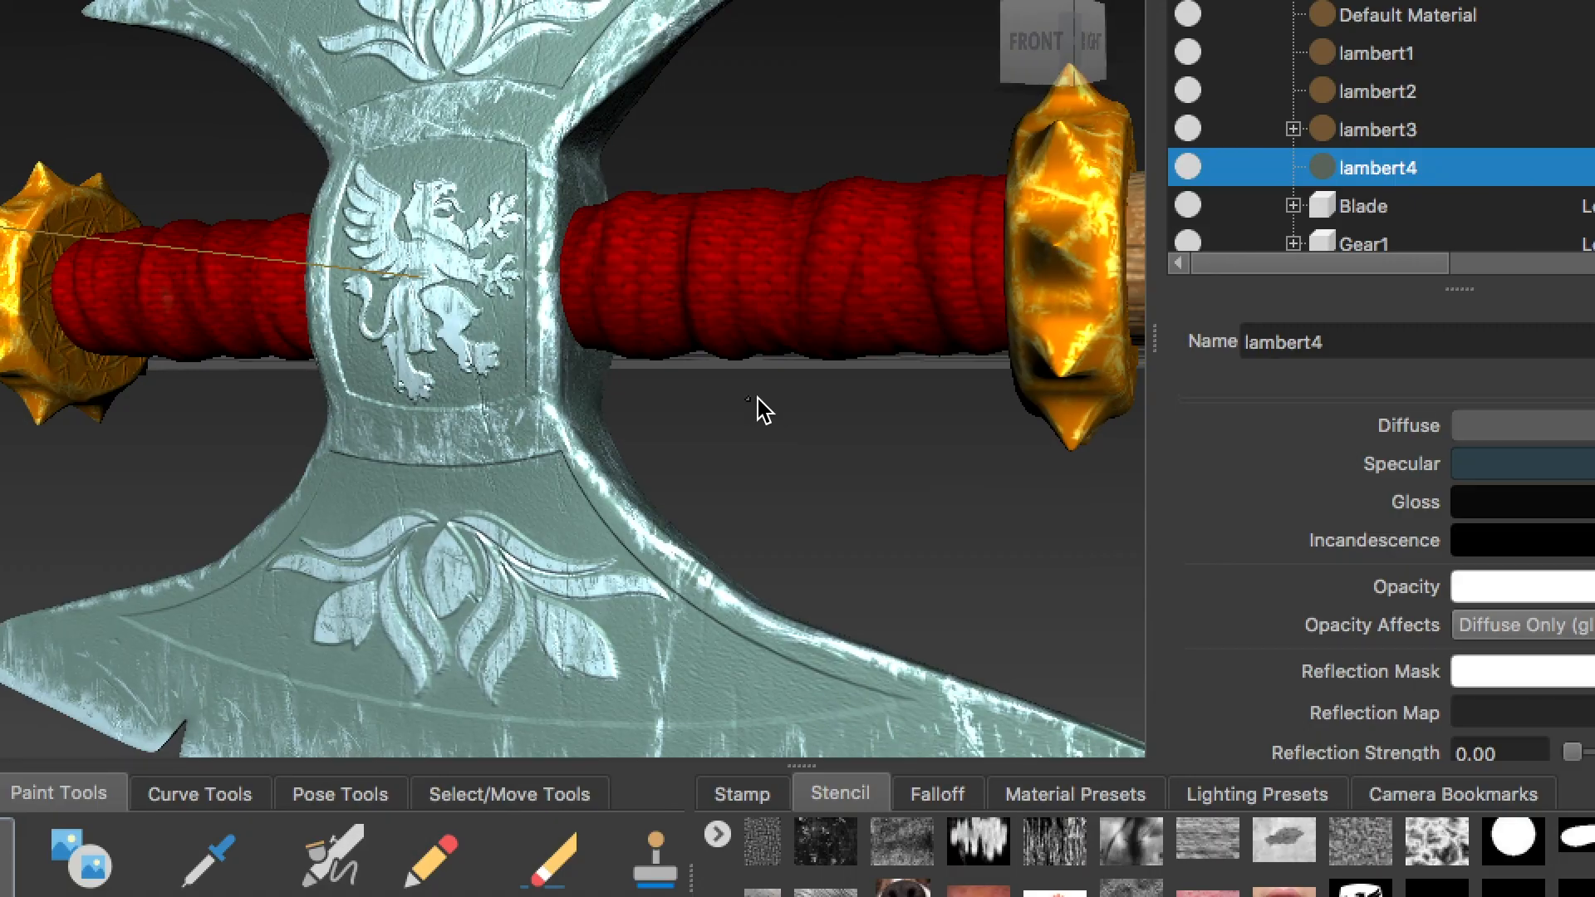
{"action": "mouse_move", "coordinate": [755, 410]}
{"action": "left_mouse_down", "text": "alt"}
{"action": "mouse_move", "coordinate": [929, 402]}
{"action": "mouse_move", "coordinate": [897, 440]}
{"action": "mouse_move", "coordinate": [830, 398]}
{"action": "mouse_move", "coordinate": [452, 392]}
{"action": "mouse_move", "coordinate": [381, 366]}
{"action": "mouse_move", "coordinate": [375, 317]}
{"action": "mouse_move", "coordinate": [310, 366]}
{"action": "mouse_move", "coordinate": [366, 406]}
{"action": "mouse_move", "coordinate": [207, 363]}
{"action": "mouse_move", "coordinate": [117, 385]}
{"action": "mouse_move", "coordinate": [321, 384]}
{"action": "left_mouse_up", "text": "alt"}
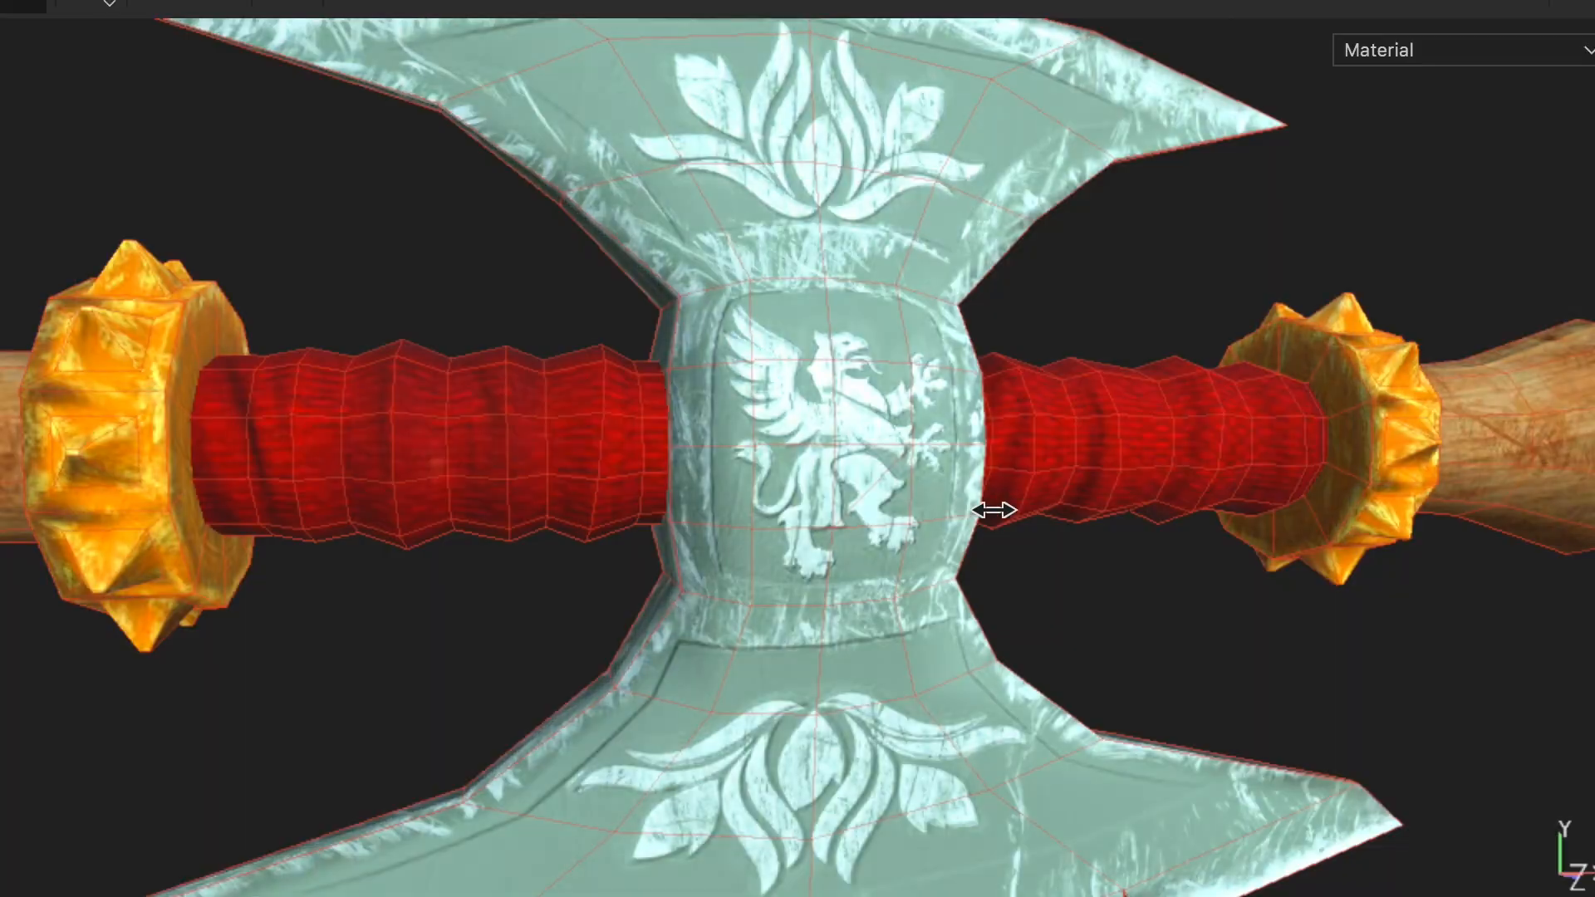
{"action": "mouse_move", "coordinate": [993, 510]}
{"action": "left_mouse_down"}
{"action": "mouse_move", "coordinate": [875, 505]}
{"action": "mouse_move", "coordinate": [1012, 503]}
{"action": "mouse_move", "coordinate": [972, 502]}
{"action": "left_mouse_up"}
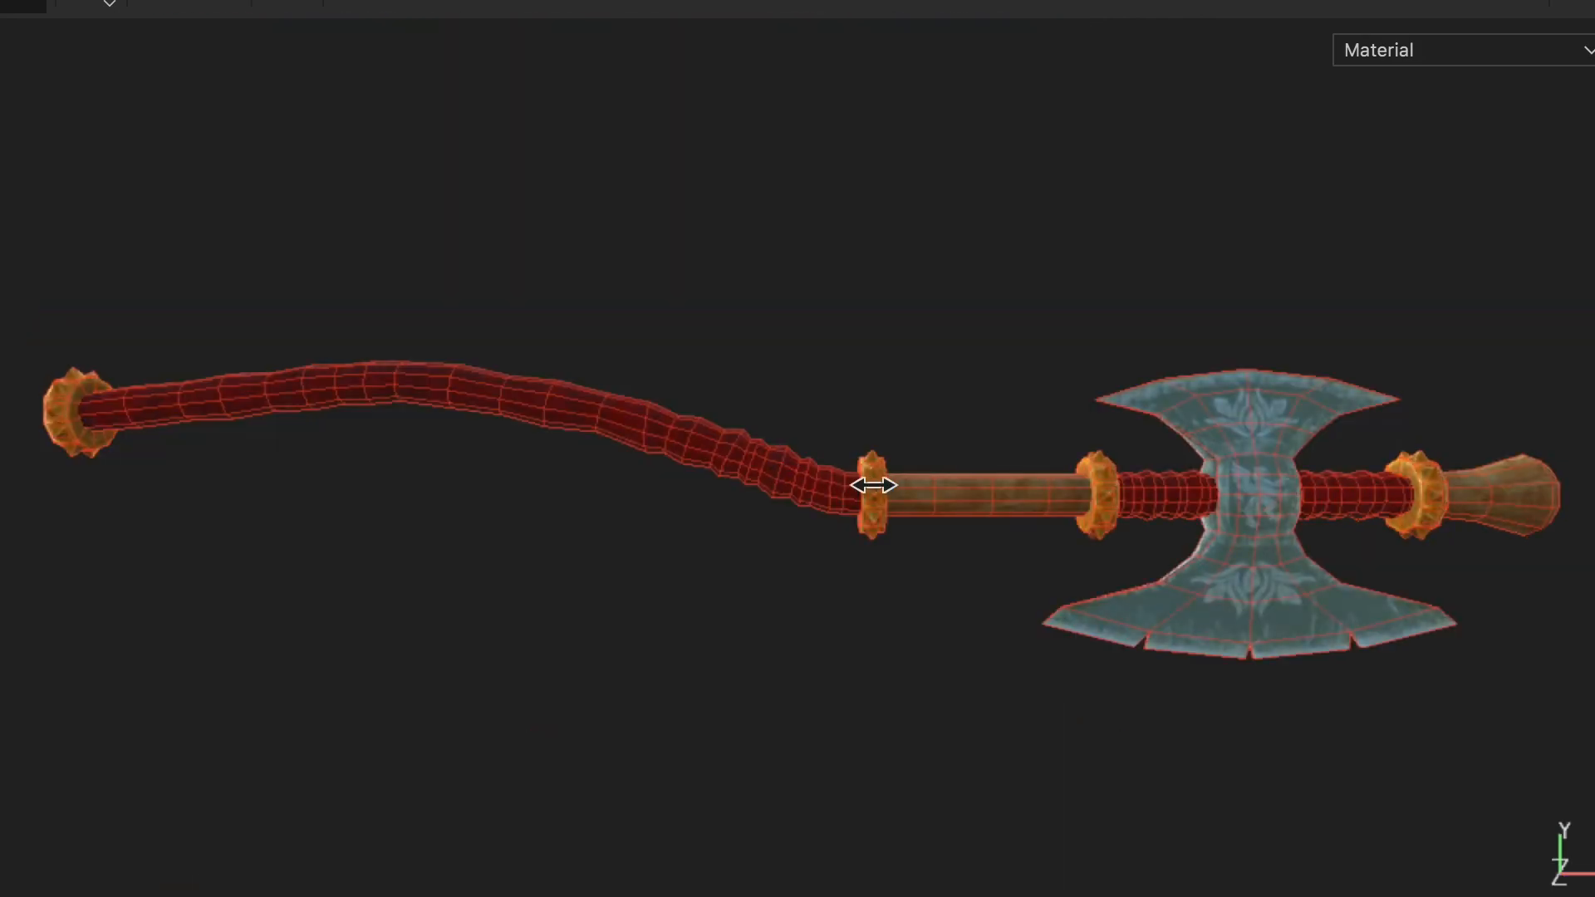